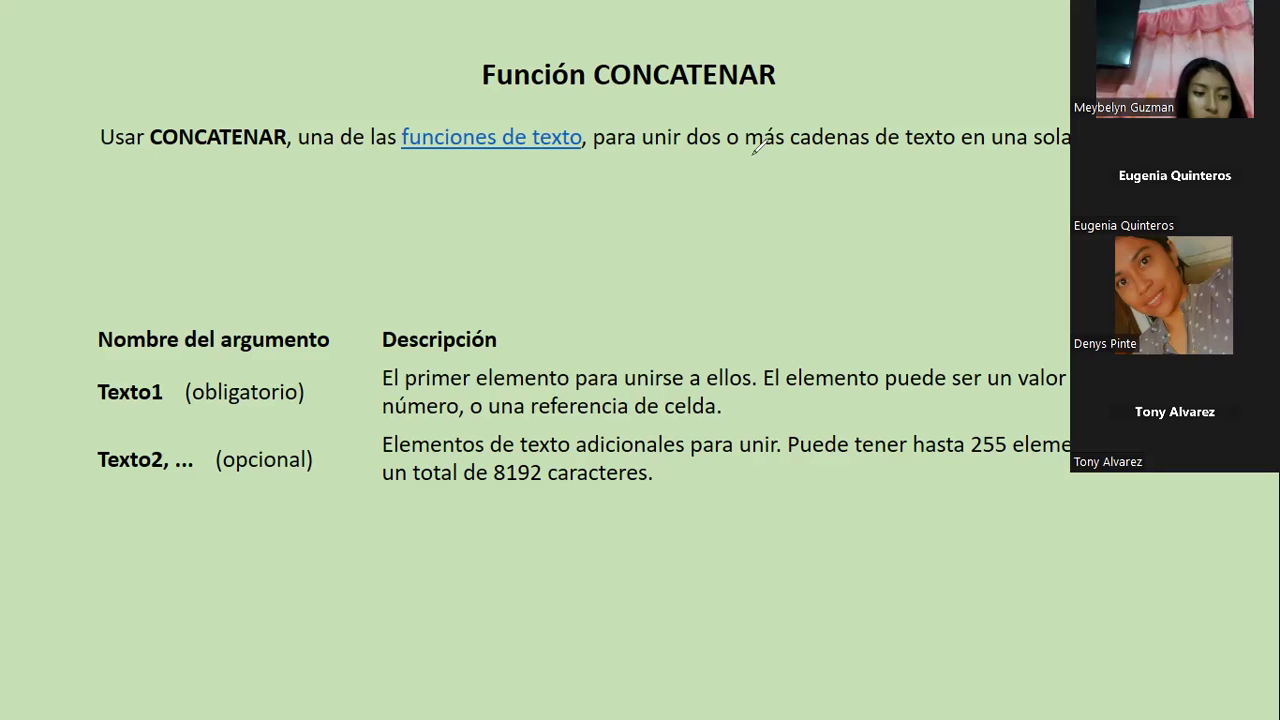
# Step: Circle the Texto1 argument in red ink, then advance through the dialog slide to Problemas comunes
pyautogui.moveTo(76, 308)
pyautogui.mouseDown()
pyautogui.moveTo(116, 268)
pyautogui.moveTo(311, 346)
pyautogui.moveTo(91, 271)
pyautogui.mouseUp()
pyautogui.moveTo(163, 367)
pyautogui.mouseDown()
pyautogui.moveTo(158, 447)
pyautogui.moveTo(187, 527)
pyautogui.mouseUp()
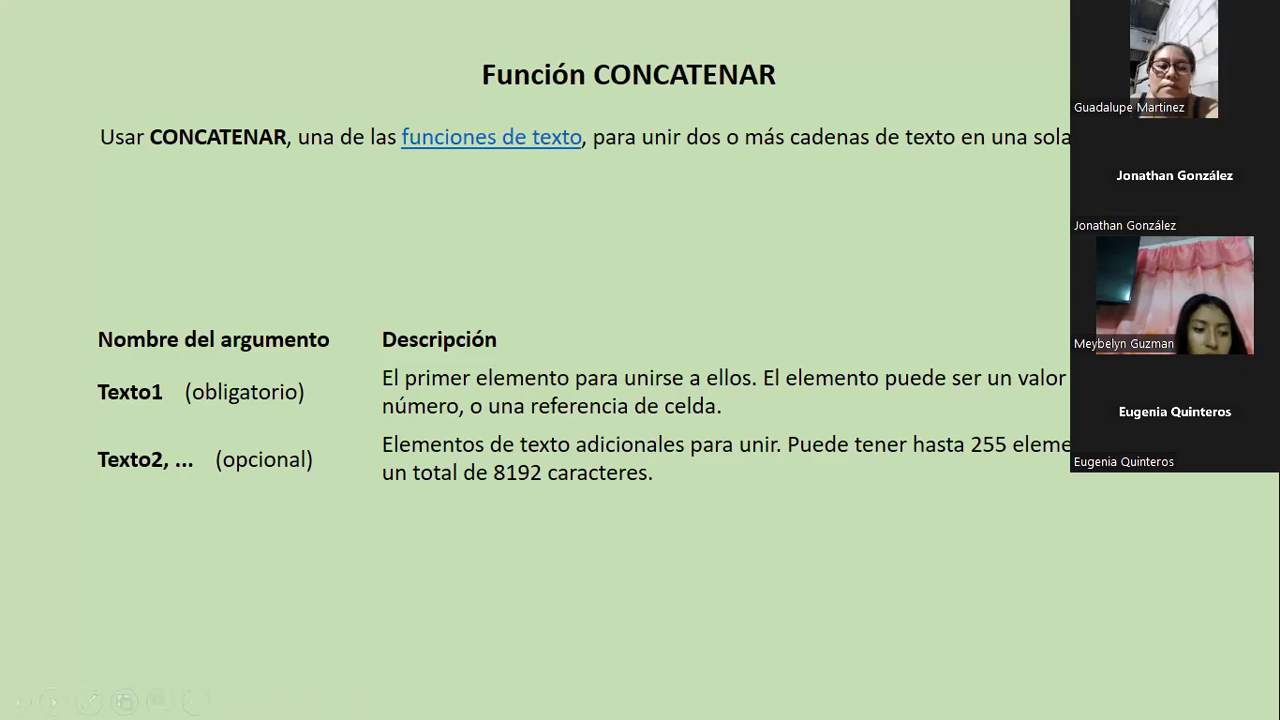
pyautogui.press('Right')
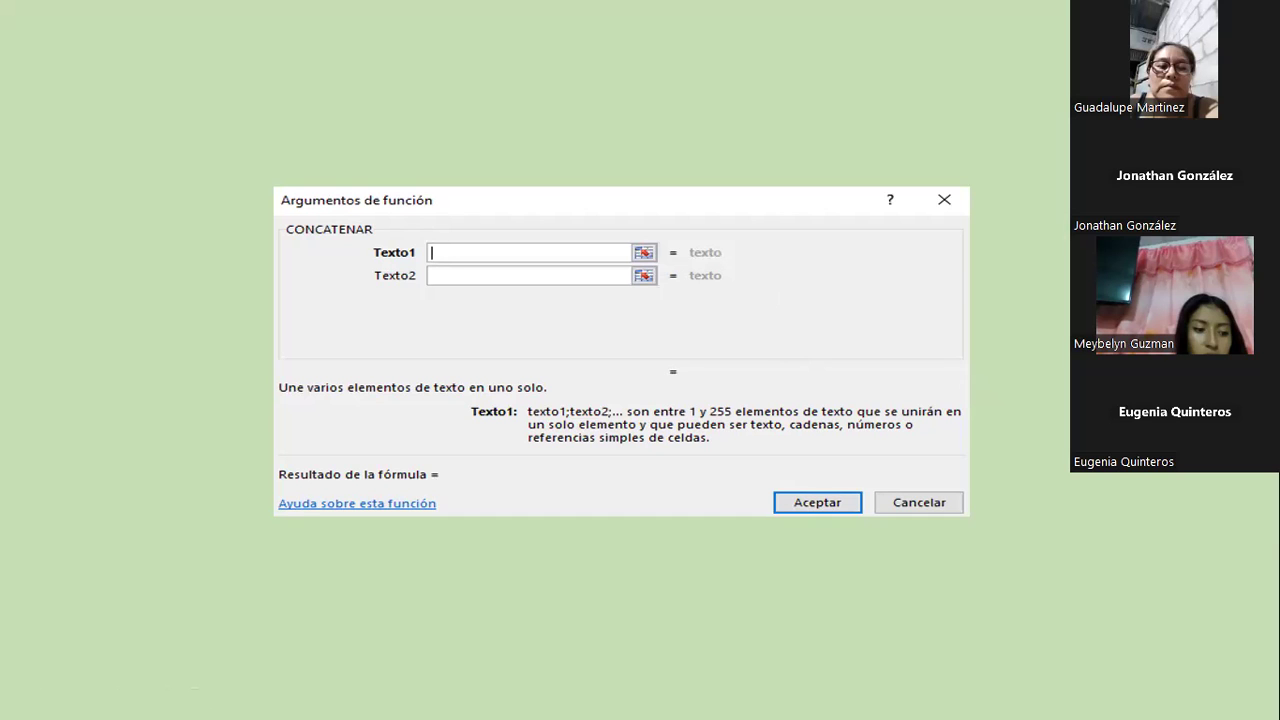
pyautogui.click(1027, 403)
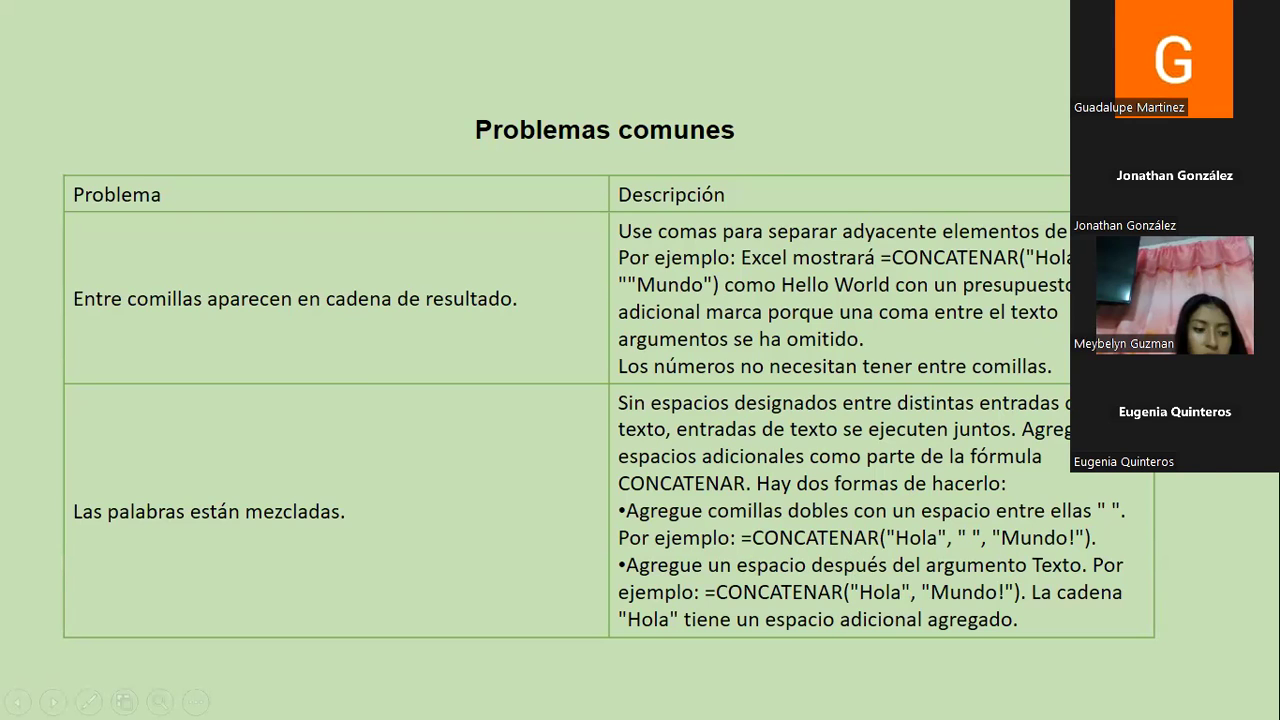
# Step: Advance from Problemas comunes to the Prácticas recomendadas slide
pyautogui.press('Right')
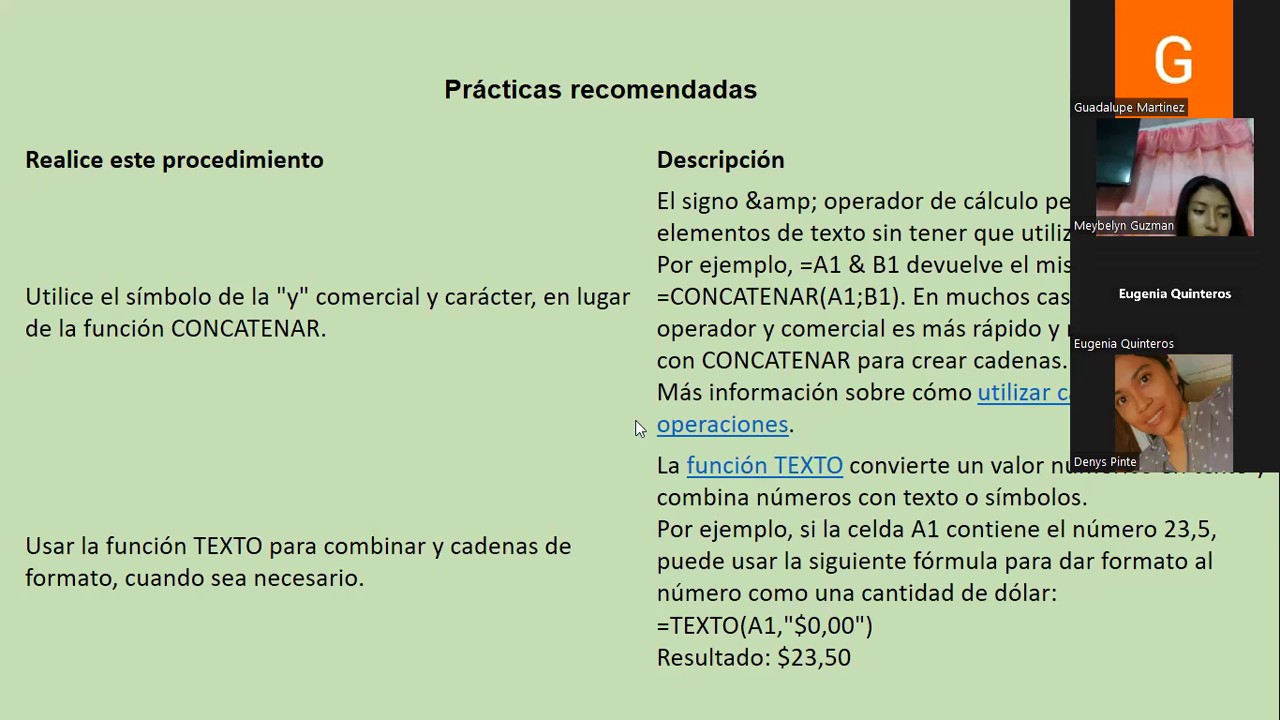
# Step: Finish and exit the slideshow, then switch to the SECCION 2 Excel workbook
pyautogui.click(557, 396)
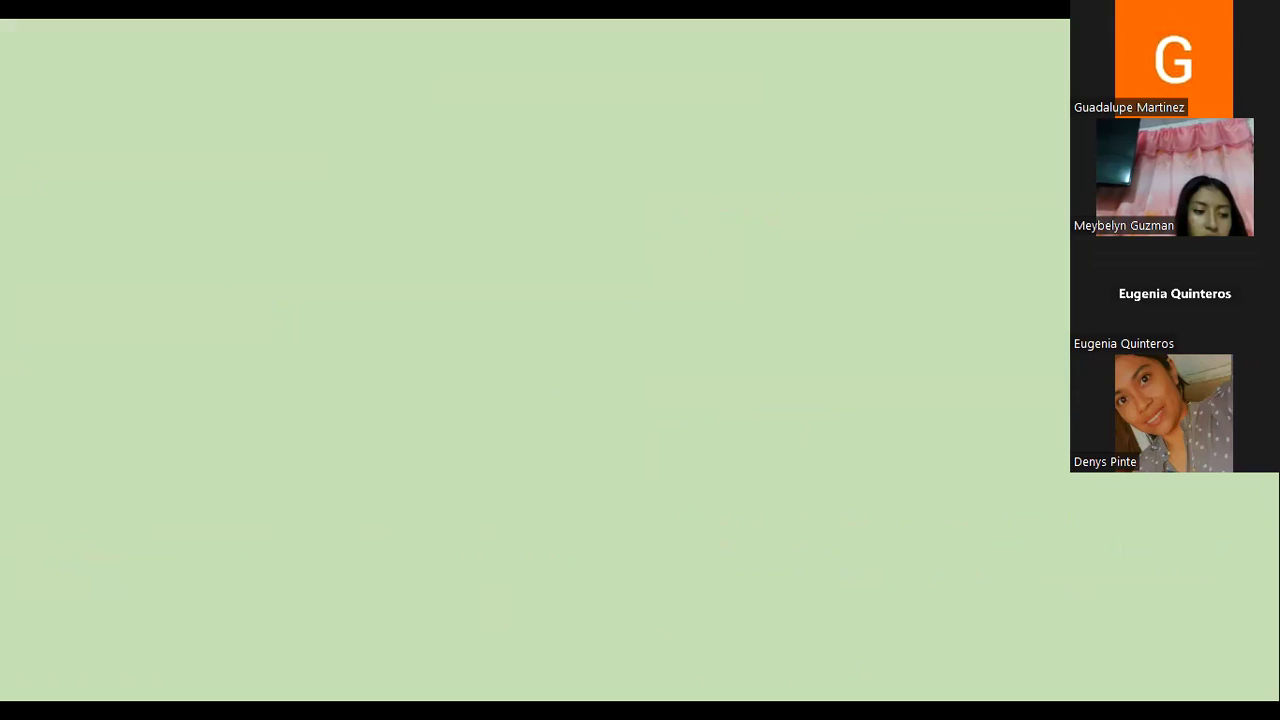
pyautogui.press('Escape')
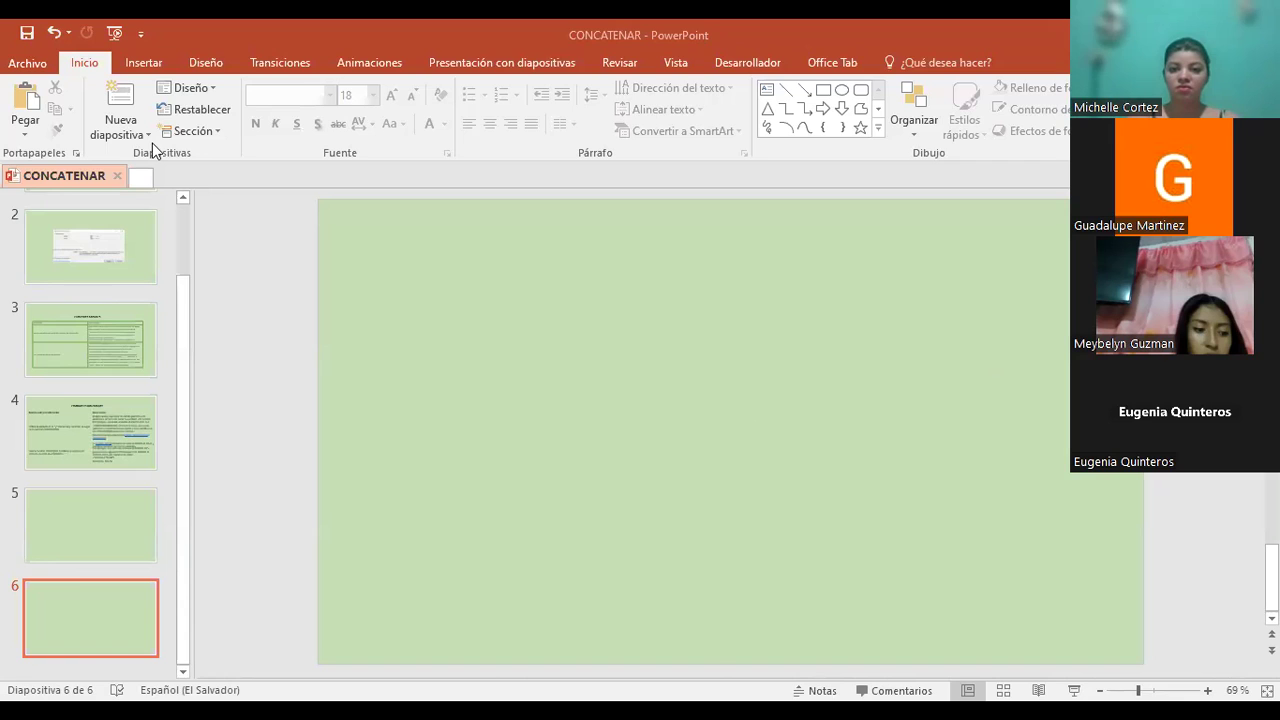
pyautogui.hotkey('alt', 'Tab')
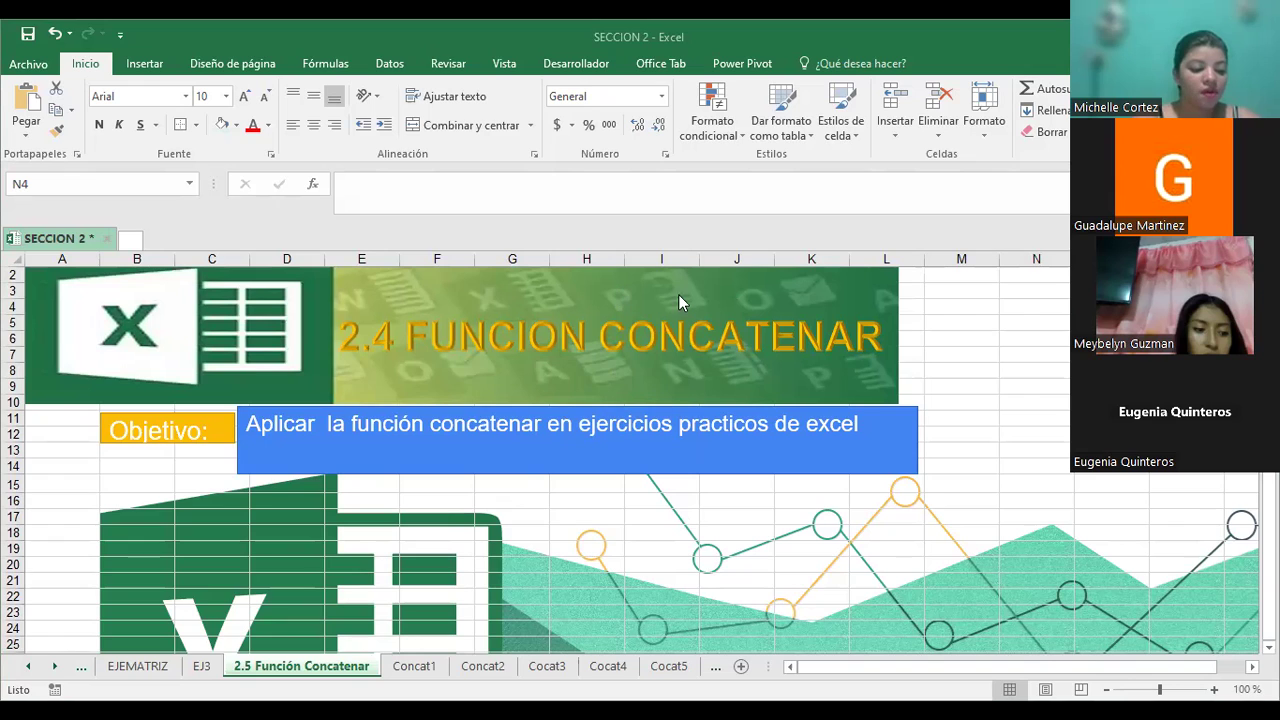
# Step: On Concat1, delete the #¿NOMBRE? error in H4 and widen column E for the job titles
pyautogui.click(1030, 306)
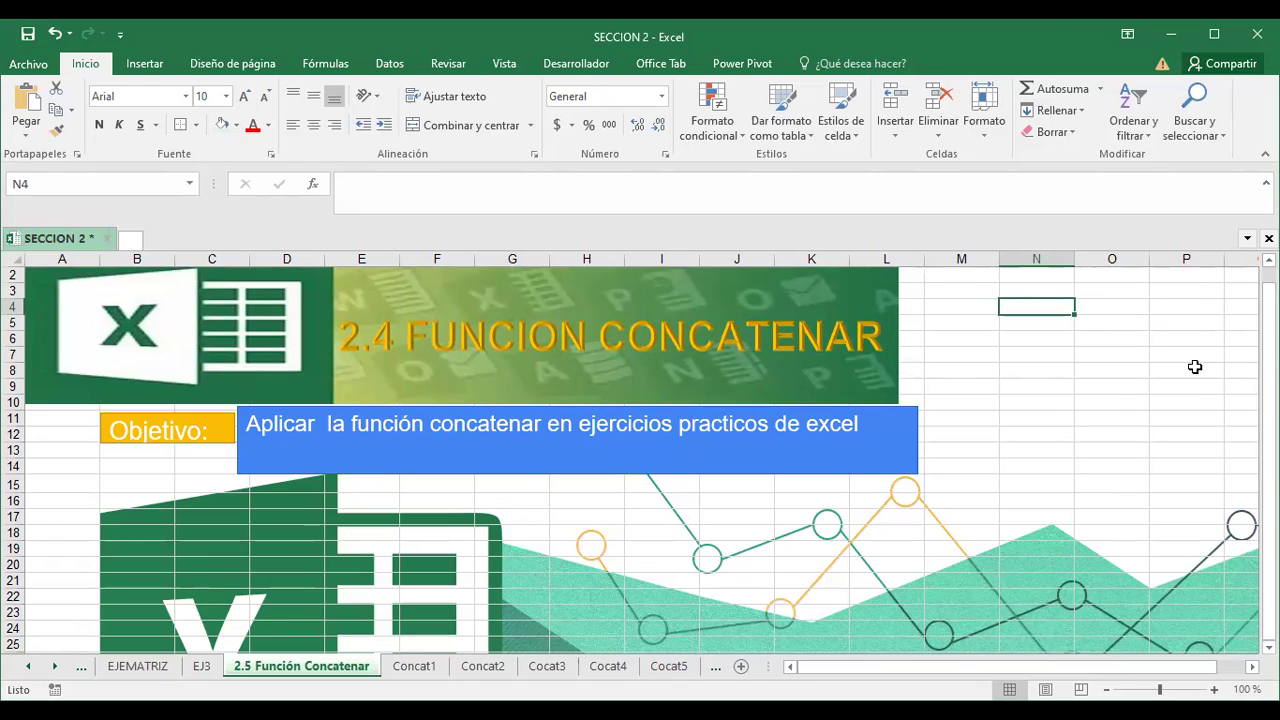
pyautogui.click(414, 666)
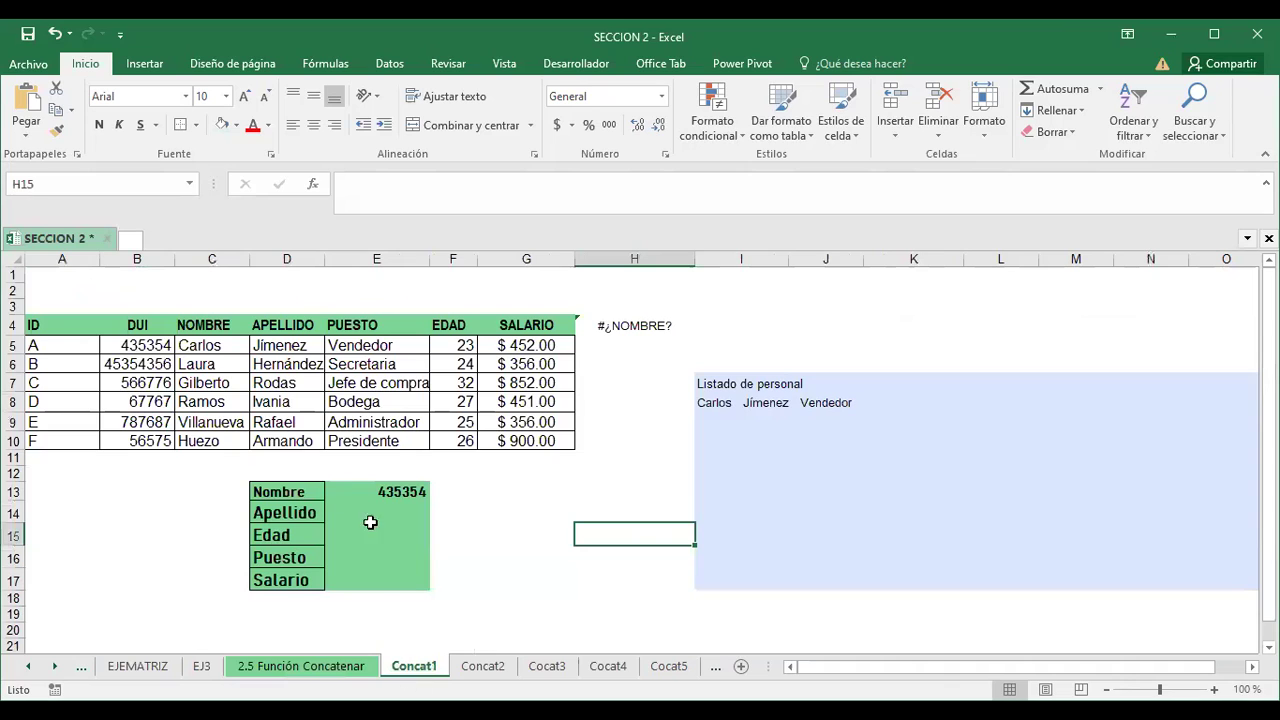
pyautogui.click(638, 327)
pyautogui.press('Delete')
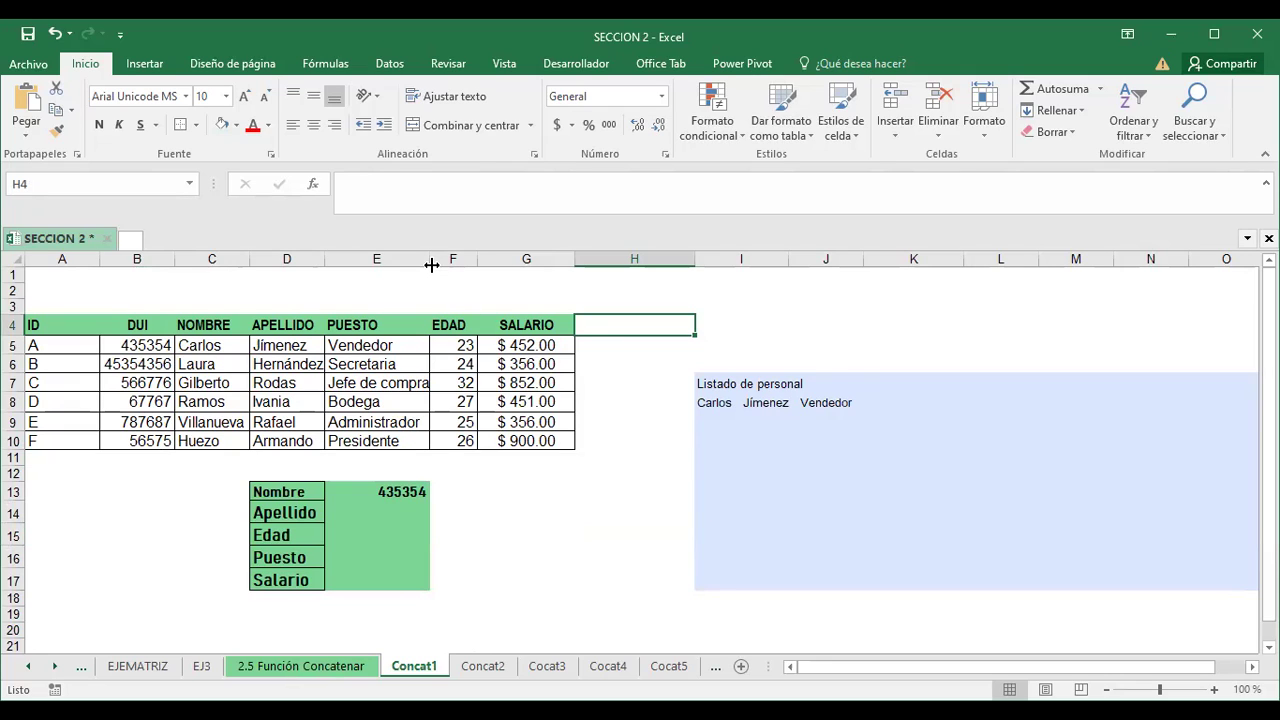
pyautogui.moveTo(431, 264); pyautogui.dragTo(460, 264)
pyautogui.moveTo(62, 330)
pyautogui.mouseDown()
pyautogui.moveTo(513, 388)
pyautogui.moveTo(577, 443)
pyautogui.mouseUp()
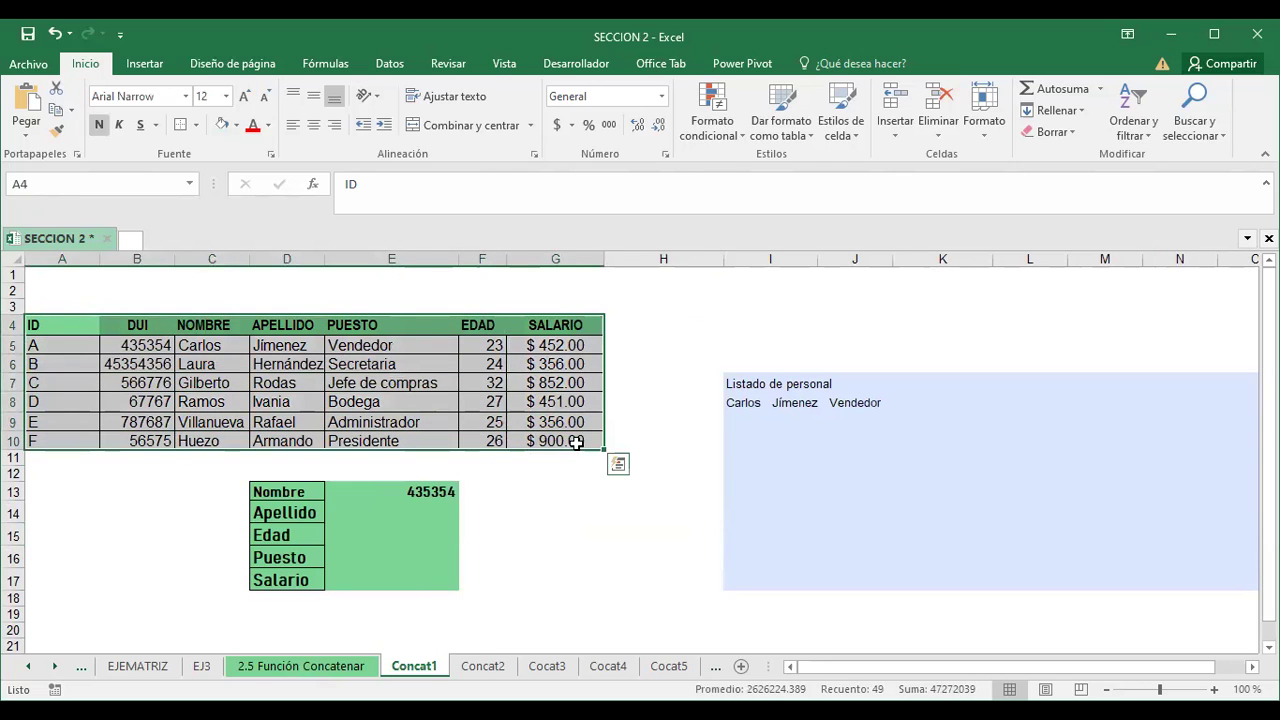
# Step: Check the INDICE formula and Listado de personal heading, then start a formula with = in I9
pyautogui.click(663, 317)
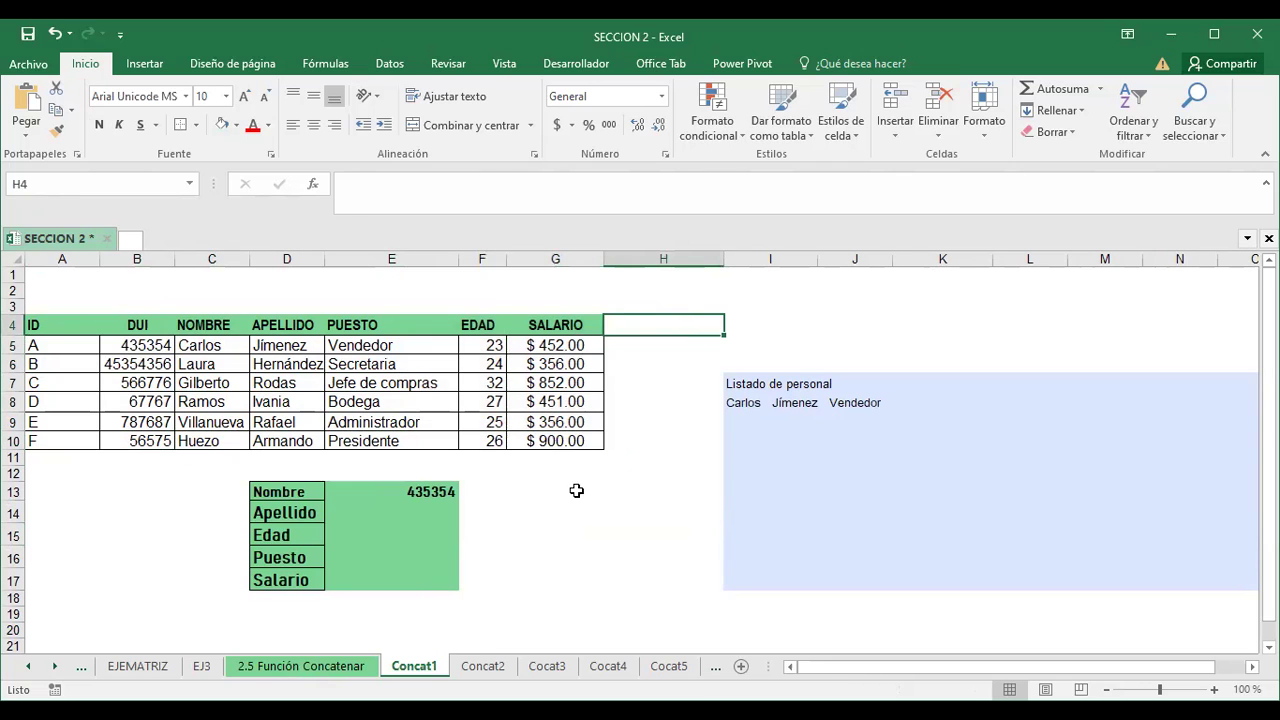
pyautogui.click(365, 487)
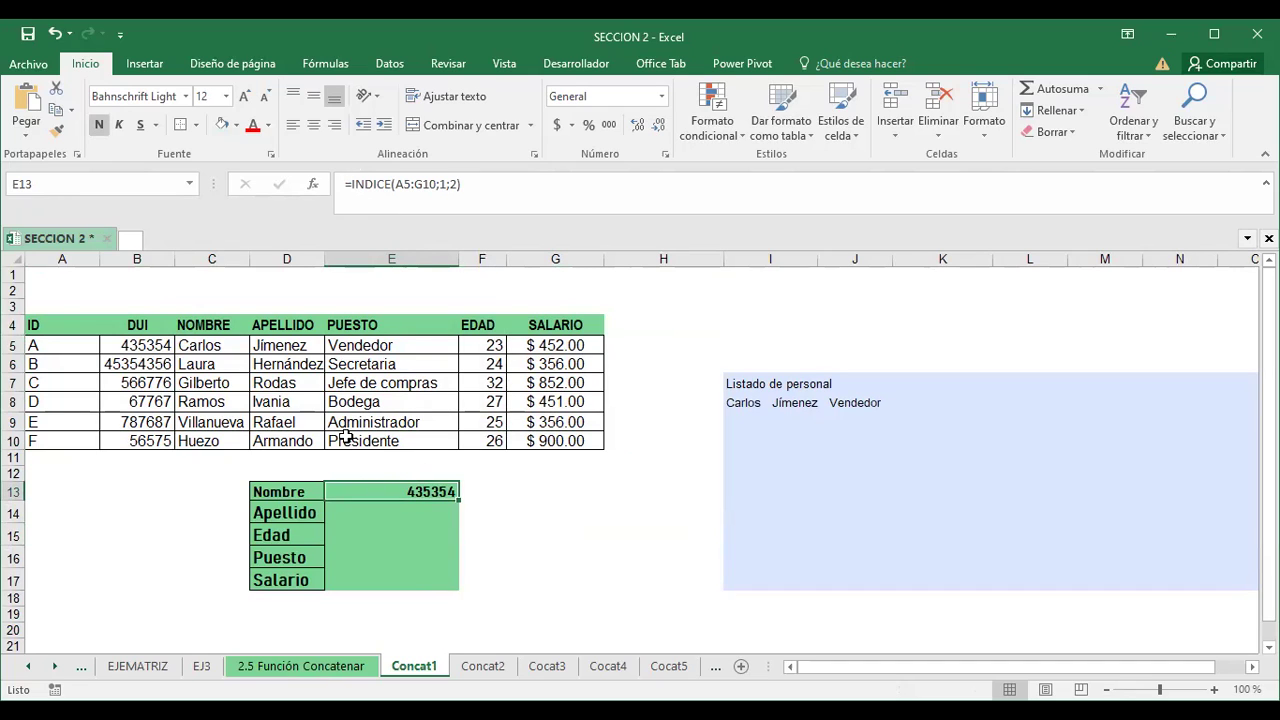
pyautogui.click(743, 391)
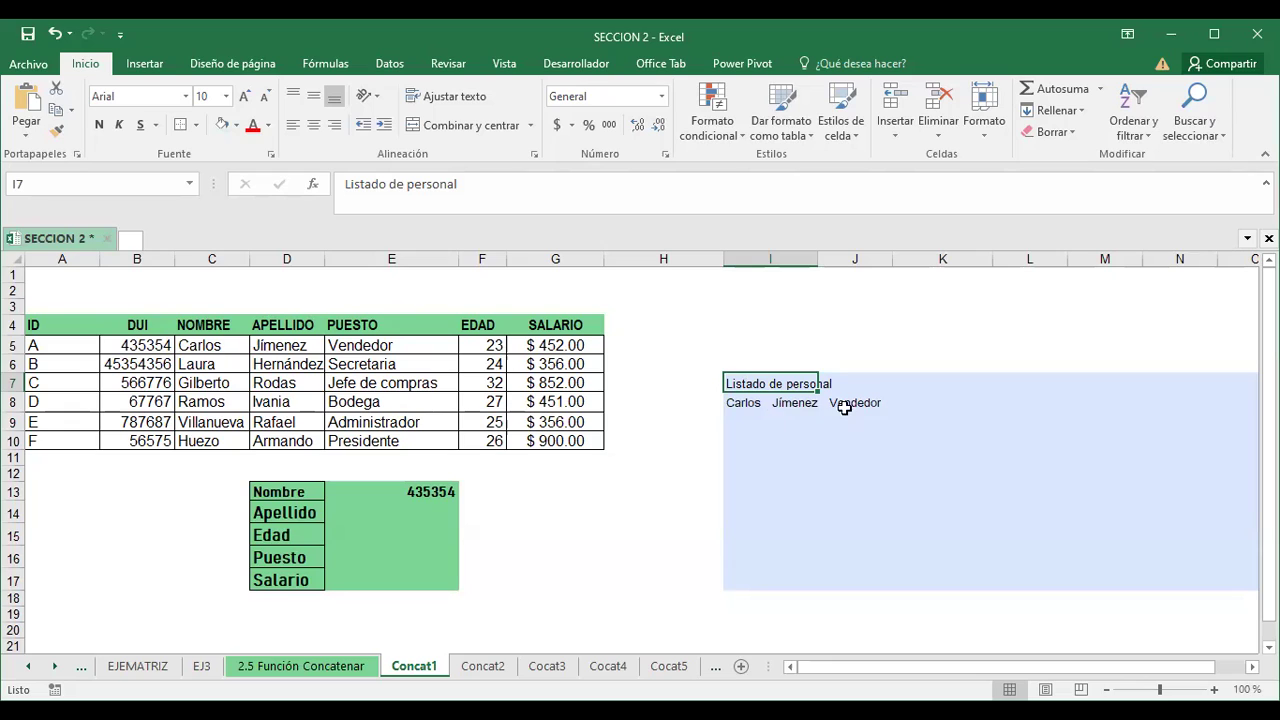
pyautogui.click(745, 423)
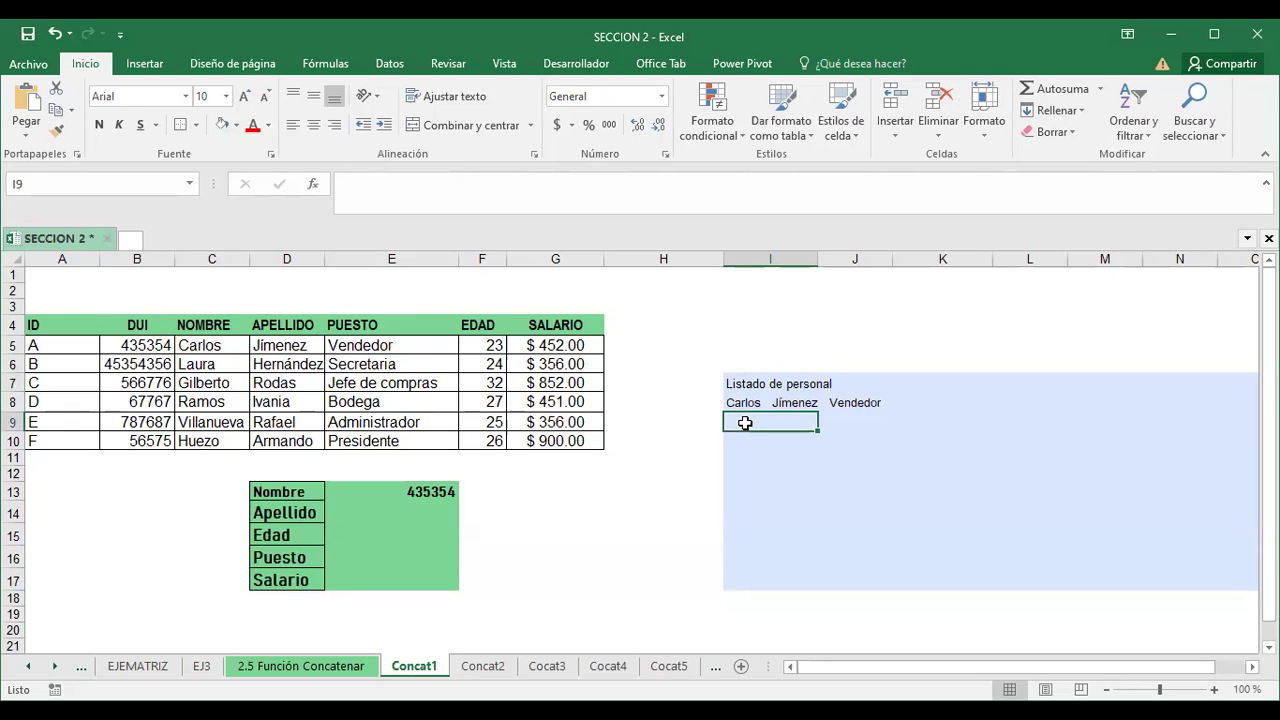
pyautogui.write('=')
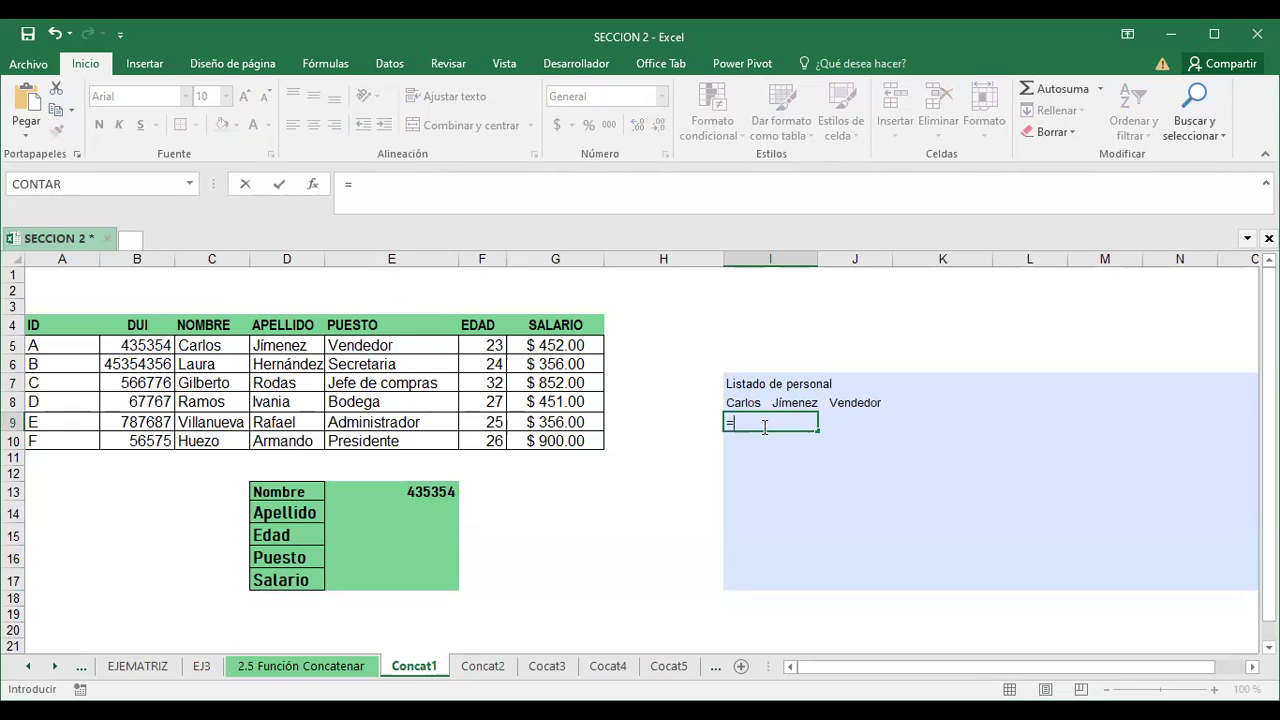
# Step: Point the I9 formula at Carlos's name in C5, giving =C5
pyautogui.click(202, 346)
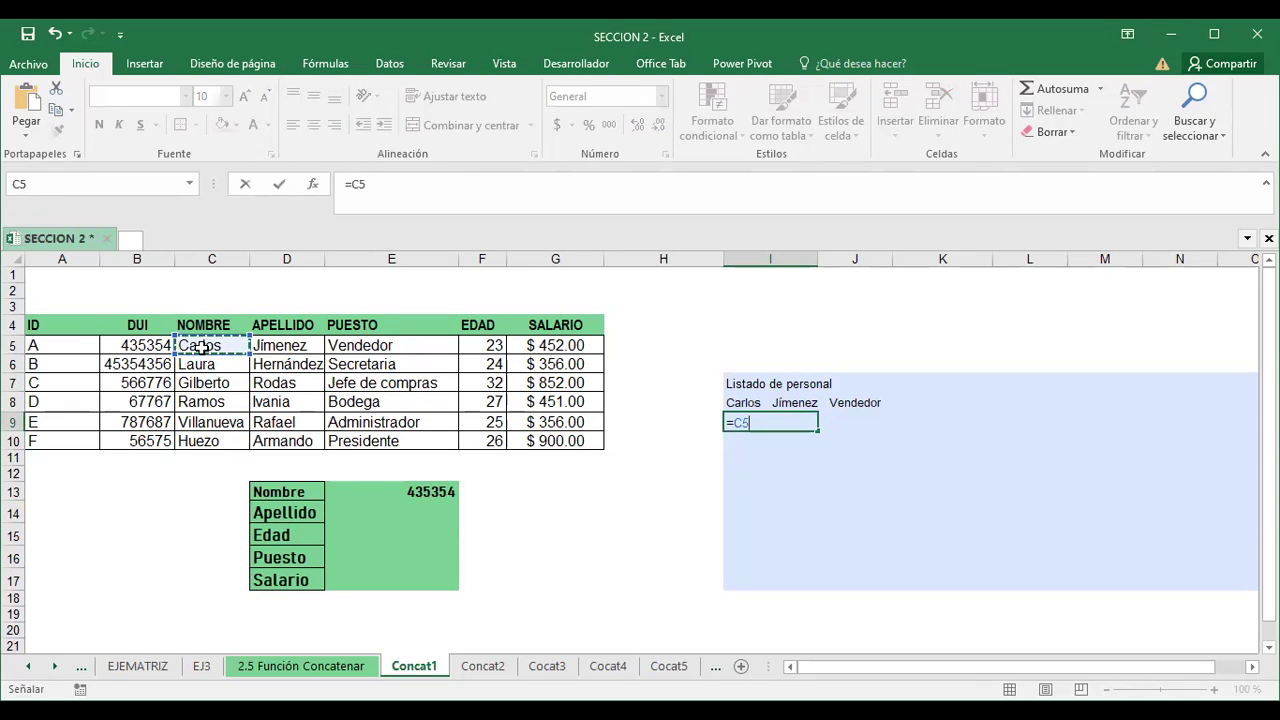
pyautogui.click(768, 425)
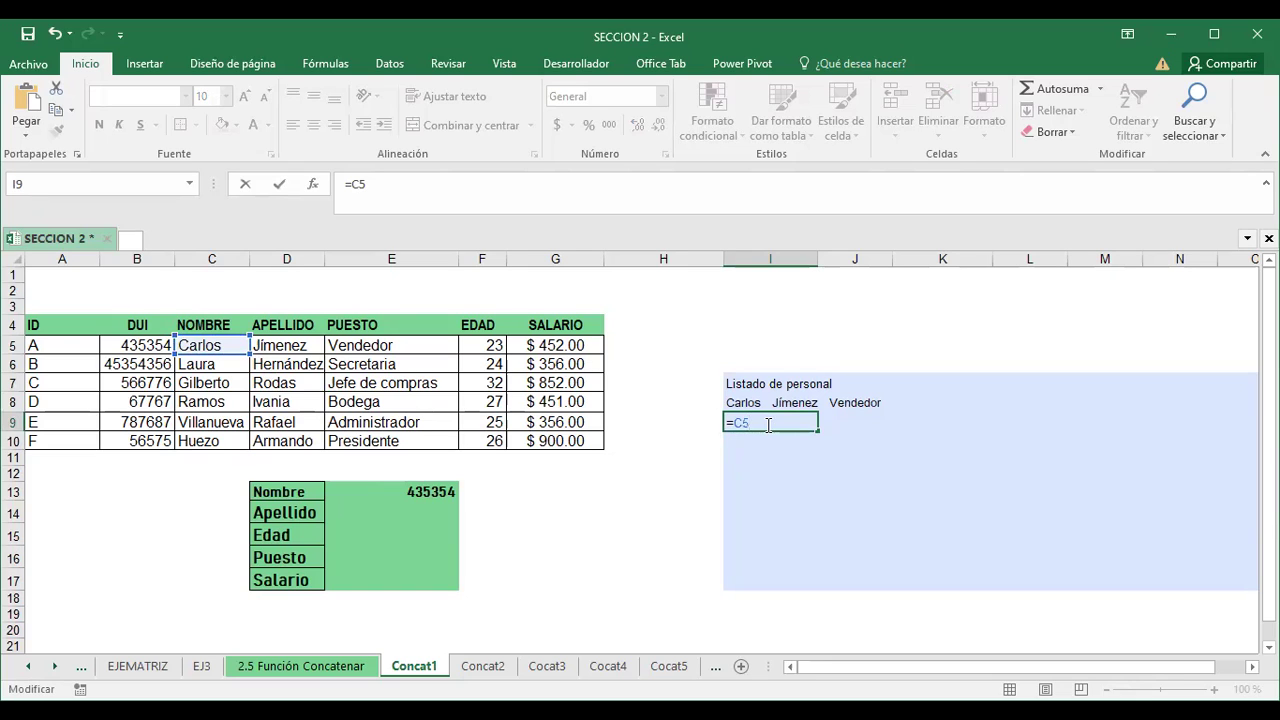
# Step: Replace =C5 in I9 with =CONCATENAR(C6;" ";G5), showing Laura 452
pyautogui.press('Escape')
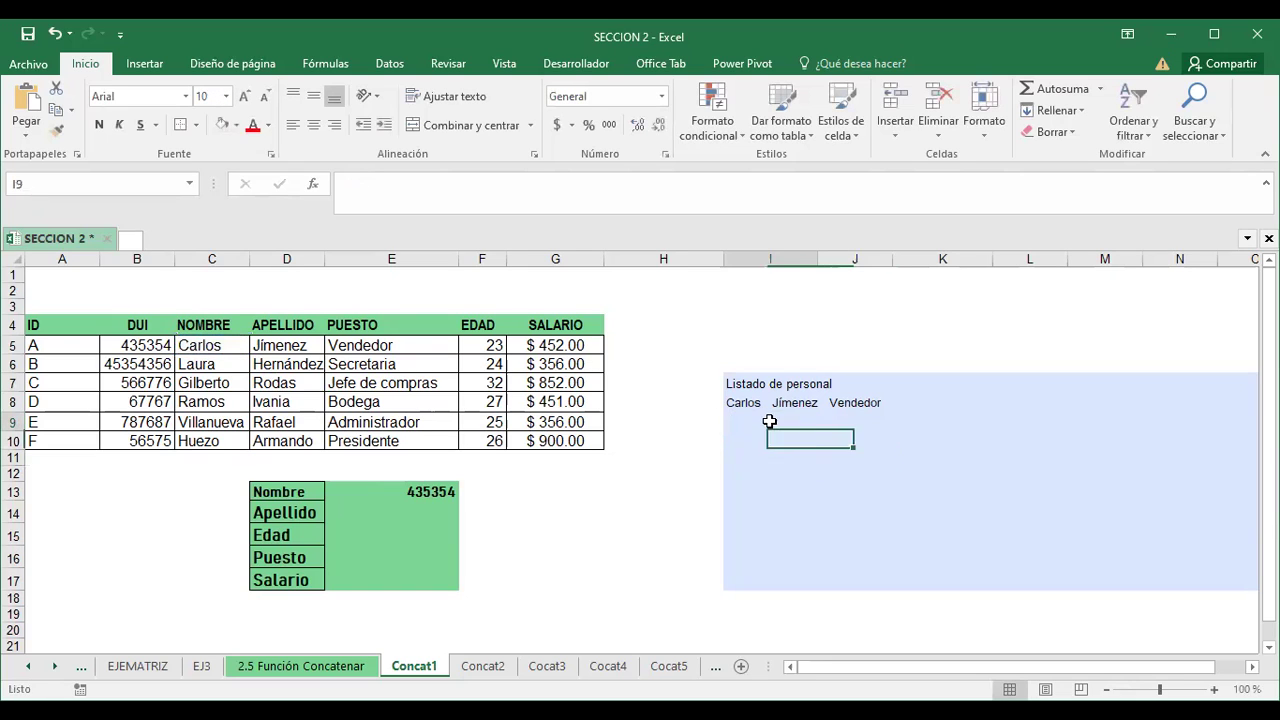
pyautogui.write('=c')
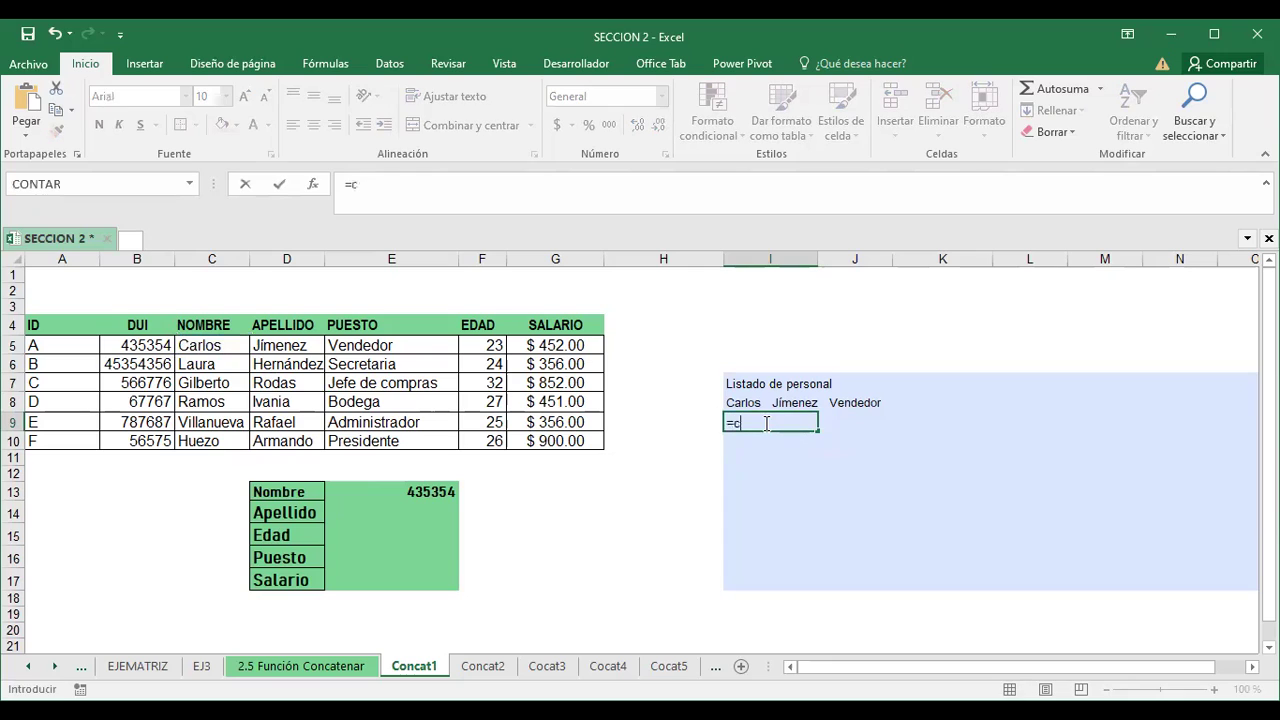
pyautogui.write('onca')
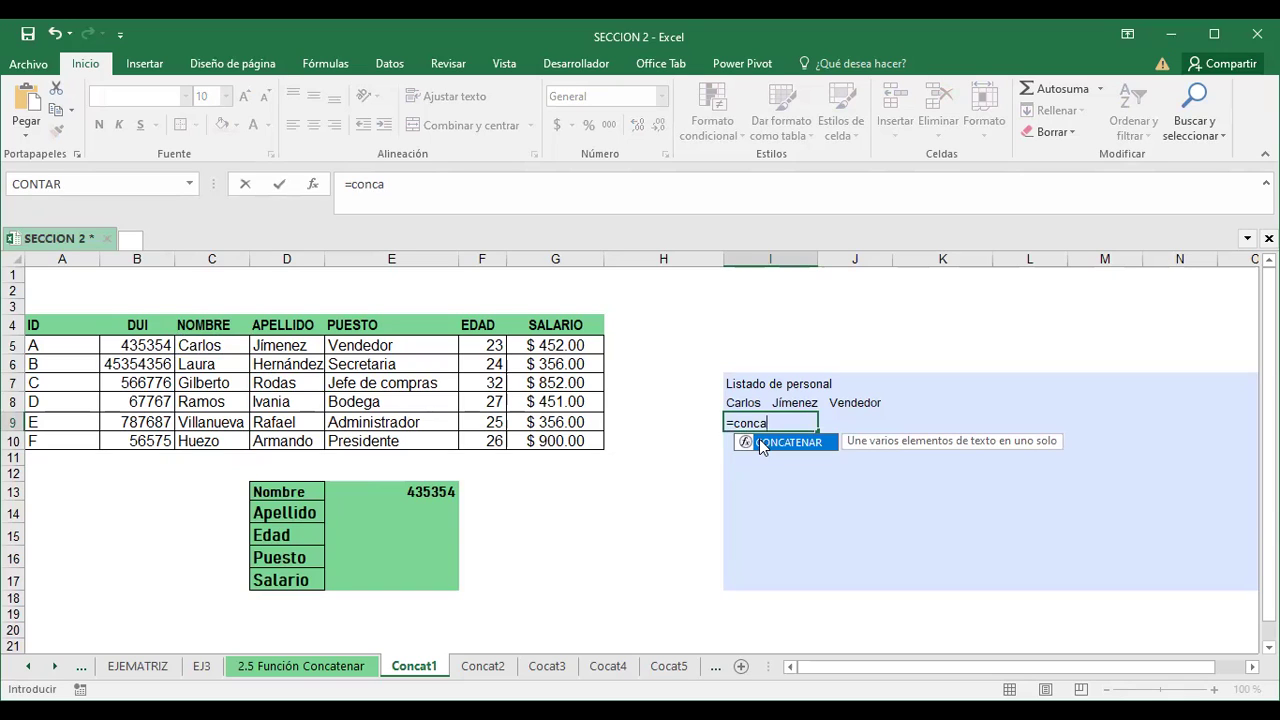
pyautogui.doubleClick(758, 442)
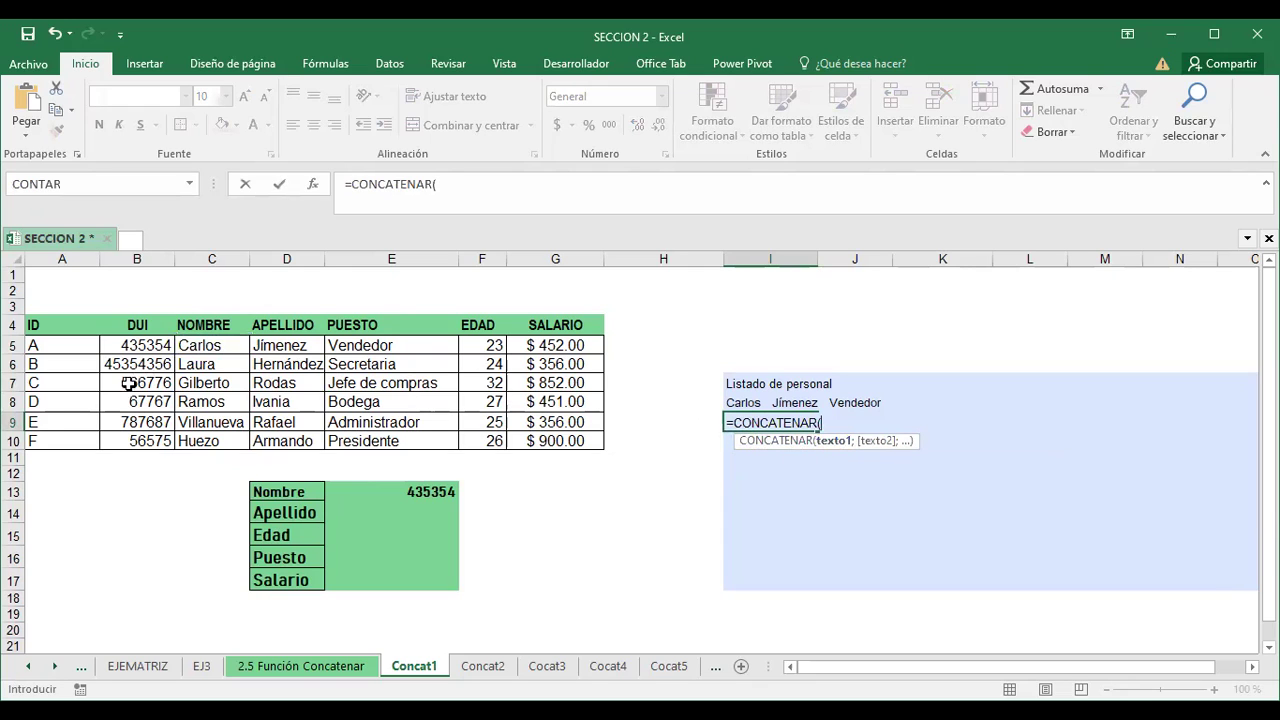
pyautogui.click(211, 364)
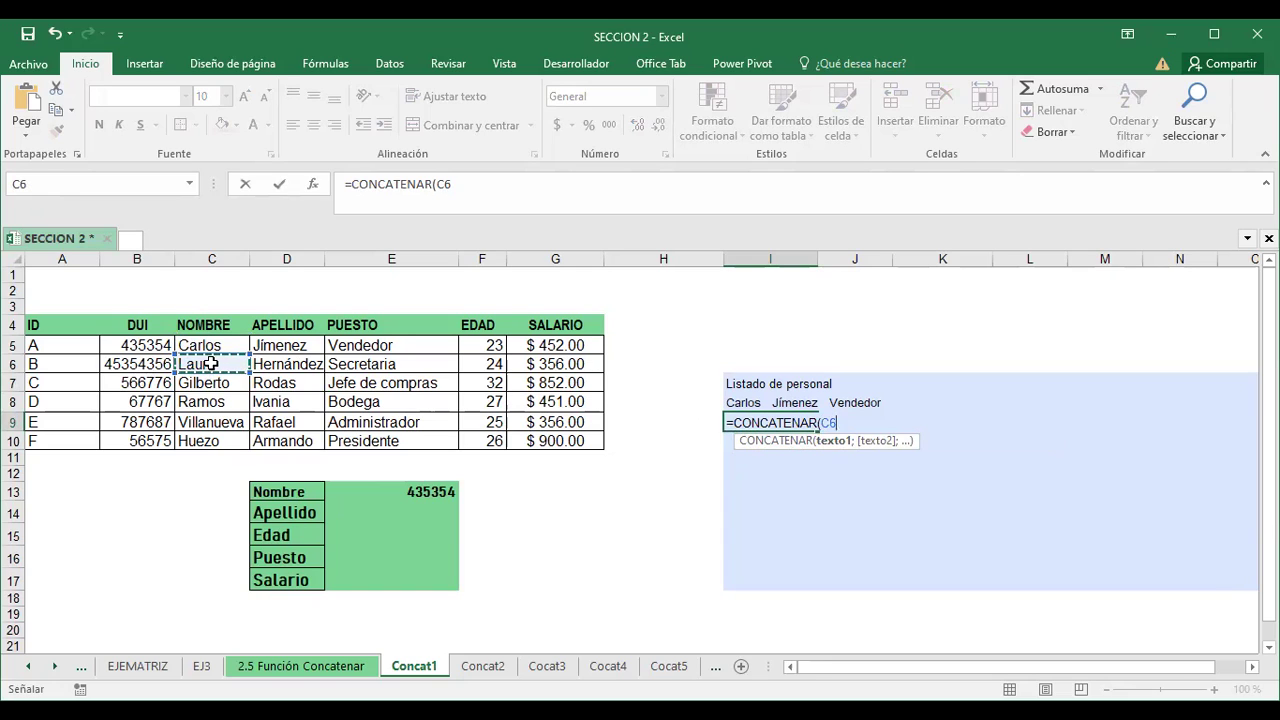
pyautogui.write(';')
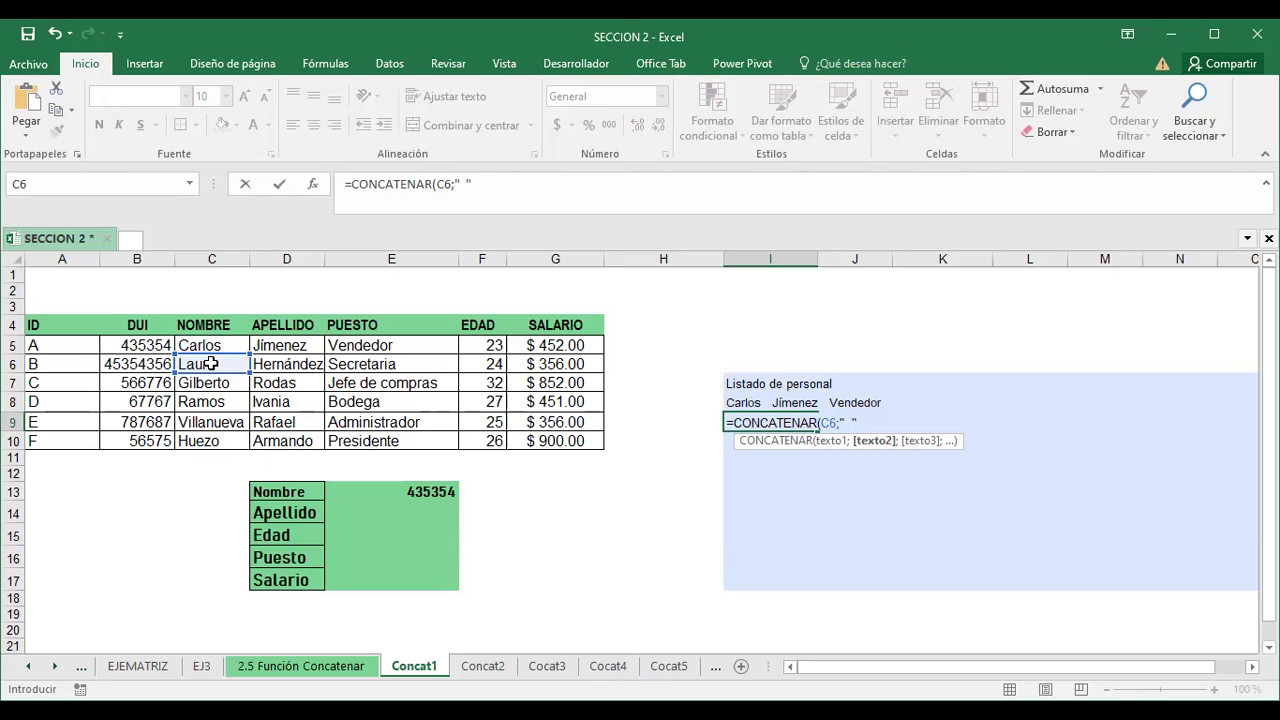
pyautogui.write(';')
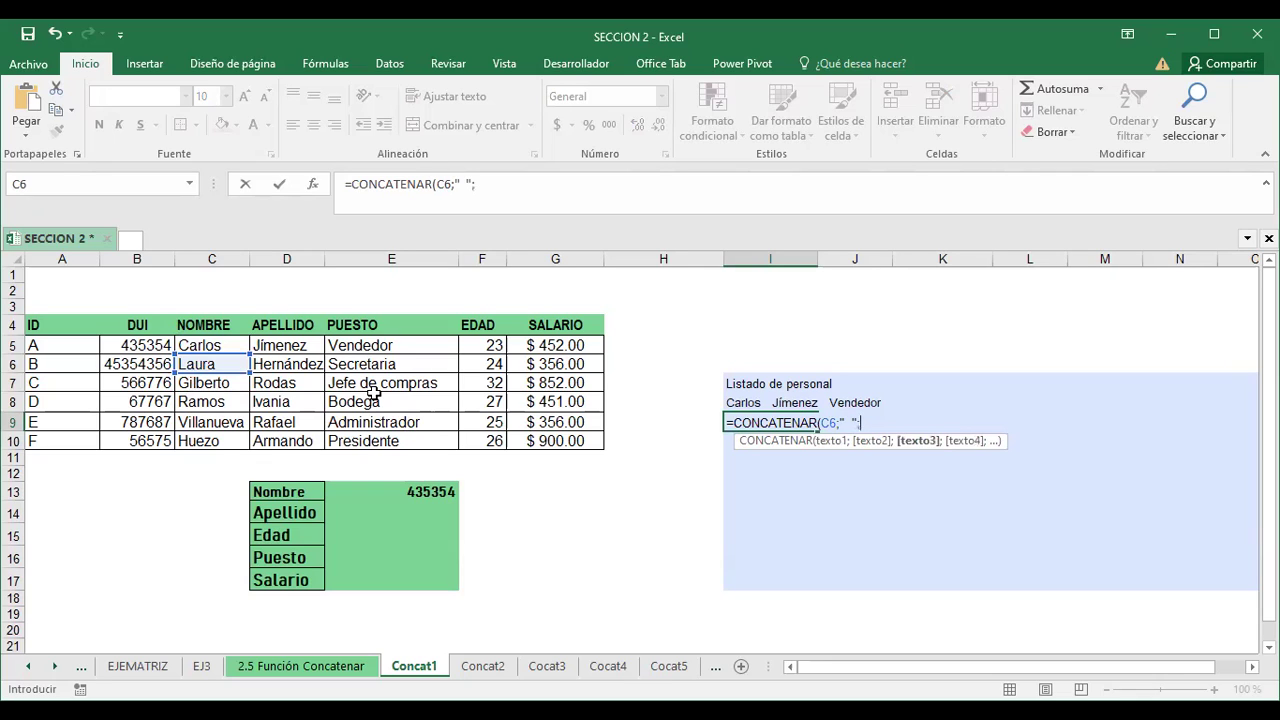
pyautogui.click(567, 346)
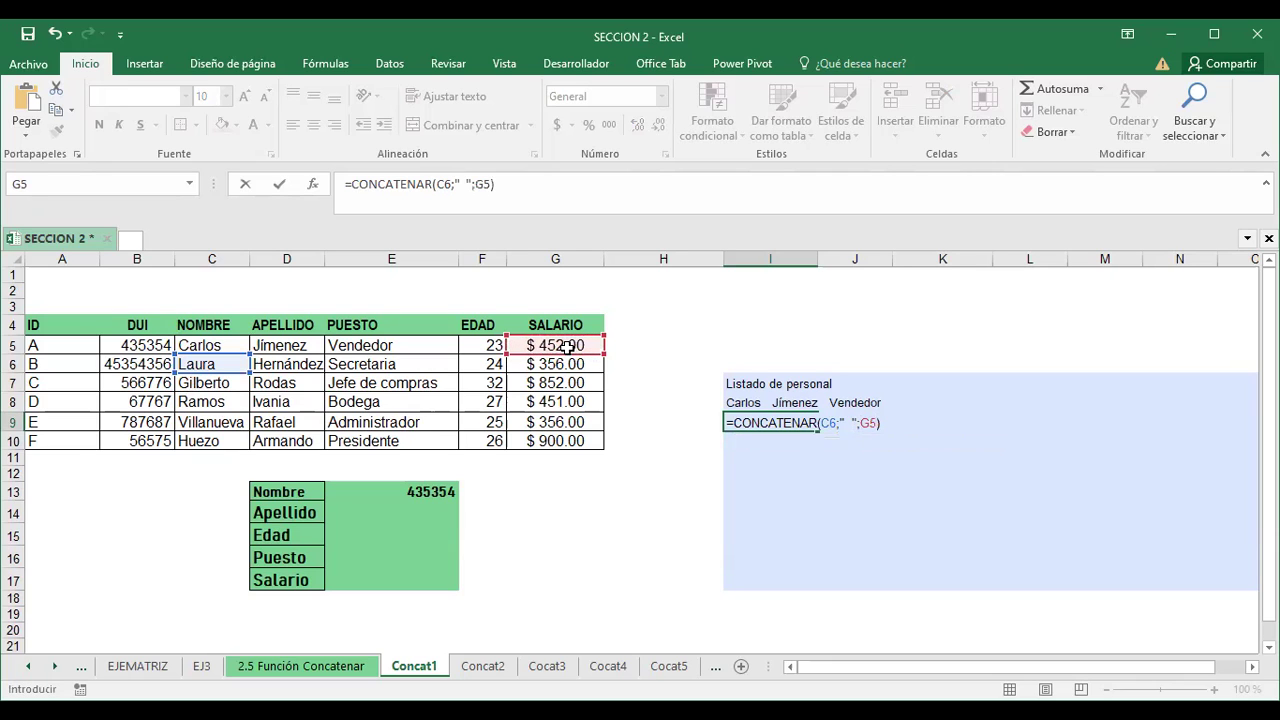
pyautogui.press('Return')
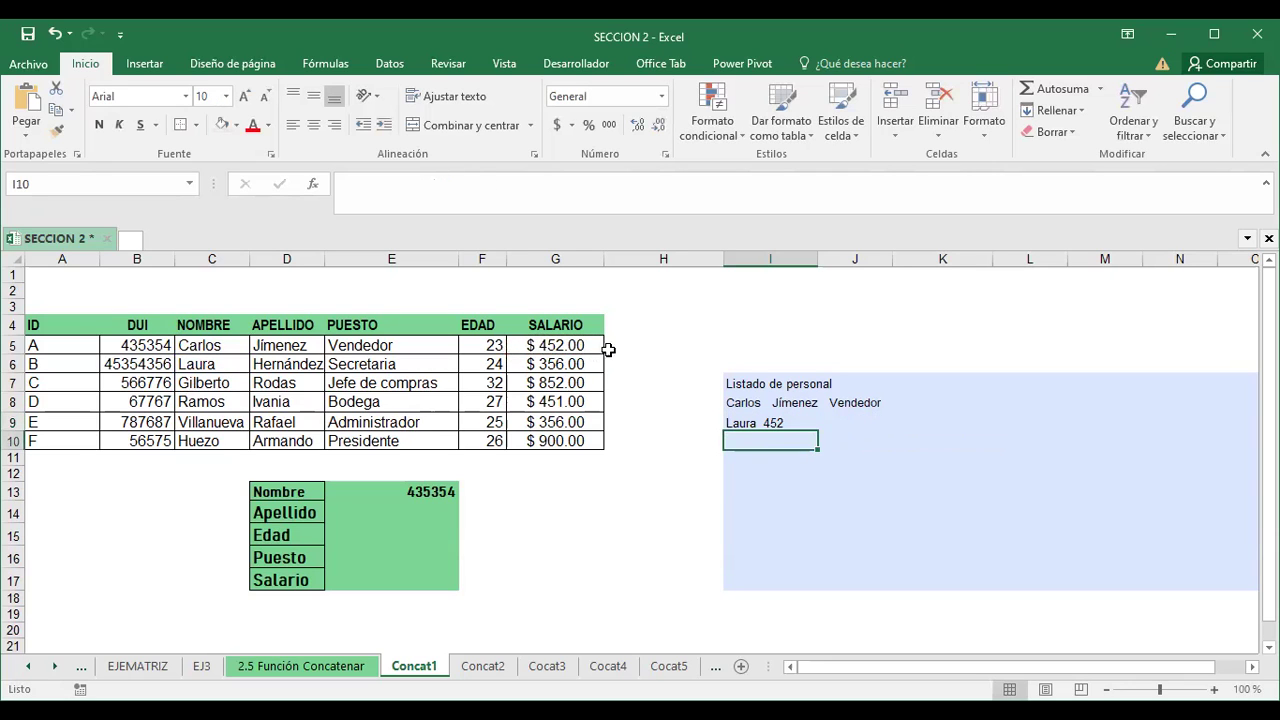
# Step: Fix I9's salary reference from G5 to G6 to show Laura 356, then delete the entry
pyautogui.click(762, 423)
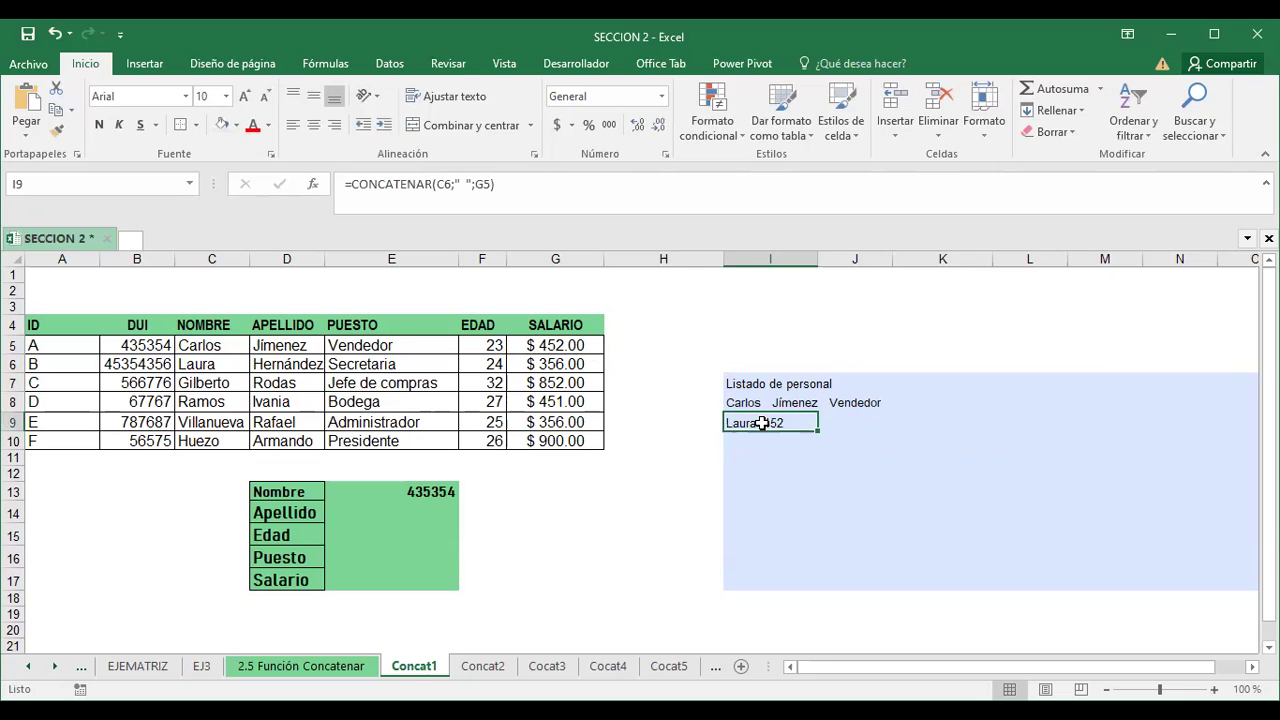
pyautogui.doubleClick(762, 423)
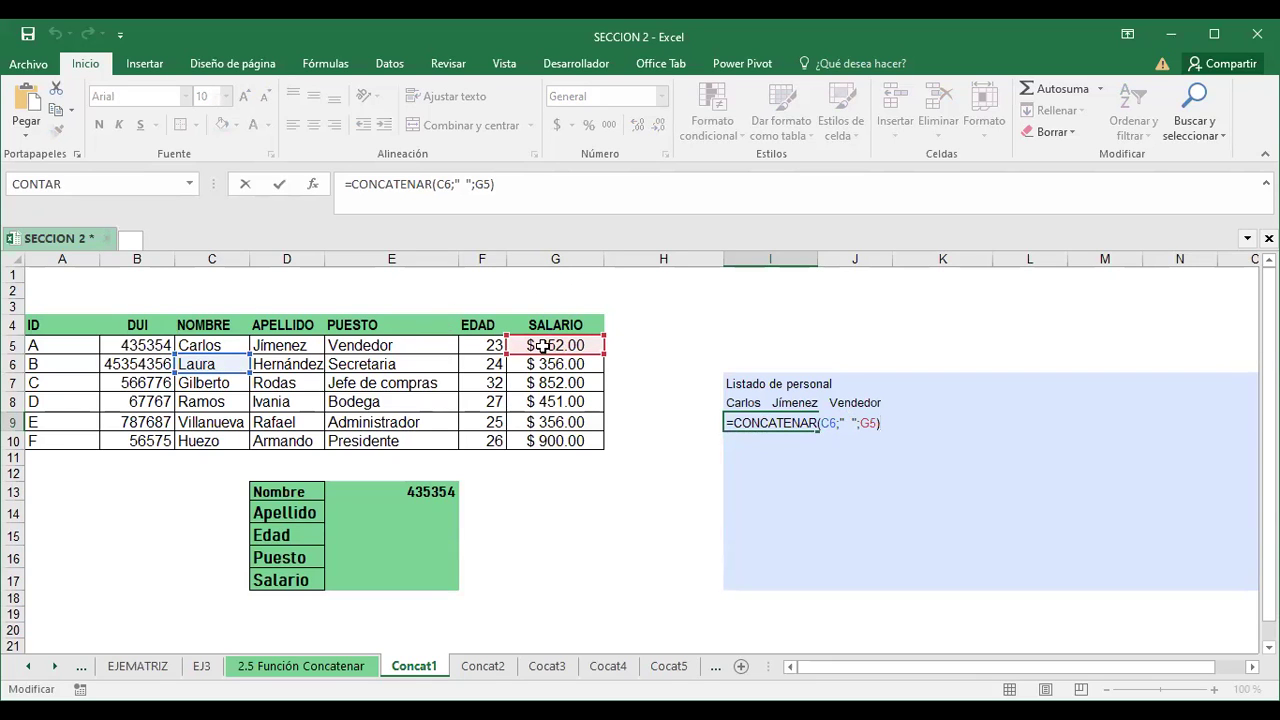
pyautogui.click(870, 422)
pyautogui.press('BackSpace')
pyautogui.write('6')
pyautogui.press('Return')
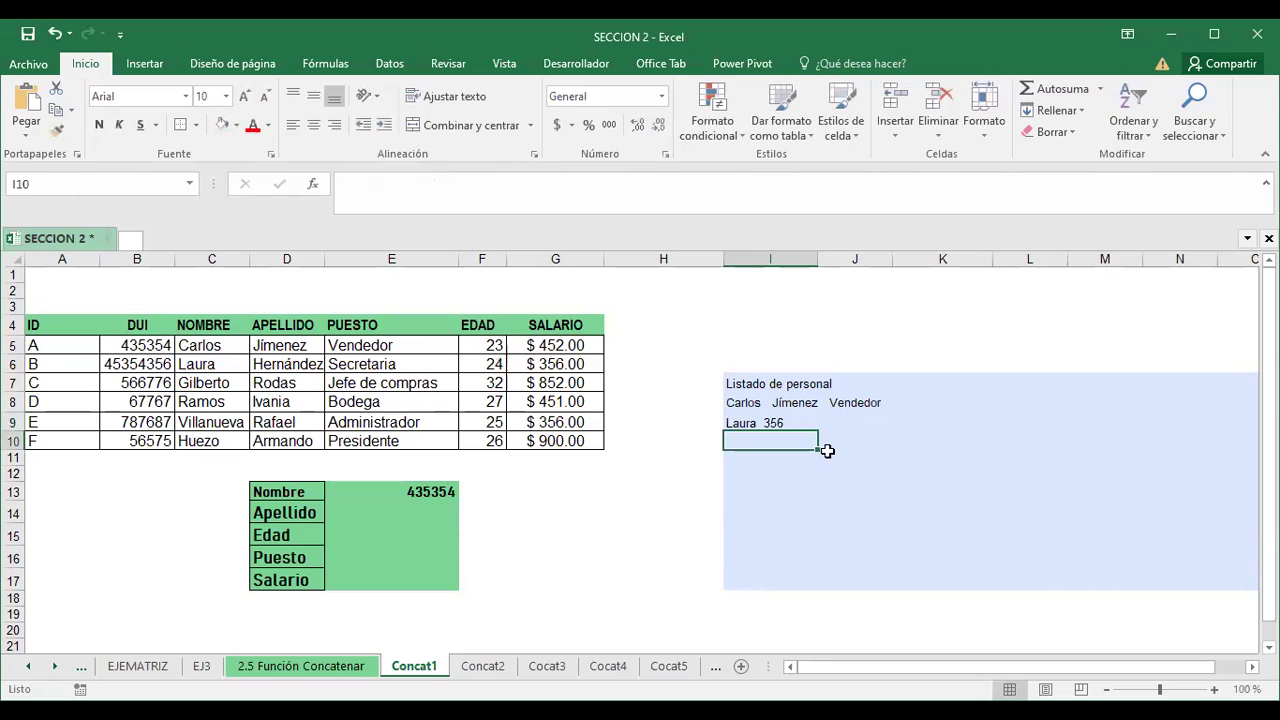
pyautogui.click(775, 423)
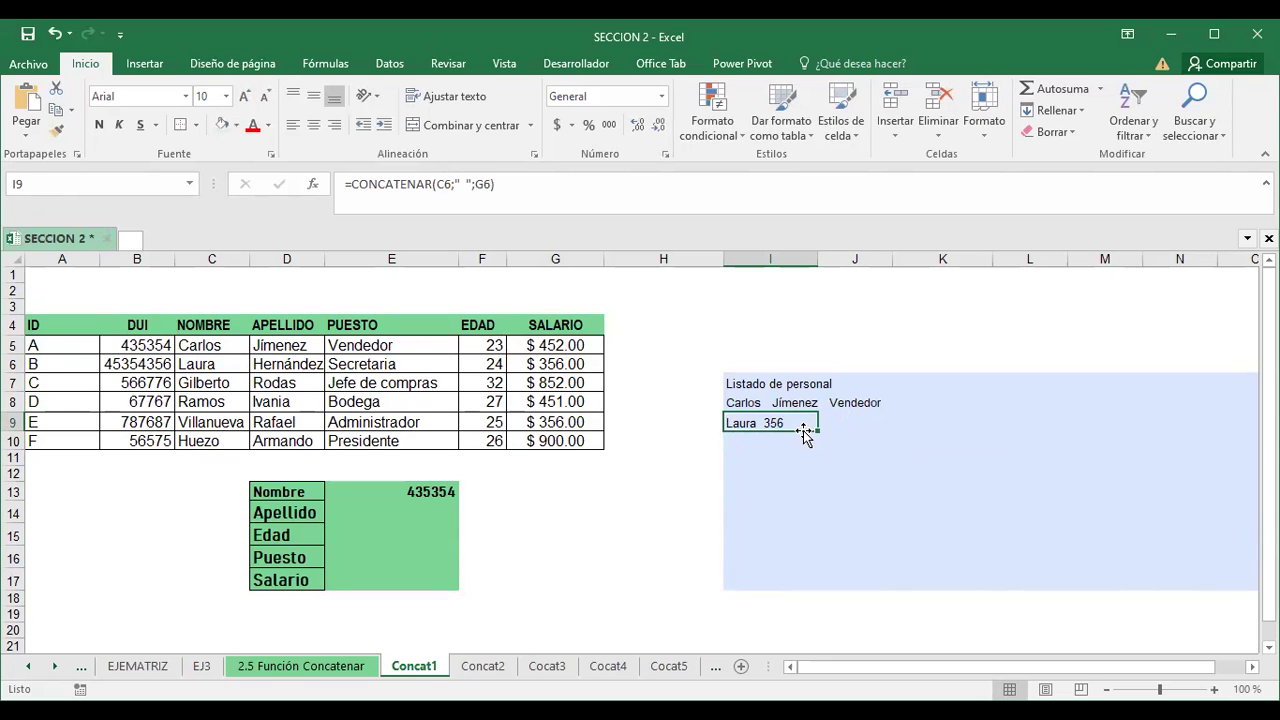
pyautogui.press('Delete')
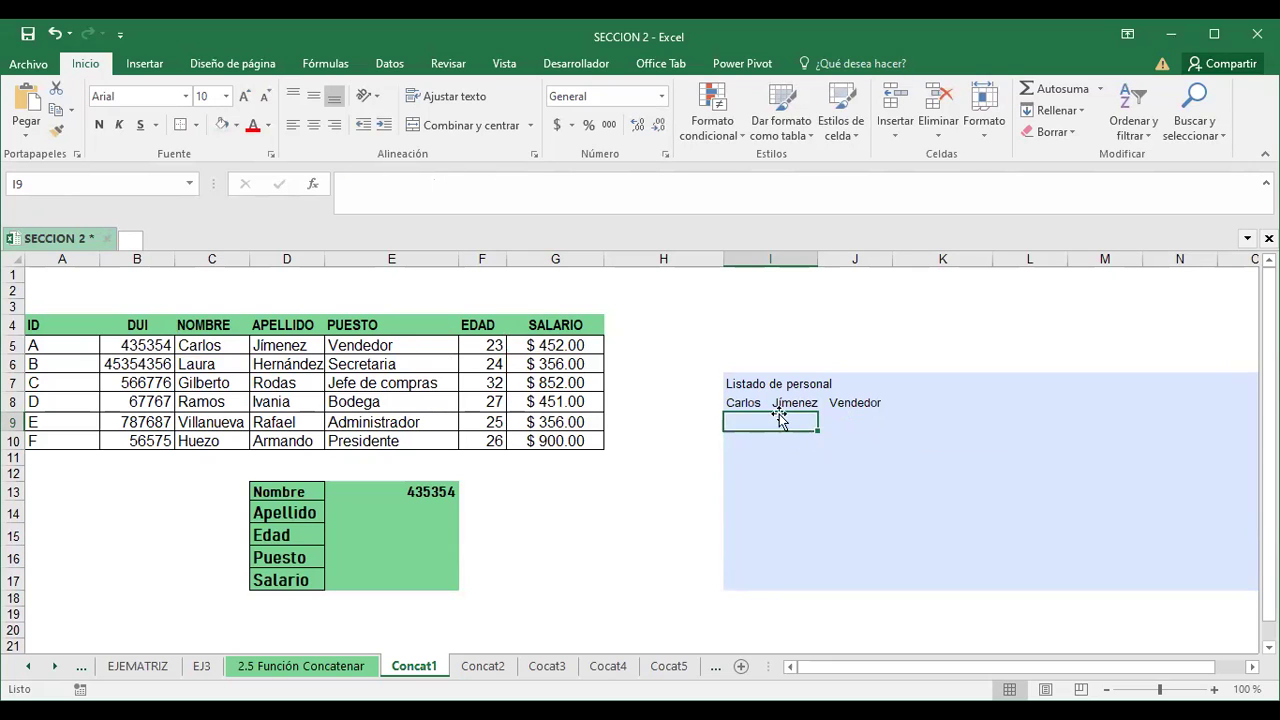
pyautogui.click(765, 401)
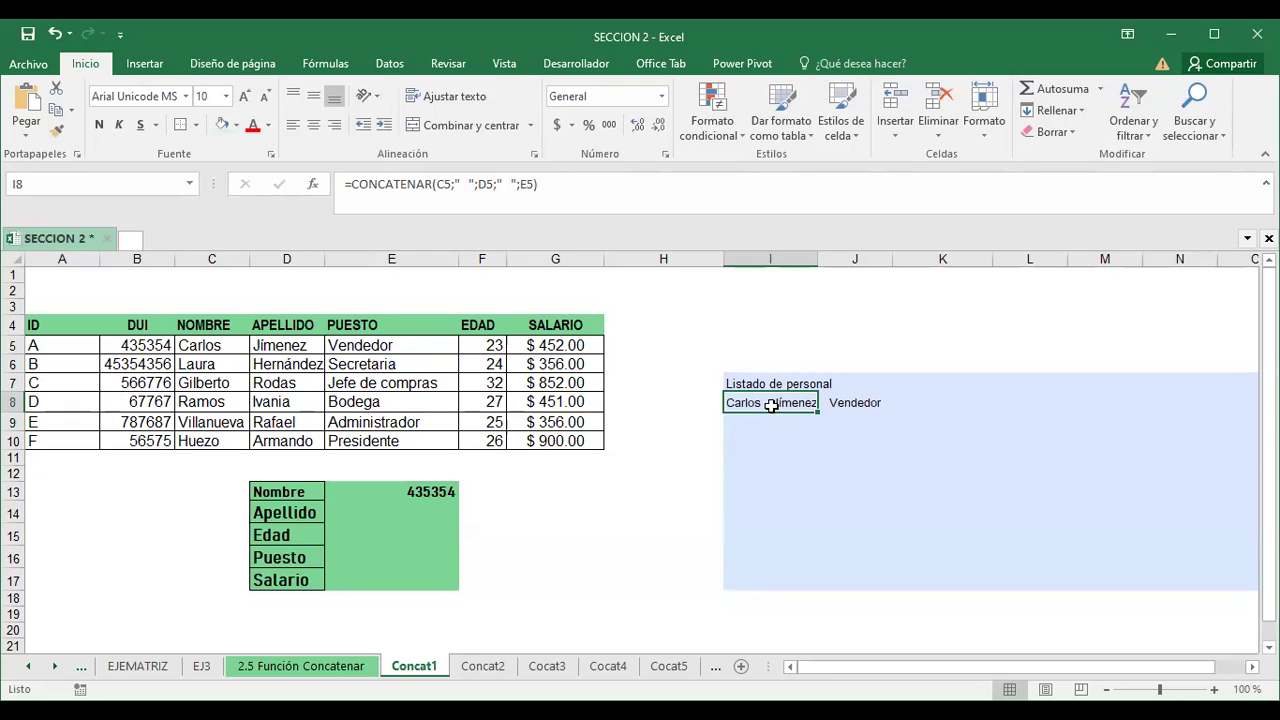
pyautogui.click(850, 402)
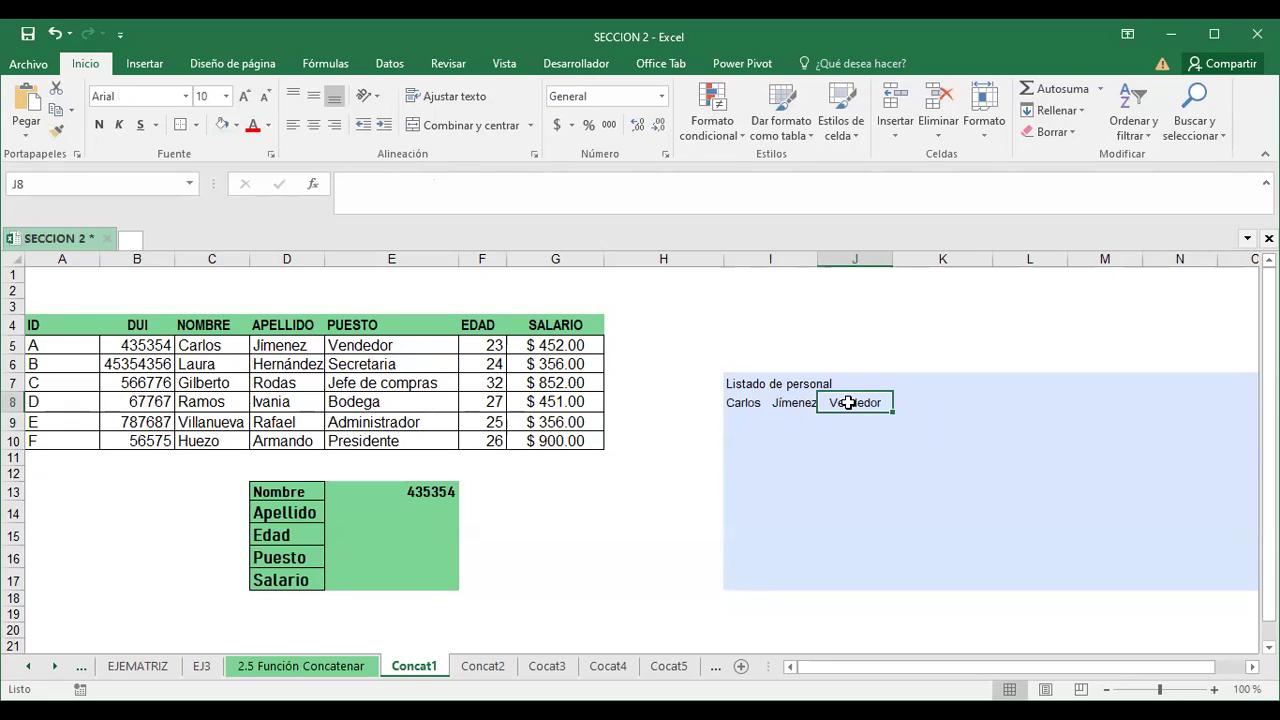
pyautogui.click(738, 403)
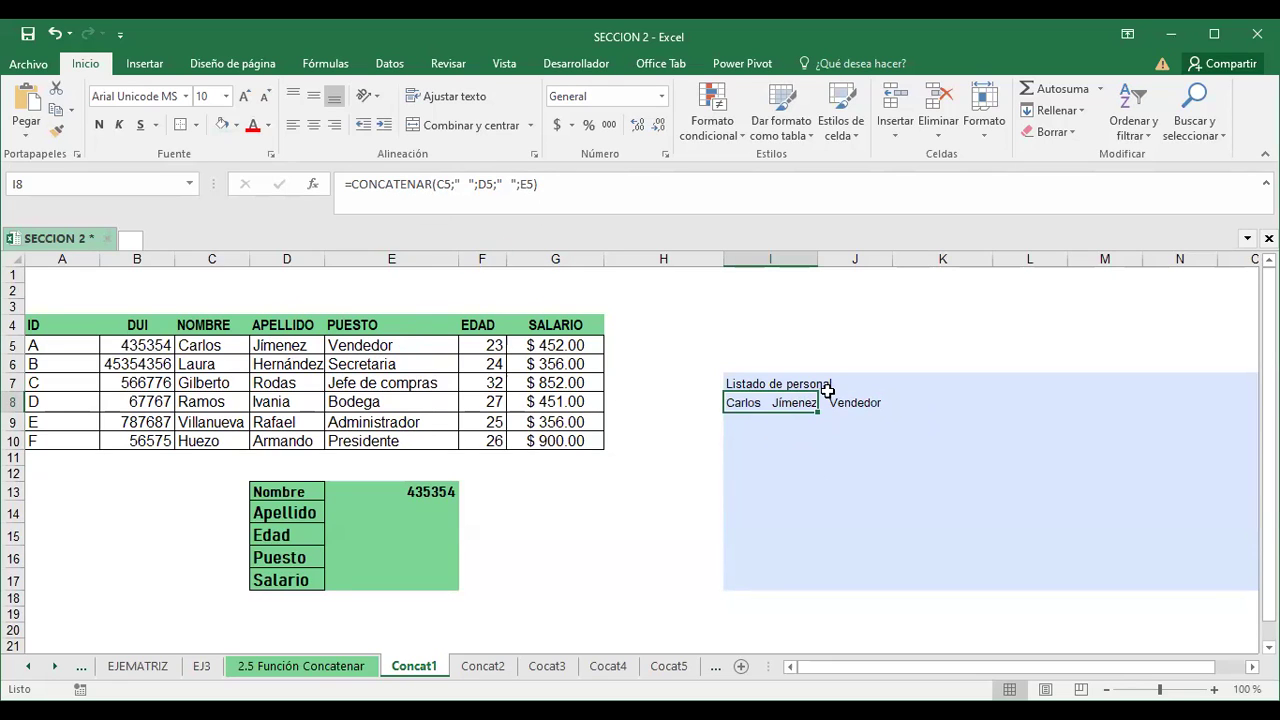
pyautogui.moveTo(735, 400)
pyautogui.mouseDown()
pyautogui.moveTo(888, 403)
pyautogui.moveTo(916, 455)
pyautogui.mouseUp()
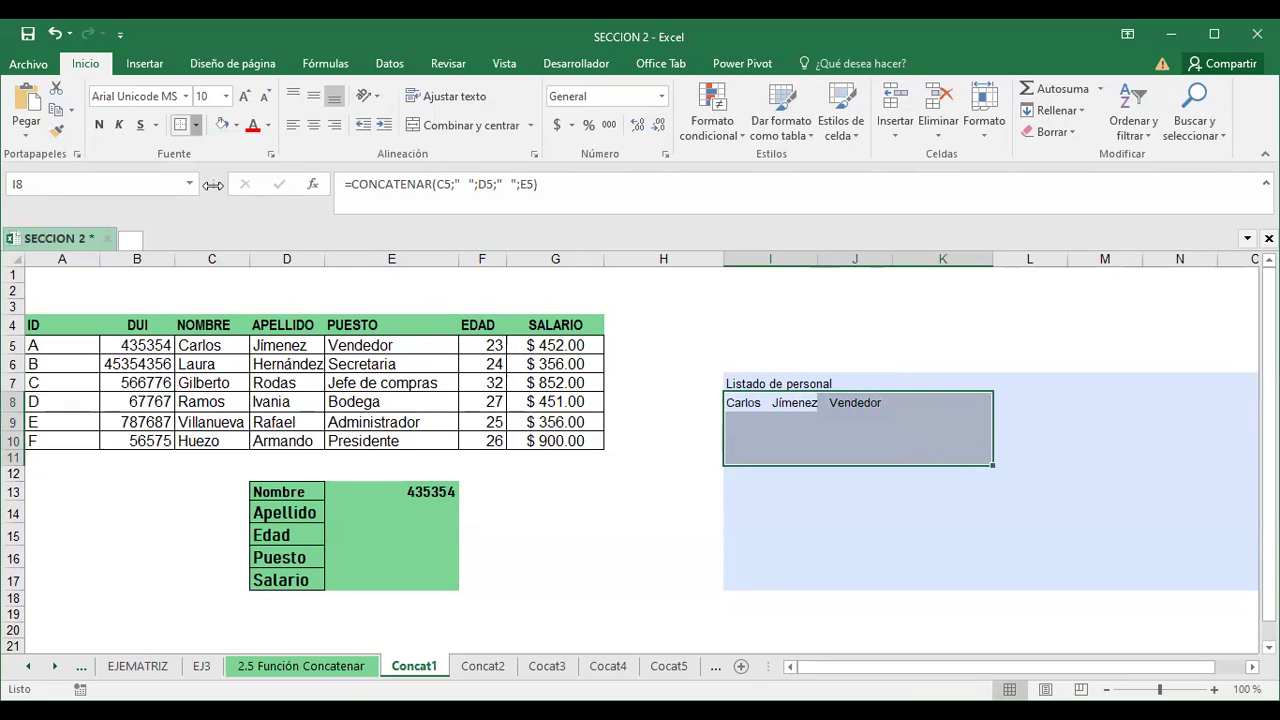
# Step: Try an all-borders grid on the list area, then undo it
pyautogui.click(195, 125)
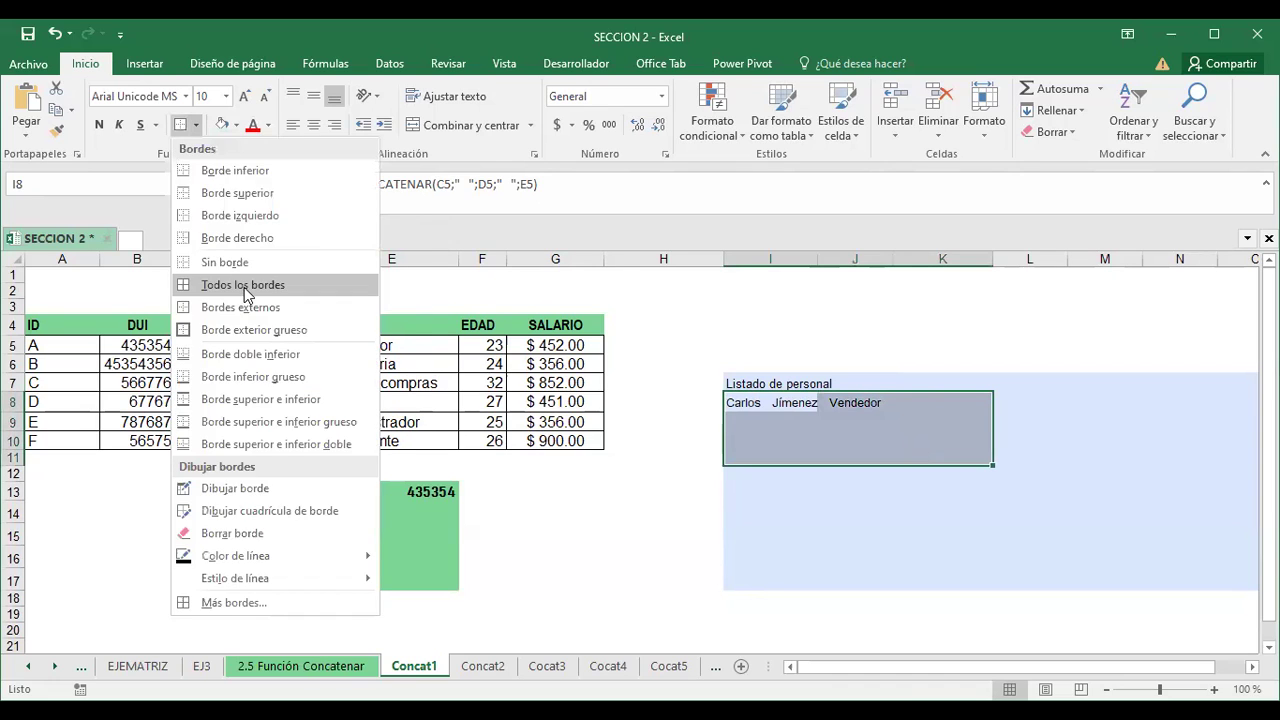
pyautogui.click(243, 285)
pyautogui.click(1068, 442)
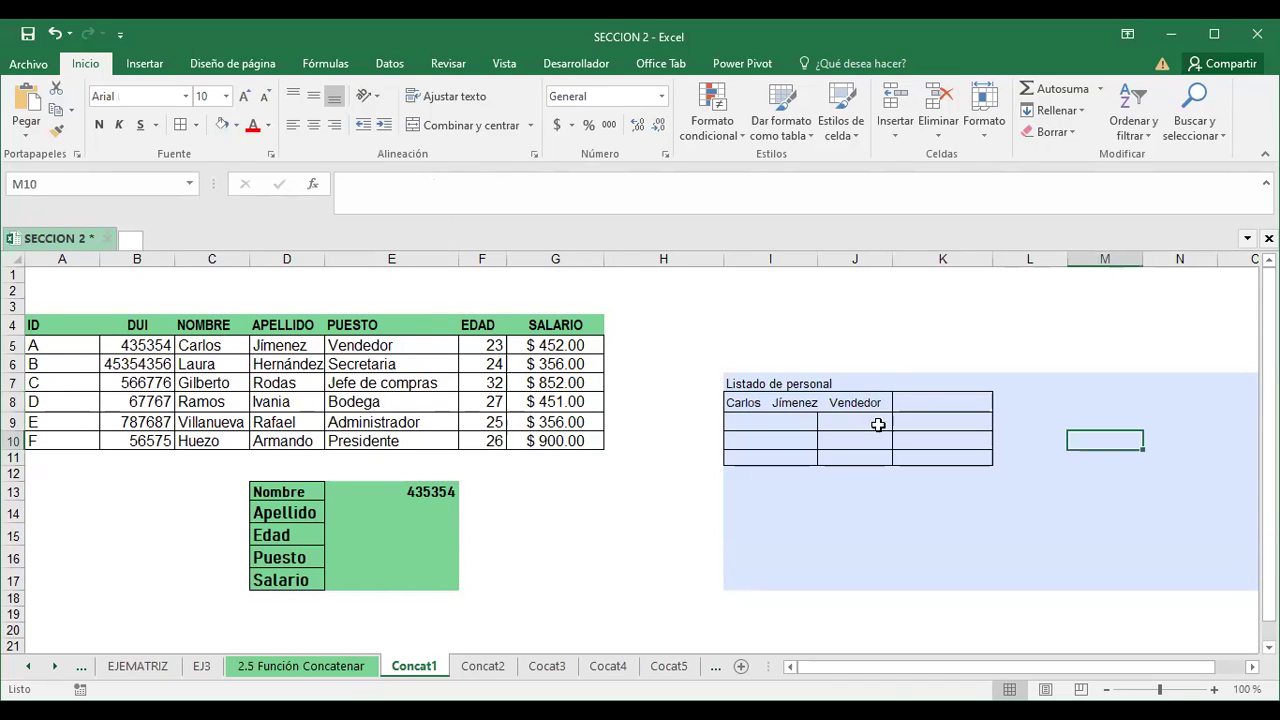
pyautogui.click(757, 404)
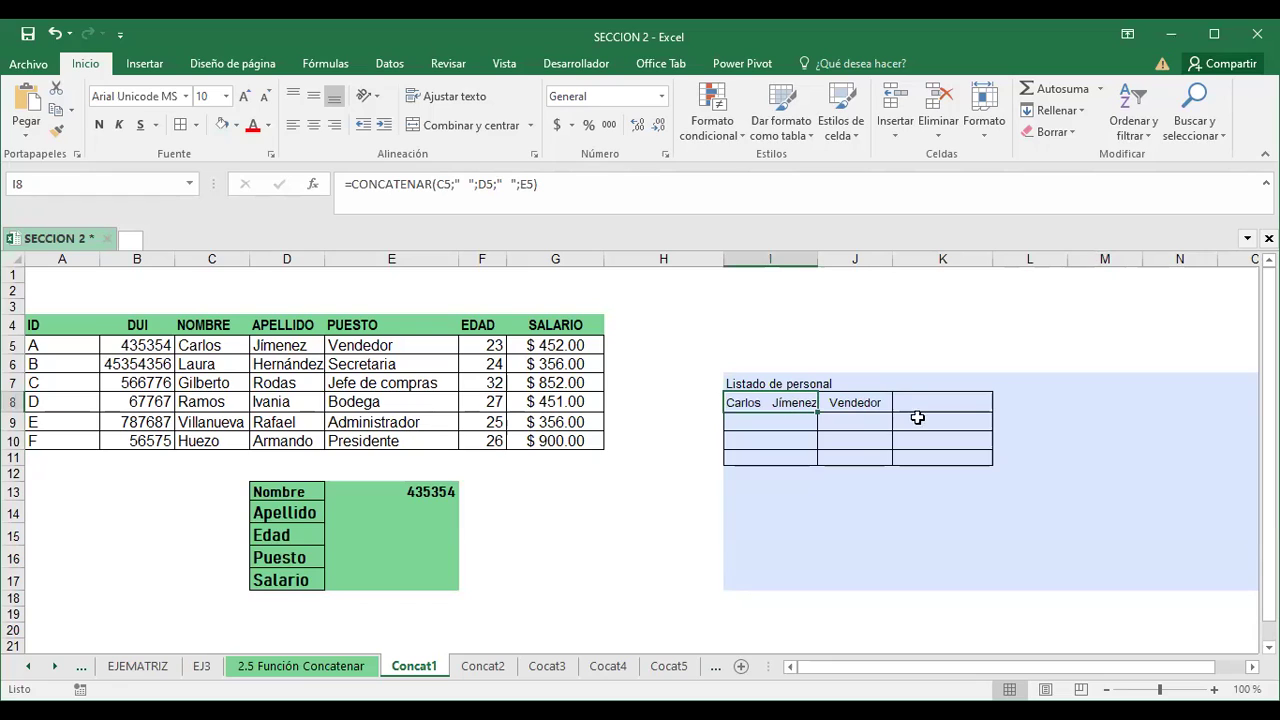
pyautogui.moveTo(754, 402); pyautogui.dragTo(913, 407)
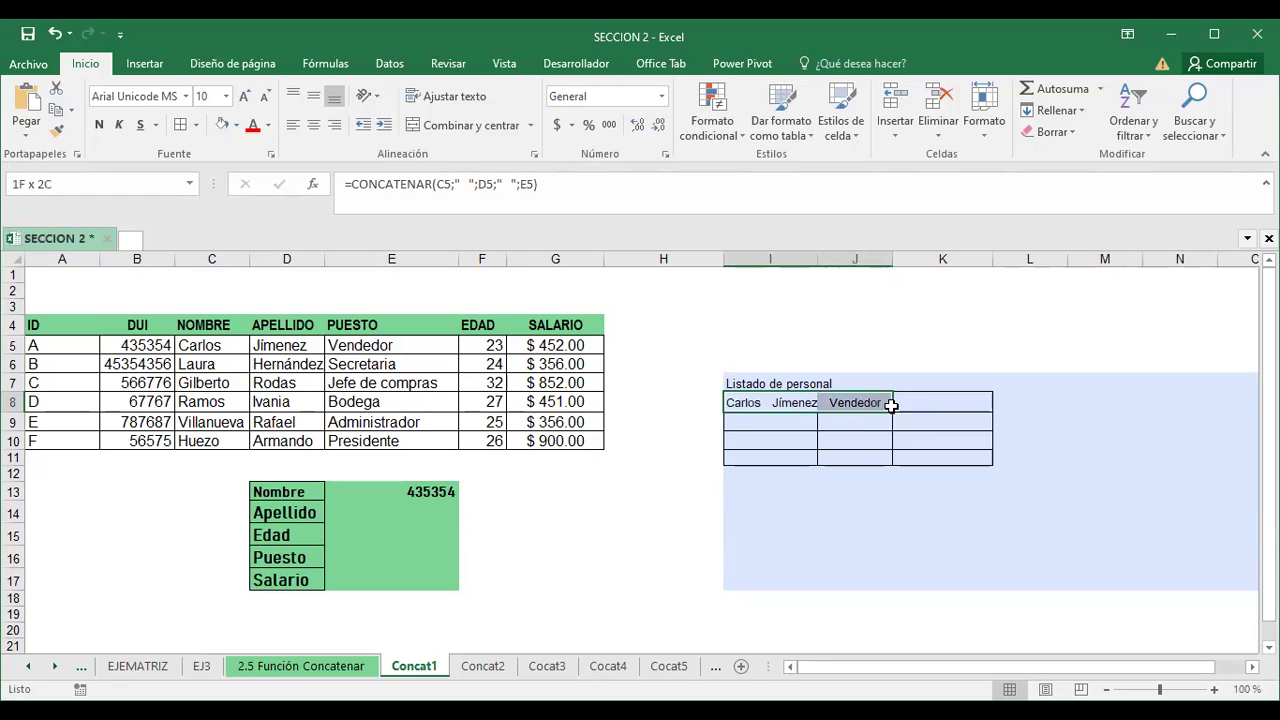
pyautogui.click(1068, 442)
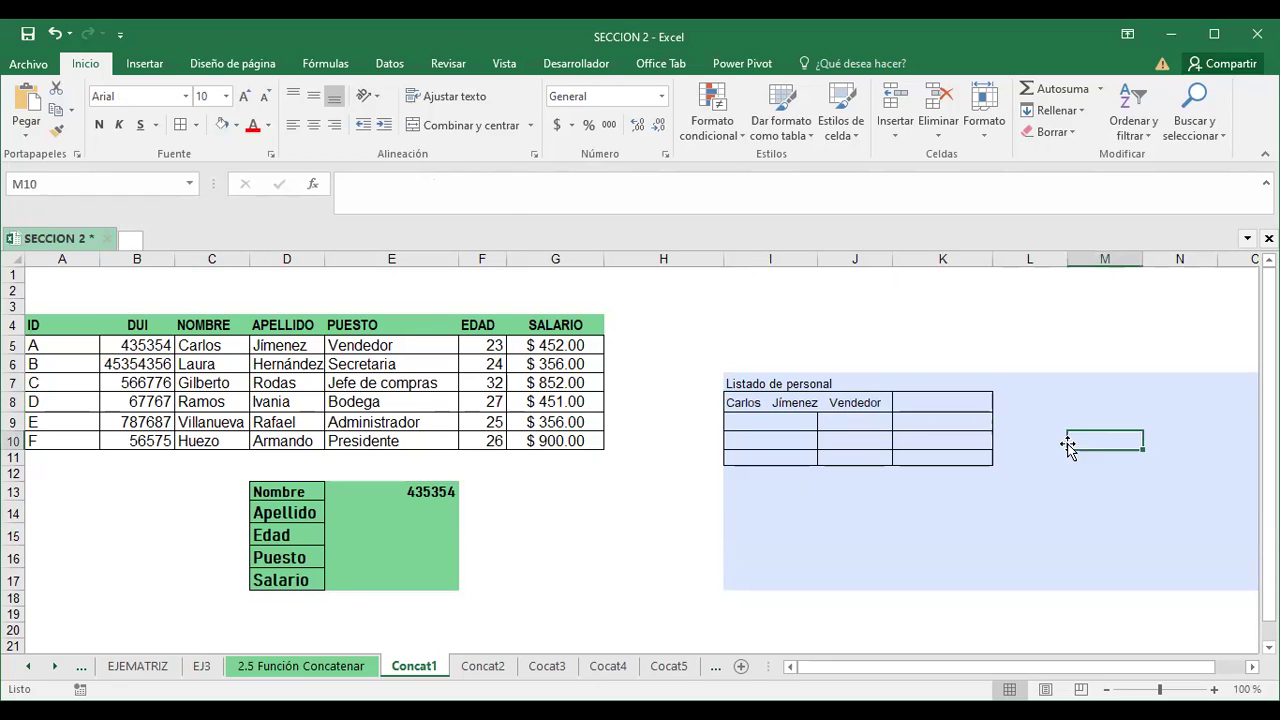
pyautogui.click(55, 33)
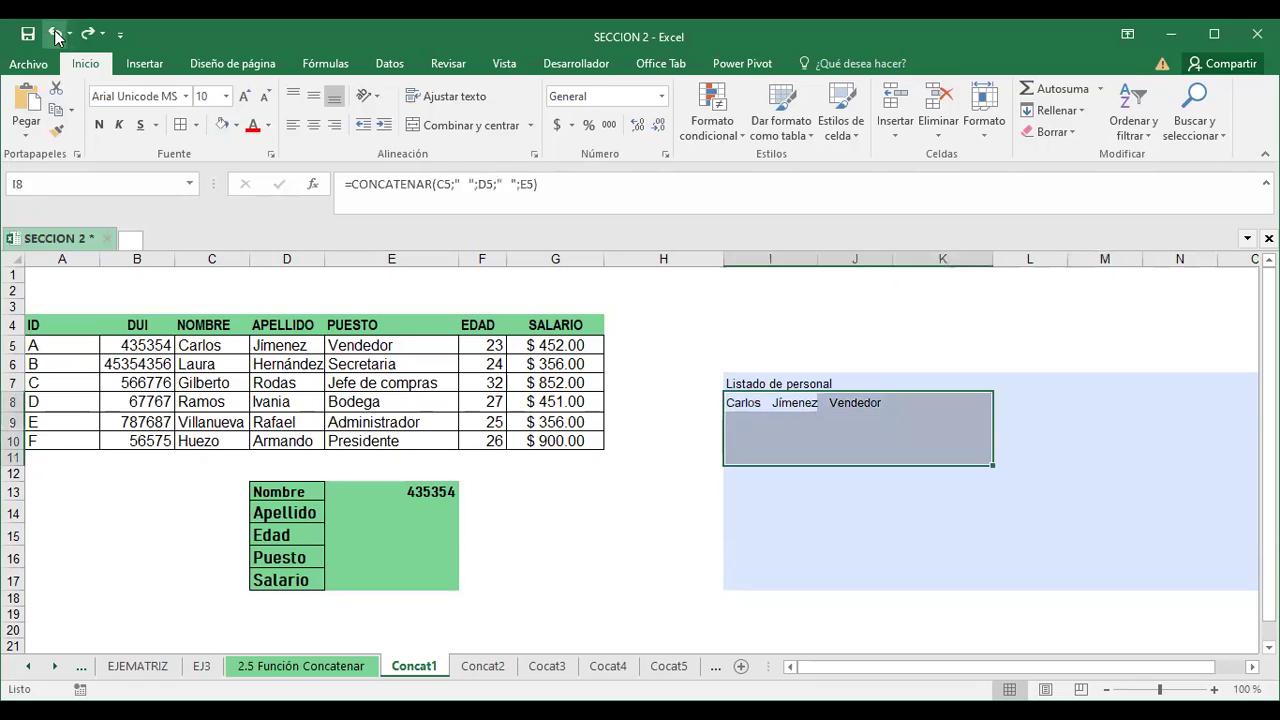
pyautogui.click(750, 491)
# Step: Put an outside border around Carlos's line across I8:K8
pyautogui.moveTo(745, 401); pyautogui.dragTo(940, 402)
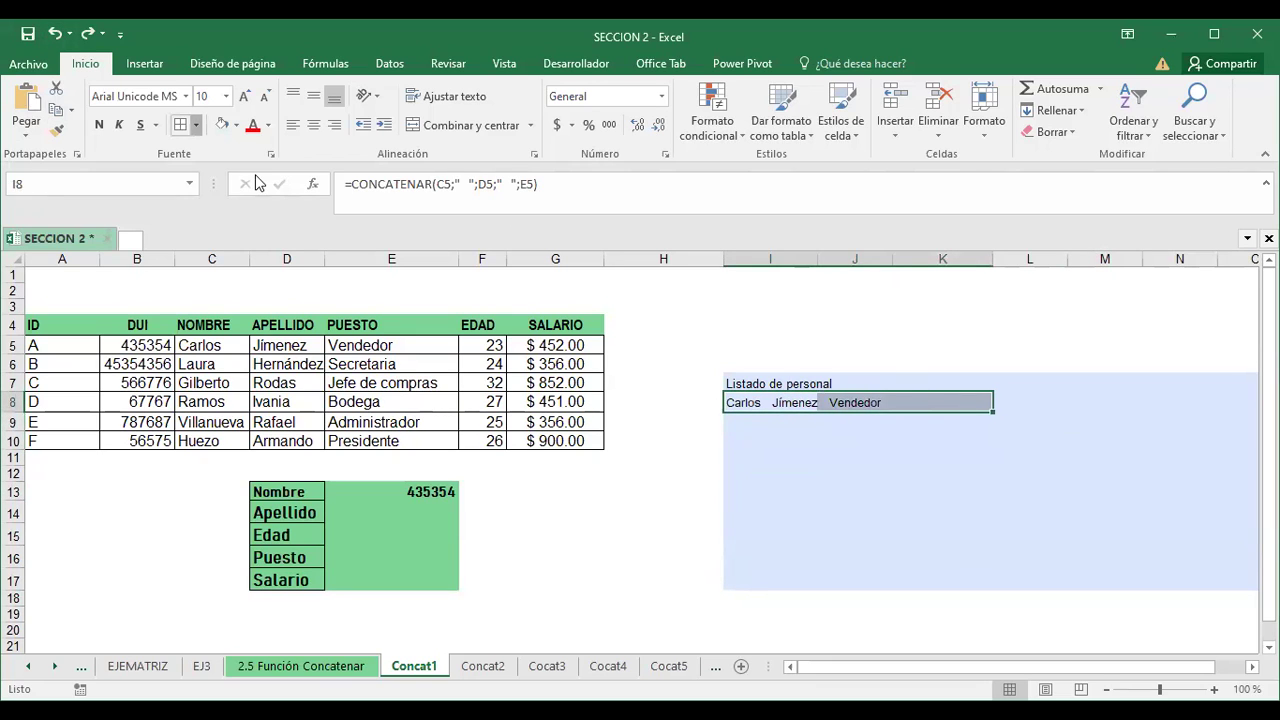
pyautogui.click(195, 125)
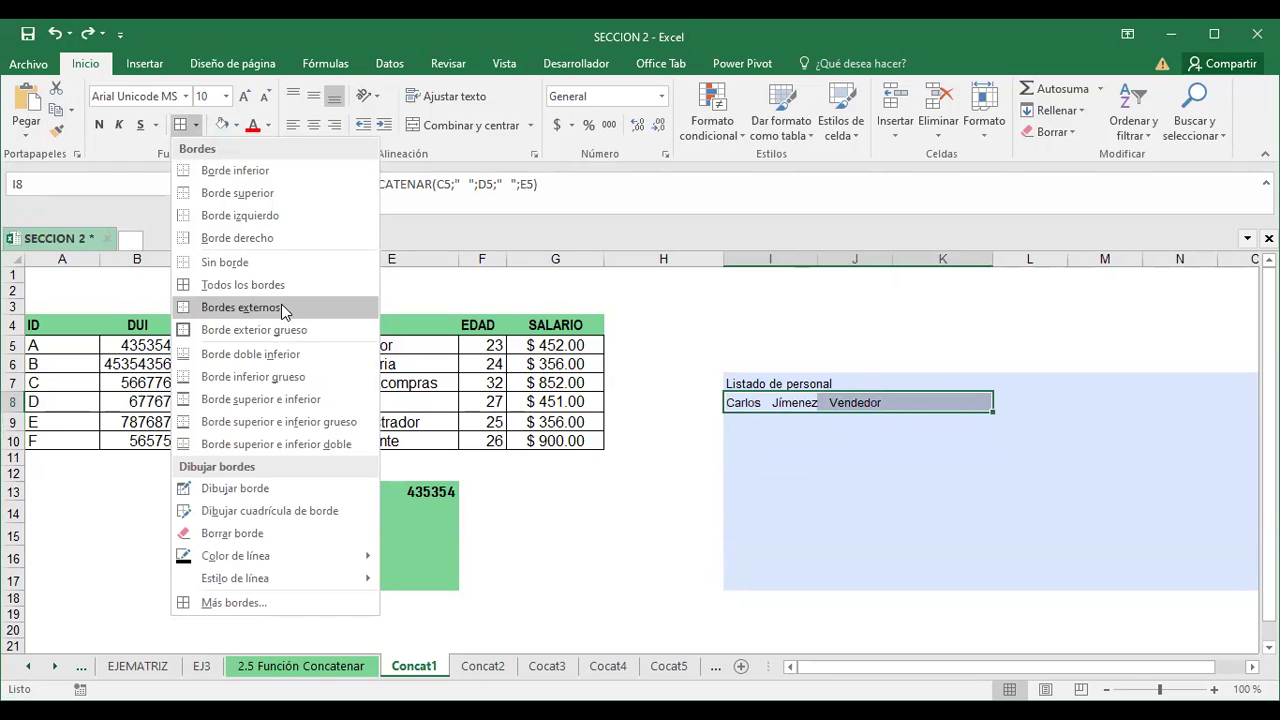
pyautogui.click(279, 307)
pyautogui.click(957, 491)
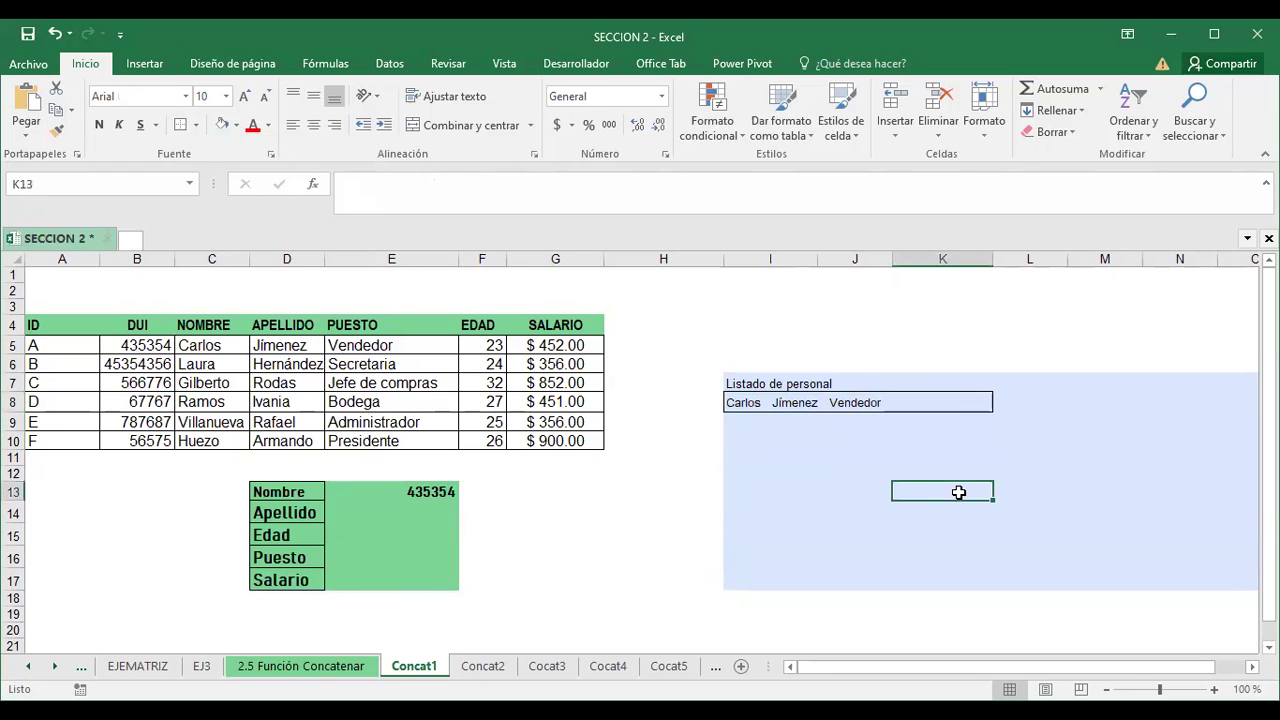
pyautogui.click(741, 405)
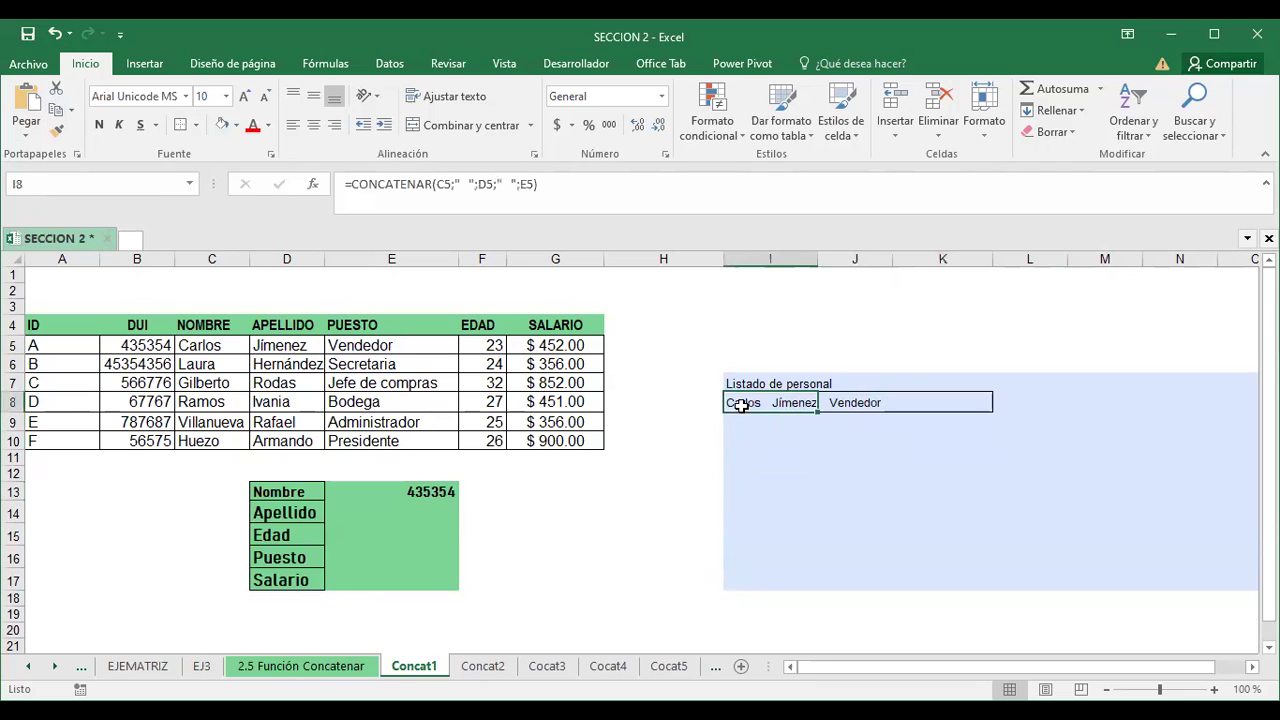
# Step: Enter 1 in H8 to number Carlos's entry
pyautogui.click(703, 401)
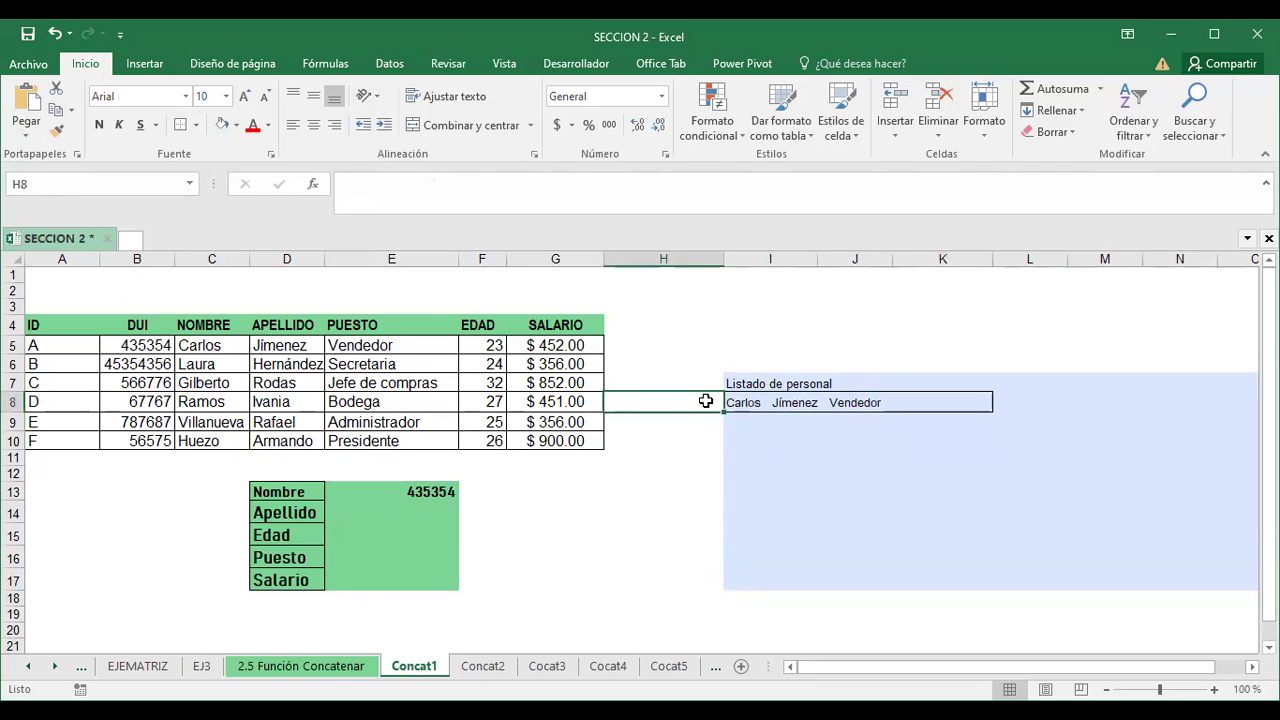
pyautogui.write('1')
pyautogui.press('Return')
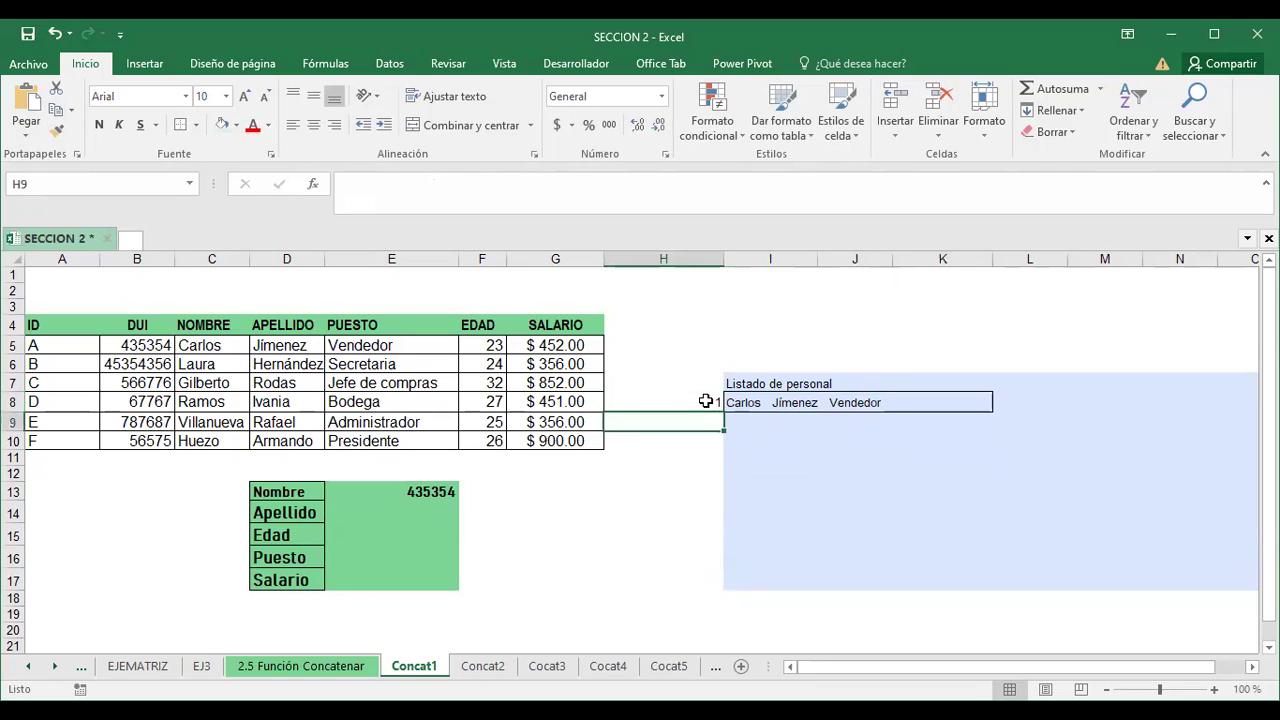
pyautogui.click(808, 447)
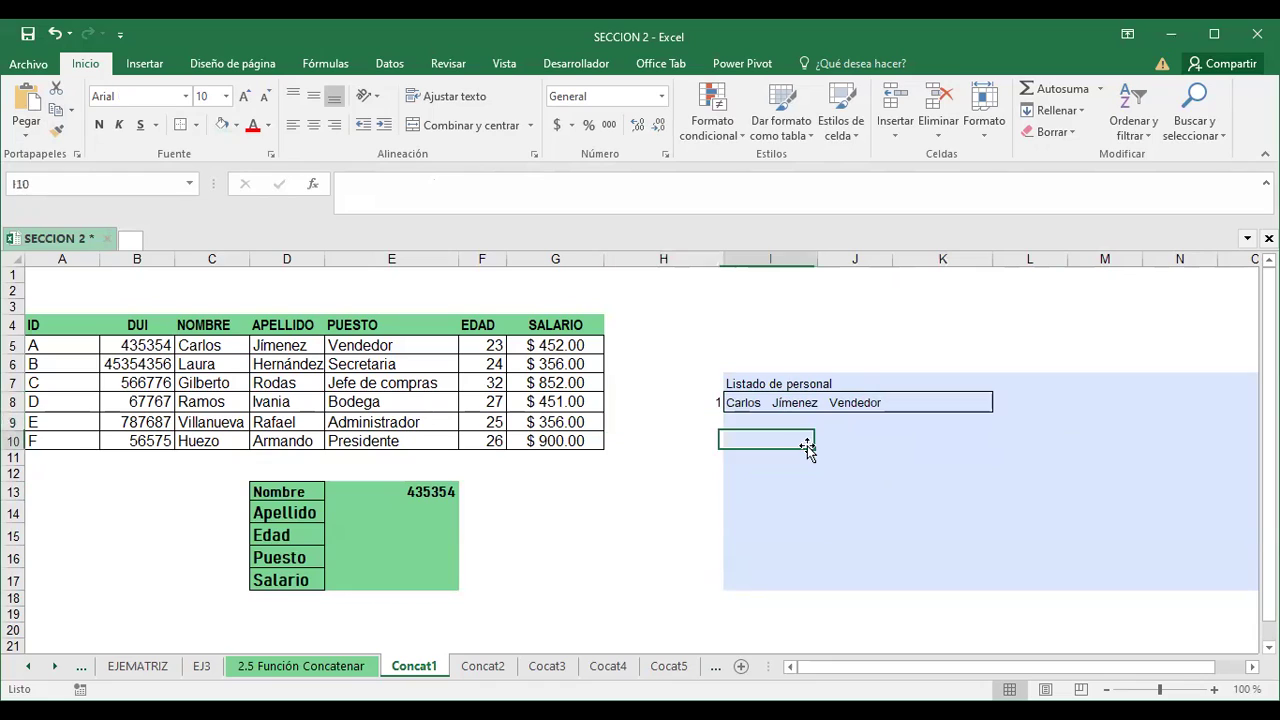
pyautogui.click(743, 400)
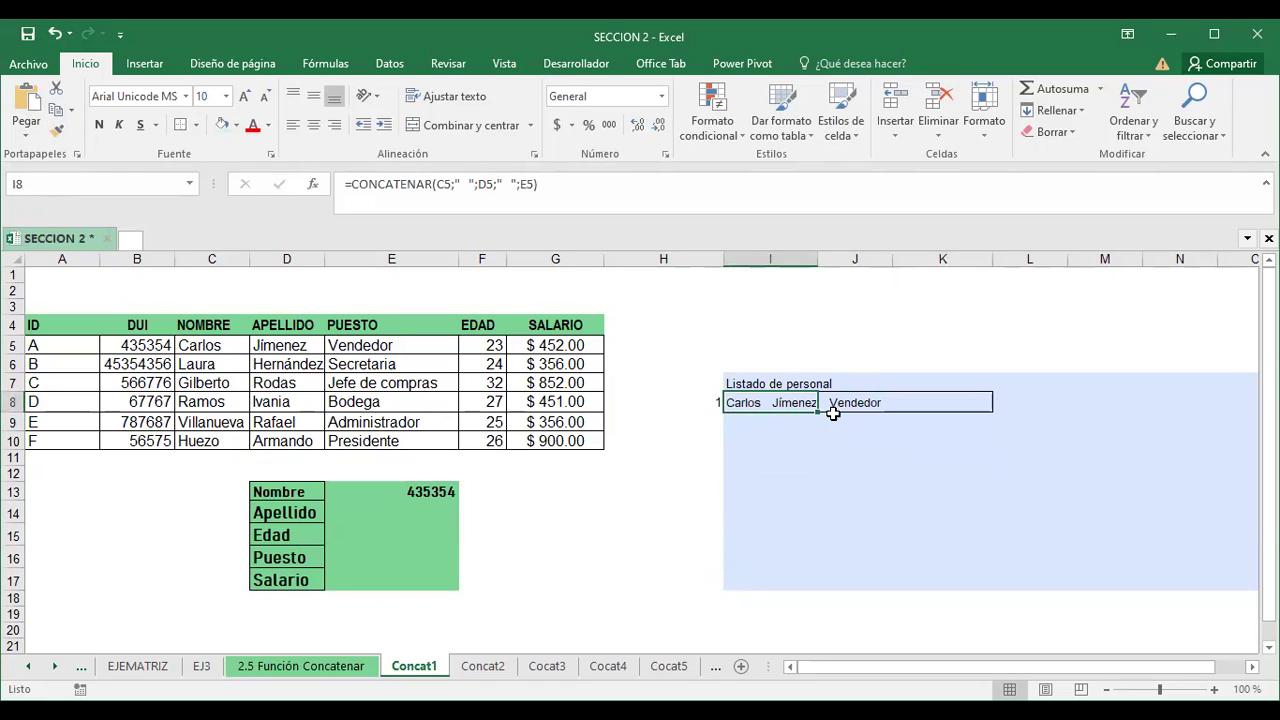
pyautogui.moveTo(818, 412); pyautogui.dragTo(819, 441)
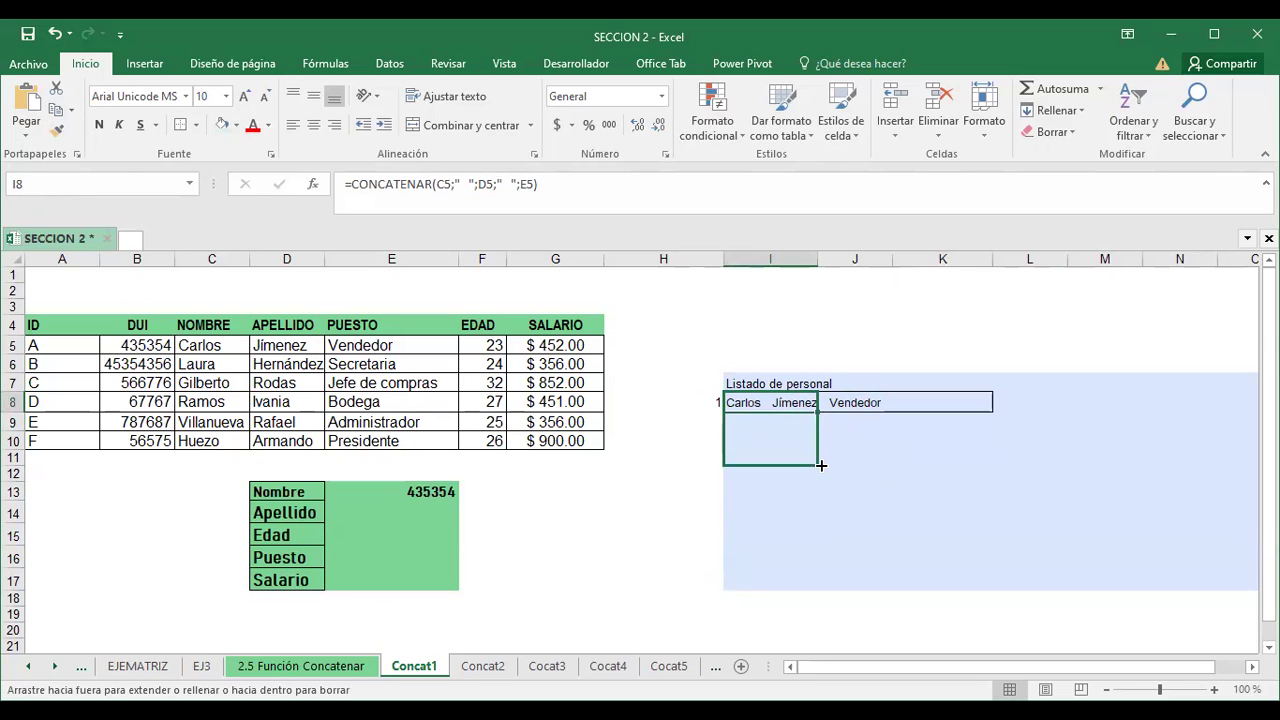
pyautogui.moveTo(819, 441); pyautogui.dragTo(820, 467)
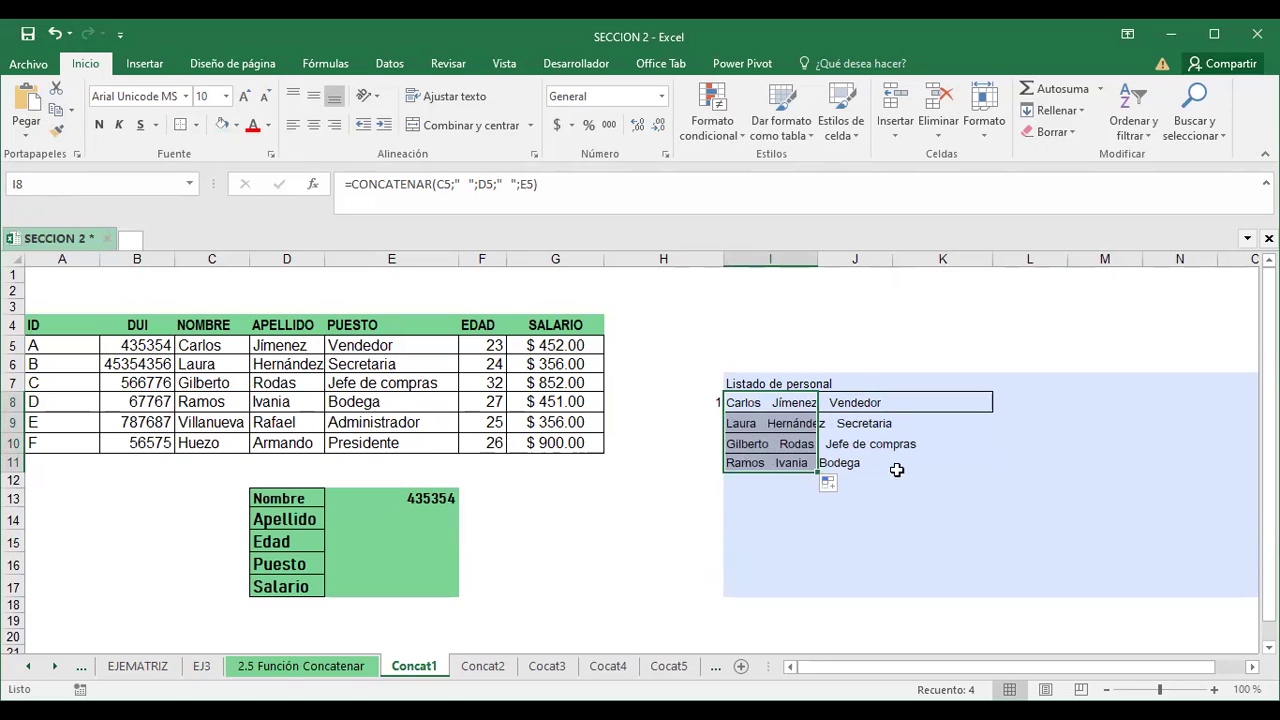
pyautogui.click(978, 492)
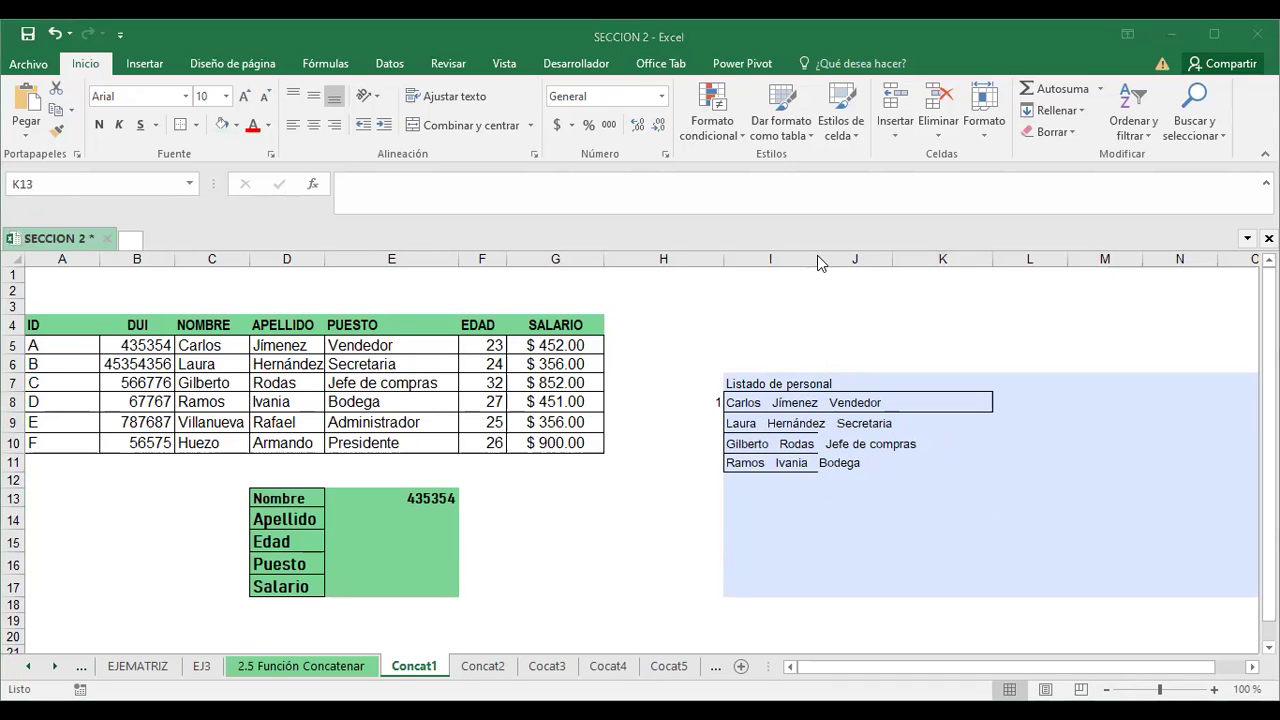
pyautogui.moveTo(818, 257); pyautogui.dragTo(1024, 299)
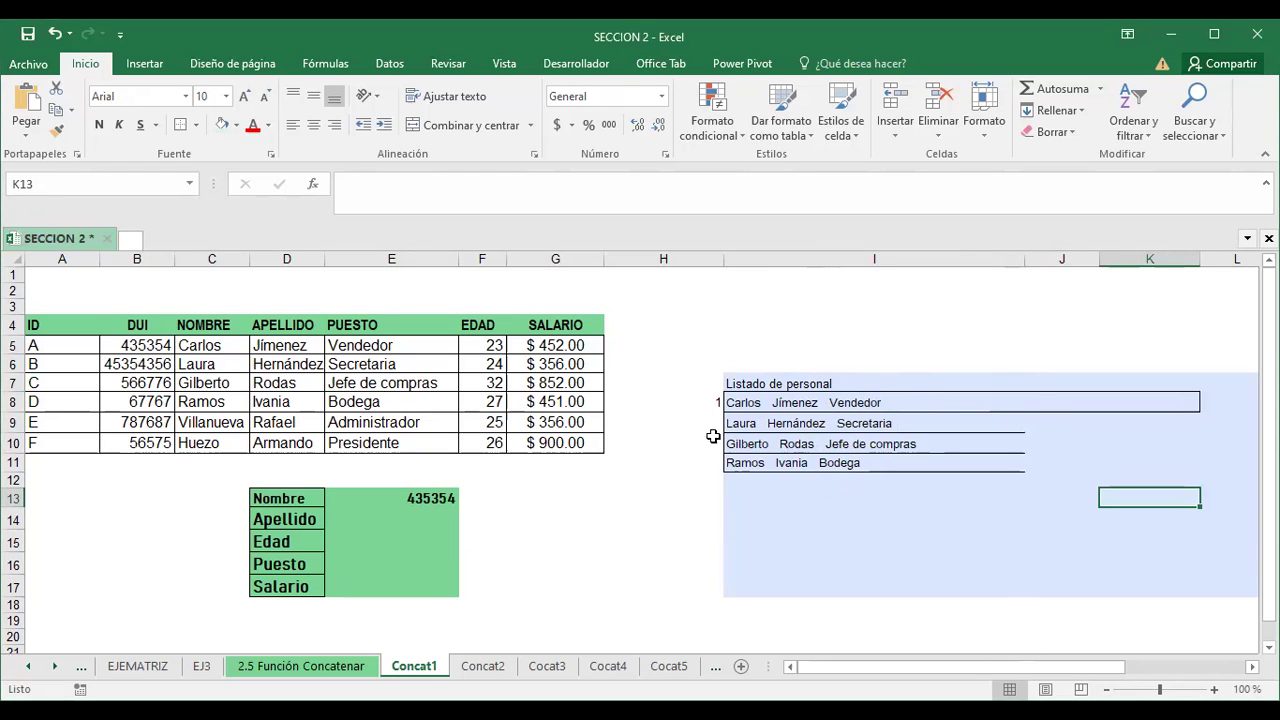
pyautogui.click(765, 400)
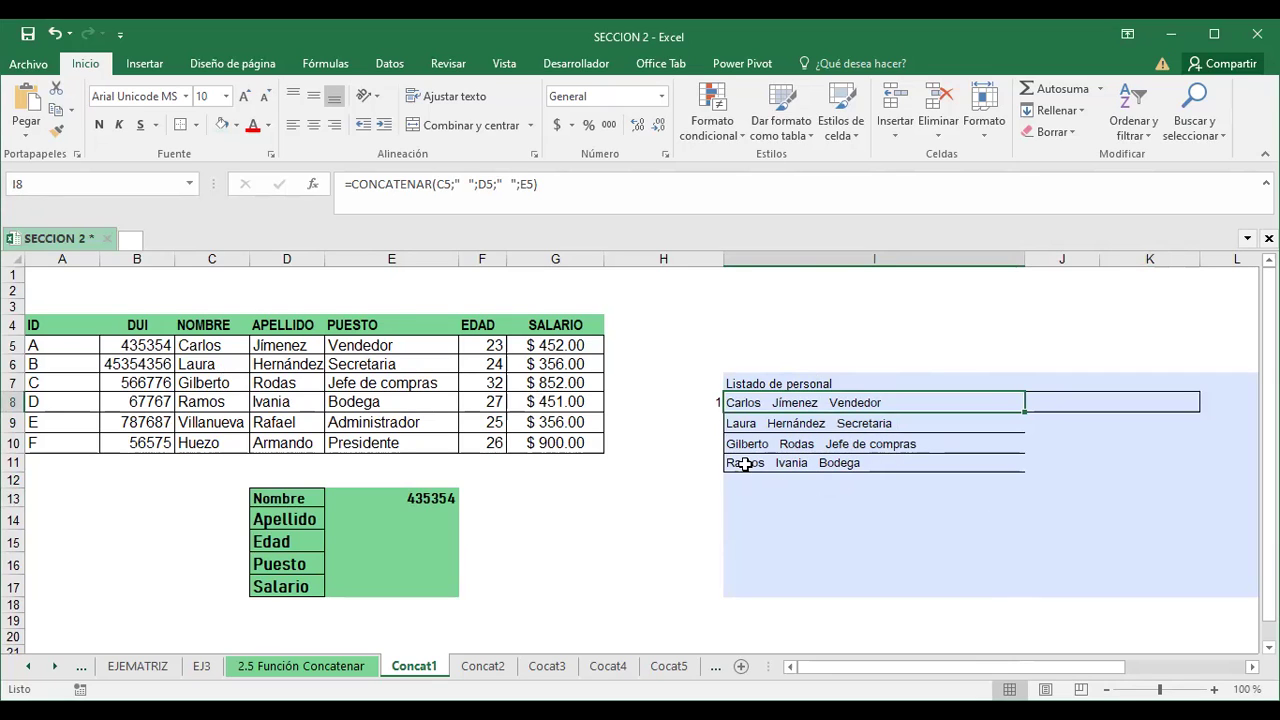
# Step: Remove an extra separator space from Laura's formula in I9 and reconfirm Gilberto's formula
pyautogui.click(862, 466)
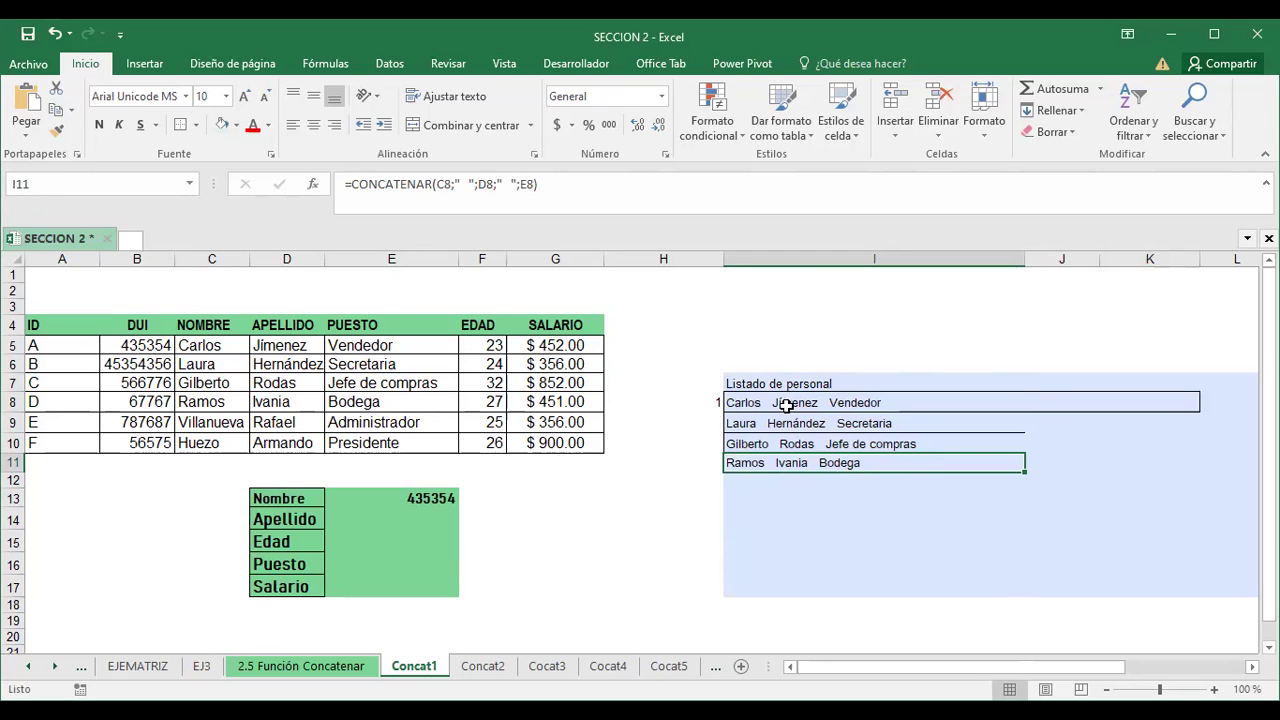
pyautogui.click(789, 403)
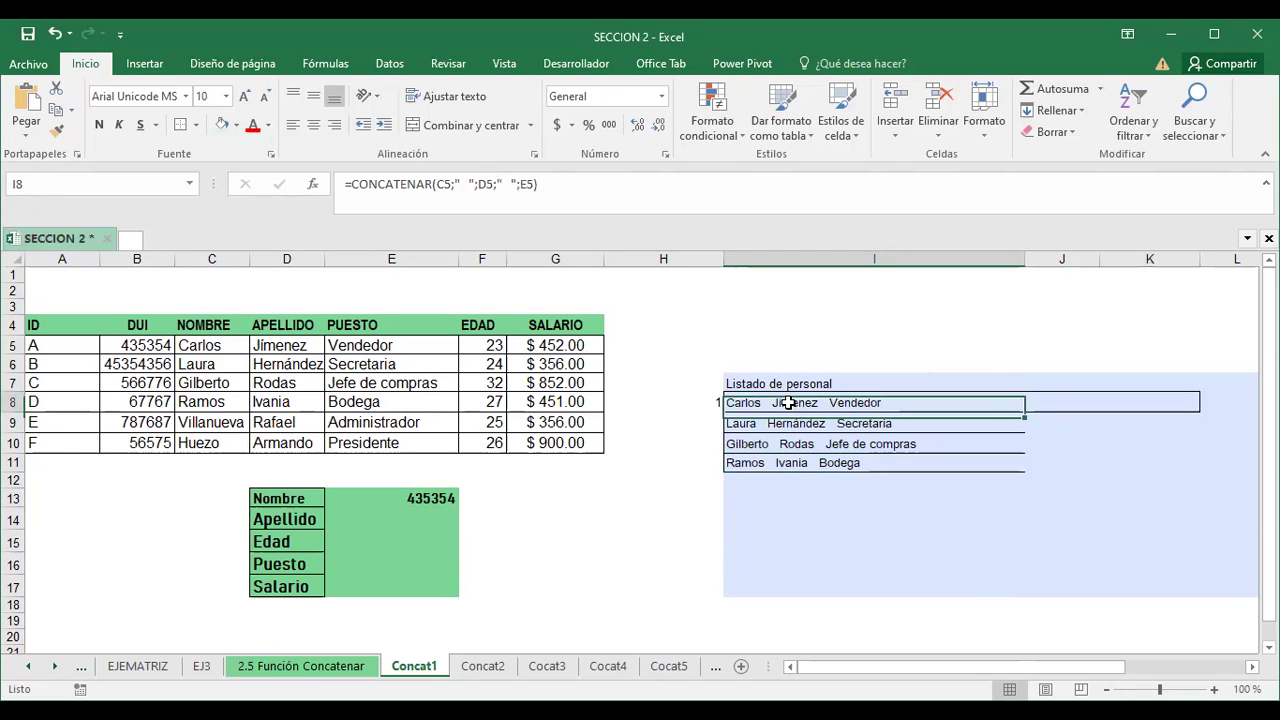
pyautogui.click(777, 423)
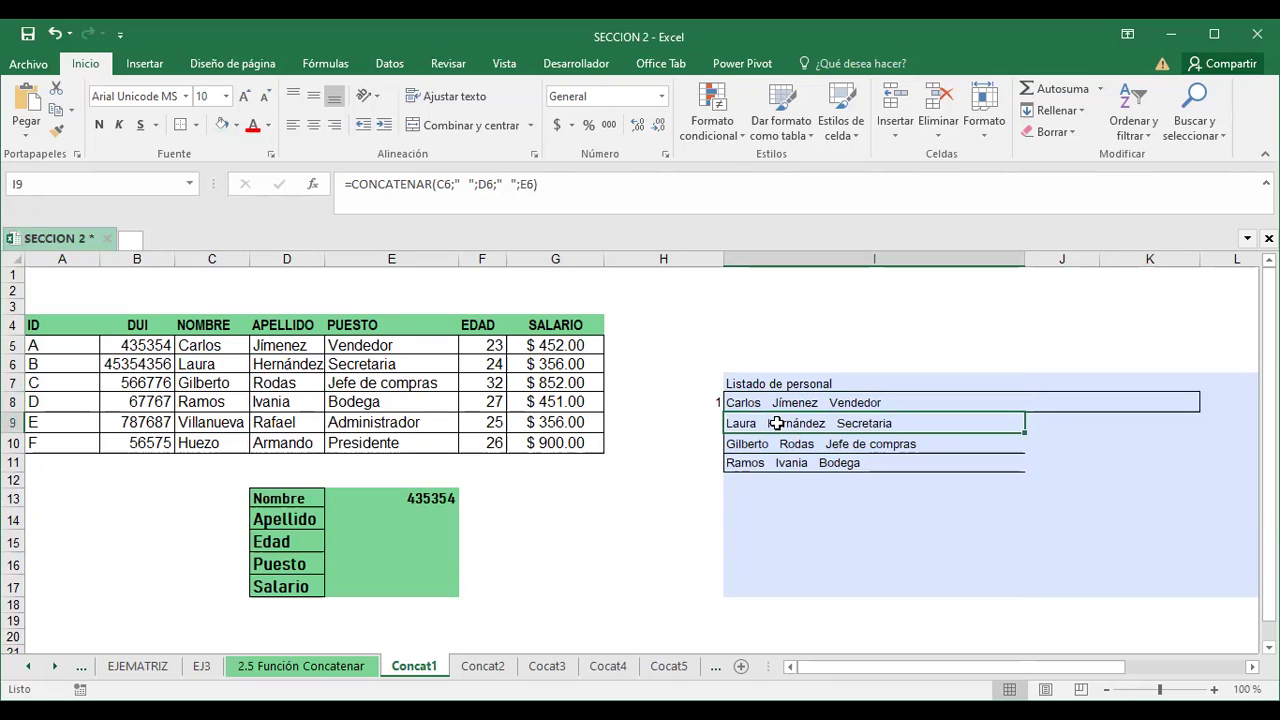
pyautogui.click(470, 183)
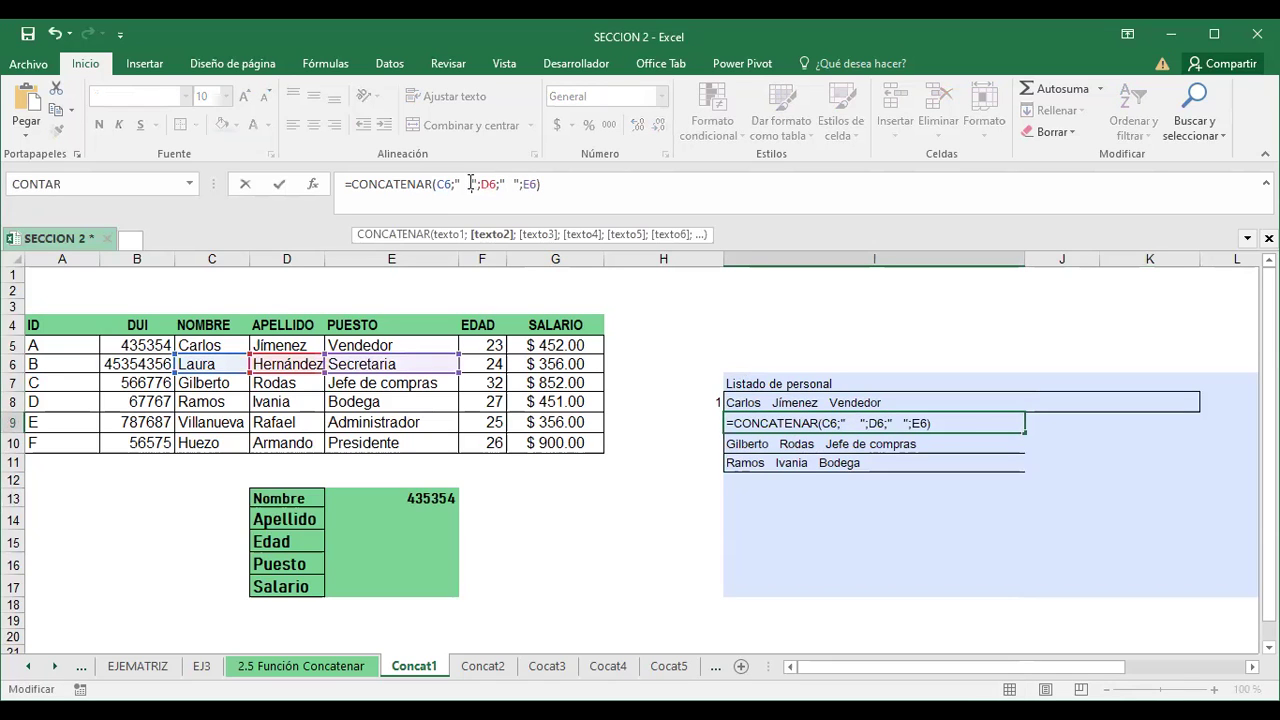
pyautogui.press('Return')
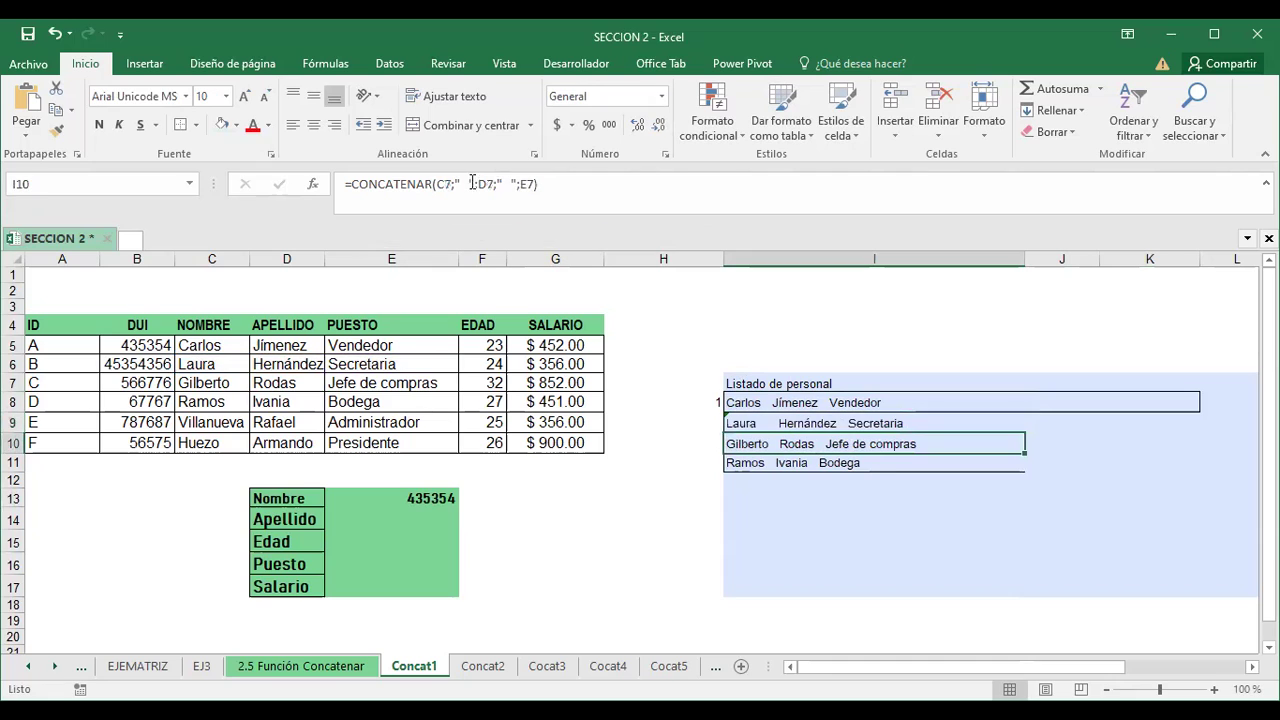
pyautogui.click(739, 423)
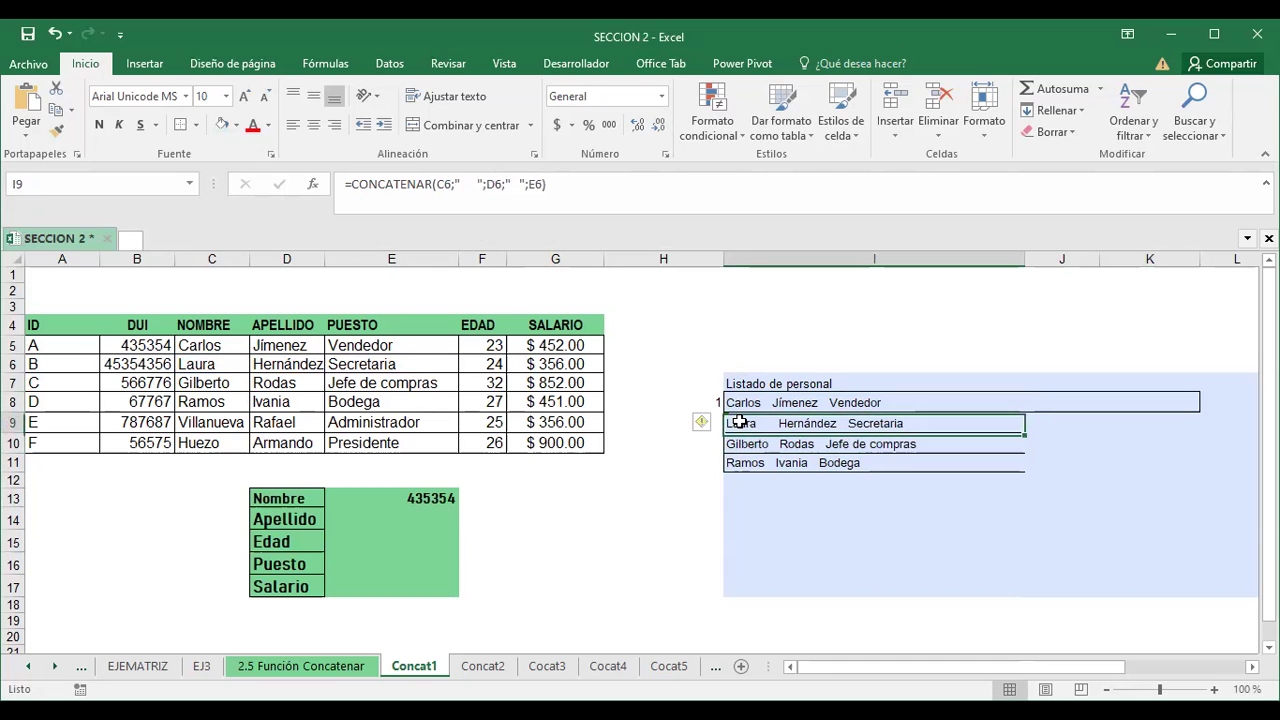
pyautogui.click(477, 184)
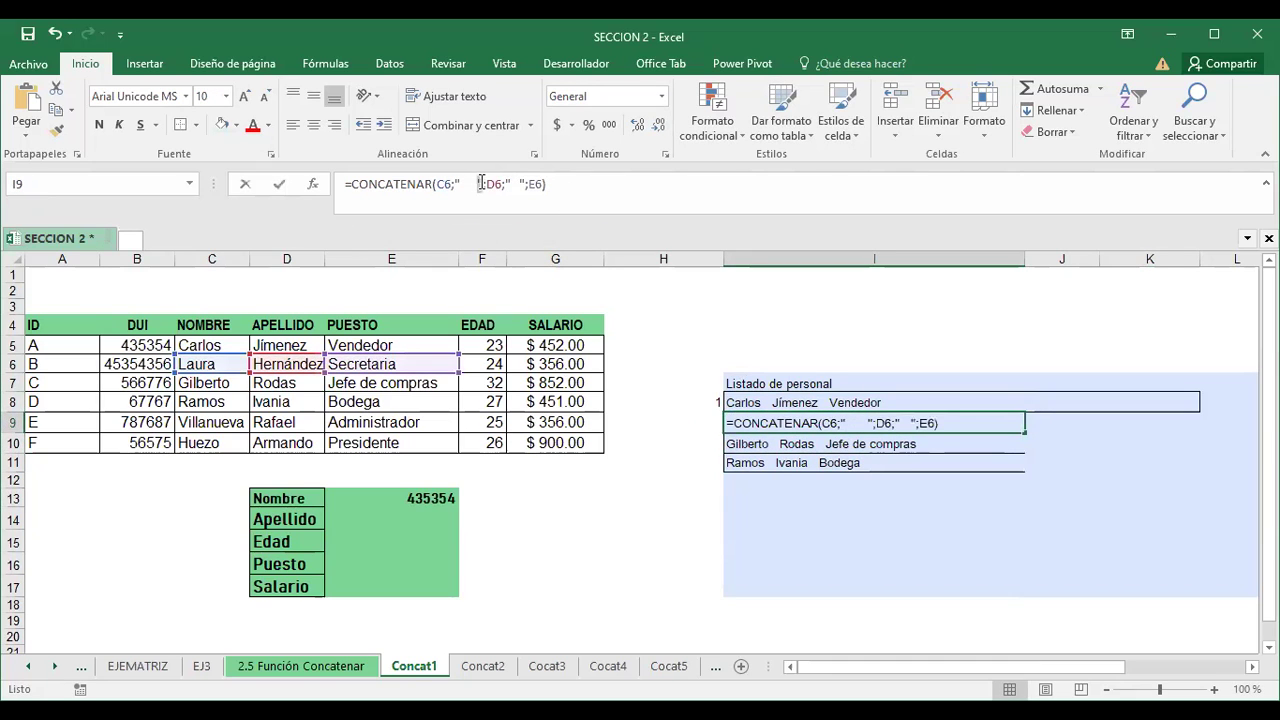
pyautogui.press('BackSpace')
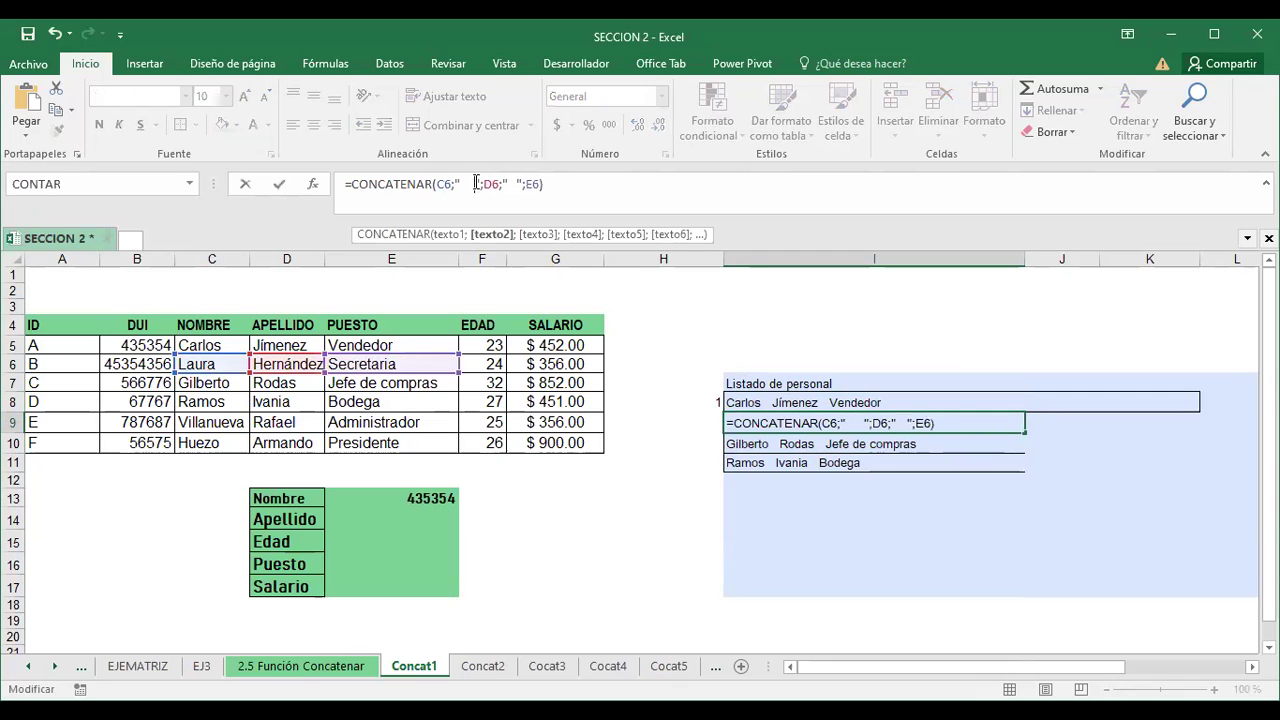
pyautogui.press('Return')
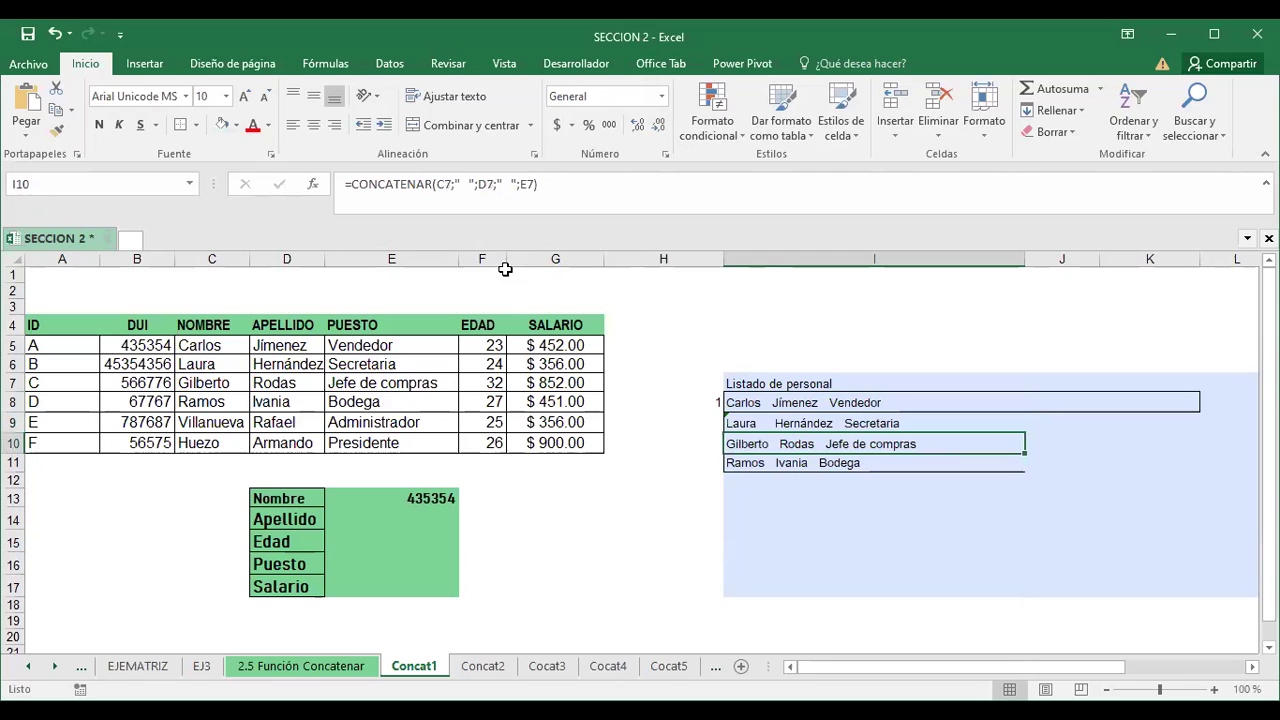
pyautogui.click(464, 183)
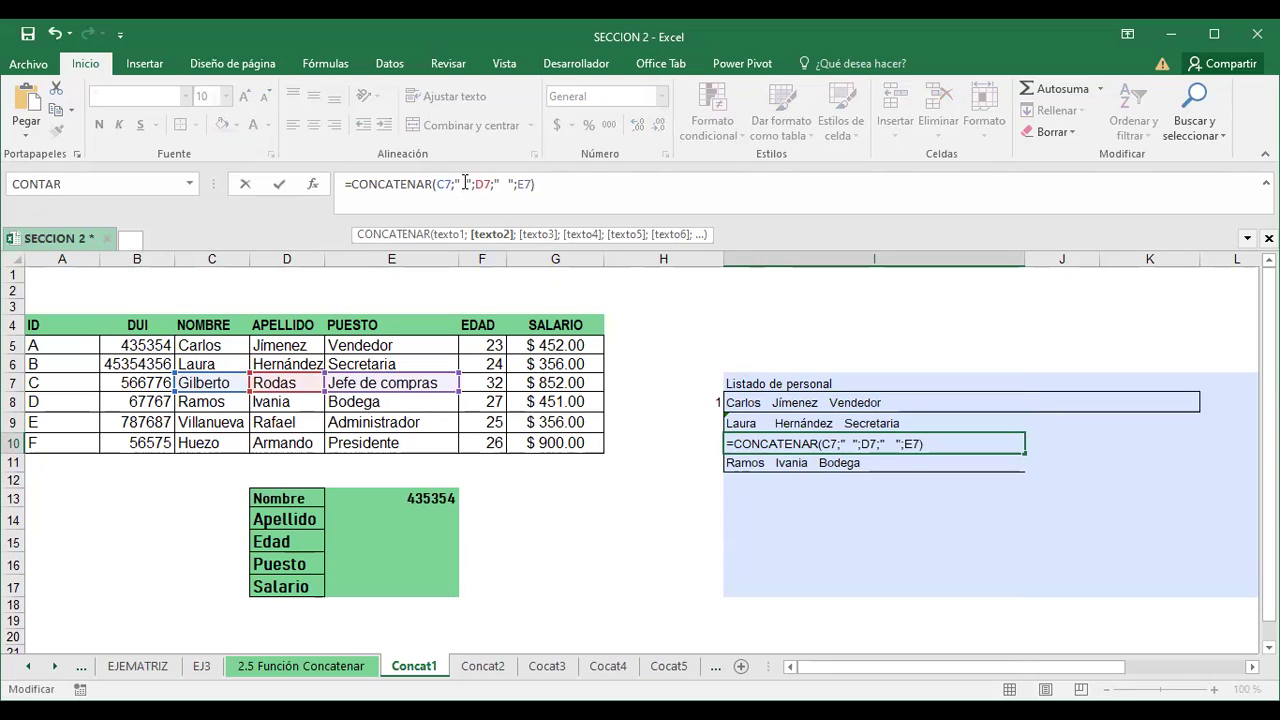
pyautogui.press('Return')
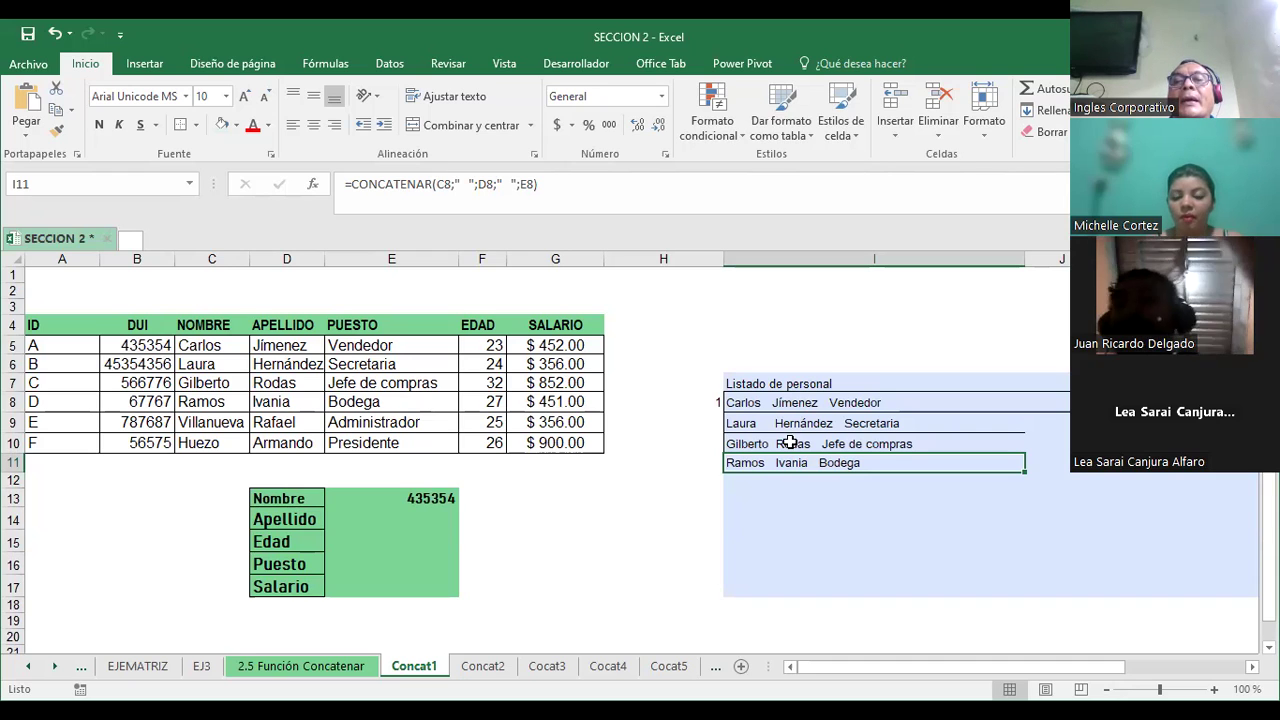
pyautogui.click(745, 401)
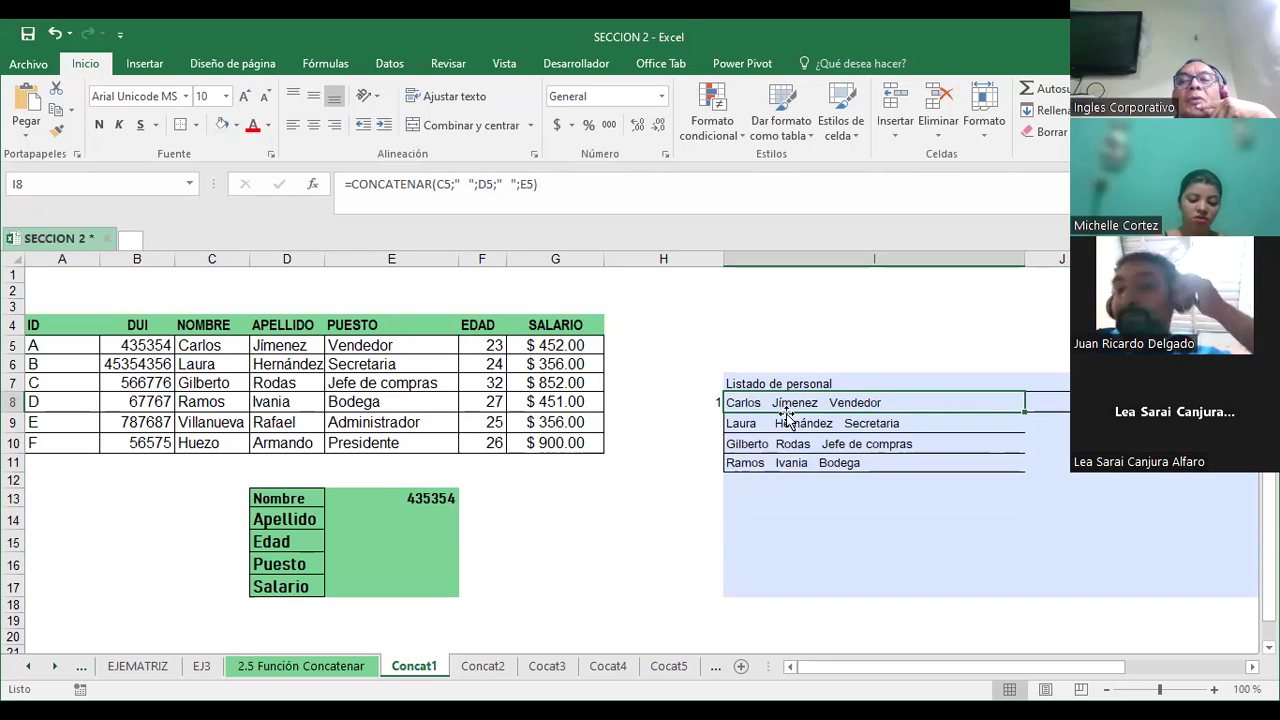
pyautogui.click(743, 500)
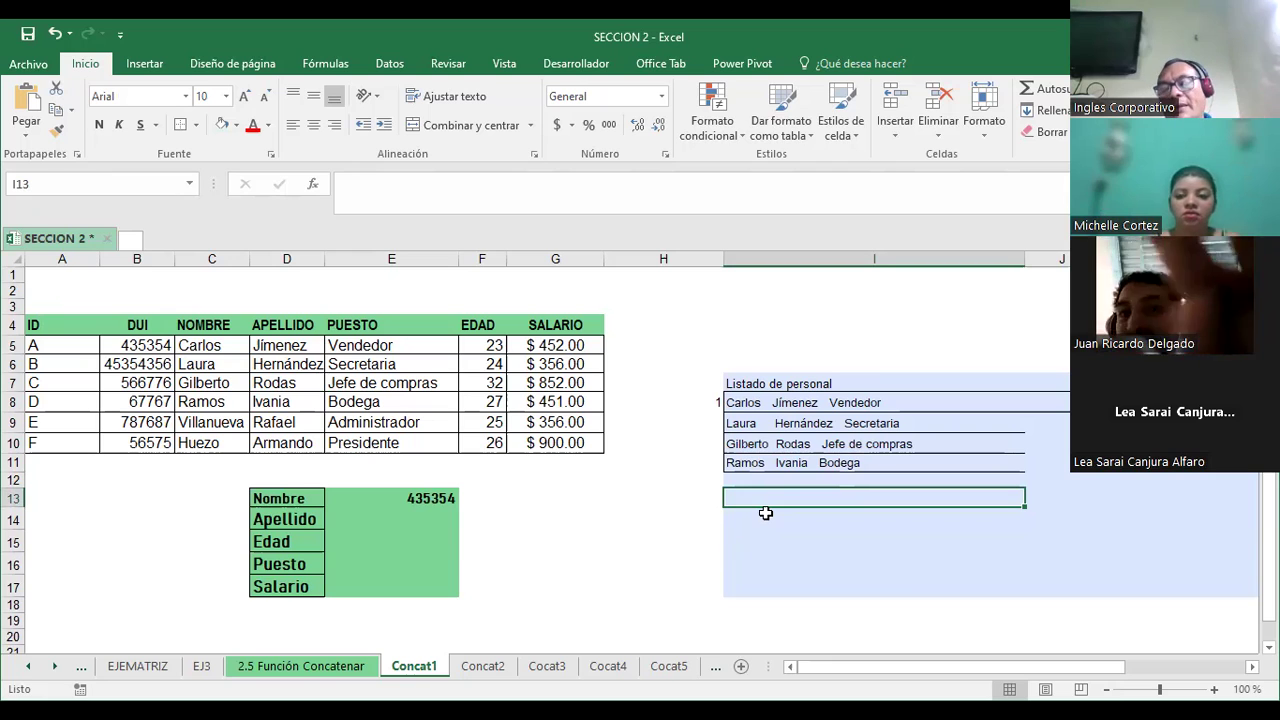
# Step: Enter =CONCATENAR(C5;E5;F5) in I13 so it shows CarlosVendedor23
pyautogui.write('=')
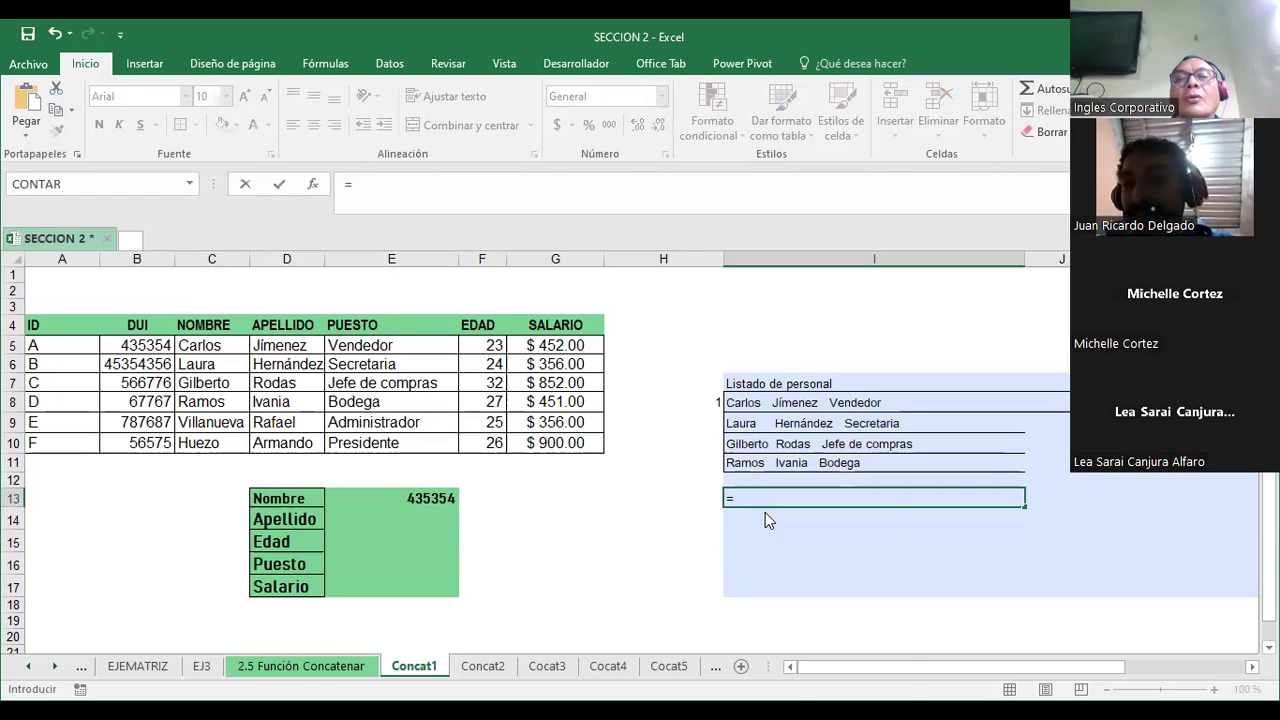
pyautogui.write('con')
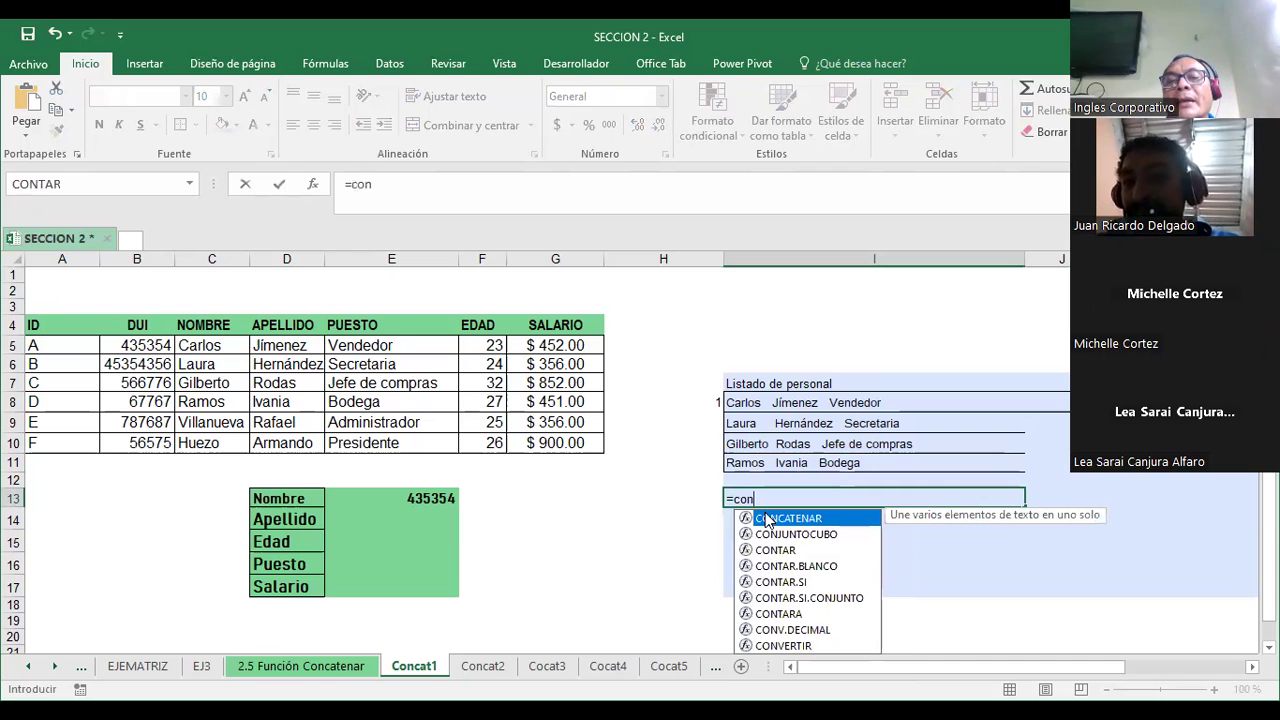
pyautogui.doubleClick(767, 520)
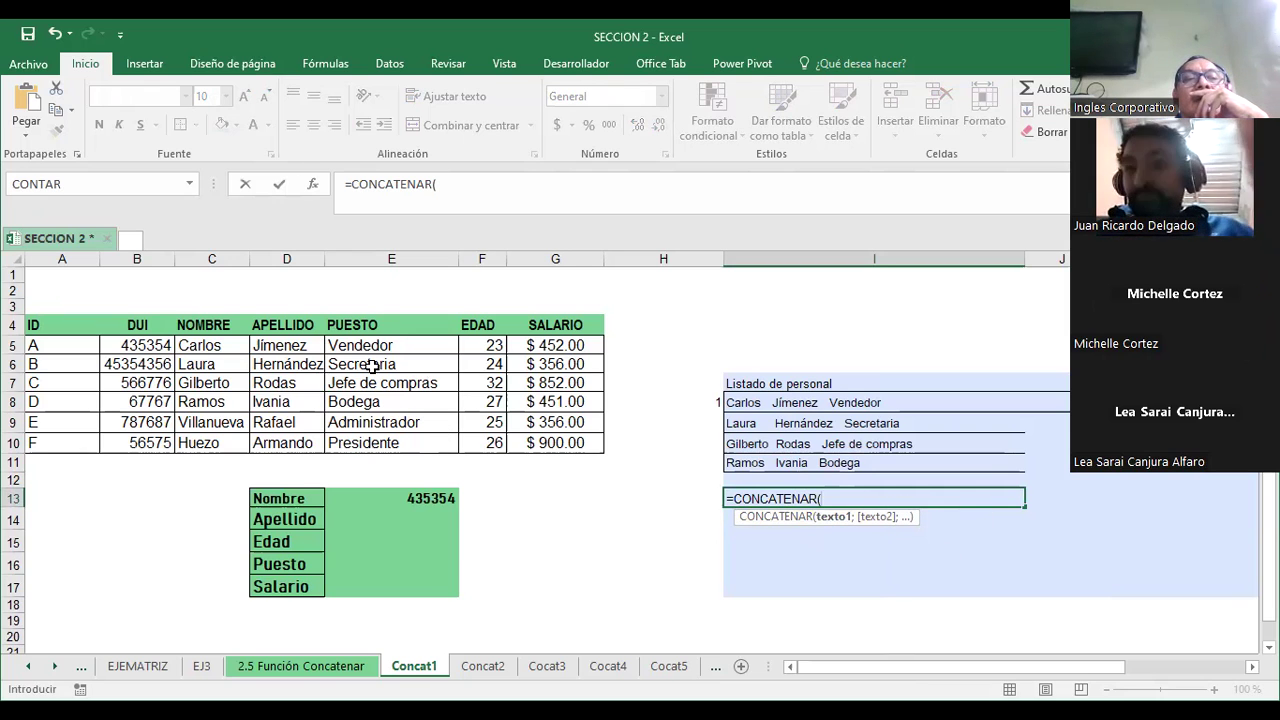
pyautogui.click(213, 345)
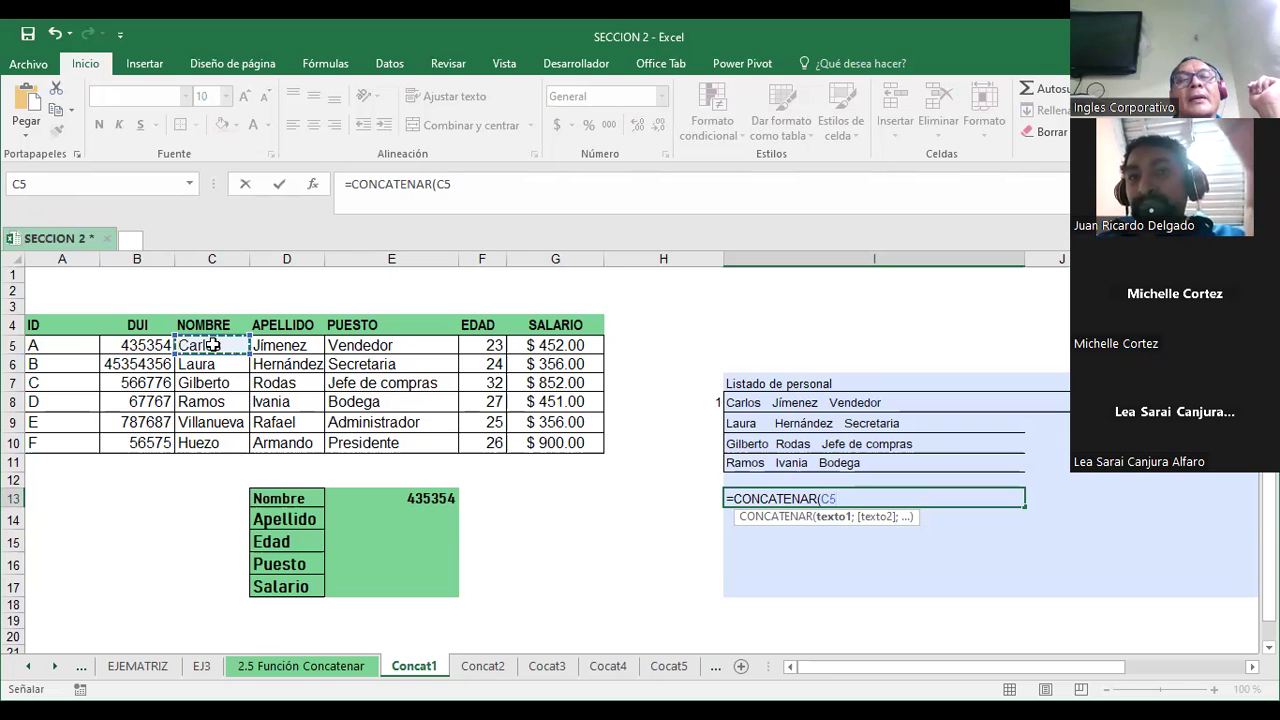
pyautogui.write(';')
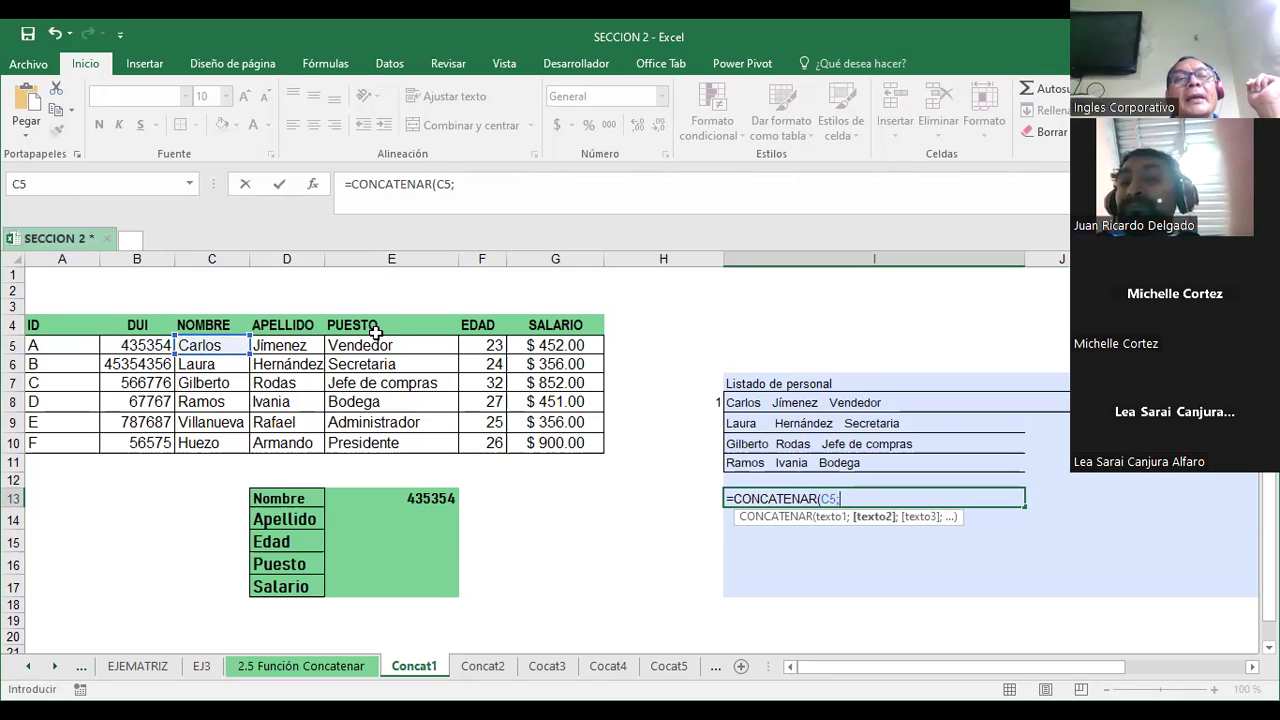
pyautogui.click(367, 345)
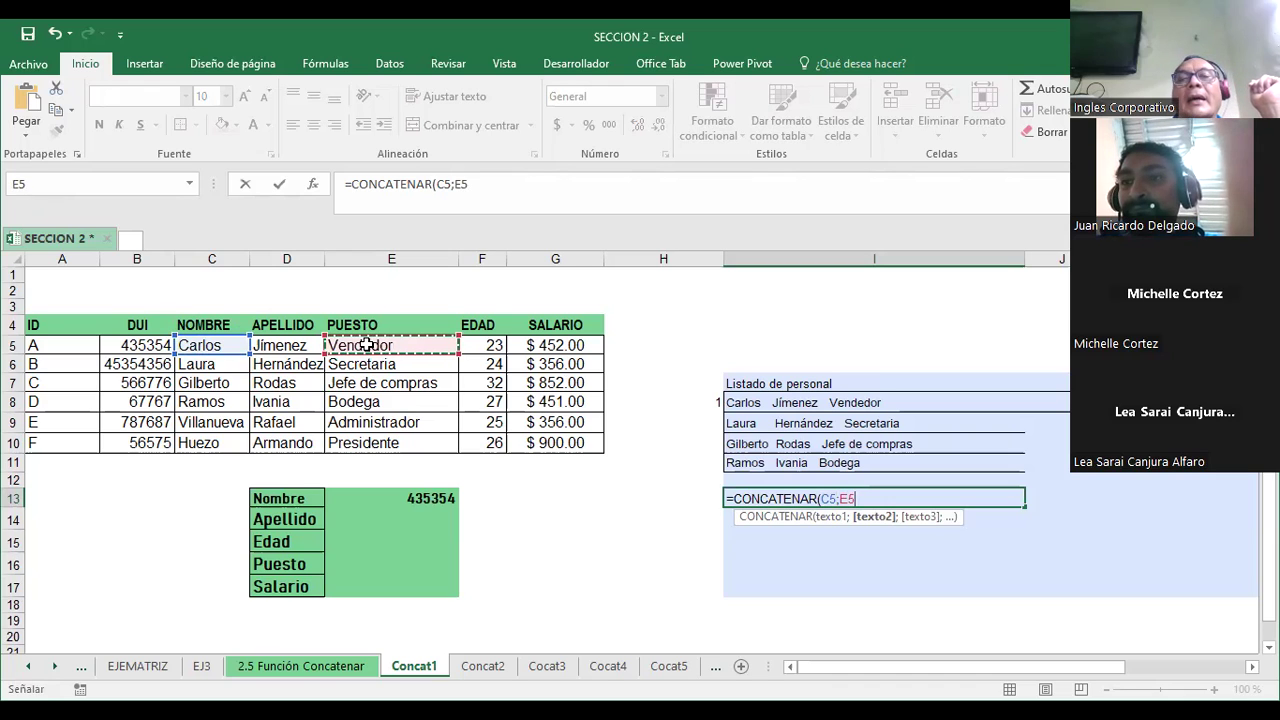
pyautogui.write(';')
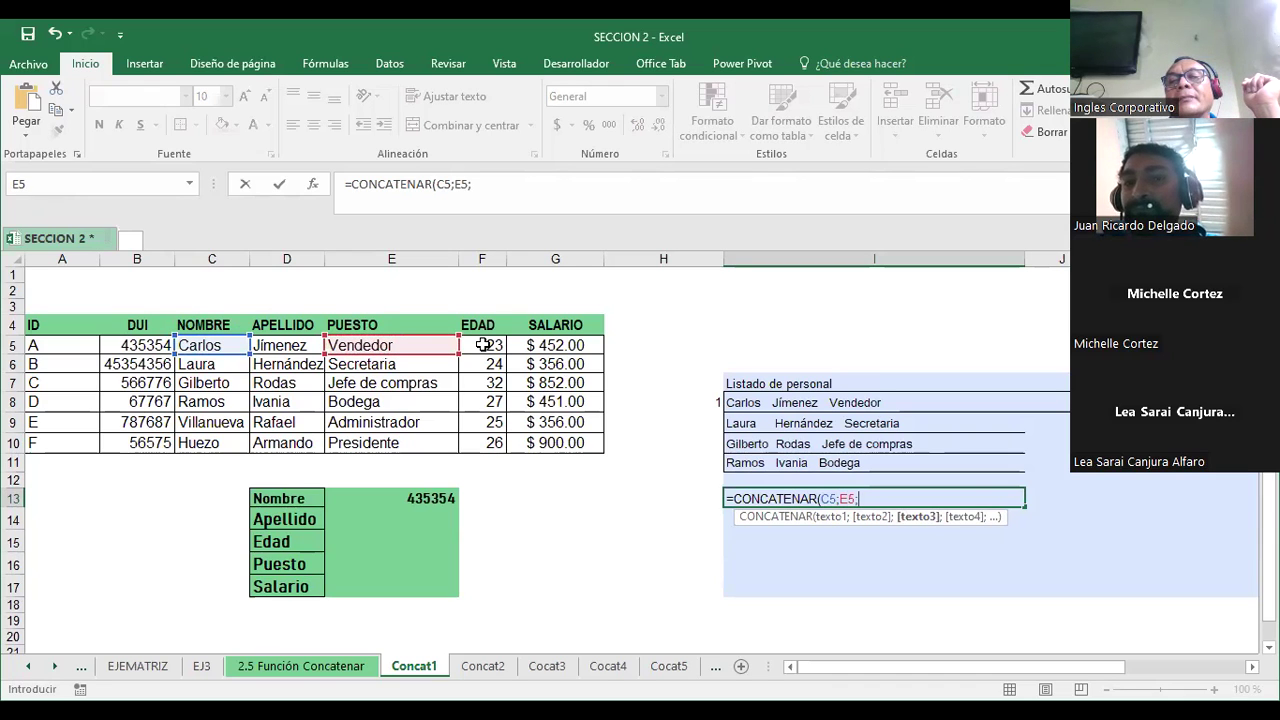
pyautogui.click(483, 345)
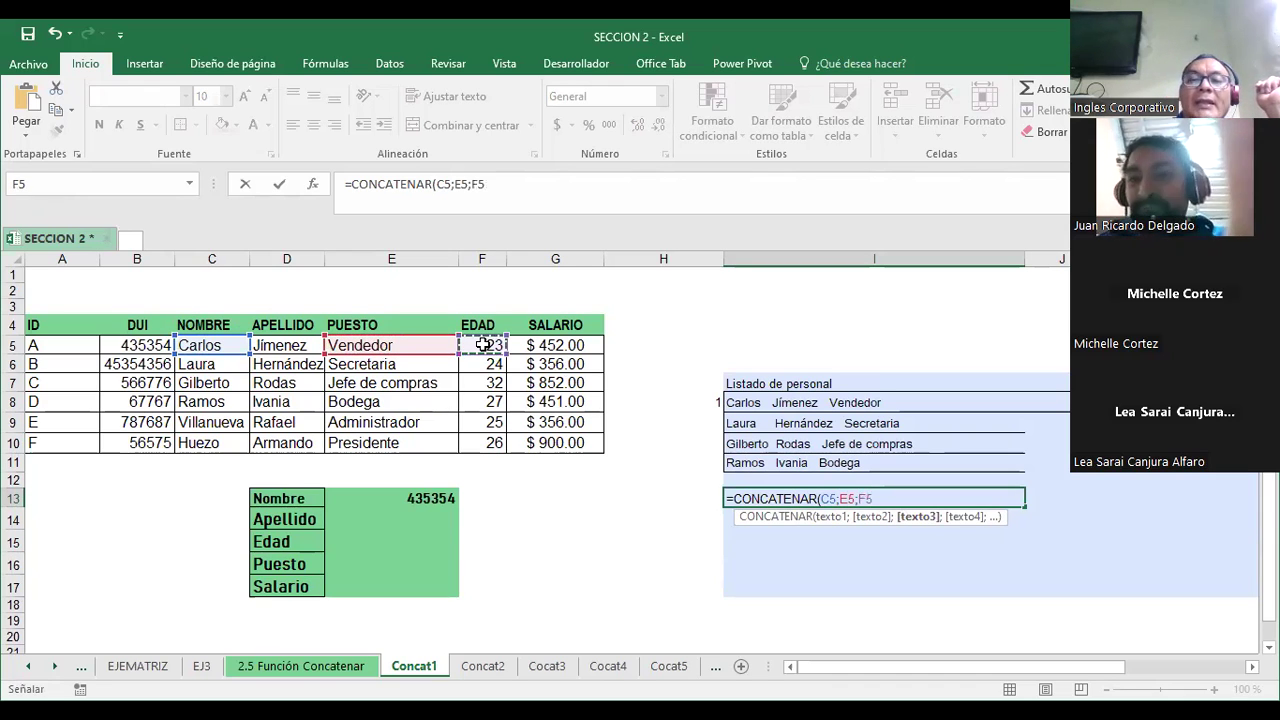
pyautogui.write(')')
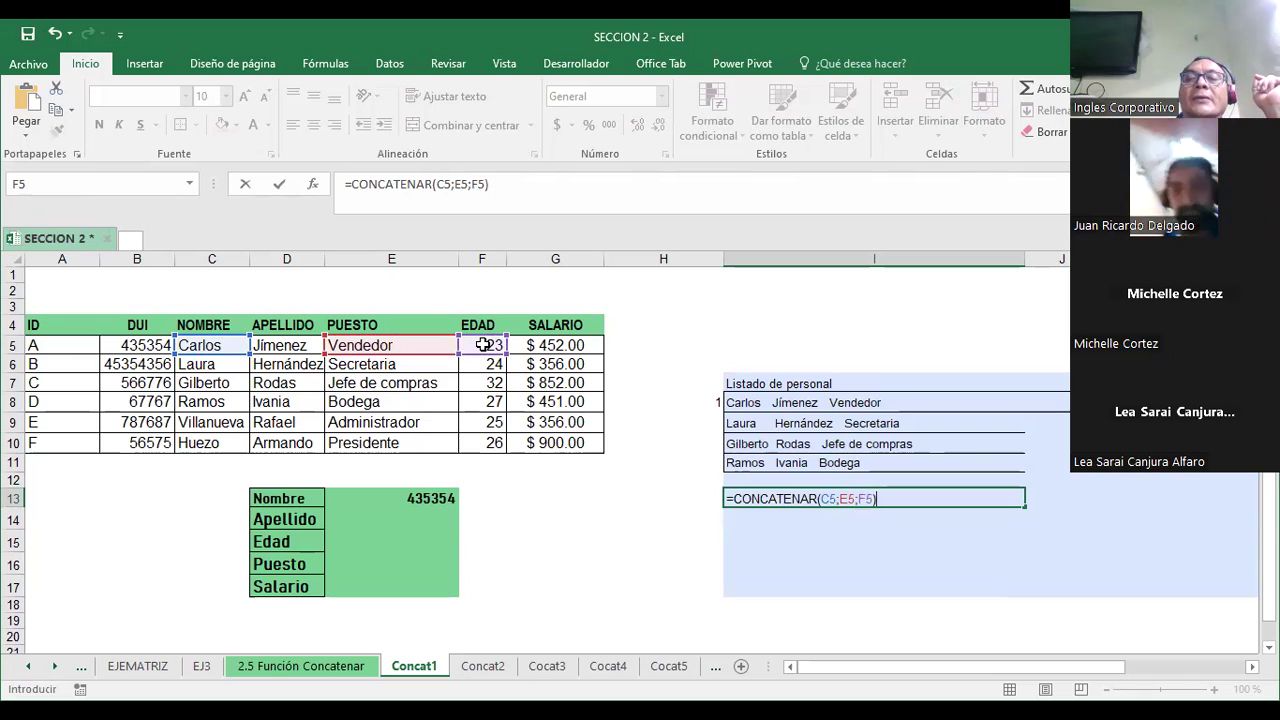
pyautogui.press('Return')
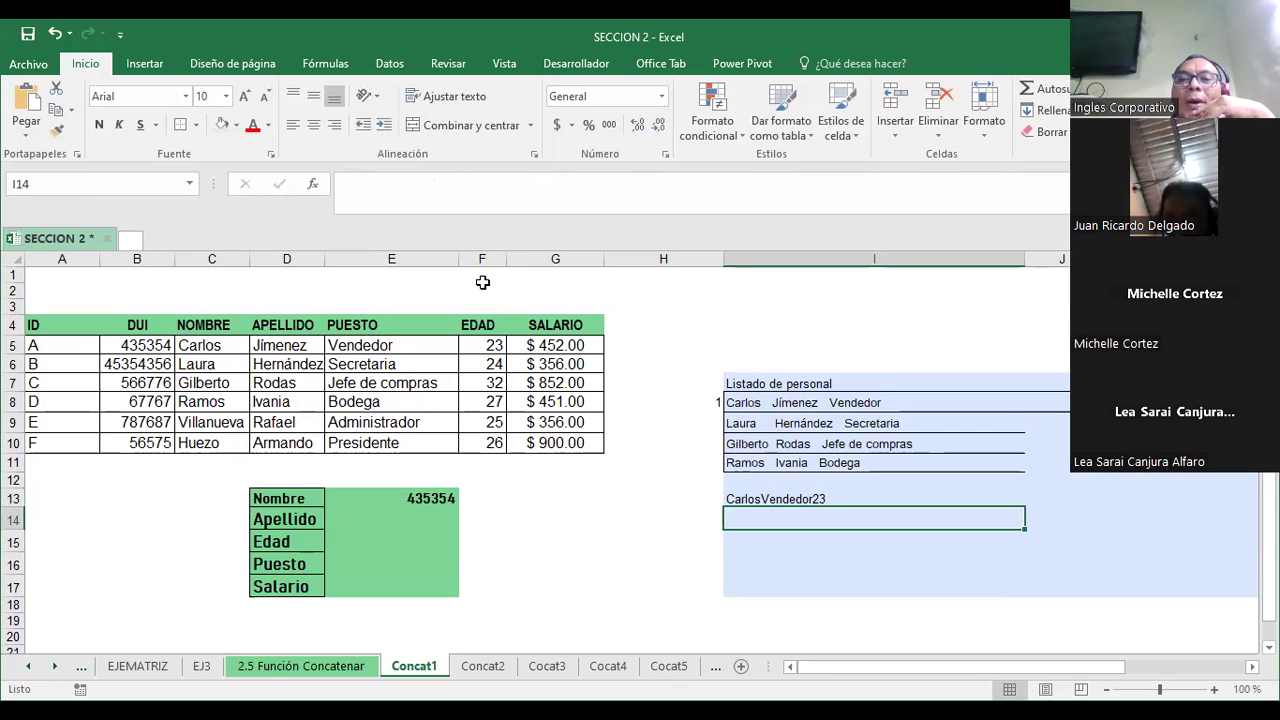
pyautogui.click(737, 498)
# Step: Edit the I13 CONCATENAR formula to add spacing between the joined values
pyautogui.doubleClick(737, 498)
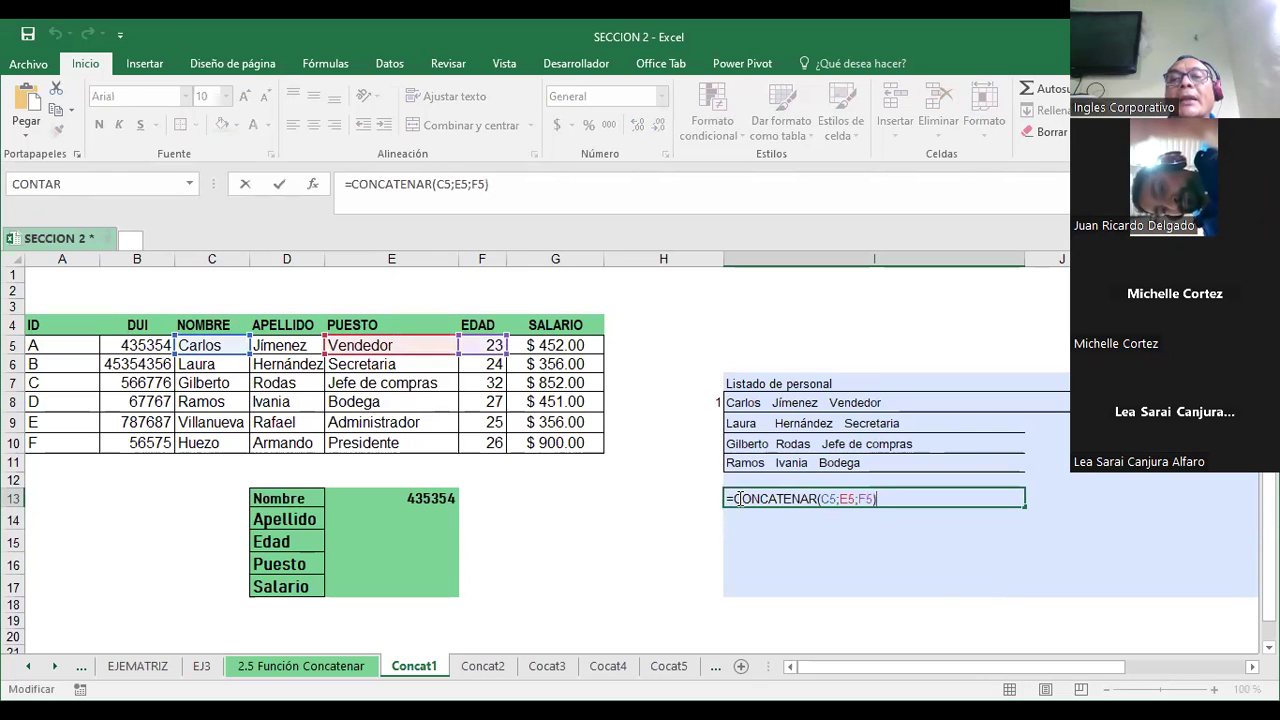
pyautogui.click(842, 498)
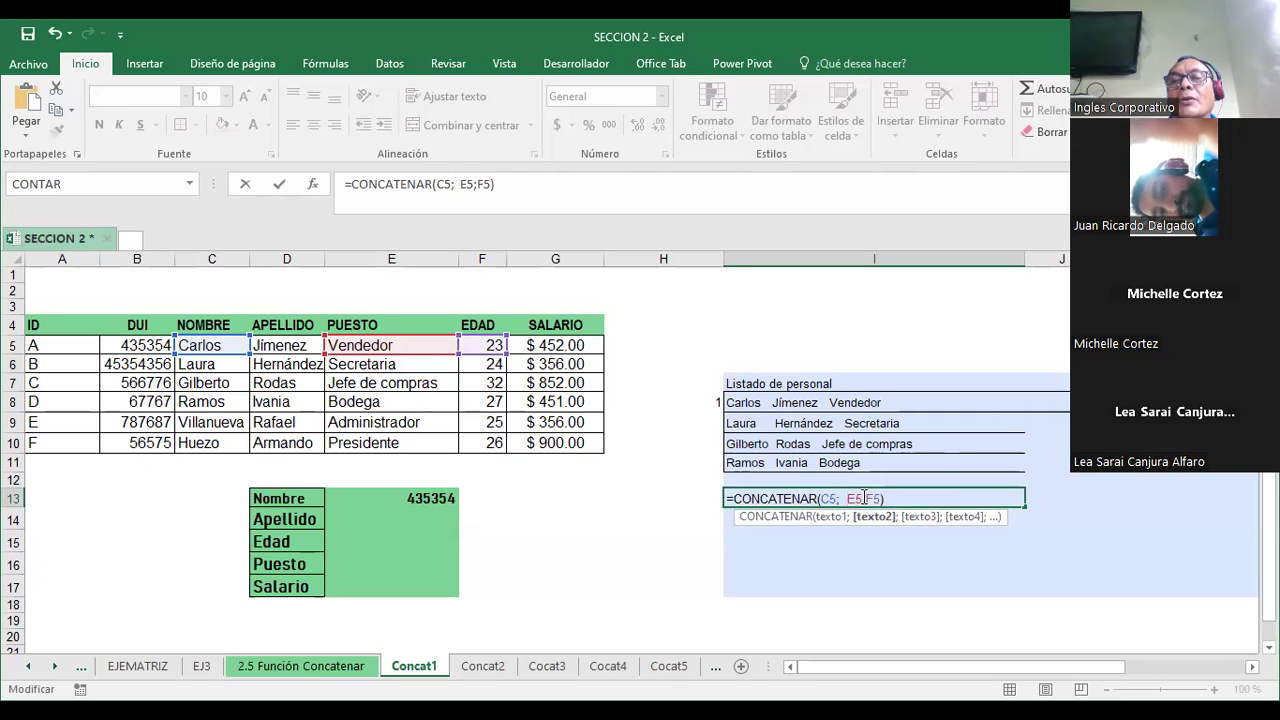
pyautogui.click(866, 498)
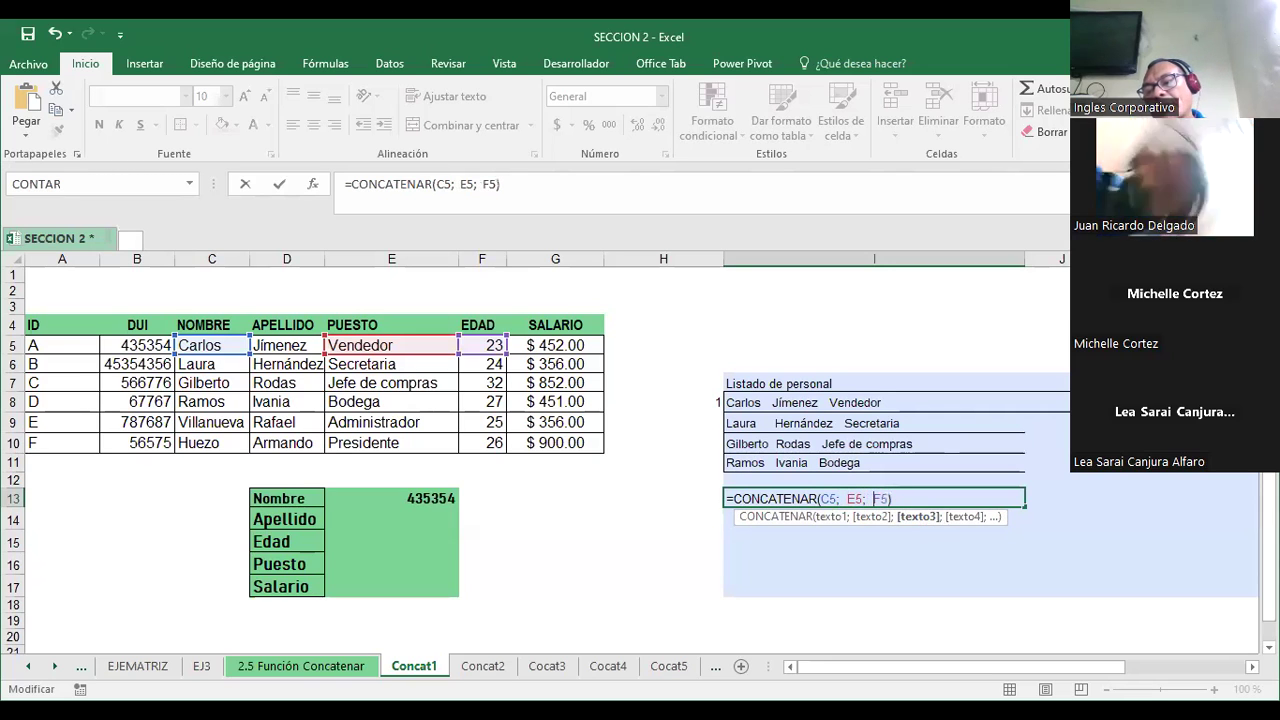
pyautogui.press('Return')
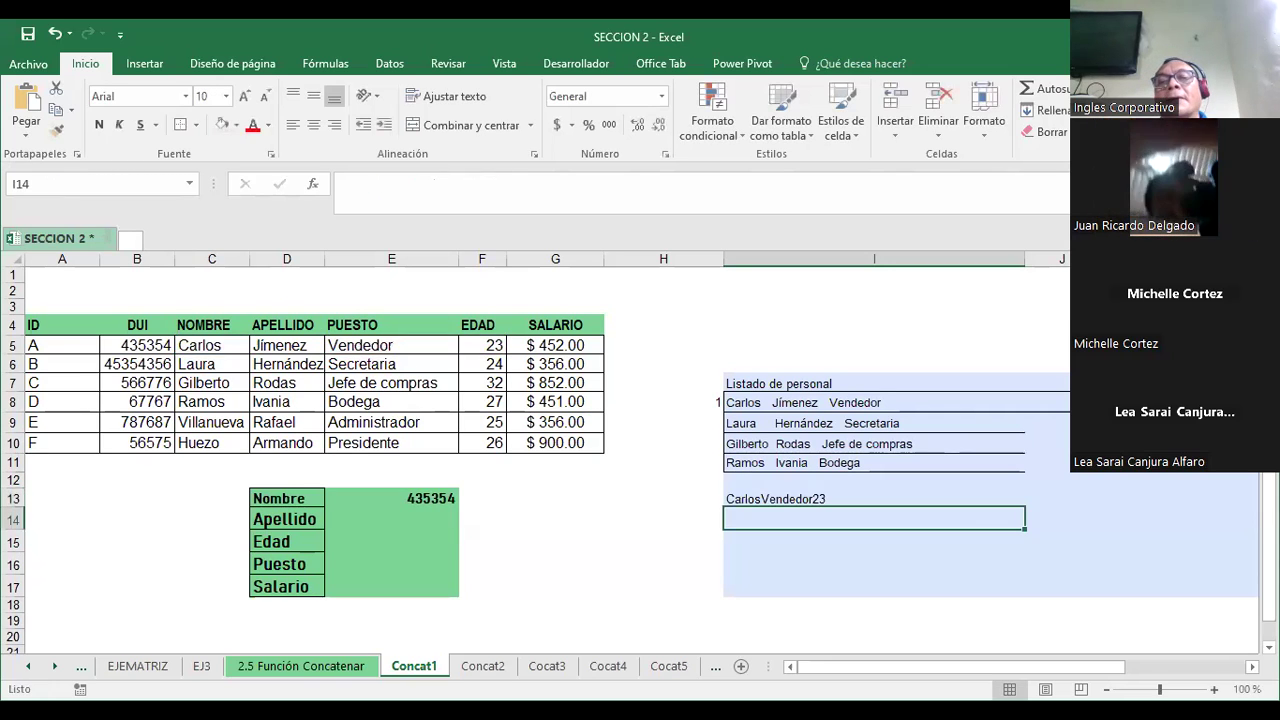
pyautogui.click(752, 499)
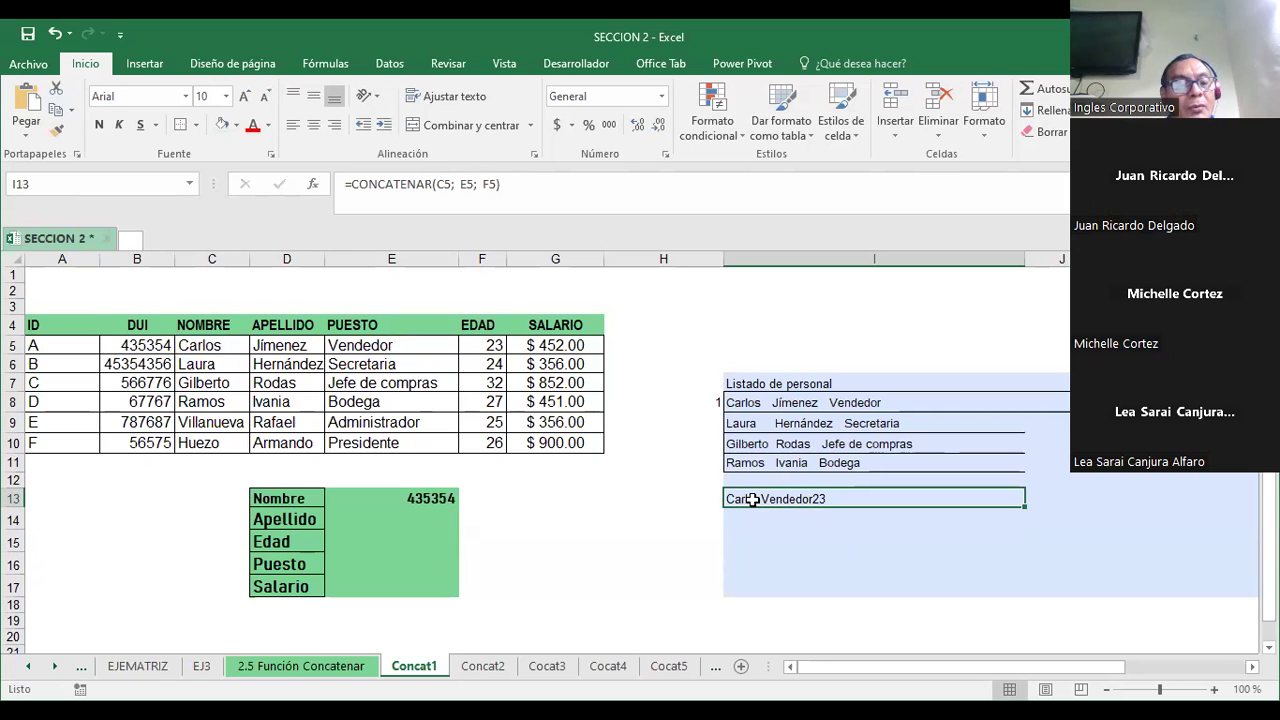
# Step: Insert " " separators before E5 and F5 in I13, triggering a formula error warning
pyautogui.doubleClick(753, 499)
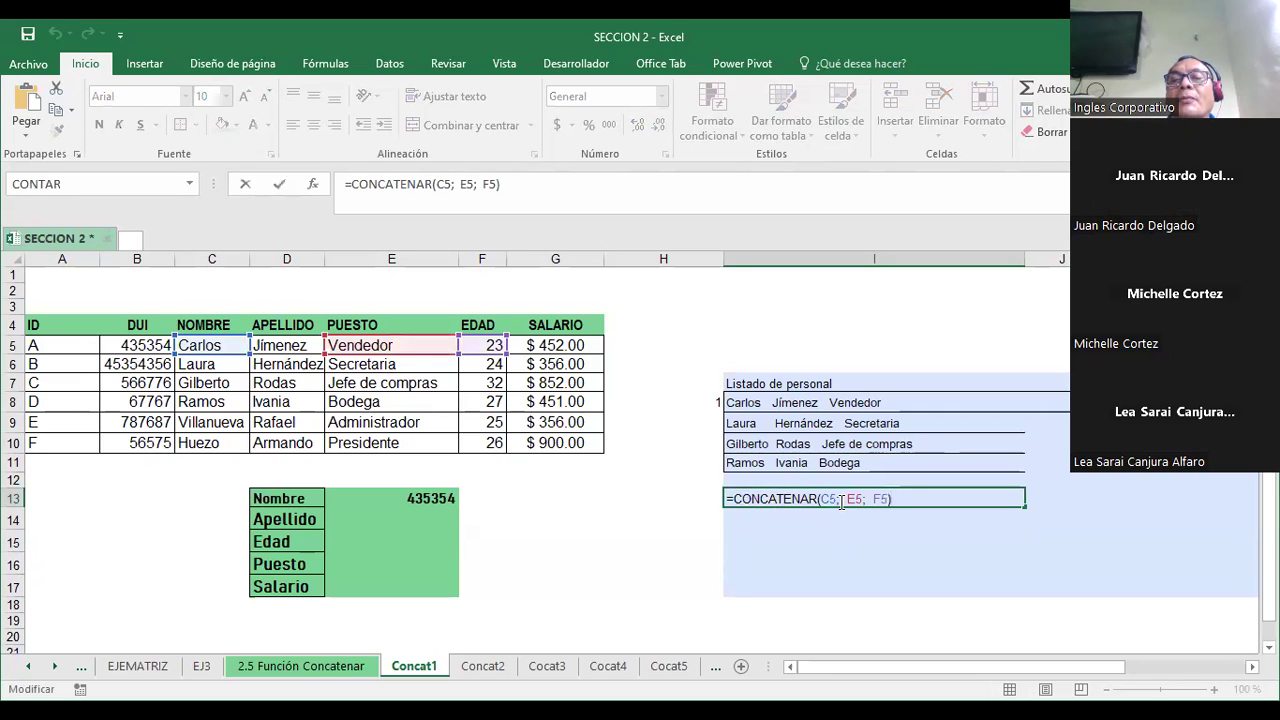
pyautogui.click(841, 500)
pyautogui.write('"   ')
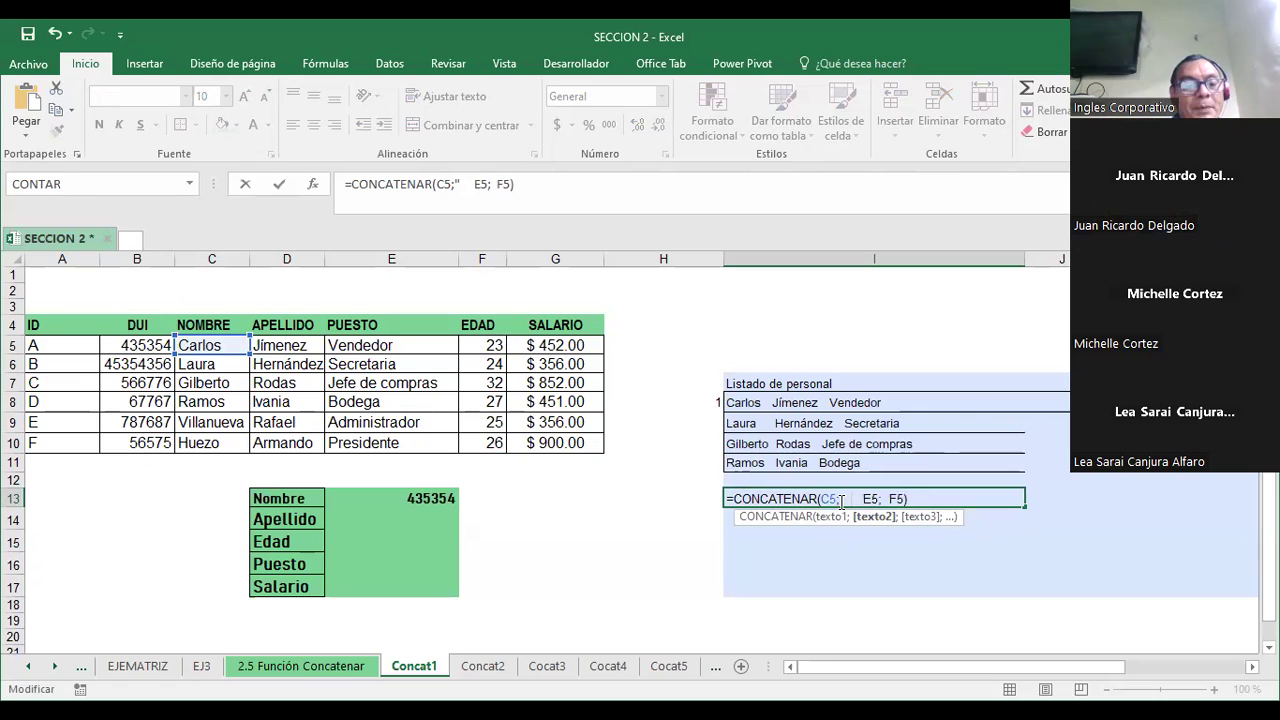
pyautogui.write('"')
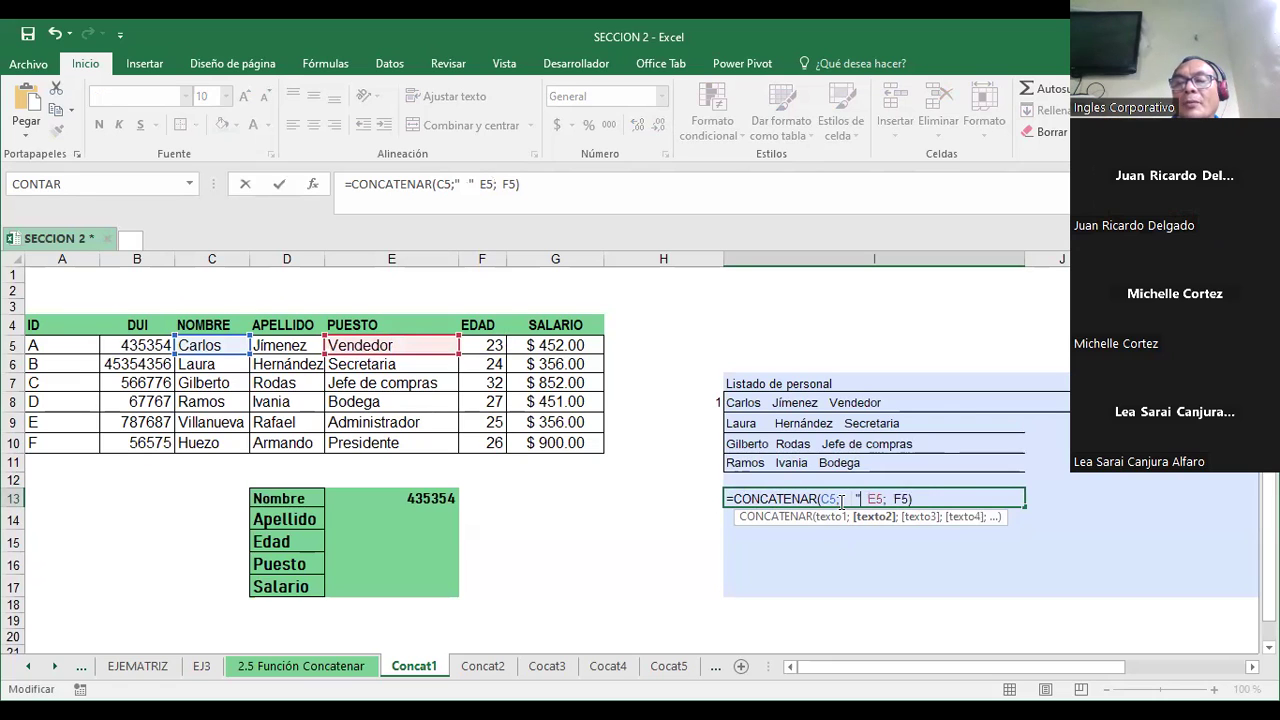
pyautogui.press('Delete')
pyautogui.press('BackSpace')
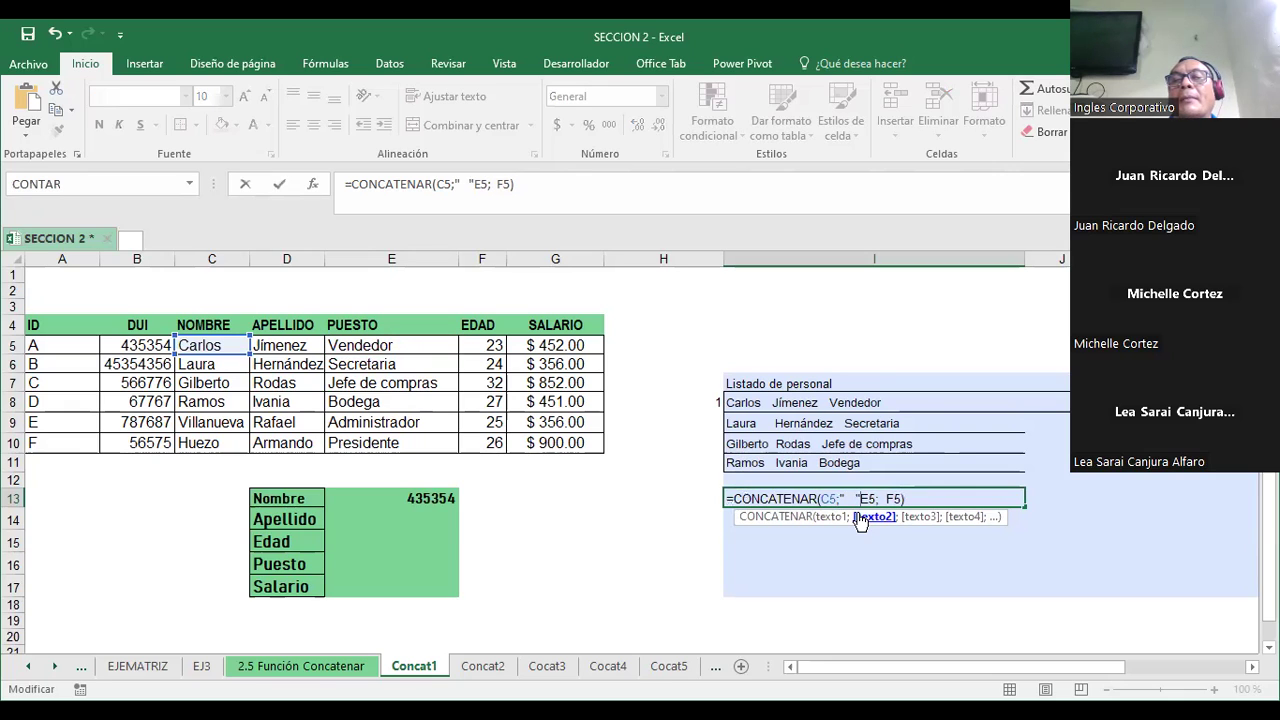
pyautogui.write('"')
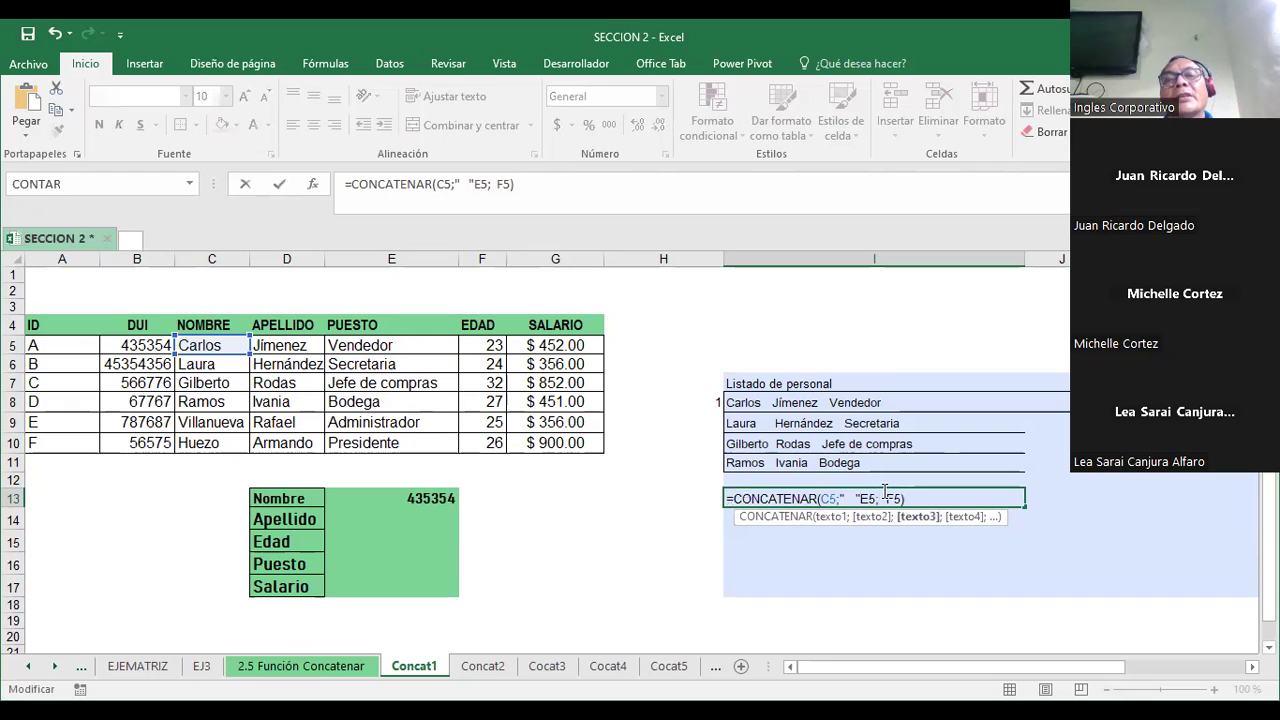
pyautogui.write('"  ')
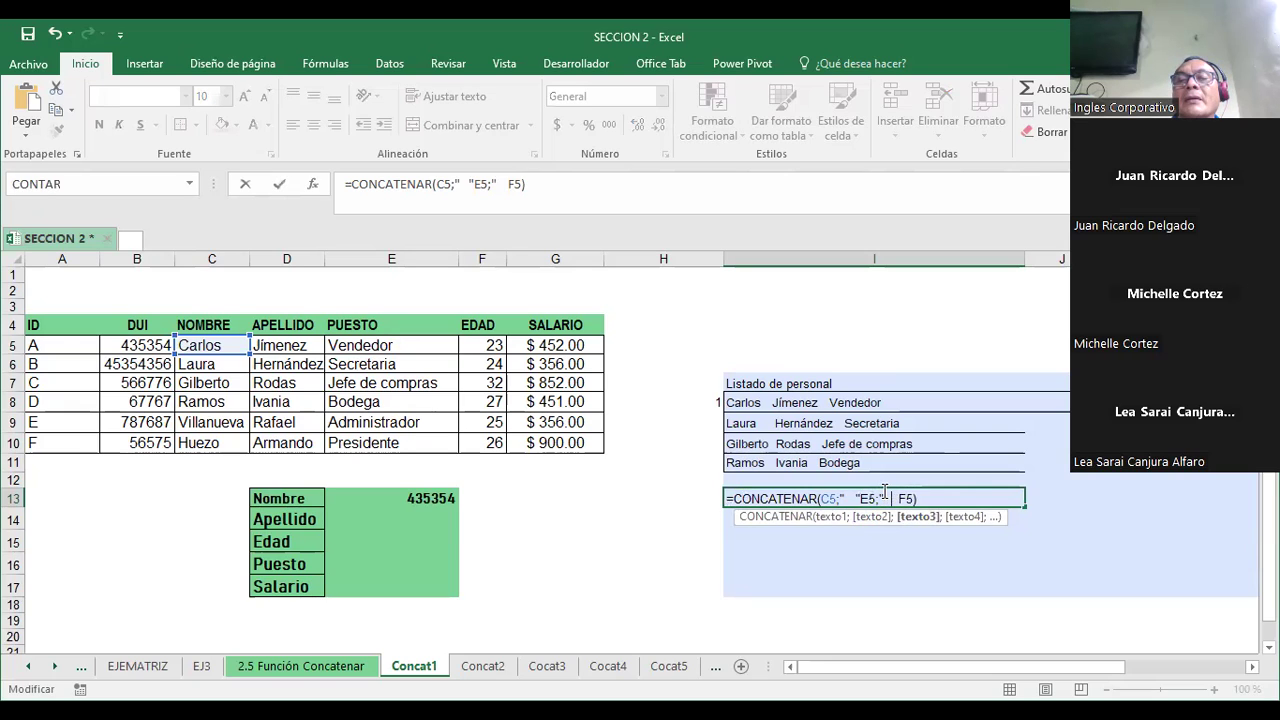
pyautogui.write(' "')
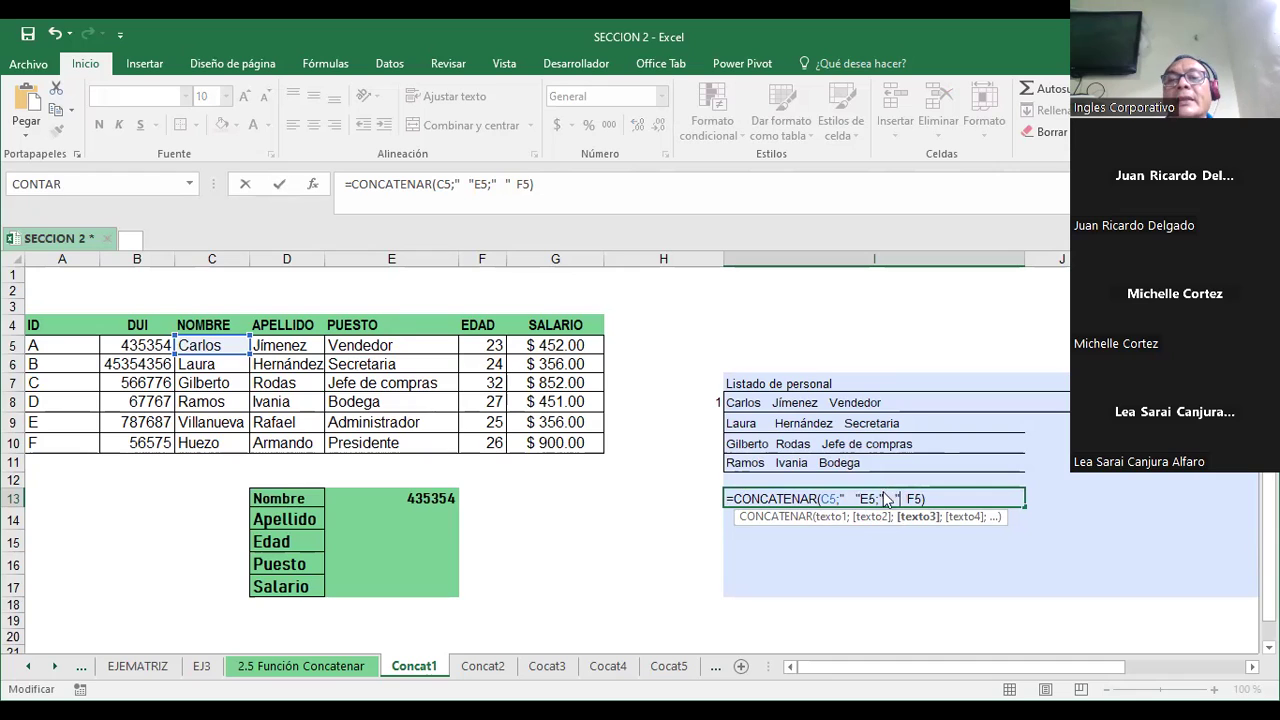
pyautogui.press('Return')
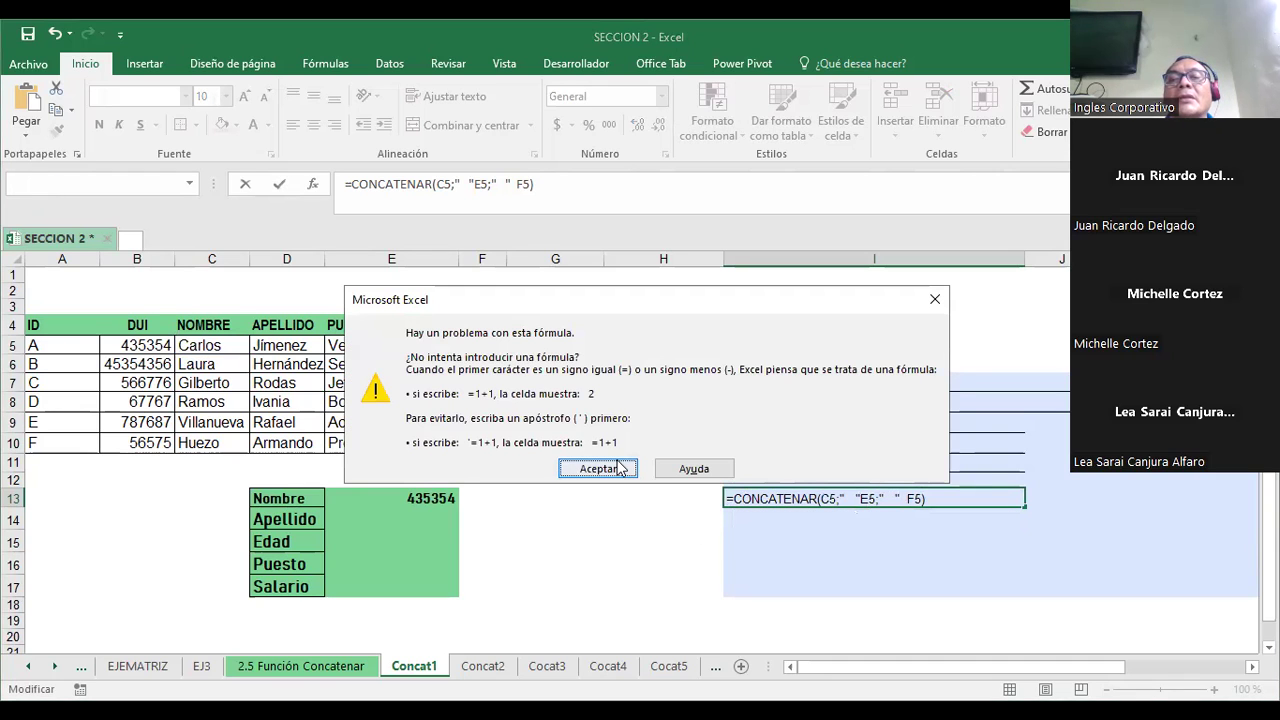
# Step: Dismiss the error and add semicolons before E5 and F5 so I13 reads Carlos Vendedor 23
pyautogui.click(620, 468)
pyautogui.click(888, 499)
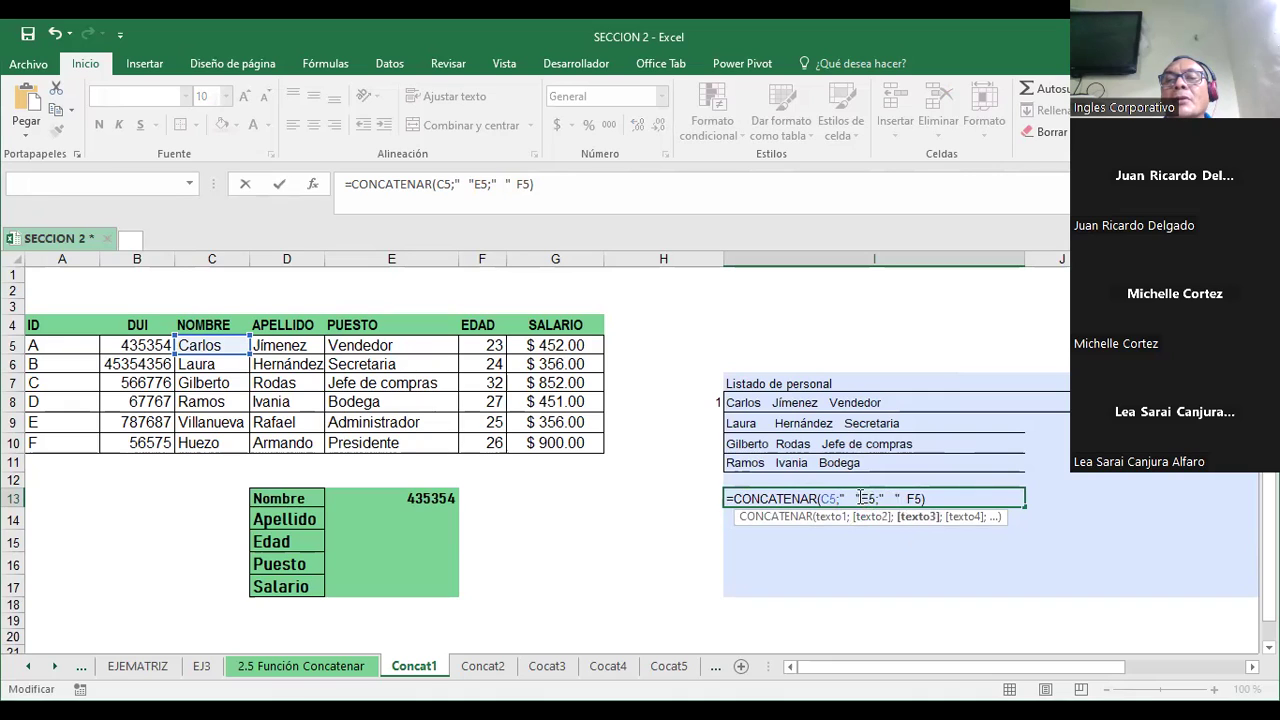
pyautogui.press('Left')
pyautogui.press('Left')
pyautogui.press('Left')
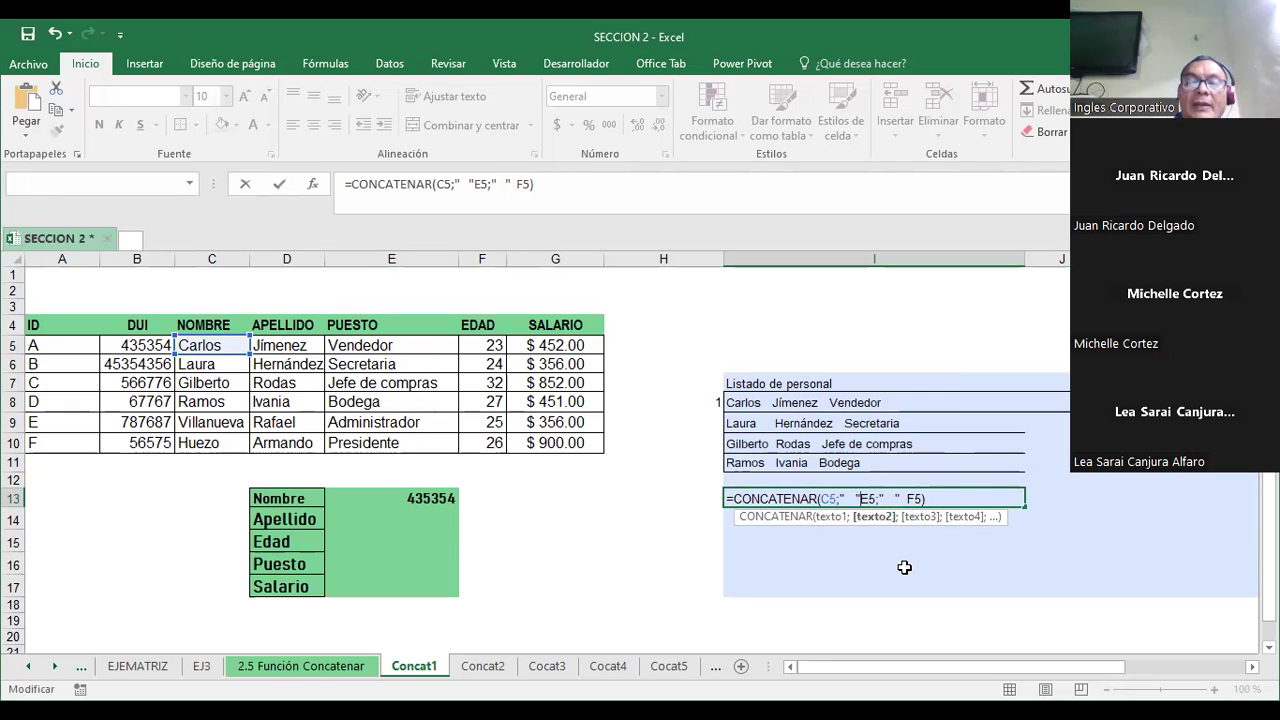
pyautogui.write(';')
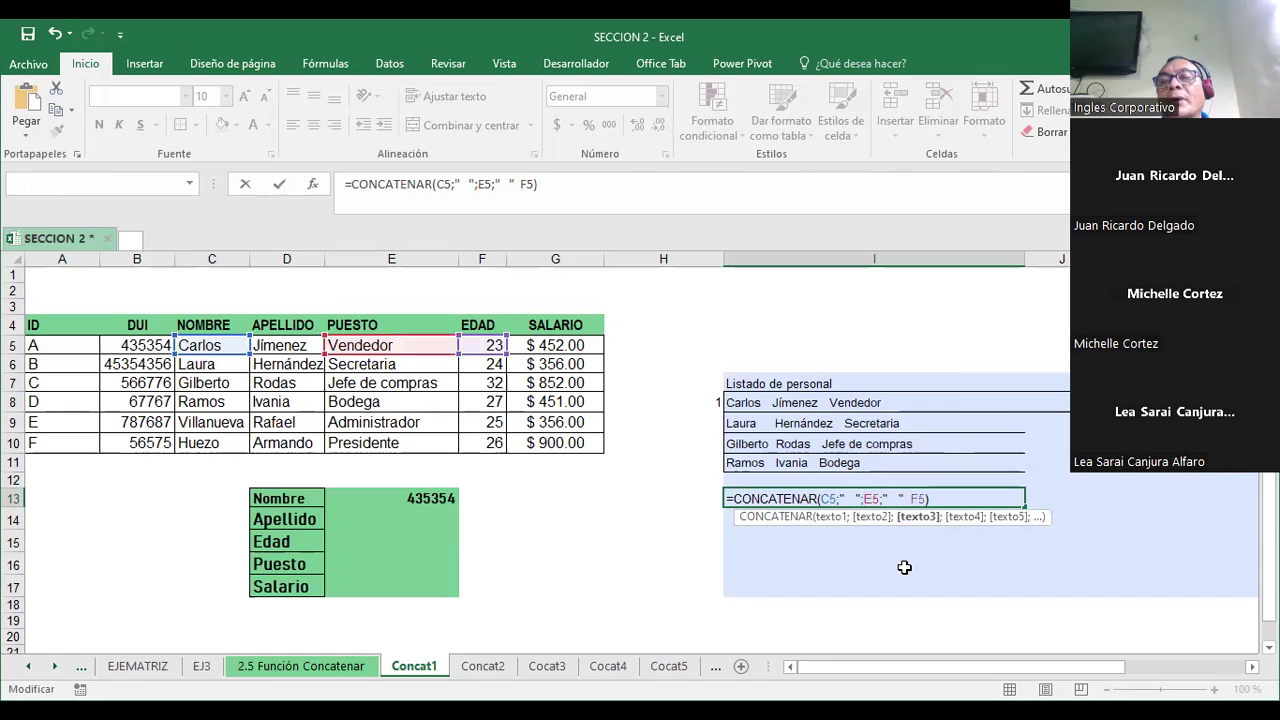
pyautogui.click(916, 504)
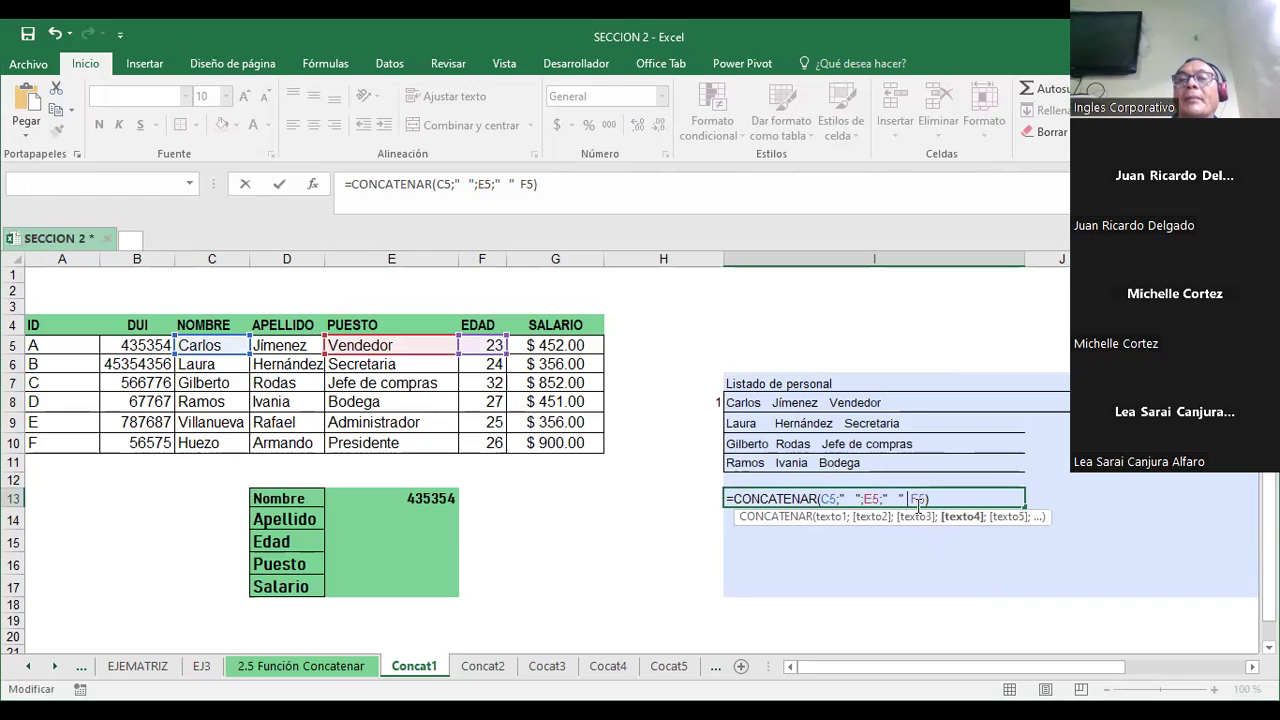
pyautogui.write(';')
pyautogui.press('Return')
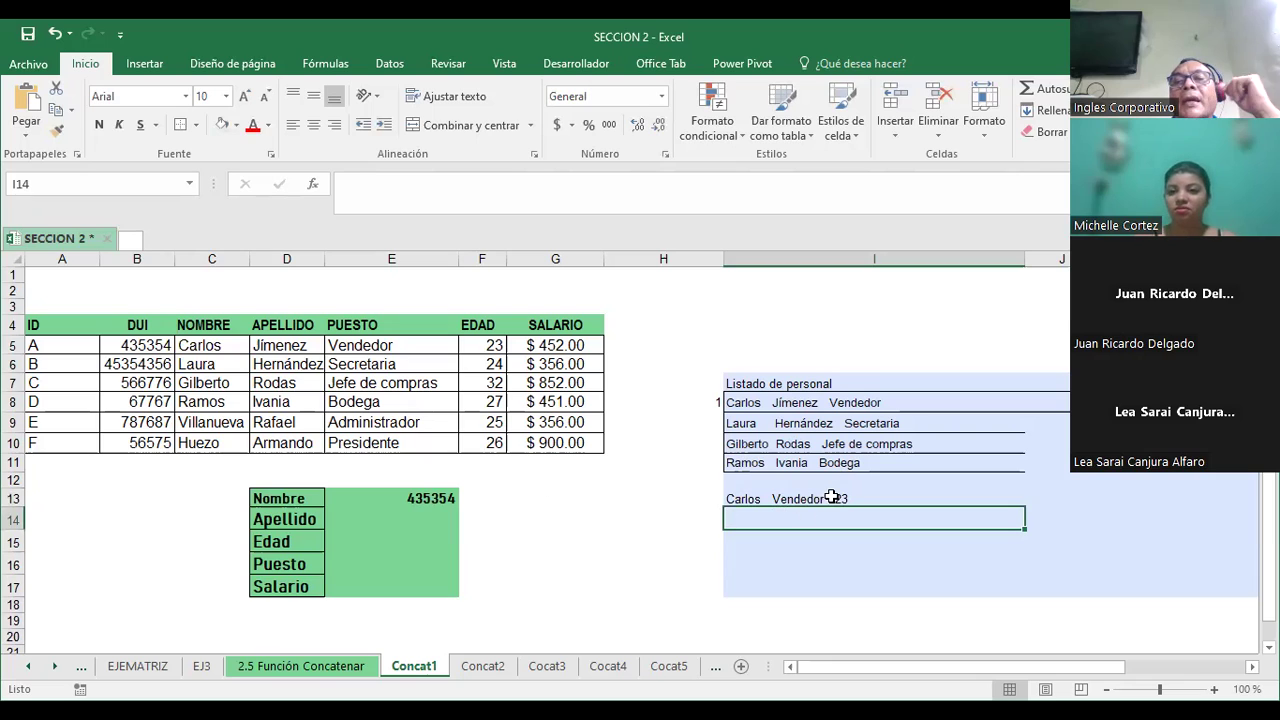
# Step: Fill the I13 formula down through I18 to list all six employees
pyautogui.click(735, 497)
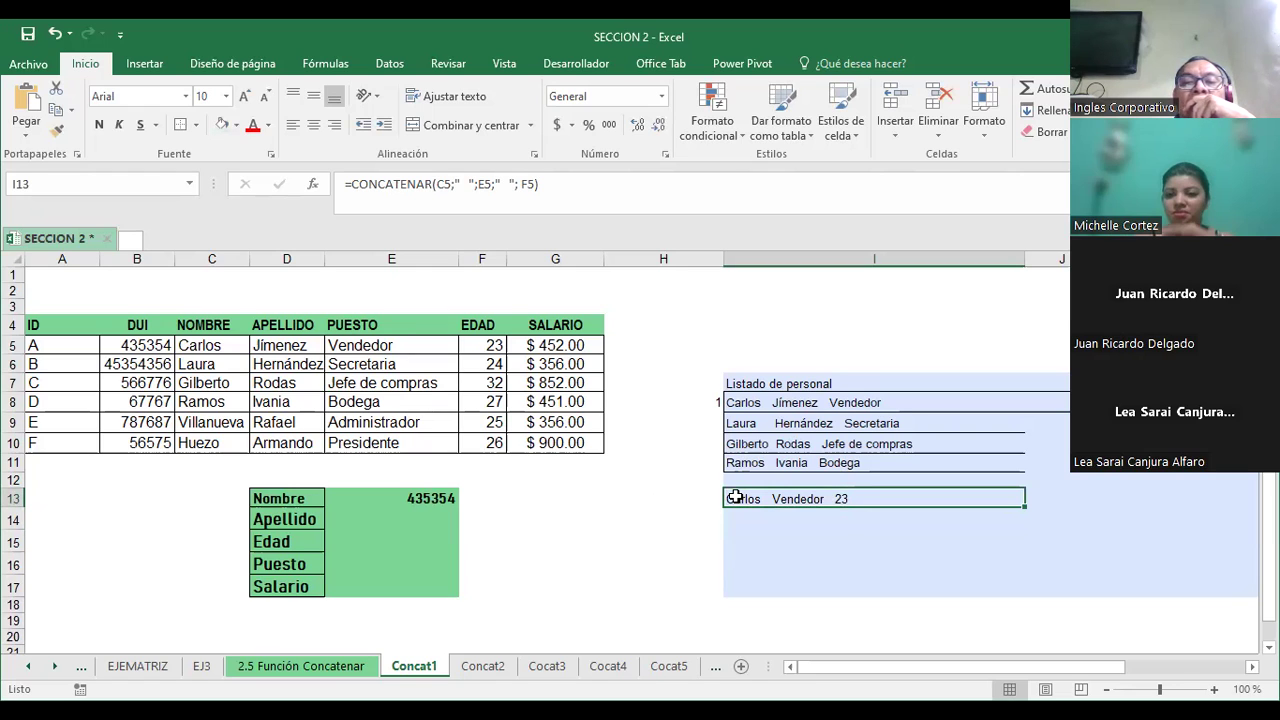
pyautogui.moveTo(1026, 508); pyautogui.dragTo(1026, 508)
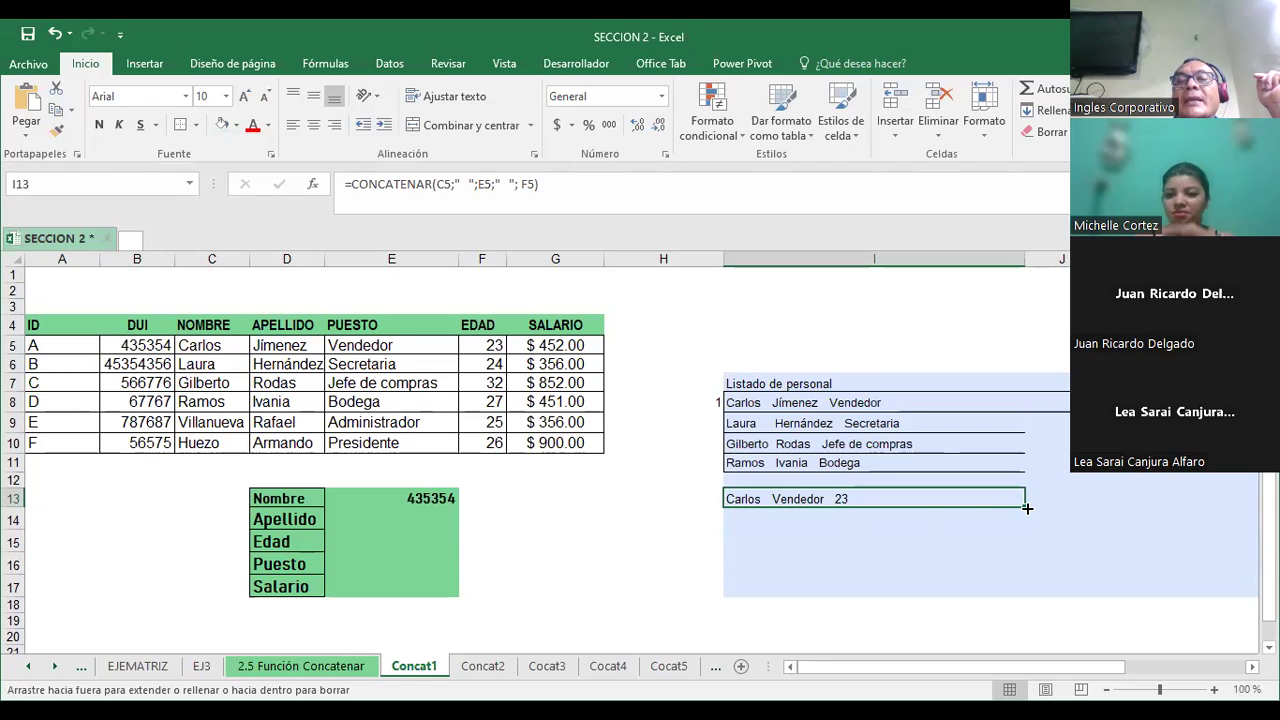
pyautogui.moveTo(1026, 508); pyautogui.dragTo(1016, 619)
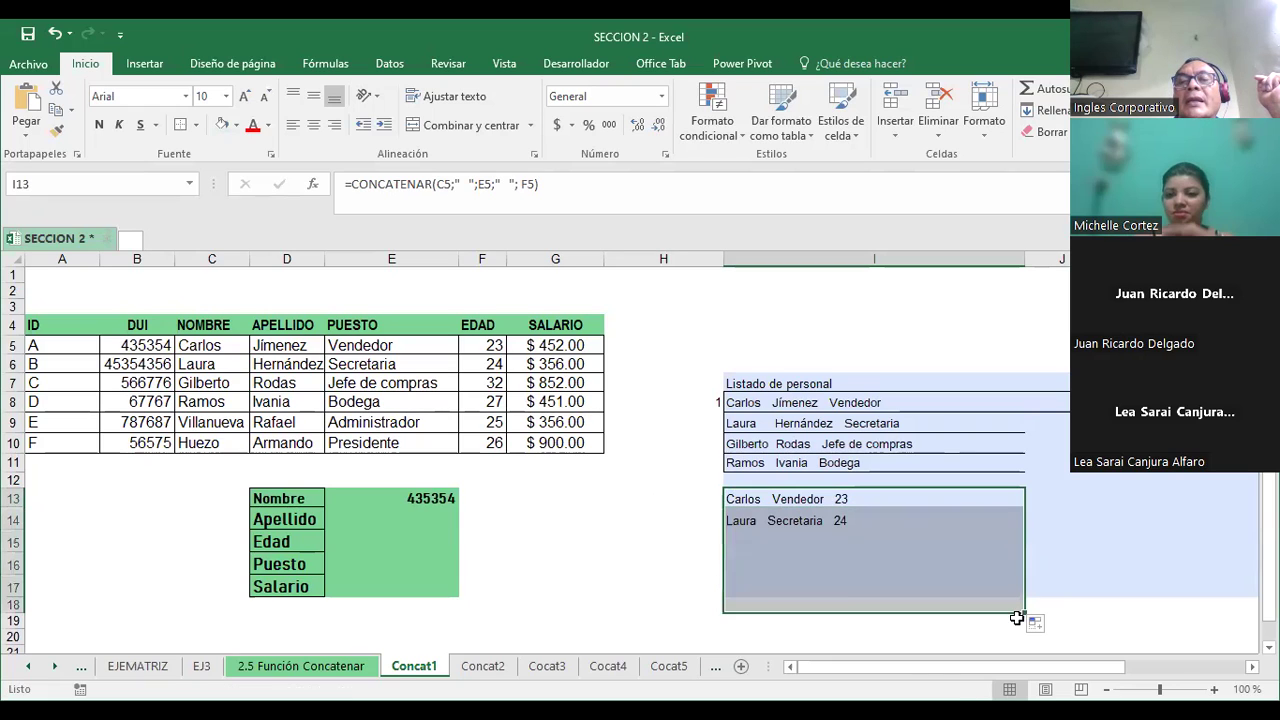
pyautogui.click(1120, 526)
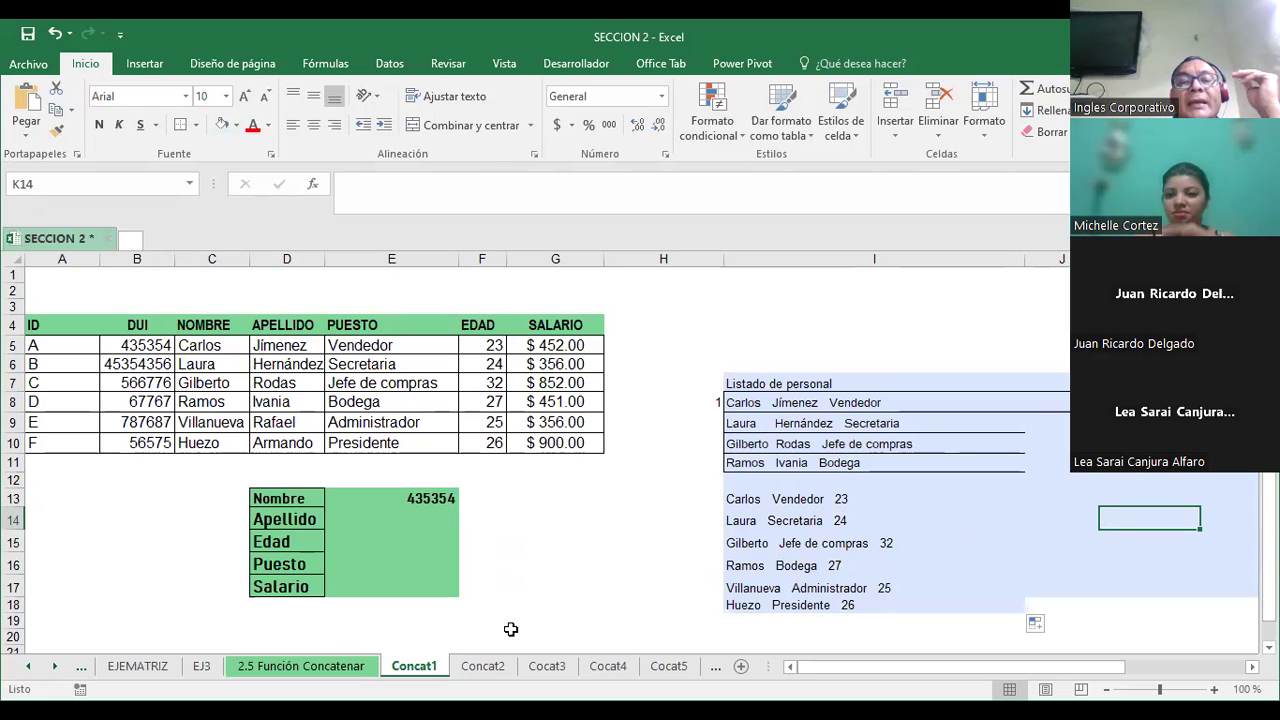
# Step: On the Concat2 sheet, review B12's INDICE formula and clear the CONCATENAR result from D14
pyautogui.click(482, 665)
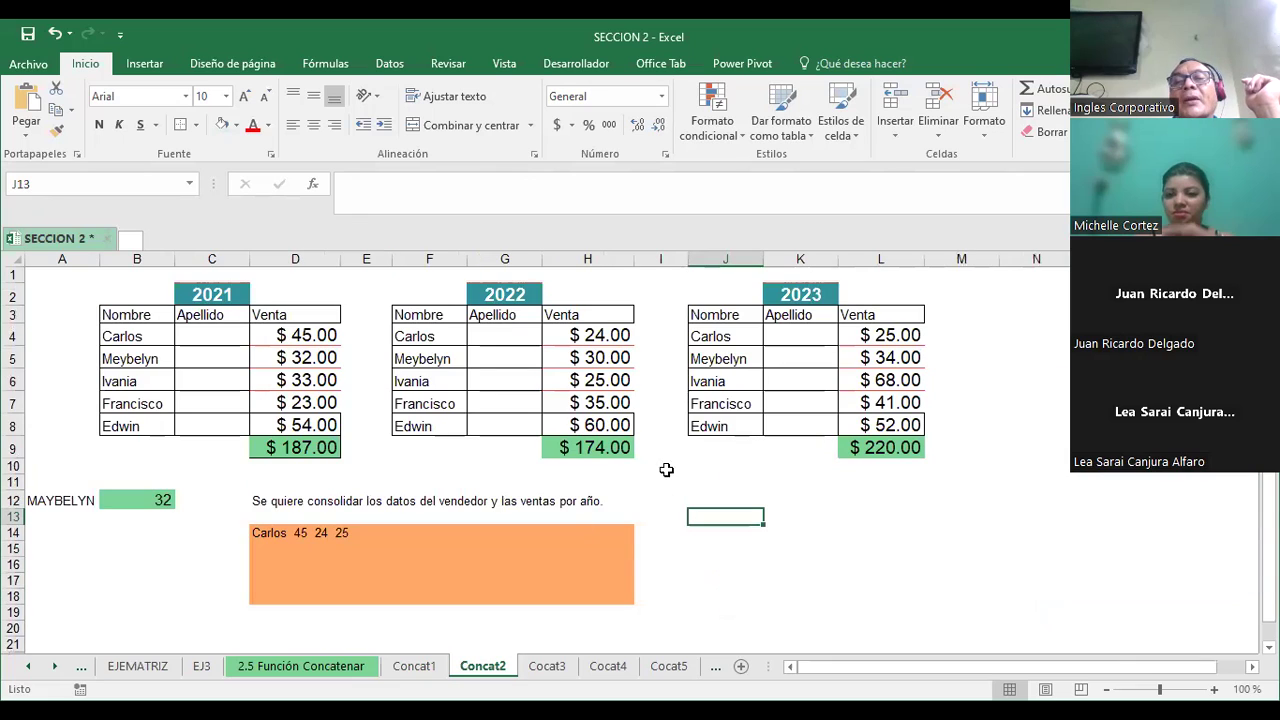
pyautogui.click(1008, 342)
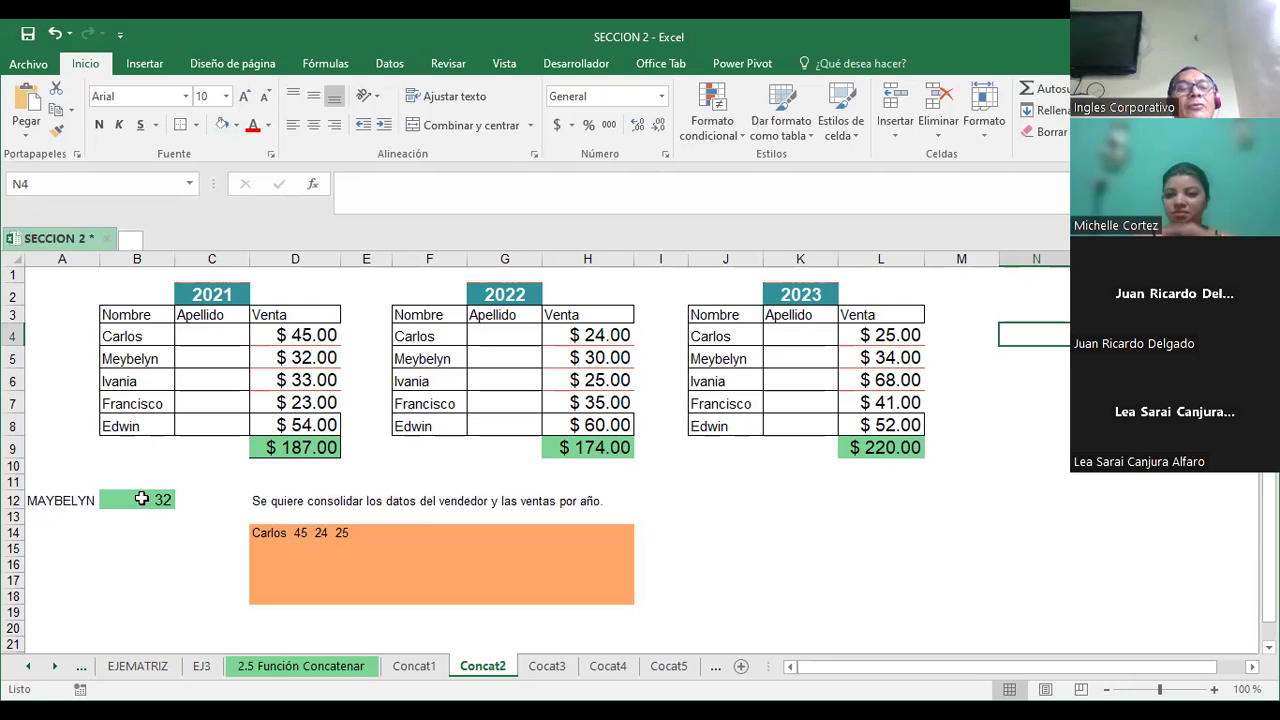
pyautogui.click(143, 497)
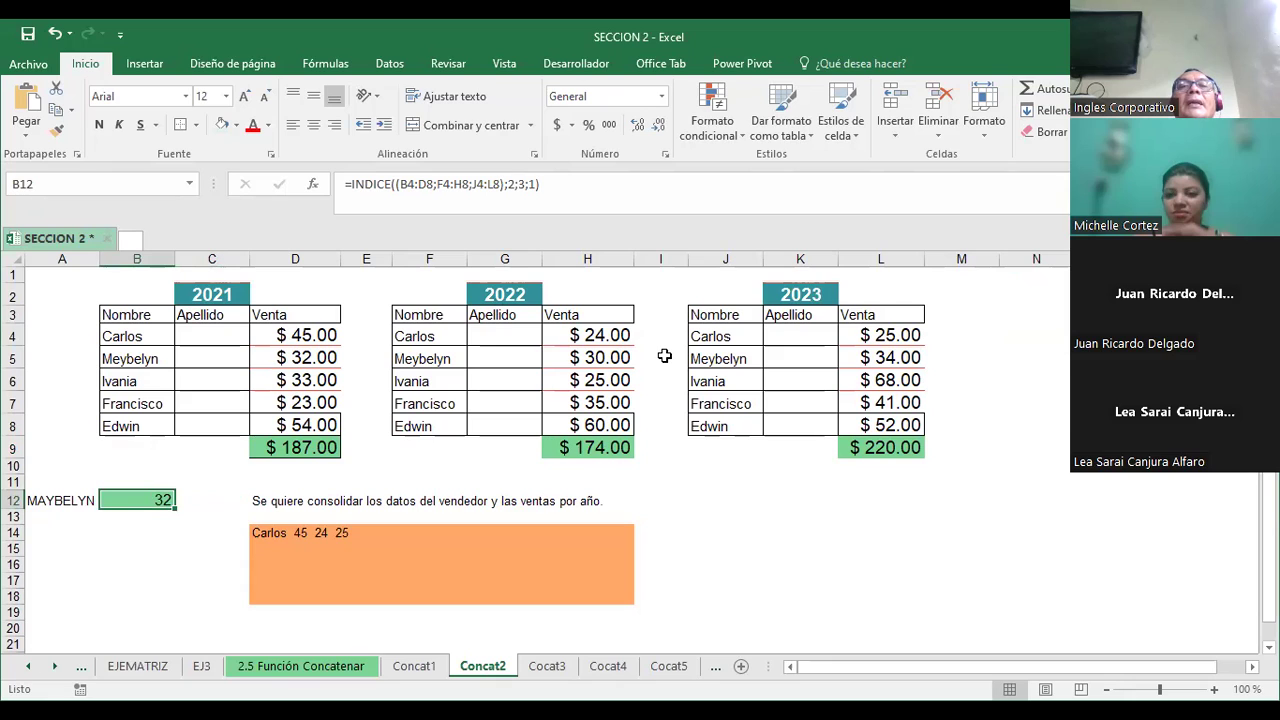
pyautogui.click(752, 564)
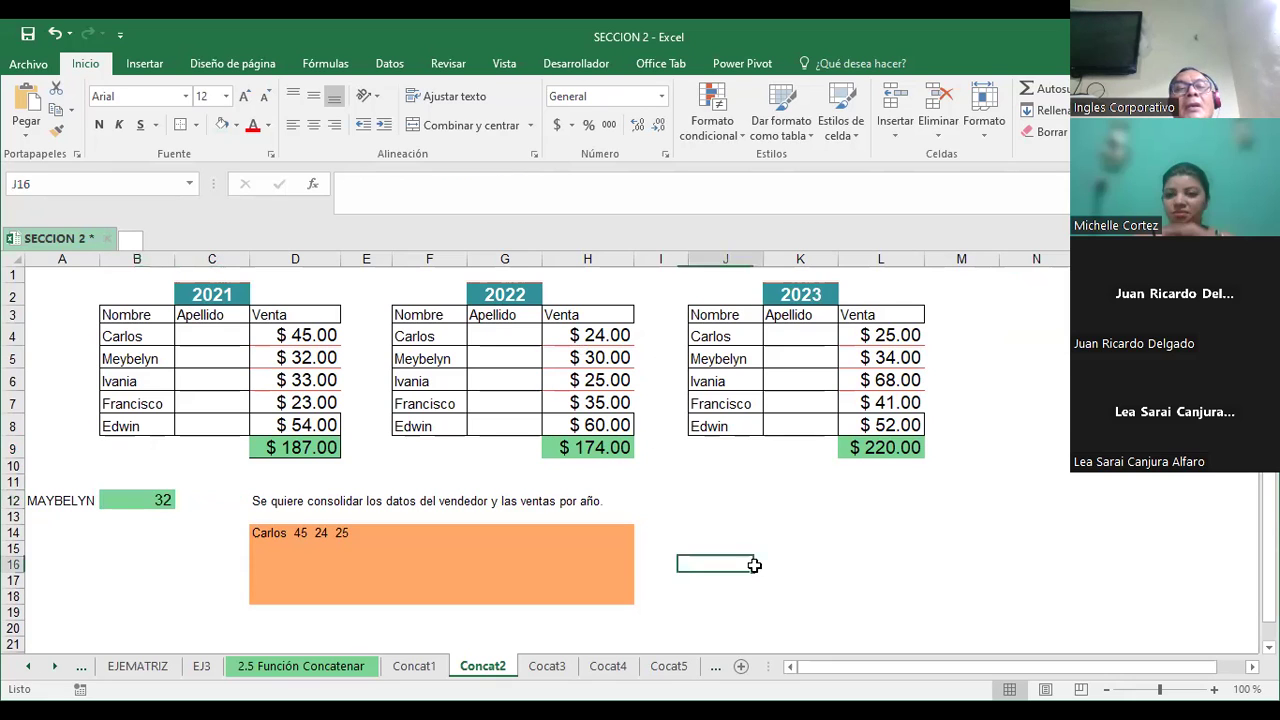
pyautogui.click(259, 533)
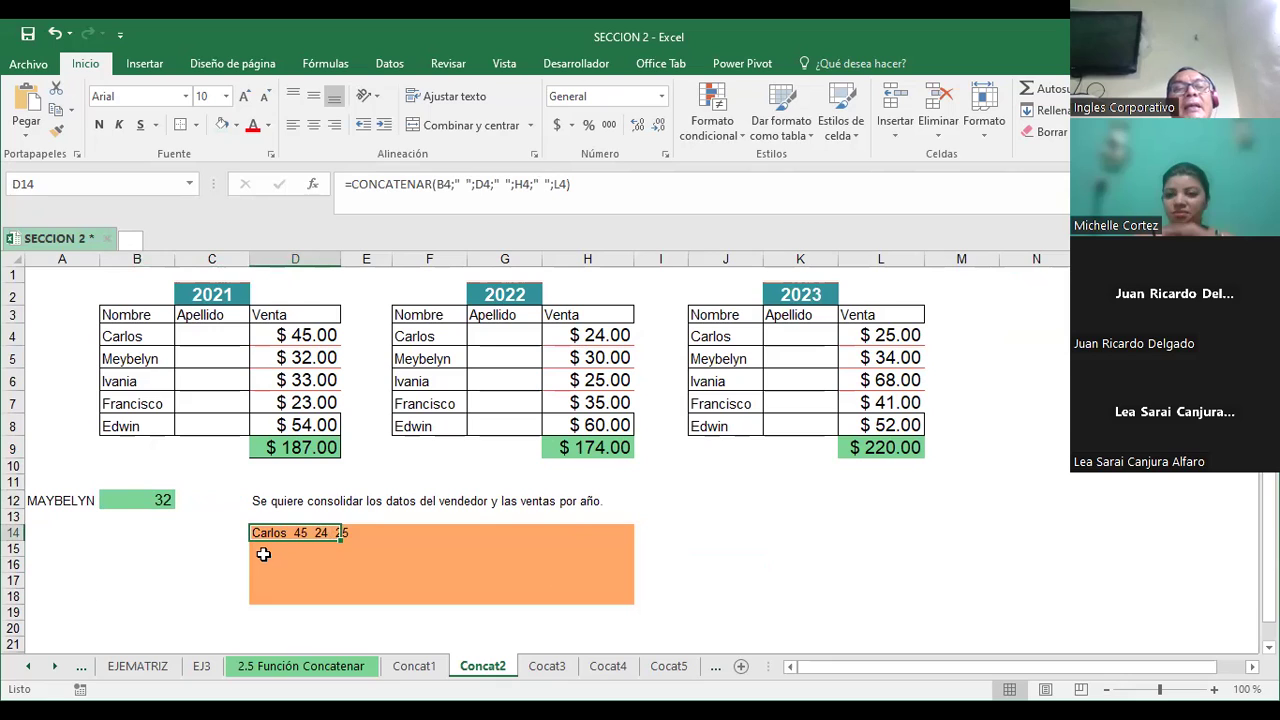
pyautogui.press('Delete')
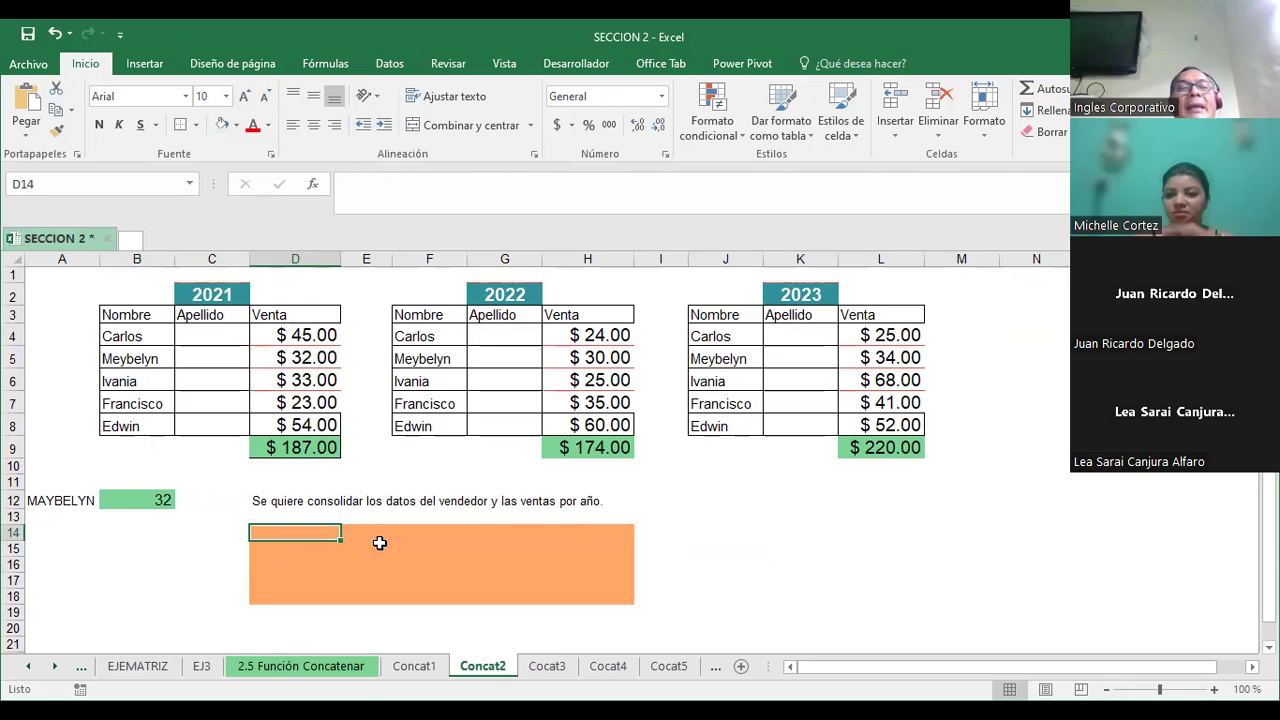
pyautogui.click(396, 535)
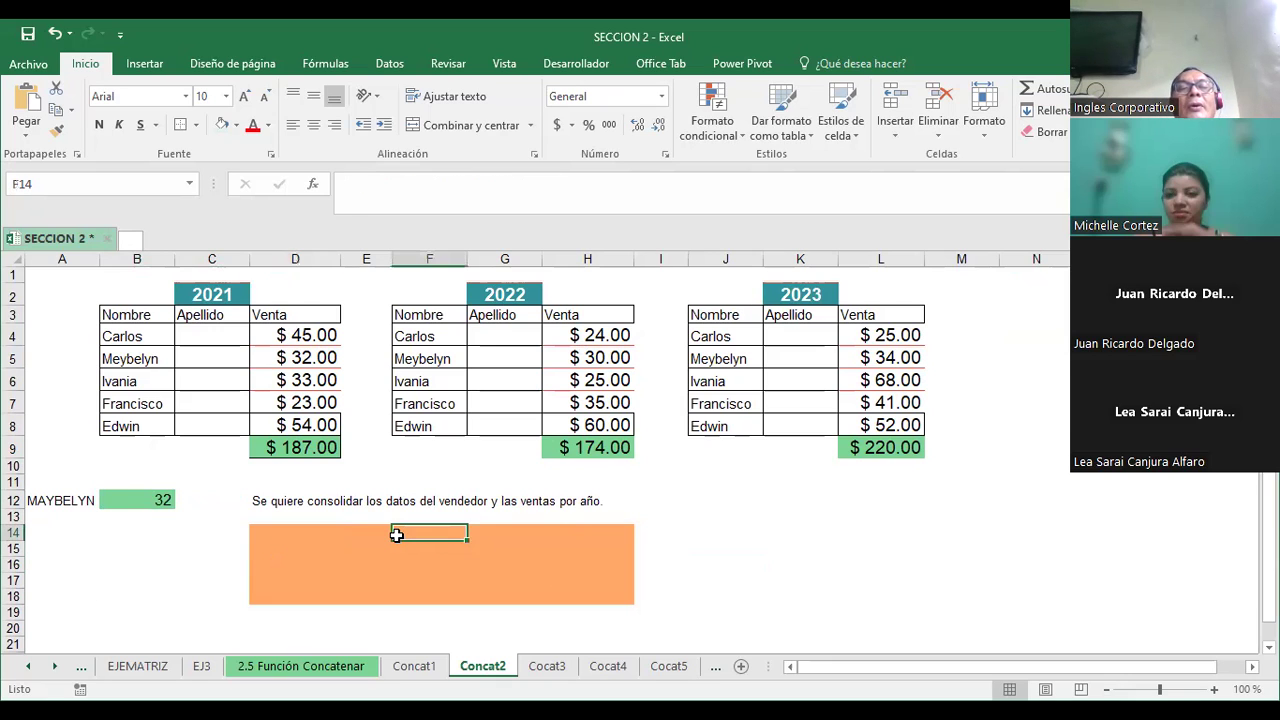
pyautogui.click(330, 535)
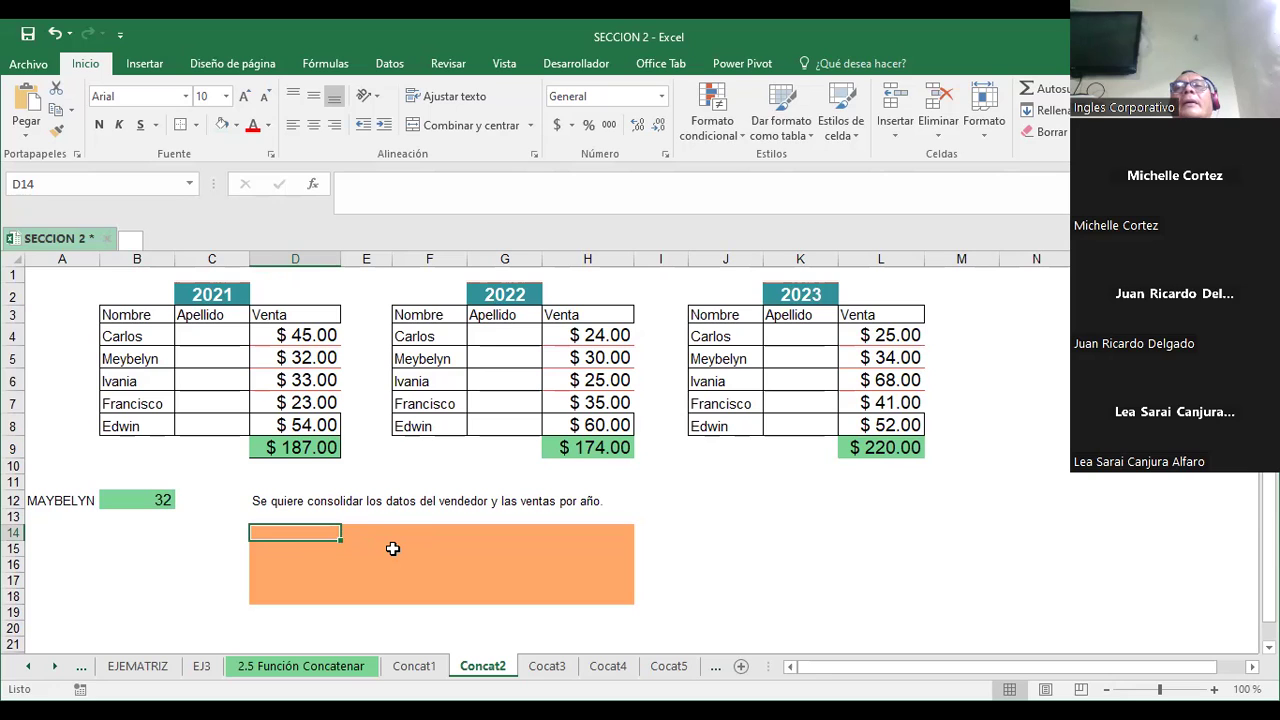
# Step: Start =CONCATENAR(B4;" ";D4 in D14, joining Carlos's name, a space and his 2021 sale
pyautogui.write('=')
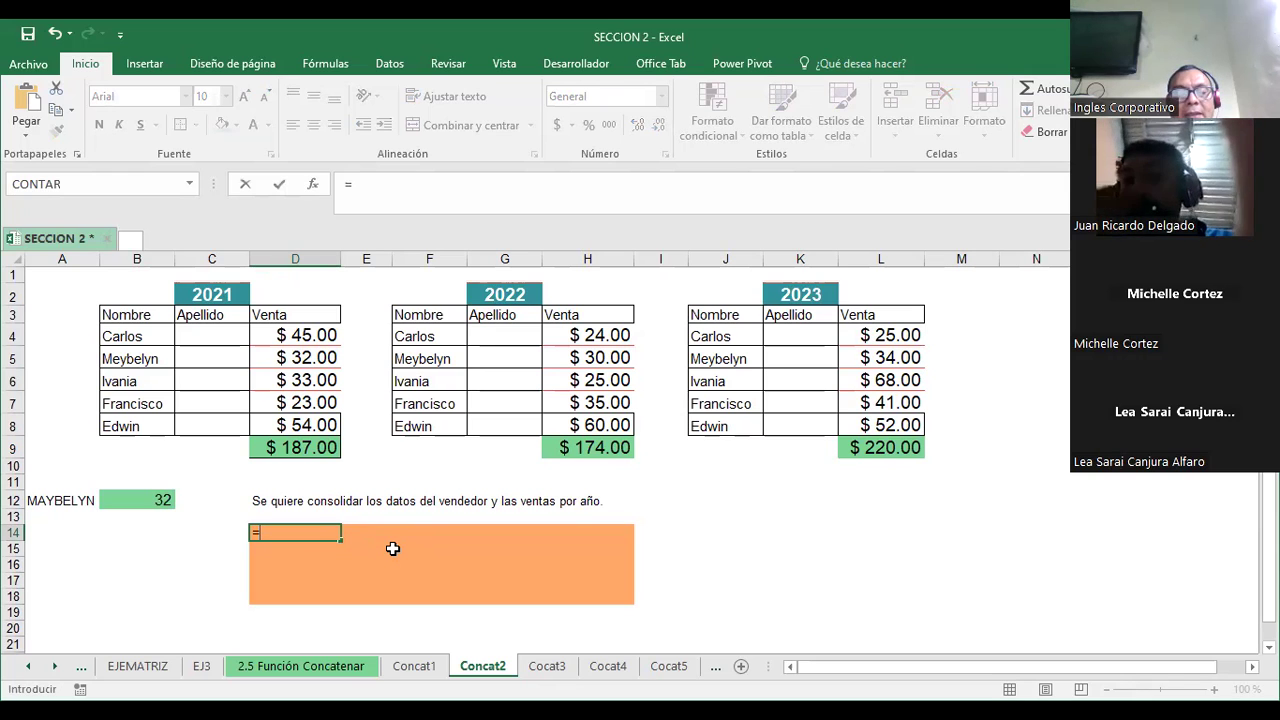
pyautogui.write('CONCATENAR')
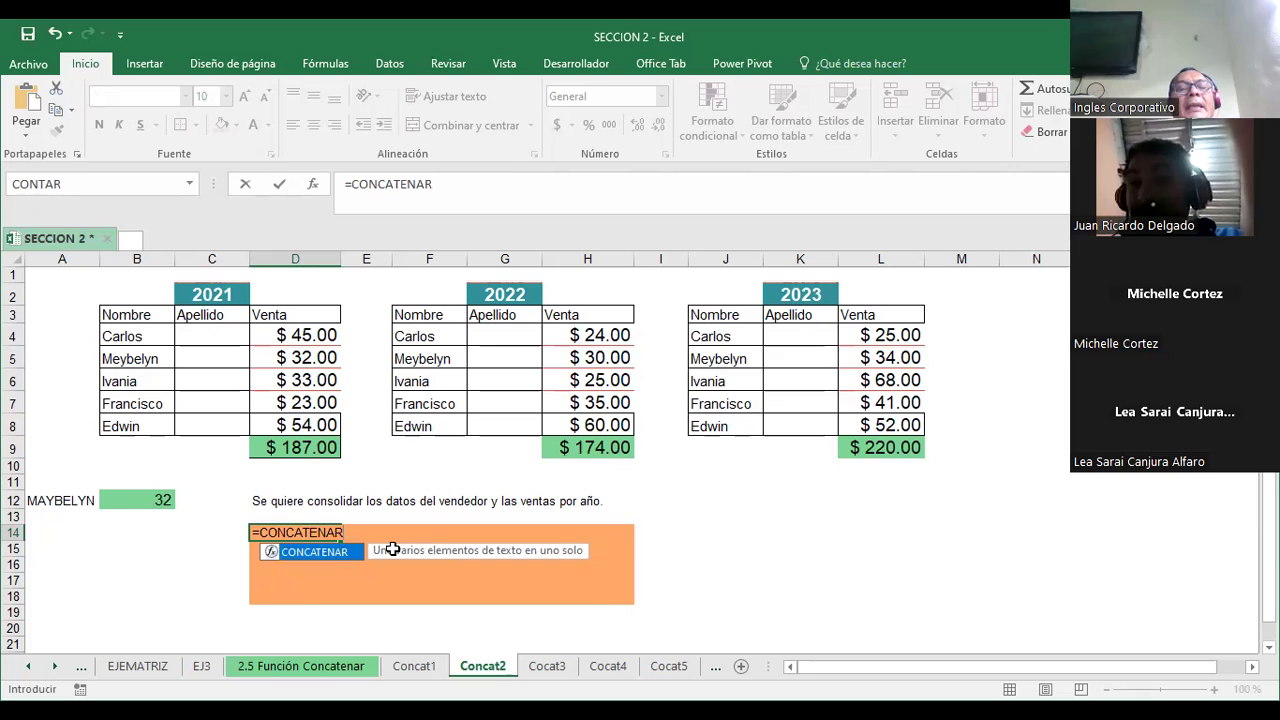
pyautogui.write('(')
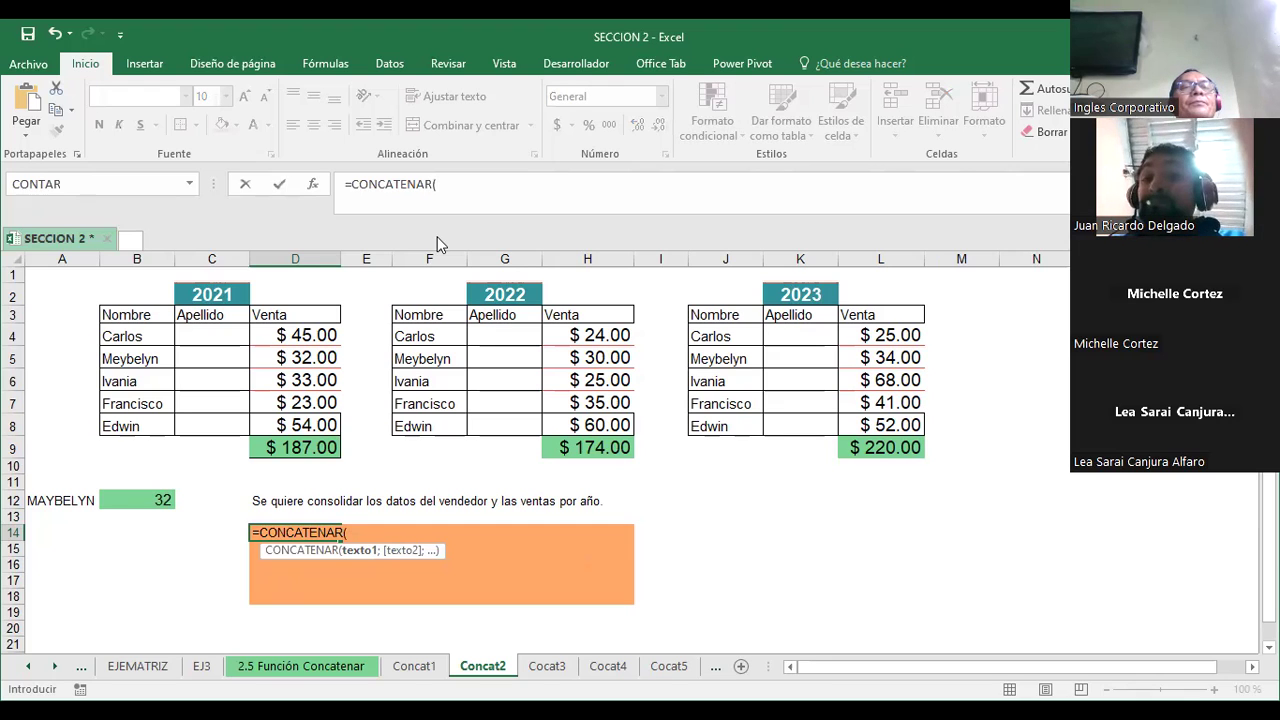
pyautogui.click(121, 338)
pyautogui.click(121, 338)
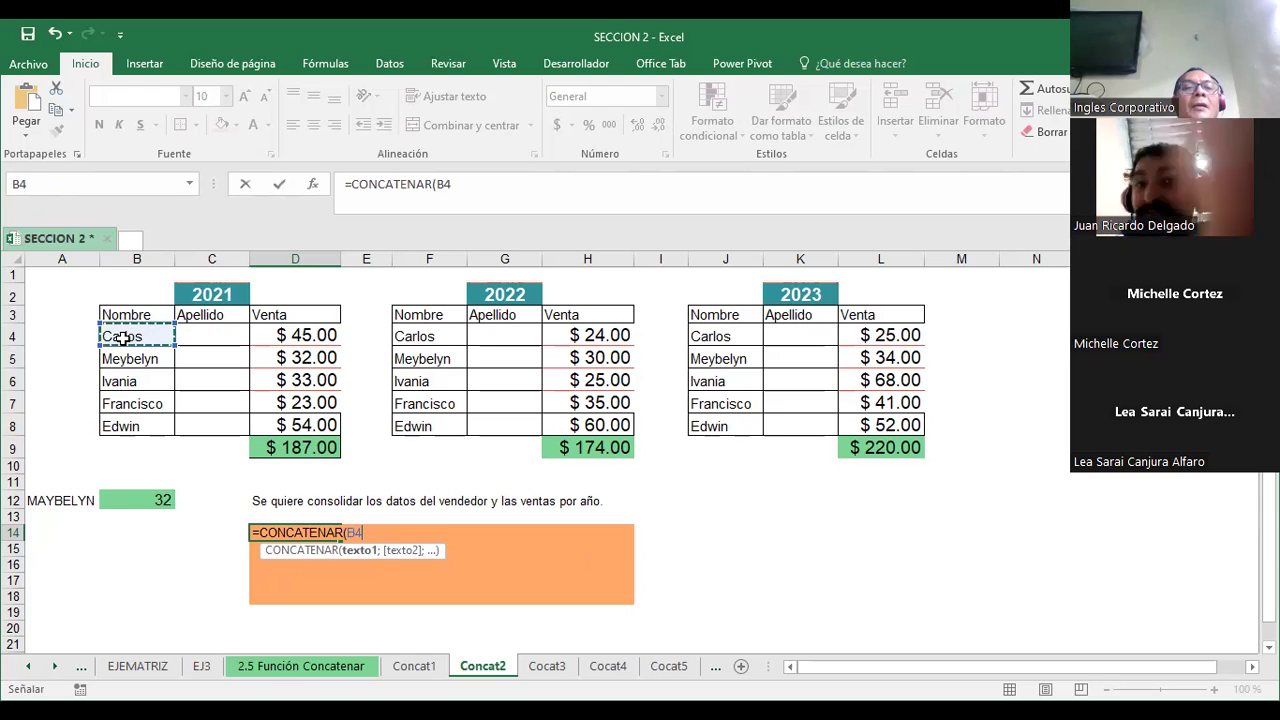
pyautogui.write(';')
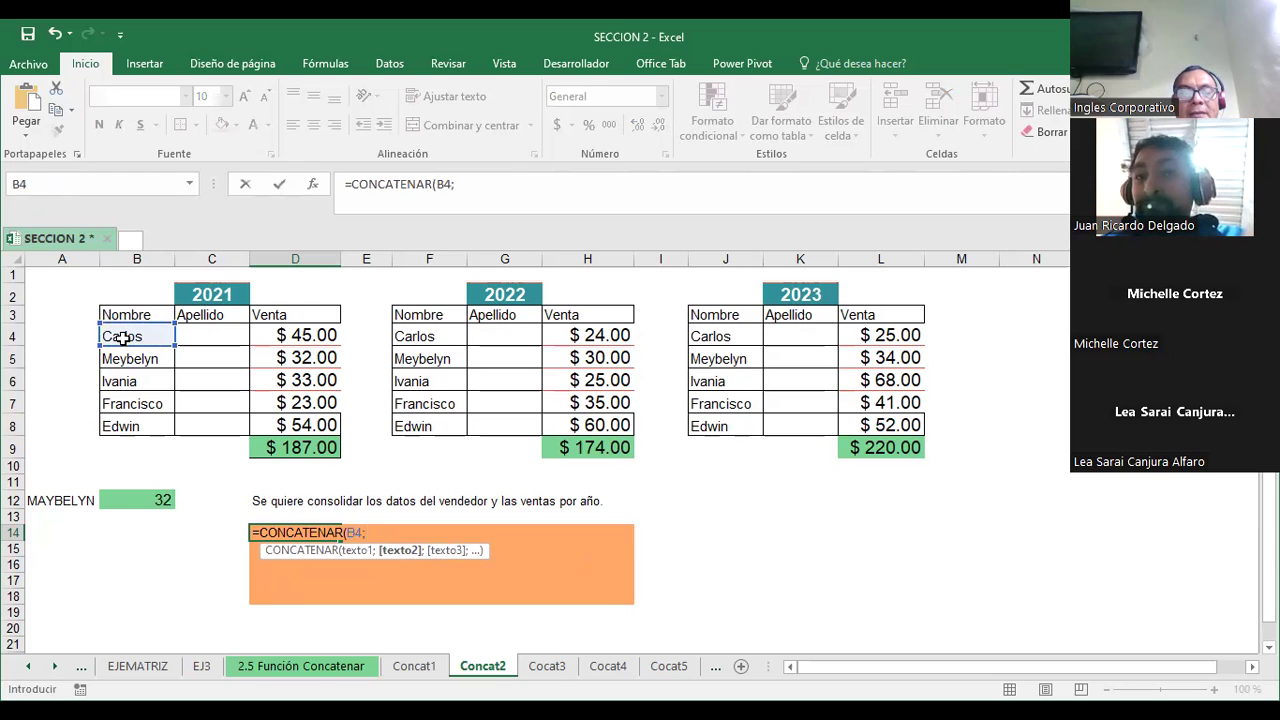
pyautogui.write('"')
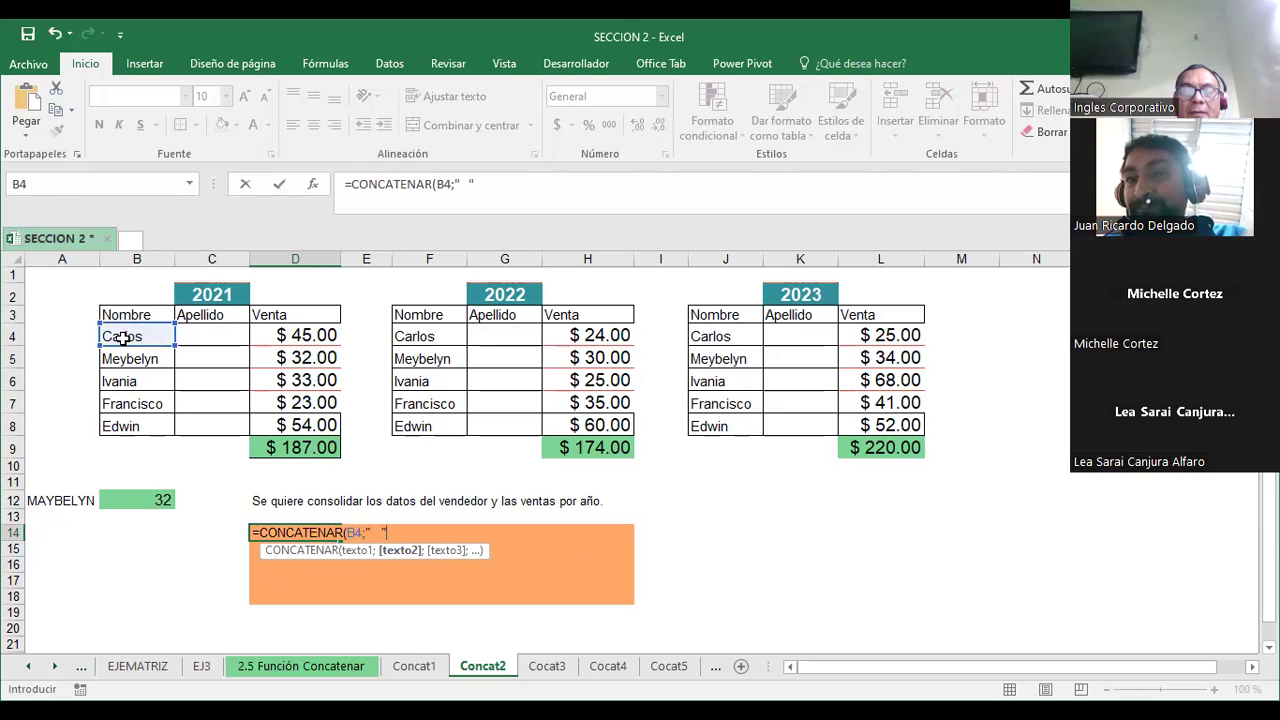
pyautogui.write(';')
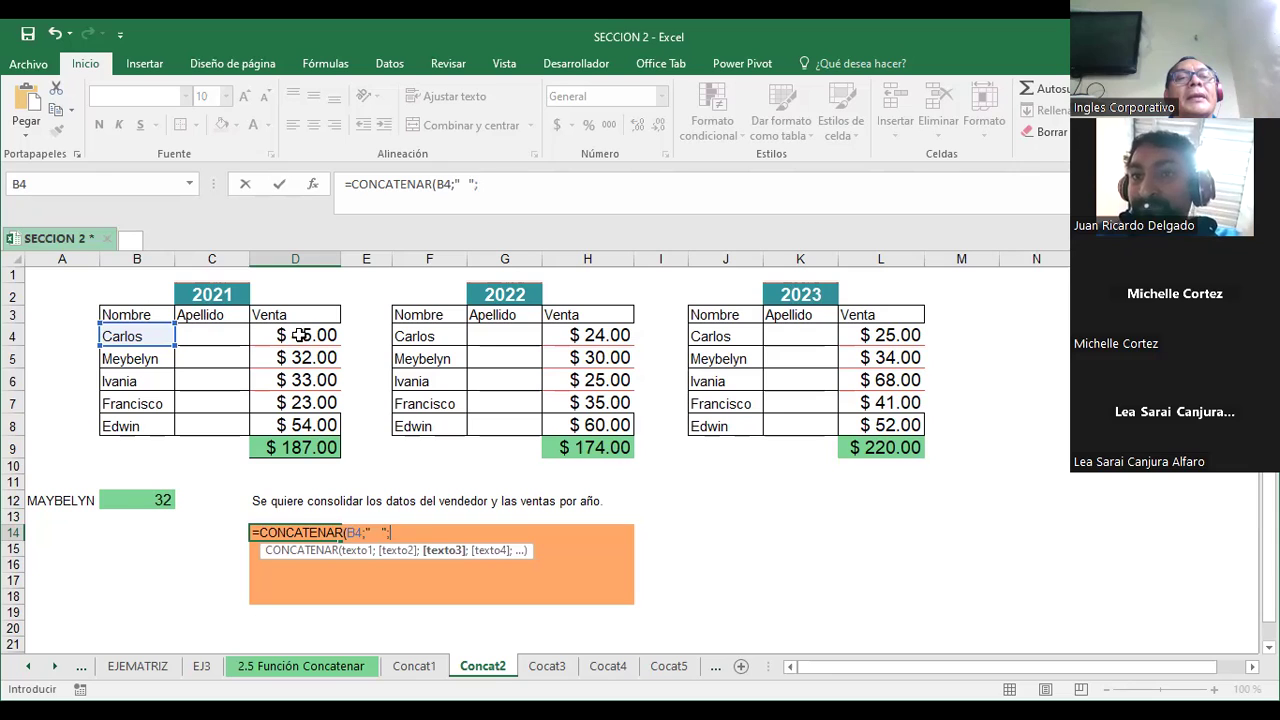
pyautogui.click(297, 335)
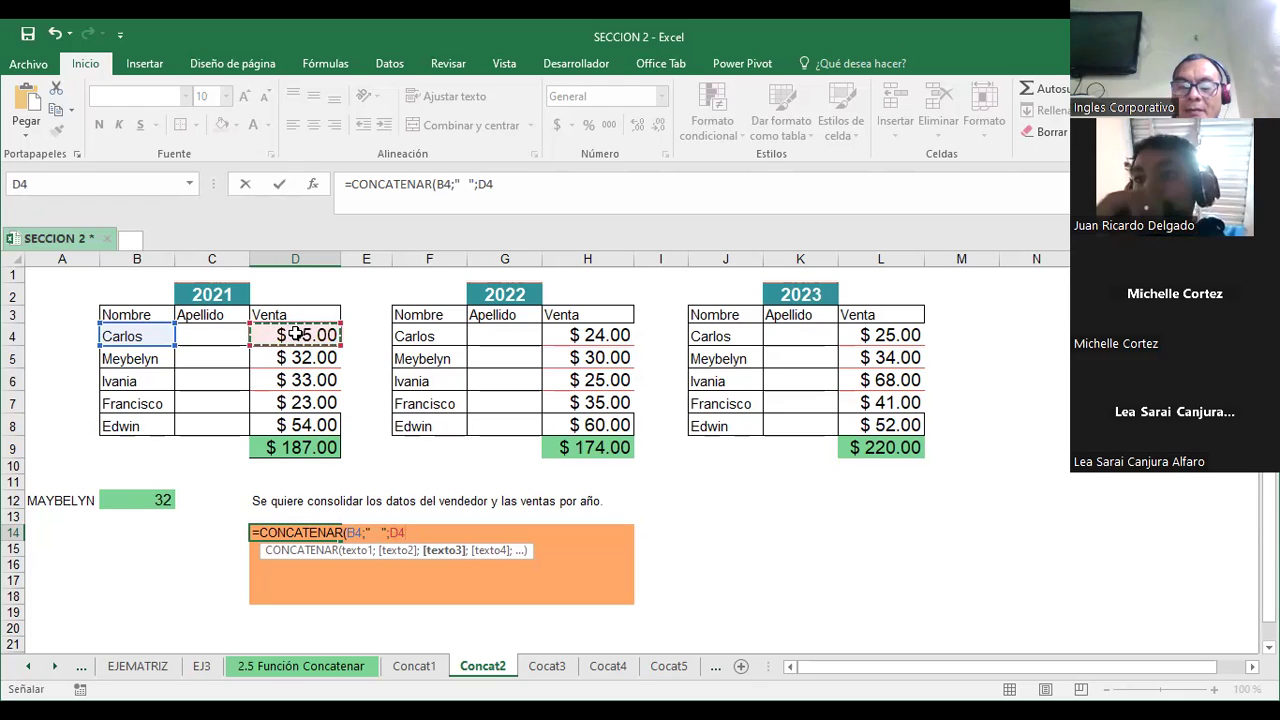
# Step: Append space-separated H4 and L4 and commit, so D14 shows Carlos 45 24 25
pyautogui.write(';')
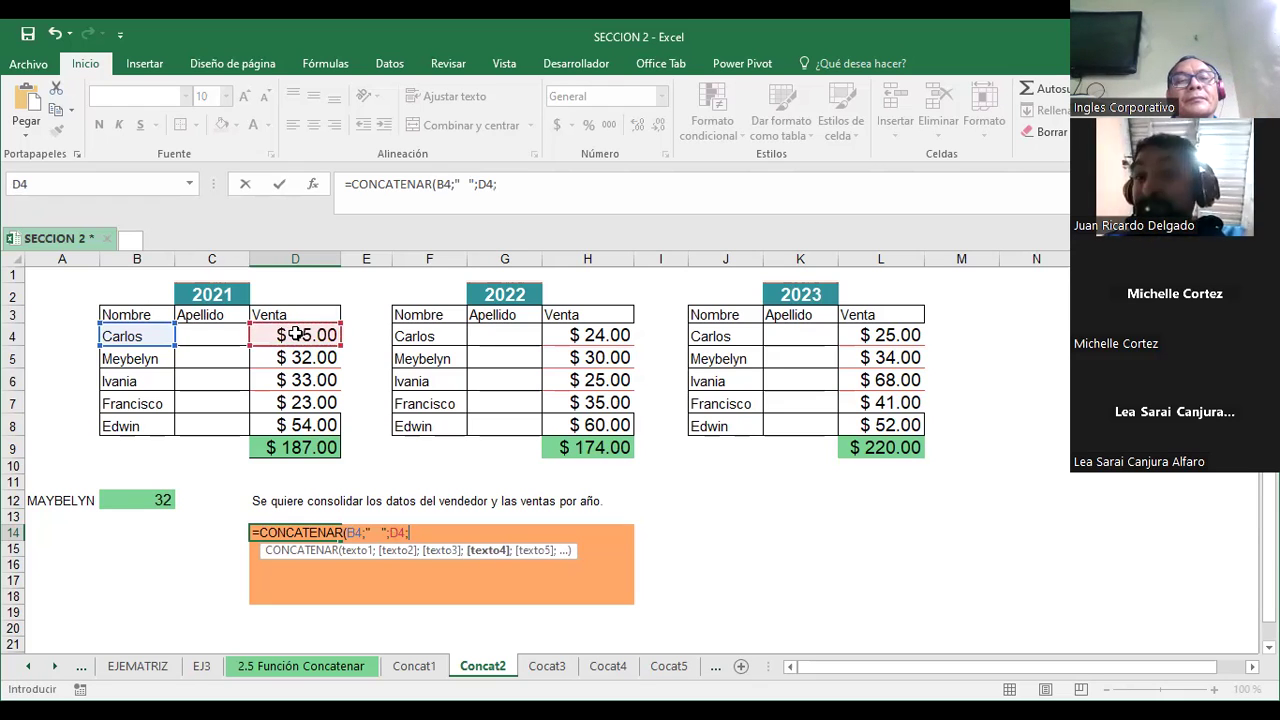
pyautogui.write('"')
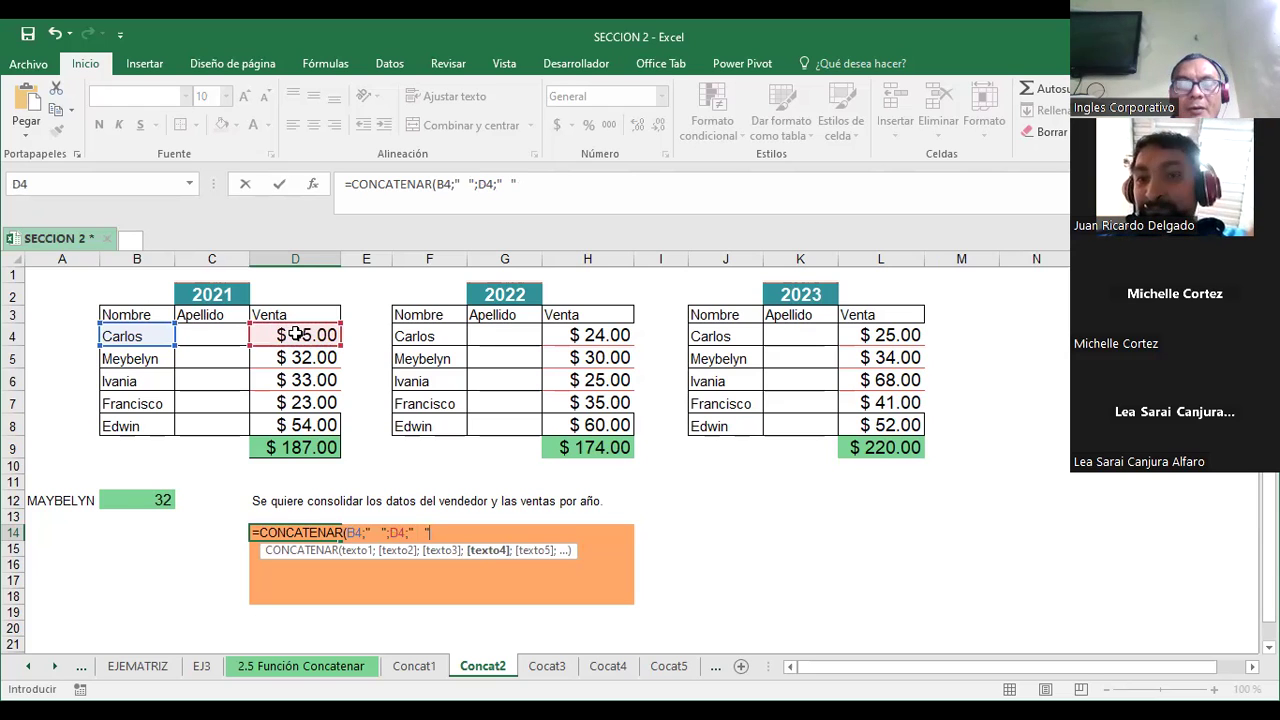
pyautogui.write(';')
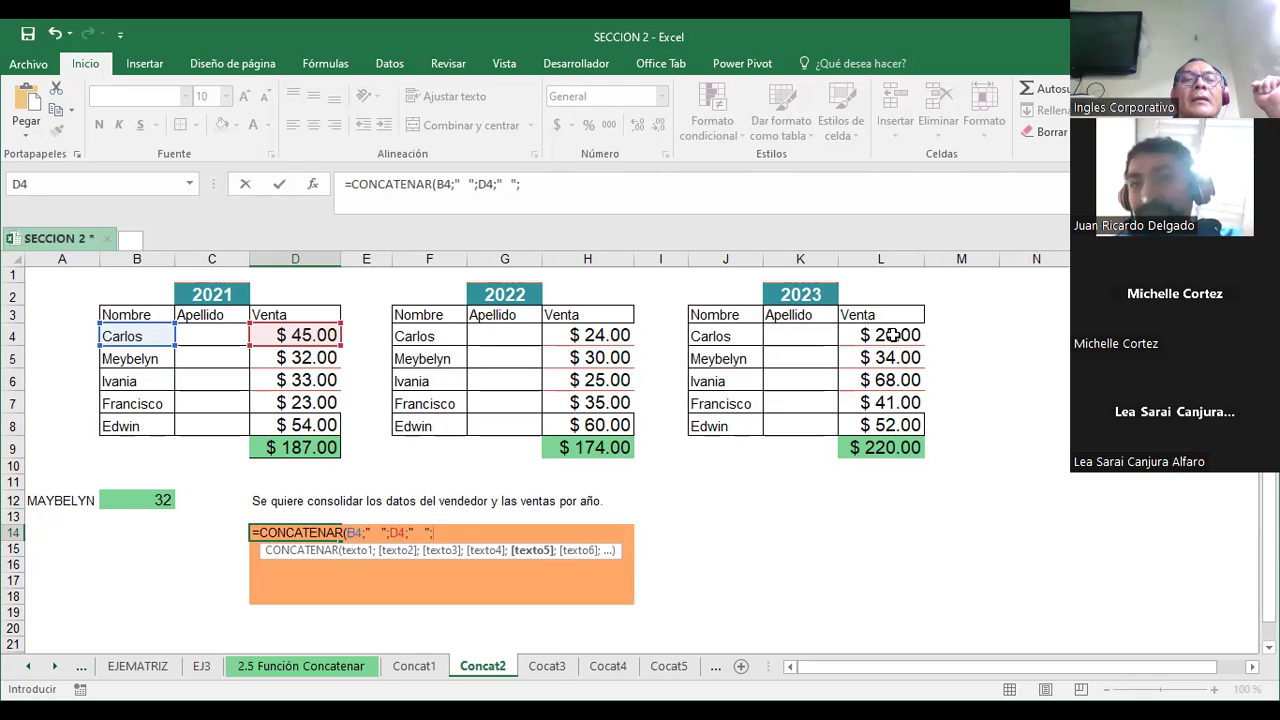
pyautogui.click(589, 338)
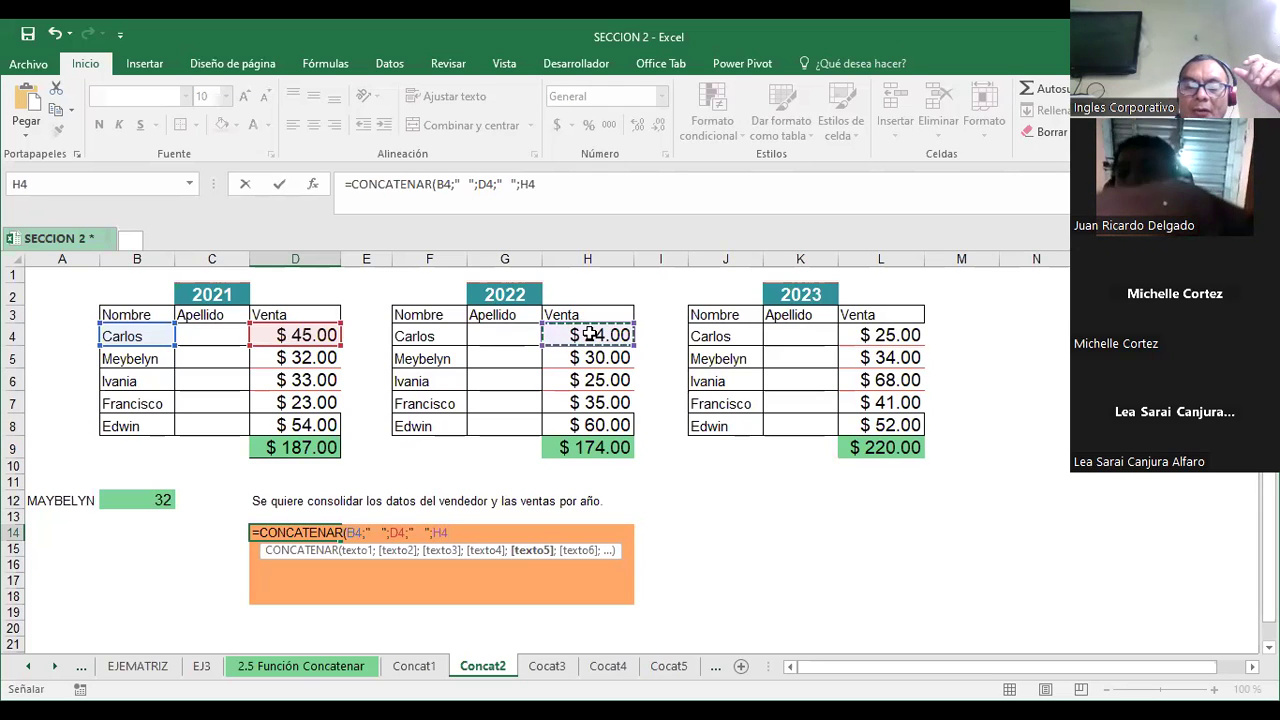
pyautogui.write(';')
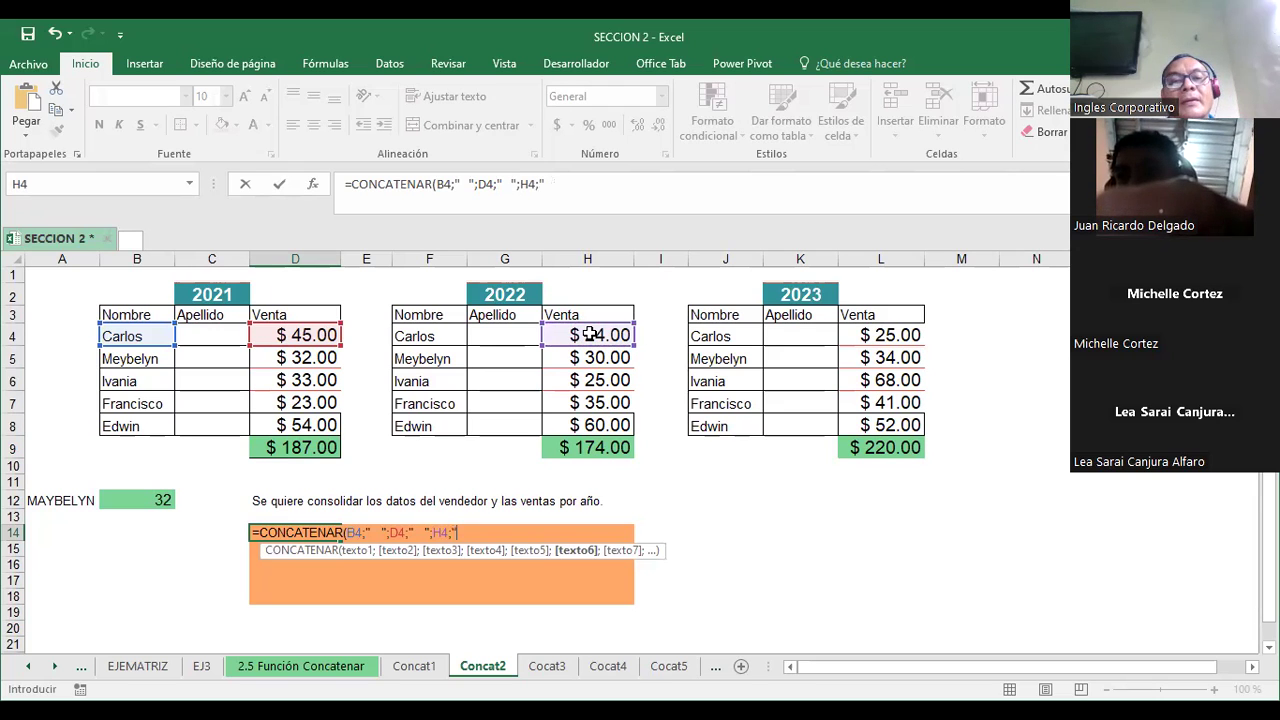
pyautogui.write('"')
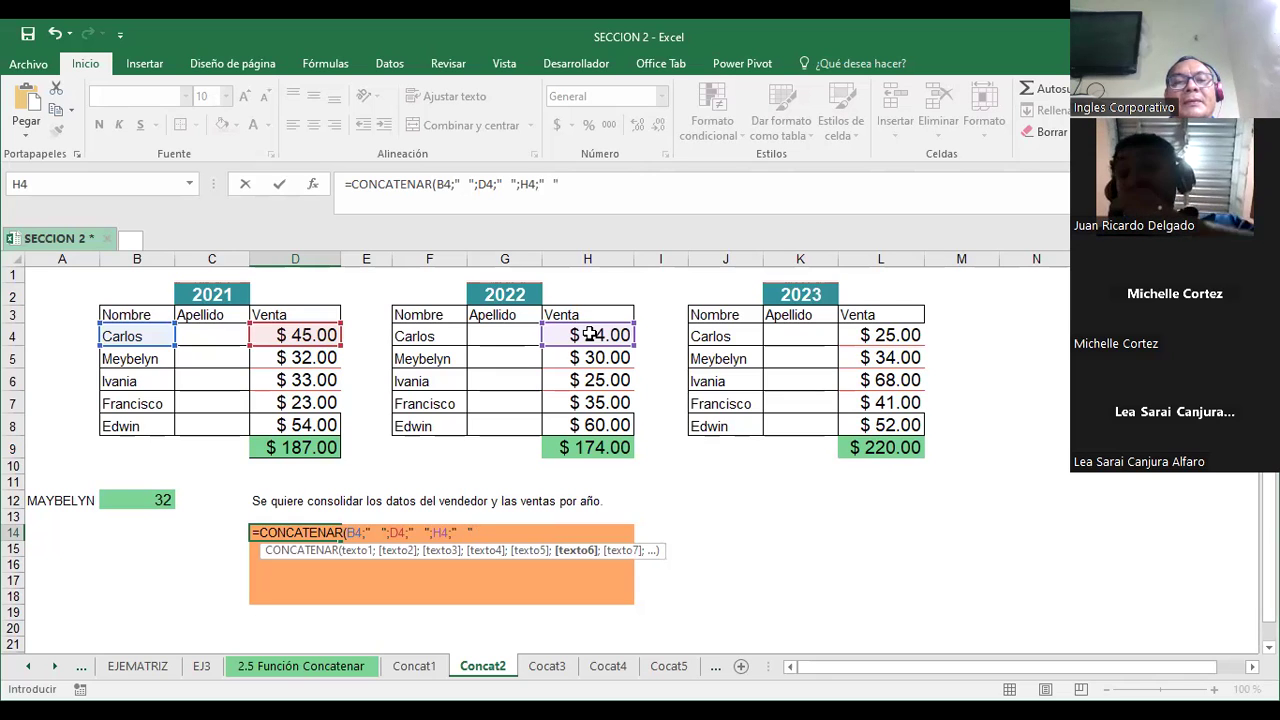
pyautogui.write(';')
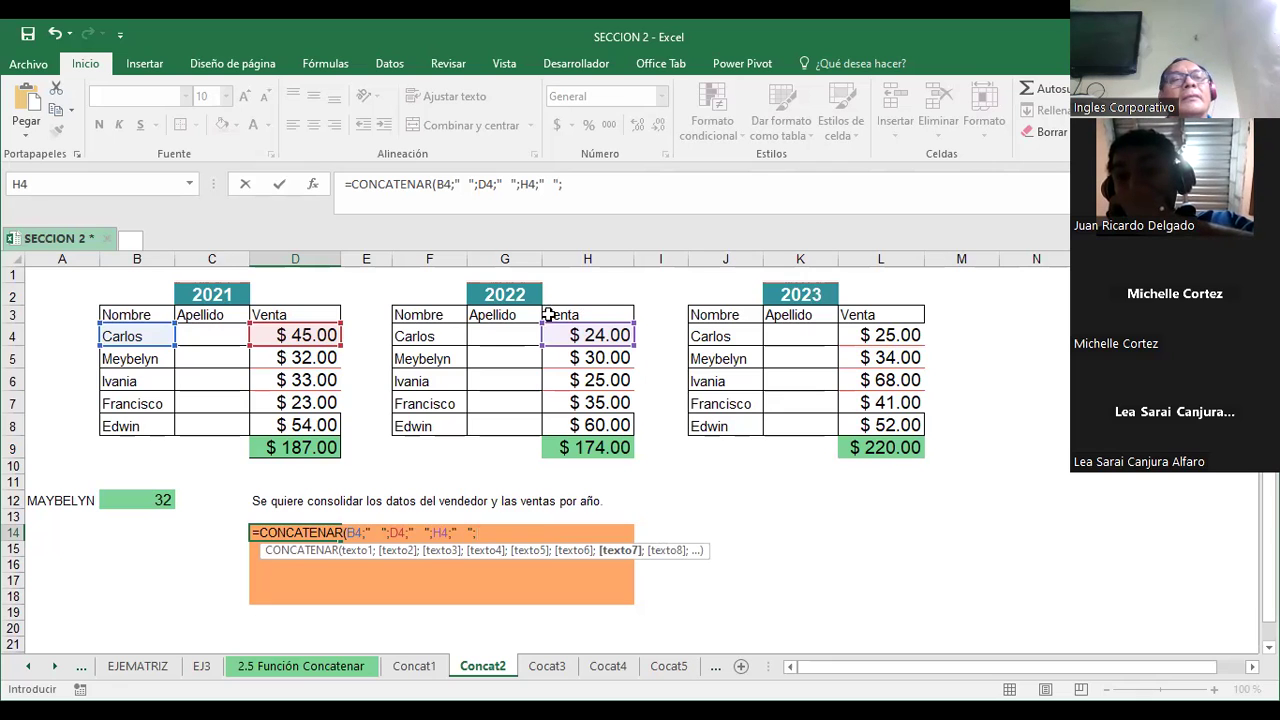
pyautogui.click(882, 338)
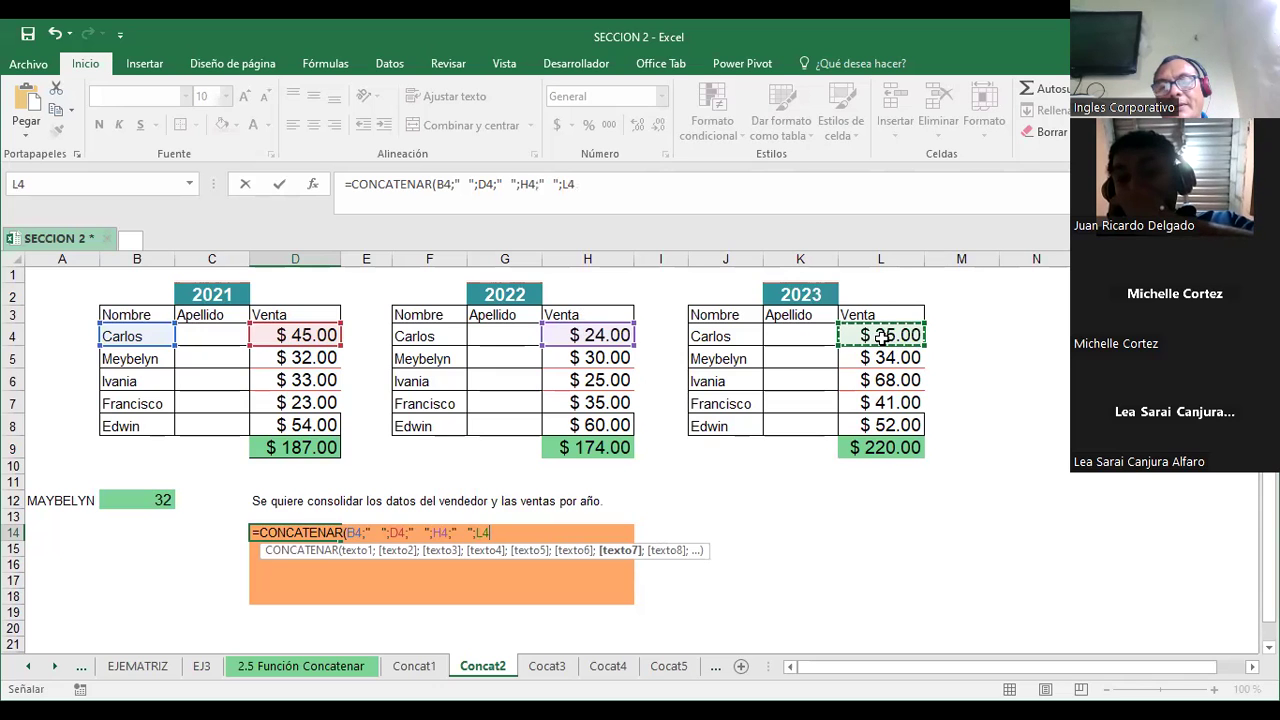
pyautogui.press('Return')
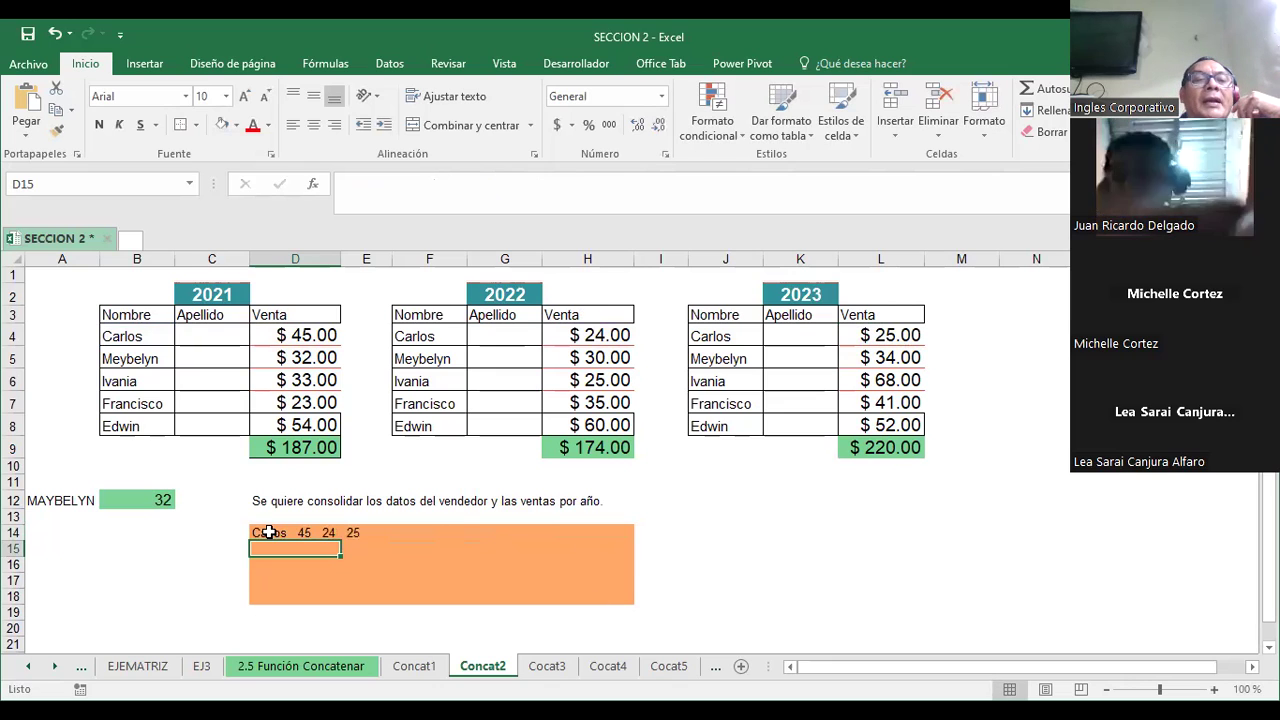
# Step: Enlarge the D14:E14 result text to 18 points
pyautogui.click(316, 532)
pyautogui.moveTo(316, 532); pyautogui.dragTo(375, 533)
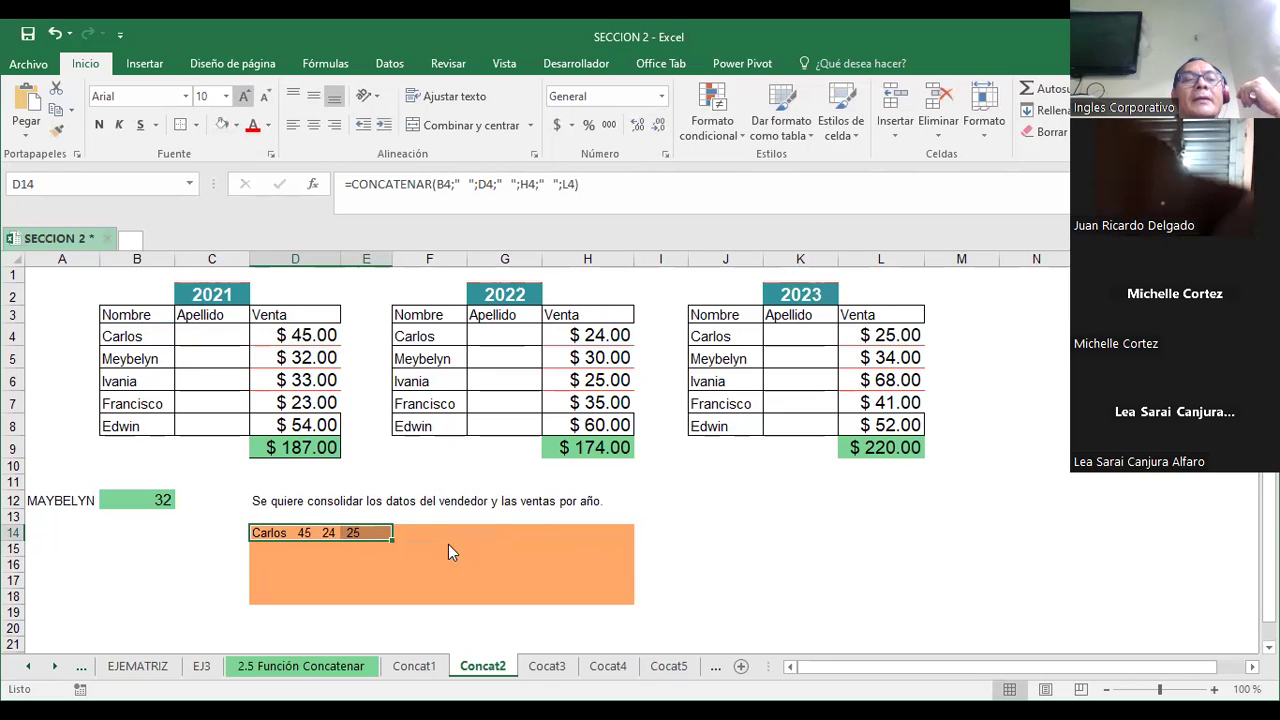
pyautogui.hotkey('ctrl', 'shift', '>')
pyautogui.hotkey('ctrl', 'shift', '>')
pyautogui.hotkey('ctrl', 'shift', '>')
pyautogui.click(724, 538)
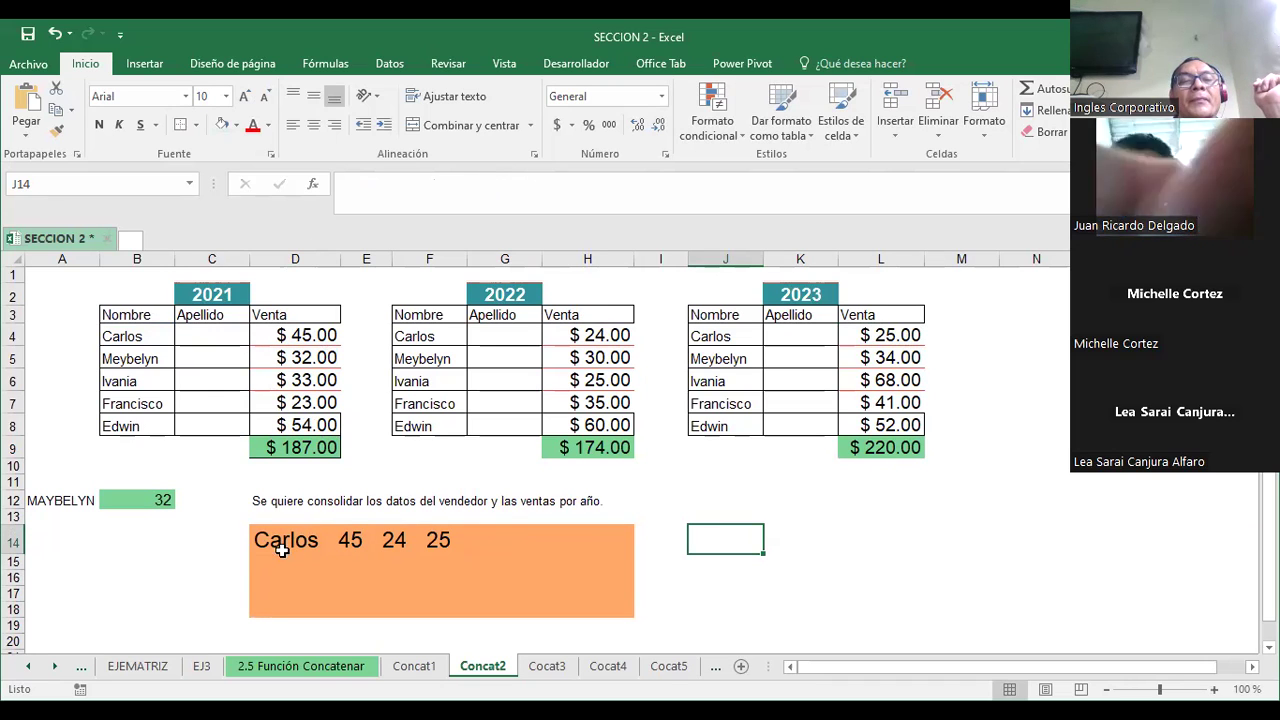
pyautogui.click(351, 519)
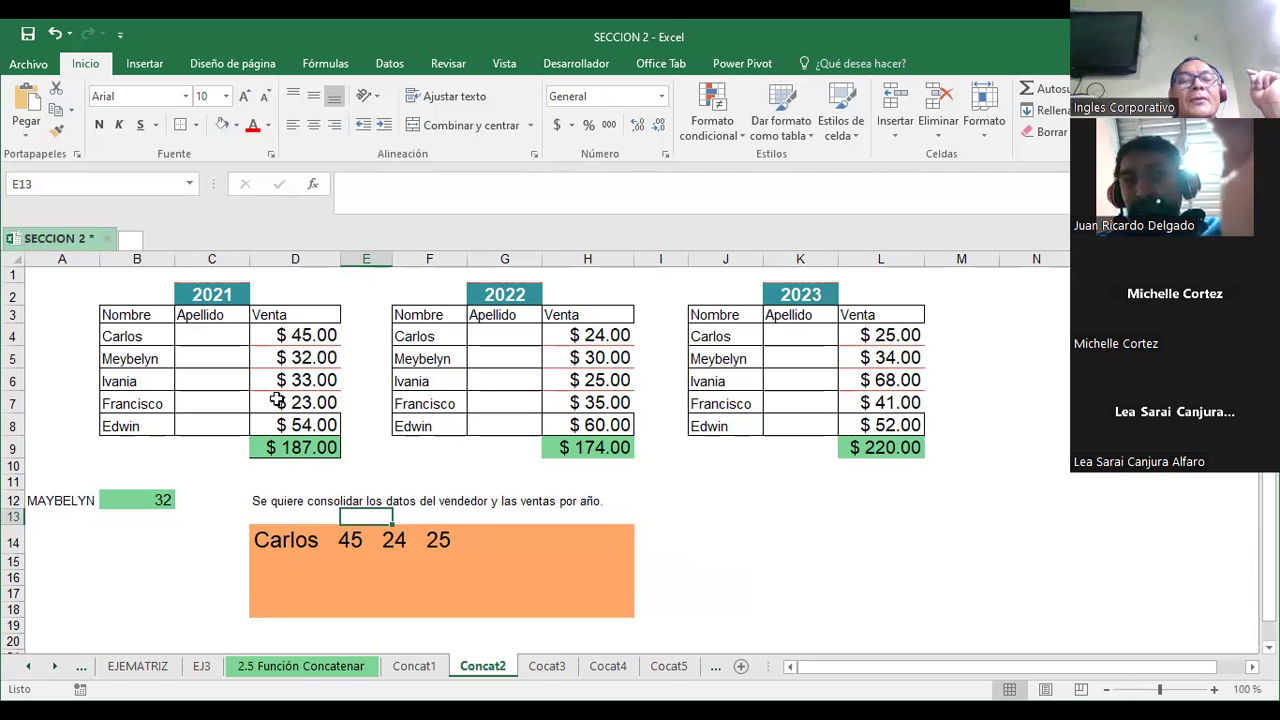
pyautogui.click(268, 540)
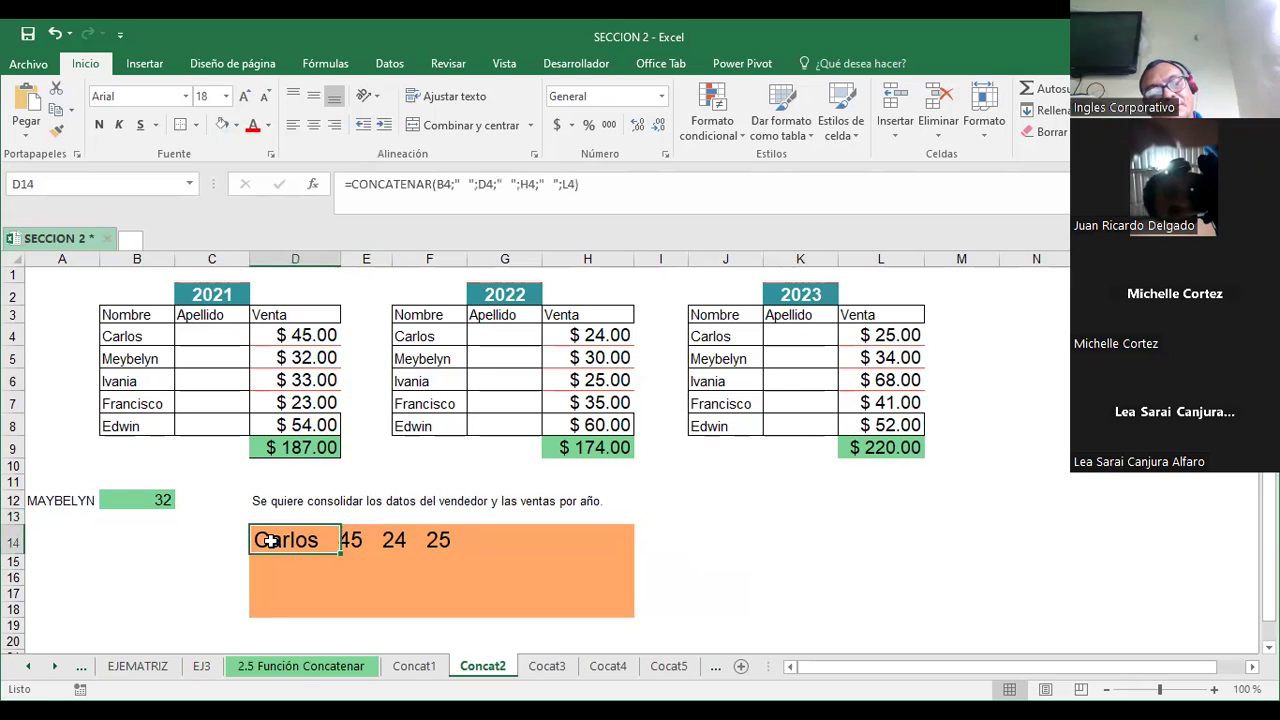
# Step: Insert an extra semicolon after the first " " separator in D14's formula
pyautogui.doubleClick(270, 541)
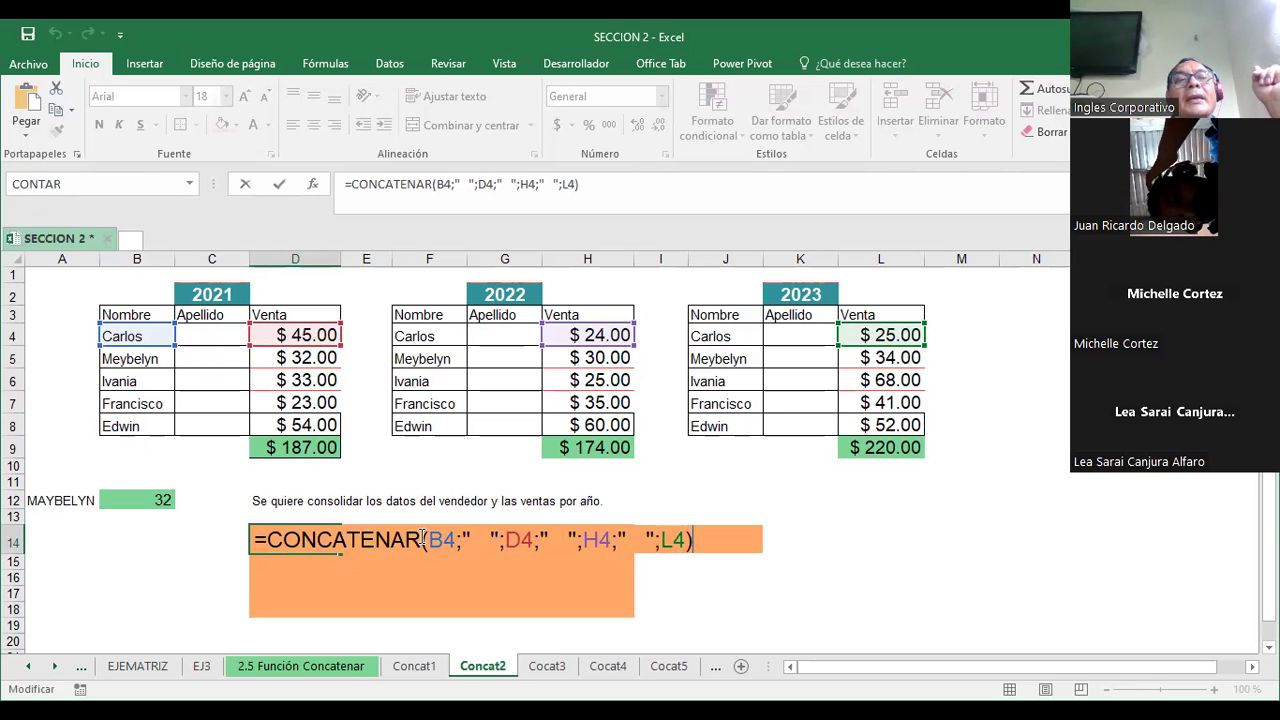
pyautogui.click(497, 538)
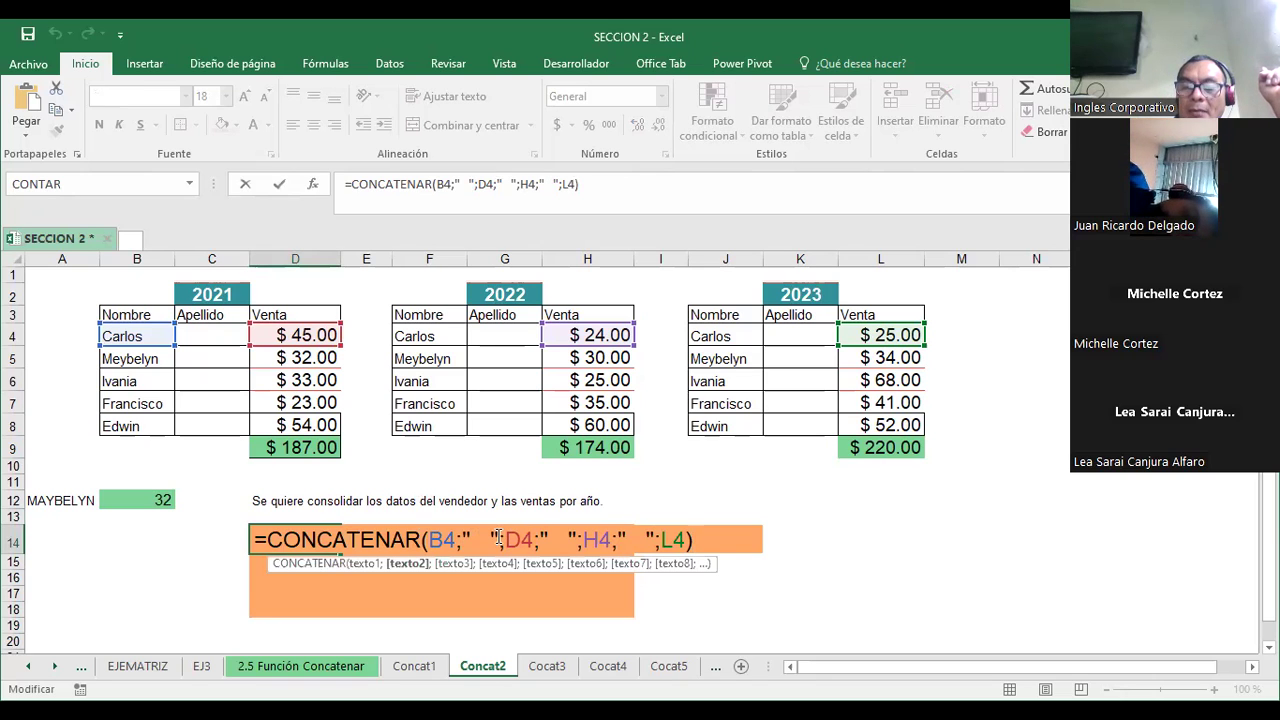
pyautogui.write(';')
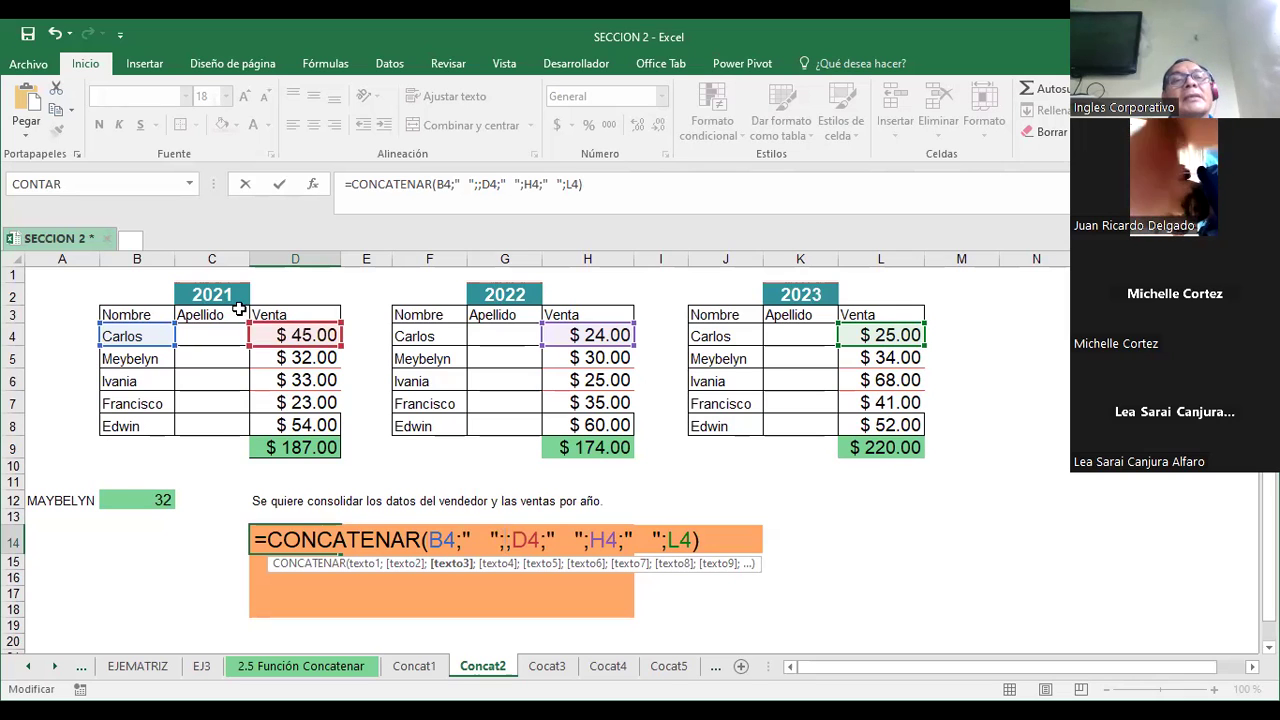
# Step: Add the 2021 header C2 with a space separator, plus an extra semicolon before D4
pyautogui.click(213, 300)
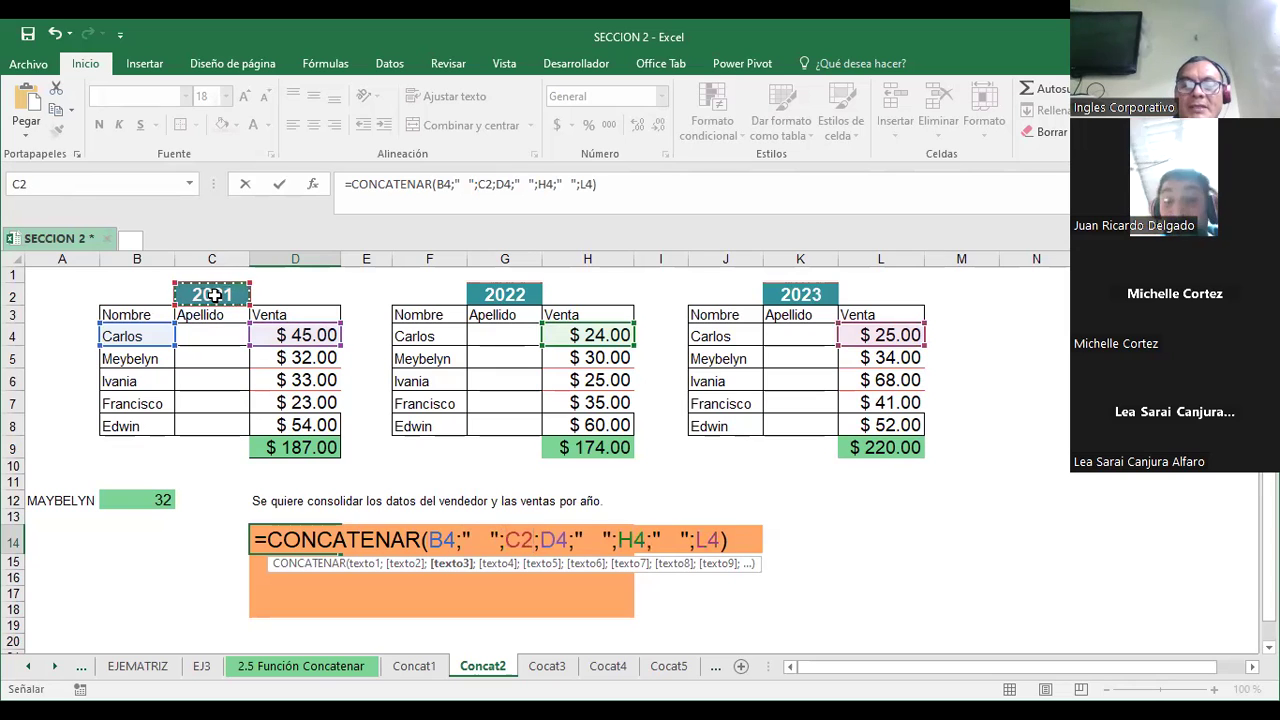
pyautogui.write(';')
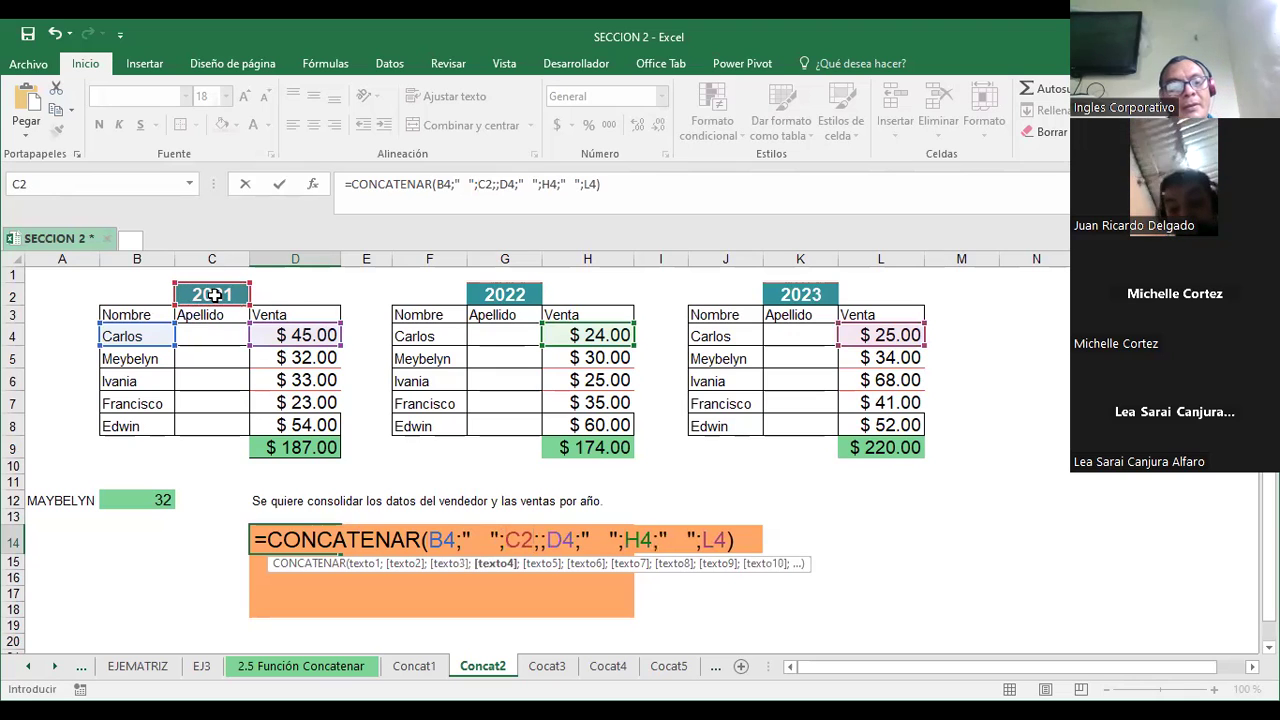
pyautogui.write('"  ')
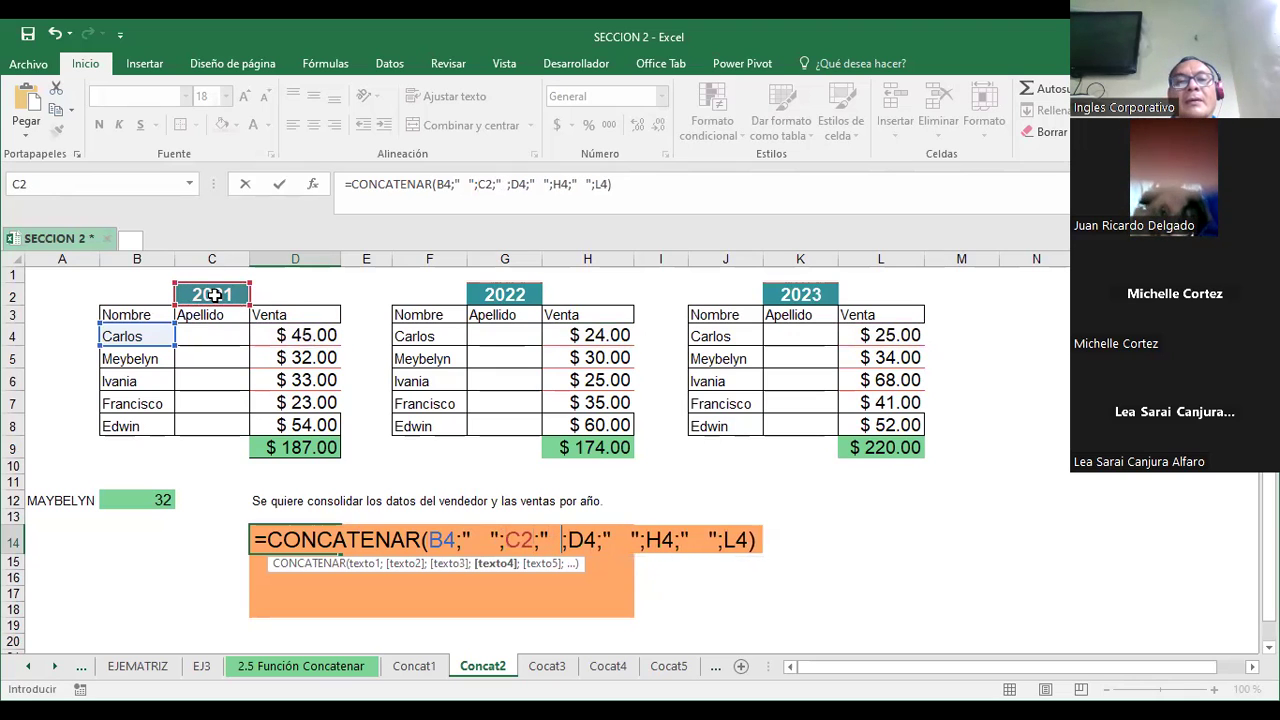
pyautogui.write('"')
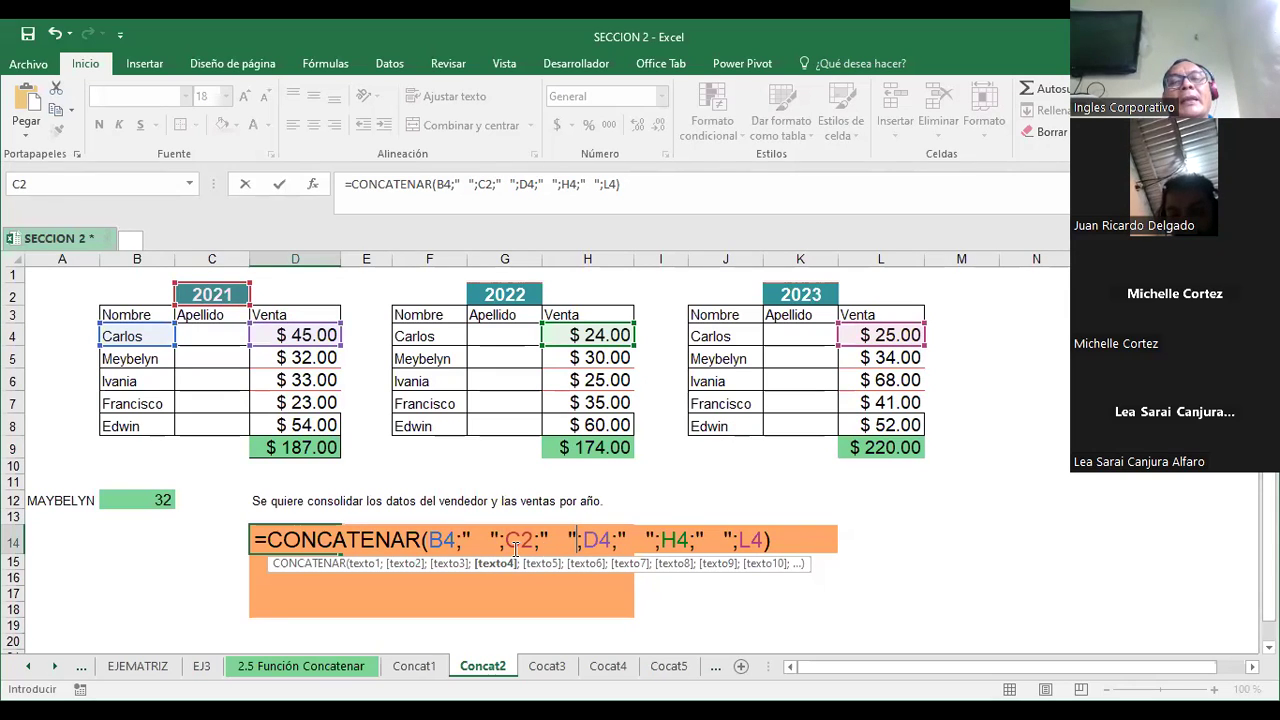
pyautogui.click(577, 540)
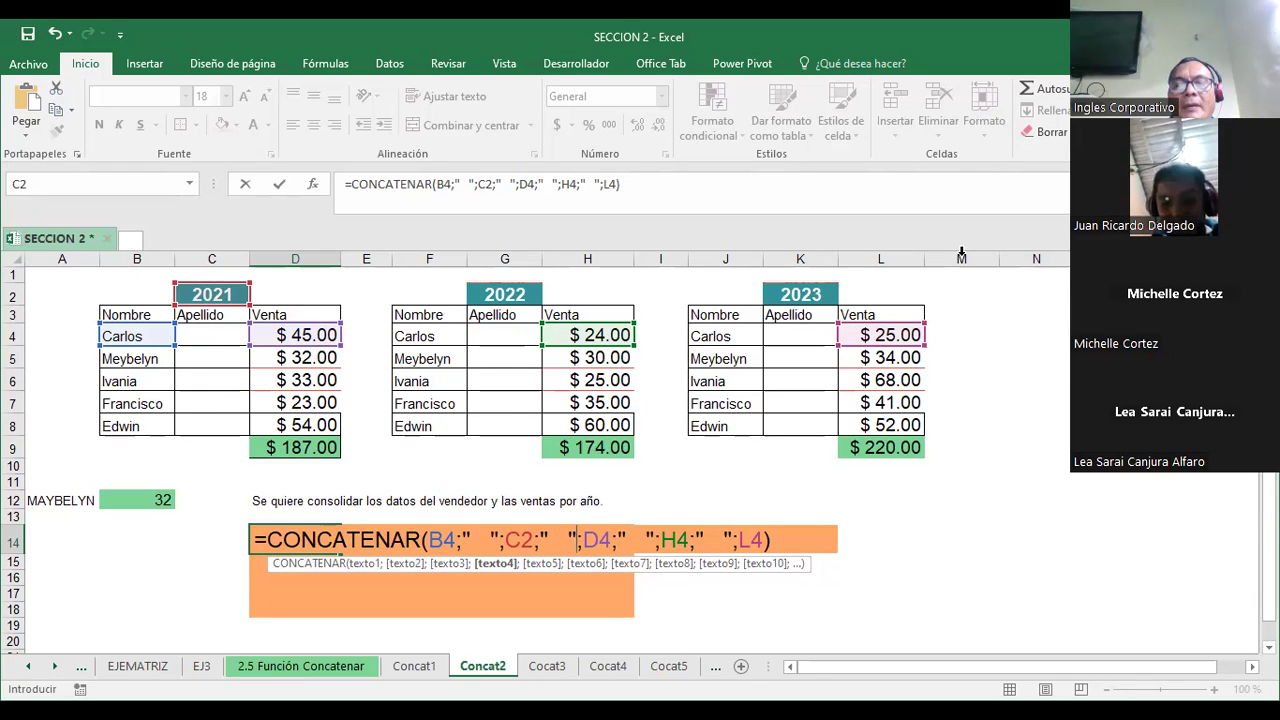
pyautogui.write(';')
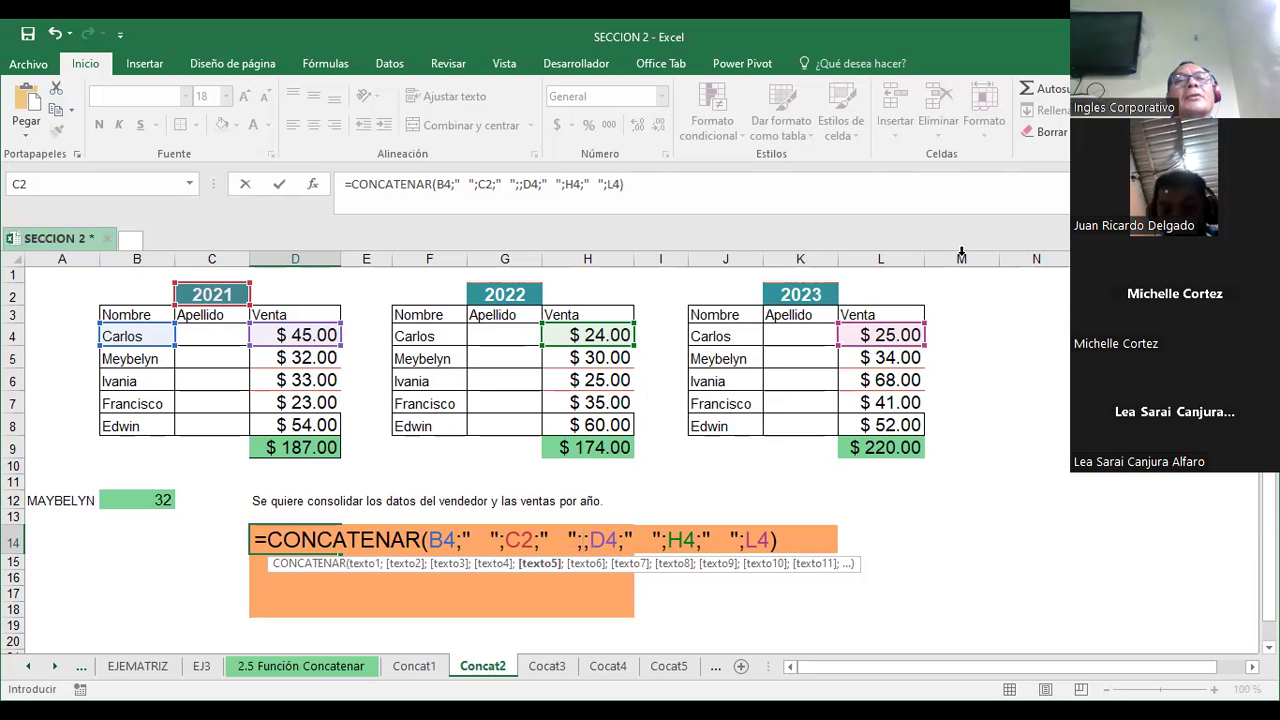
# Step: Insert the 2022 and 2023 year cells G2 and K2 into the D14 formula, with space separators
pyautogui.click(506, 292)
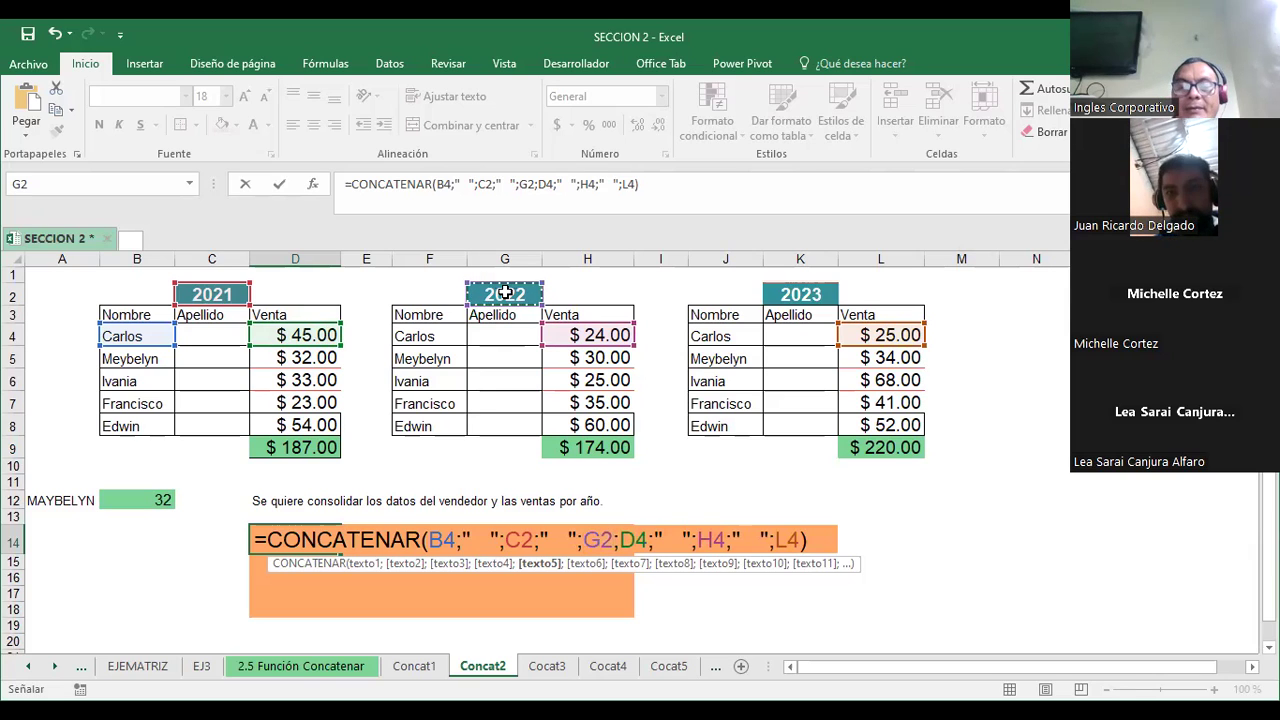
pyautogui.write(';')
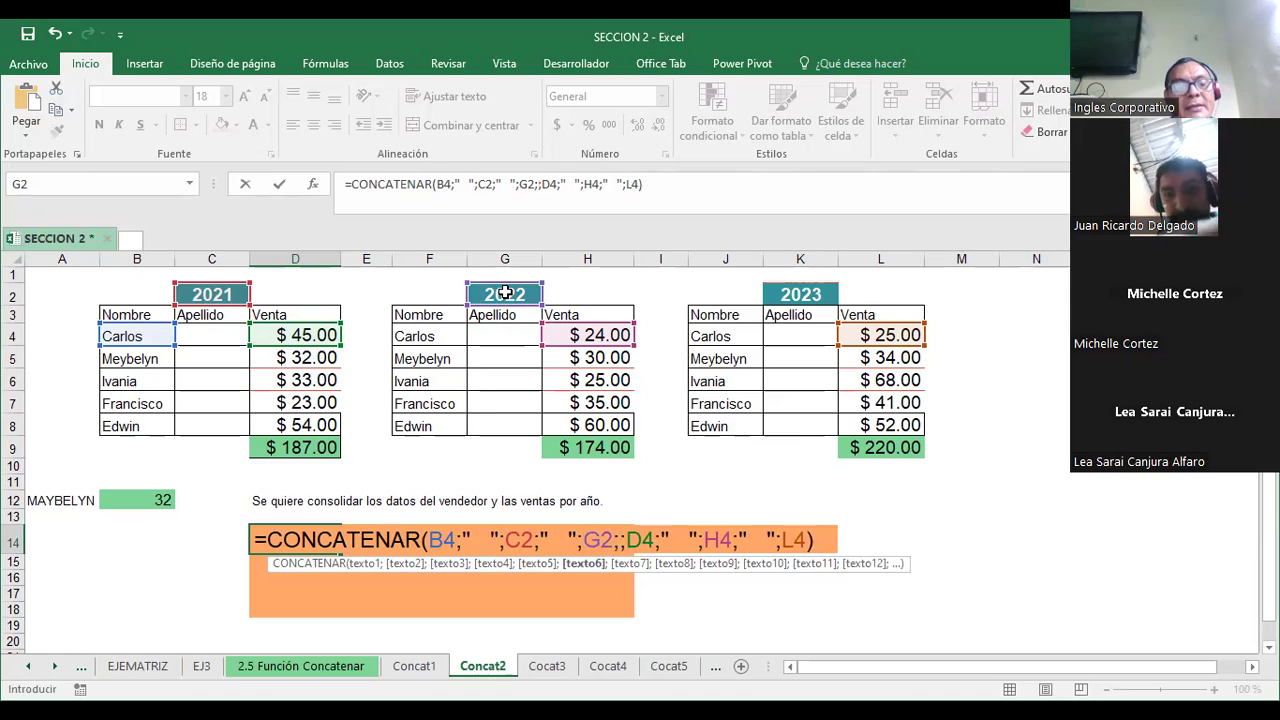
pyautogui.write('"  ')
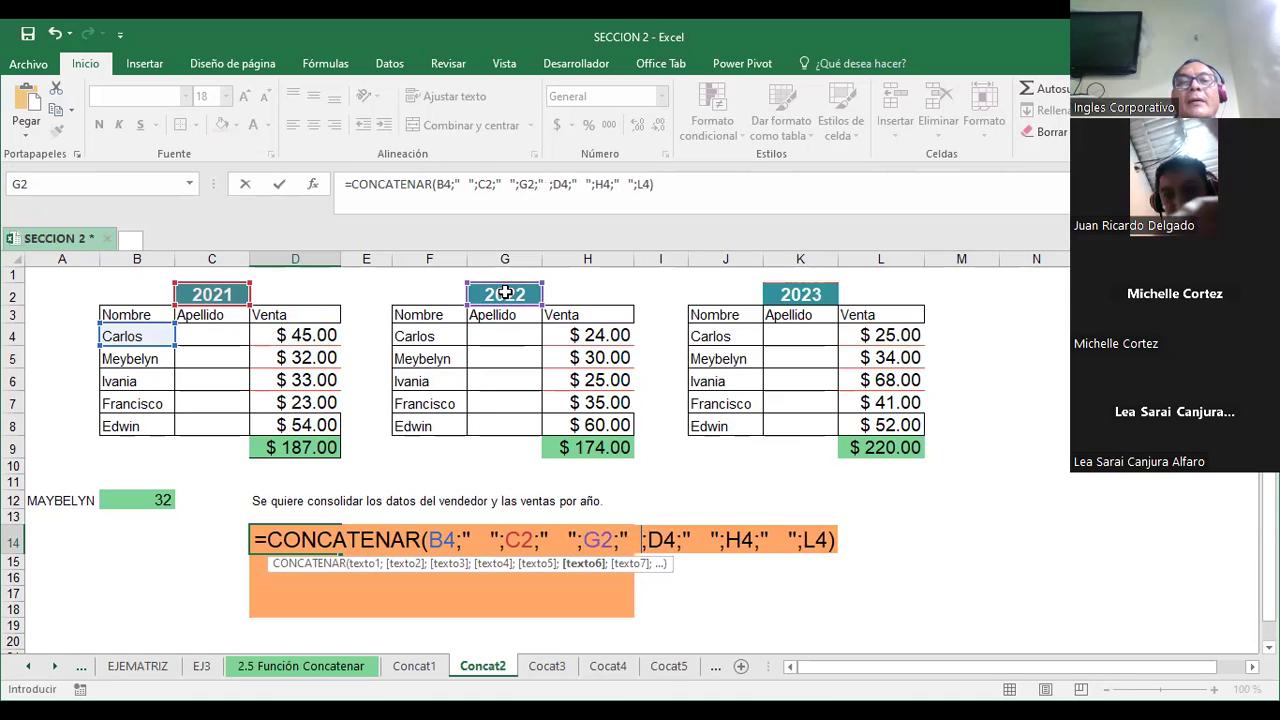
pyautogui.write('"')
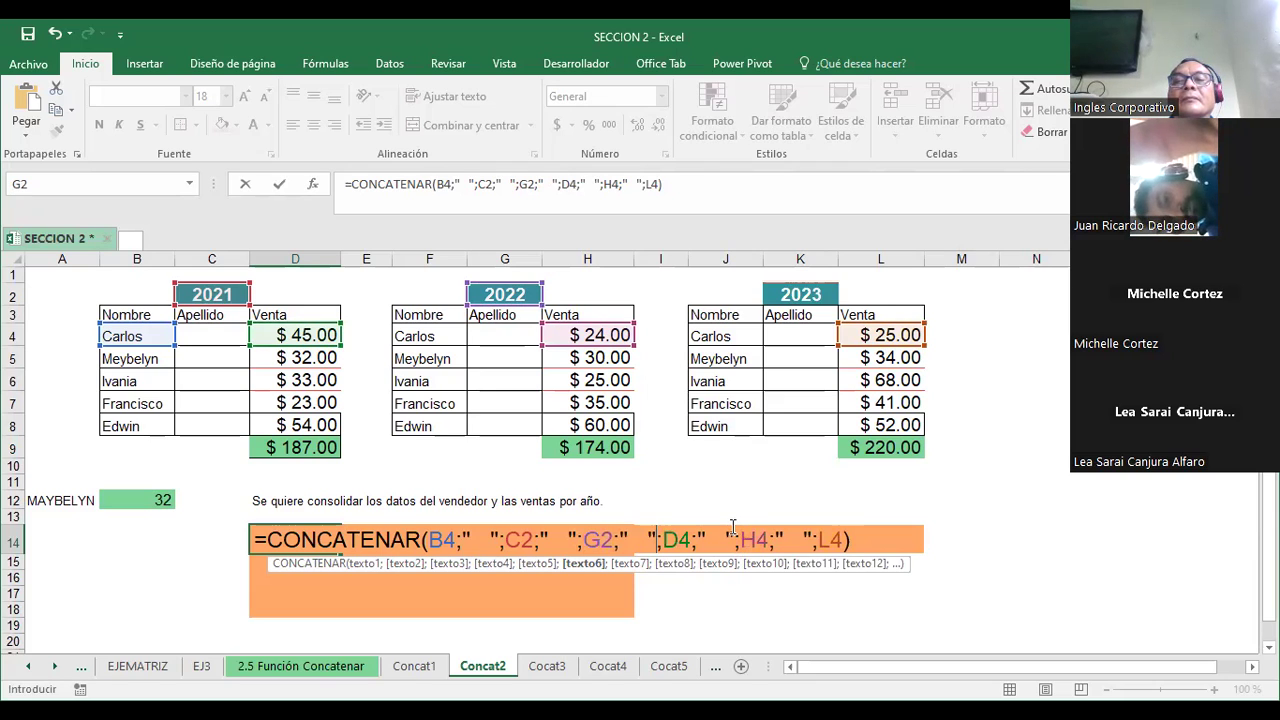
pyautogui.click(742, 537)
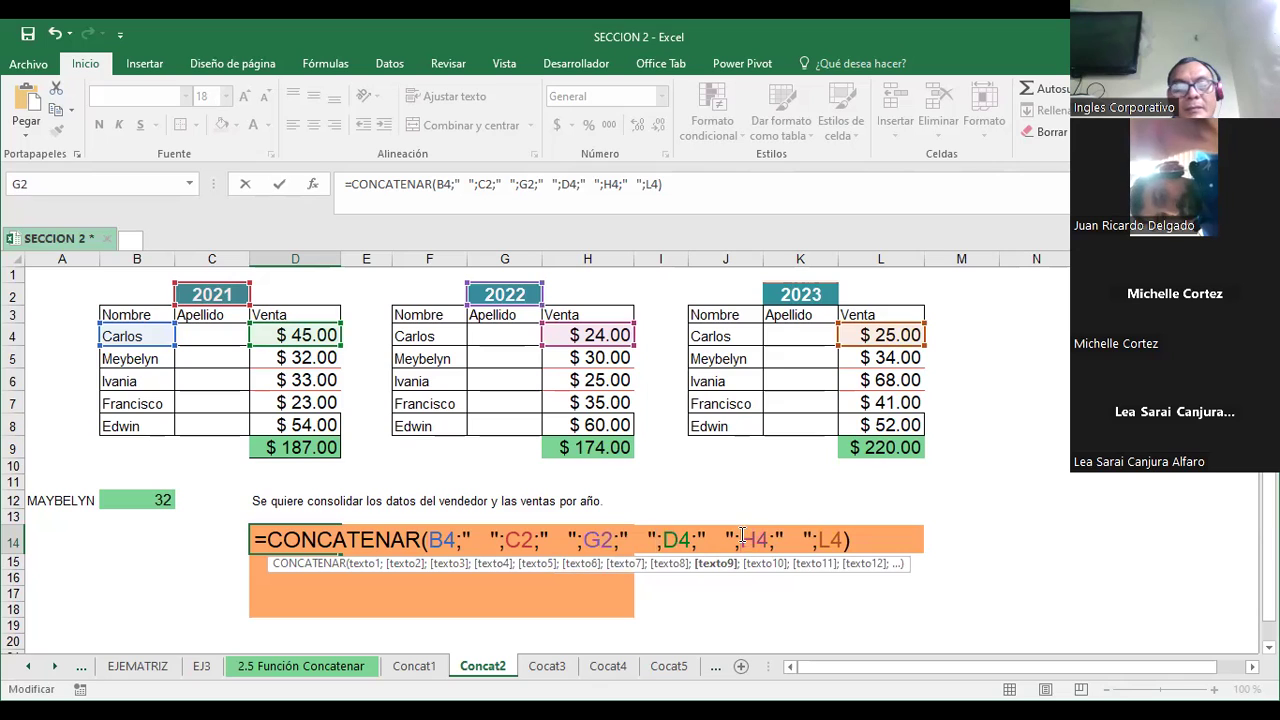
pyautogui.write('" ')
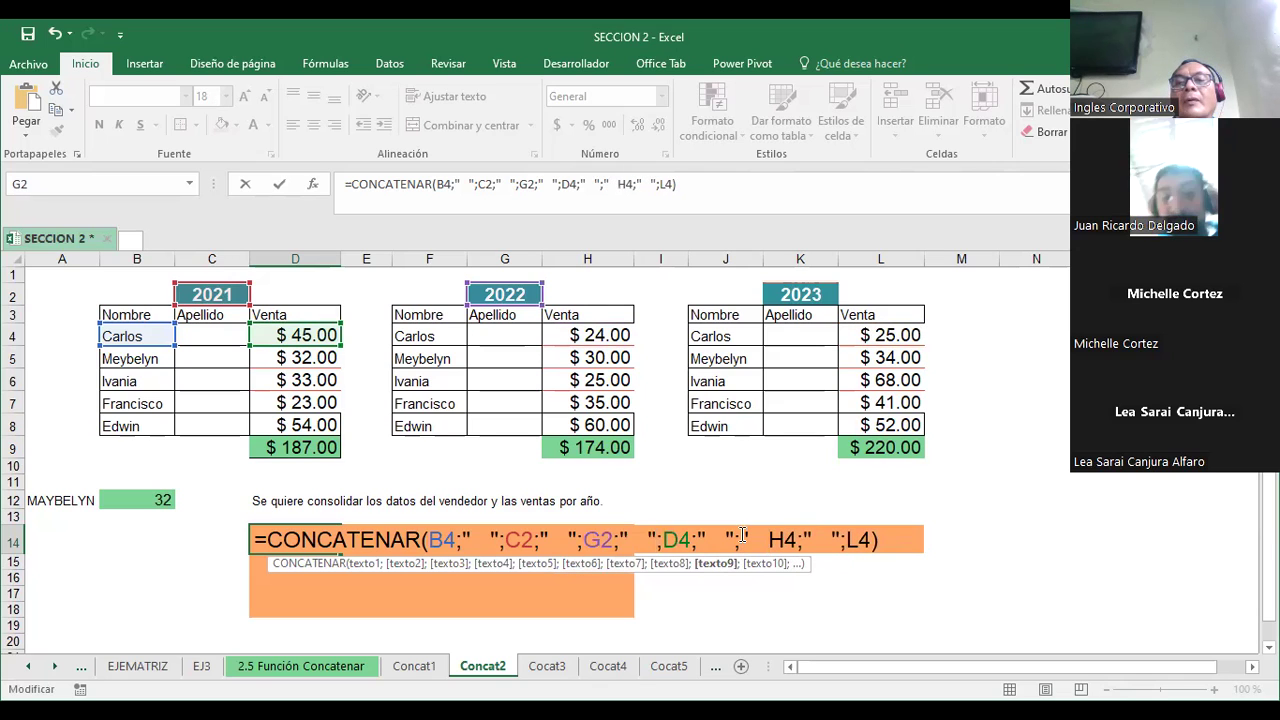
pyautogui.write('"')
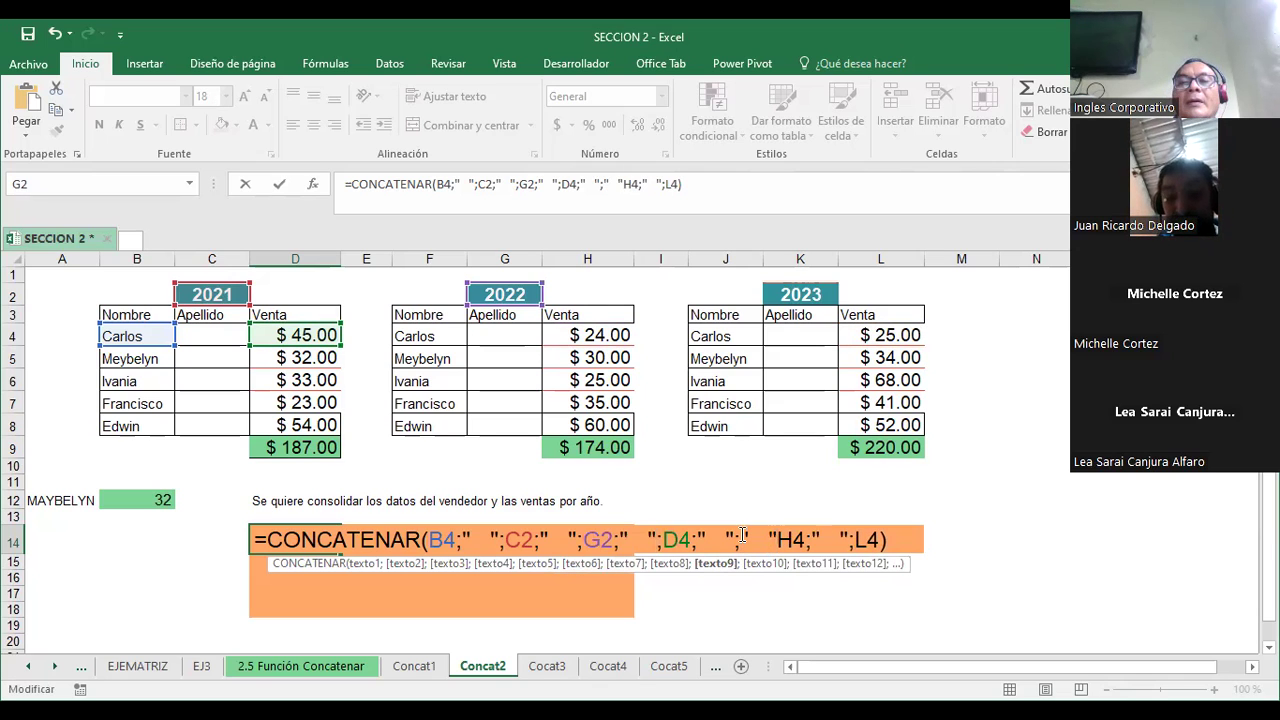
pyautogui.write(';')
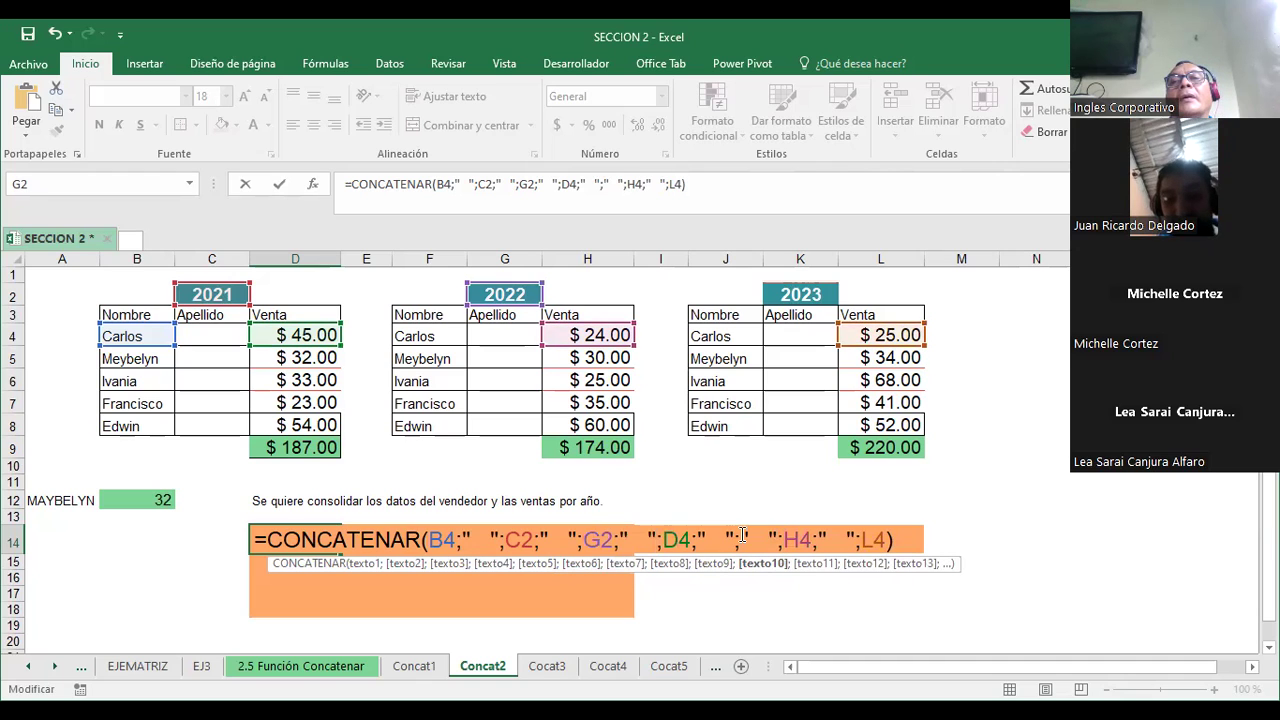
pyautogui.click(795, 293)
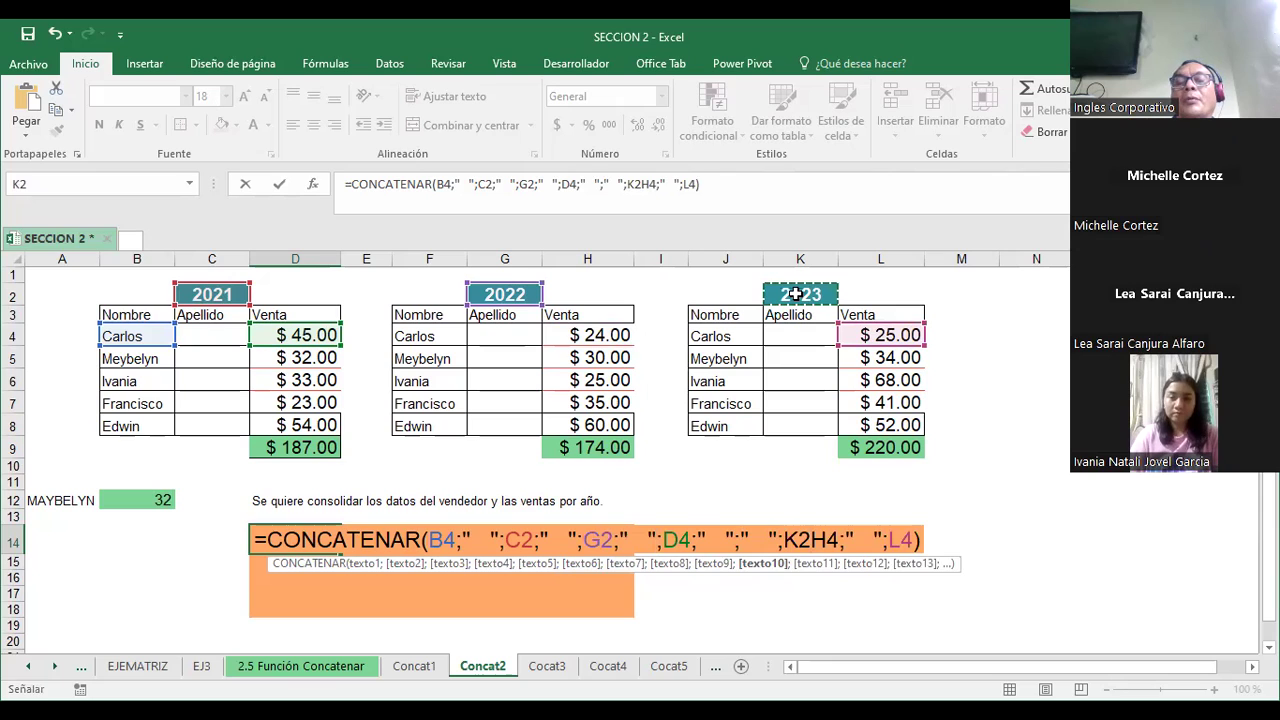
pyautogui.write(';')
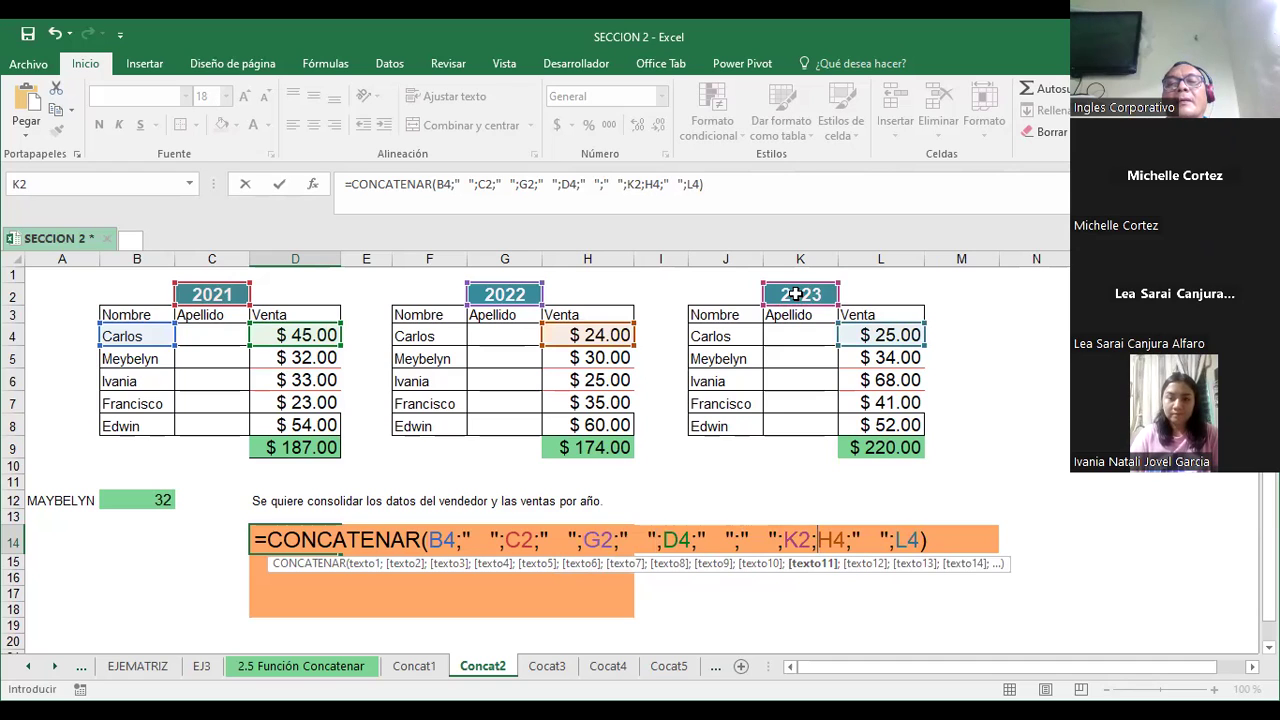
# Step: Commit the D14 formula, preview fill colours for D14:I18 without changing them, and reopen D14
pyautogui.press('Return')
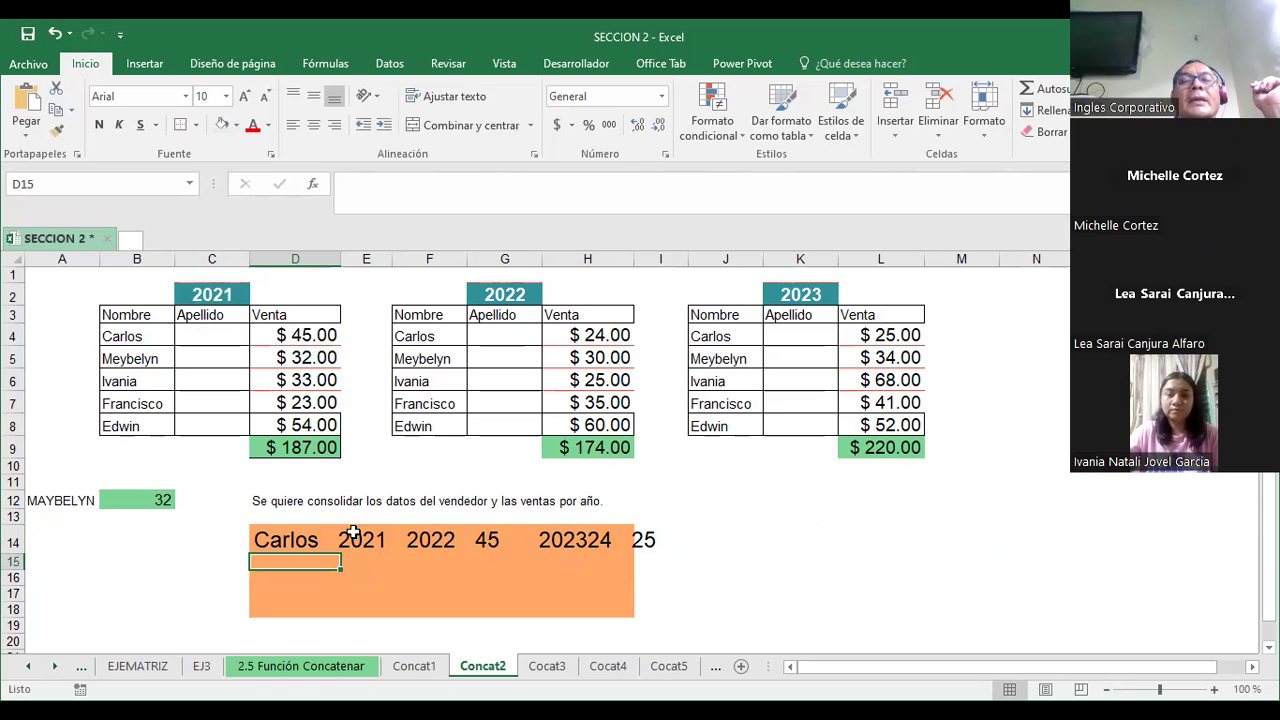
pyautogui.moveTo(268, 540); pyautogui.dragTo(674, 609)
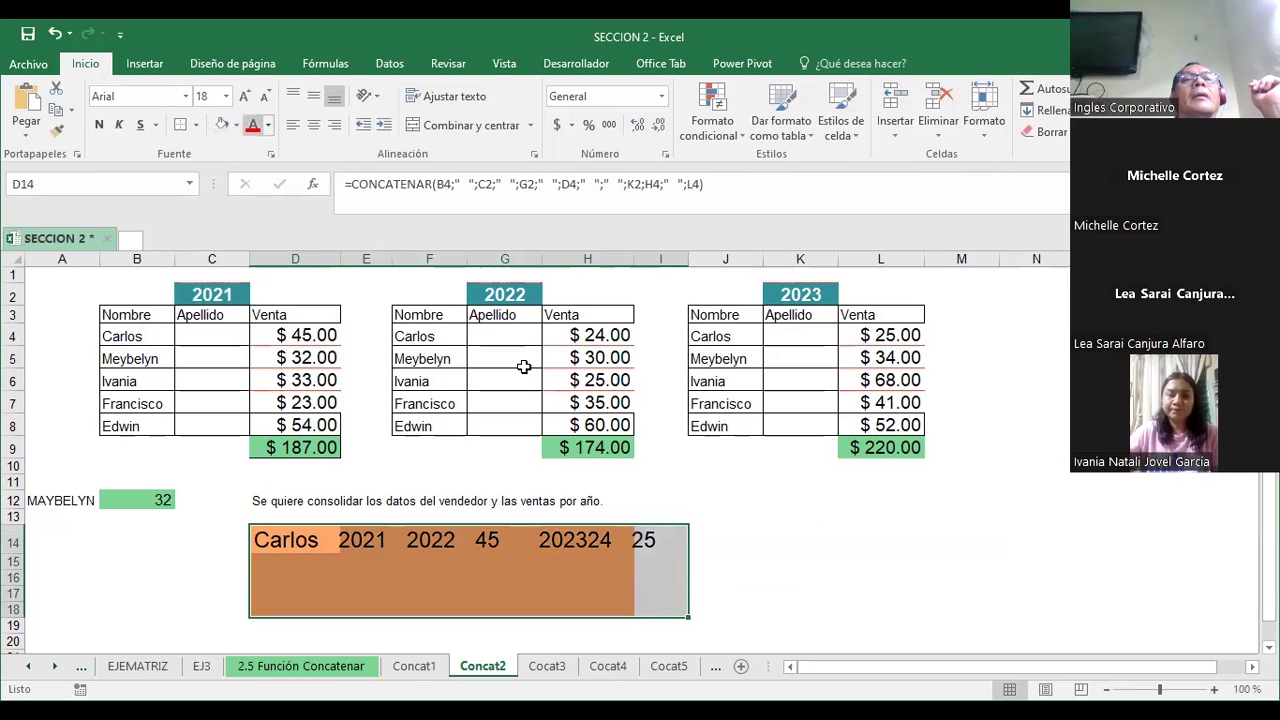
pyautogui.click(236, 125)
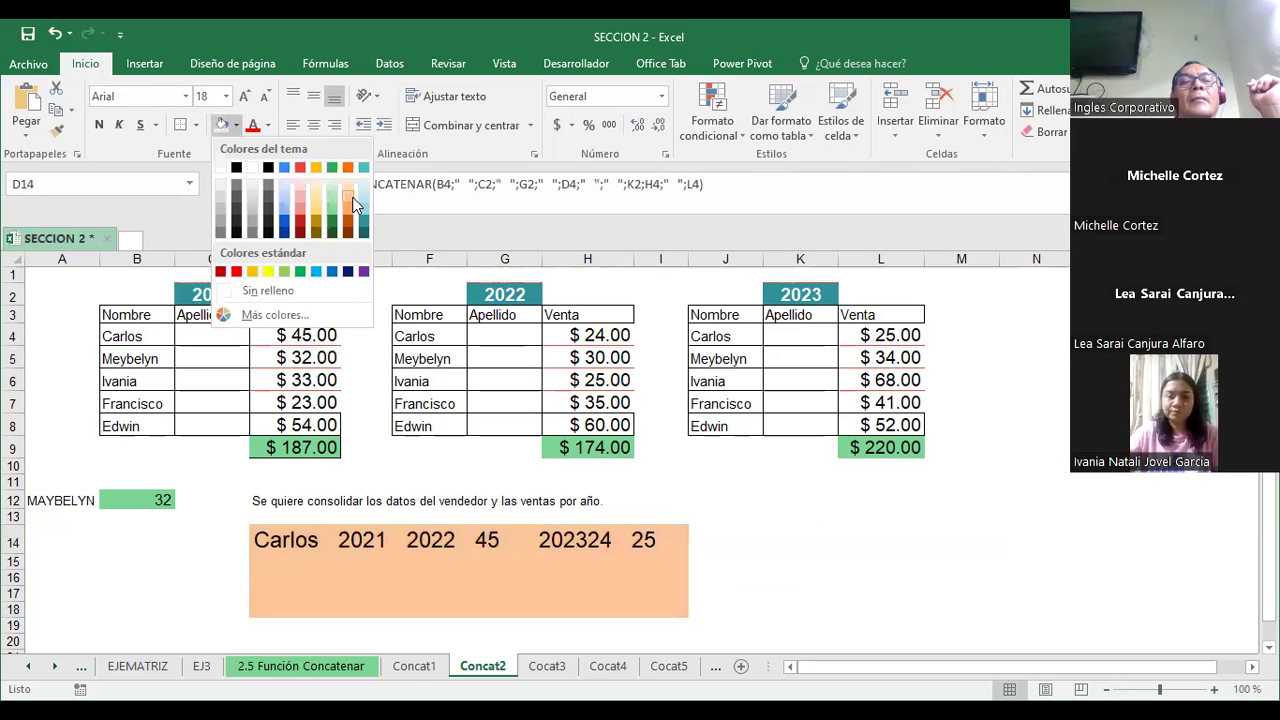
pyautogui.click(766, 566)
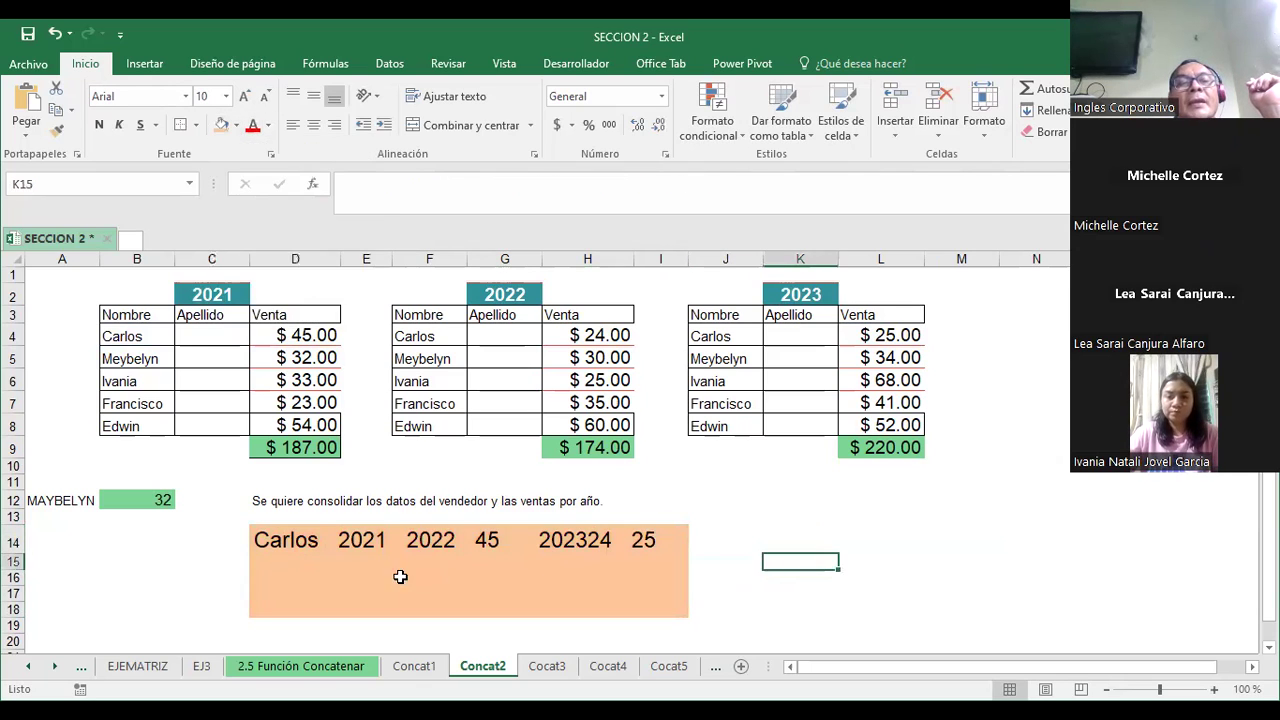
pyautogui.click(262, 539)
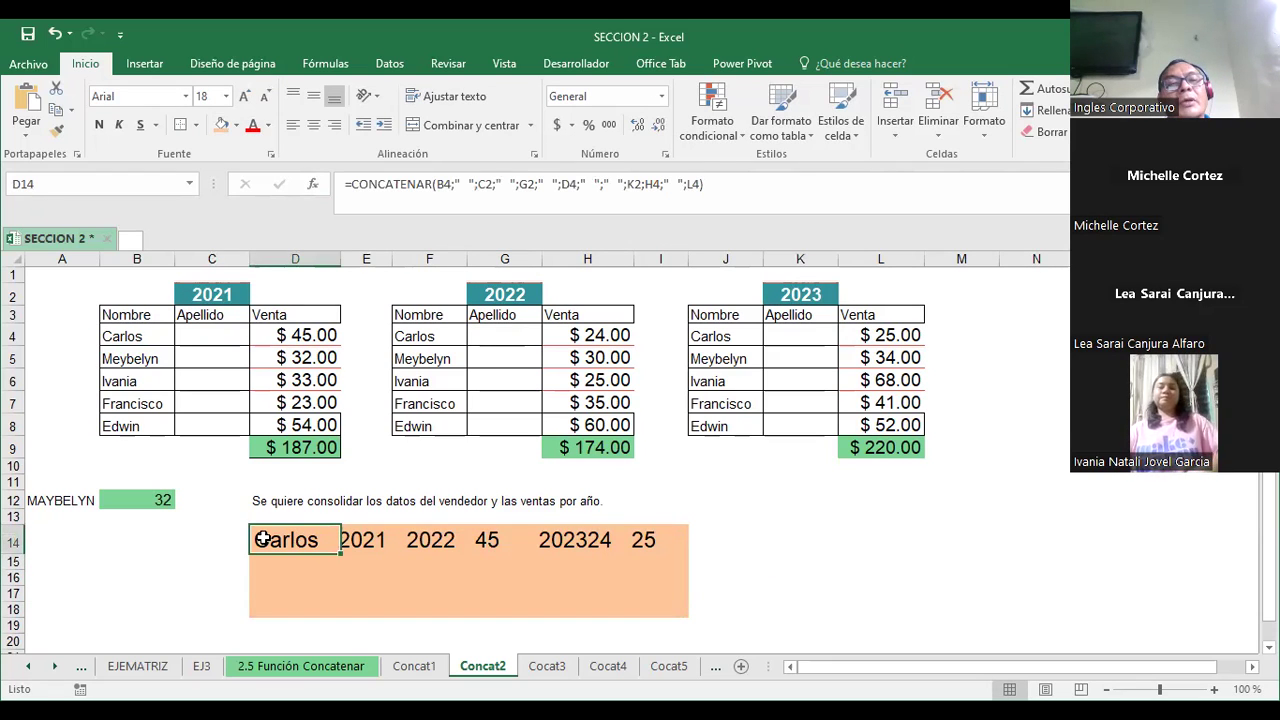
pyautogui.press('F2')
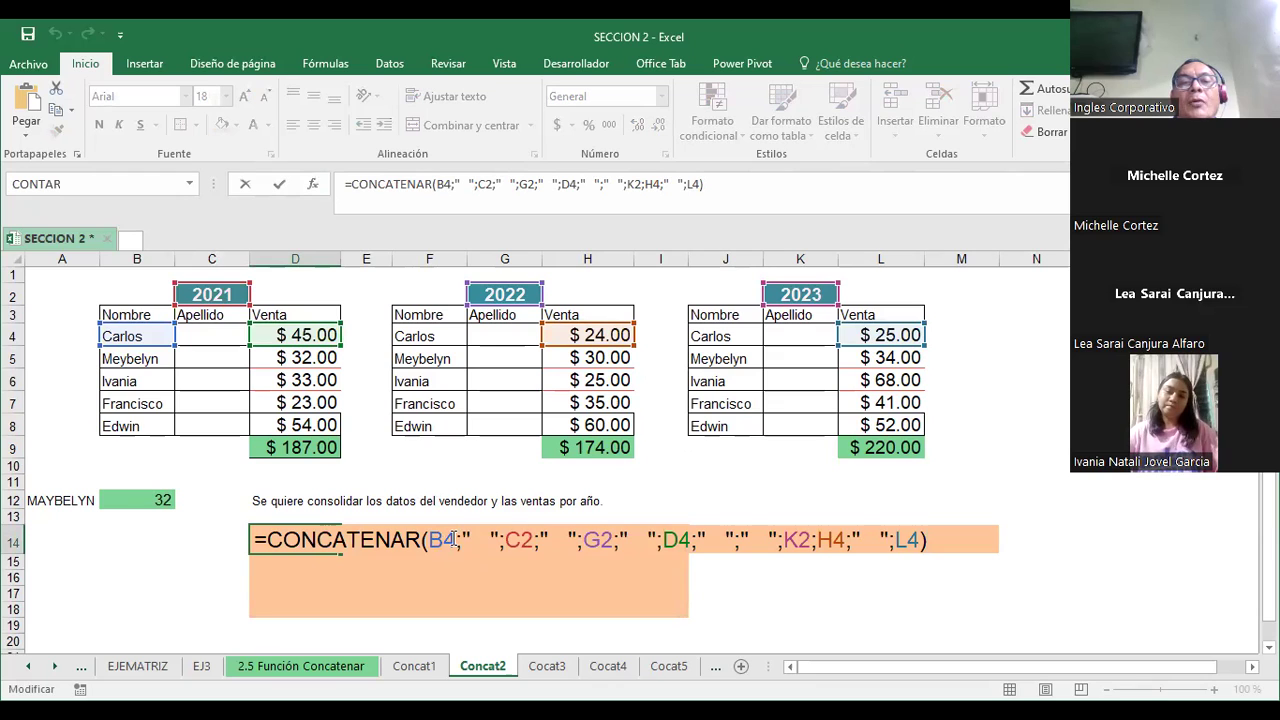
# Step: Add a ":" separator after B4 in the D14 formula, commit it, and reopen D14 for editing
pyautogui.click(456, 540)
pyautogui.write(';')
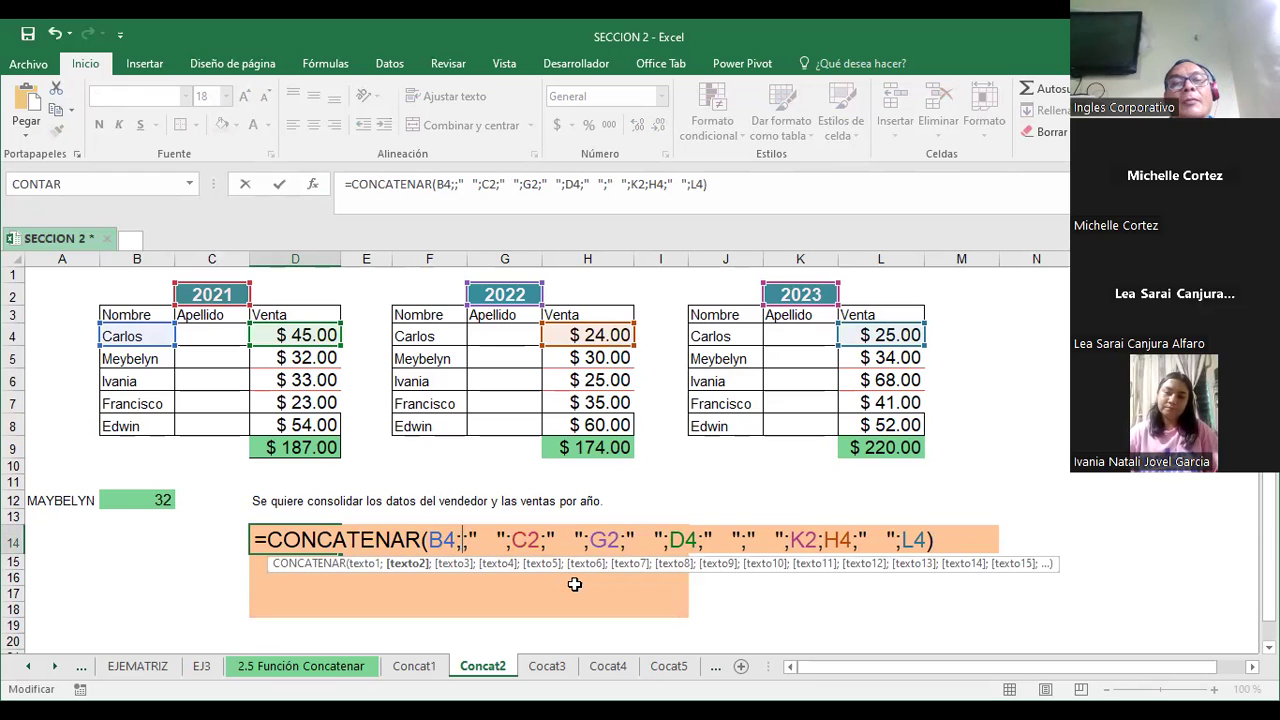
pyautogui.write('";')
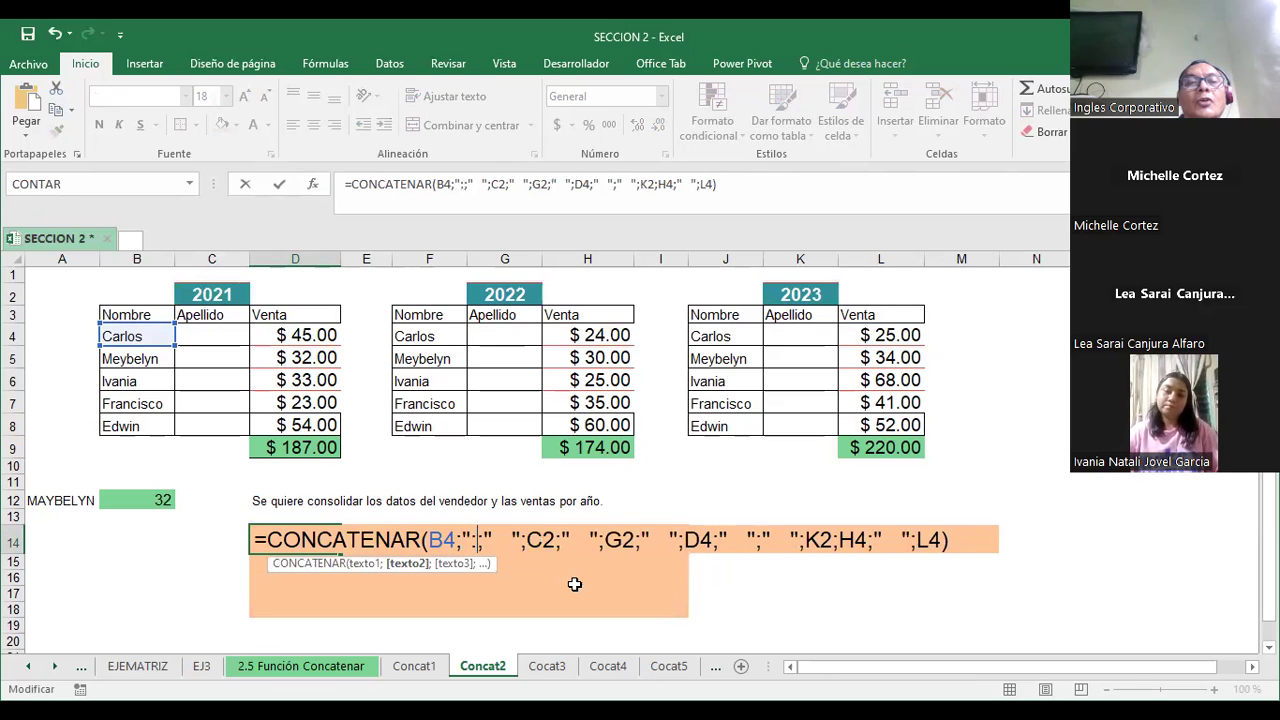
pyautogui.write('"')
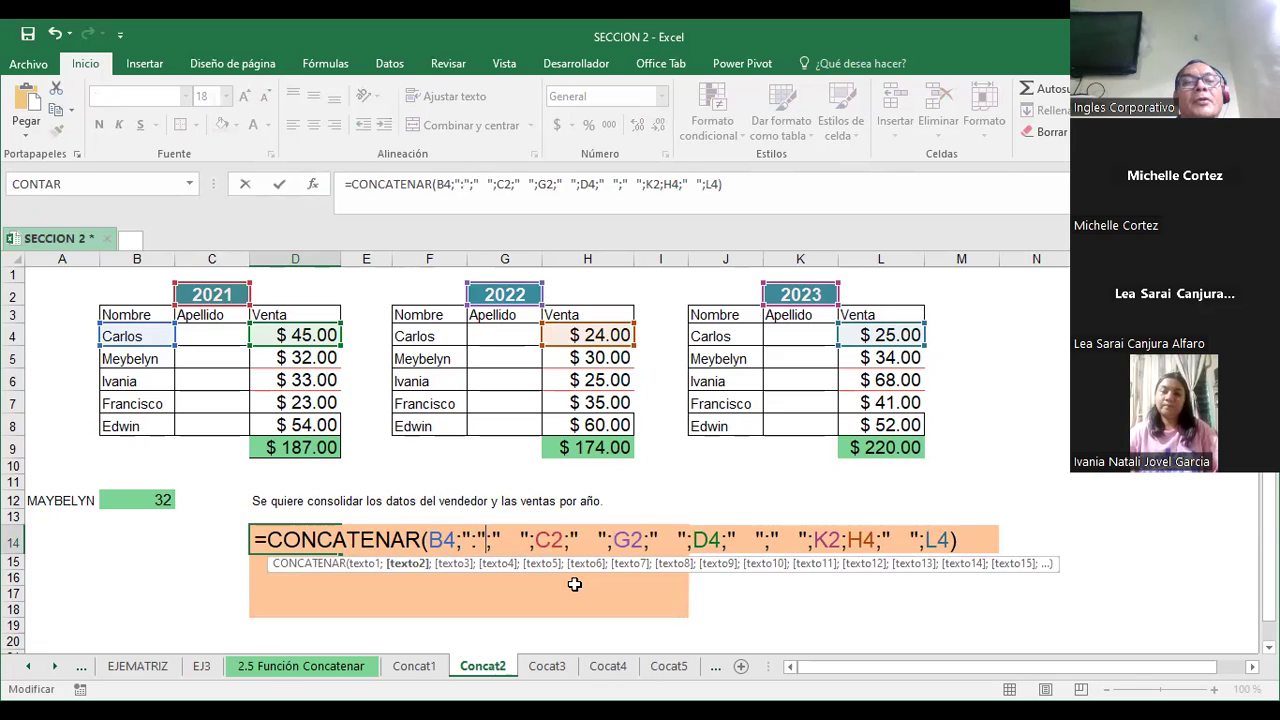
pyautogui.press('Return')
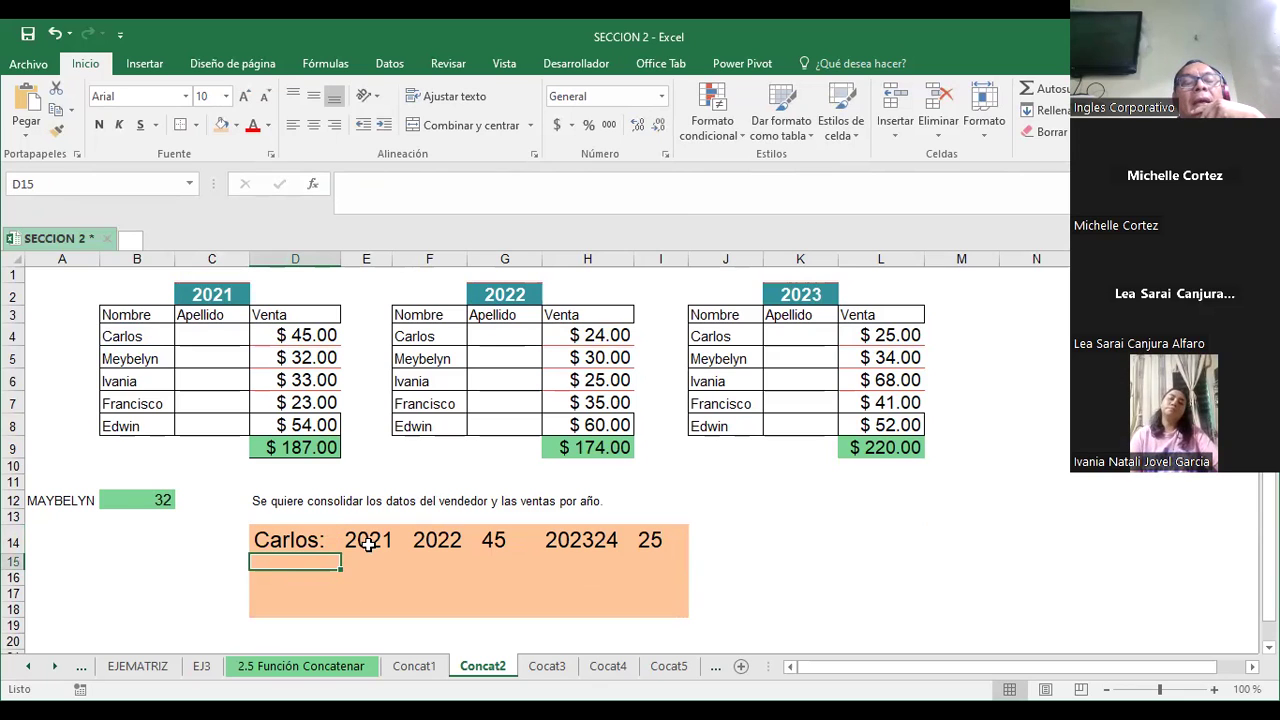
pyautogui.click(369, 542)
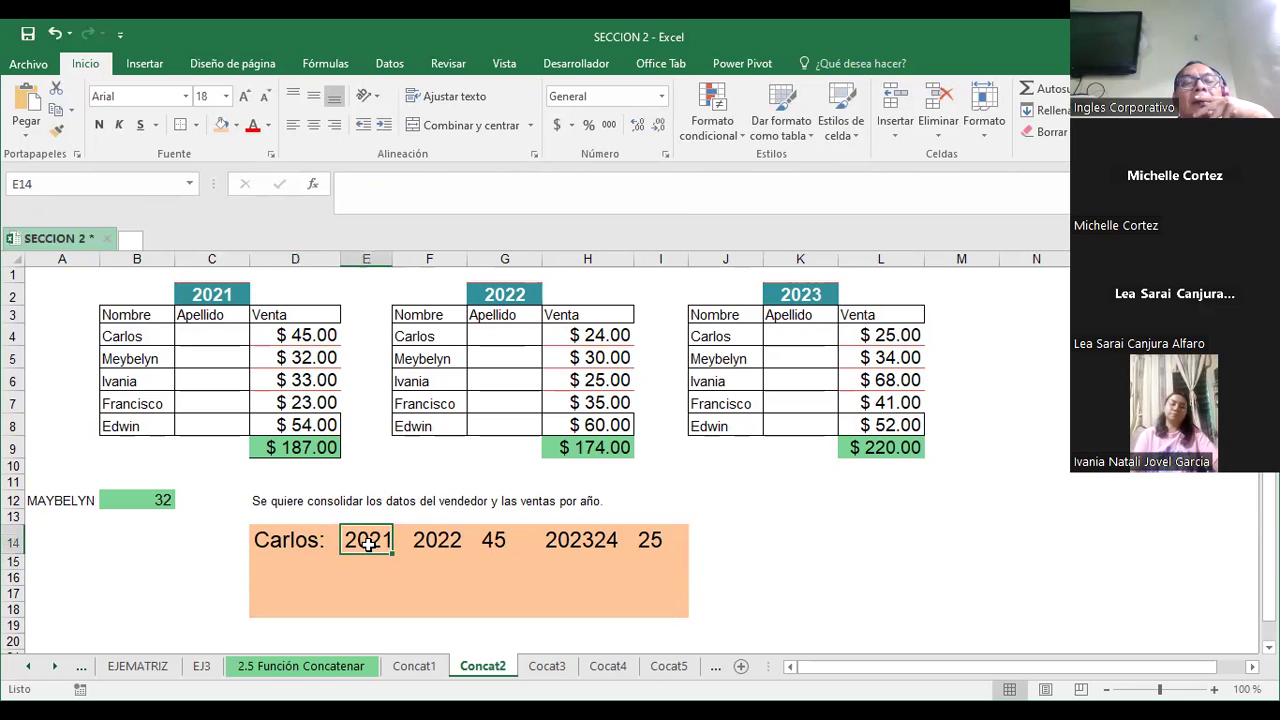
pyautogui.click(297, 542)
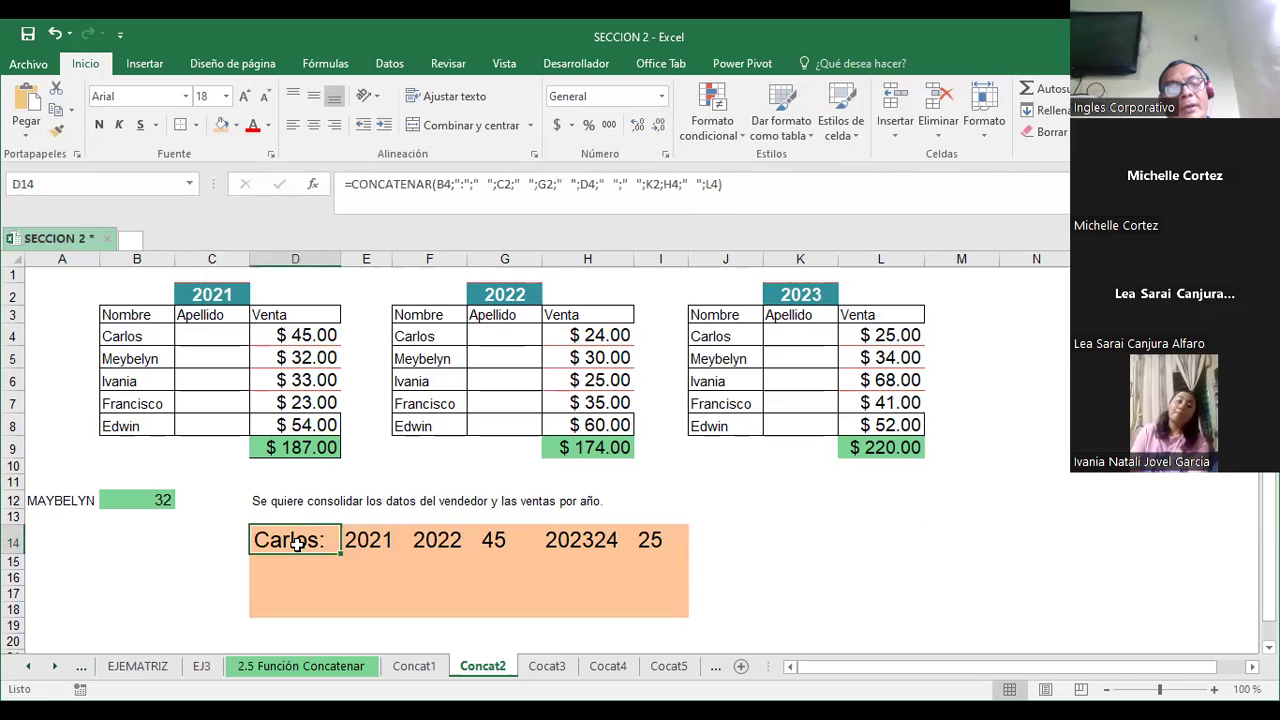
pyautogui.doubleClick(297, 542)
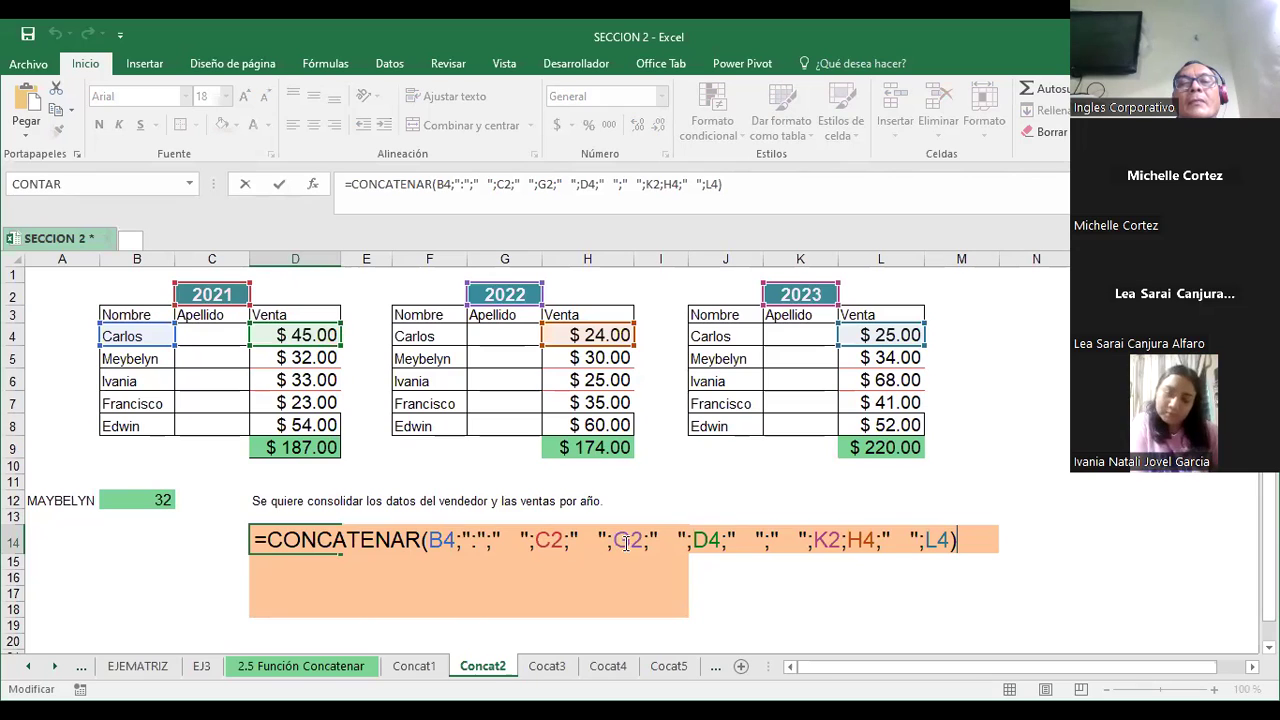
# Step: Change the G2 reference to D2 in the D14 formula, commit it, and reopen it for editing
pyautogui.click(628, 541)
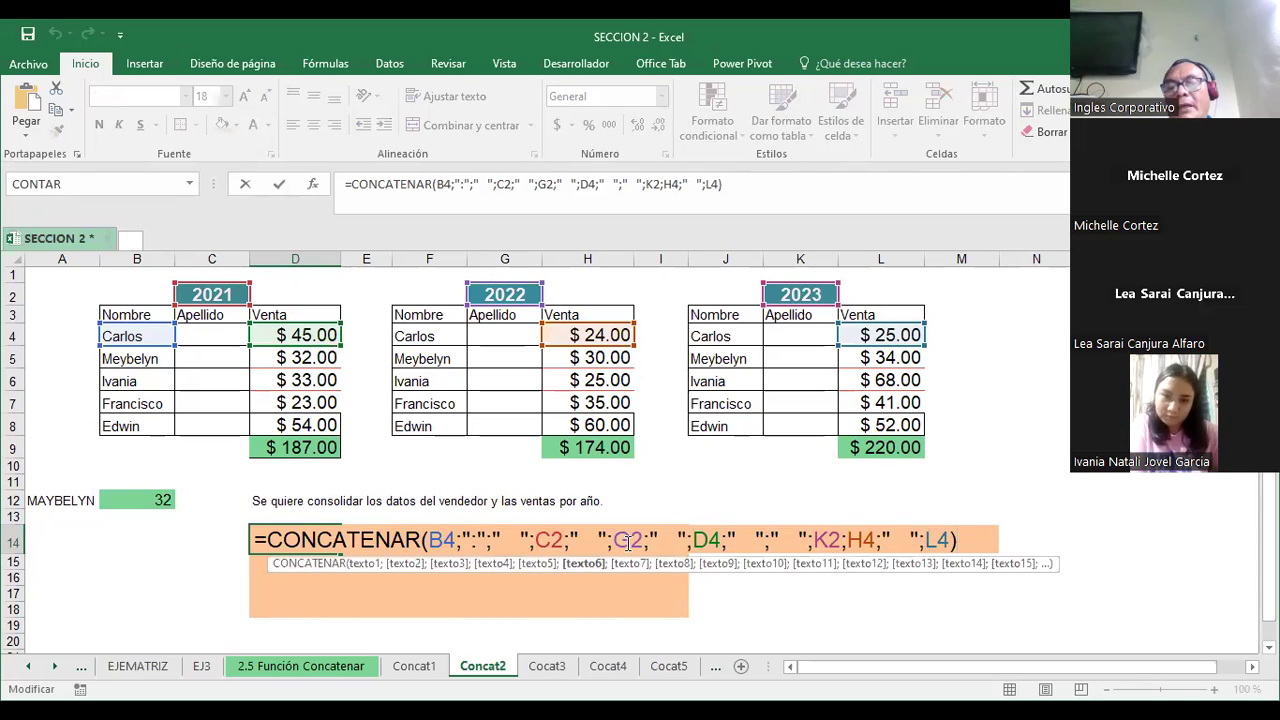
pyautogui.press('BackSpace')
pyautogui.write('D')
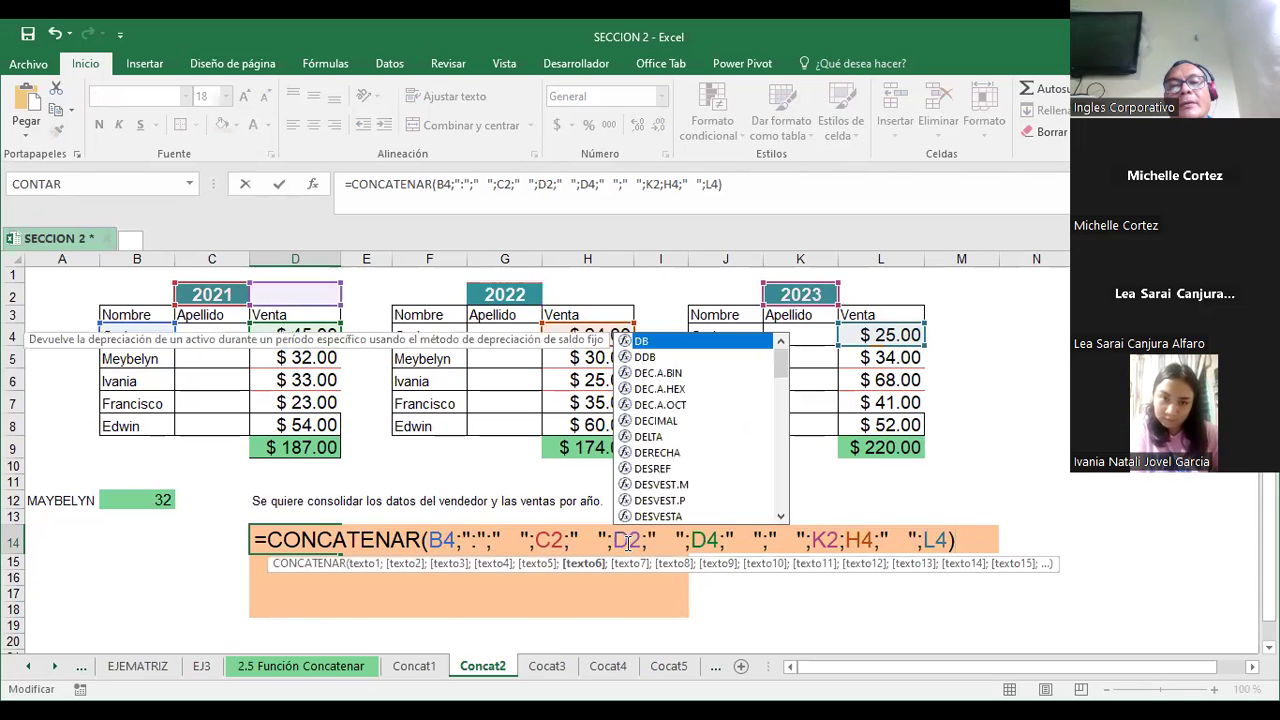
pyautogui.press('Return')
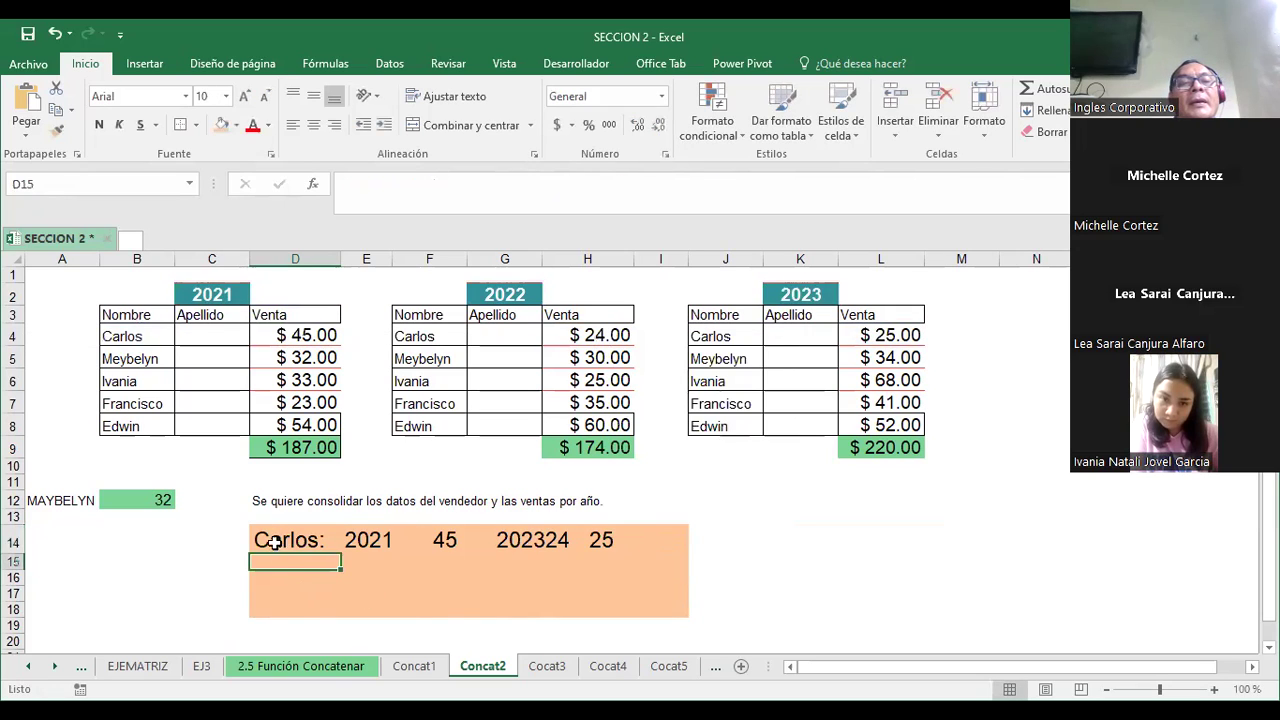
pyautogui.click(274, 539)
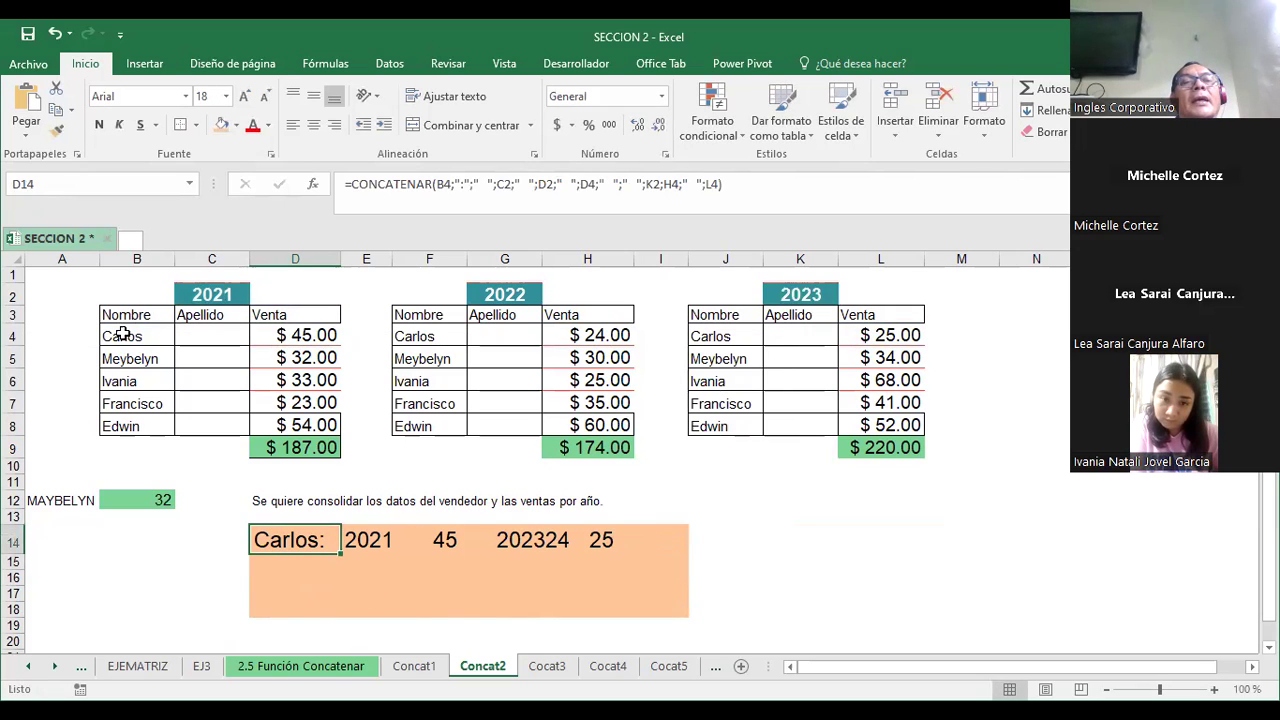
pyautogui.click(444, 540)
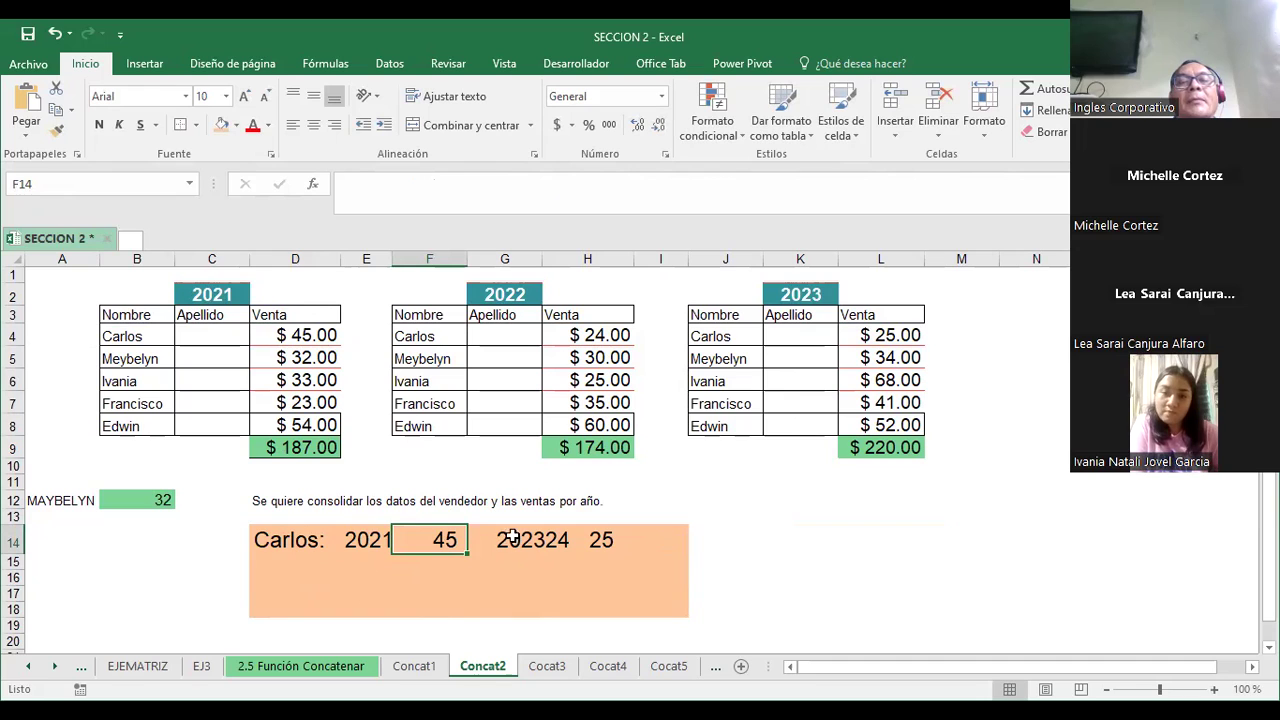
pyautogui.click(268, 541)
pyautogui.doubleClick(268, 541)
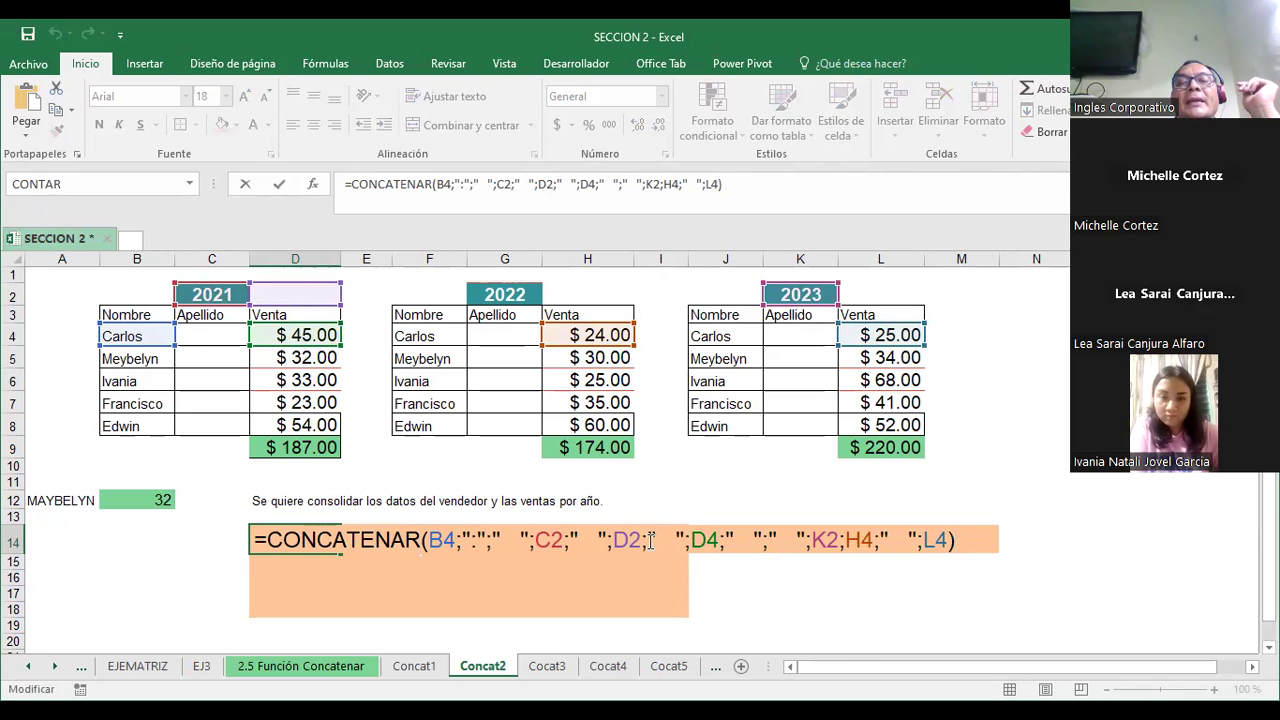
# Step: Rework the D14 formula to pair 2021 with D4 and add the 2022 year G2 with its H4 sale
pyautogui.click(683, 535)
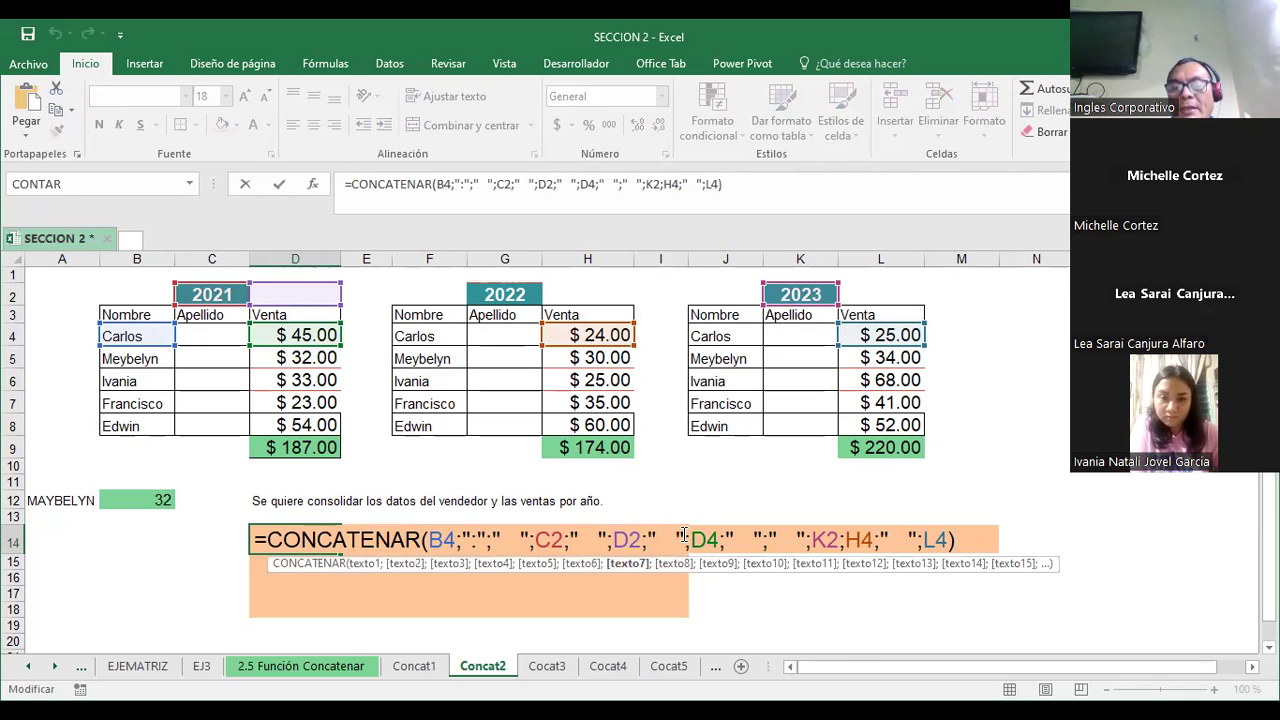
pyautogui.write(';')
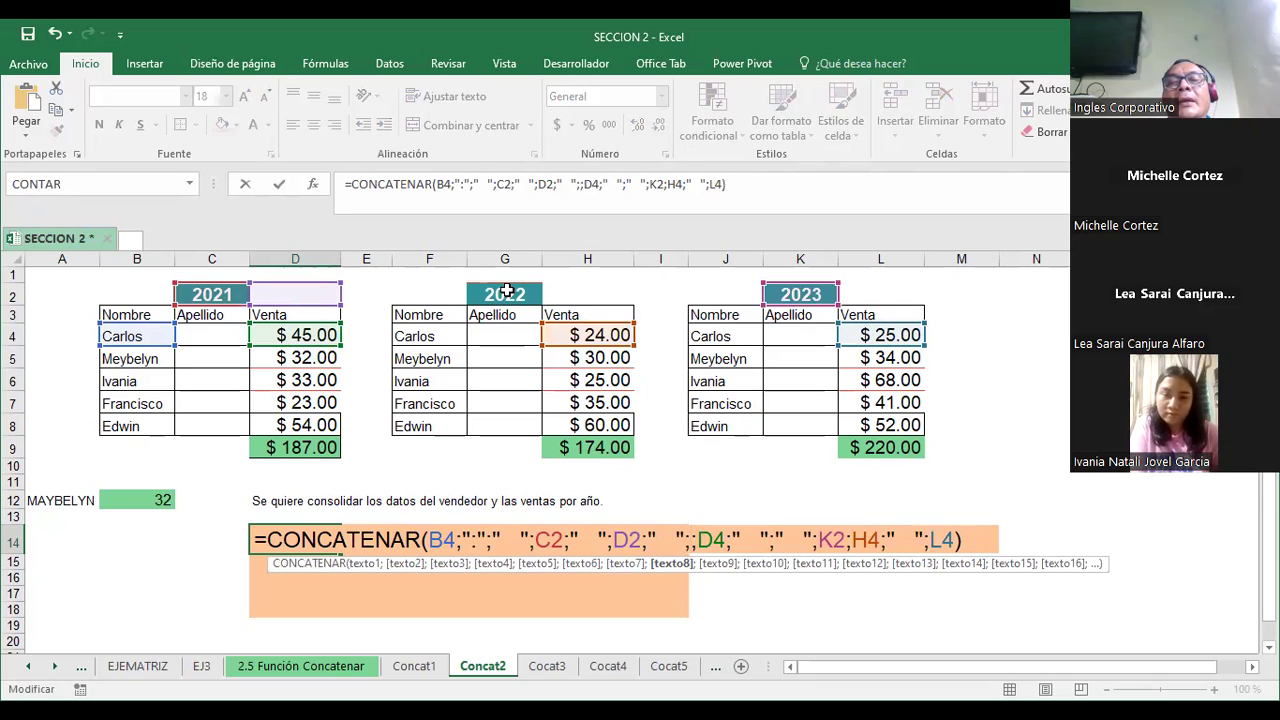
pyautogui.click(641, 540)
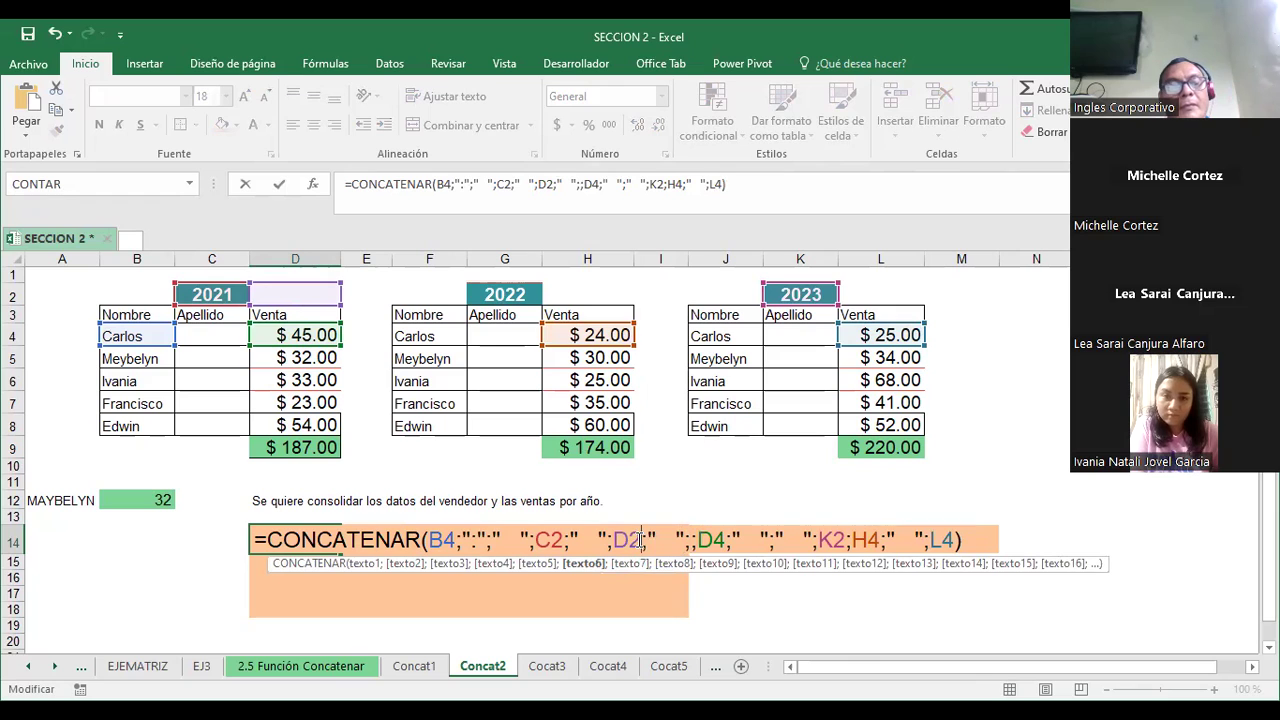
pyautogui.press('BackSpace')
pyautogui.write('4')
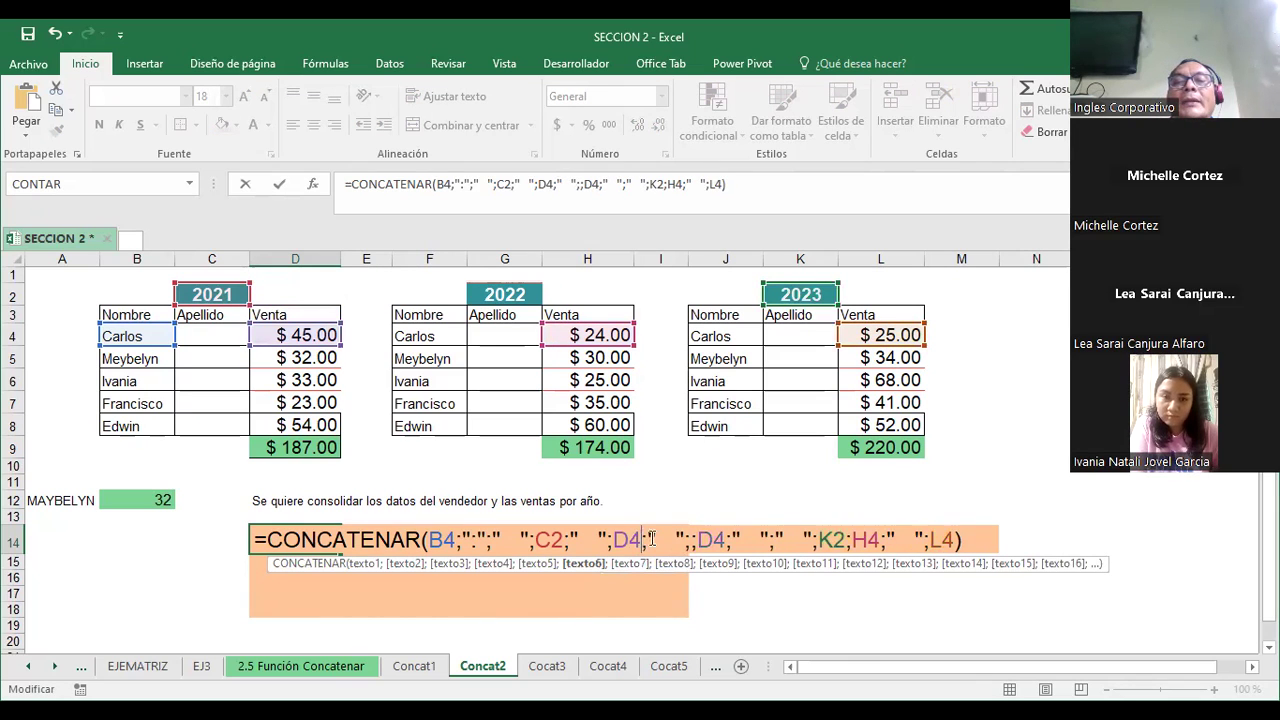
pyautogui.click(693, 541)
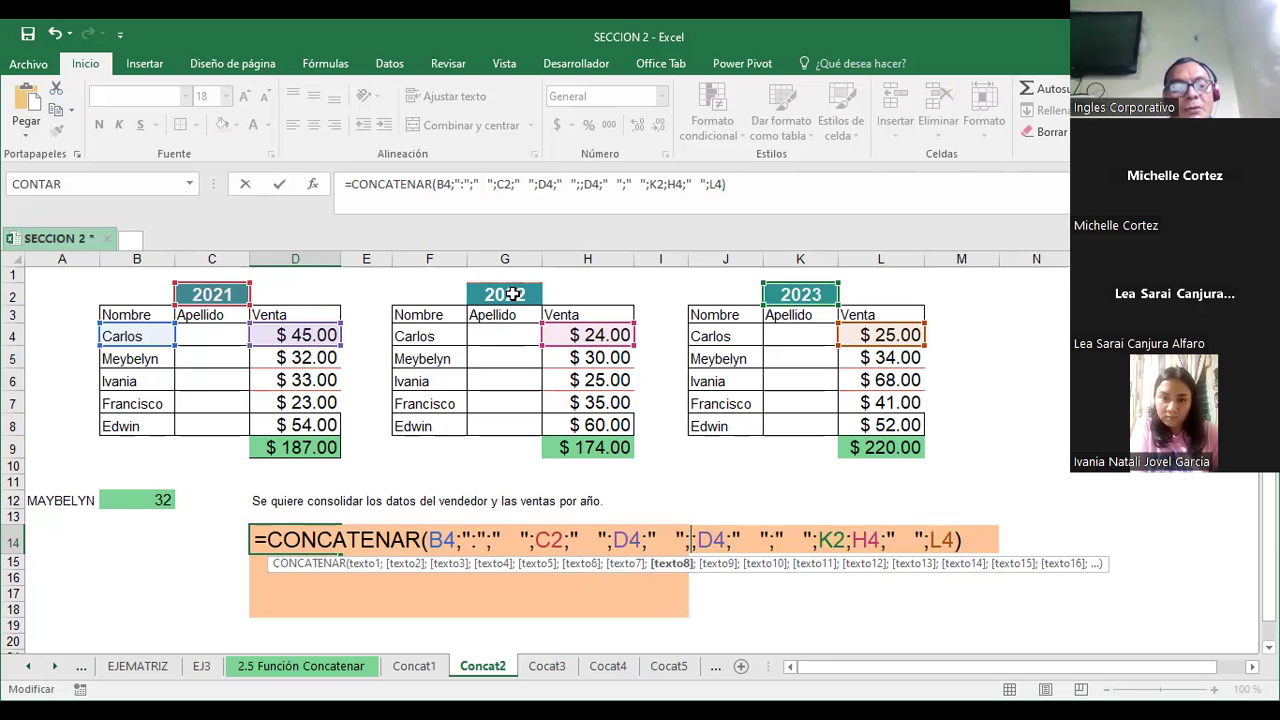
pyautogui.write('G2')
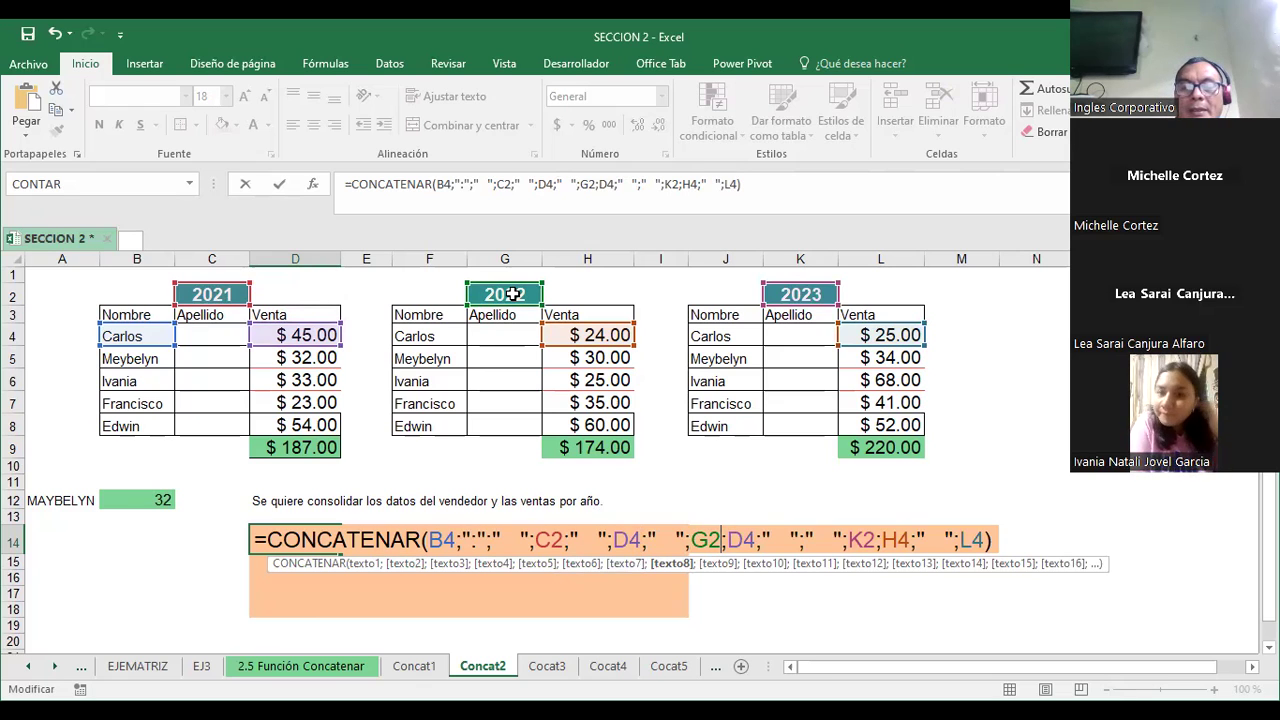
pyautogui.write(';":";')
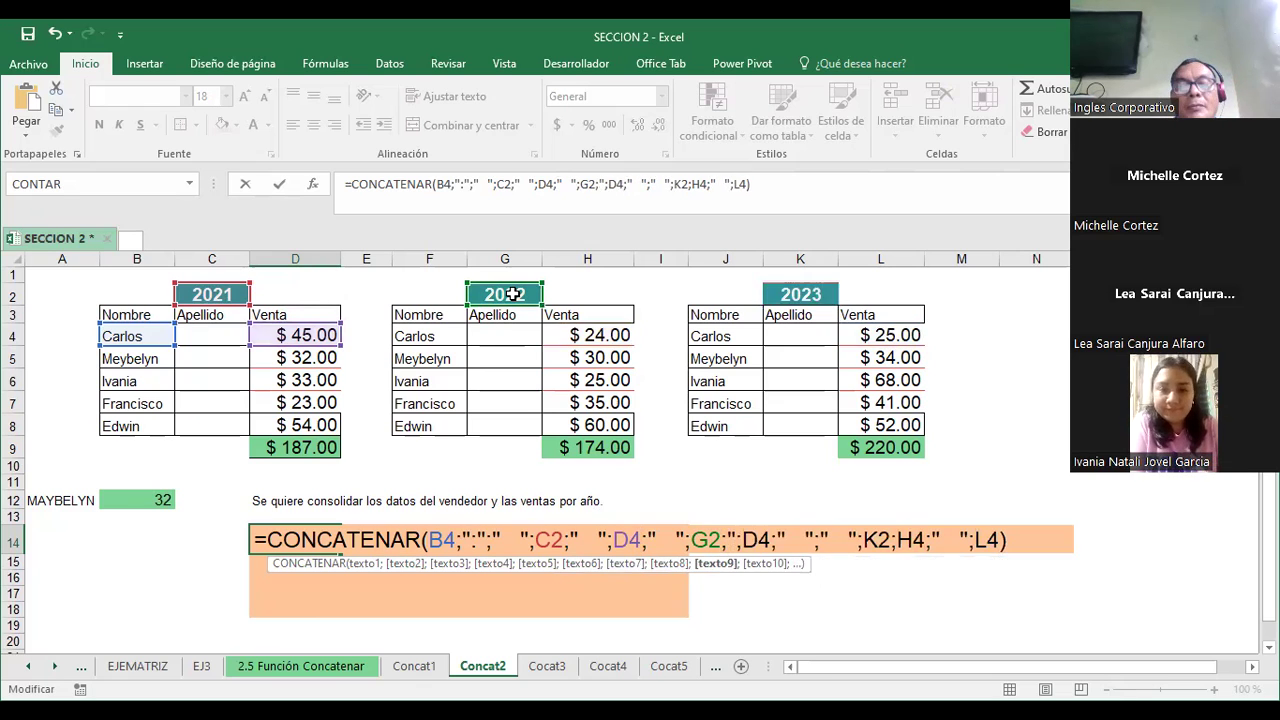
pyautogui.press('BackSpace')
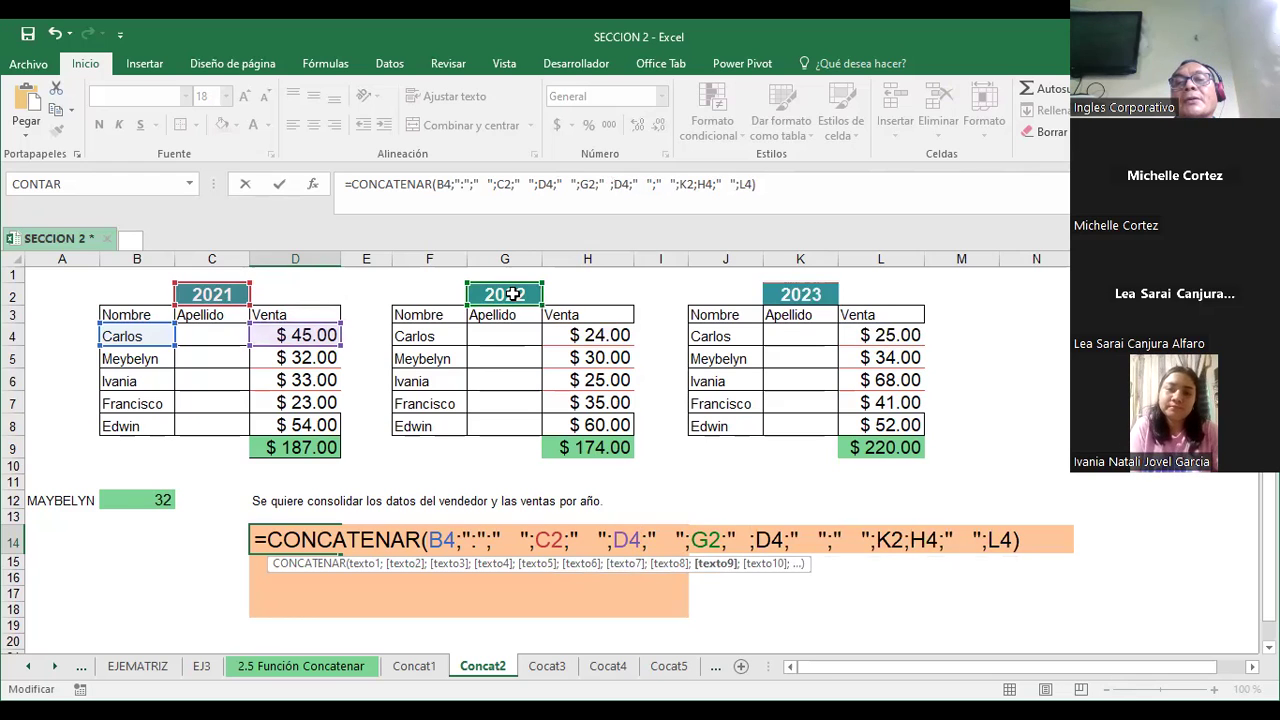
pyautogui.write('"')
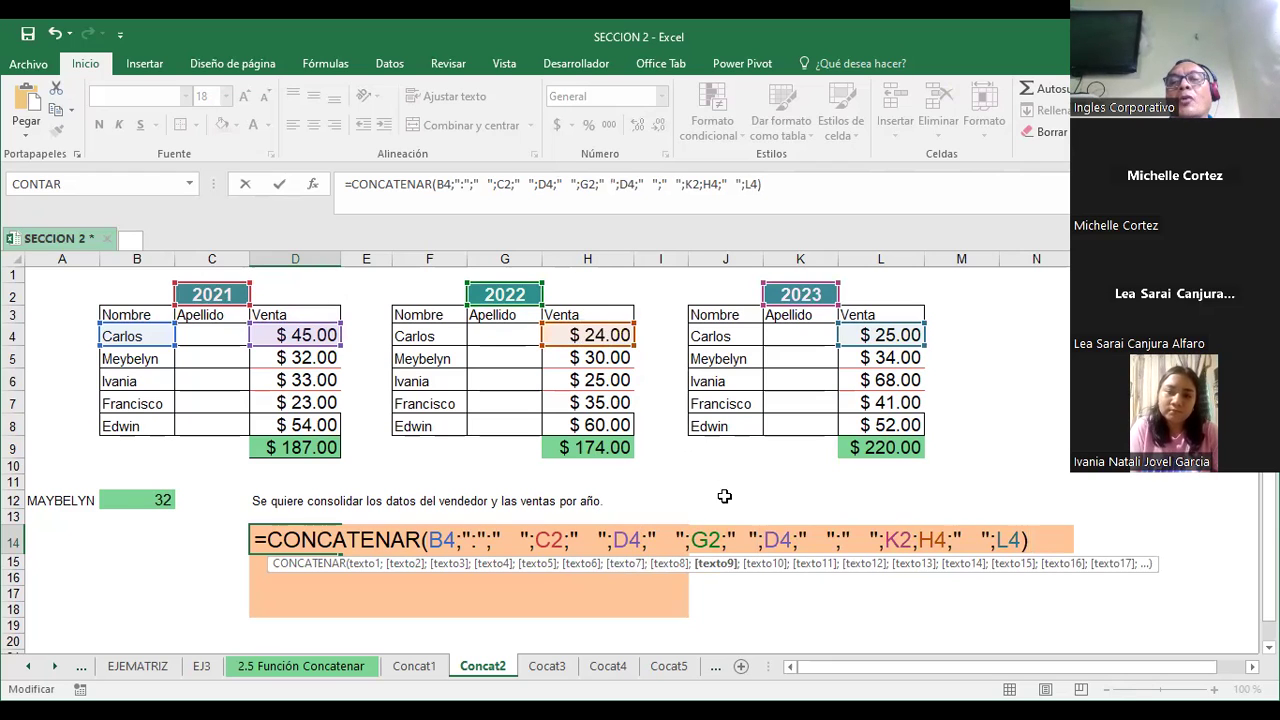
pyautogui.click(779, 540)
pyautogui.press('BackSpace')
pyautogui.write('H')
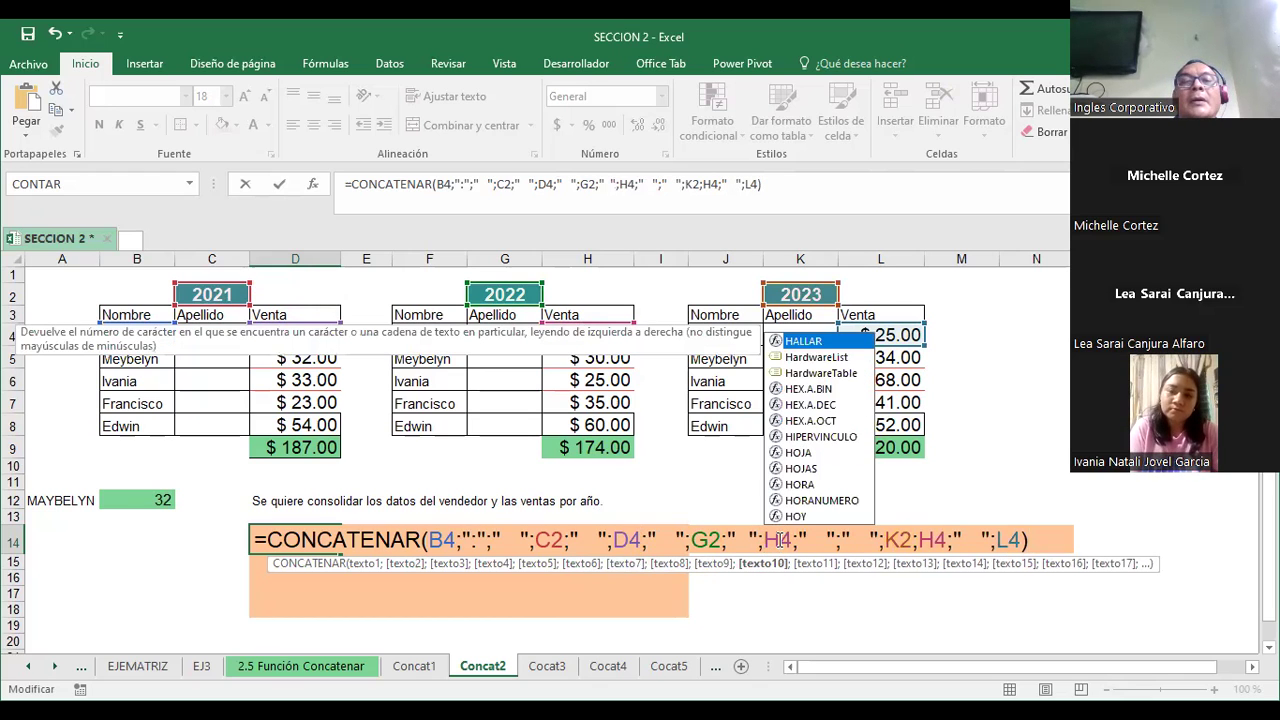
pyautogui.press('Return')
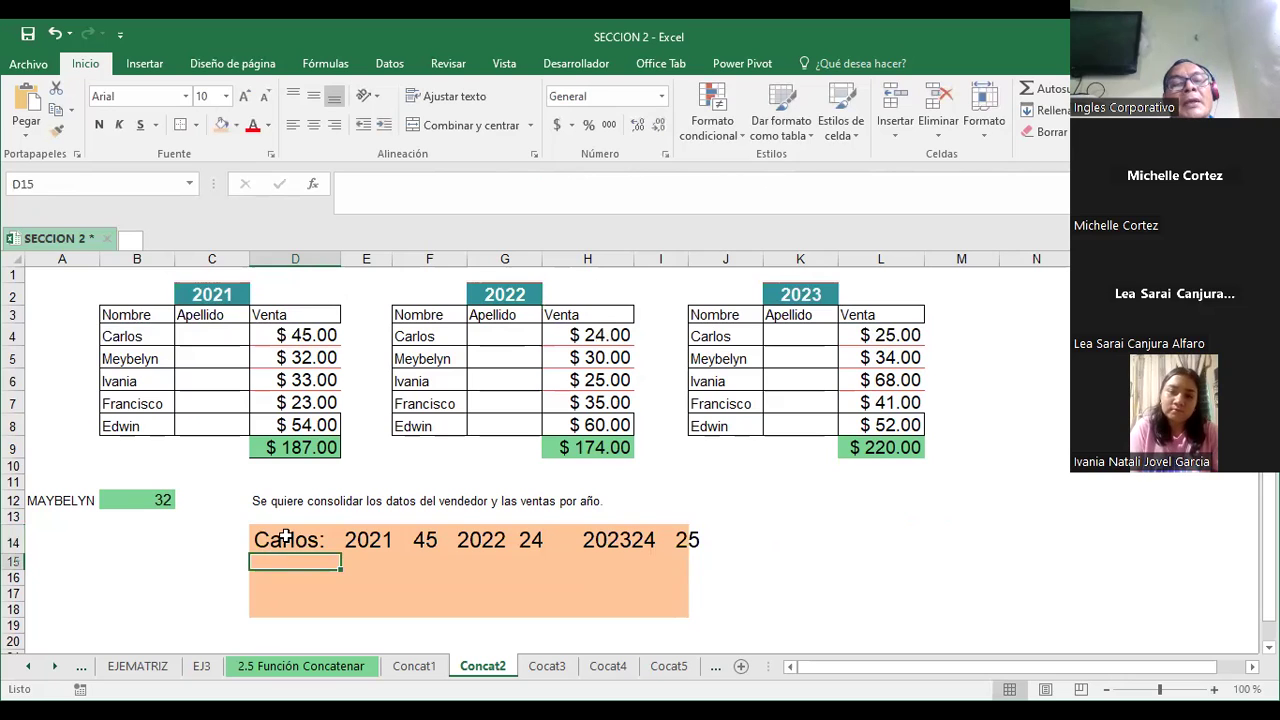
# Step: Check the 2021 and 2022 sales in D4 and H4, then reopen the D14 formula
pyautogui.click(286, 540)
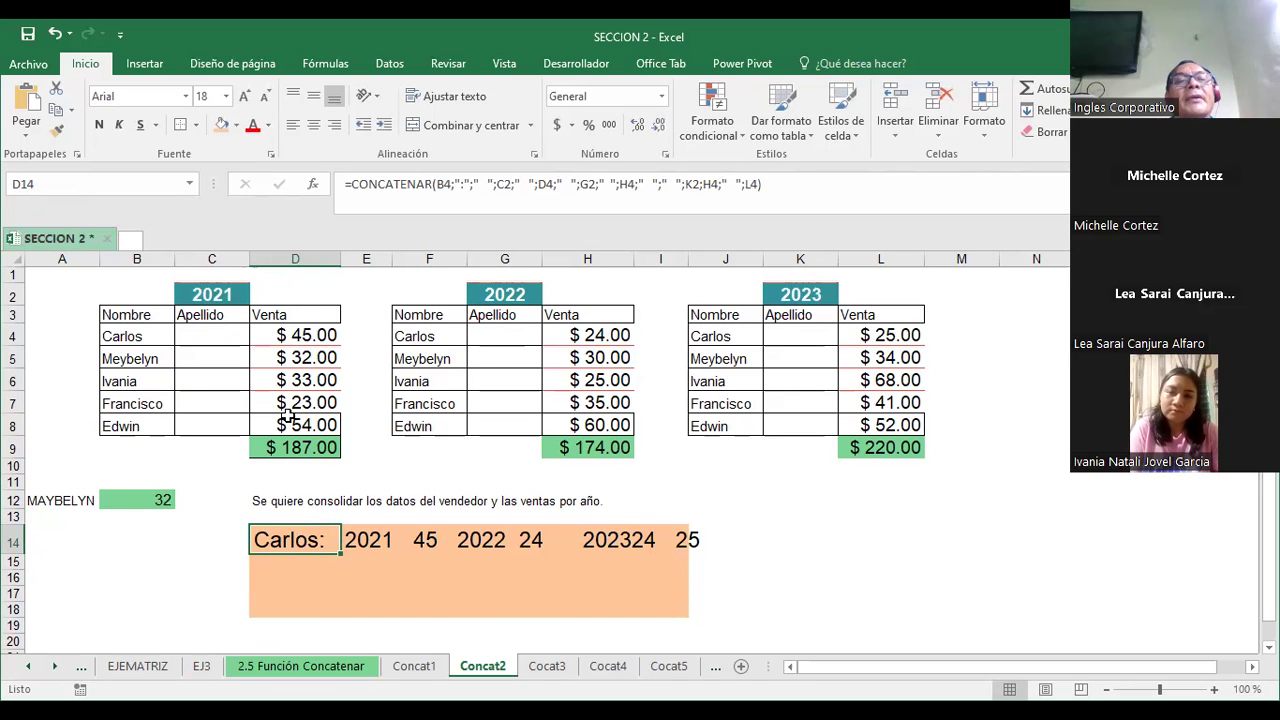
pyautogui.click(300, 336)
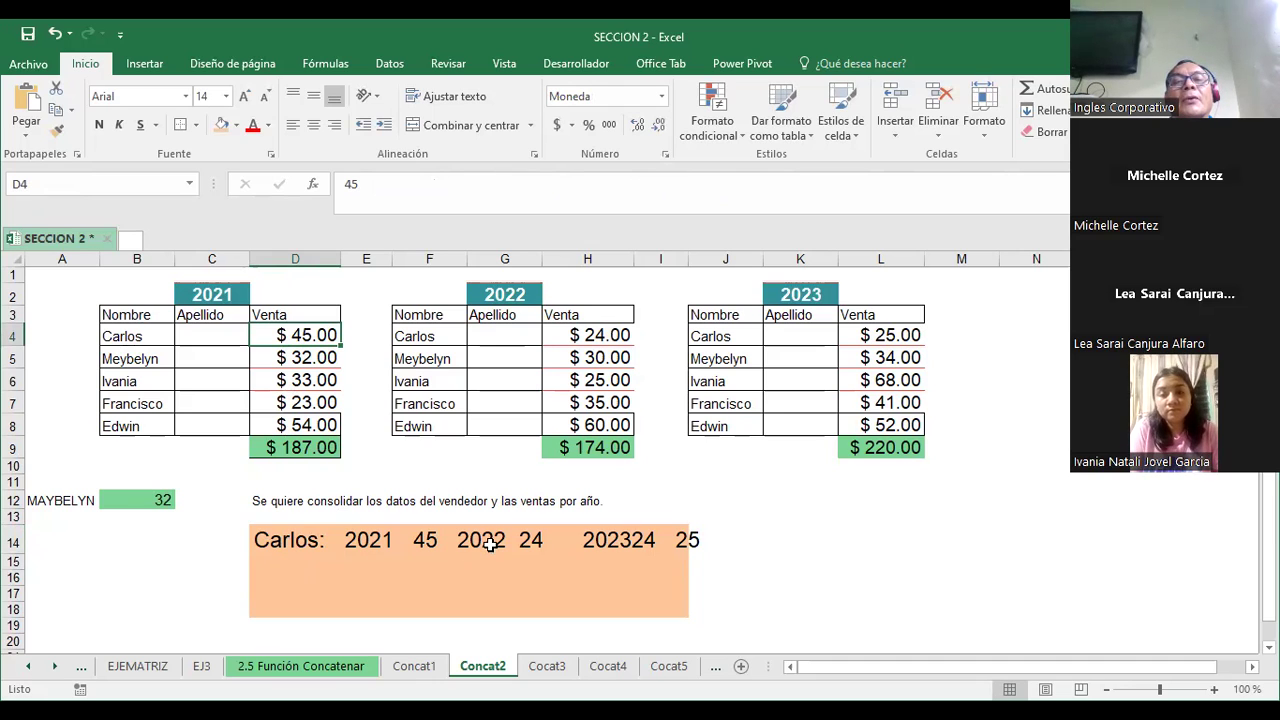
pyautogui.click(590, 339)
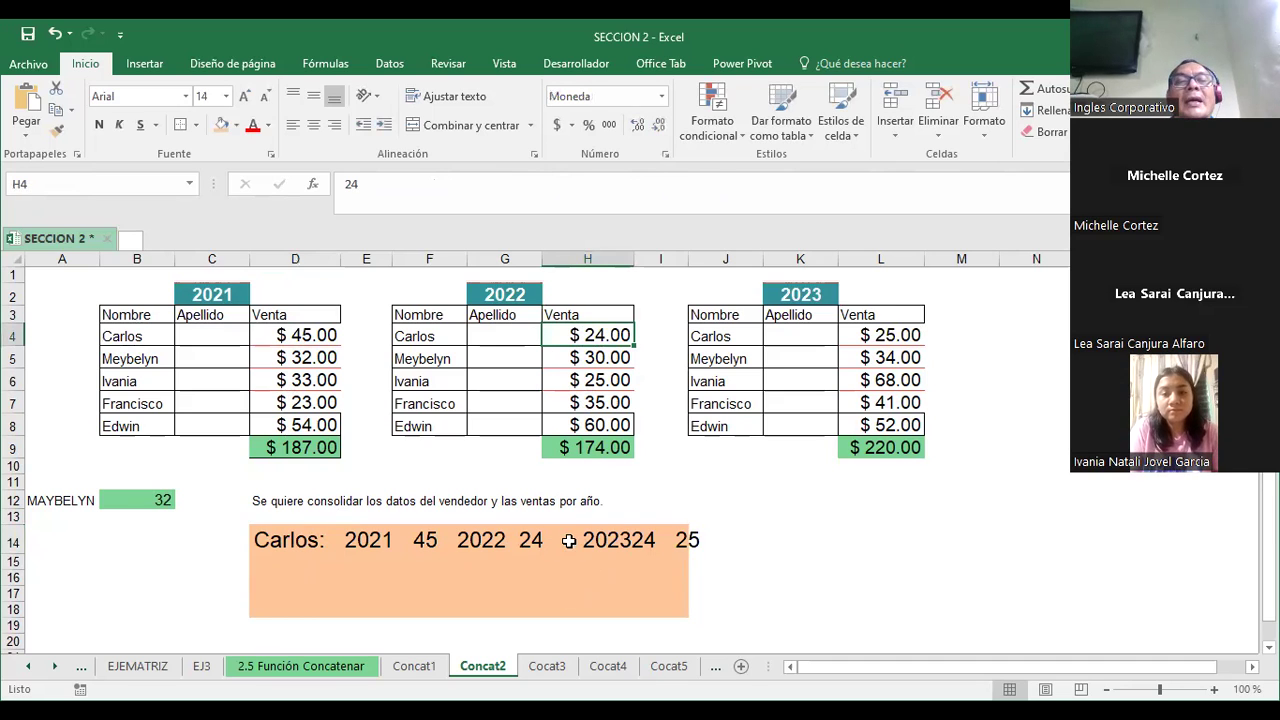
pyautogui.click(274, 542)
pyautogui.doubleClick(276, 543)
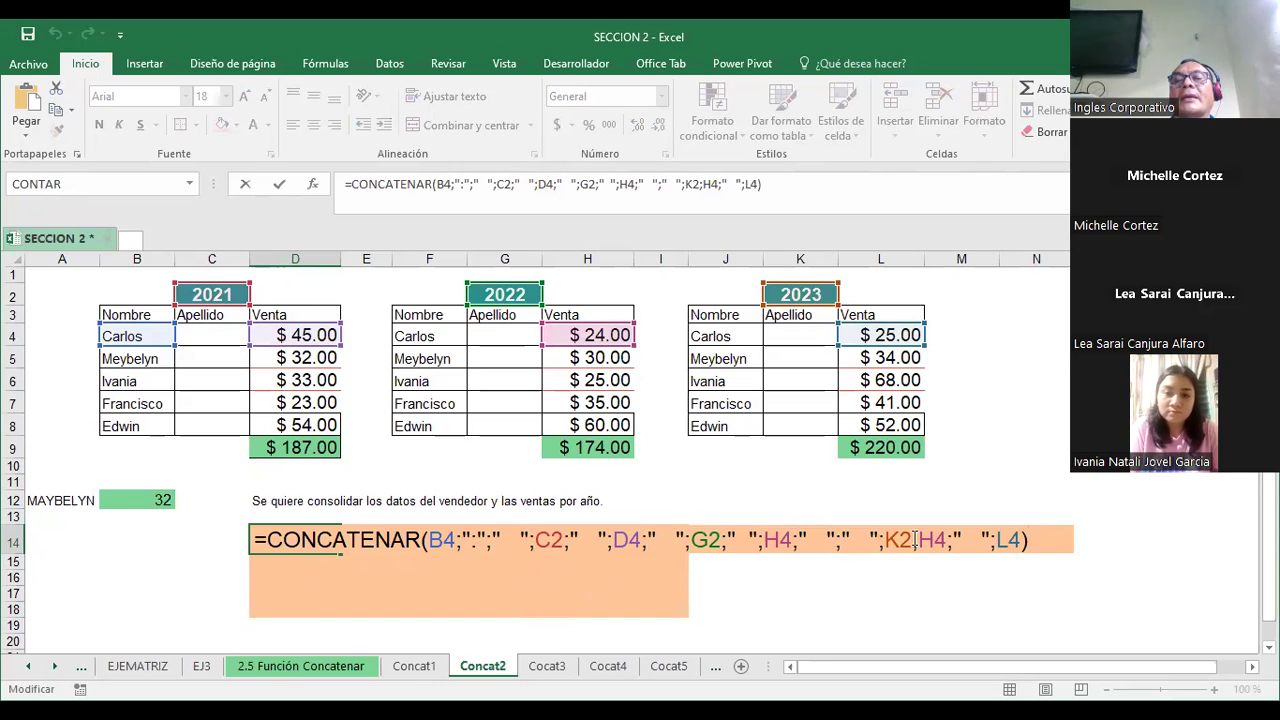
# Step: Add a spaced L4 reference for the 2023 sale, fix the missing semicolon, and commit D14
pyautogui.click(919, 540)
pyautogui.write('"')
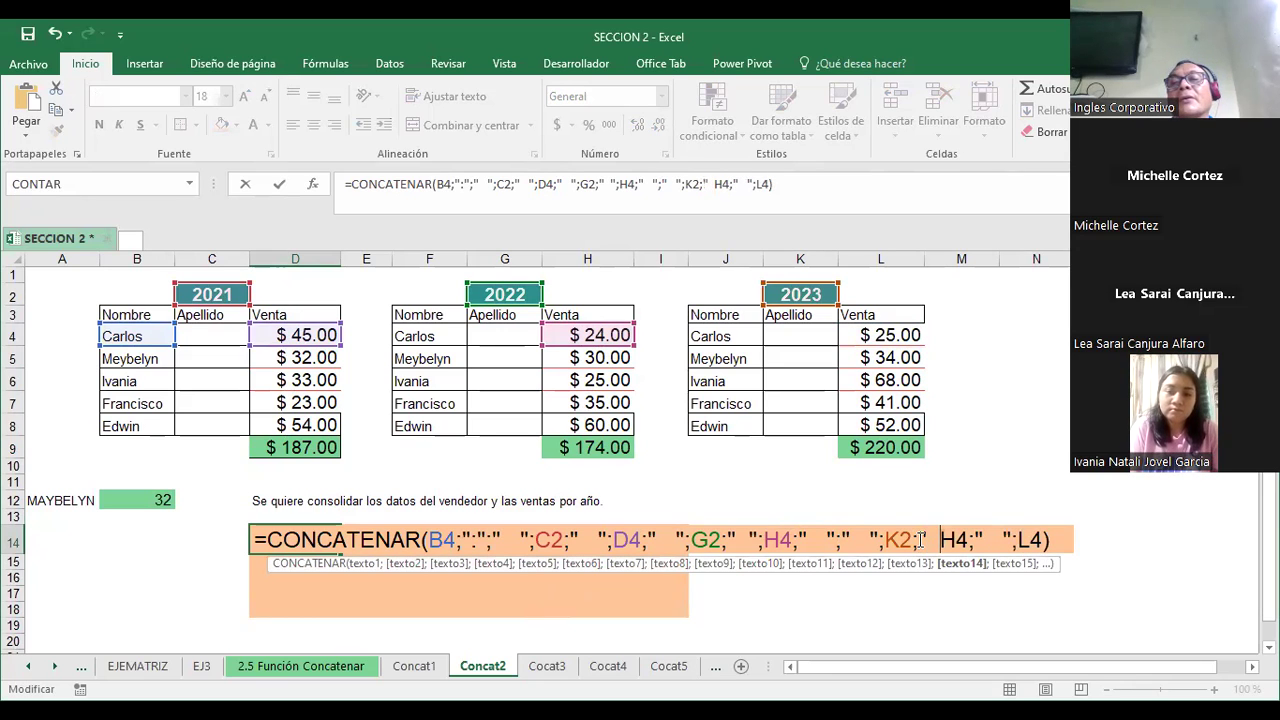
pyautogui.write(' "')
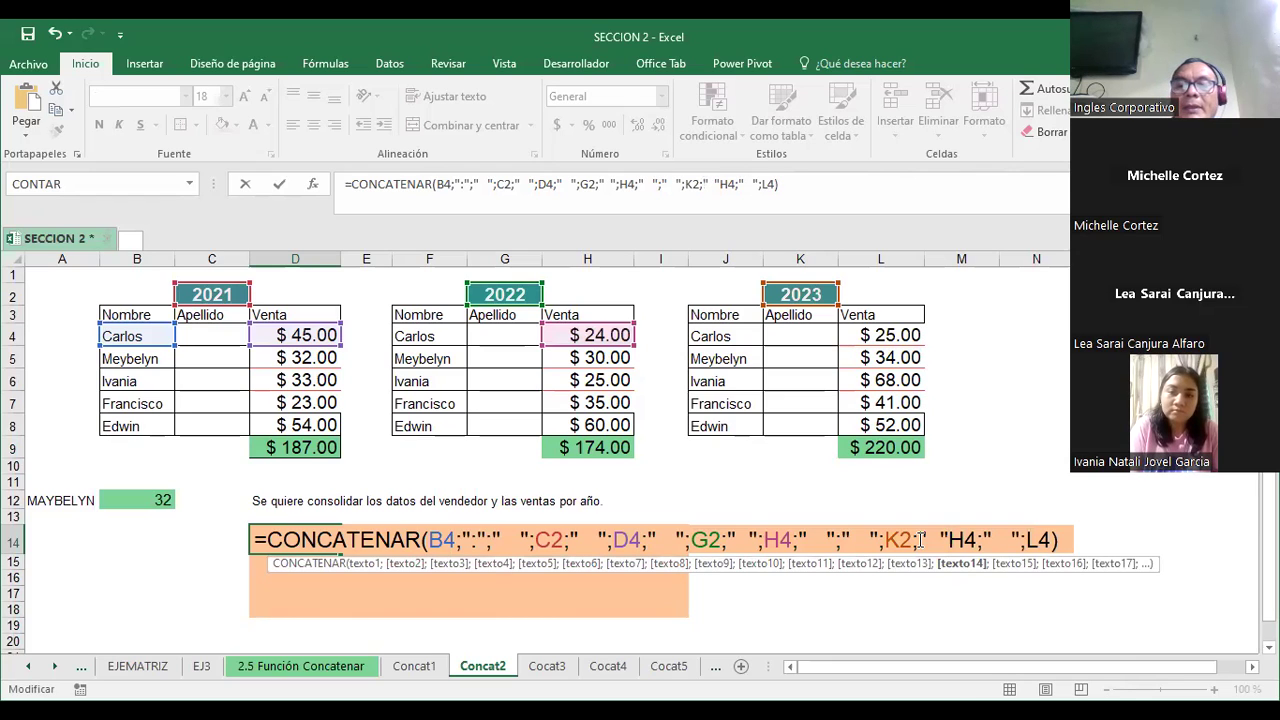
pyautogui.write('L')
pyautogui.press('Delete')
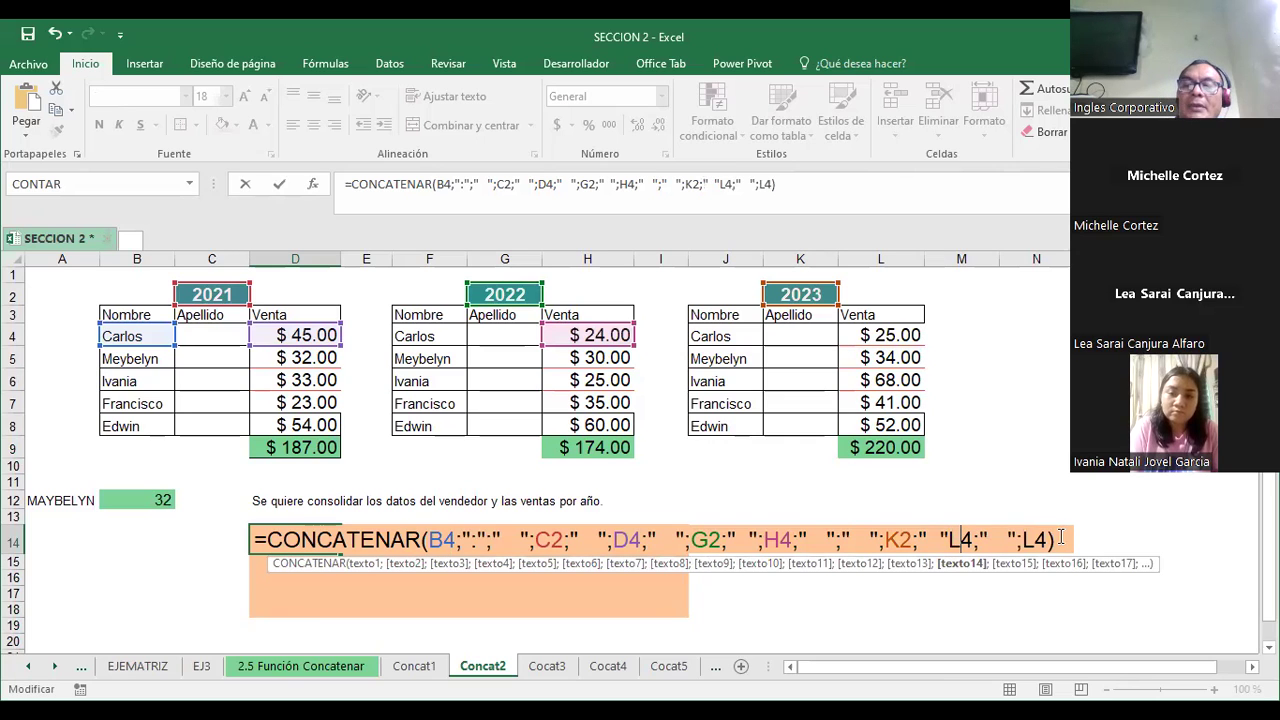
pyautogui.press('Return')
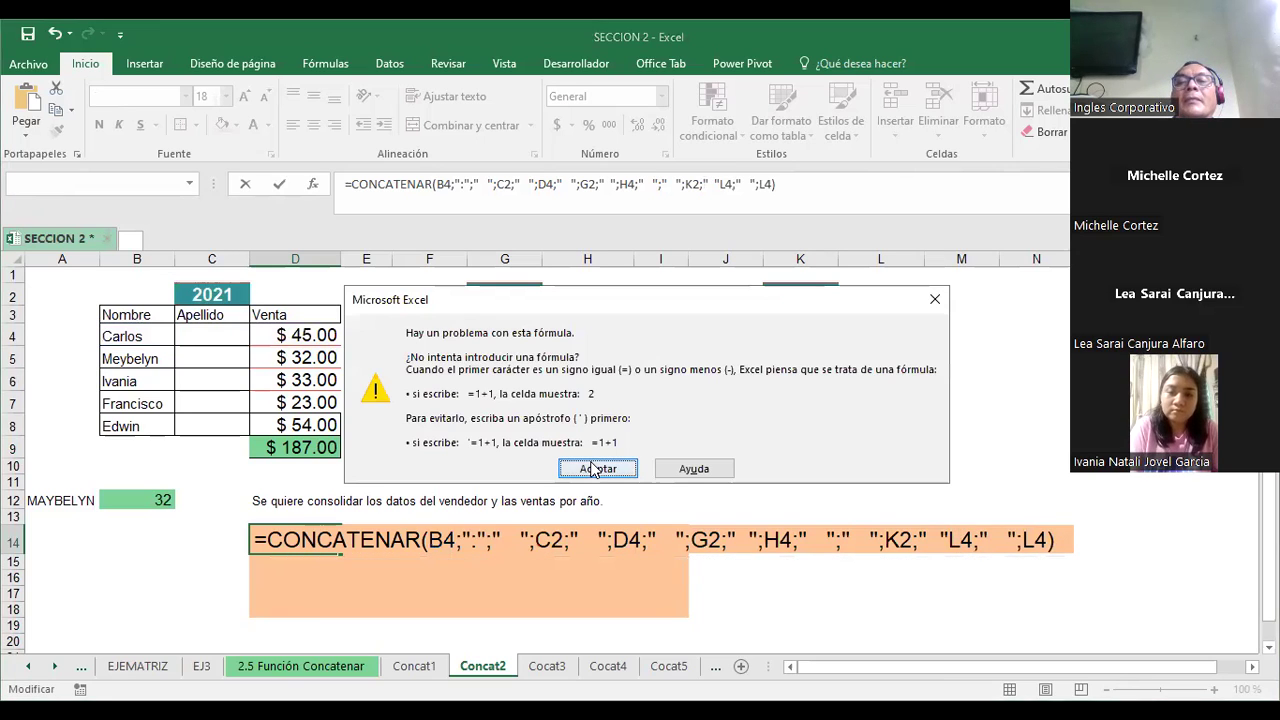
pyautogui.click(597, 469)
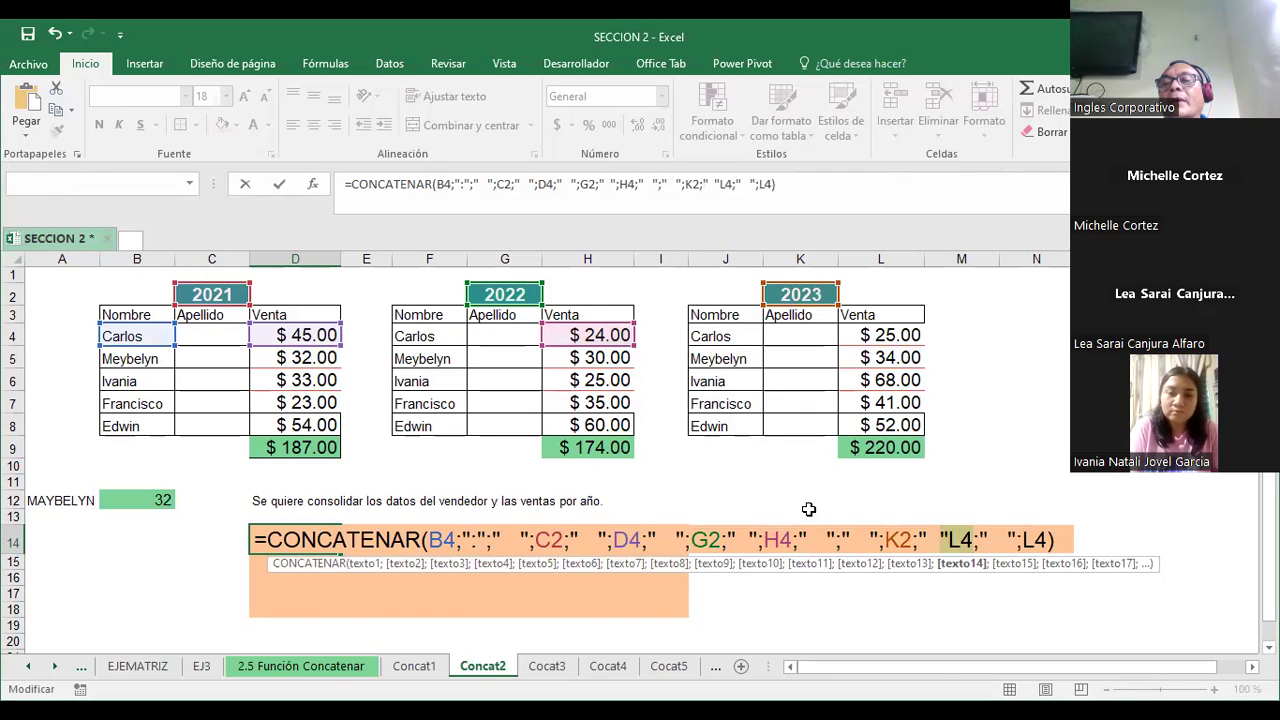
pyautogui.press('Left')
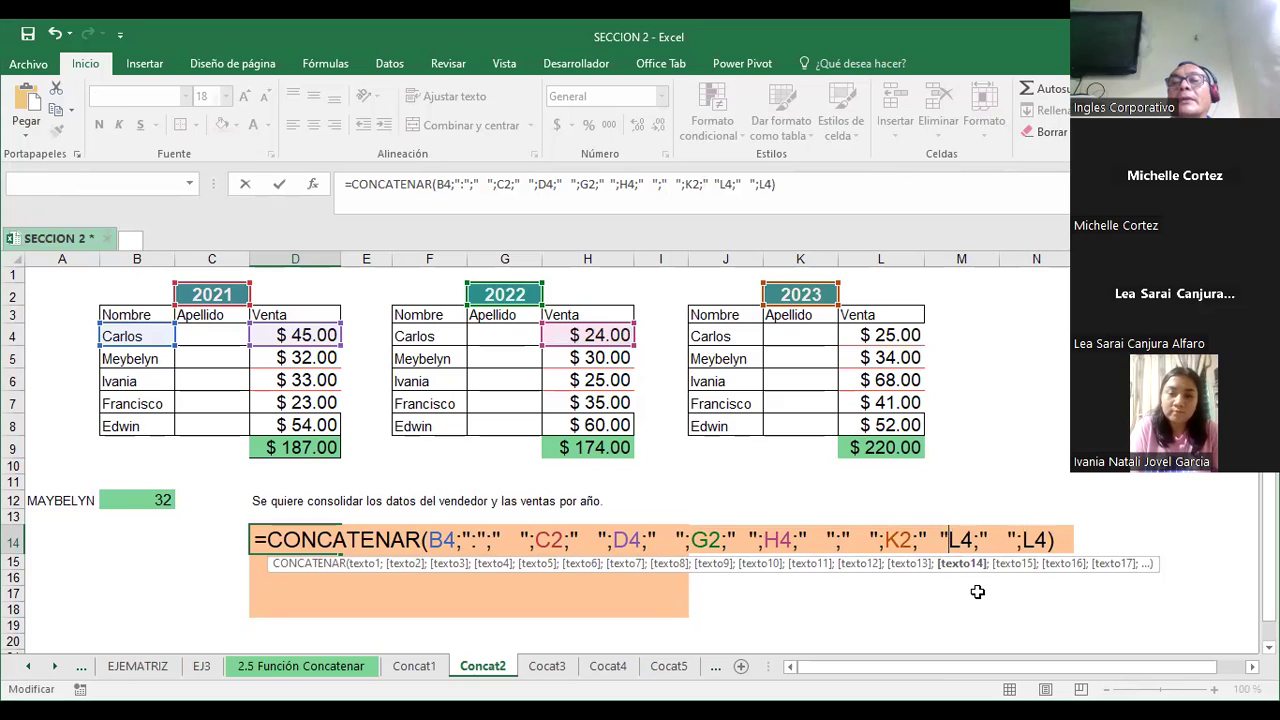
pyautogui.write(';')
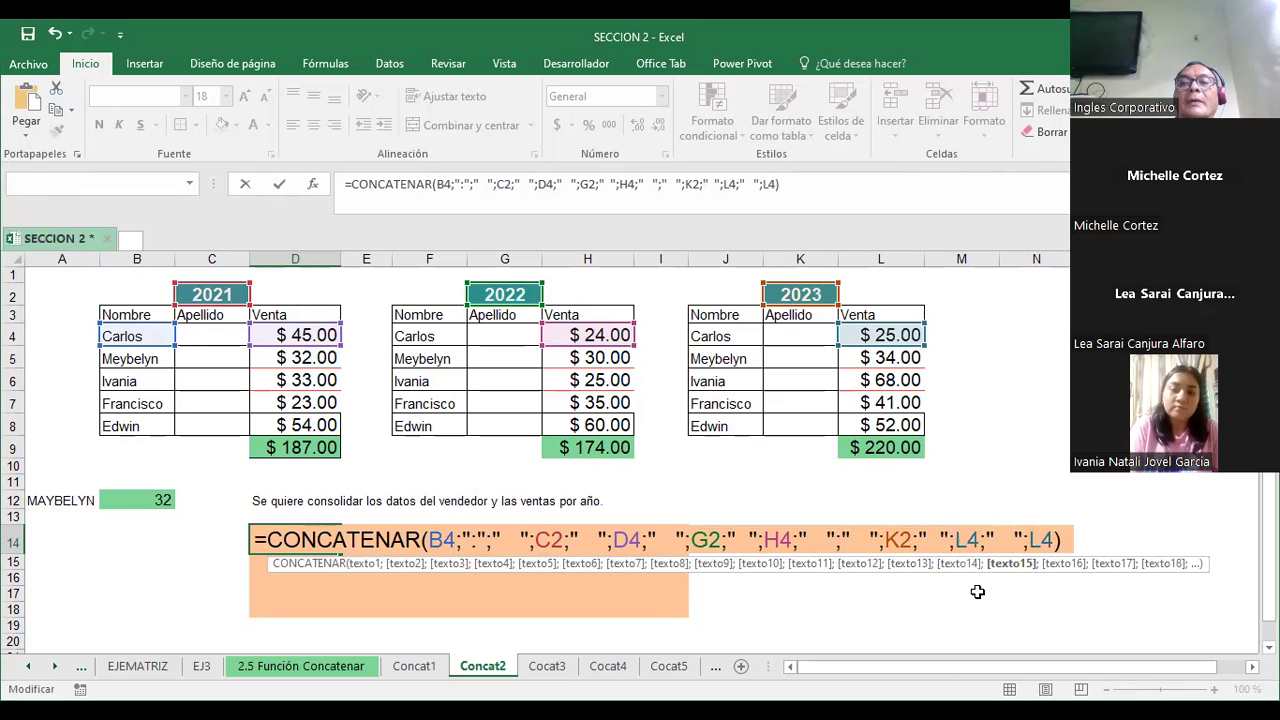
pyautogui.press('Return')
pyautogui.click(258, 540)
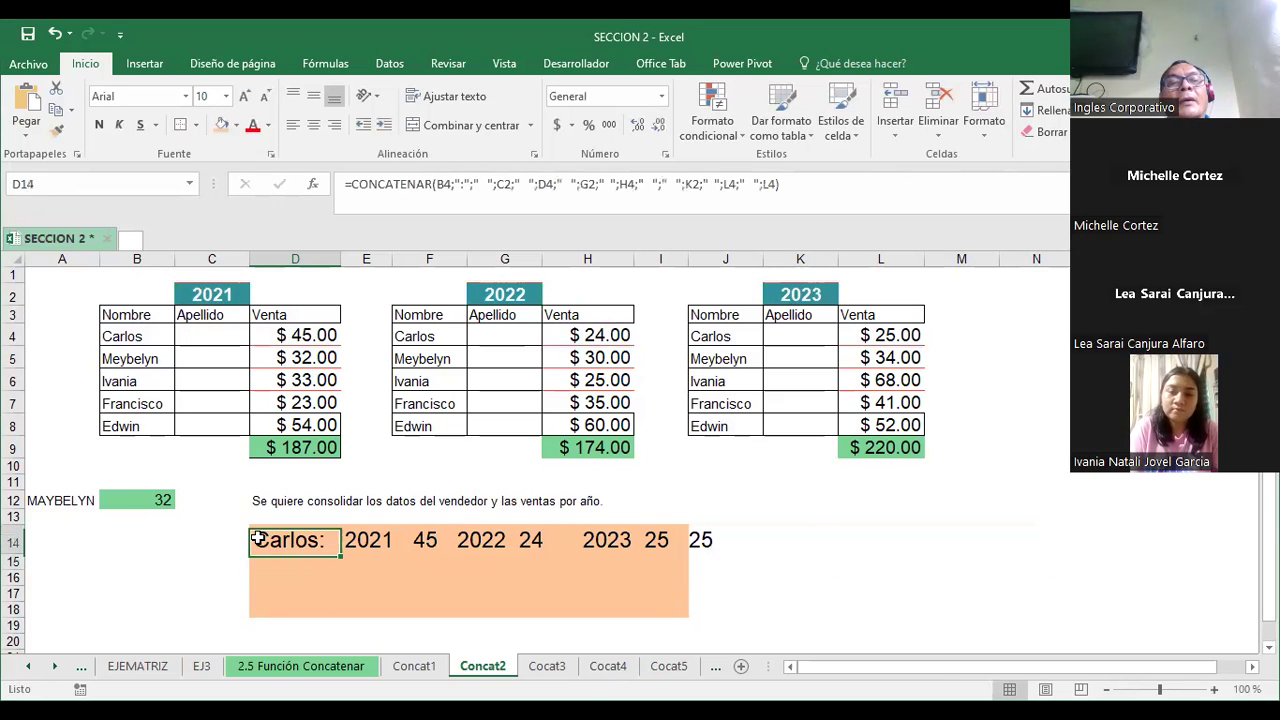
pyautogui.doubleClick(258, 540)
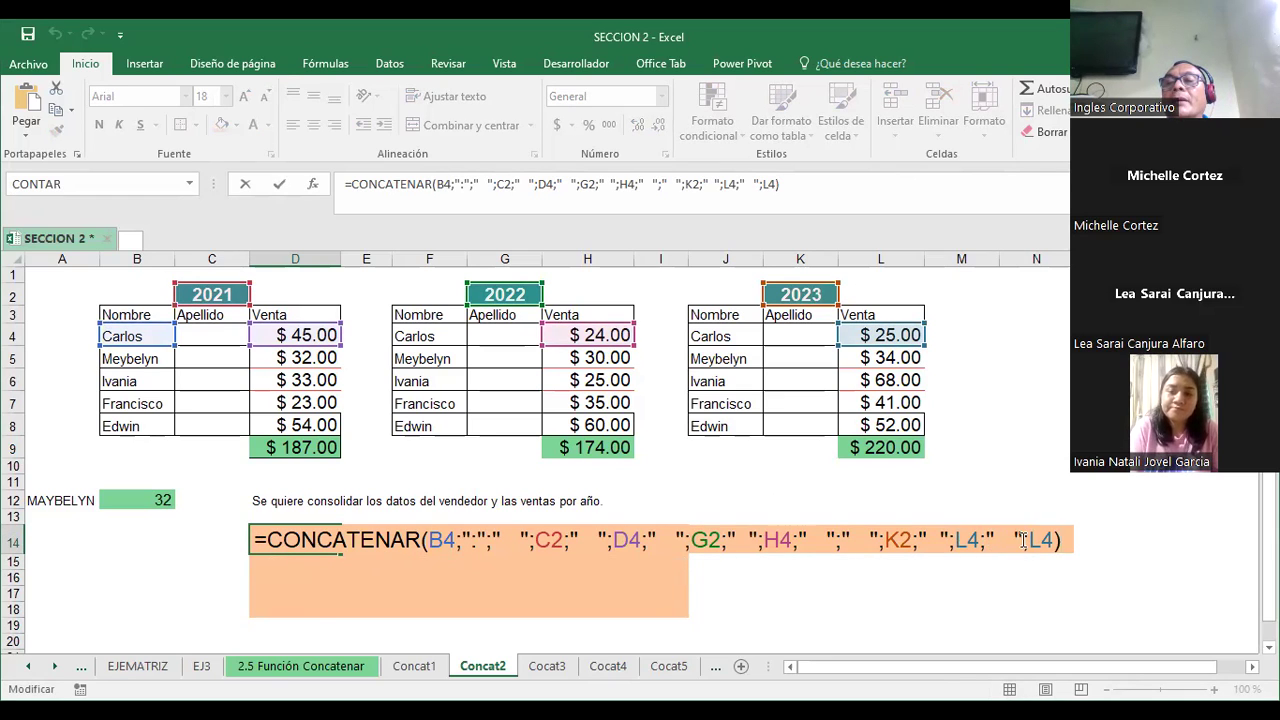
pyautogui.click(1023, 540)
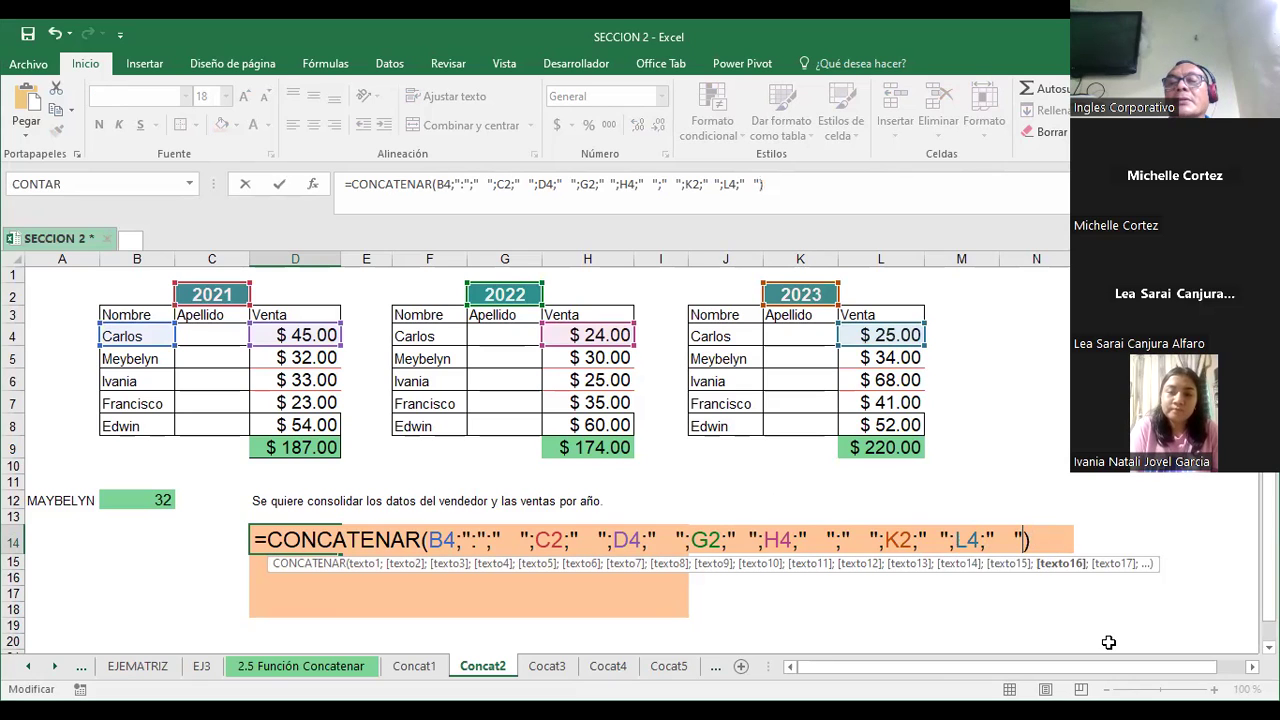
pyautogui.press('Return')
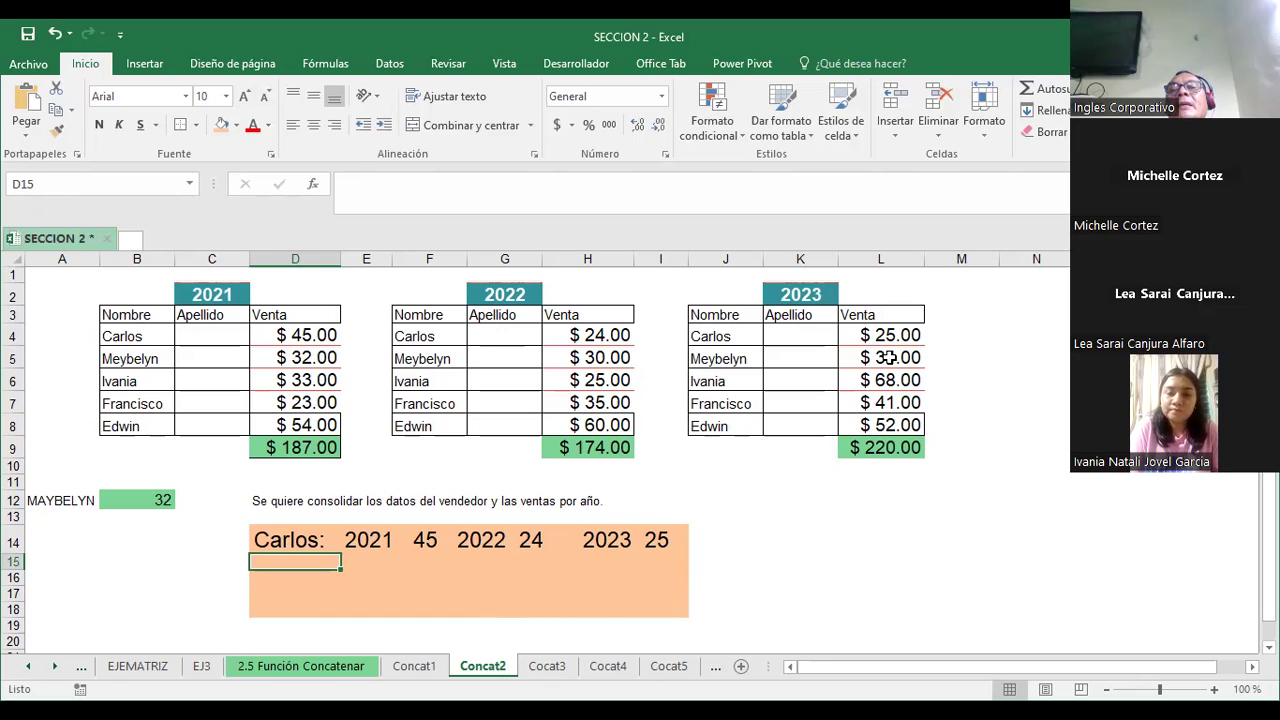
pyautogui.click(578, 540)
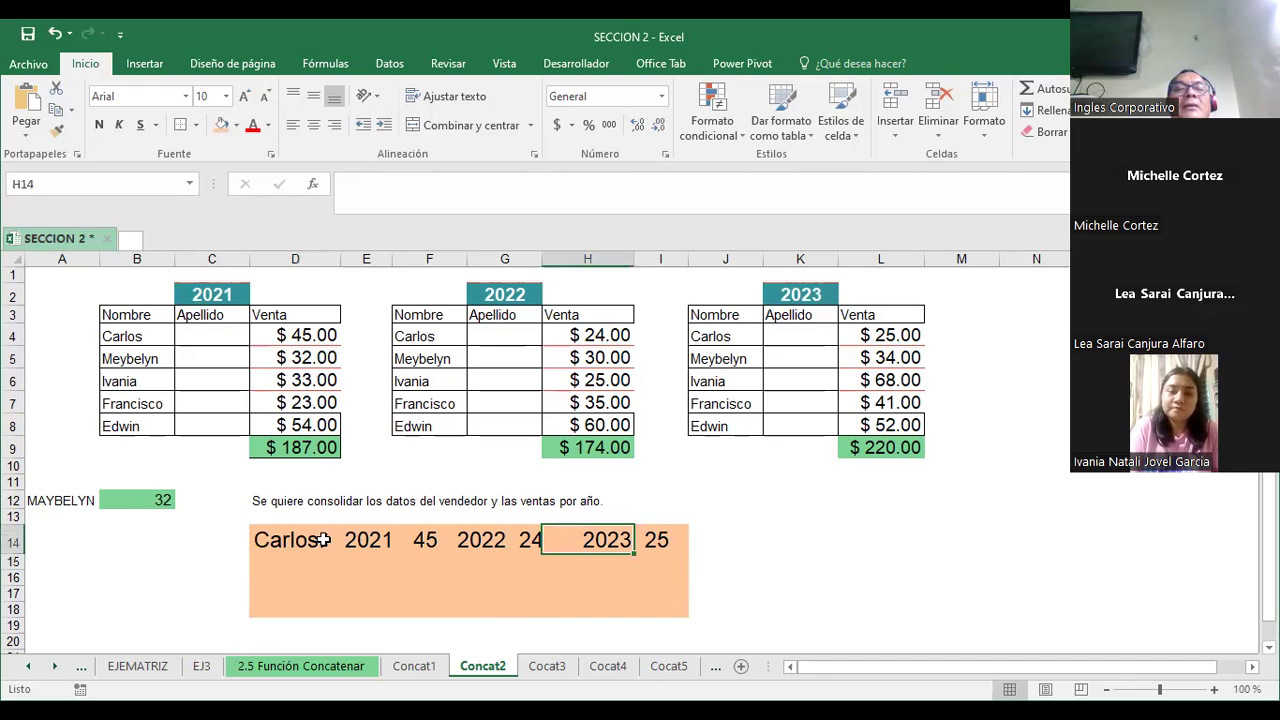
pyautogui.click(270, 542)
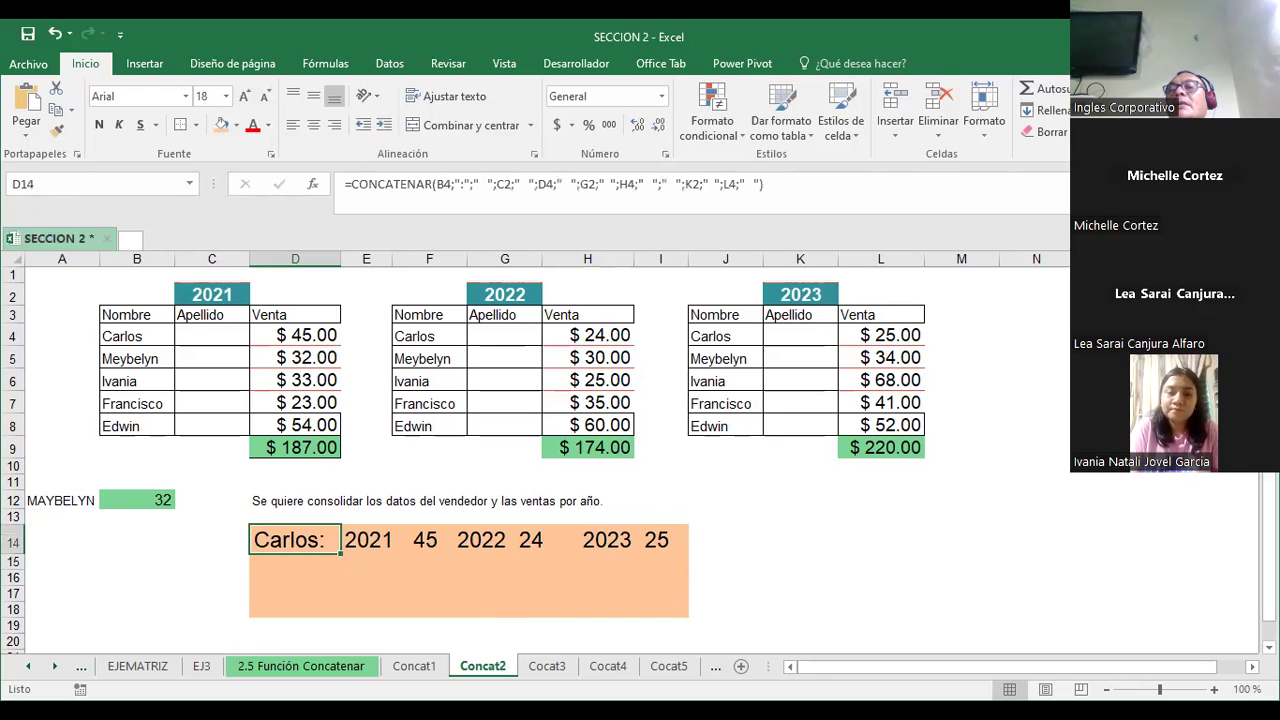
pyautogui.scroll(-1, 234, 543)
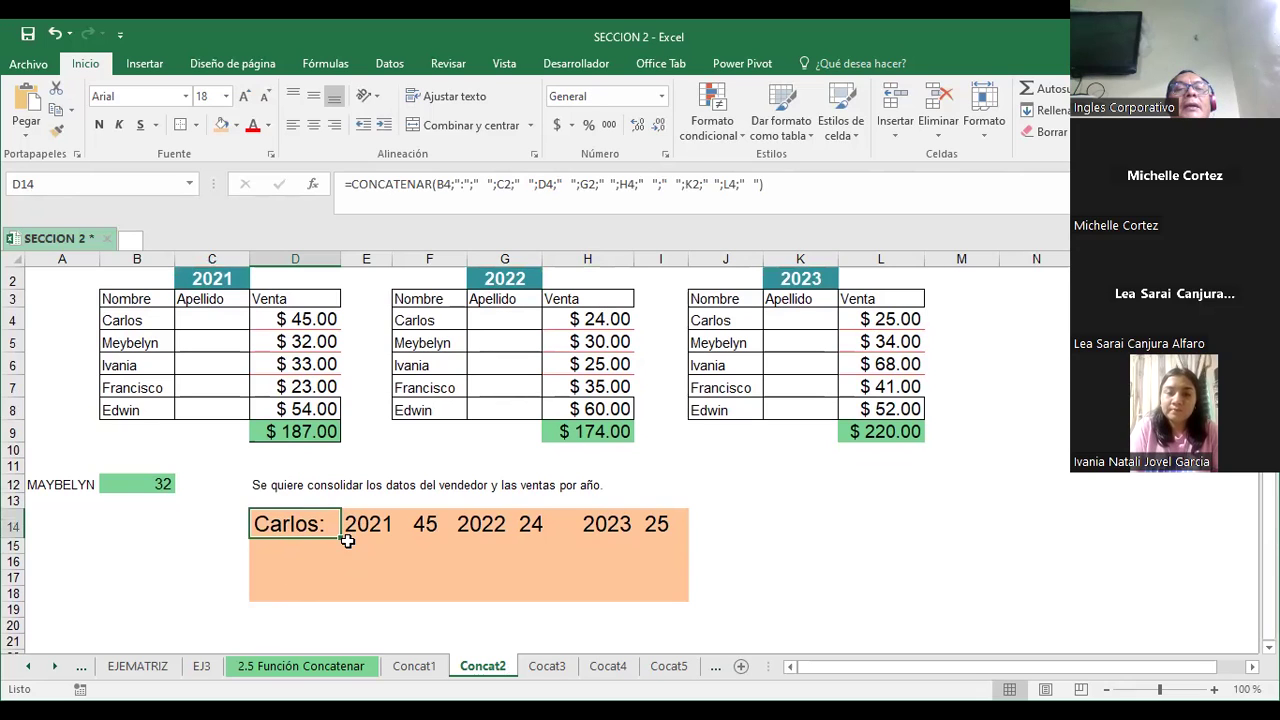
# Step: Fill the Carlos formula in D14 down through D18
pyautogui.moveTo(340, 539); pyautogui.dragTo(333, 595)
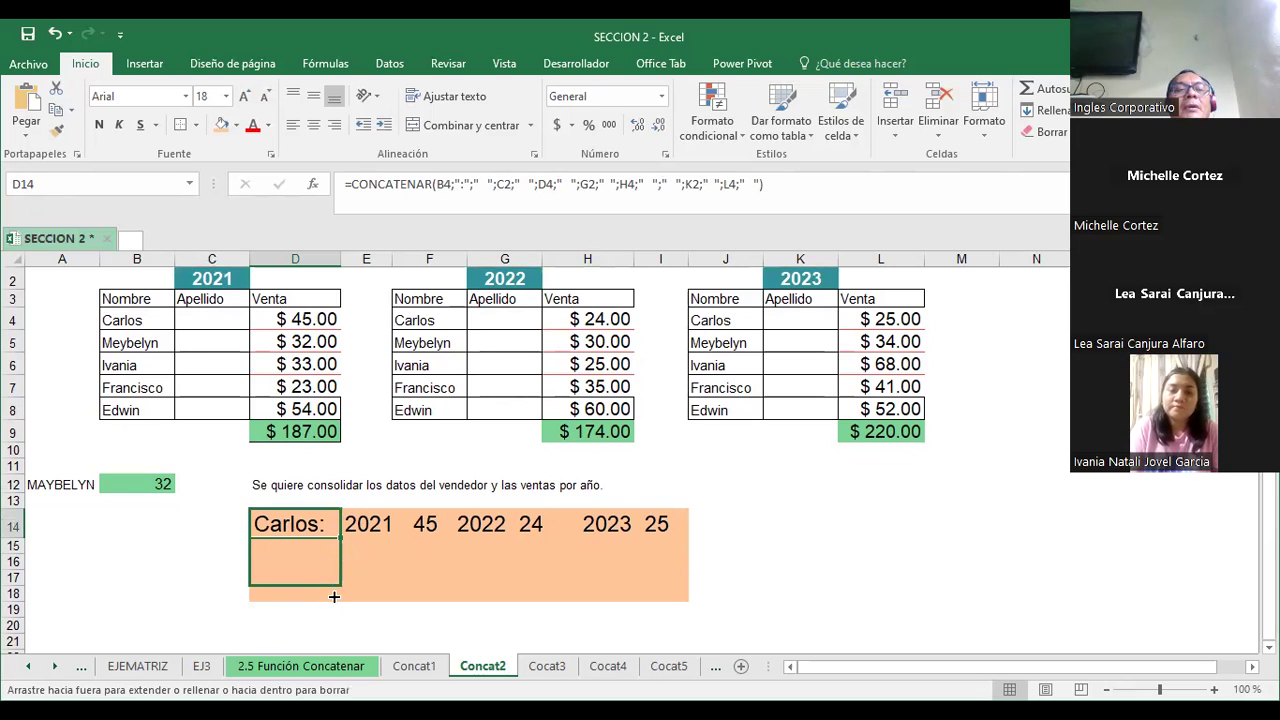
pyautogui.click(1112, 556)
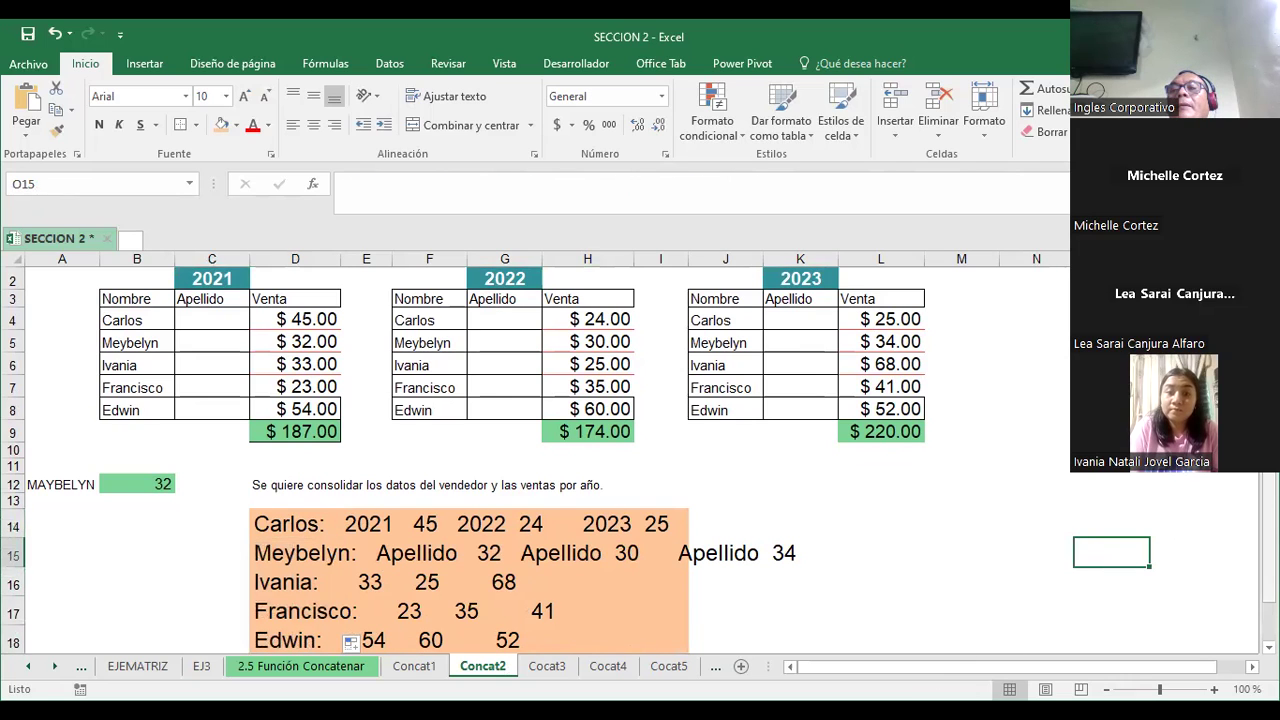
pyautogui.scroll(-1, 790, 520)
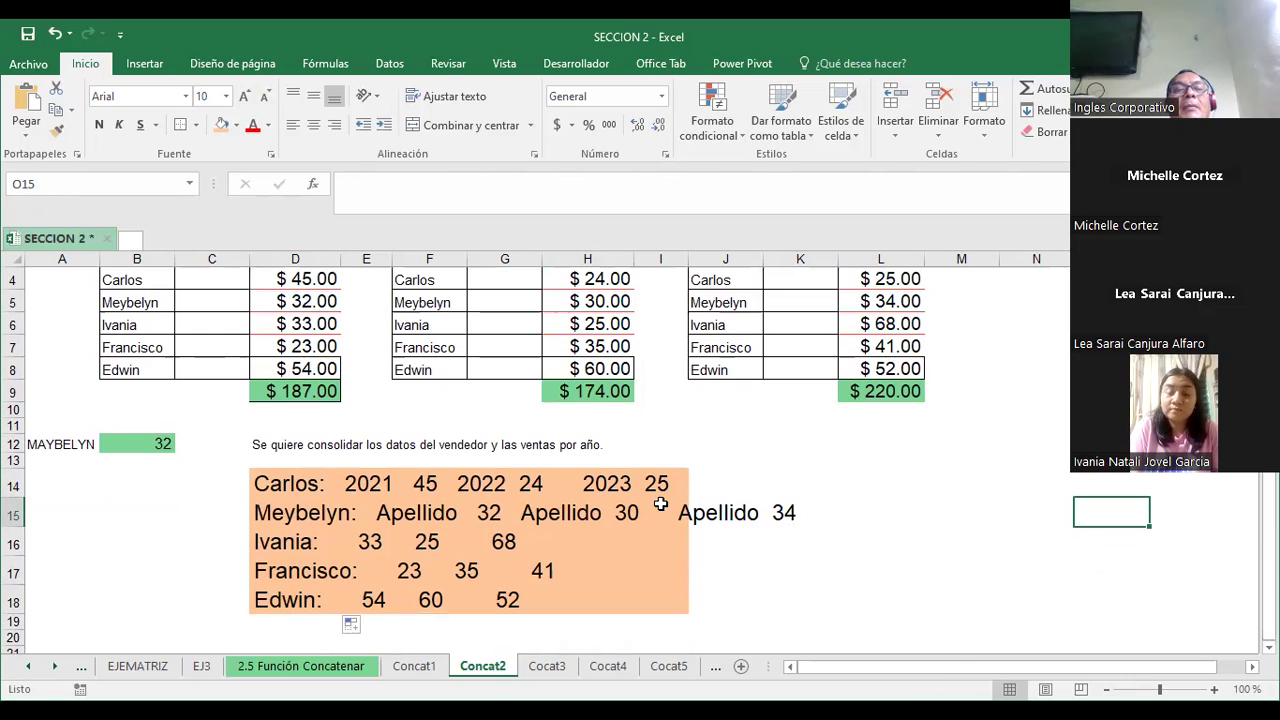
# Step: Inspect the copied Meybelyn formula in D15 without changing it, then clear D15
pyautogui.click(306, 485)
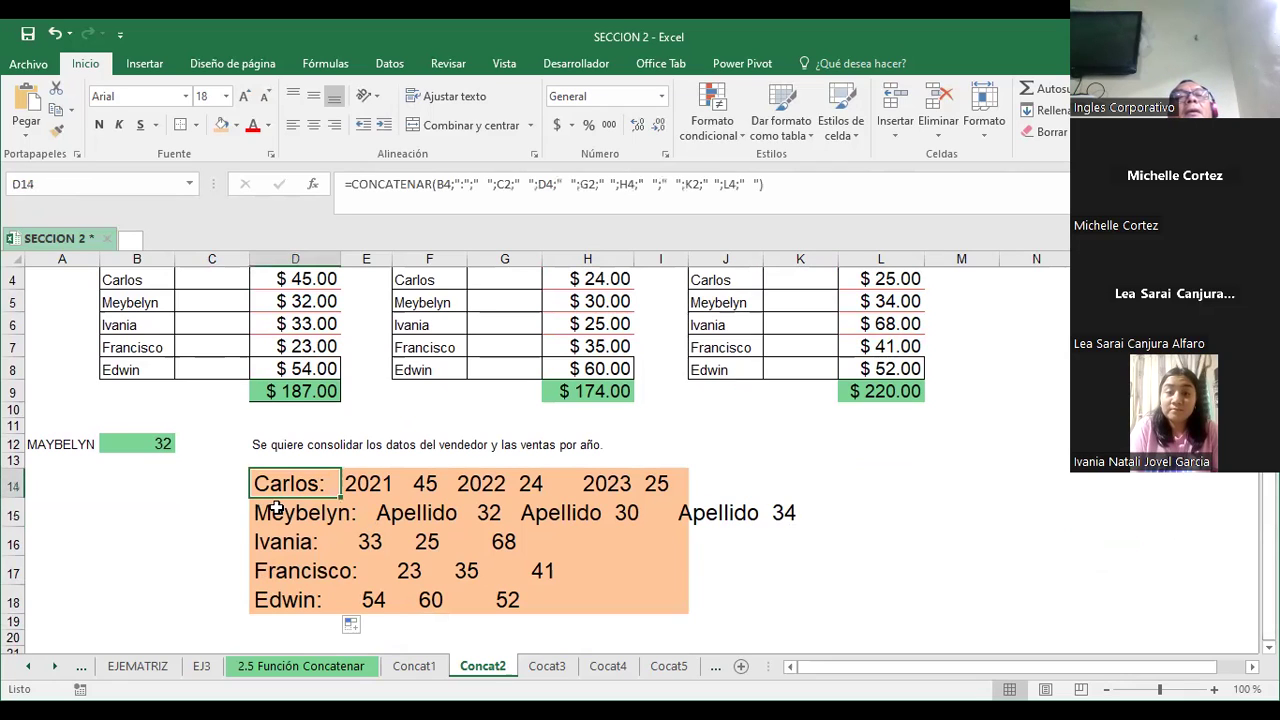
pyautogui.click(276, 507)
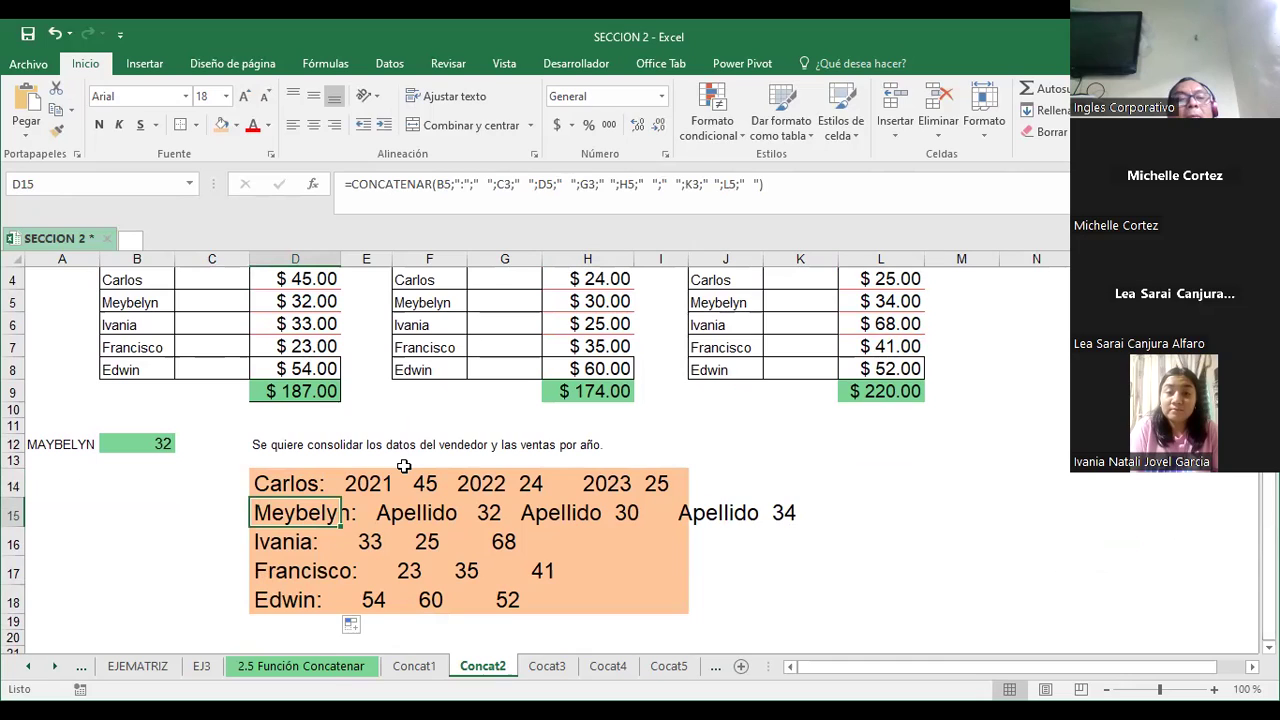
pyautogui.press('F2')
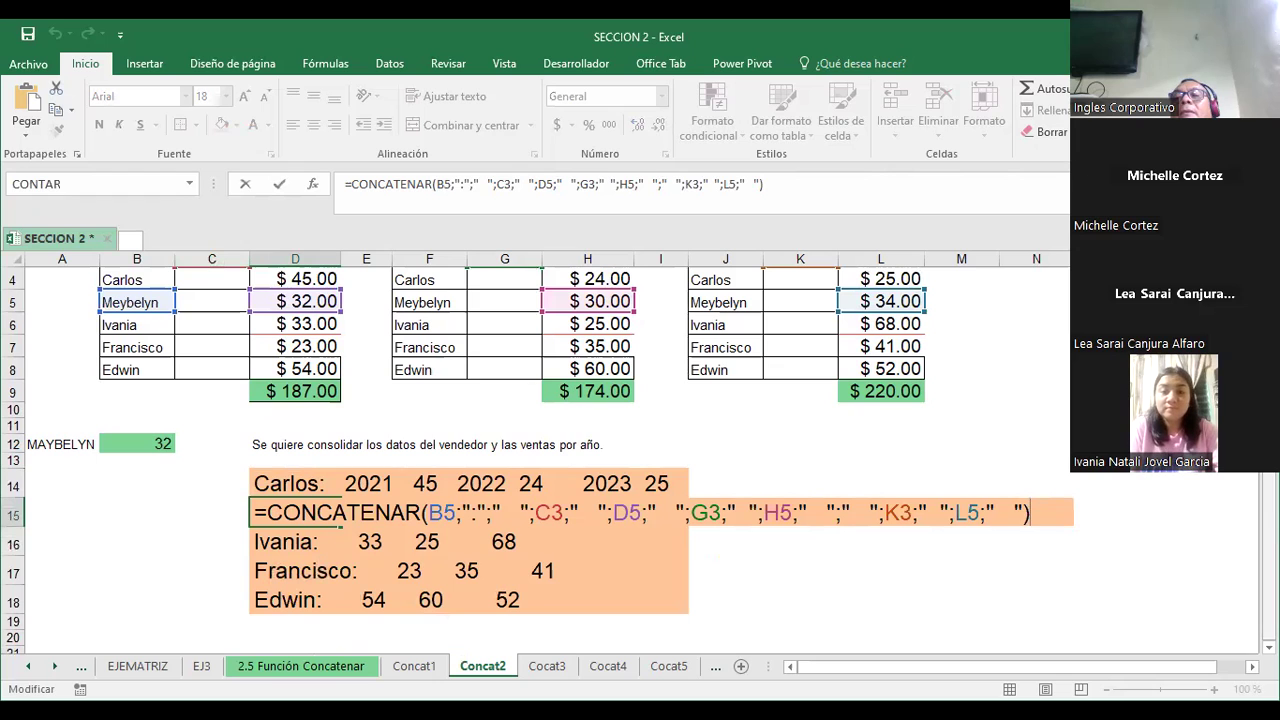
pyautogui.scroll(1, 320, 310)
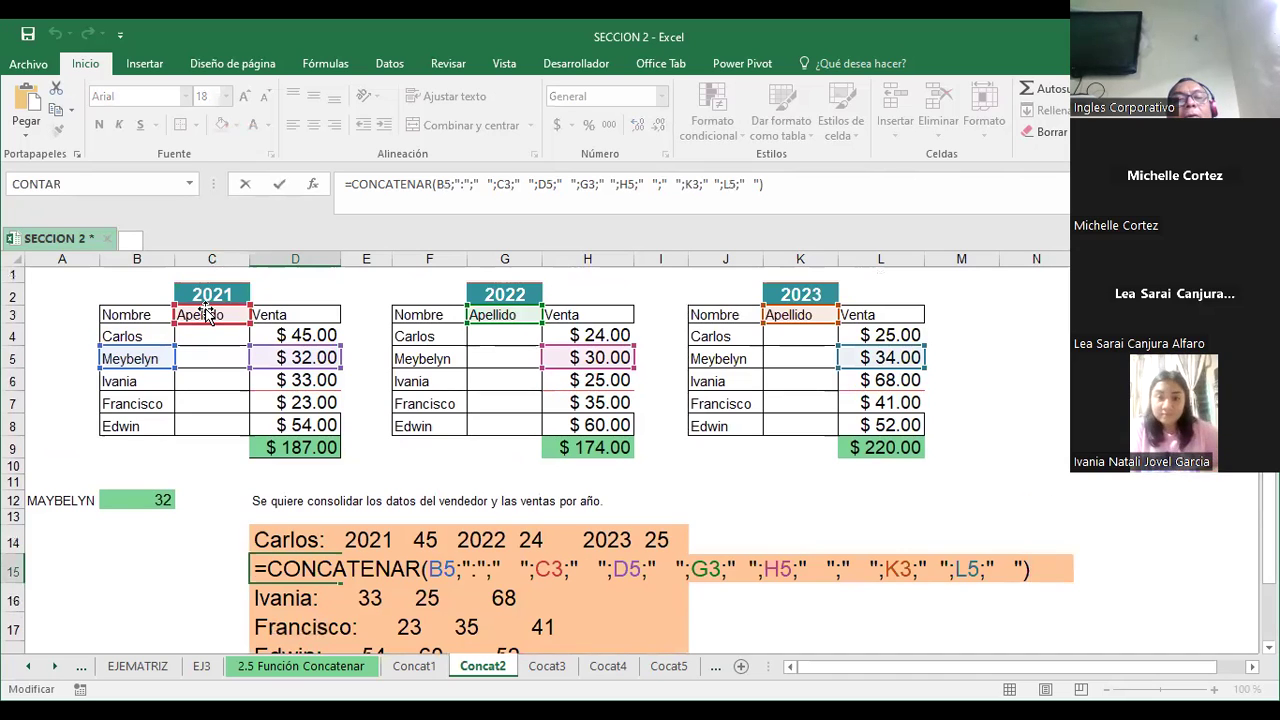
pyautogui.hotkey('ctrl', 'Return')
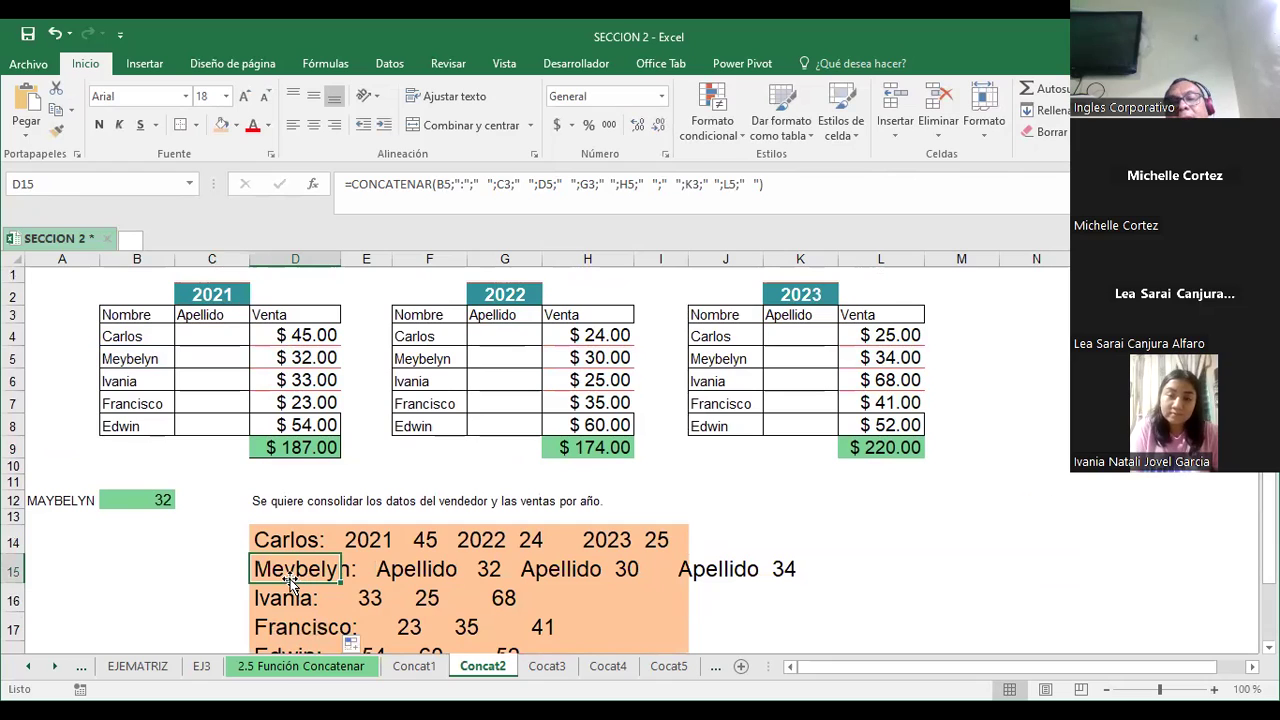
pyautogui.press('Delete')
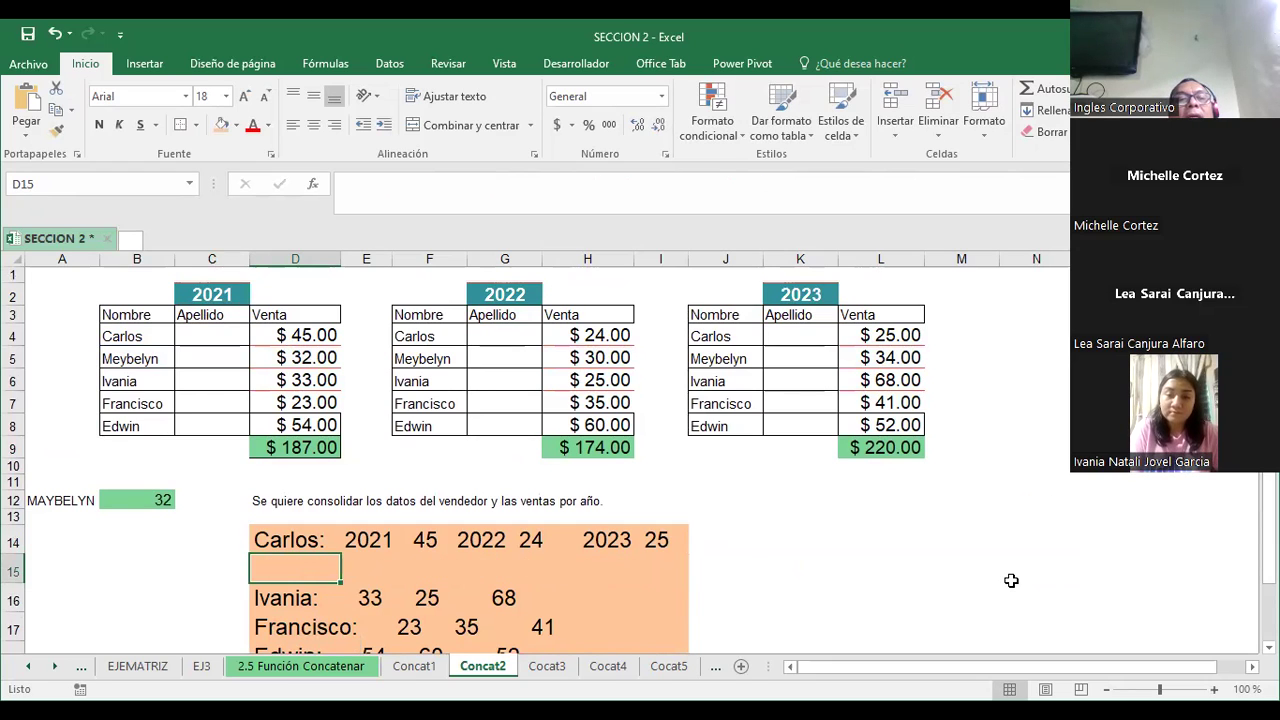
# Step: Inspect D16's copied formula, then delete the Ivania, Francisco and Edwin results in D16:H18
pyautogui.click(282, 597)
pyautogui.doubleClick(282, 597)
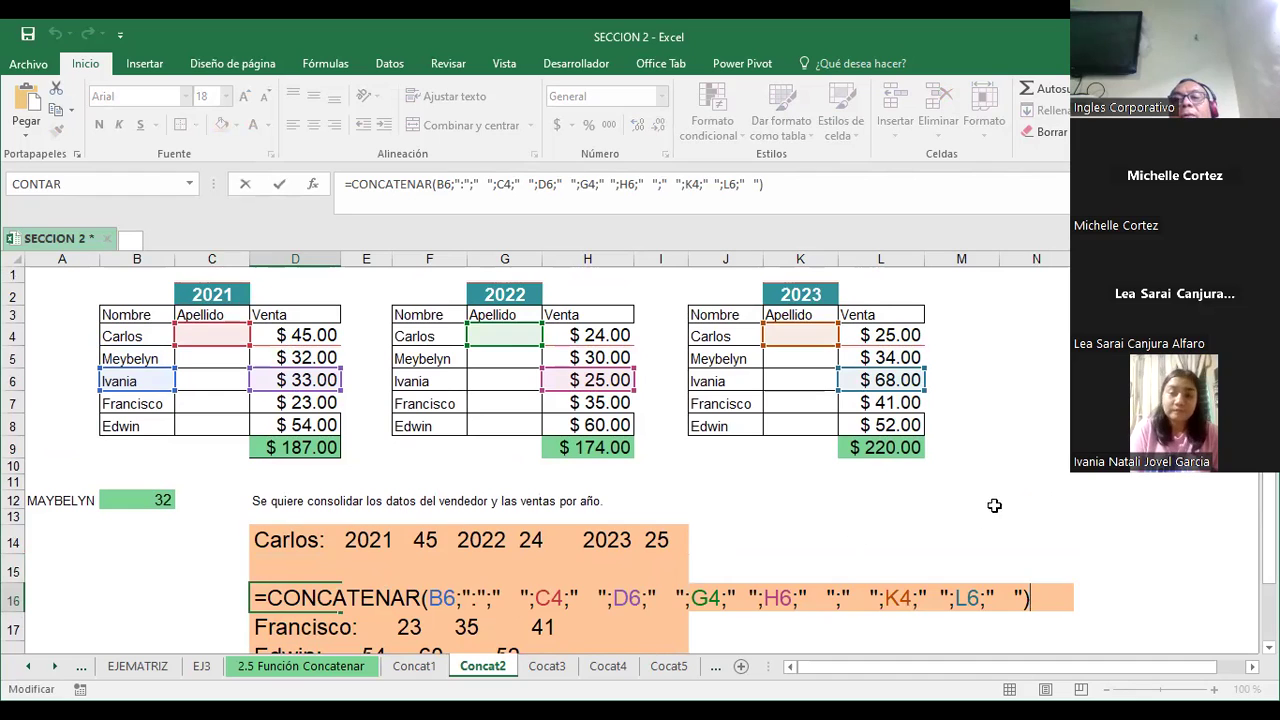
pyautogui.click(1037, 497)
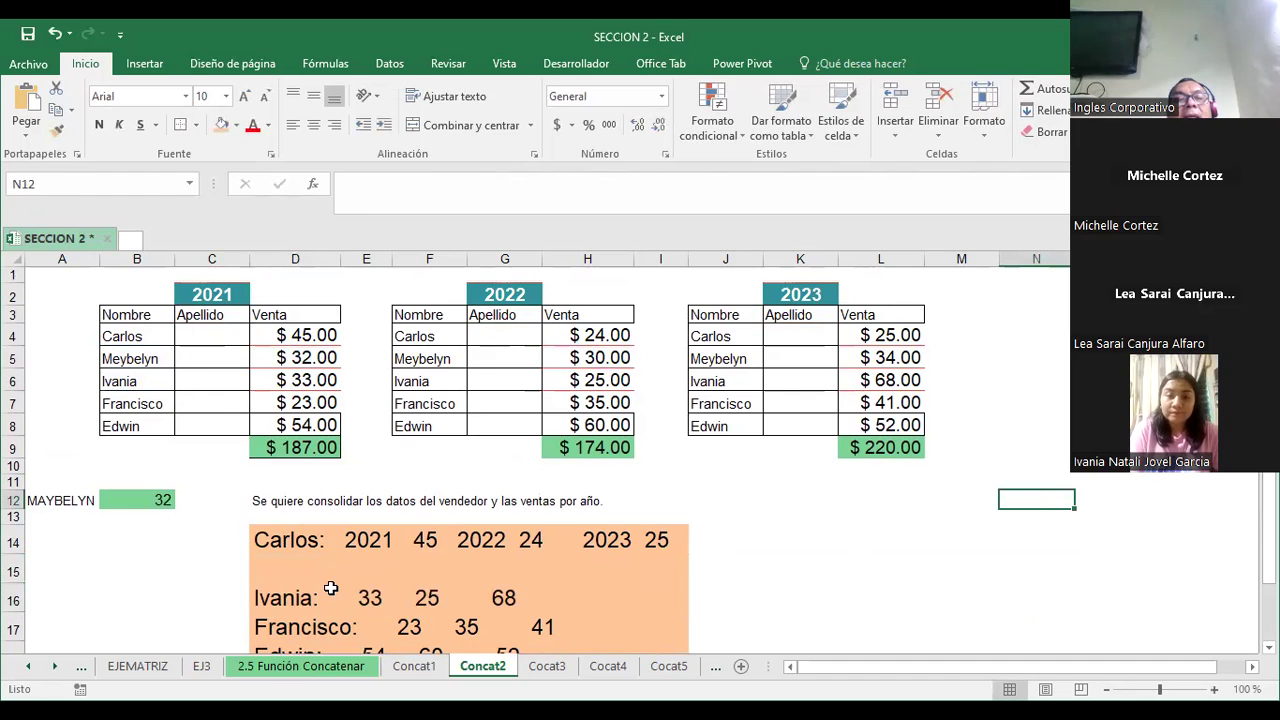
pyautogui.moveTo(262, 598)
pyautogui.mouseDown()
pyautogui.moveTo(586, 627)
pyautogui.moveTo(619, 665)
pyautogui.mouseUp()
pyautogui.press('Delete')
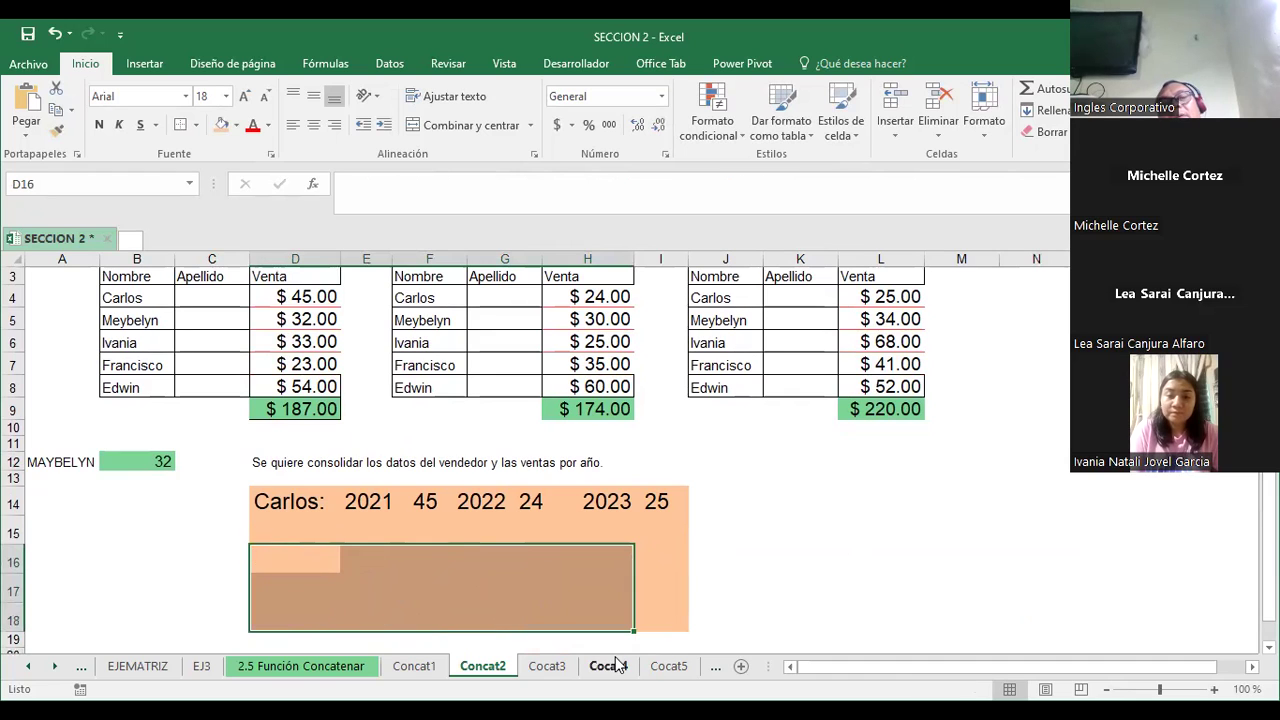
pyautogui.click(290, 501)
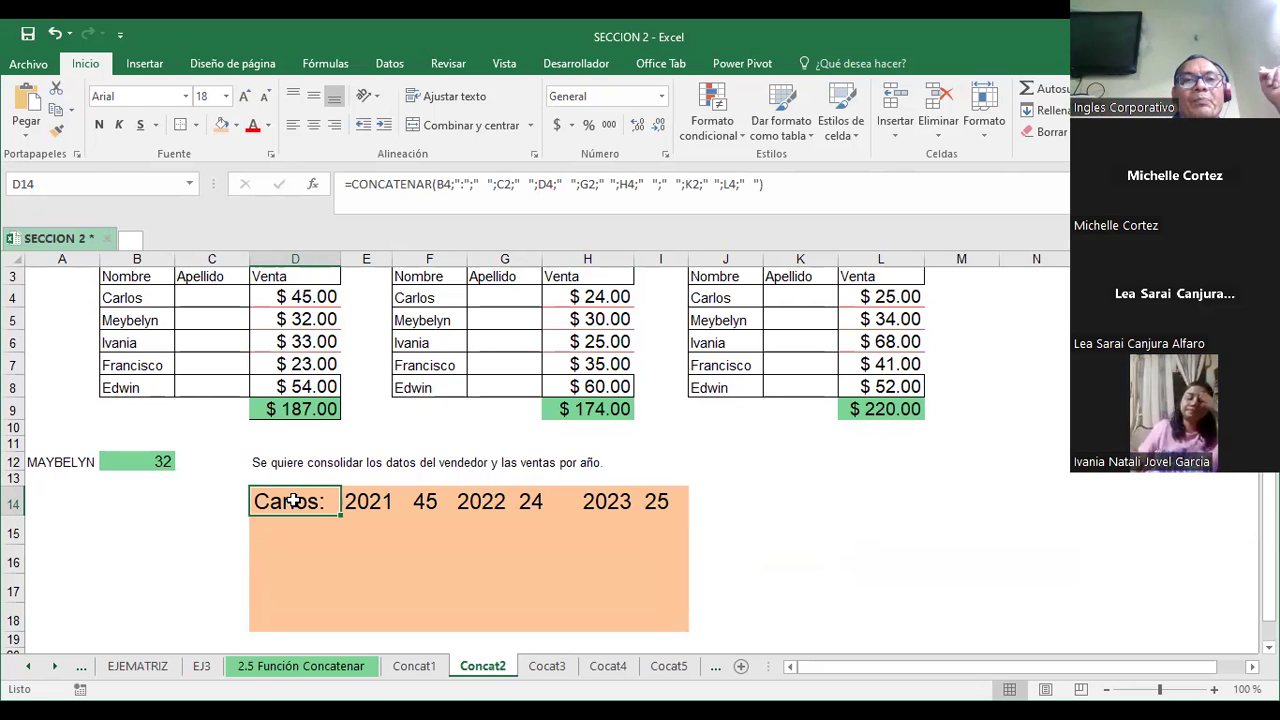
# Step: Switch to the Cocat3 sheet and compare the Resultado and Total Salario formulas in D14 and E14
pyautogui.click(549, 668)
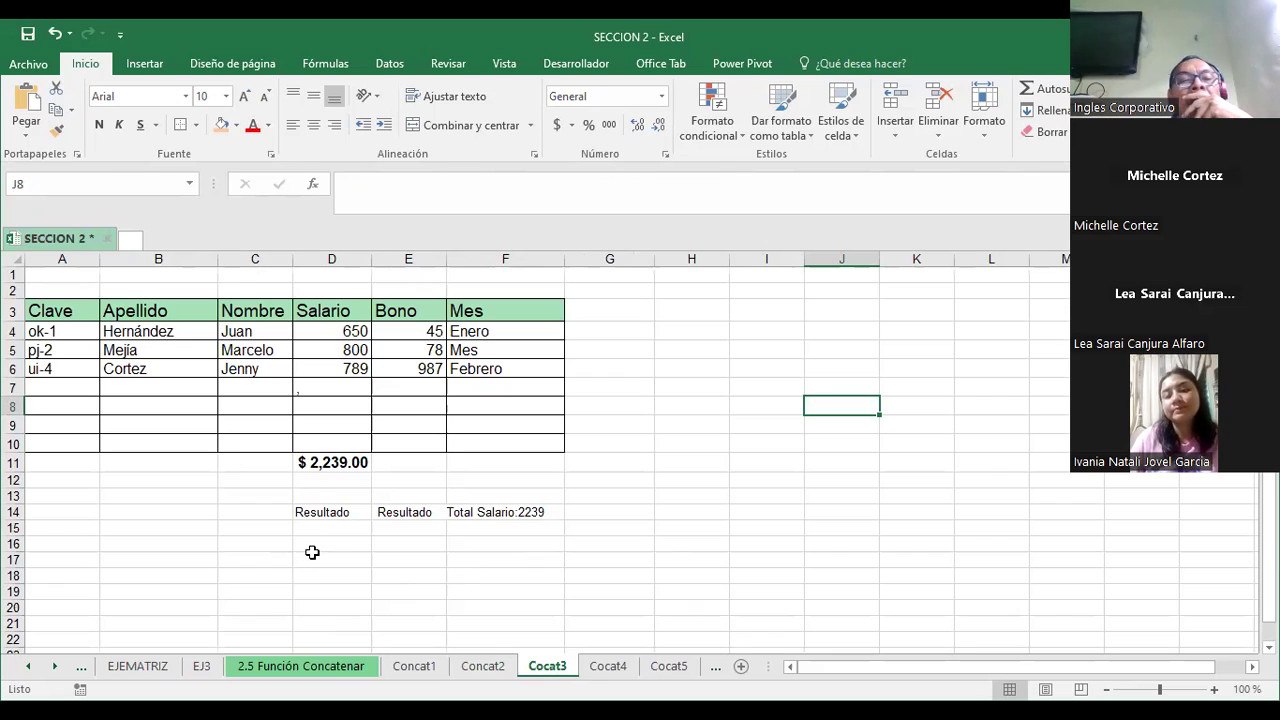
pyautogui.click(329, 514)
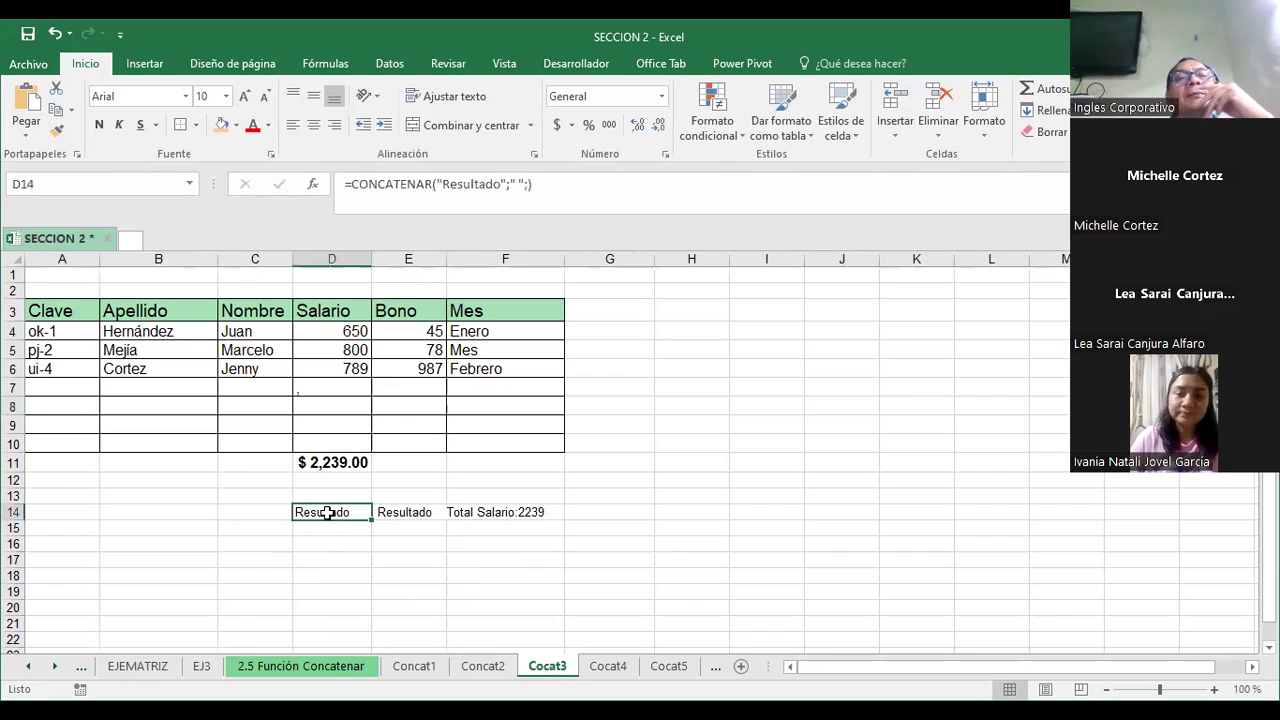
pyautogui.click(396, 514)
pyautogui.click(296, 512)
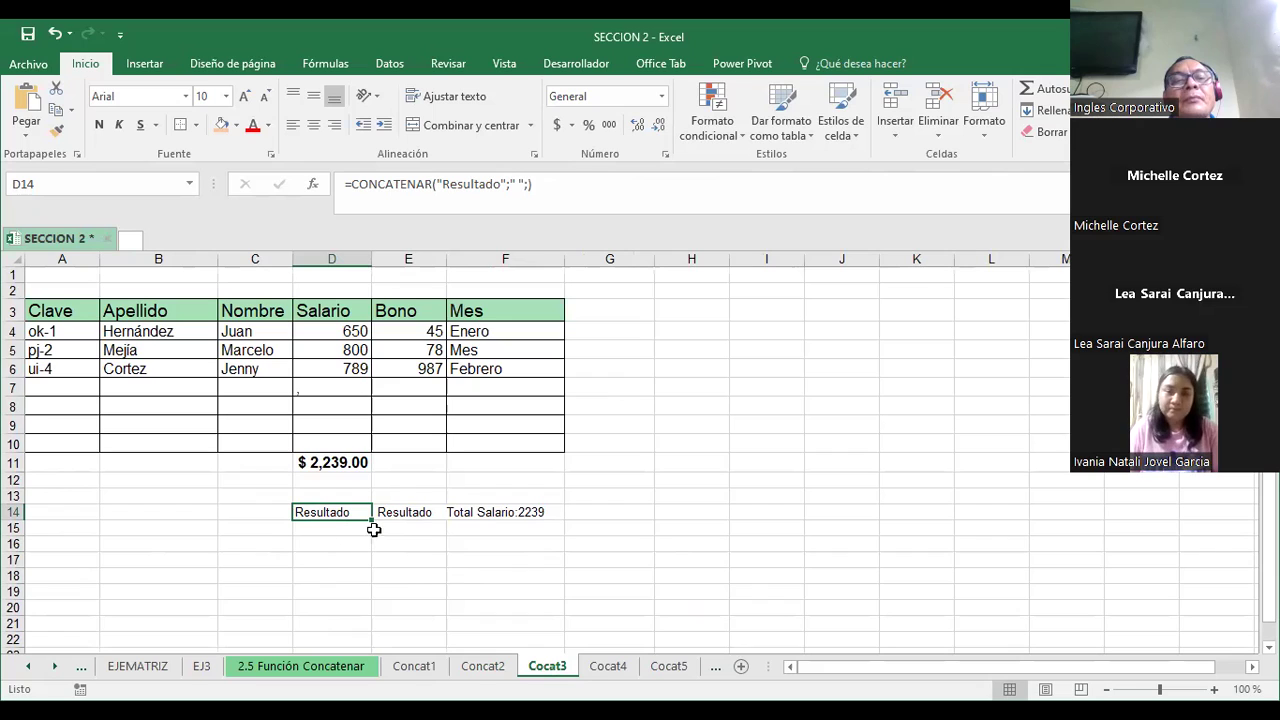
pyautogui.click(392, 514)
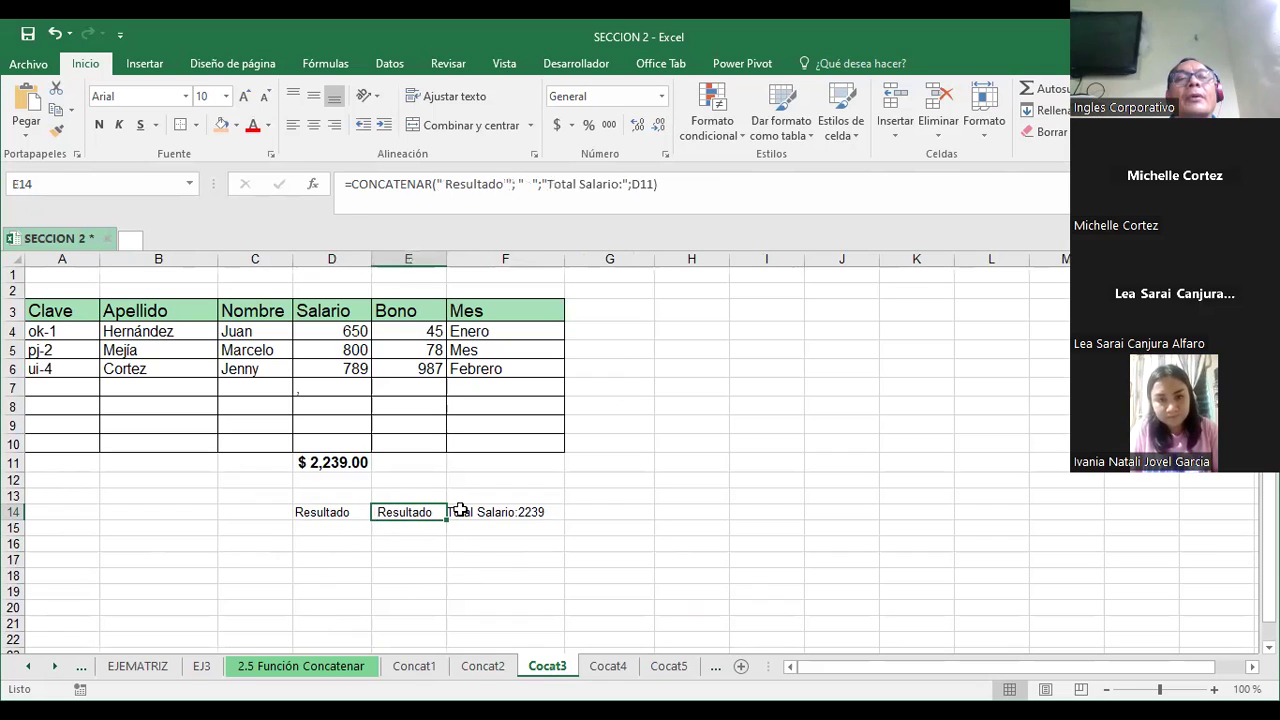
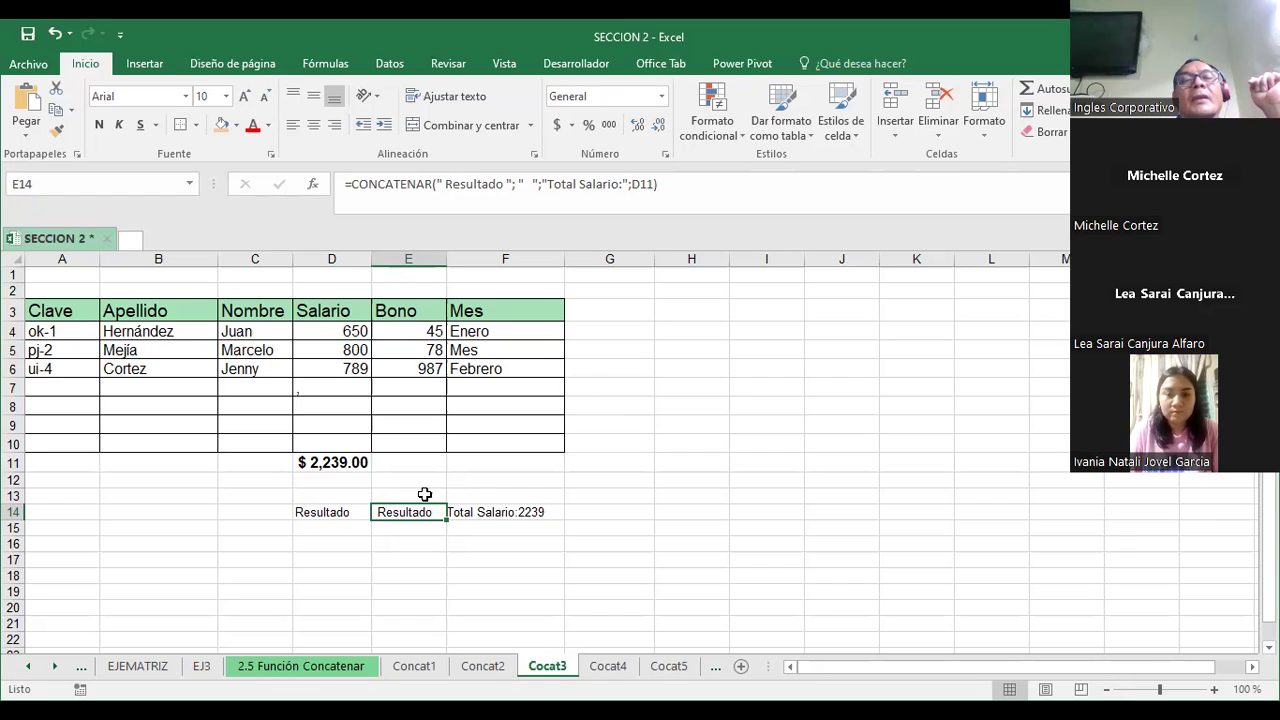
# Step: Move through cells H4 and H8, then bring up the Vista view settings
pyautogui.click(700, 338)
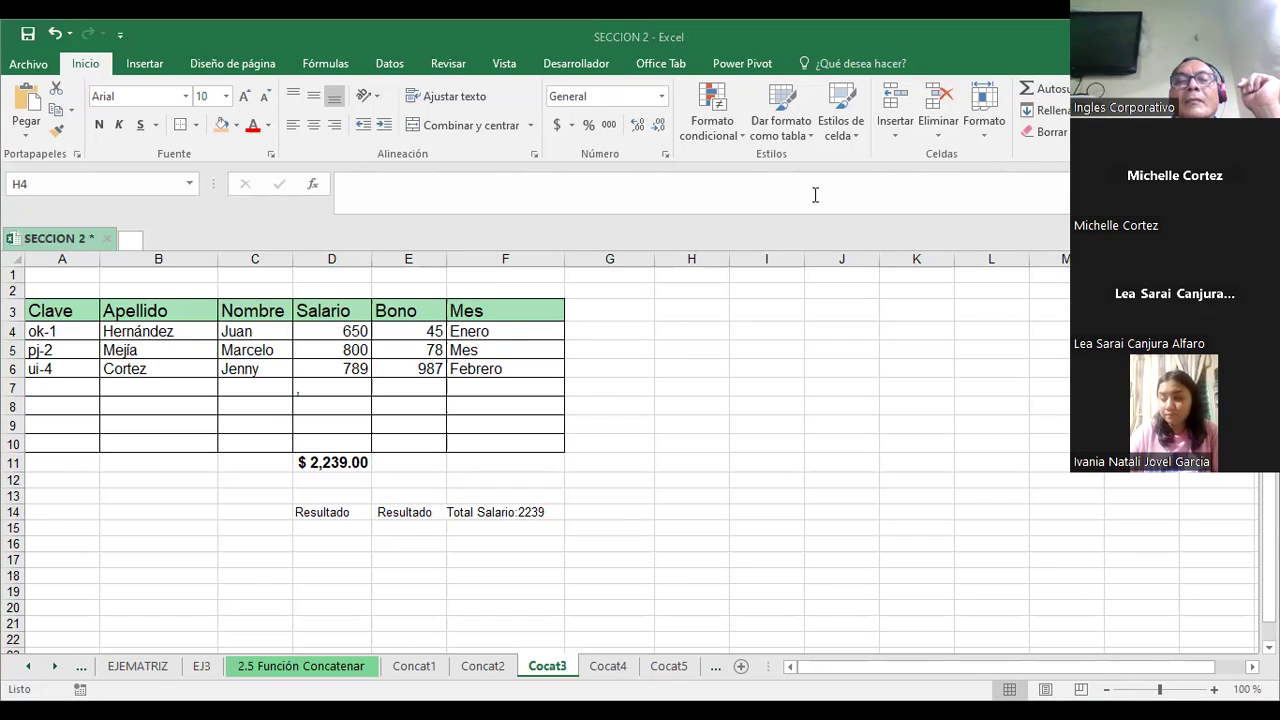
pyautogui.click(676, 409)
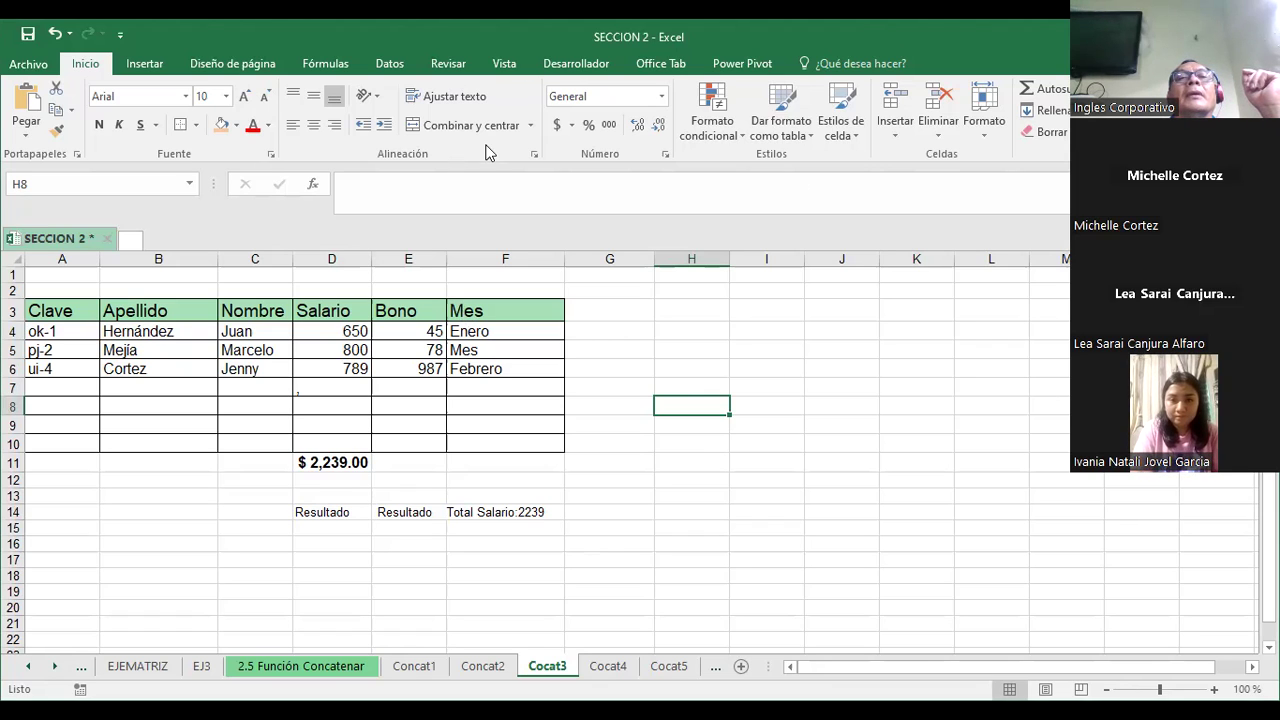
pyautogui.click(503, 64)
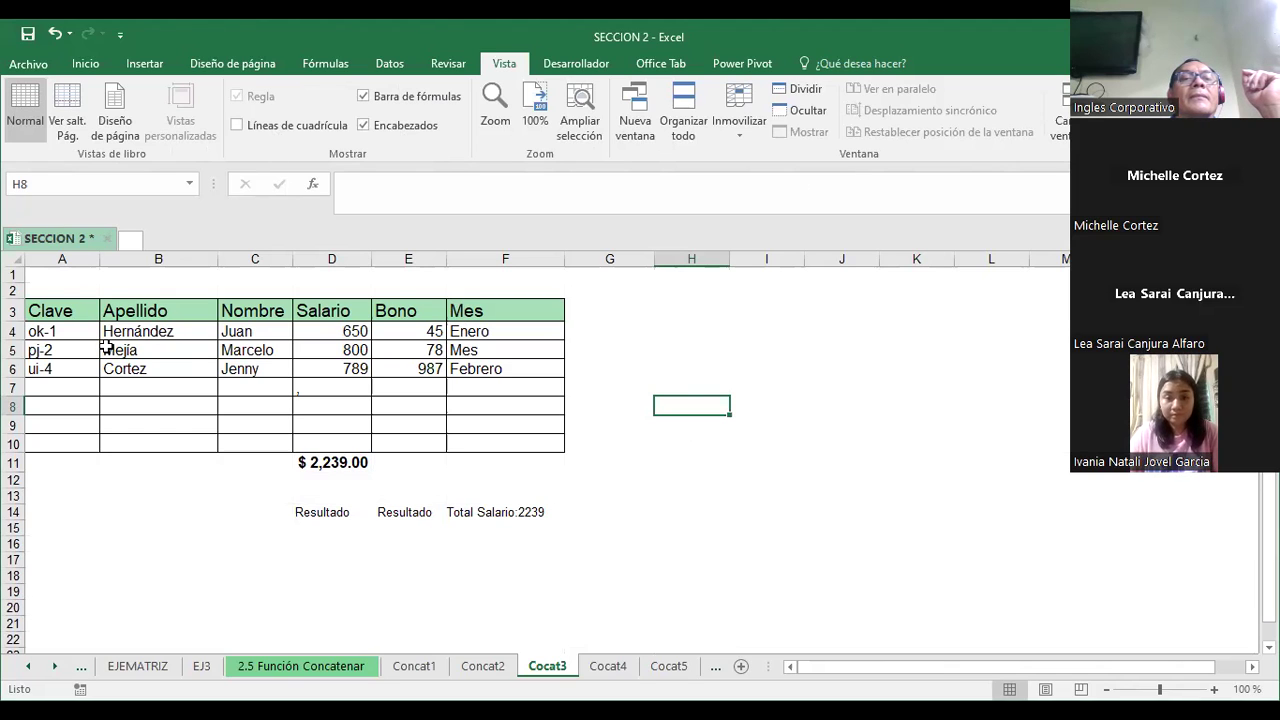
# Step: Shade the empty block H4:K11 with a light blue fill
pyautogui.moveTo(674, 338); pyautogui.dragTo(920, 458)
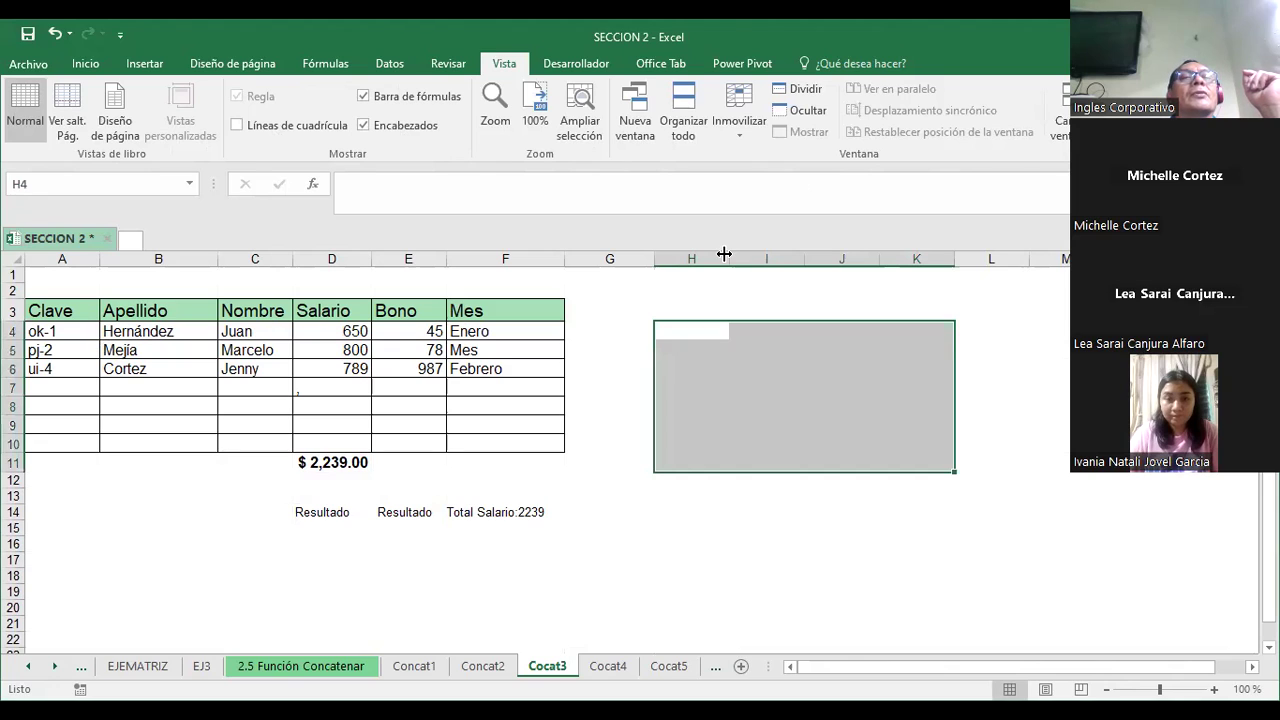
pyautogui.click(85, 63)
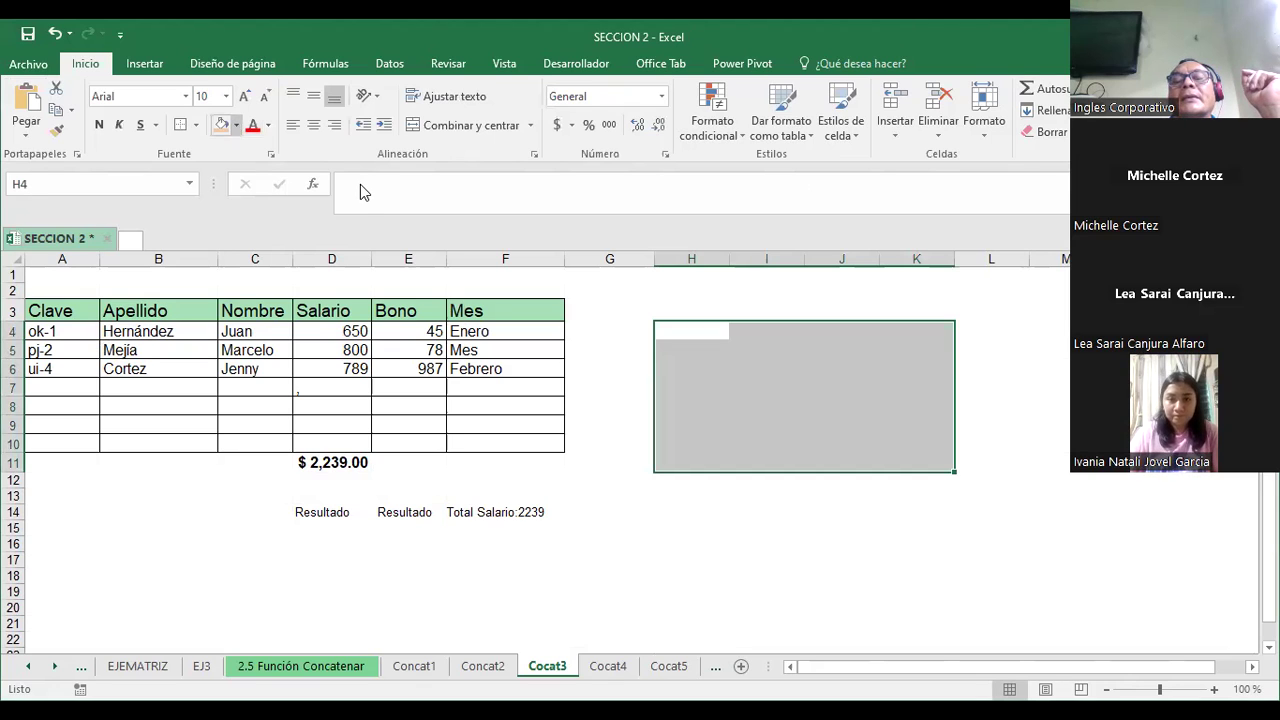
pyautogui.hotkey('alt', 'h')
pyautogui.press('h')
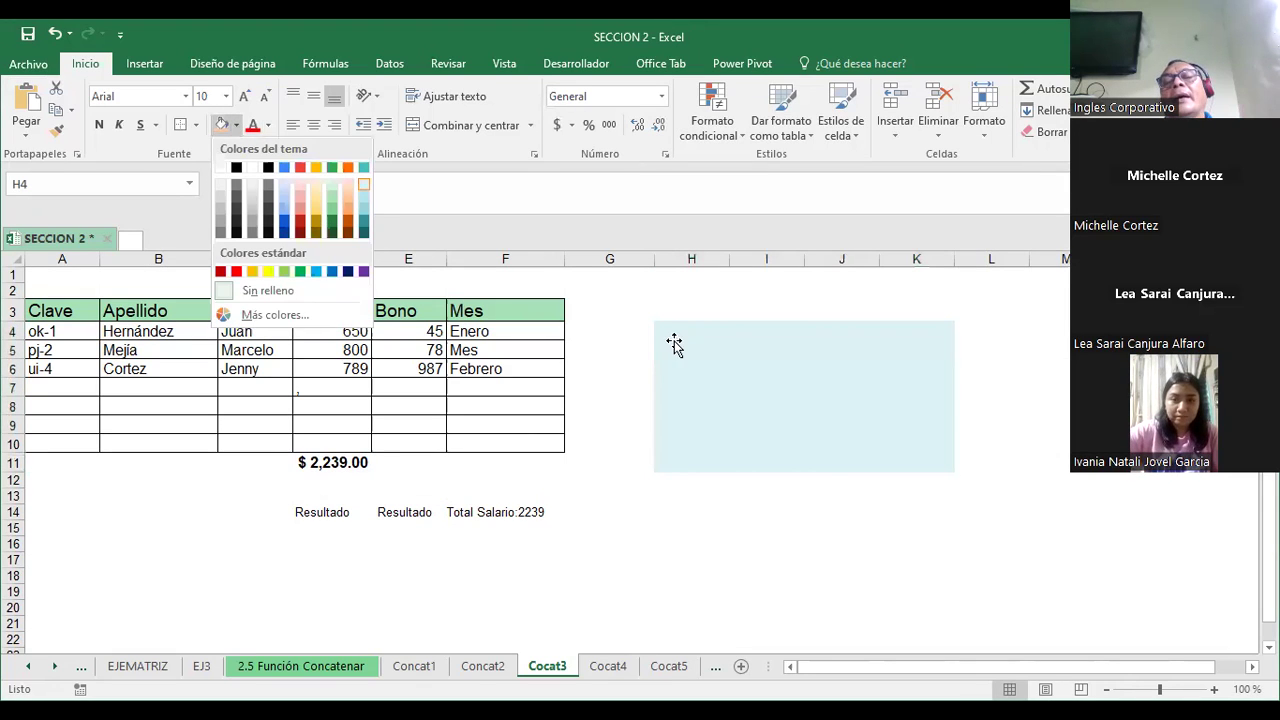
pyautogui.click(676, 335)
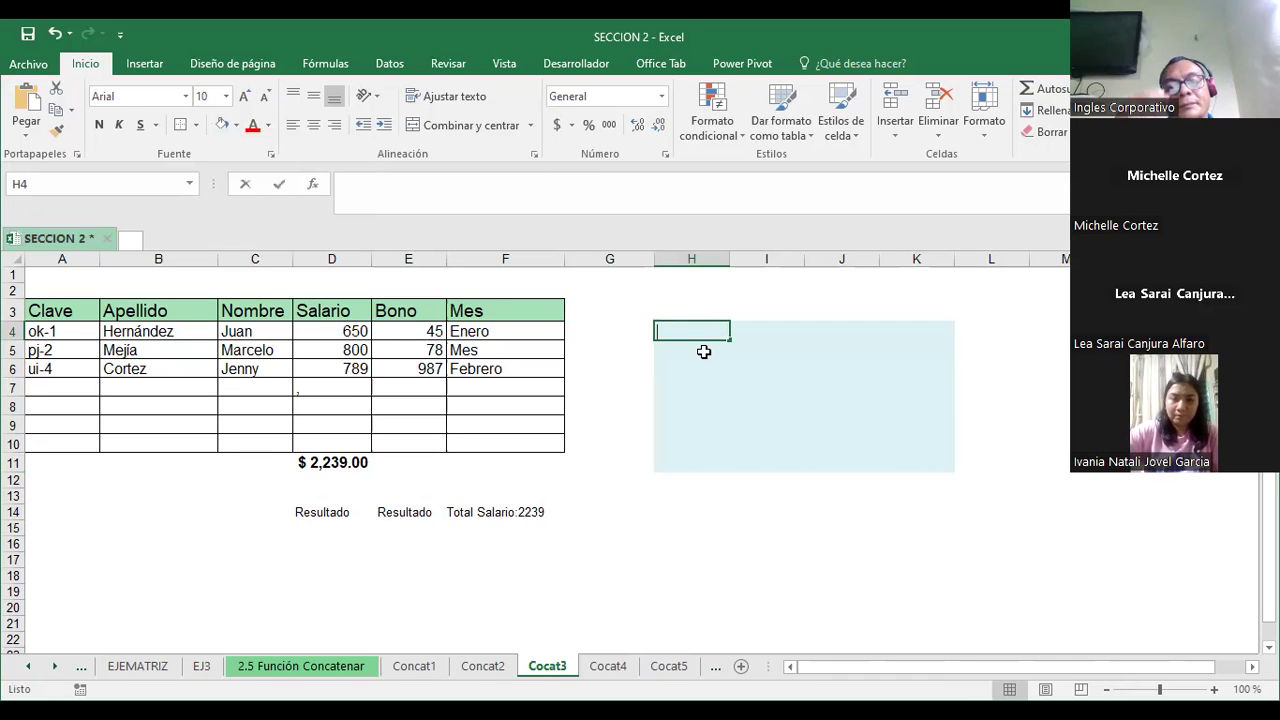
# Step: Enter =CONCATENAR(C4;" ";E4;" ";F4) in H4 so it displays Juan 45 Enero
pyautogui.write('=')
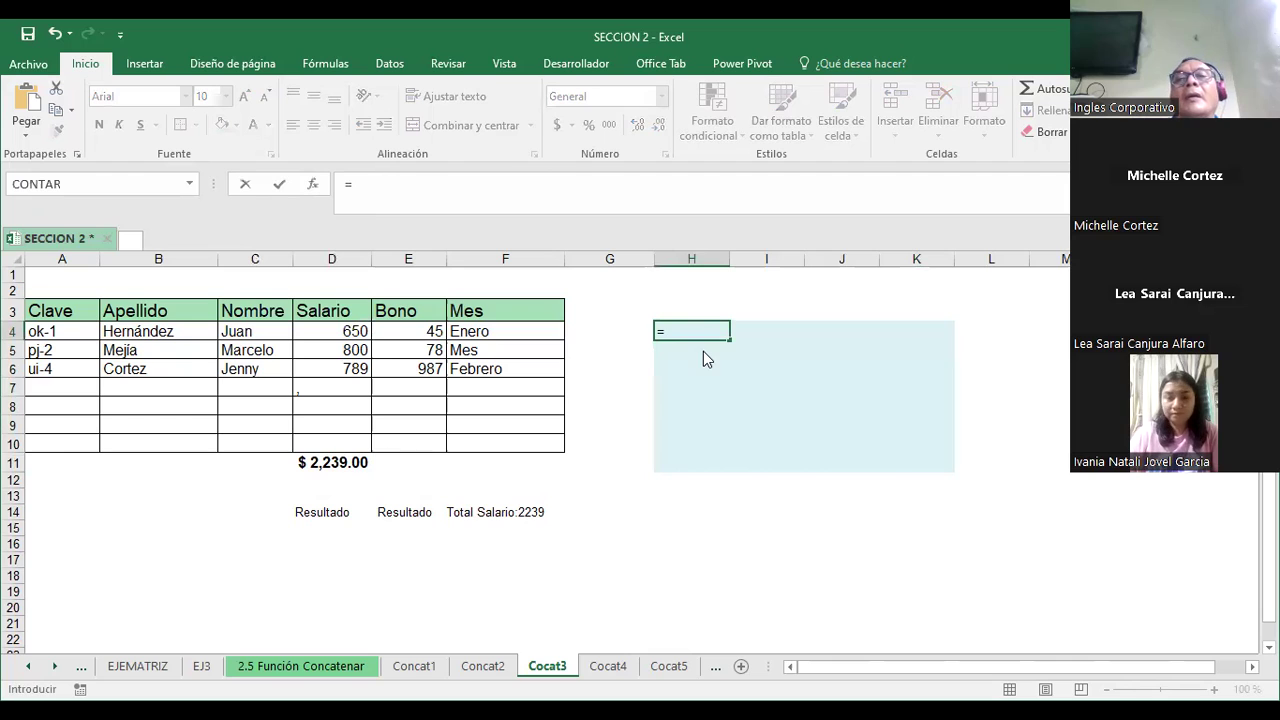
pyautogui.write('CONCATENAR')
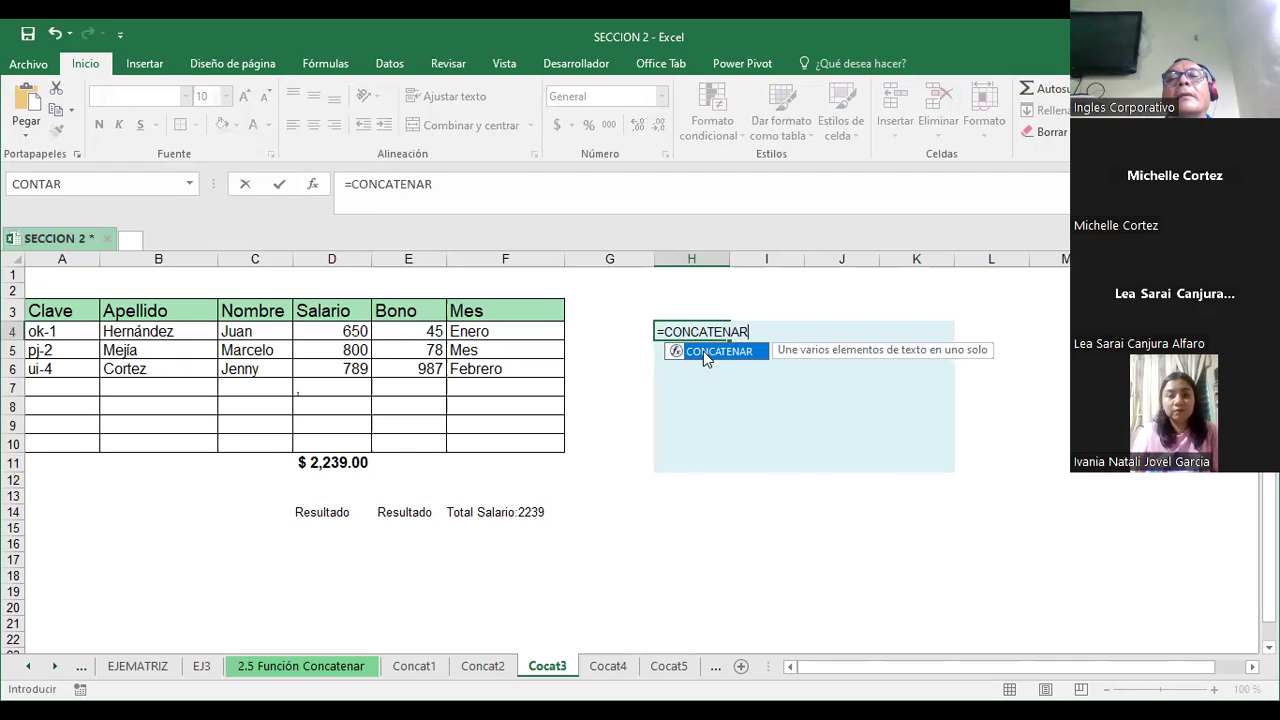
pyautogui.doubleClick(704, 352)
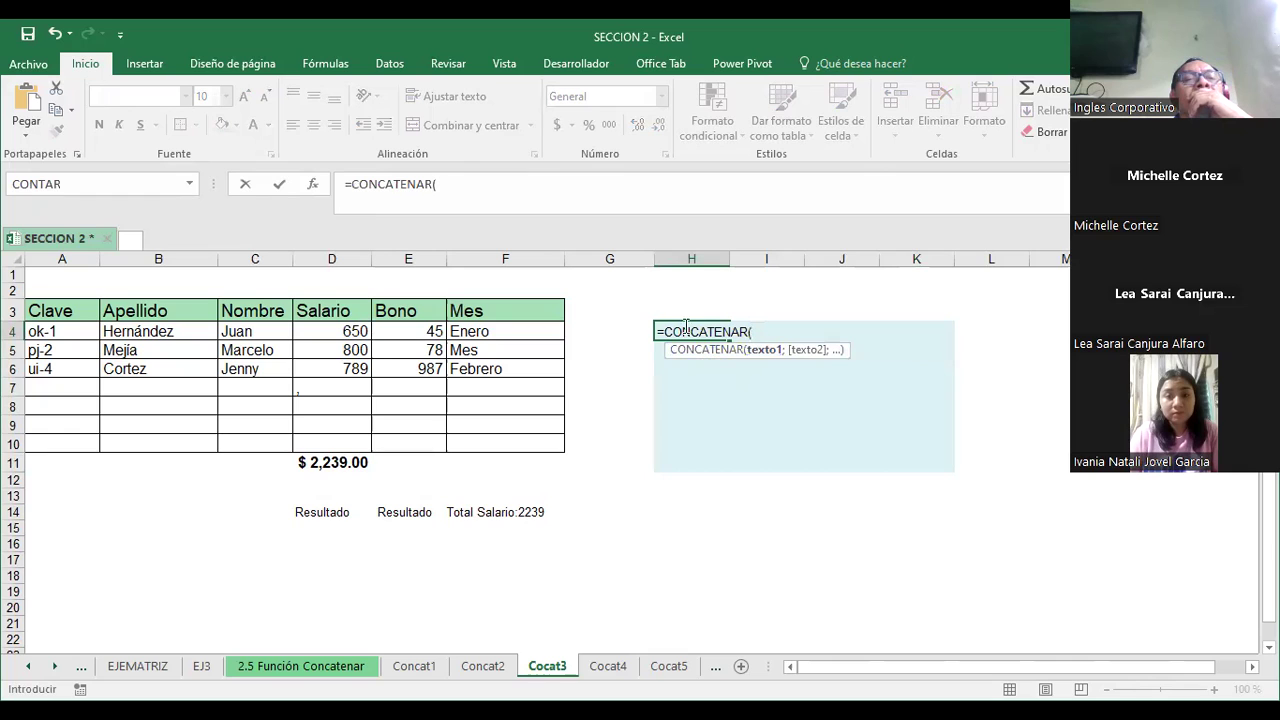
pyautogui.click(230, 333)
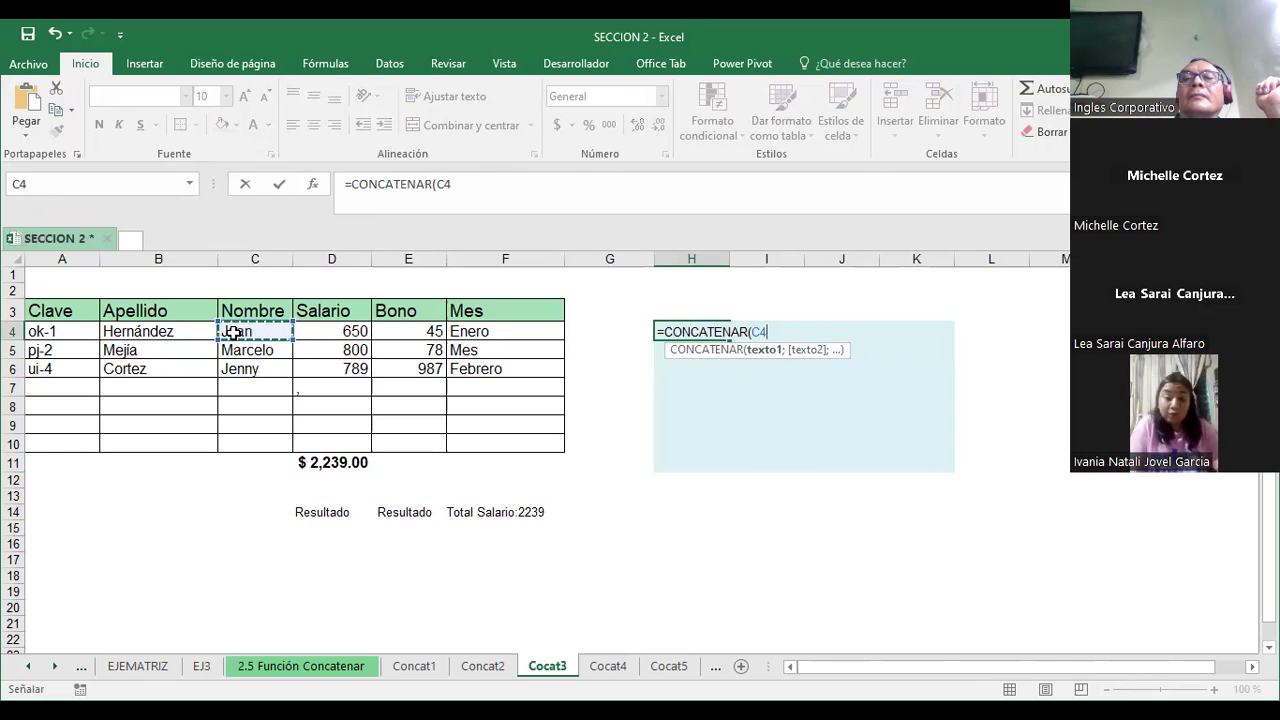
pyautogui.write(';')
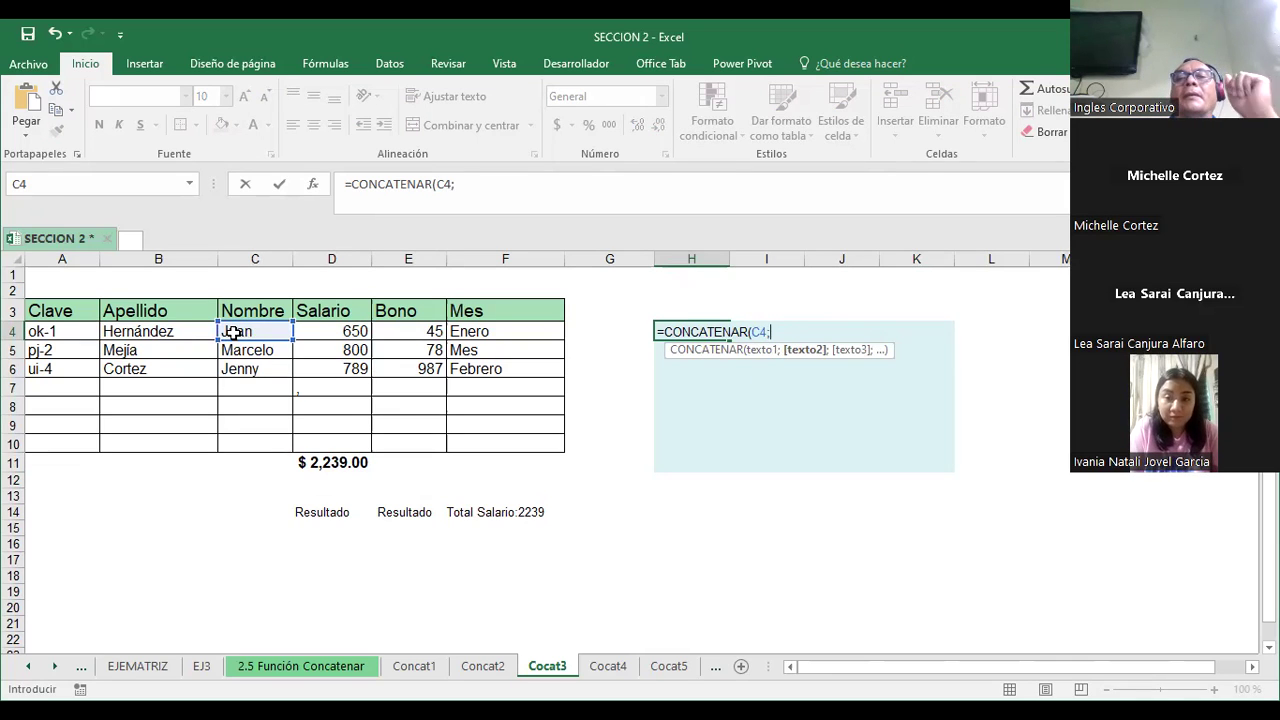
pyautogui.write('2')
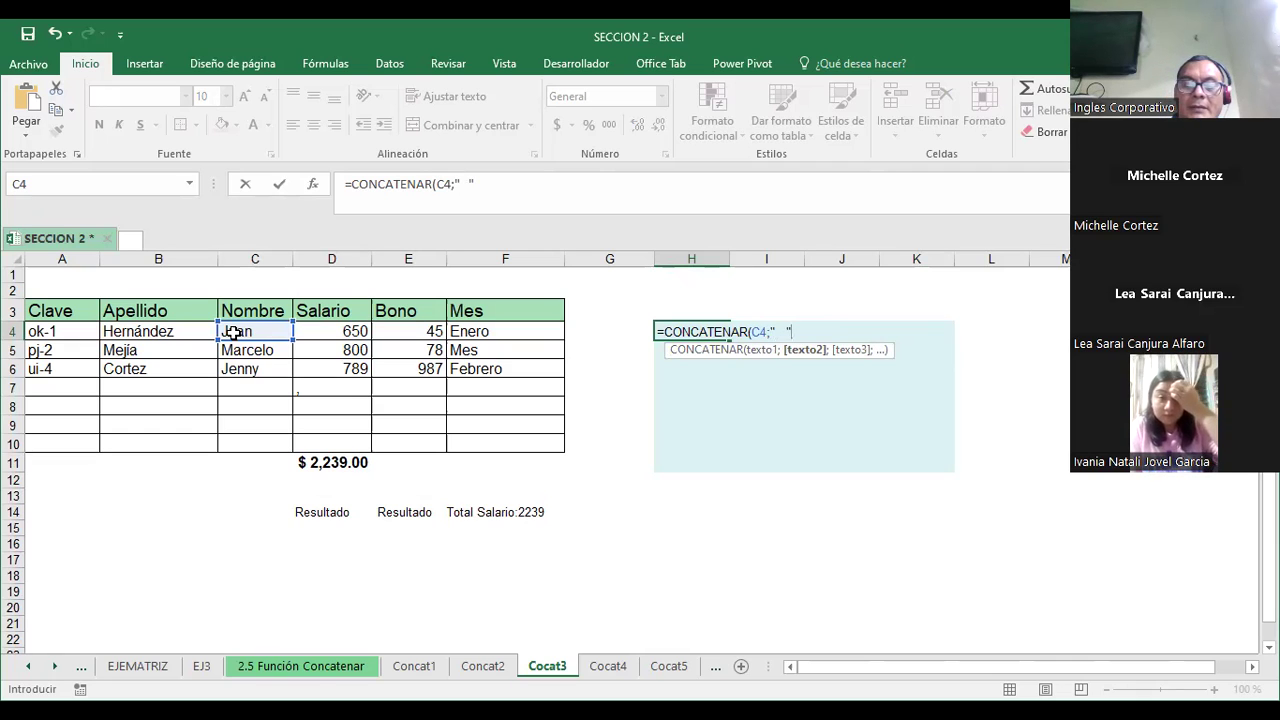
pyautogui.write(' ;')
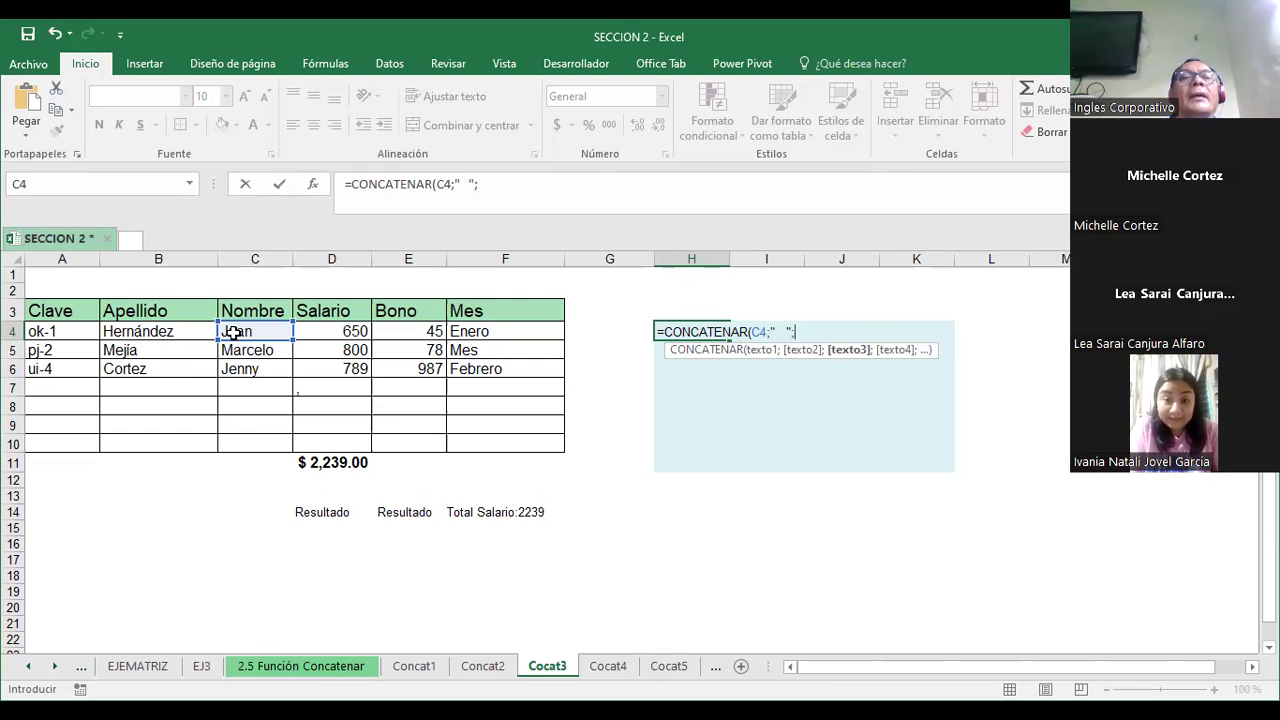
pyautogui.click(409, 330)
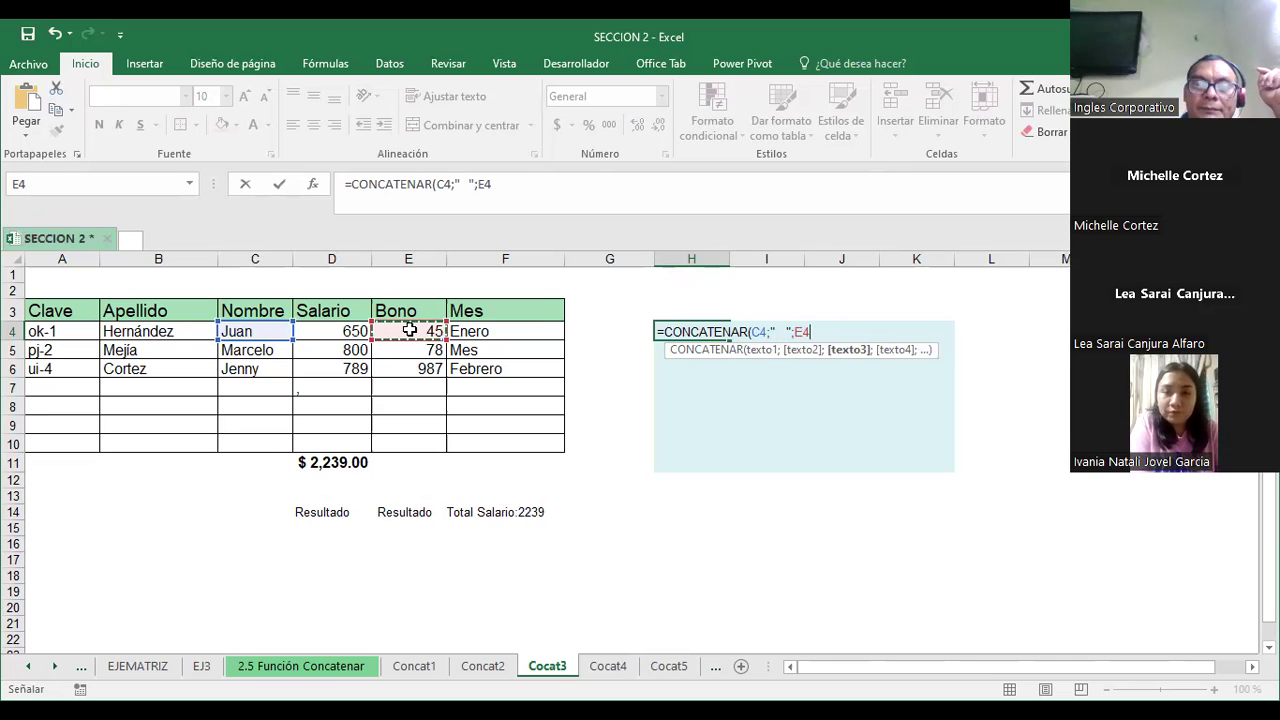
pyautogui.write(';"')
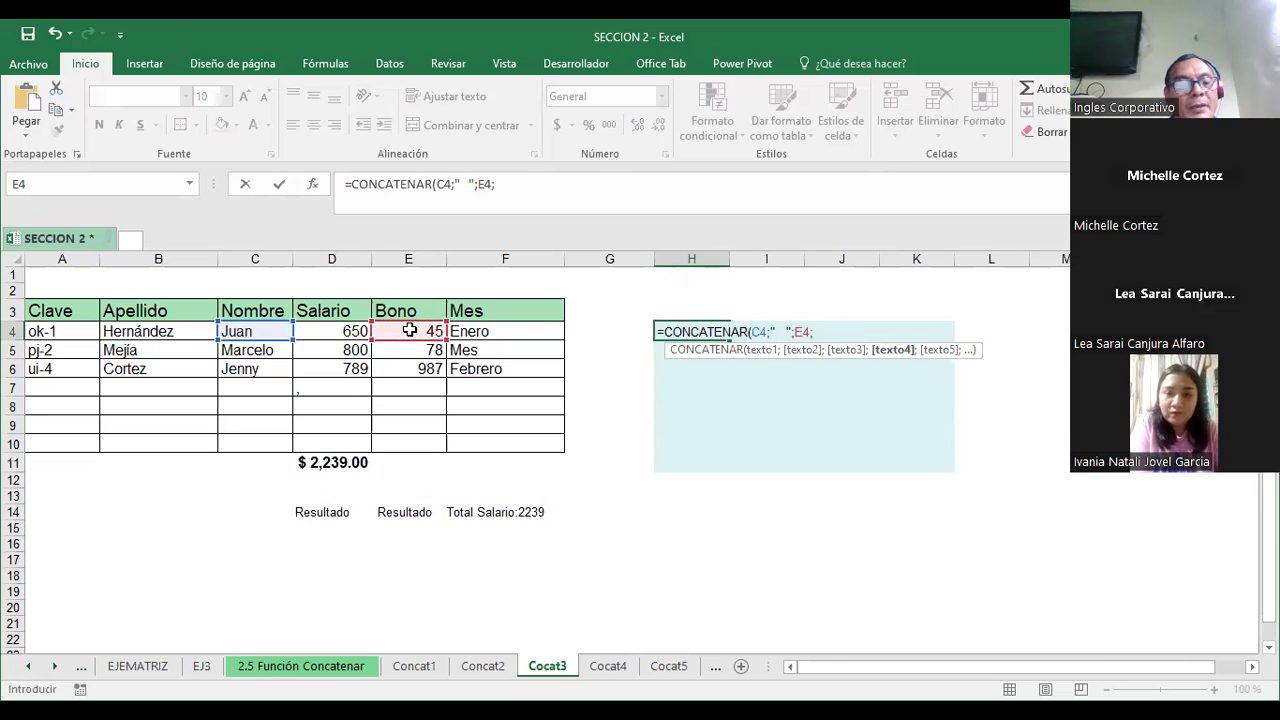
pyautogui.write(' "')
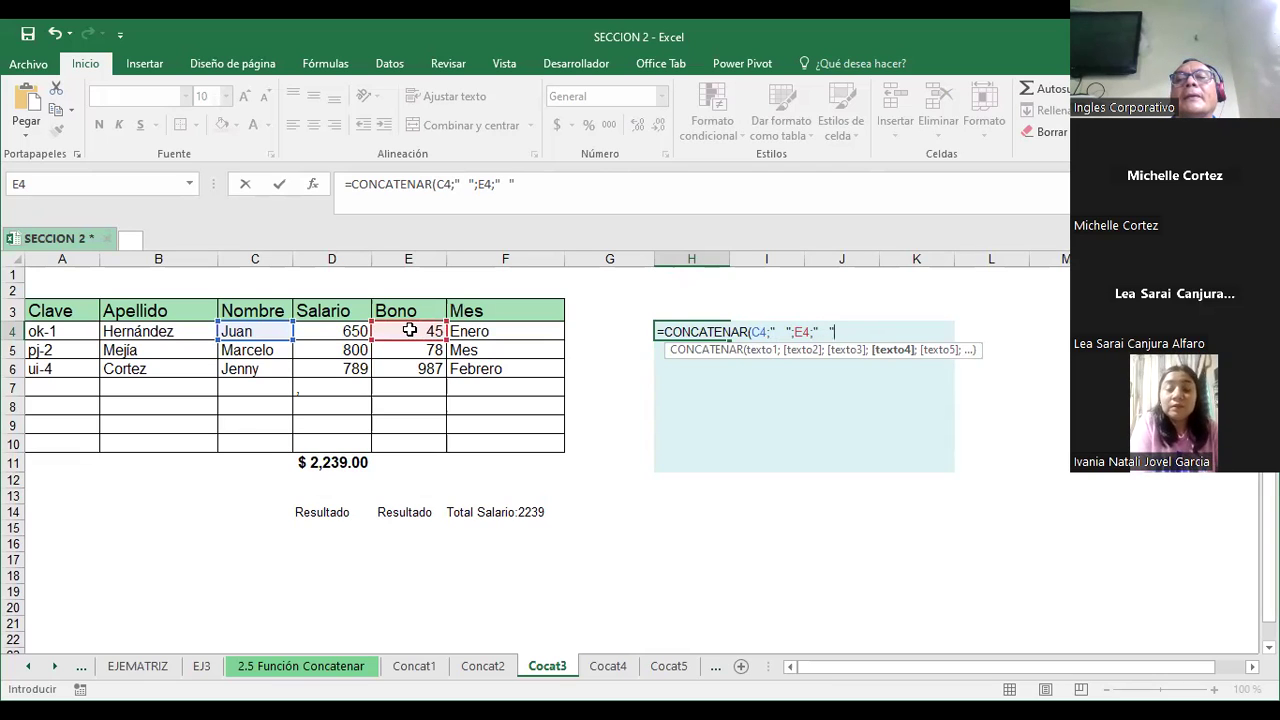
pyautogui.write(';')
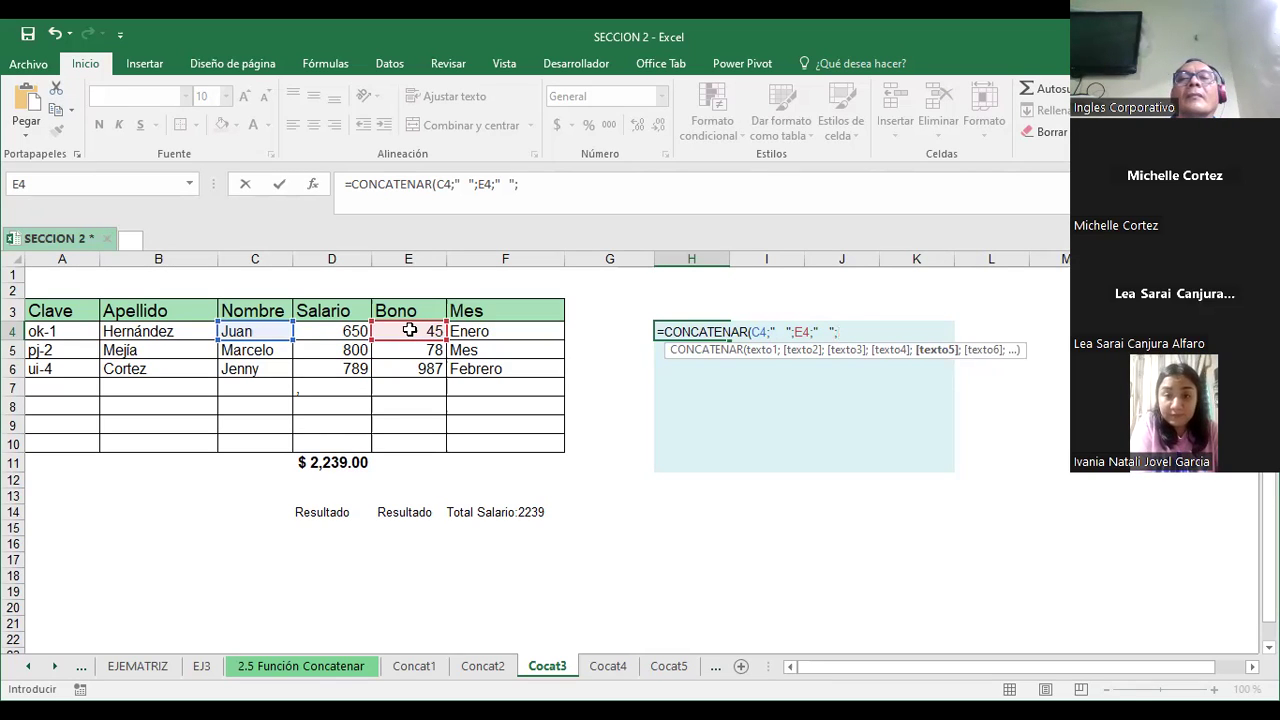
pyautogui.click(503, 331)
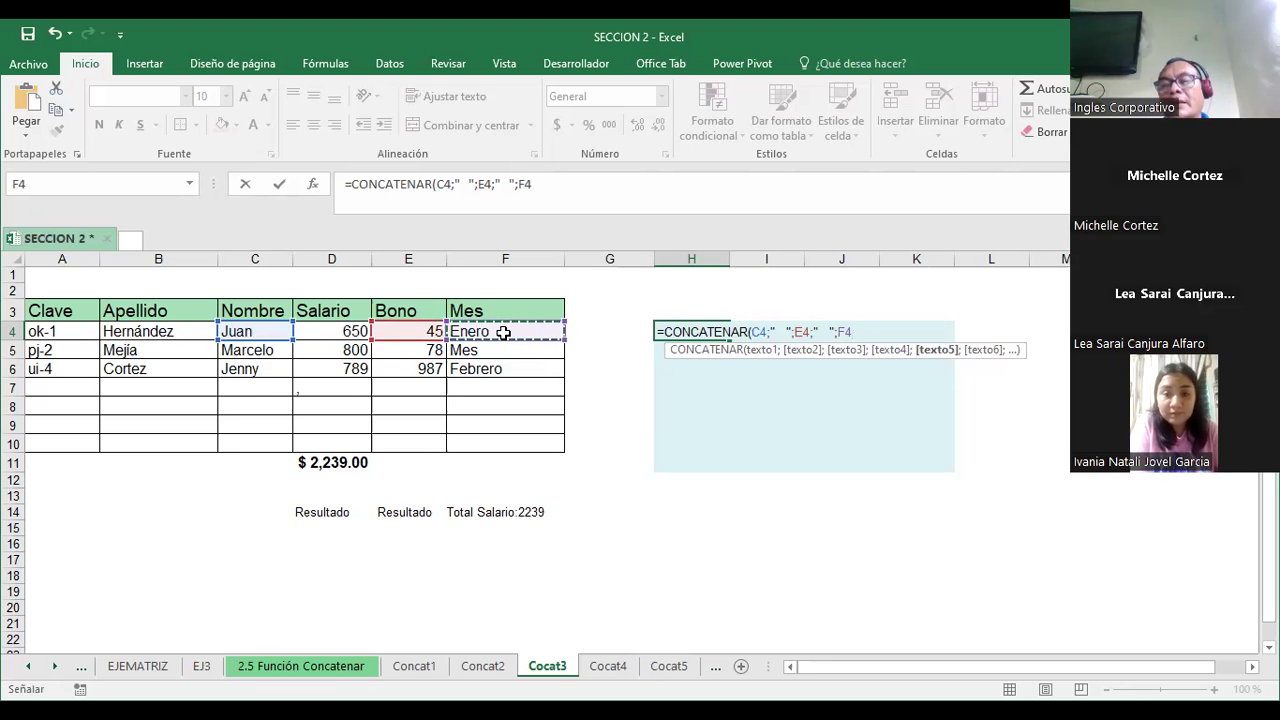
pyautogui.press('Return')
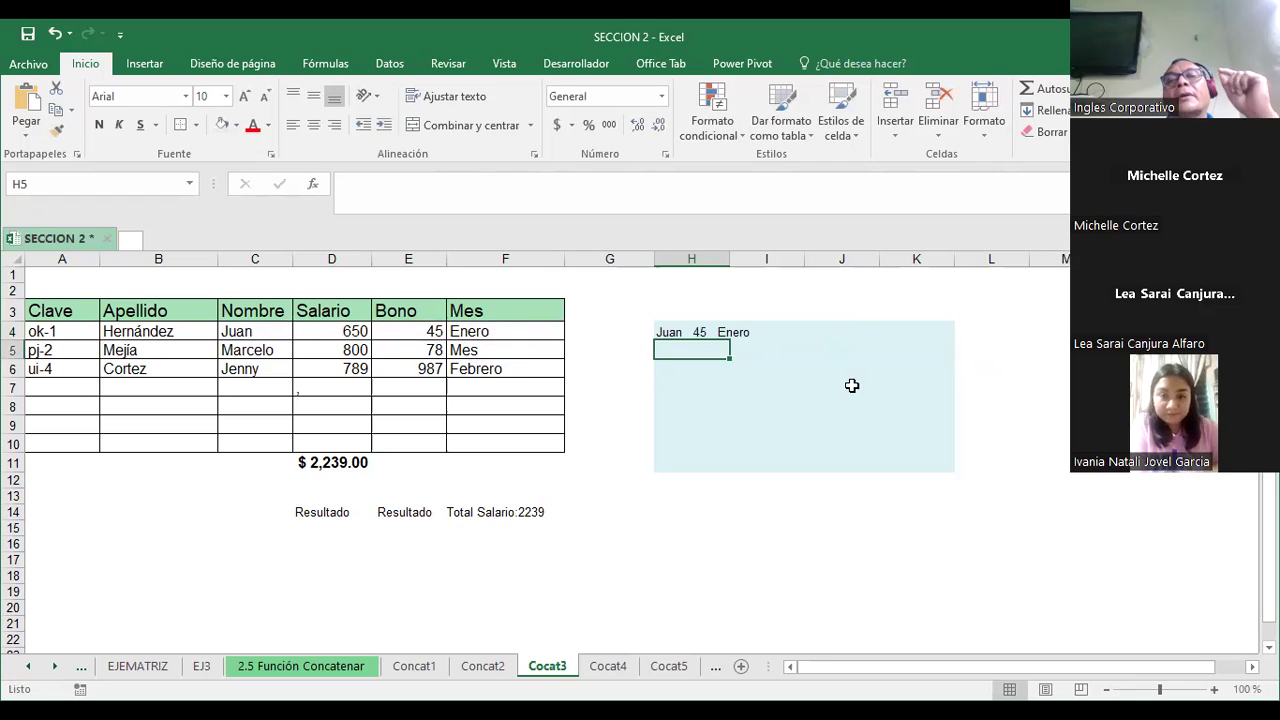
pyautogui.click(820, 340)
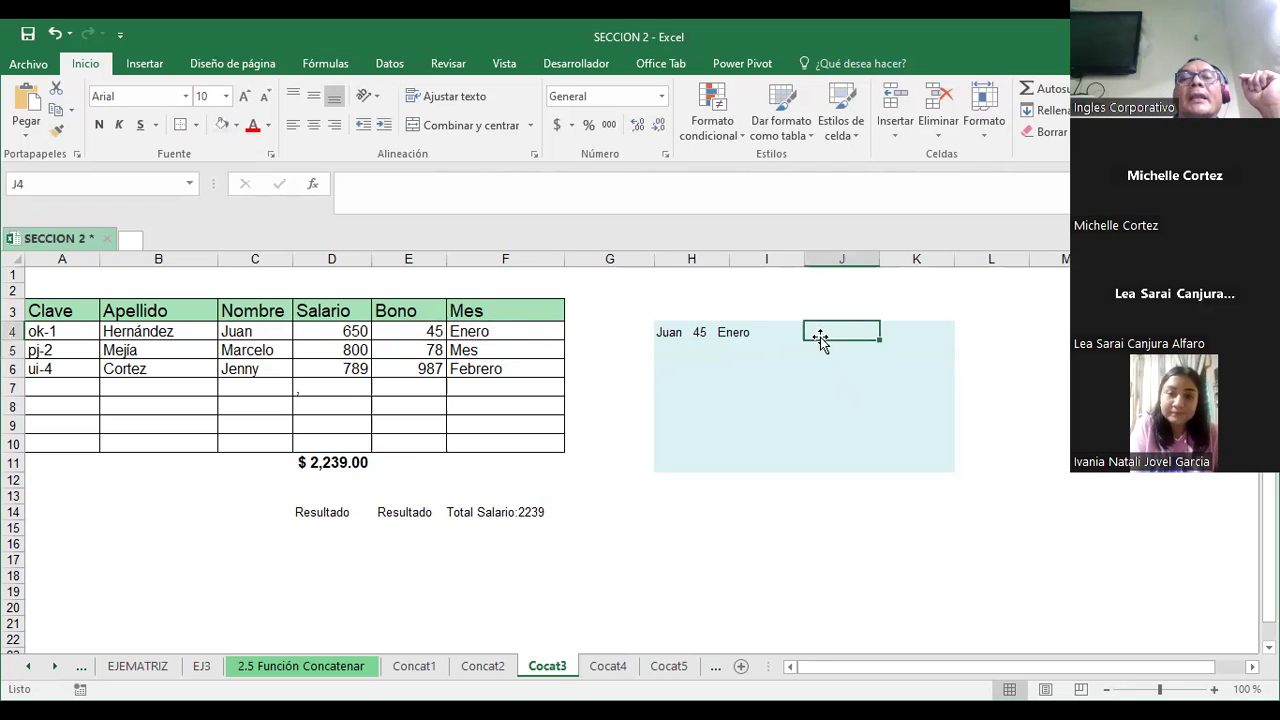
pyautogui.click(660, 332)
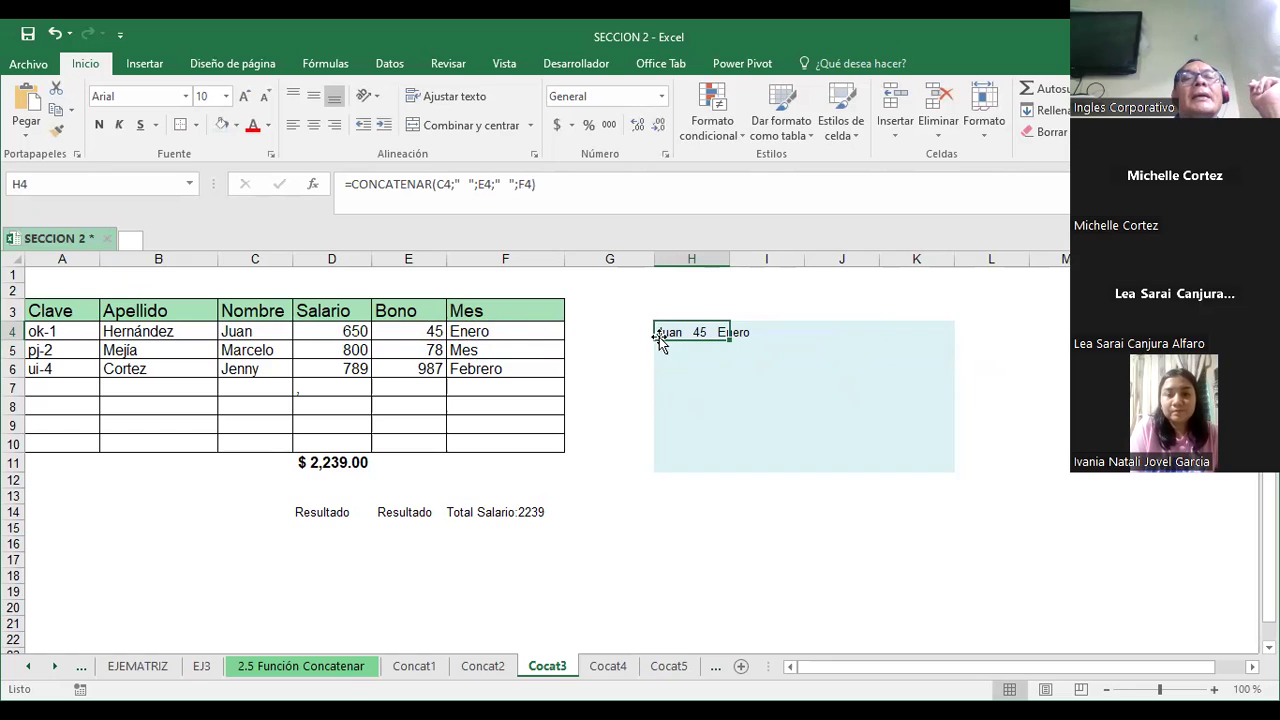
pyautogui.click(672, 314)
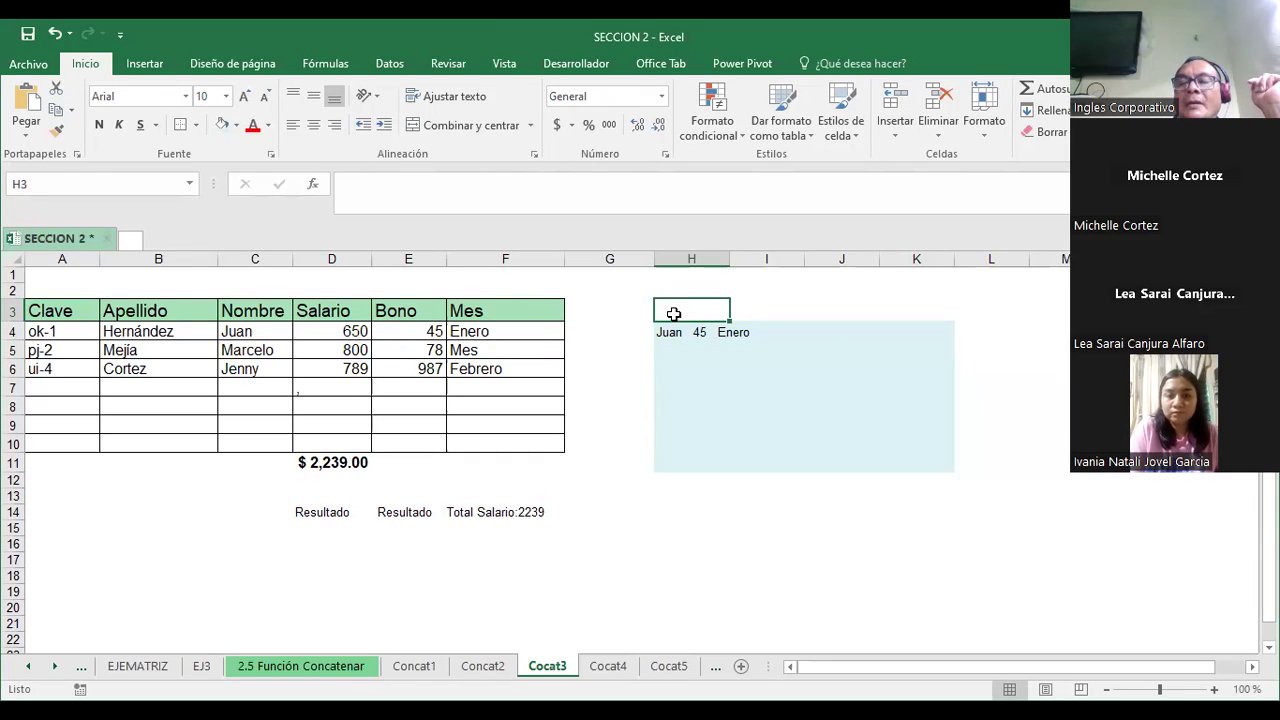
# Step: Enter =CONCATENAR(C3;" ";E3;" ";F3) in H3 to join the Nombre, Bono and Mes headers
pyautogui.write('=CONCATENAR')
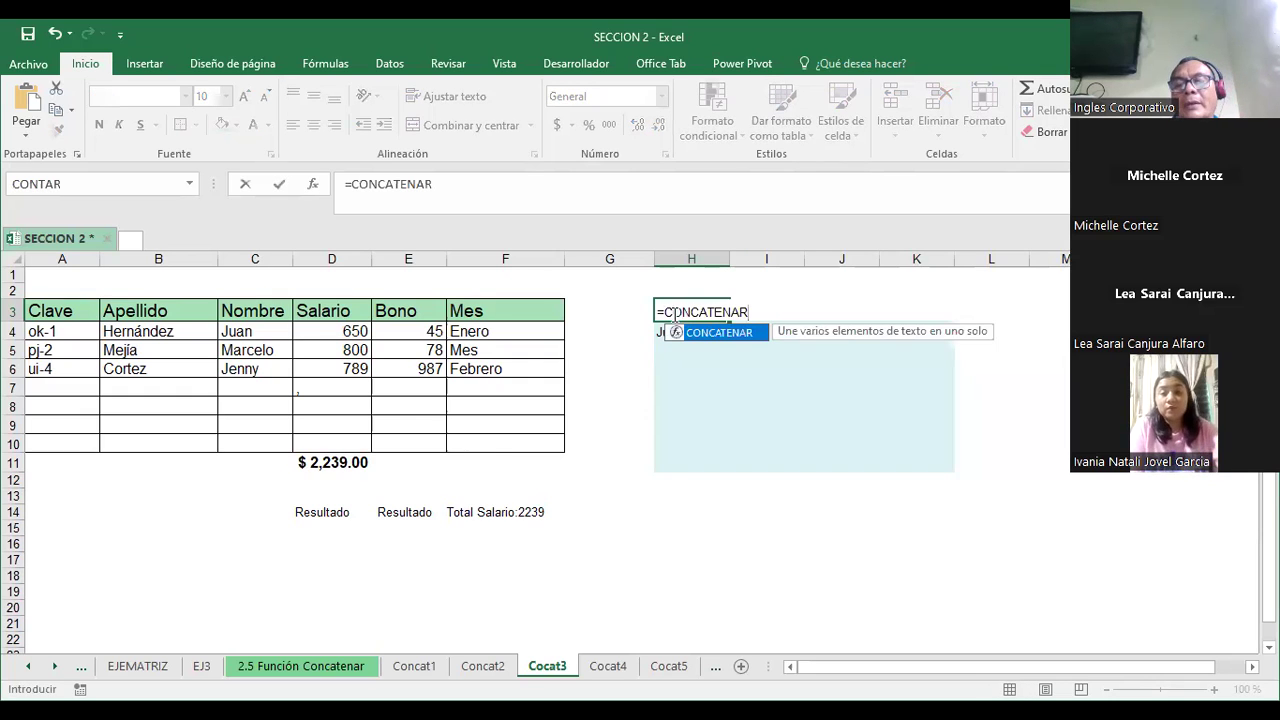
pyautogui.write('(')
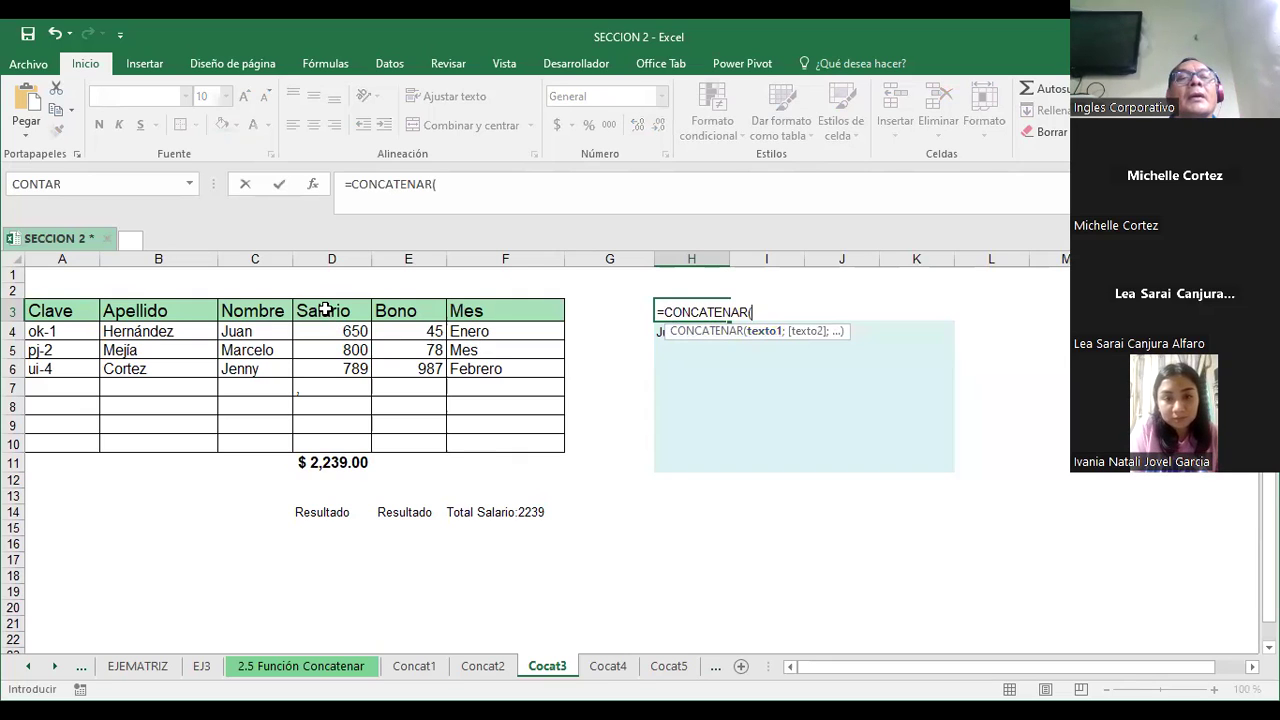
pyautogui.click(250, 313)
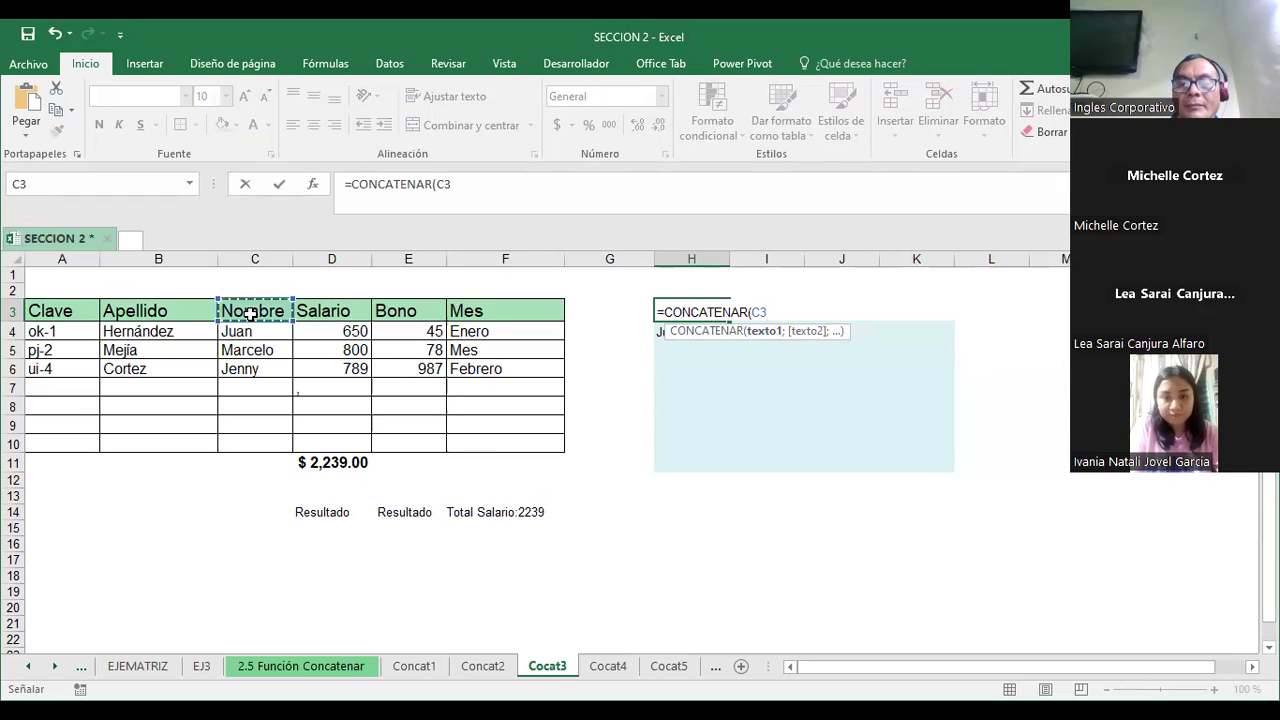
pyautogui.write(';')
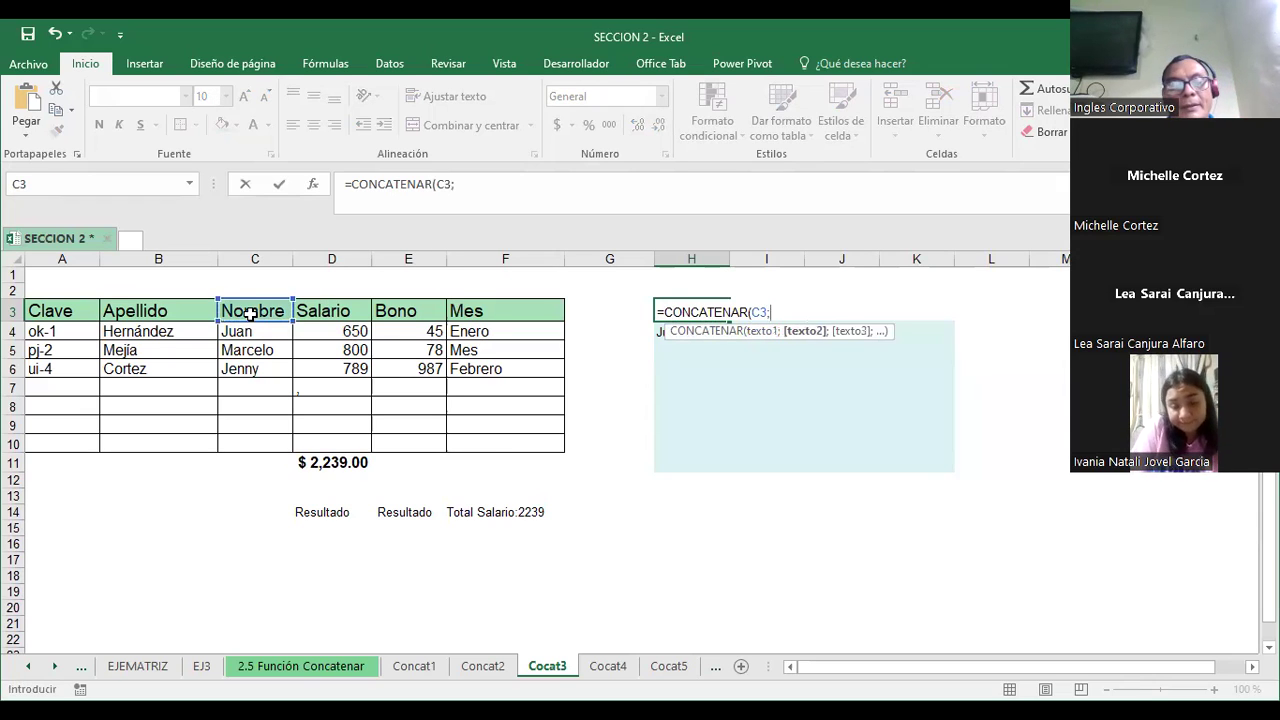
pyautogui.write('" ')
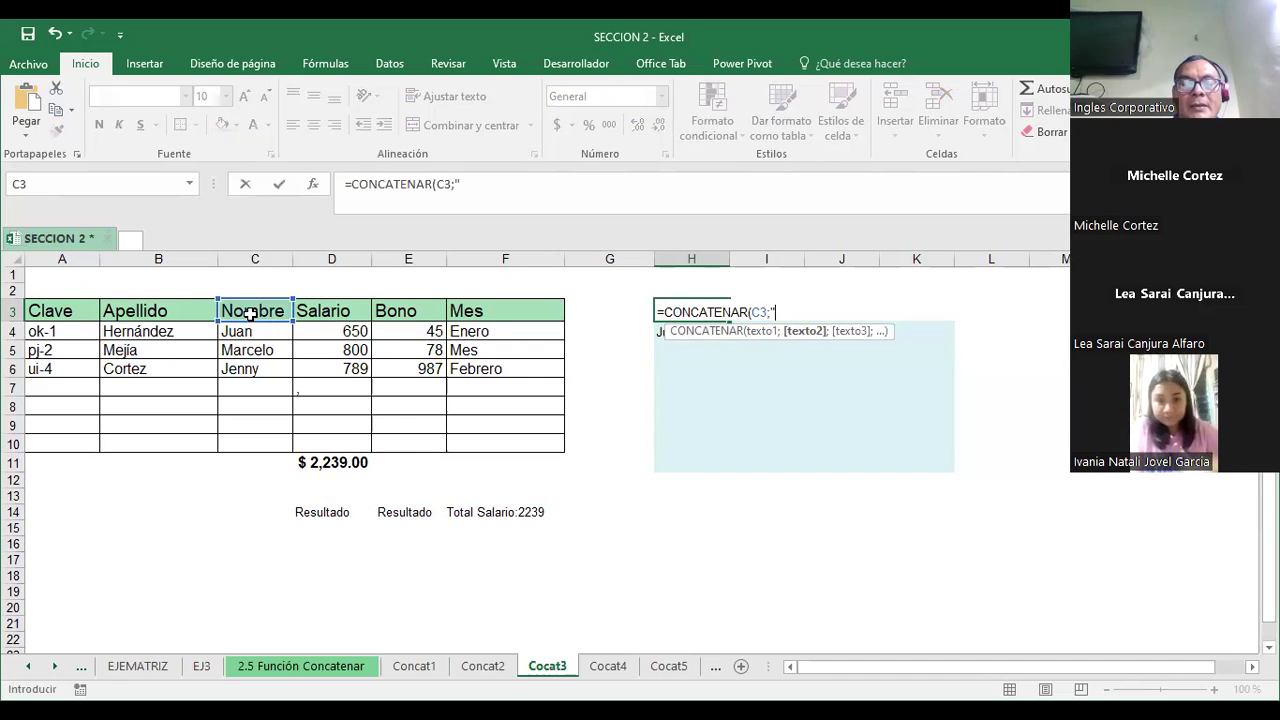
pyautogui.write(' "')
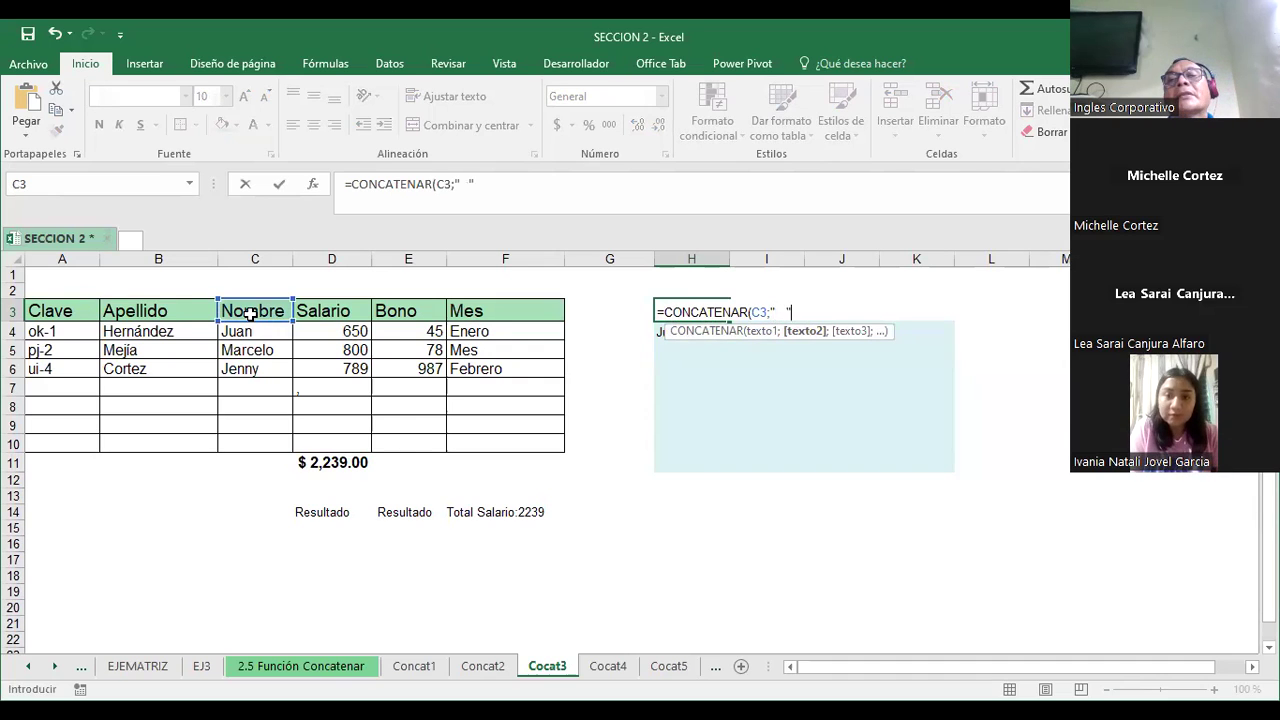
pyautogui.write(';')
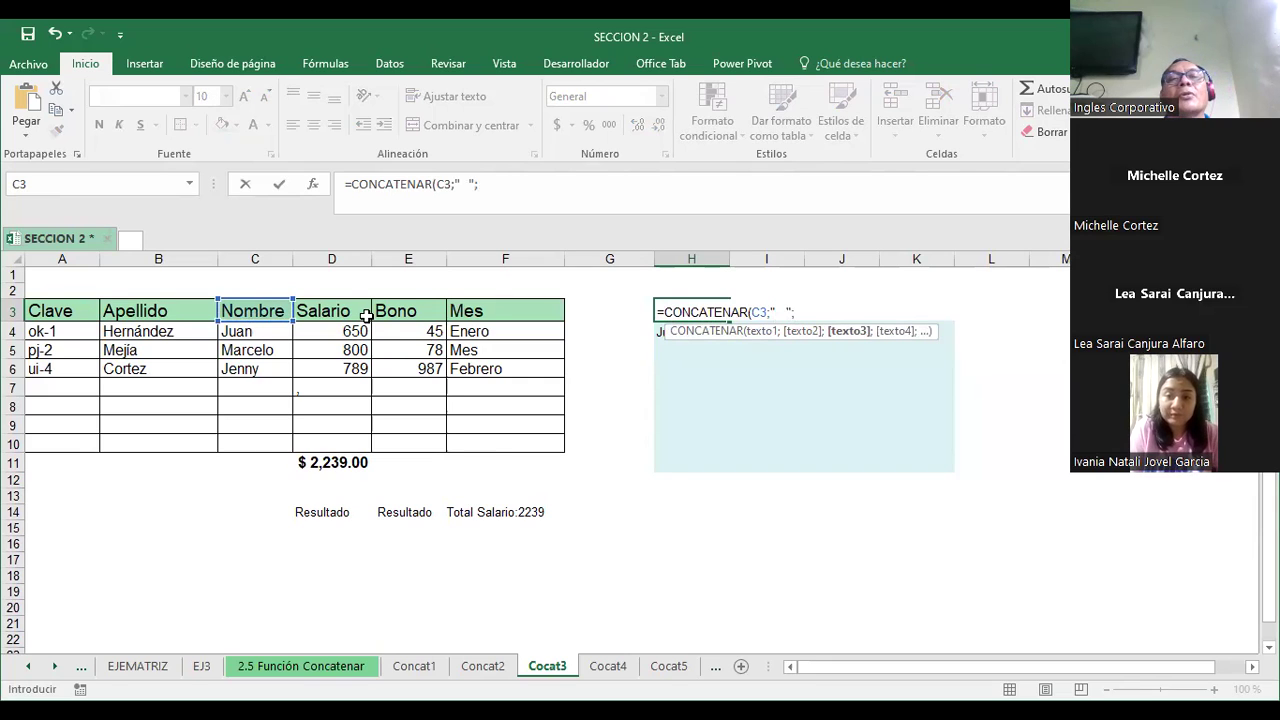
pyautogui.click(394, 311)
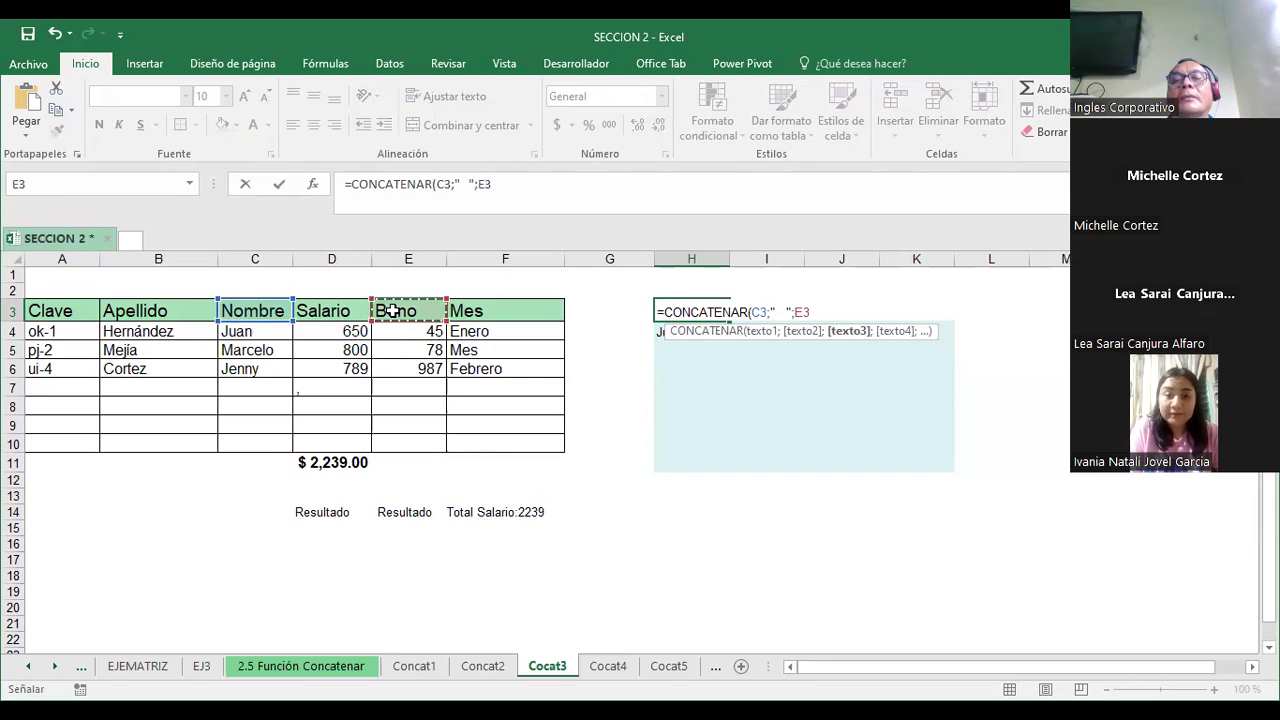
pyautogui.write(';')
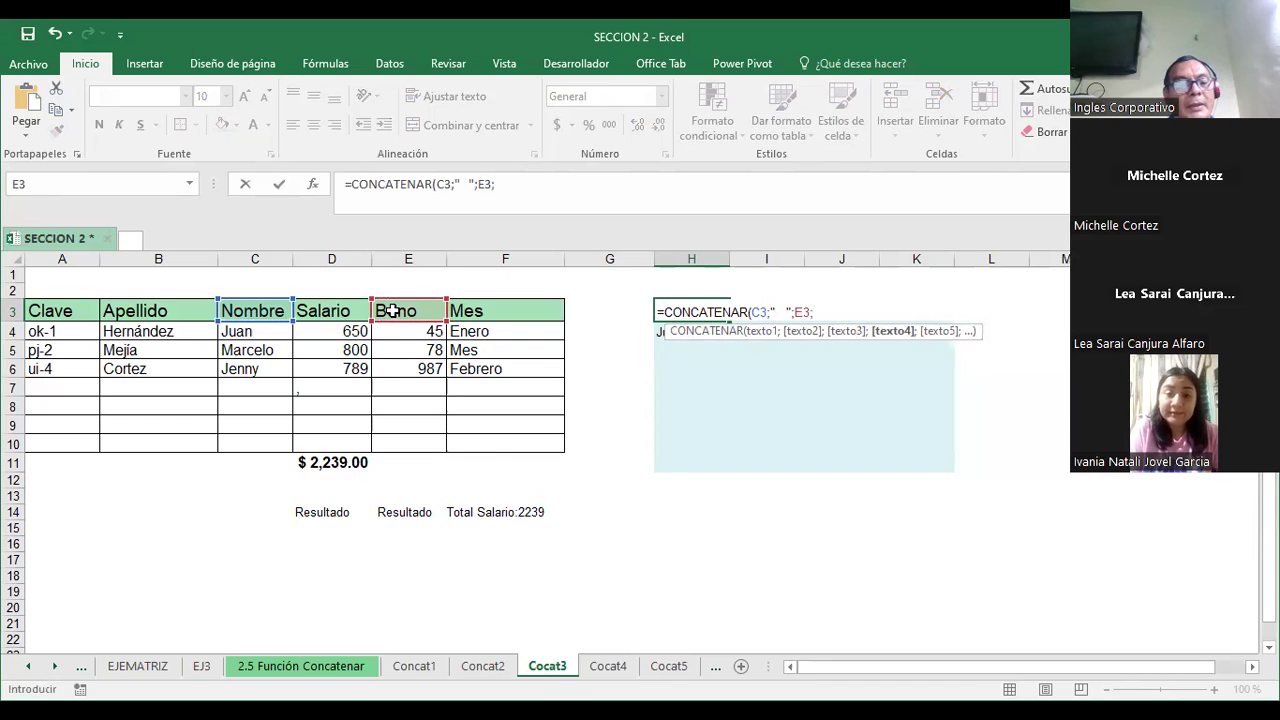
pyautogui.write('"  "')
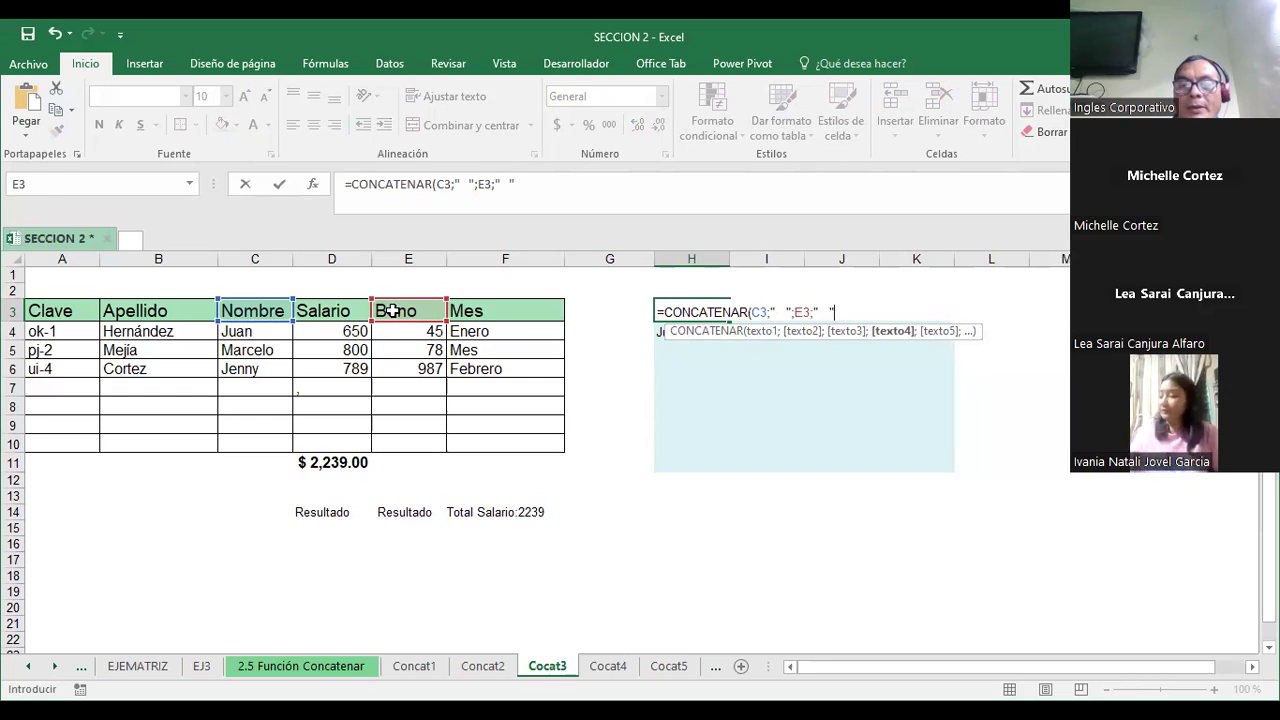
pyautogui.write(';')
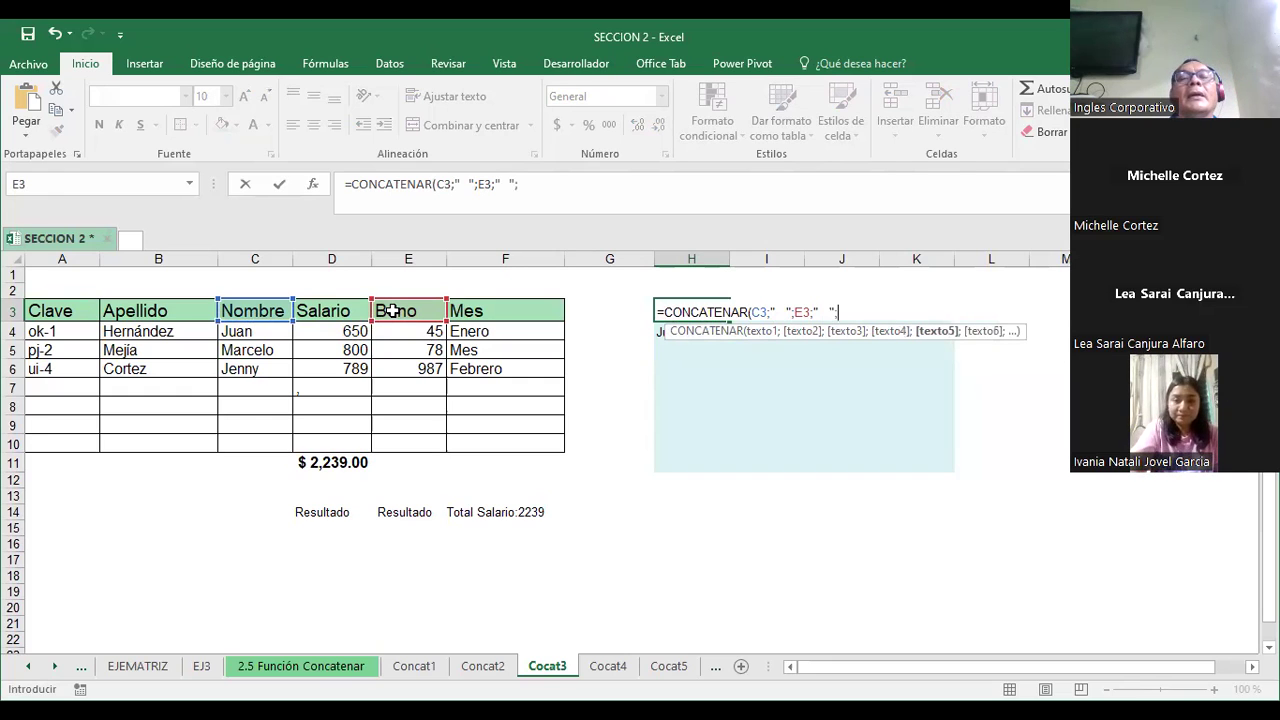
pyautogui.click(492, 311)
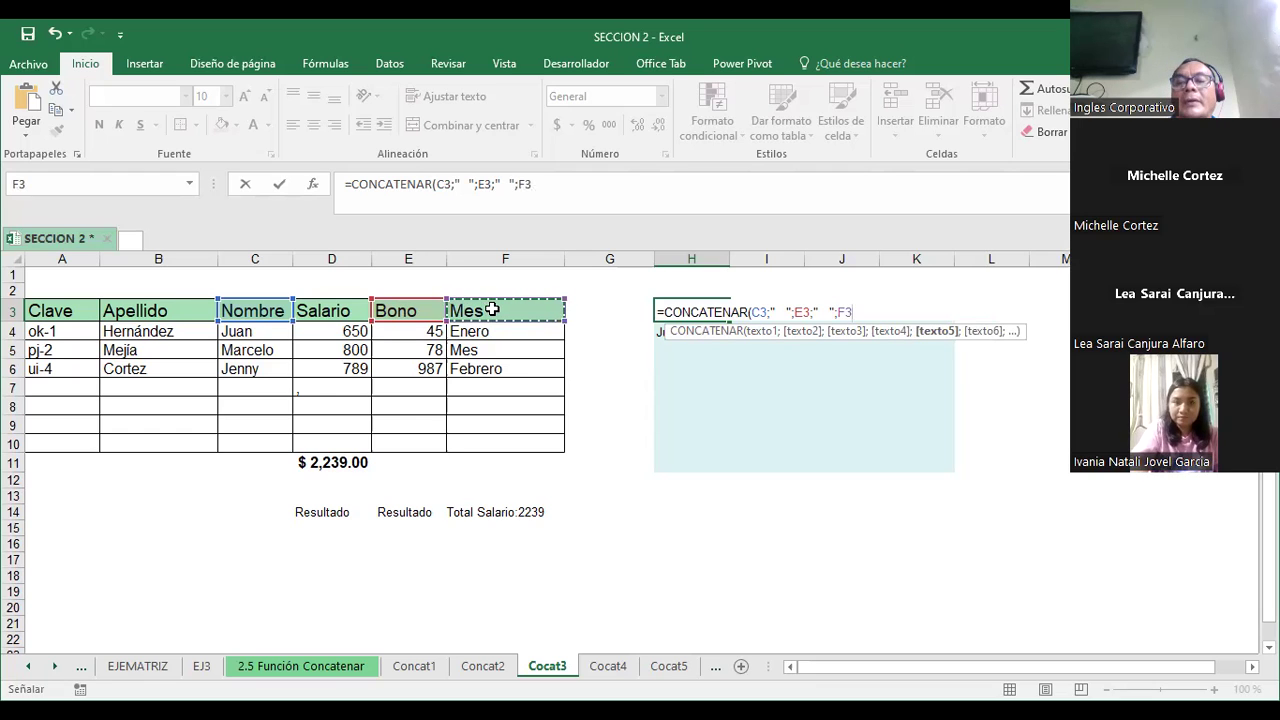
pyautogui.write(')')
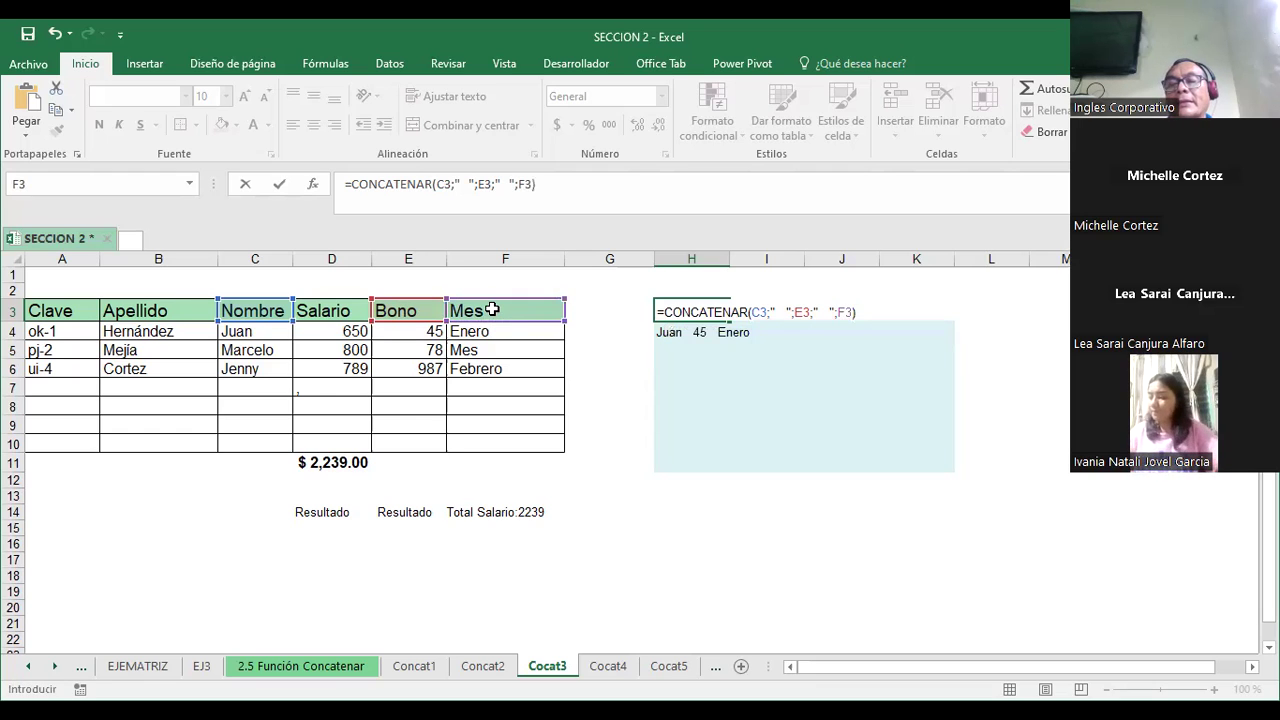
pyautogui.press('Return')
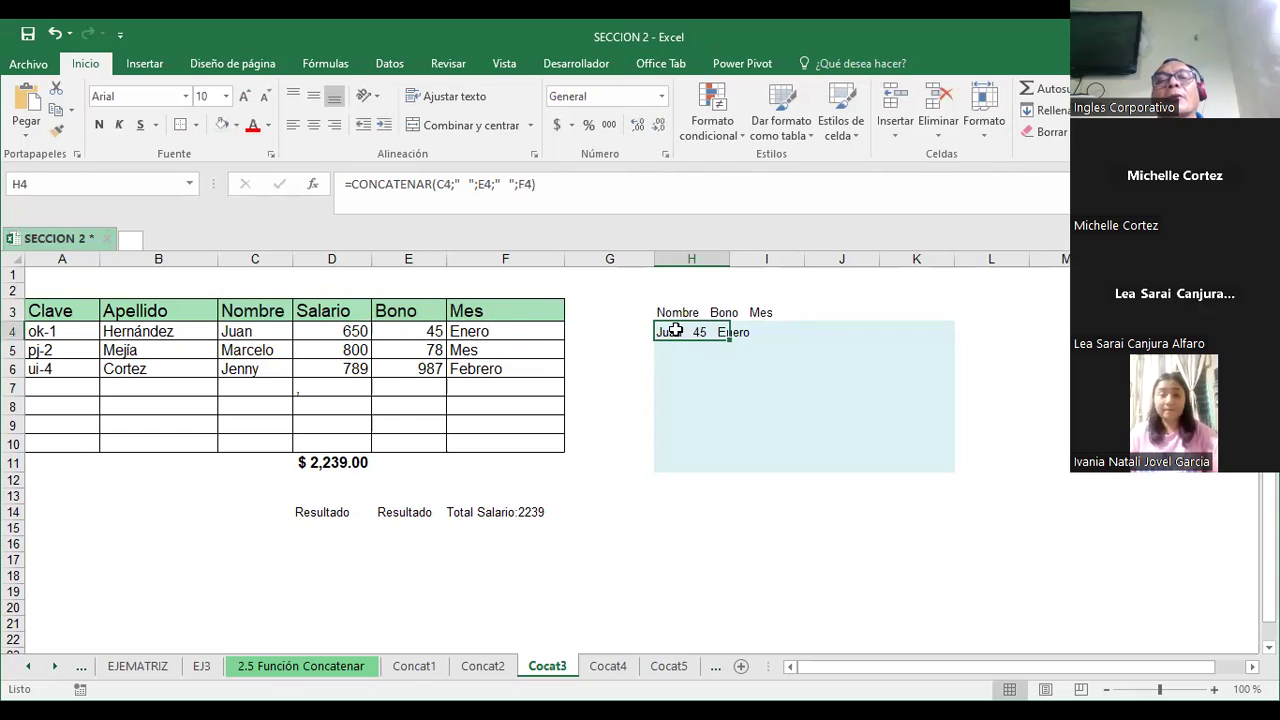
# Step: Widen both quoted space separators in H4's CONCATENAR formula
pyautogui.doubleClick(677, 332)
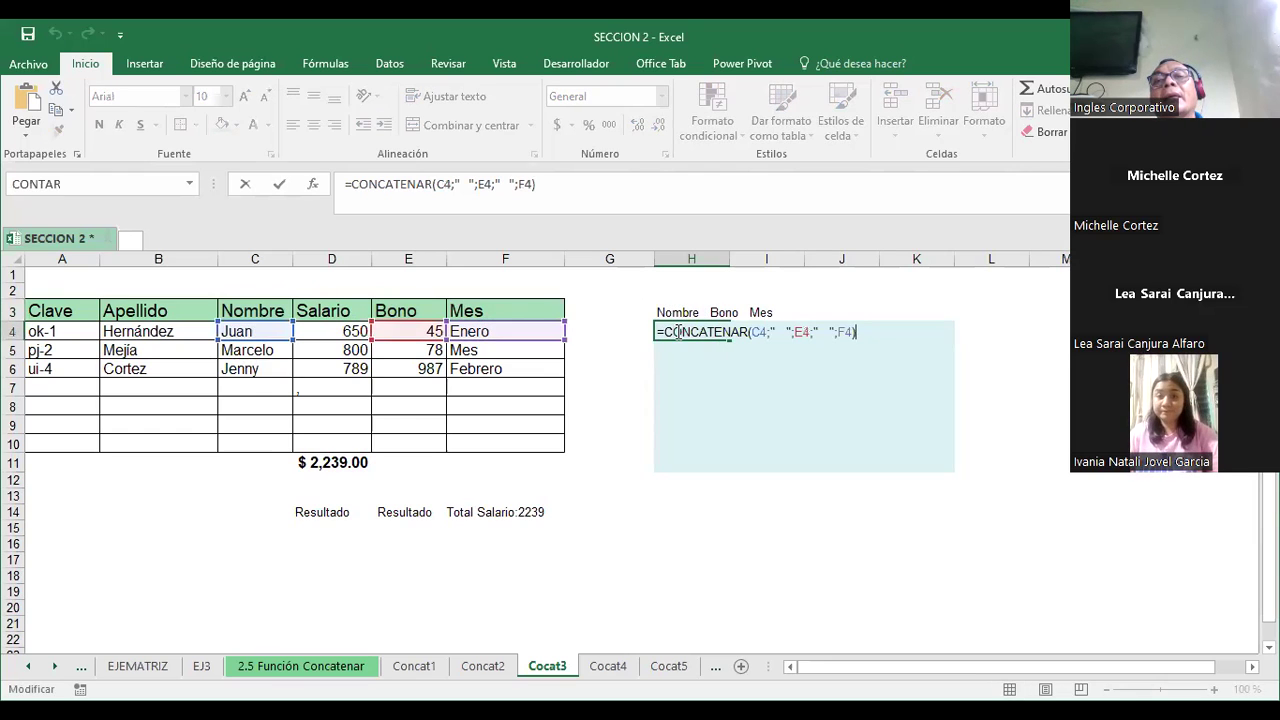
pyautogui.press('Escape')
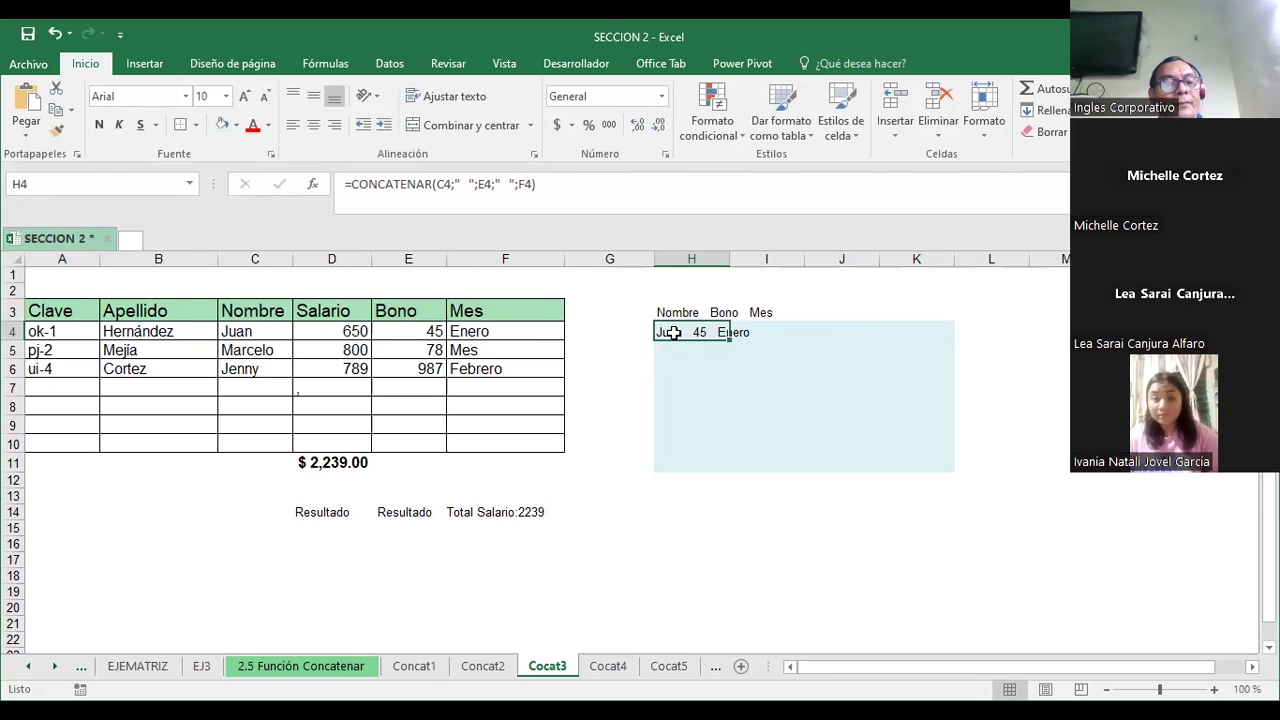
pyautogui.doubleClick(674, 333)
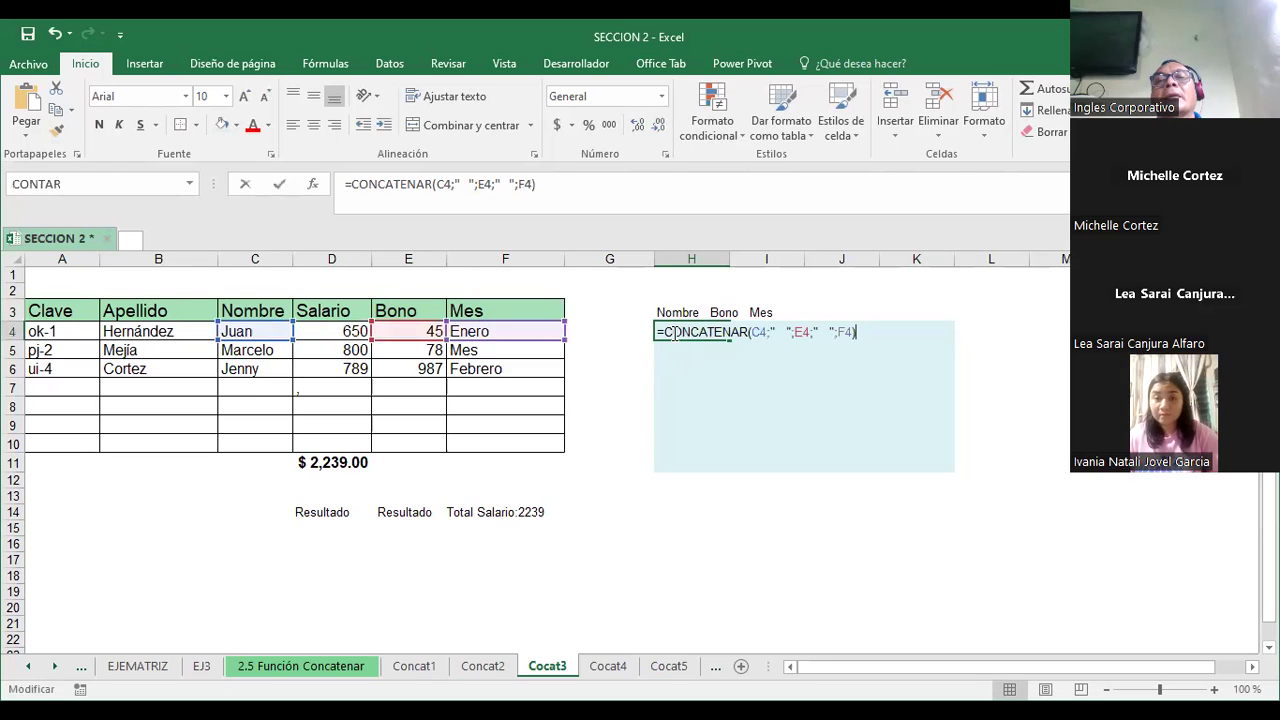
pyautogui.click(784, 331)
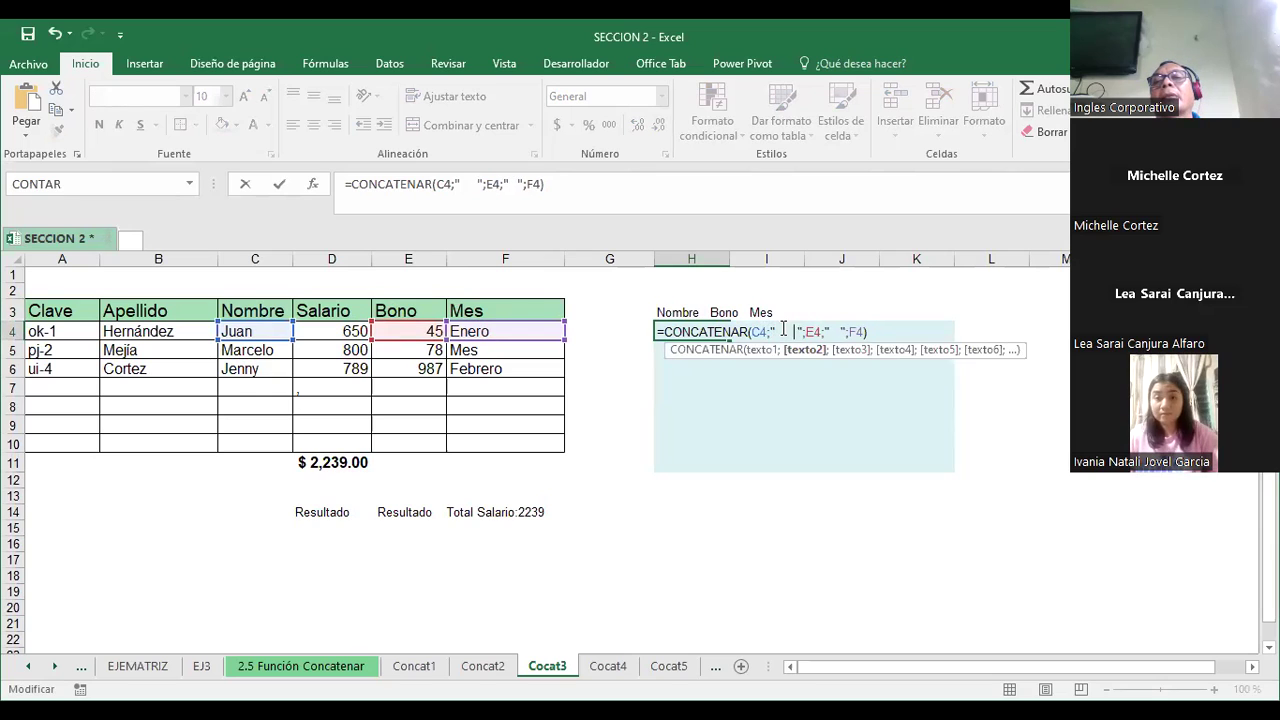
pyautogui.click(838, 333)
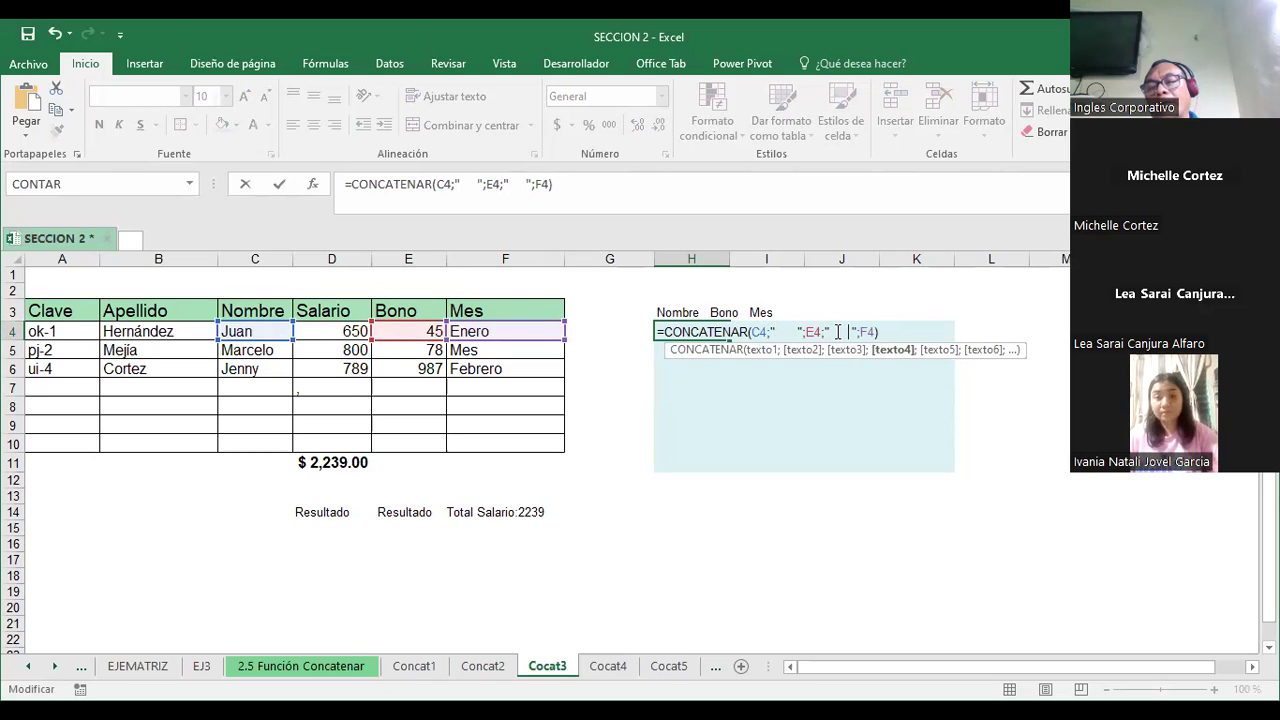
pyautogui.press('Return')
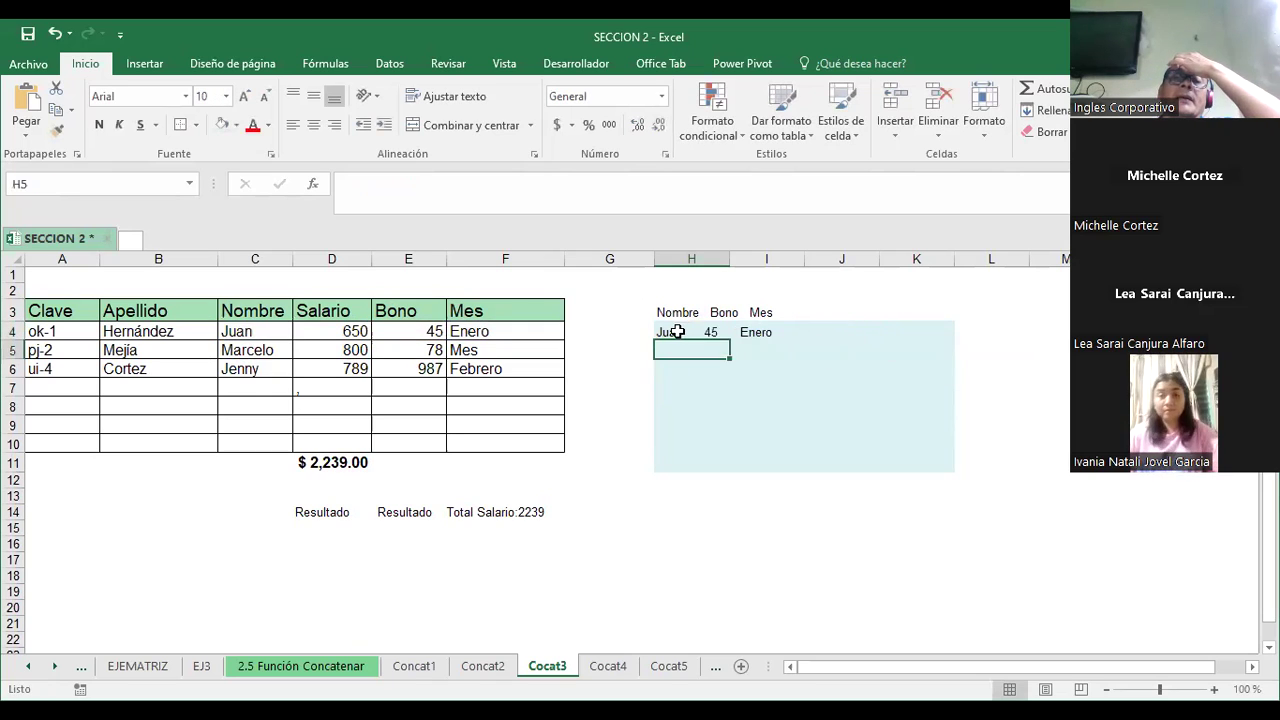
# Step: Add still more spacing to H4's separators, then select header cells H3:I3
pyautogui.click(670, 332)
pyautogui.doubleClick(670, 332)
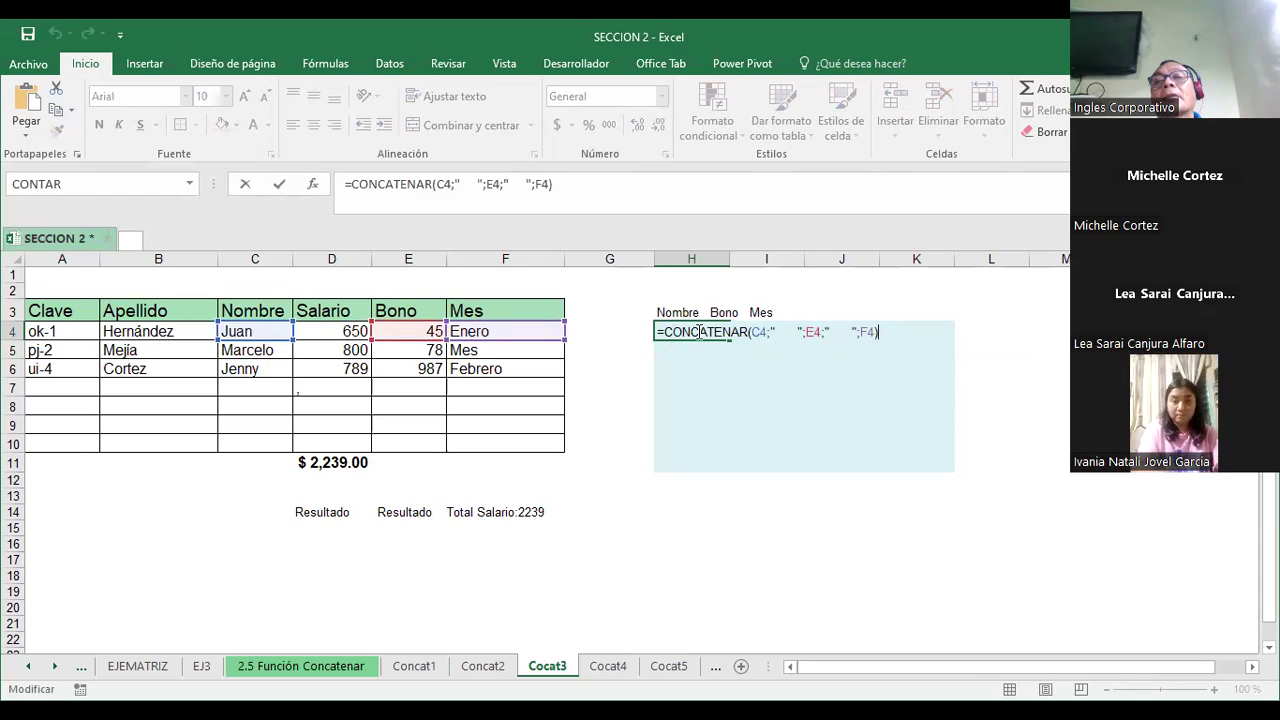
pyautogui.click(788, 333)
pyautogui.click(845, 333)
pyautogui.click(970, 352)
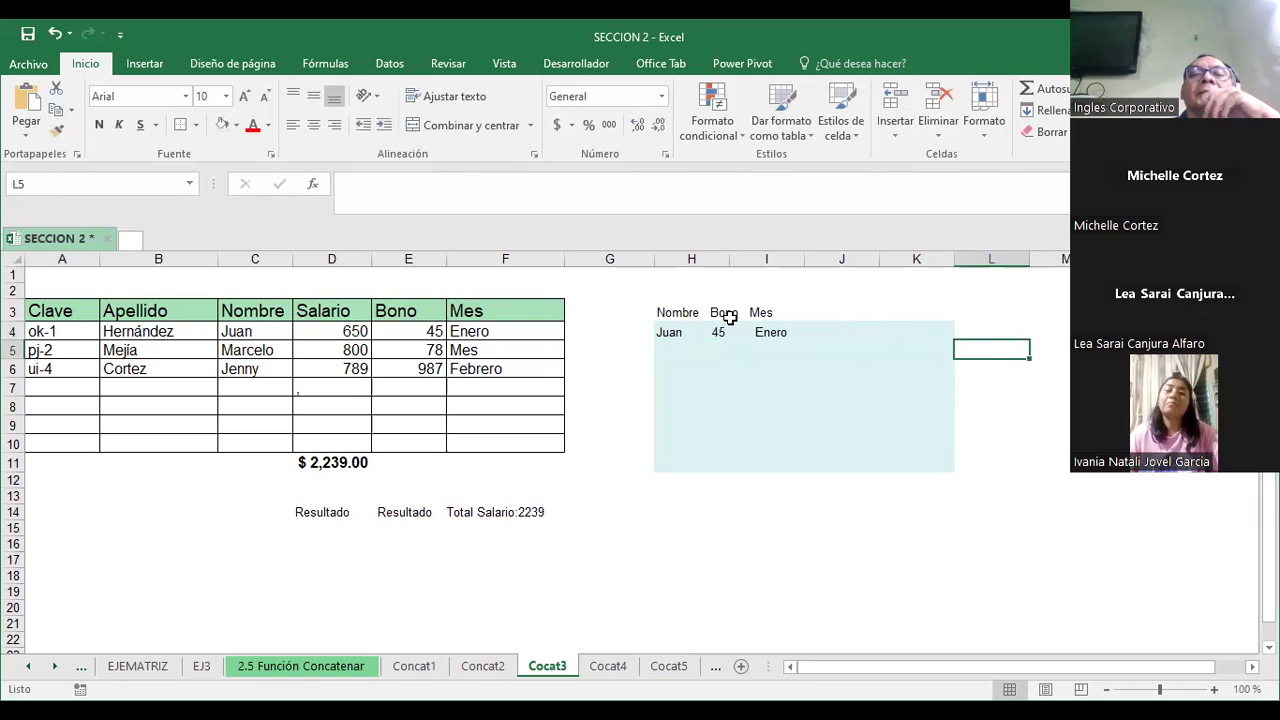
pyautogui.moveTo(662, 314); pyautogui.dragTo(748, 312)
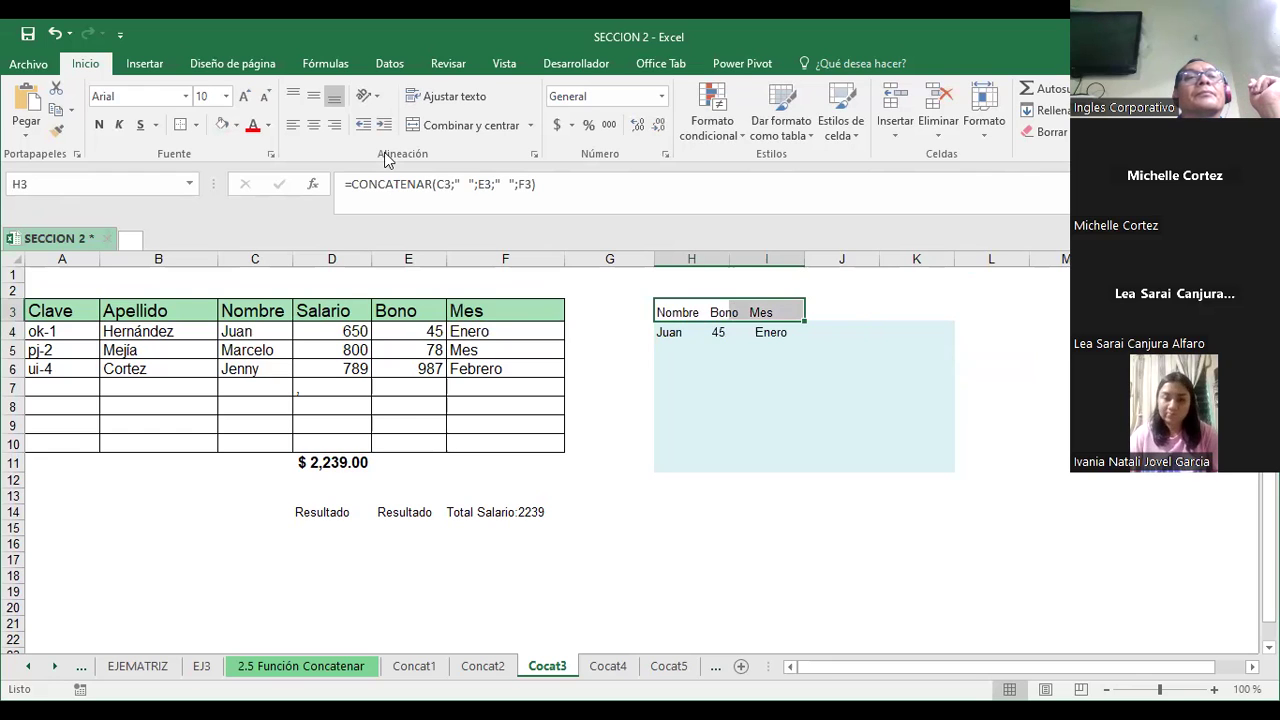
# Step: Fill H3:I3 light red and copy H4's joining formula down to H5
pyautogui.click(237, 126)
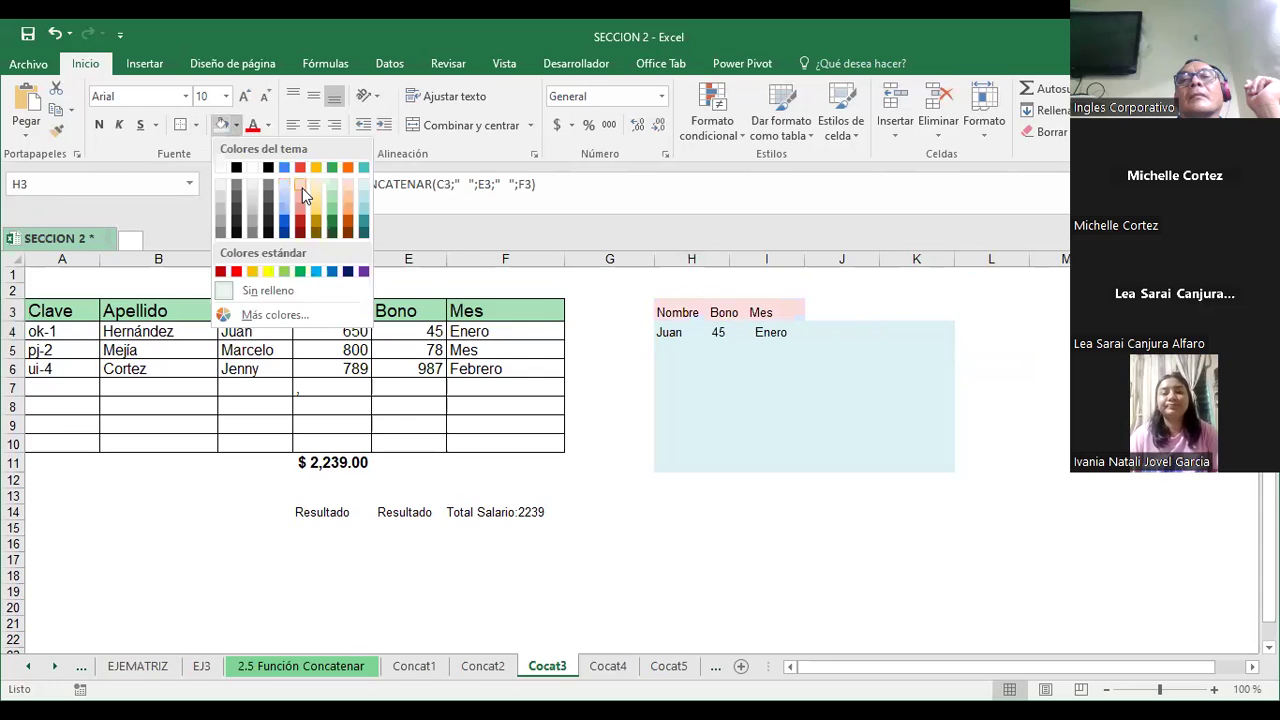
pyautogui.click(812, 392)
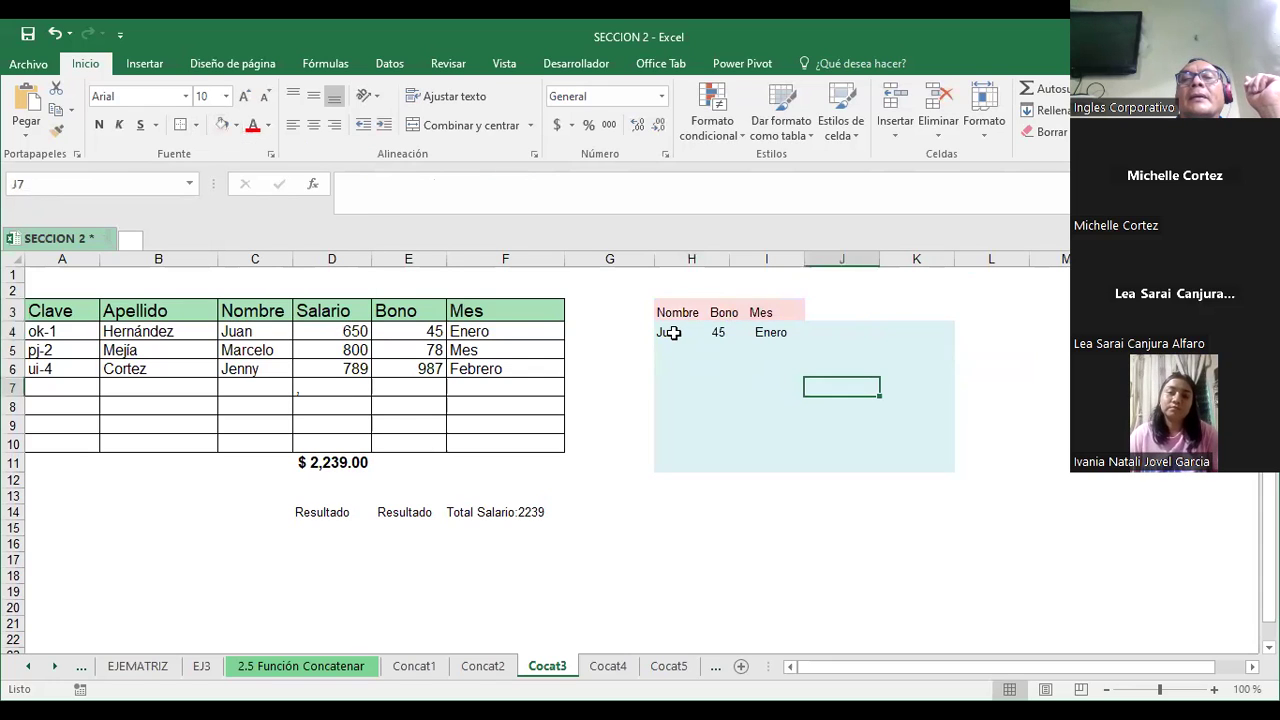
pyautogui.click(673, 333)
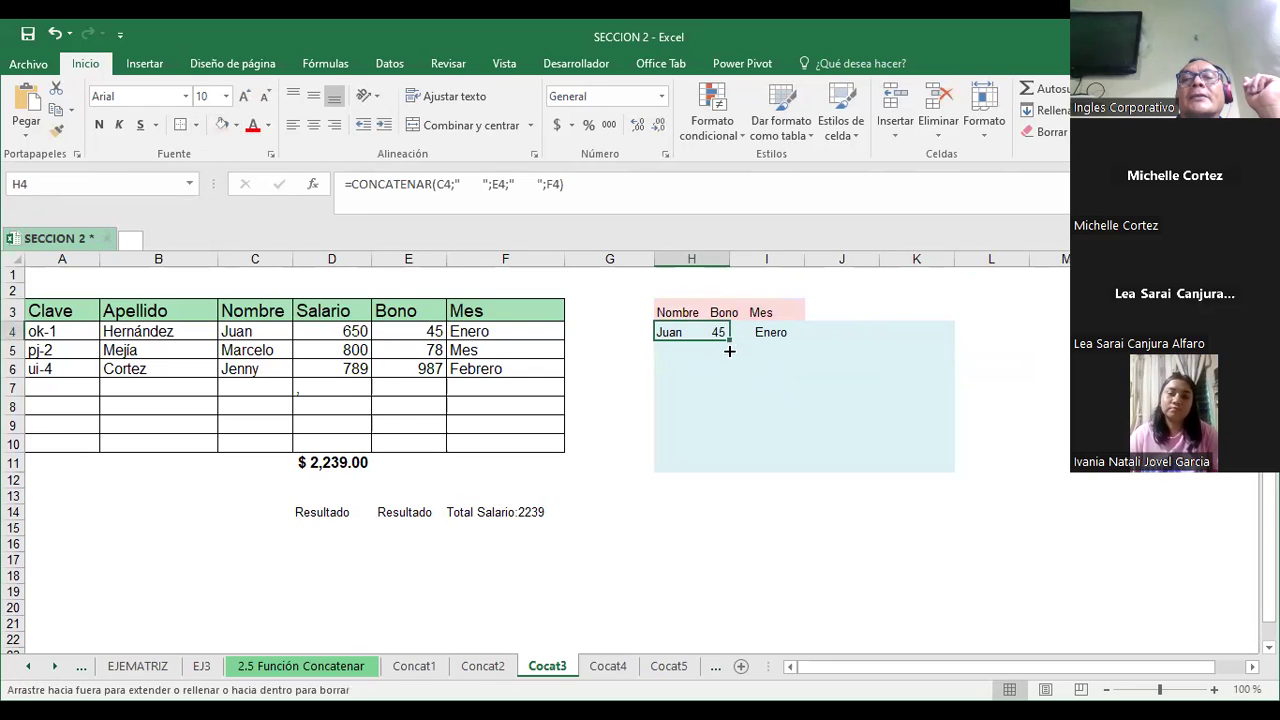
pyautogui.moveTo(729, 343); pyautogui.dragTo(730, 360)
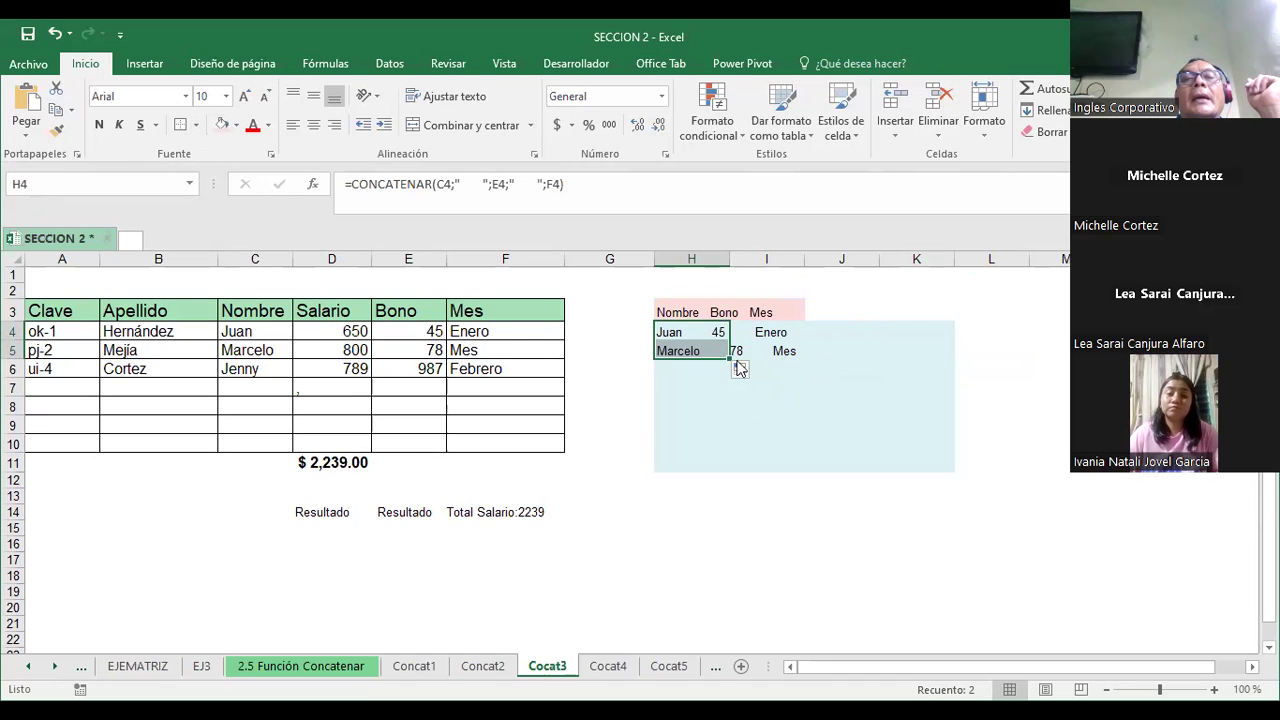
# Step: Change Marcelo's month in F5 to Marzo
pyautogui.click(490, 344)
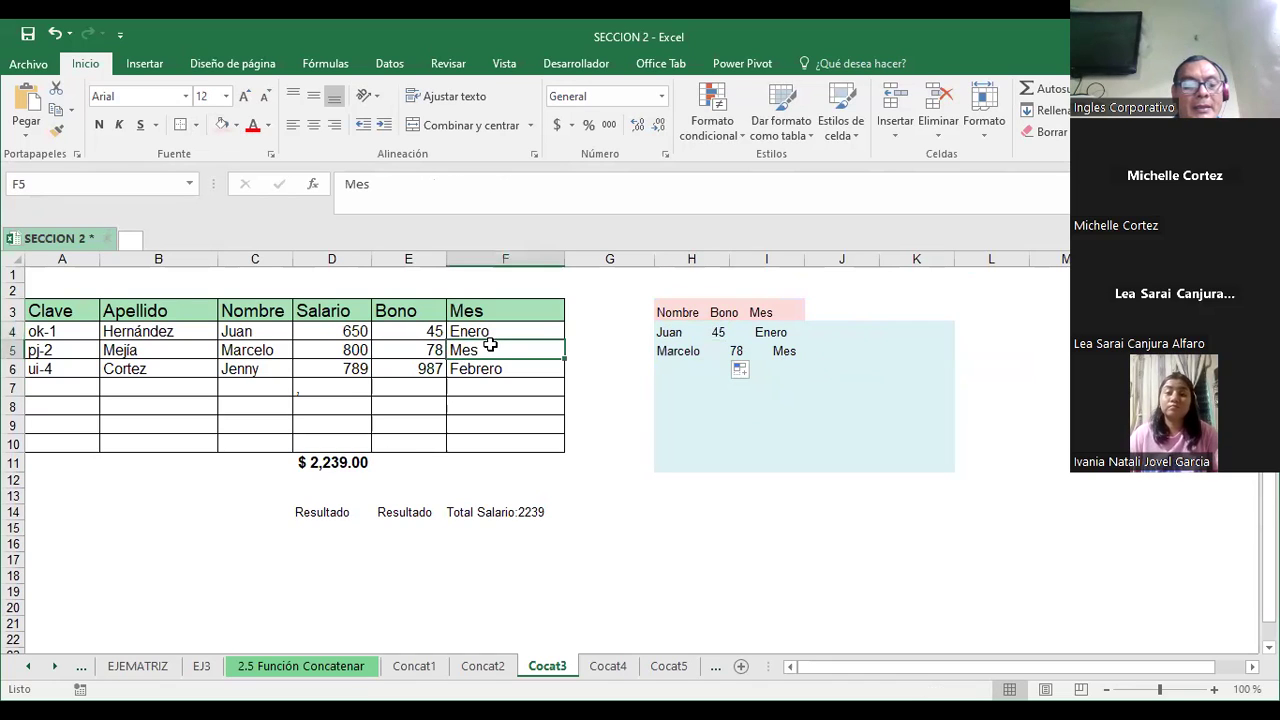
pyautogui.write('MA')
pyautogui.press('BackSpace')
pyautogui.press('BackSpace')
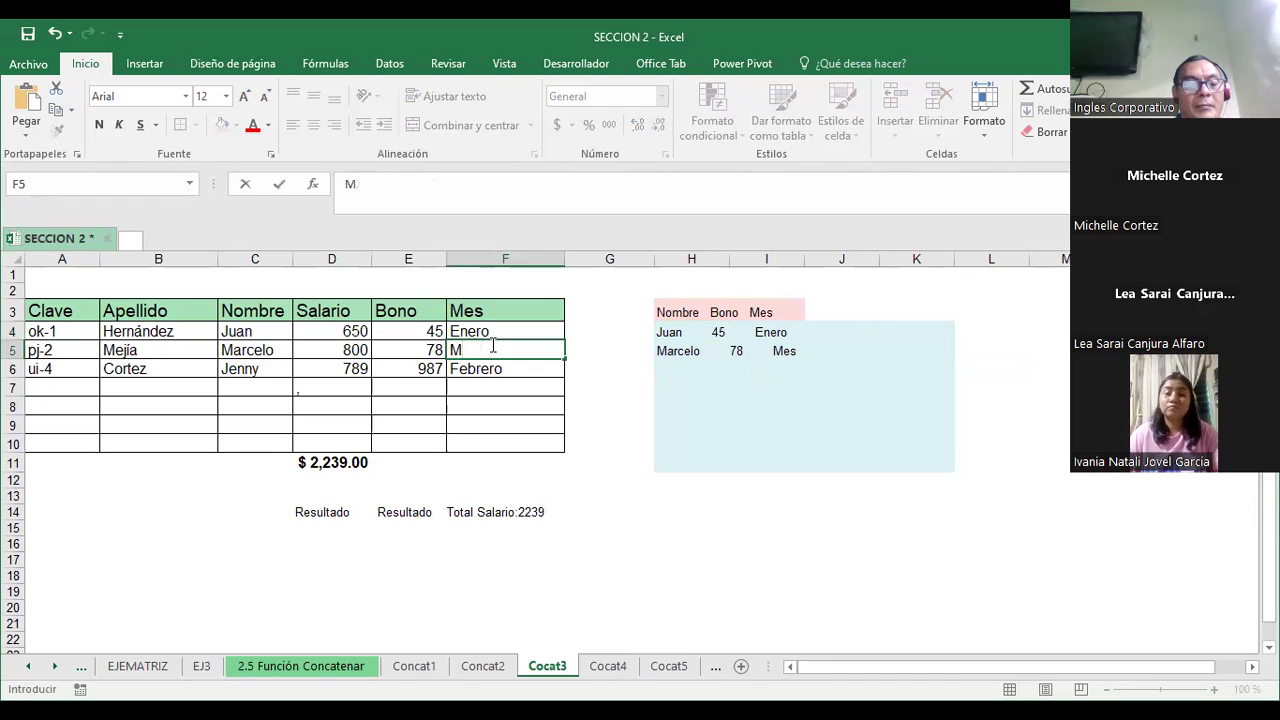
pyautogui.write('o')
pyautogui.press('Return')
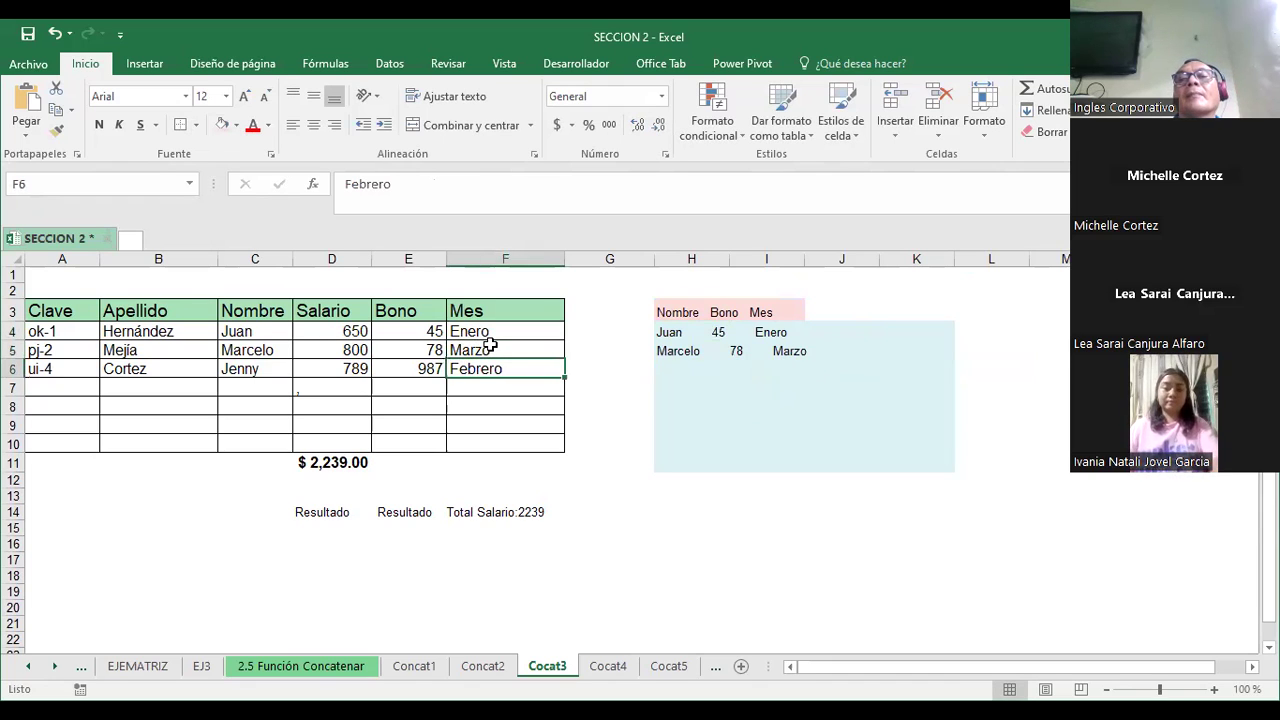
# Step: Copy the joining formula down to H6, giving Jenny 987 Febrero
pyautogui.click(674, 352)
pyautogui.moveTo(729, 373); pyautogui.dragTo(731, 380)
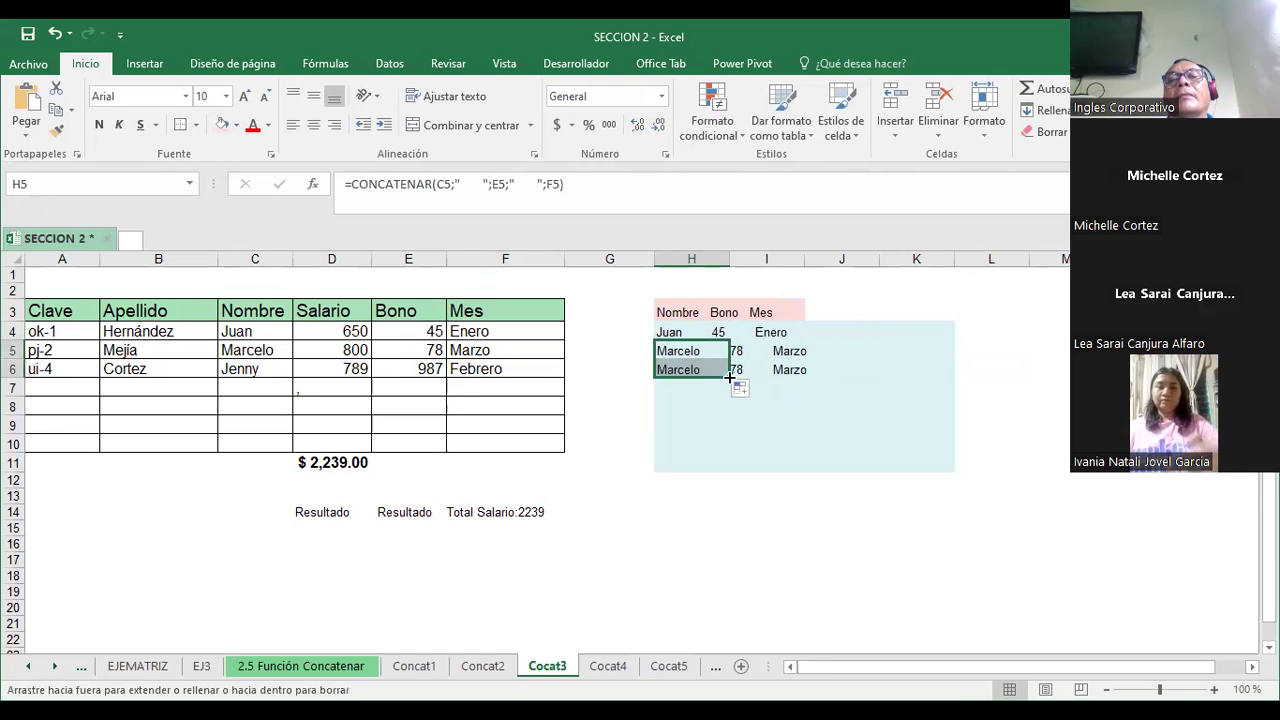
pyautogui.click(698, 425)
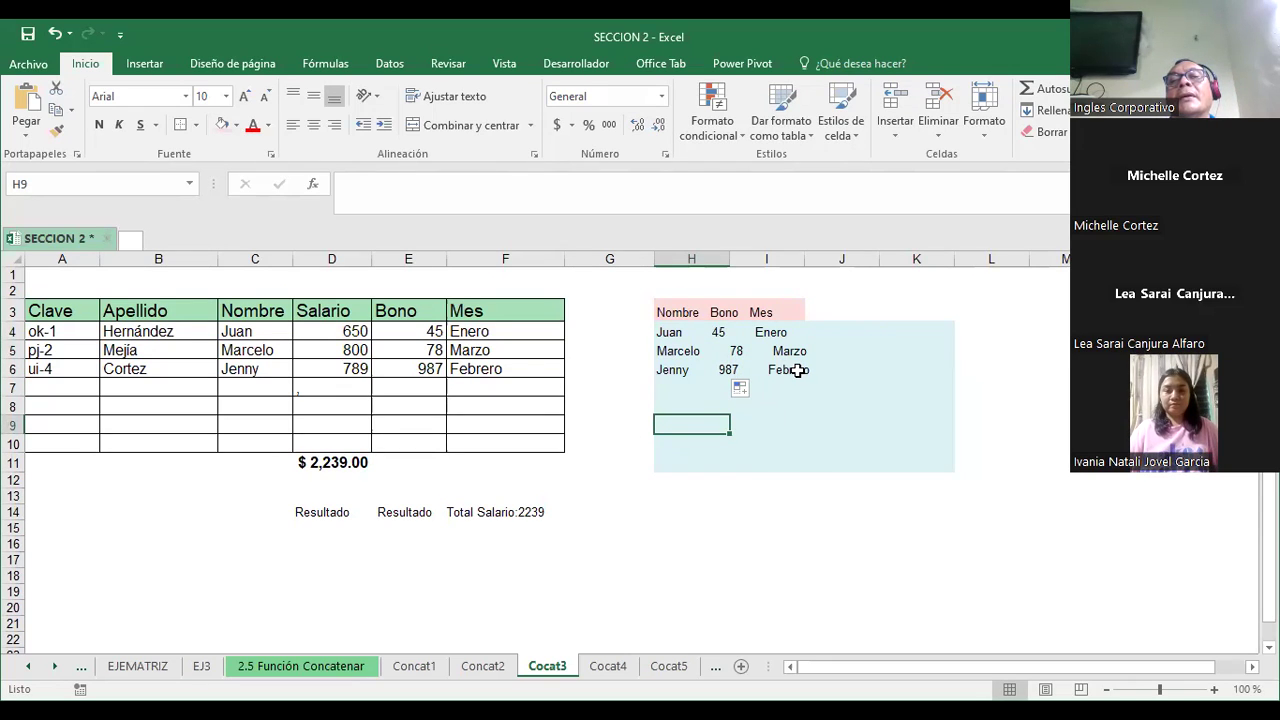
pyautogui.click(797, 370)
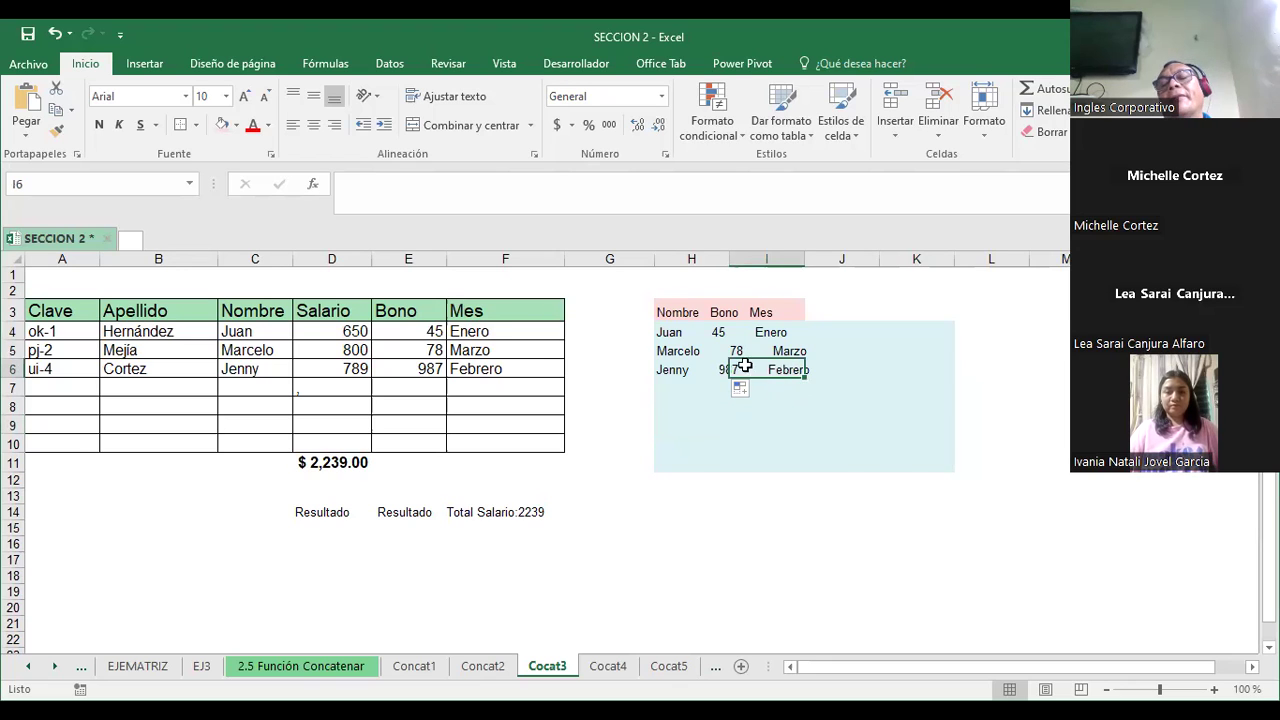
pyautogui.click(927, 348)
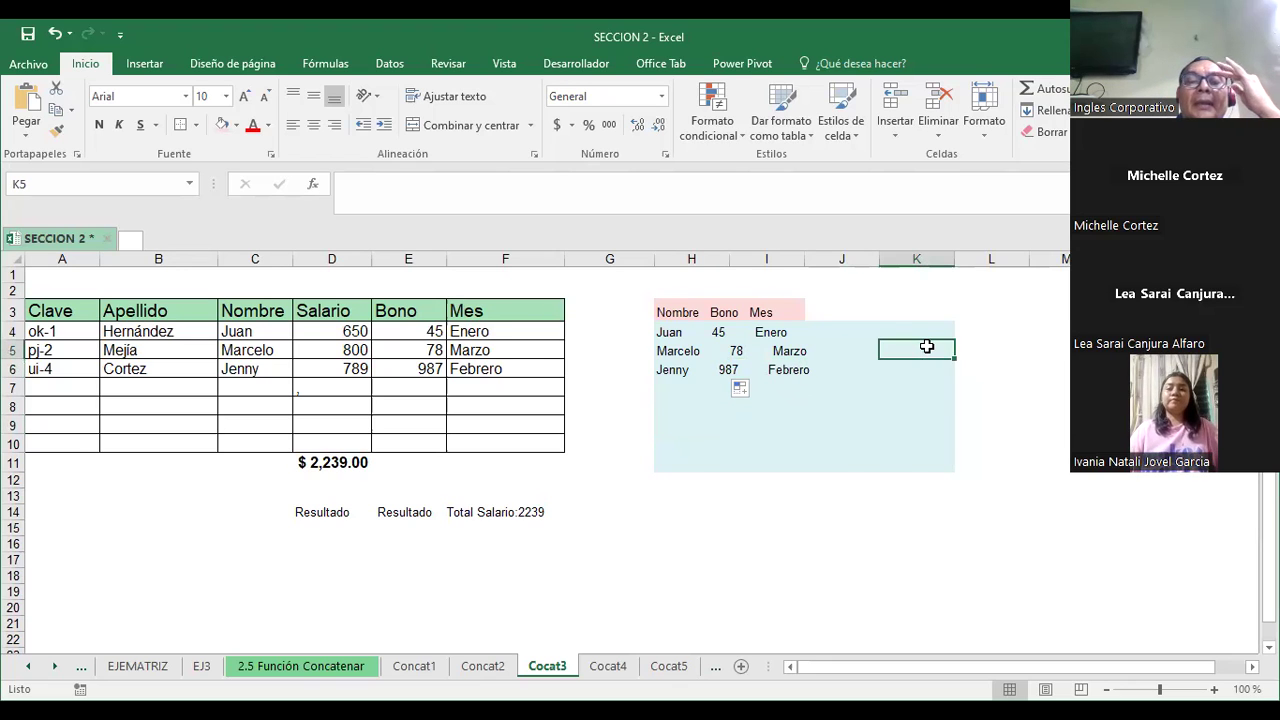
pyautogui.click(561, 538)
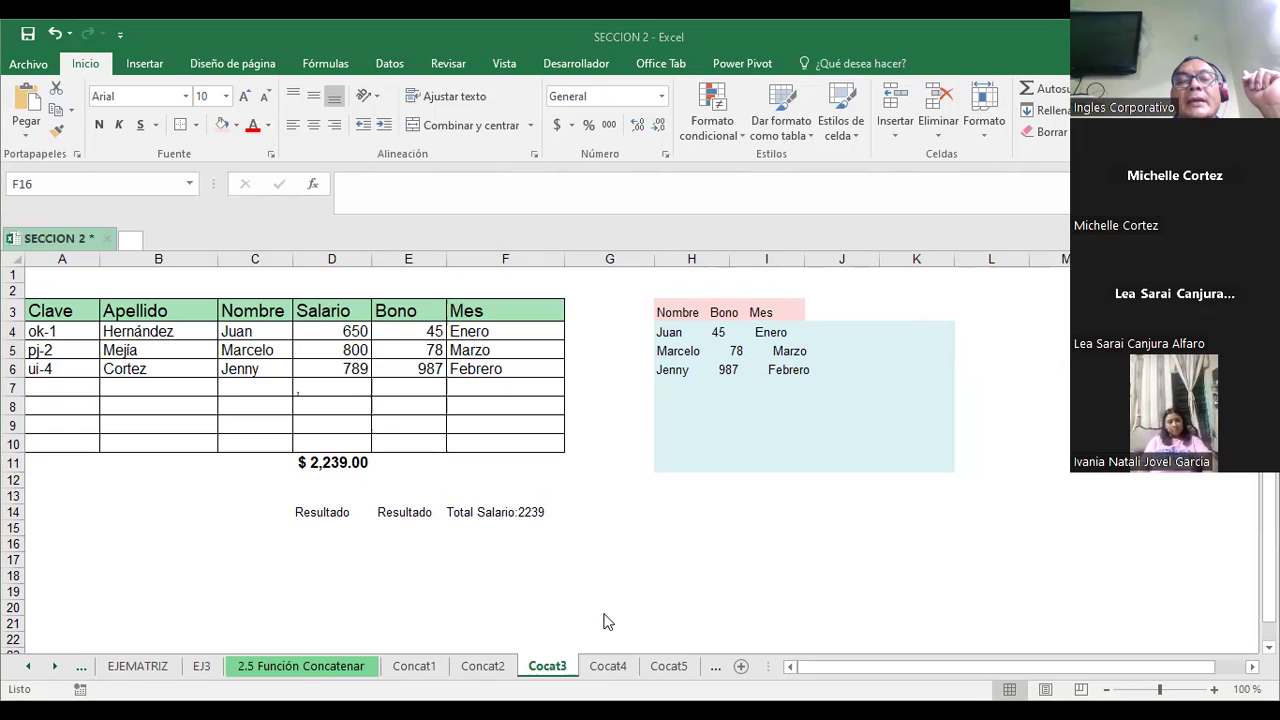
# Step: On Cocat4, inspect A7's CONCATENAR formula joining Hola in B1 and Saludos in C1
pyautogui.click(612, 666)
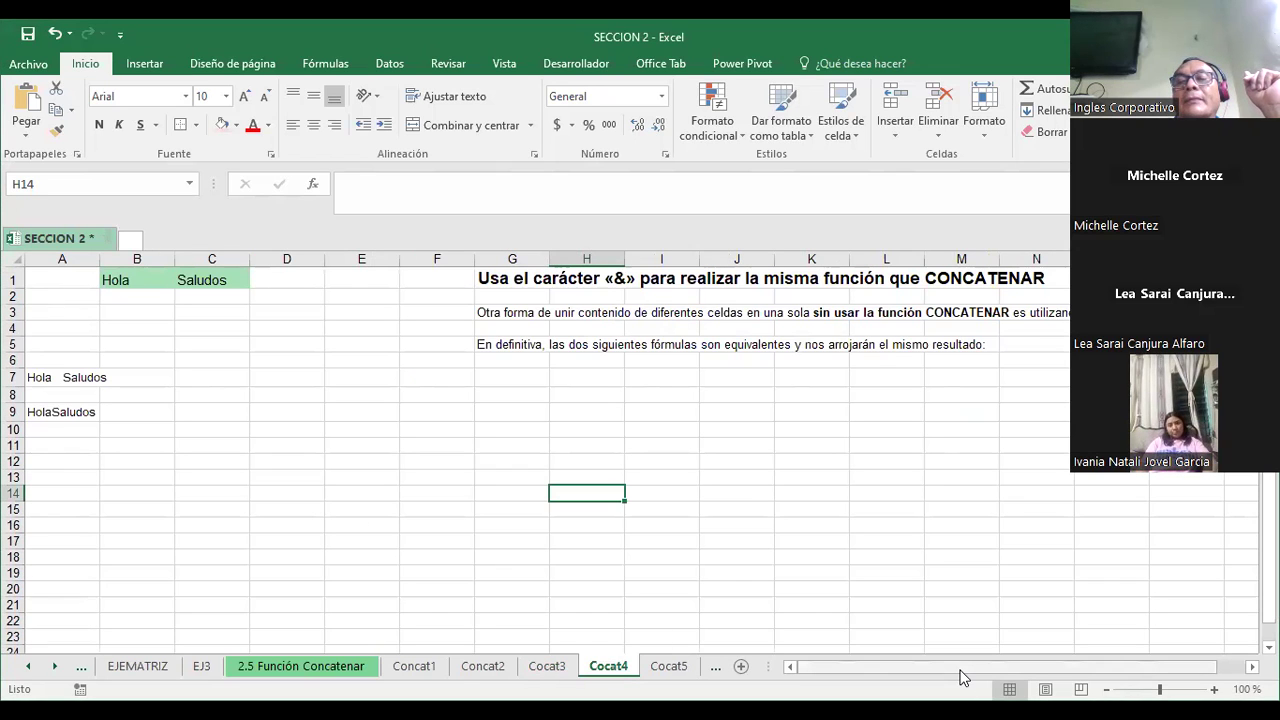
pyautogui.click(42, 377)
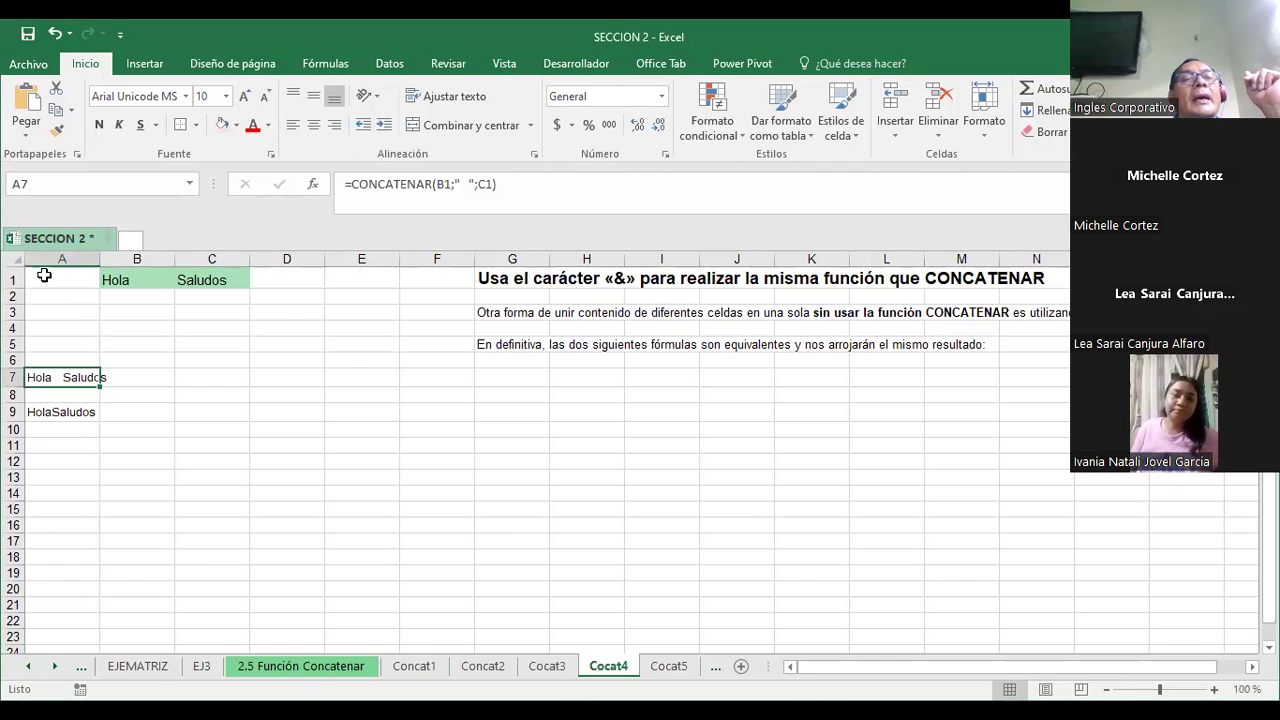
pyautogui.hotkey('ctrl', 'Home')
pyautogui.press('Right')
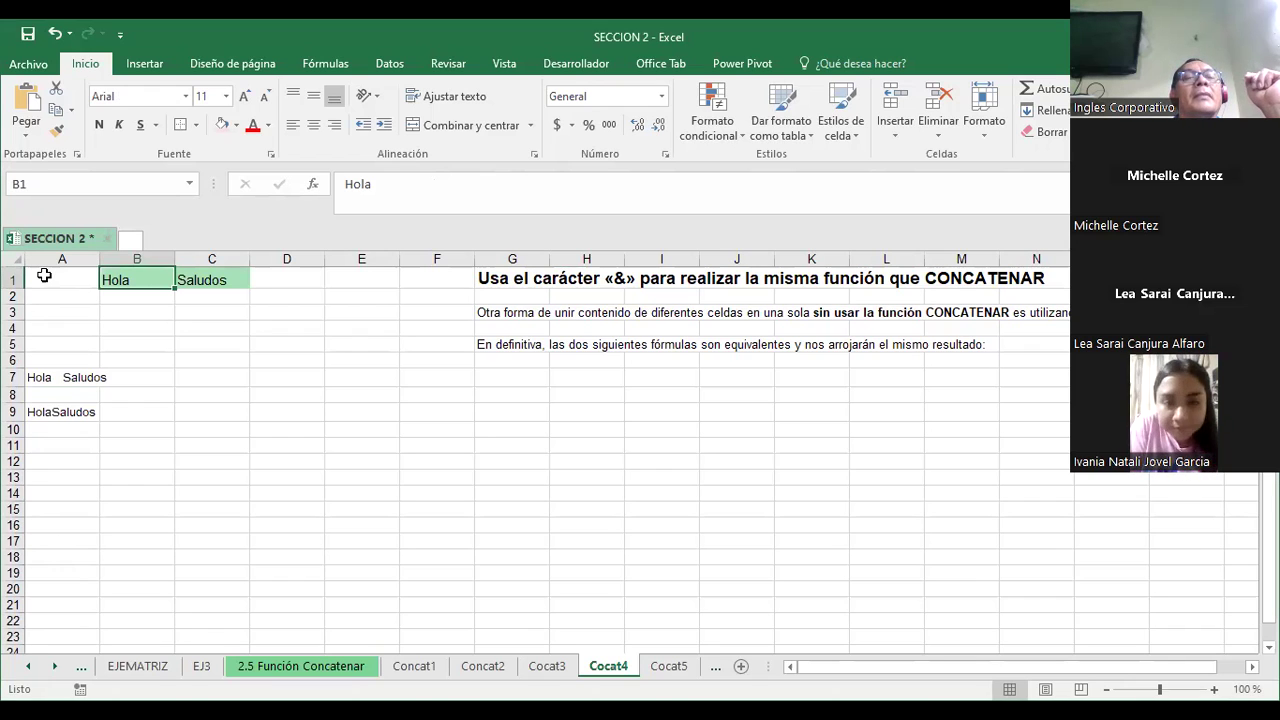
pyautogui.hotkey('shift', 'Right')
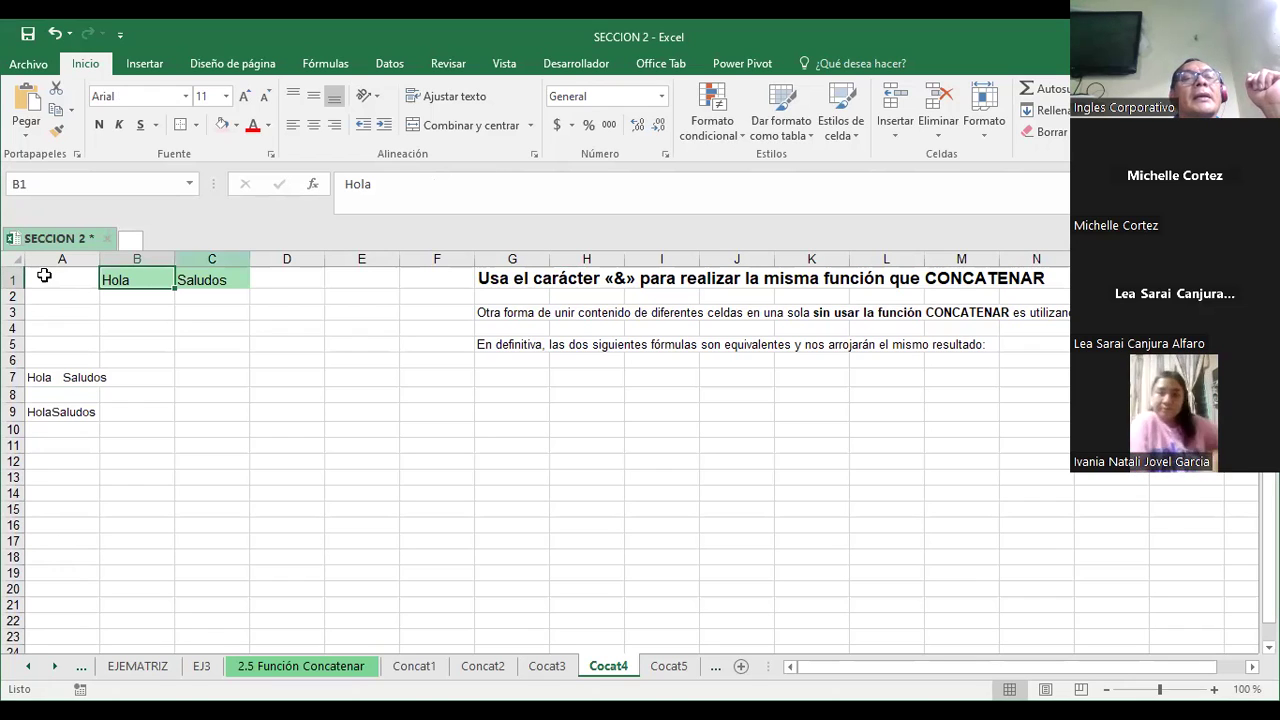
pyautogui.hotkey('shift', 'Left')
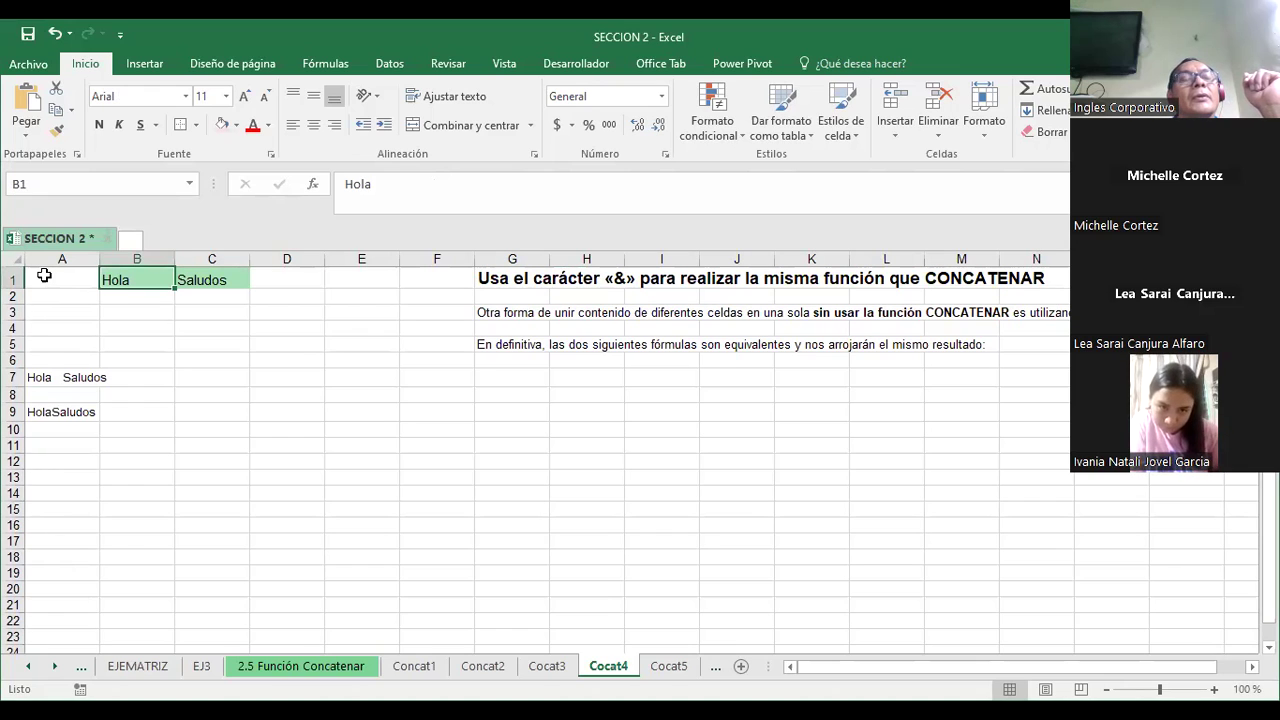
pyautogui.click(35, 377)
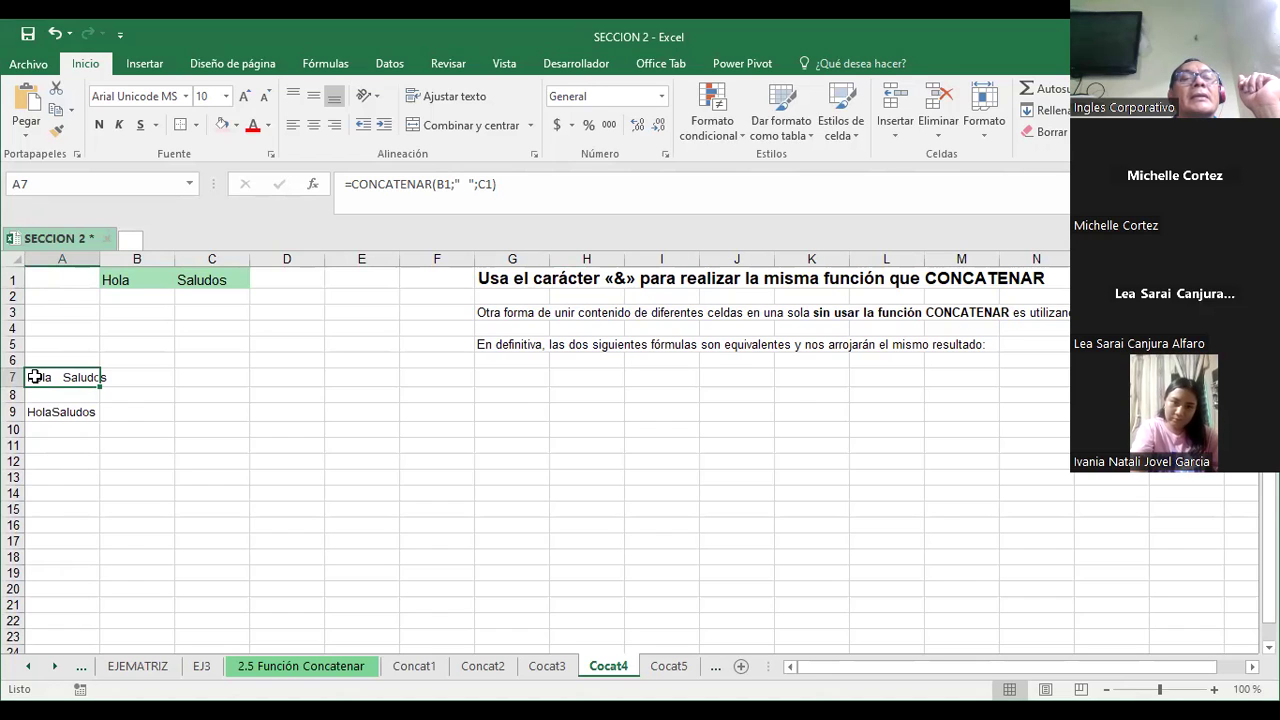
# Step: Edit the ampersand formula in A9 to =B1 & C1
pyautogui.click(44, 412)
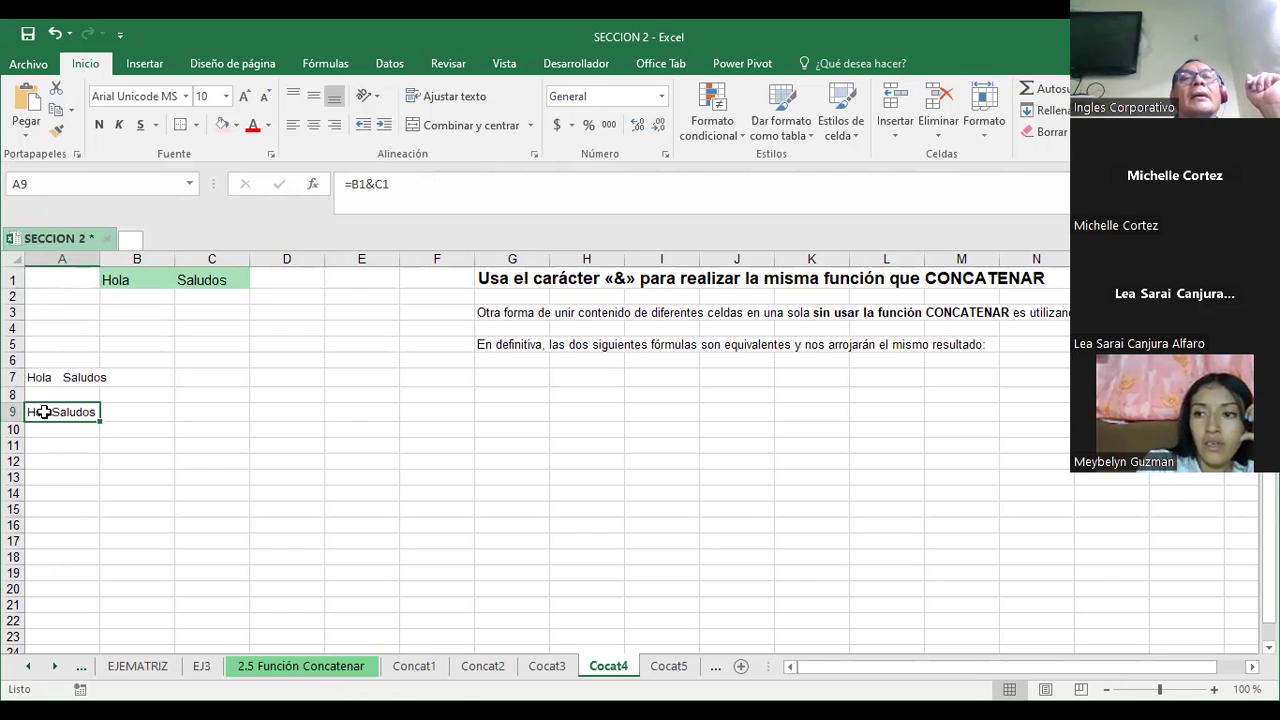
pyautogui.doubleClick(44, 412)
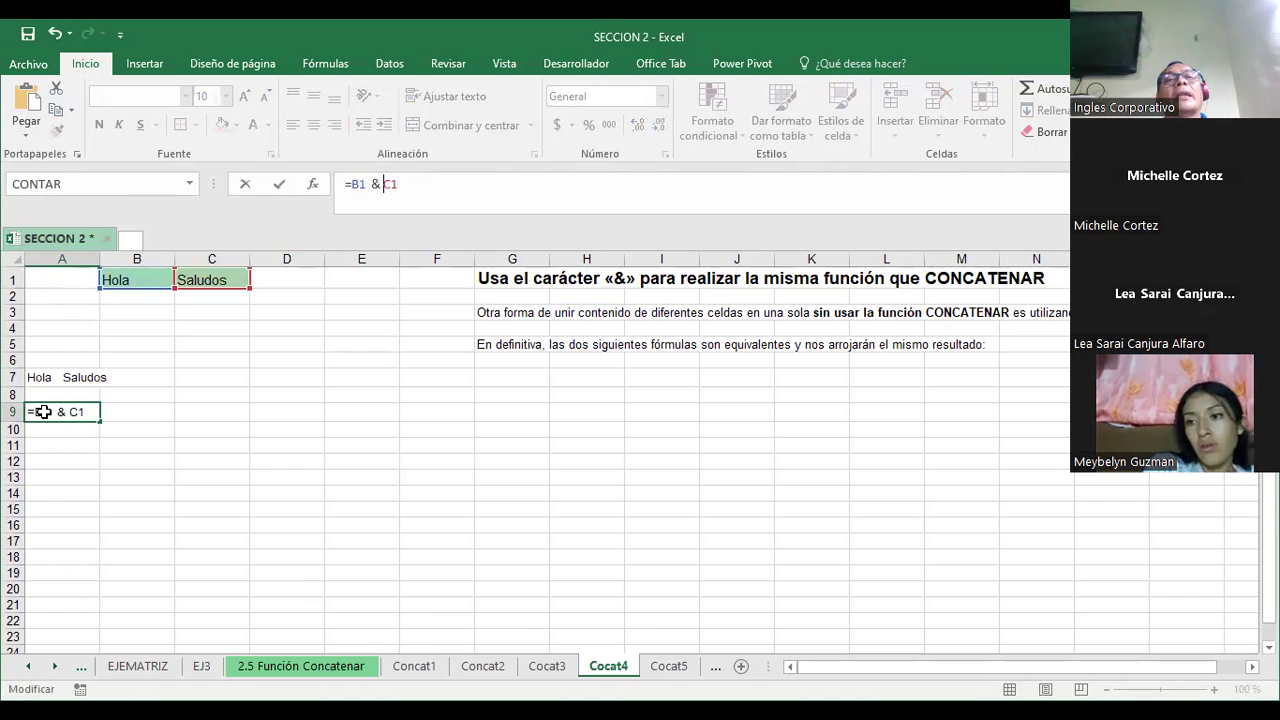
pyautogui.press('Return')
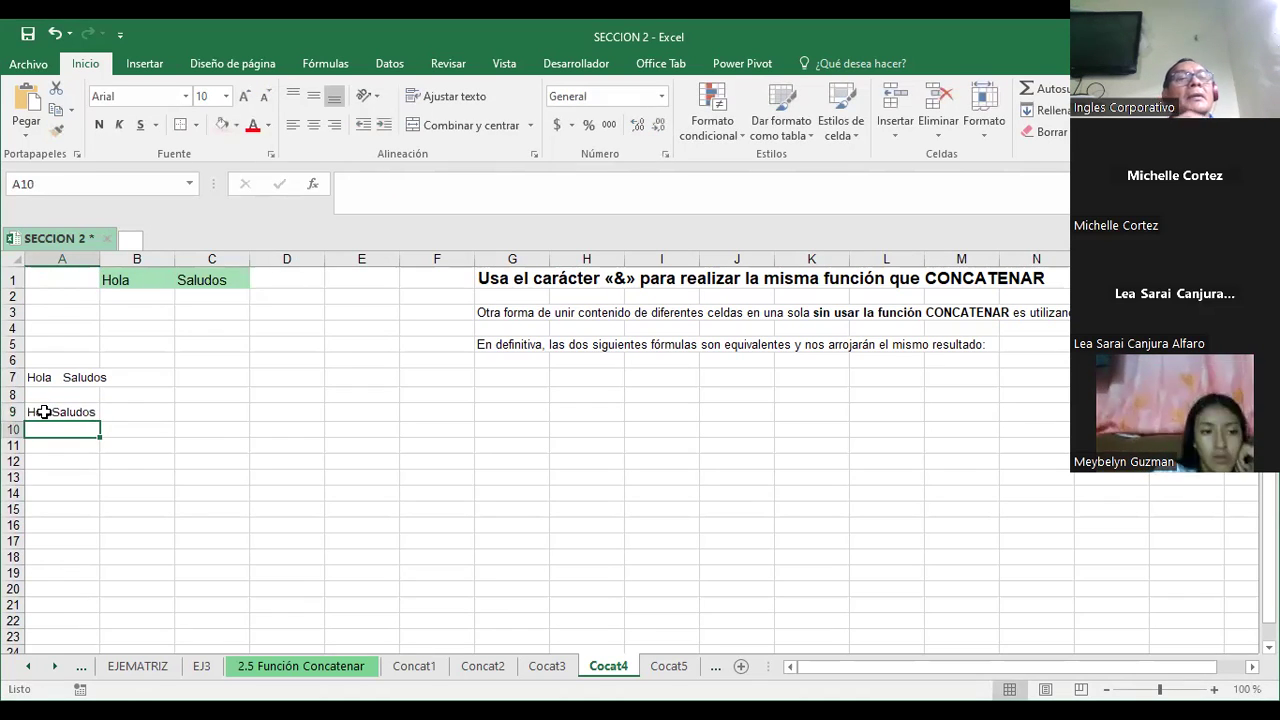
pyautogui.click(66, 410)
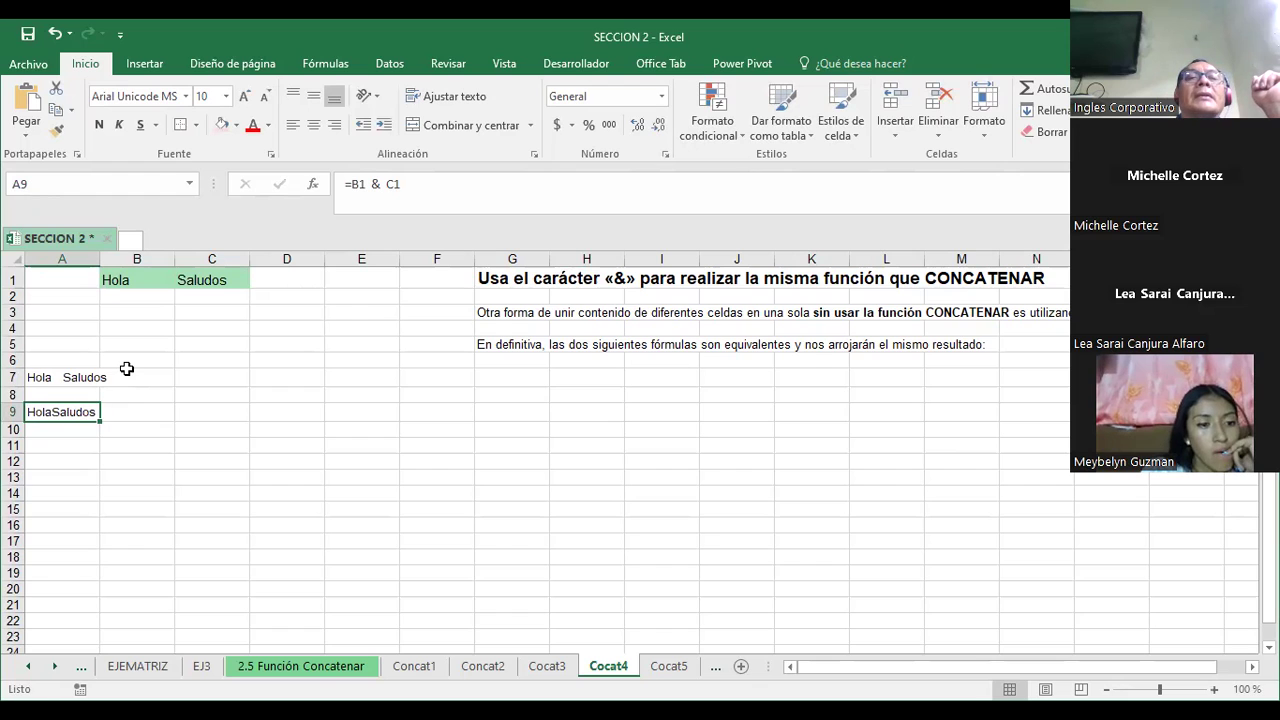
pyautogui.press('F2')
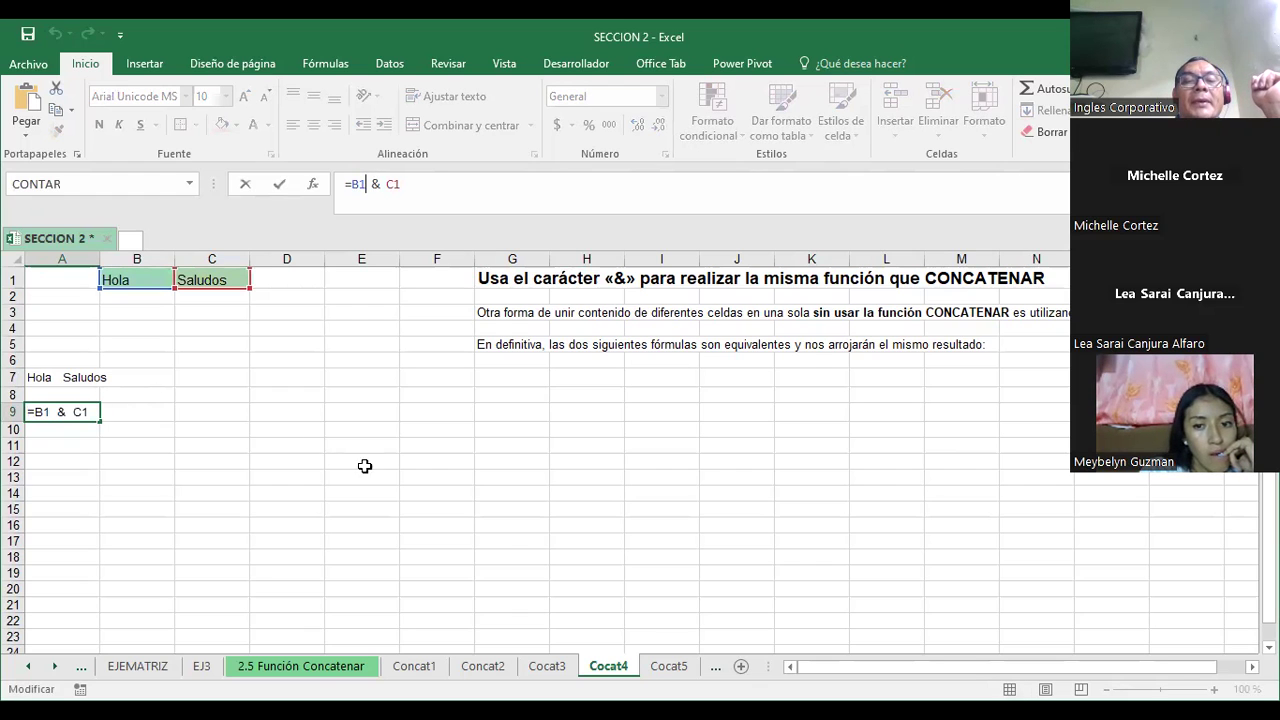
# Step: On Cocat5, add a PF heading in B1 beside Vendedores
pyautogui.click(668, 666)
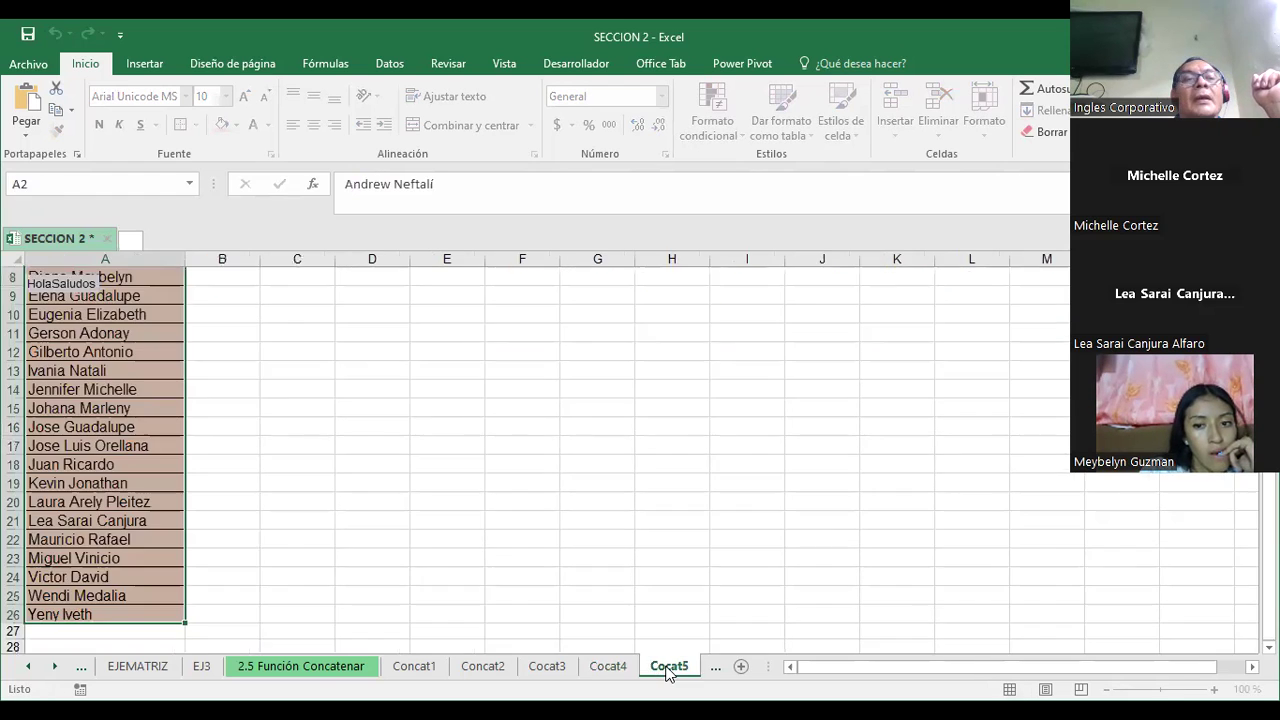
pyautogui.click(273, 477)
pyautogui.scroll(3, 273, 477)
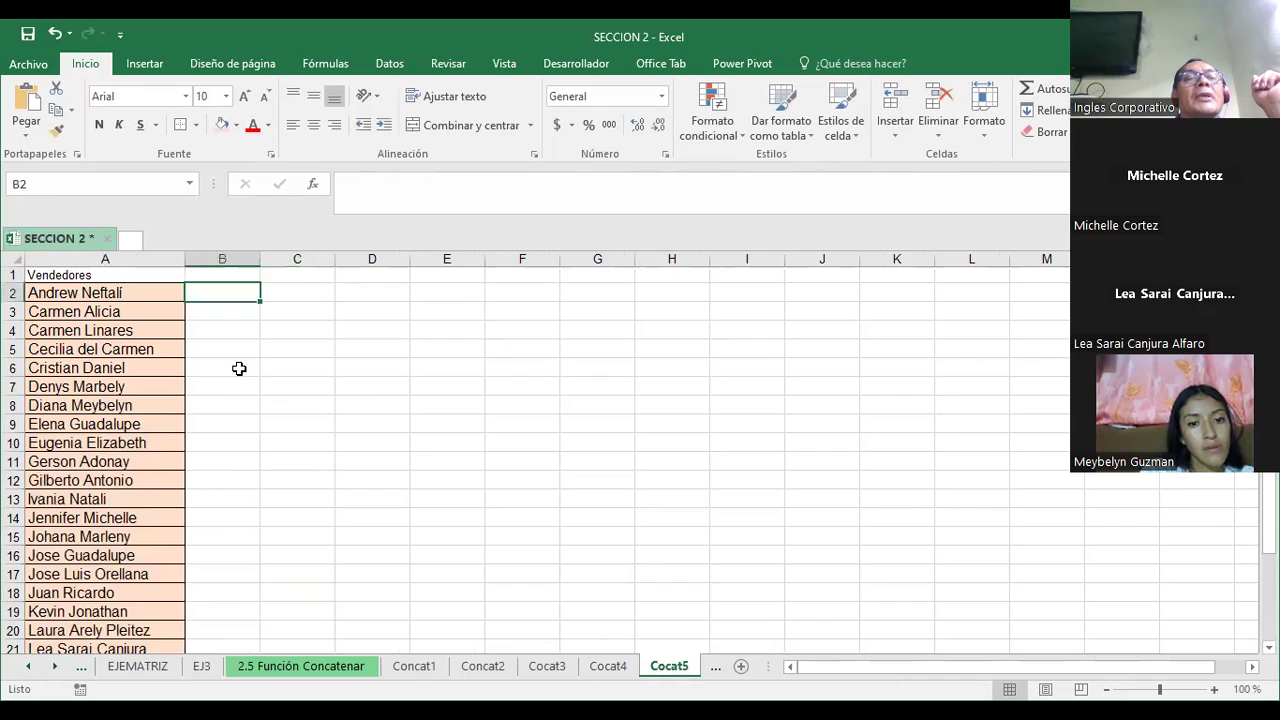
pyautogui.click(75, 277)
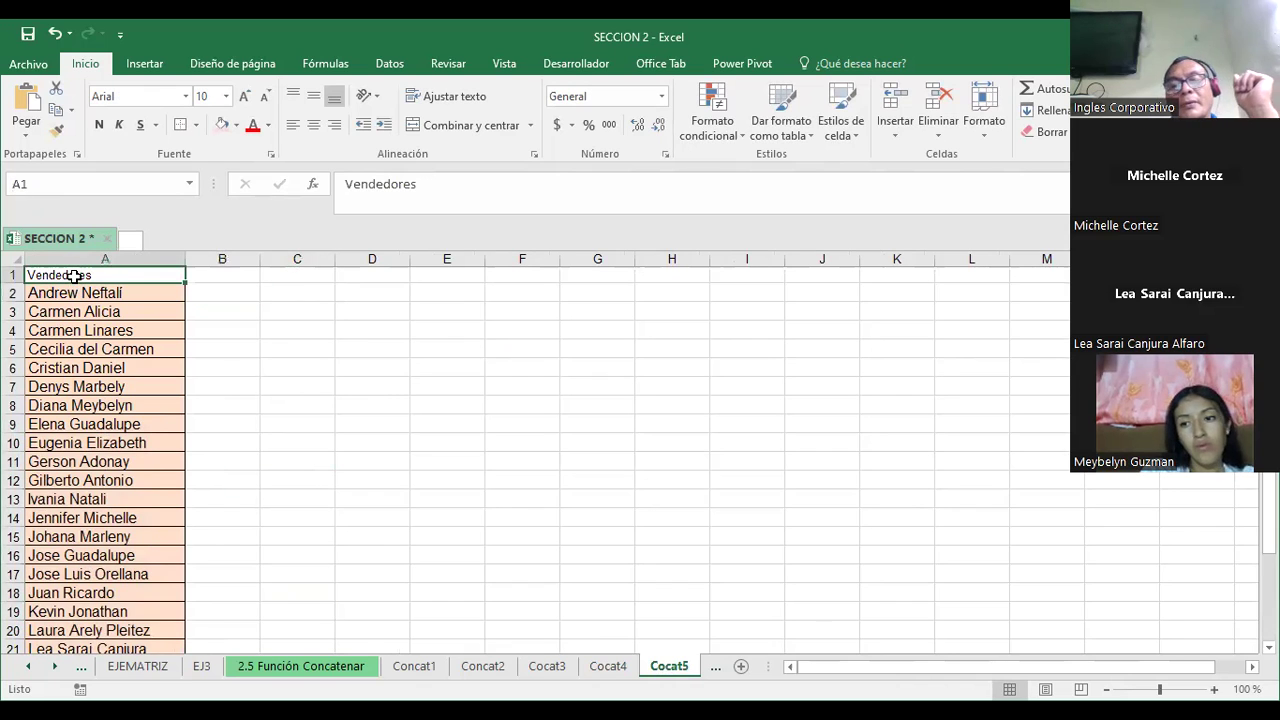
pyautogui.press('Right')
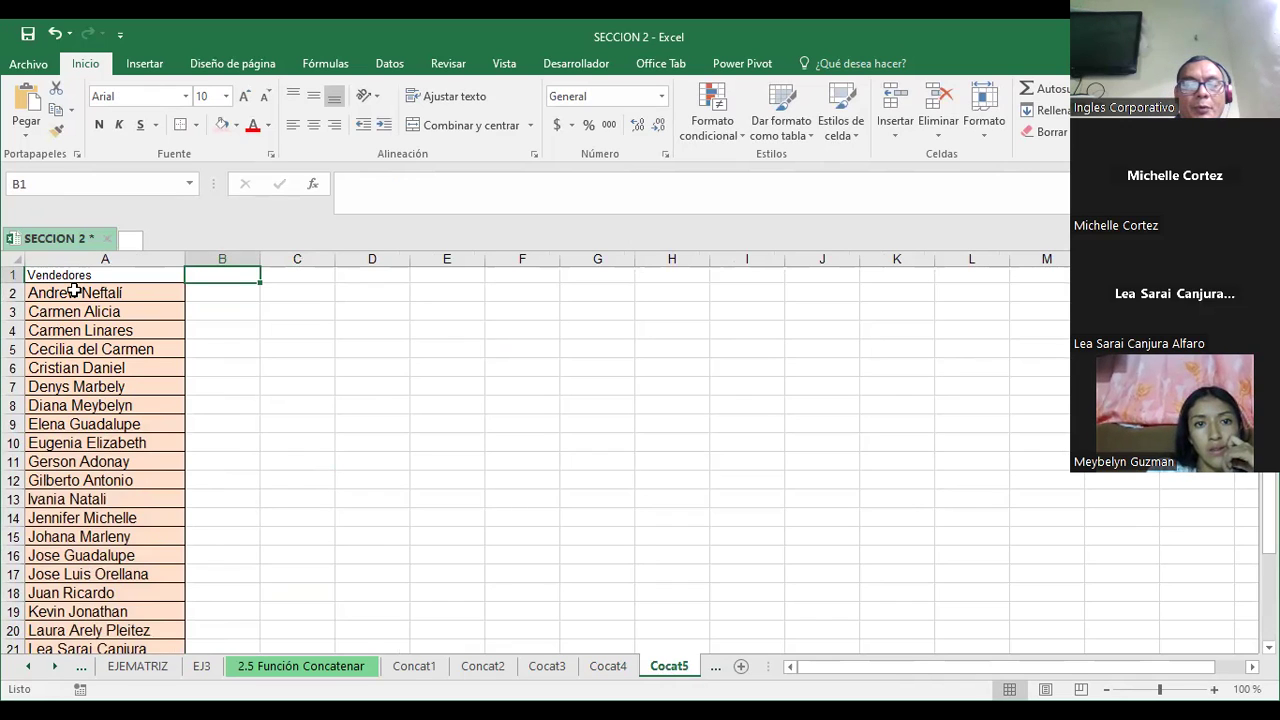
pyautogui.write('PF')
pyautogui.press('Return')
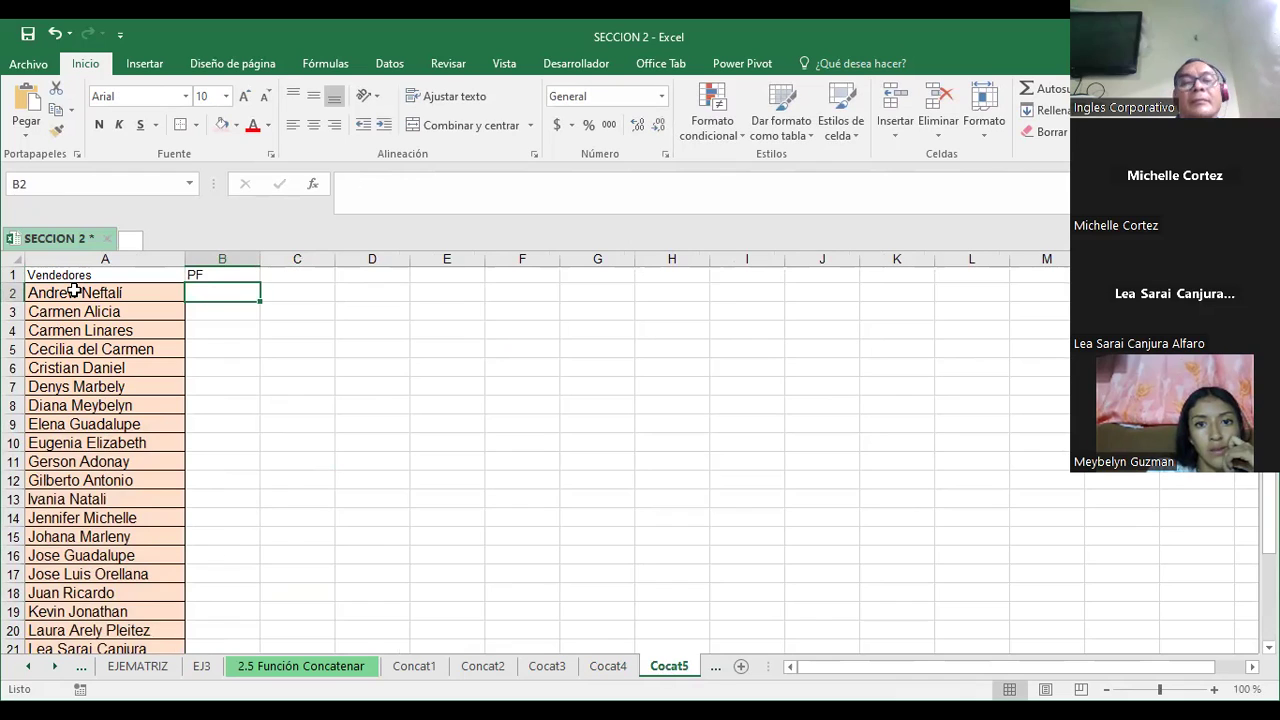
# Step: Increase the font size of the Vendedores and PF headings
pyautogui.click(84, 274)
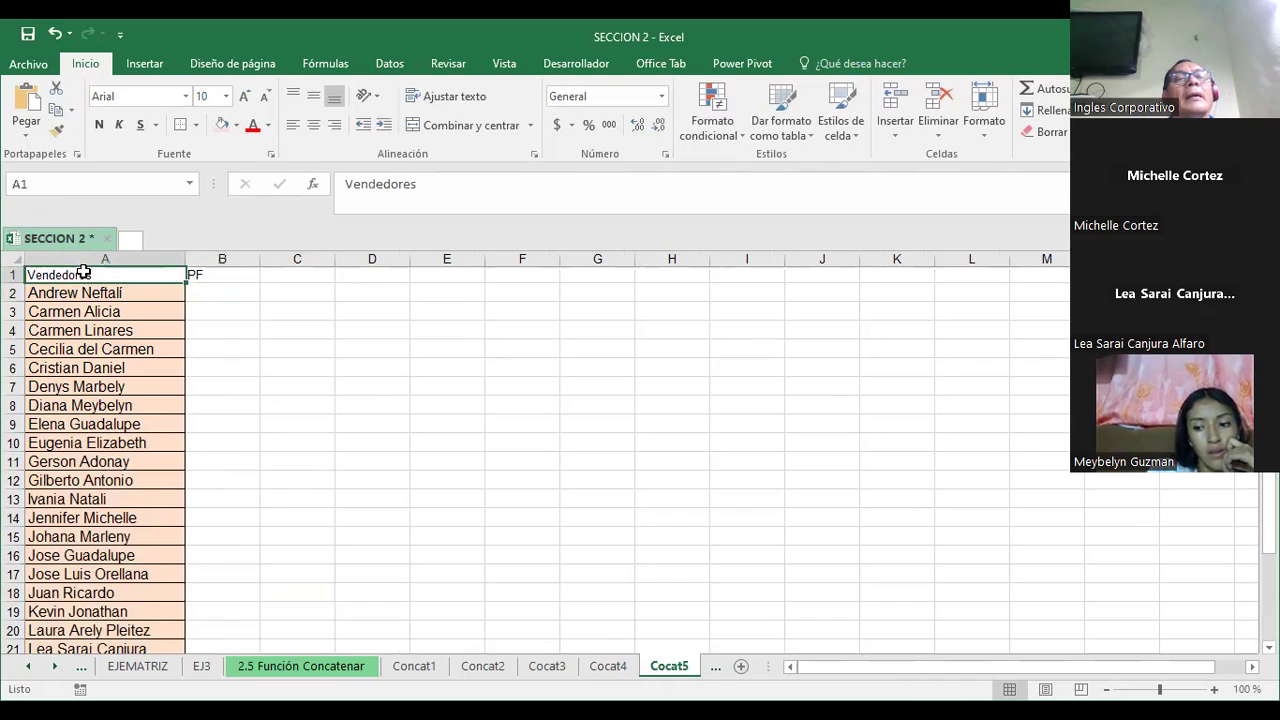
pyautogui.hotkey('shift', 'Right')
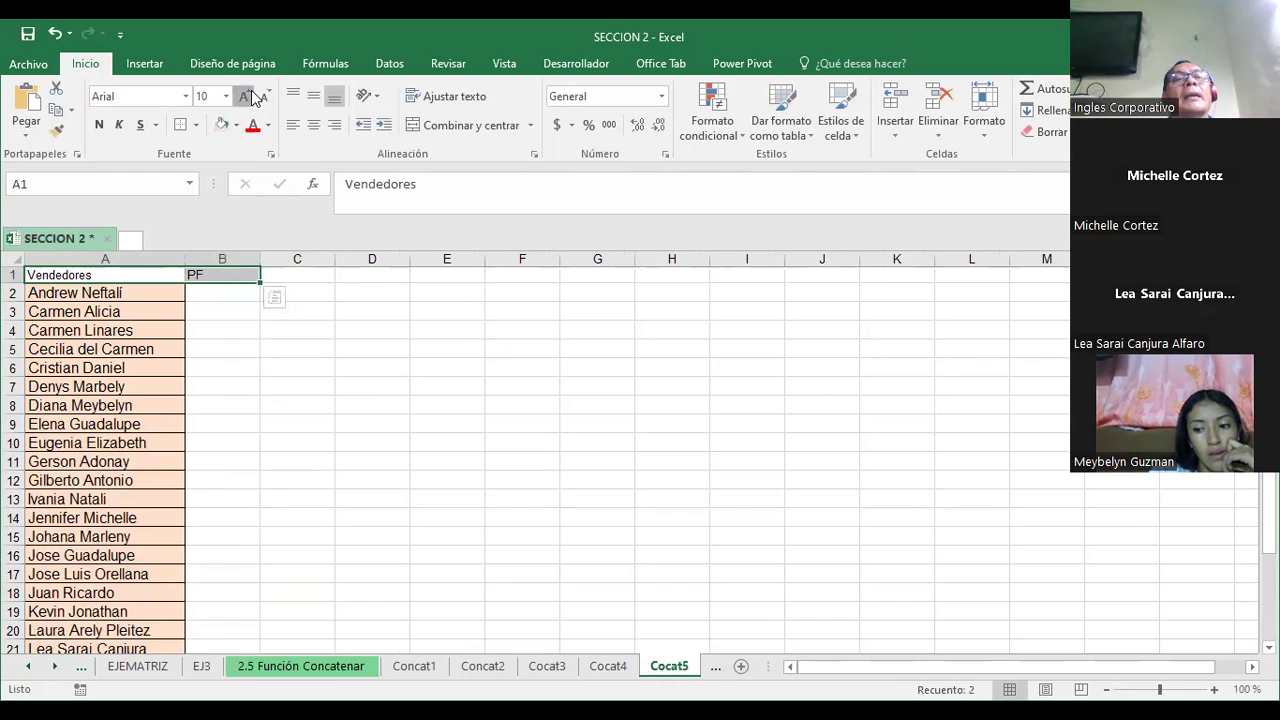
pyautogui.click(289, 391)
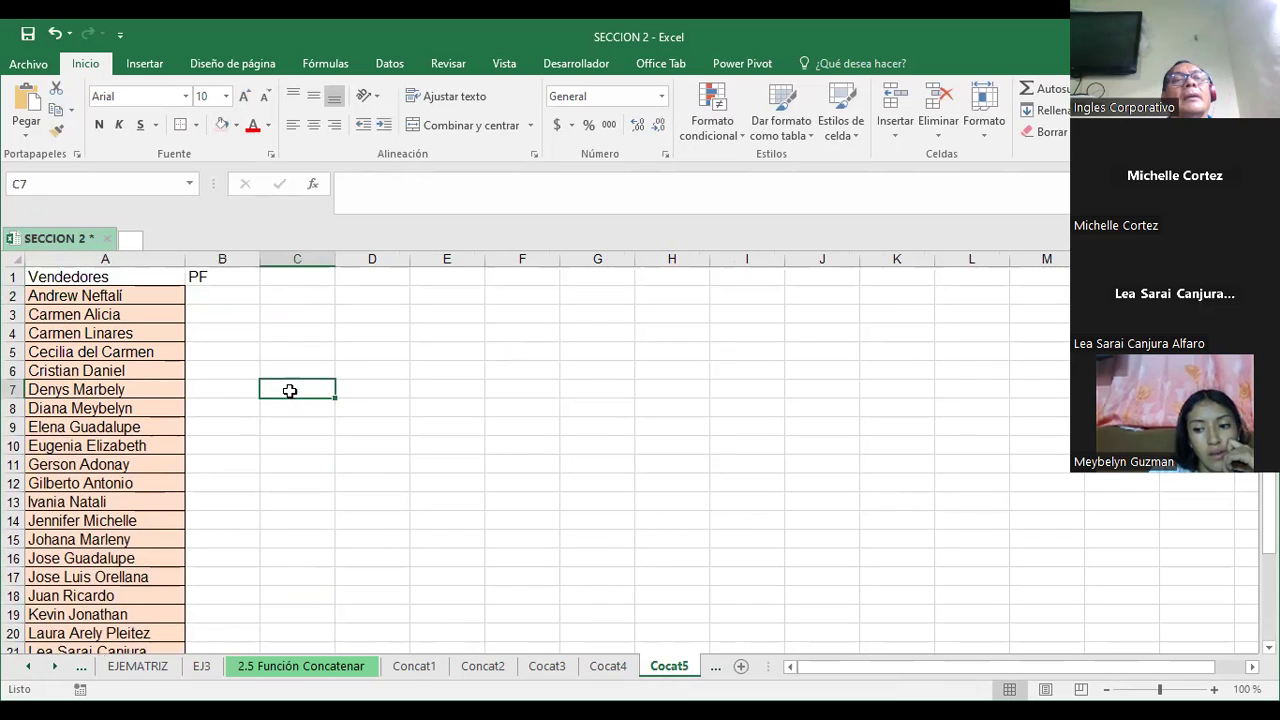
# Step: Shade the cells under PF, B2:B26, light green
pyautogui.moveTo(222, 295); pyautogui.dragTo(222, 645)
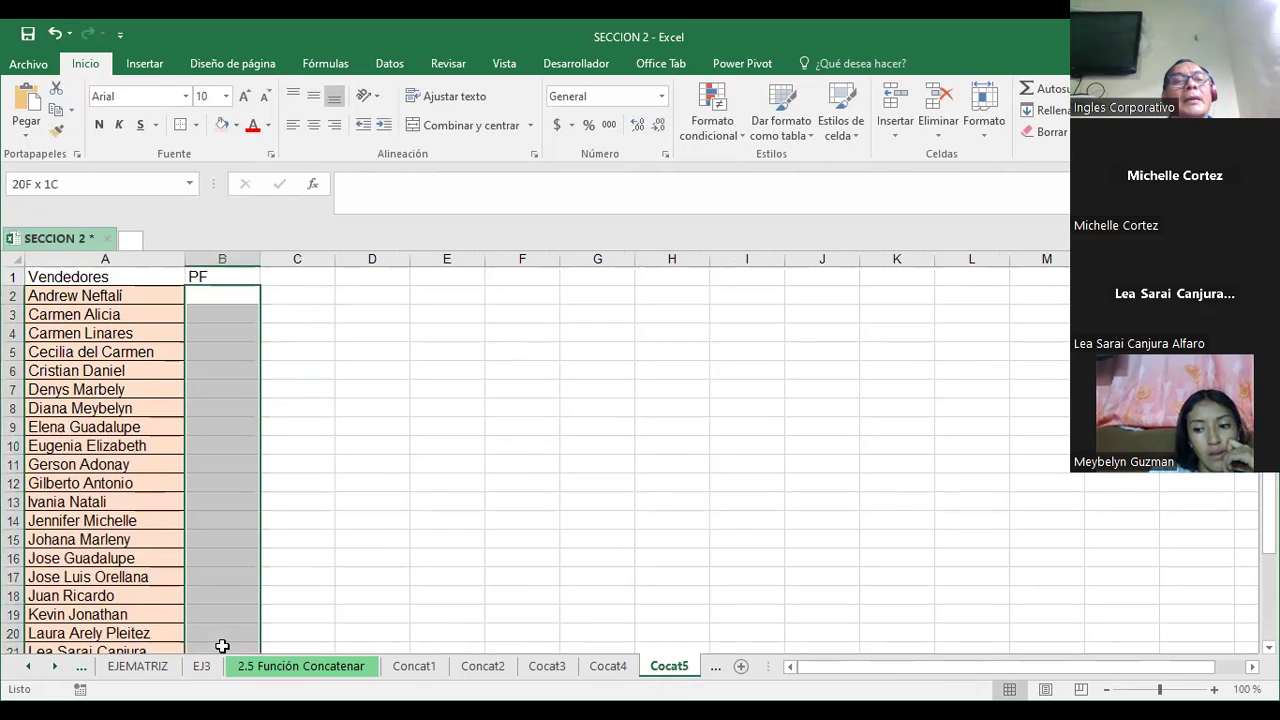
pyautogui.click(236, 125)
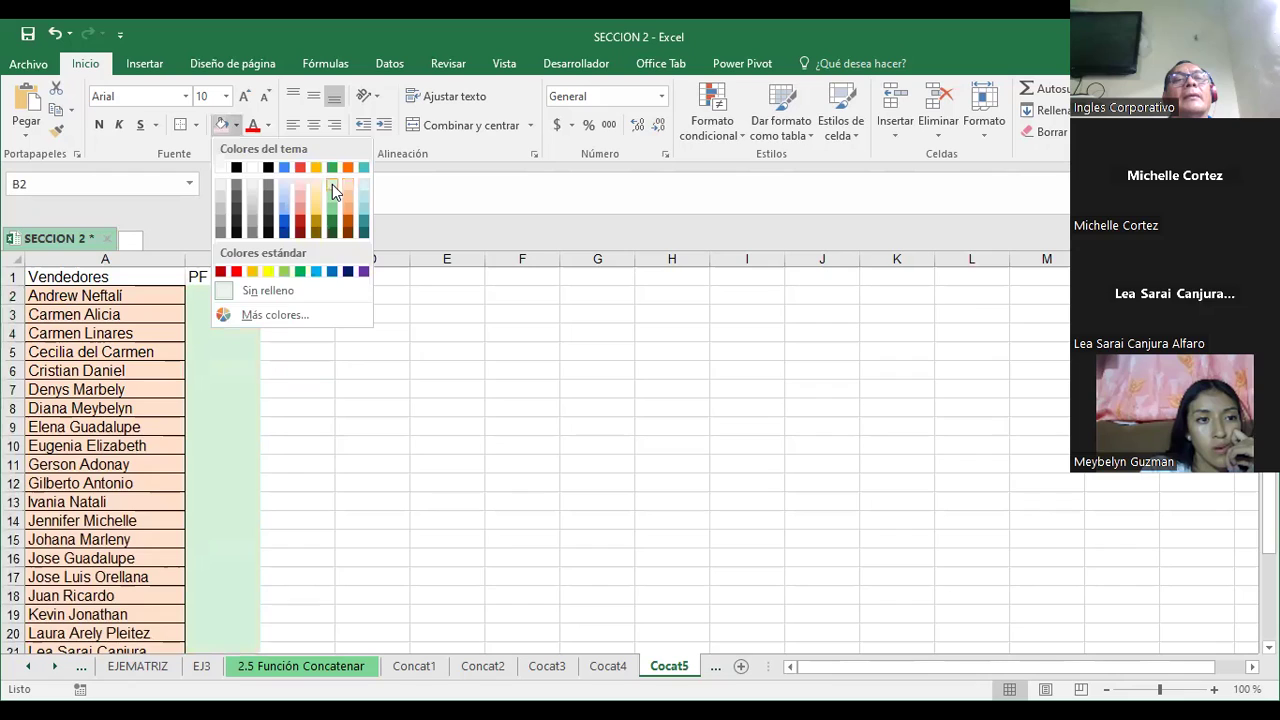
pyautogui.click(333, 190)
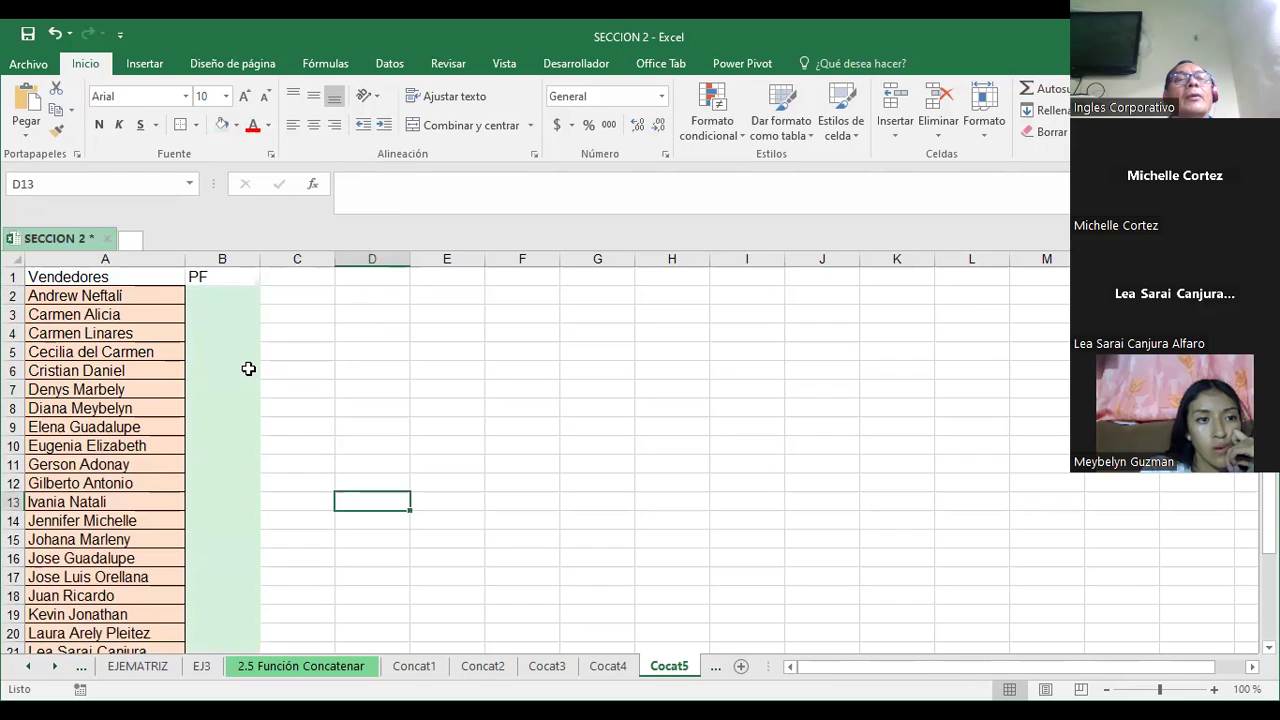
# Step: Enter PF scores from 5 to 9 (8, 9, 8, 6, 7, …) from B2 down to B24
pyautogui.click(222, 295)
pyautogui.write('8')
pyautogui.press('Return')
pyautogui.write('9')
pyautogui.press('Return')
pyautogui.write('8')
pyautogui.press('Return')
pyautogui.press('Return')
pyautogui.press('Return')
pyautogui.press('Up')
pyautogui.press('Up')
pyautogui.write('6')
pyautogui.press('Return')
pyautogui.press('Return')
pyautogui.write('7 7 8 8')
pyautogui.press('Return')
pyautogui.write('7')
pyautogui.press('Return')
pyautogui.write('9')
pyautogui.press('Return')
pyautogui.write('7')
pyautogui.press('Return')
pyautogui.write('6')
pyautogui.press('Return')
pyautogui.write('5')
pyautogui.press('Return')
pyautogui.write('7 ')
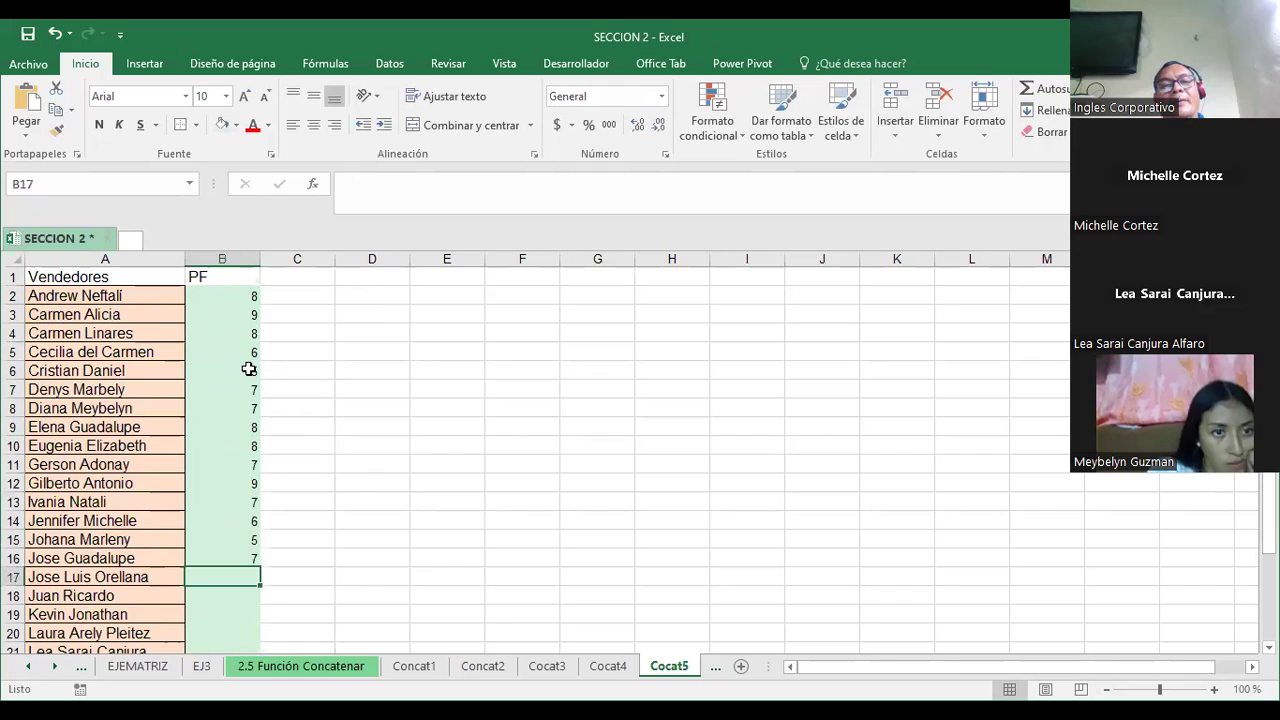
pyautogui.write('8 9 9 8 8 7 7')
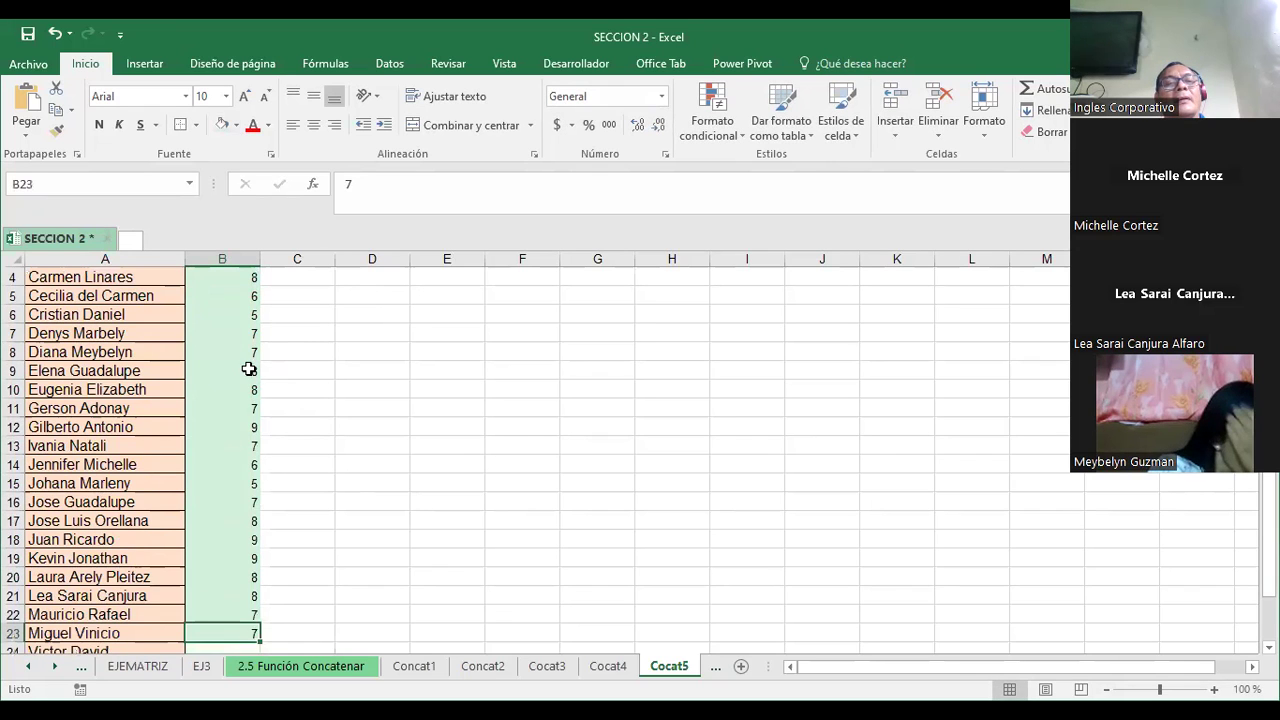
pyautogui.press('Return')
pyautogui.write('7')
pyautogui.press('Return')
pyautogui.hotkey('ctrl', 'Up')
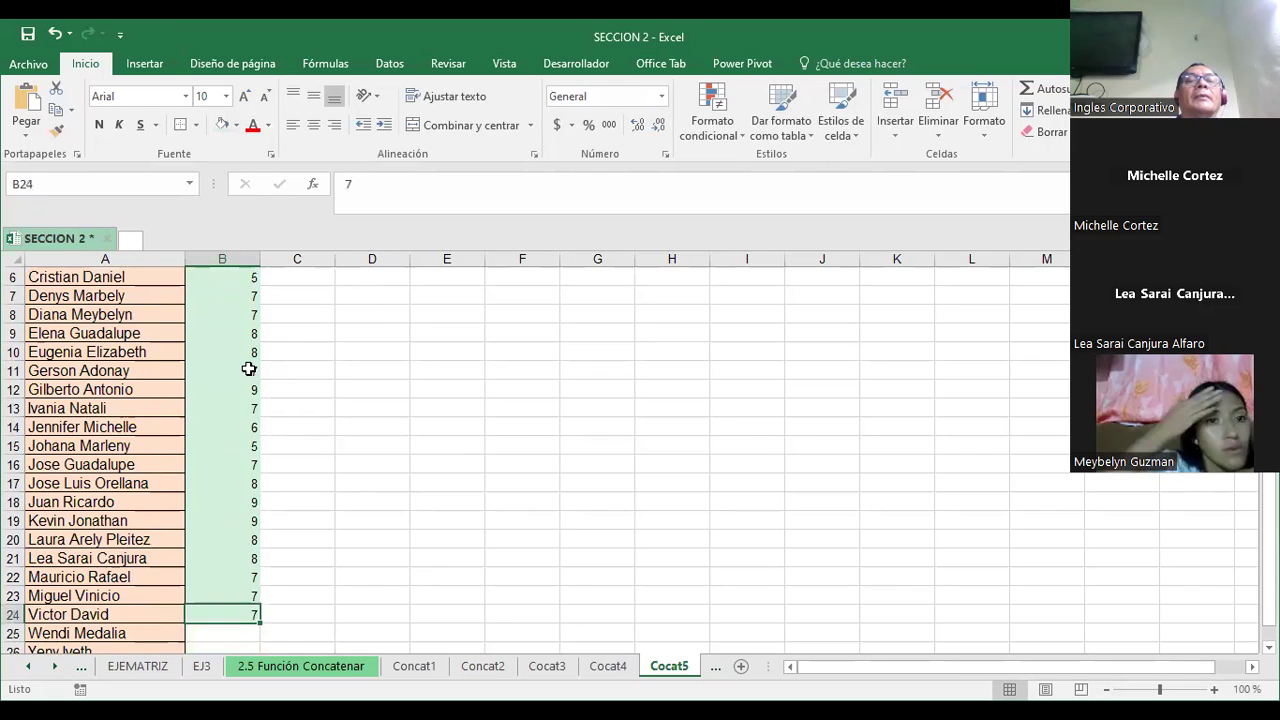
pyautogui.hotkey('ctrl', 'Up')
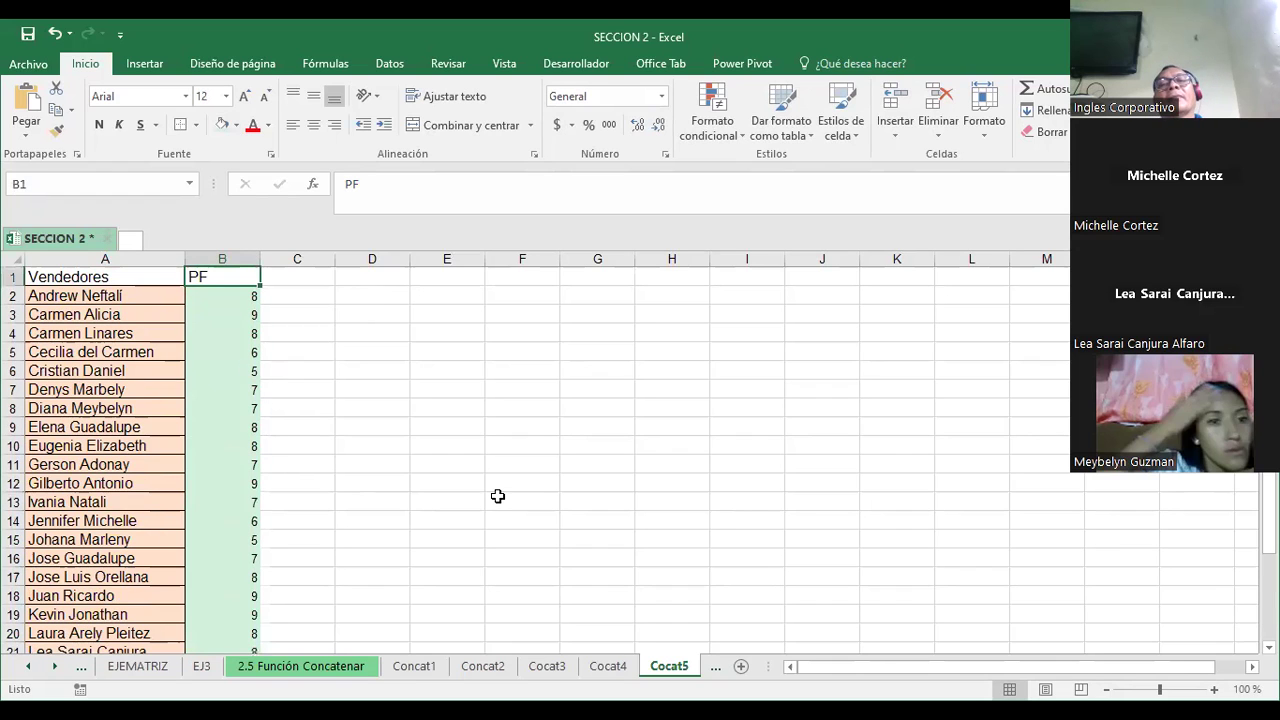
pyautogui.click(597, 440)
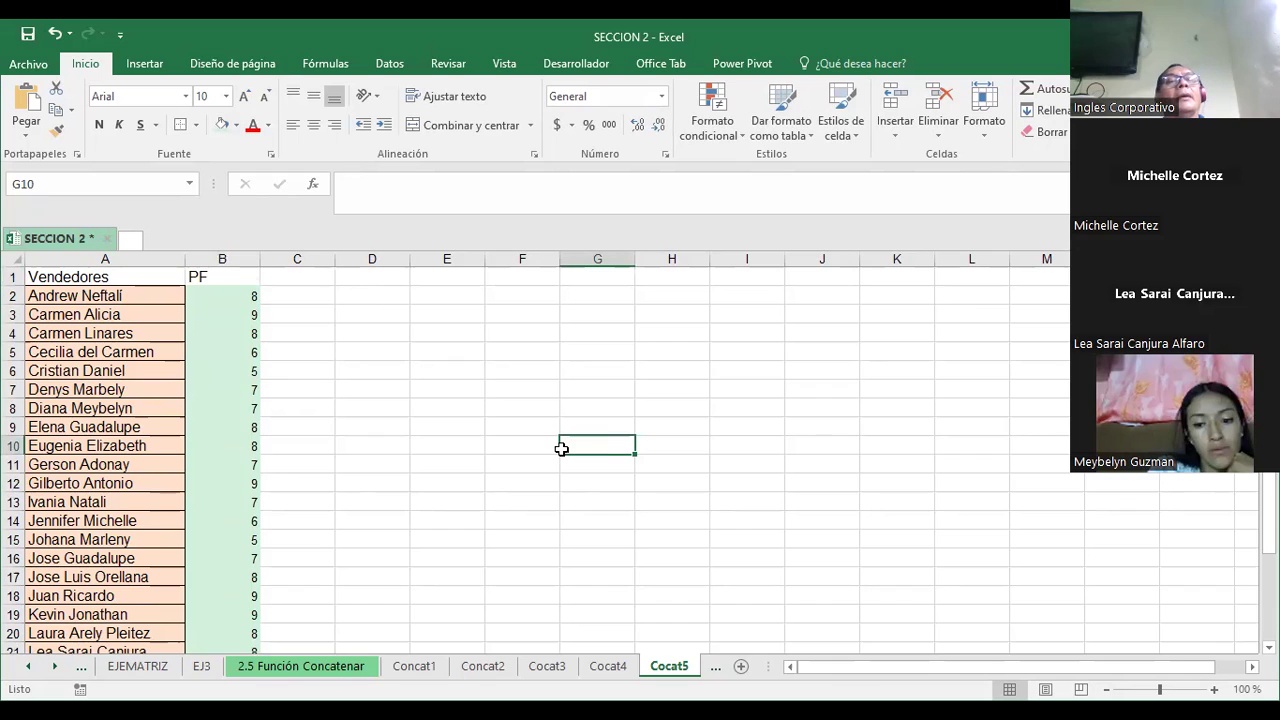
# Step: Replace the A1 heading with PARTICIPANTE in capitals
pyautogui.hotkey('ctrl', 'Home')
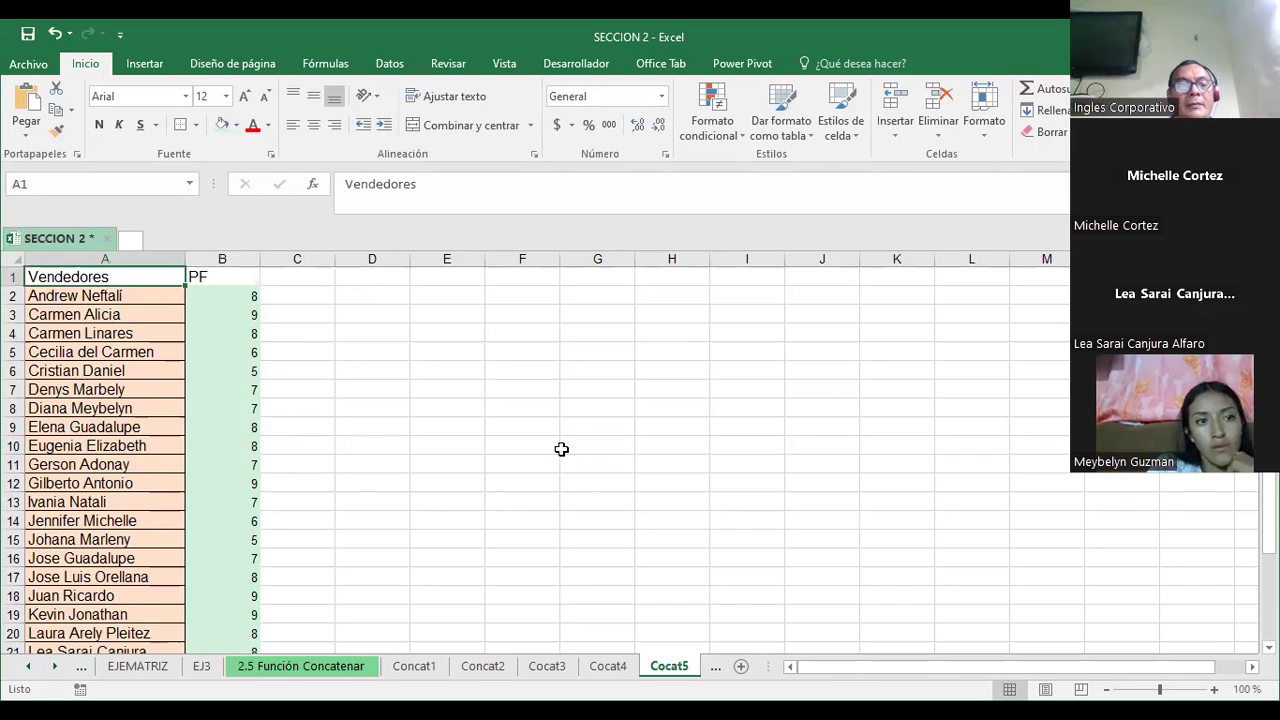
pyautogui.write('part')
pyautogui.press('BackSpace')
pyautogui.press('BackSpace')
pyautogui.press('BackSpace')
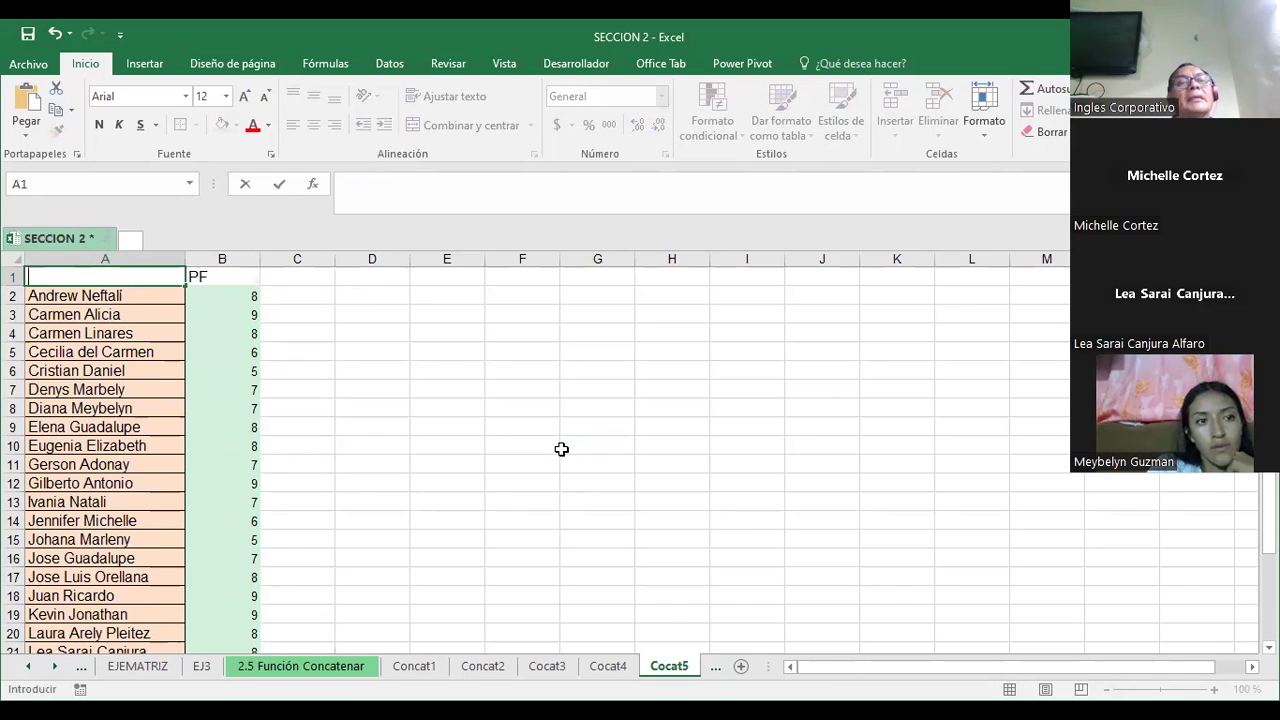
pyautogui.write('PARTICI')
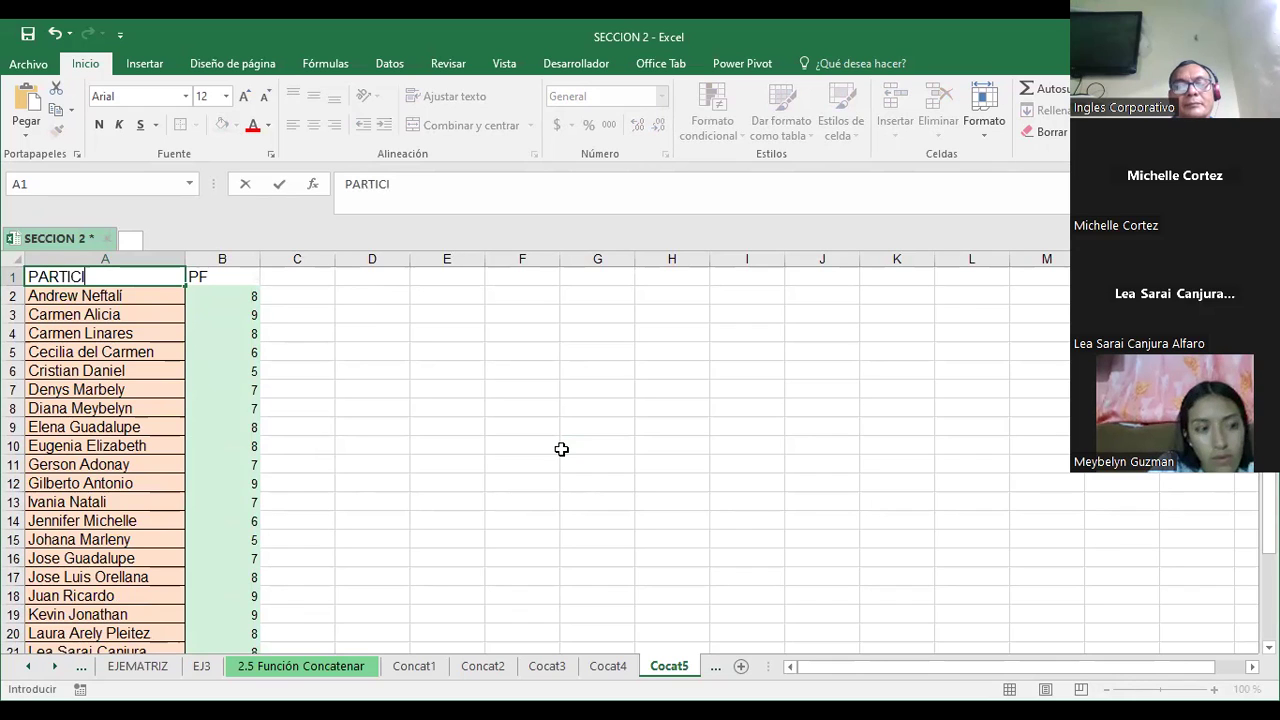
pyautogui.write('PANTE')
pyautogui.press('Return')
pyautogui.press('Up')
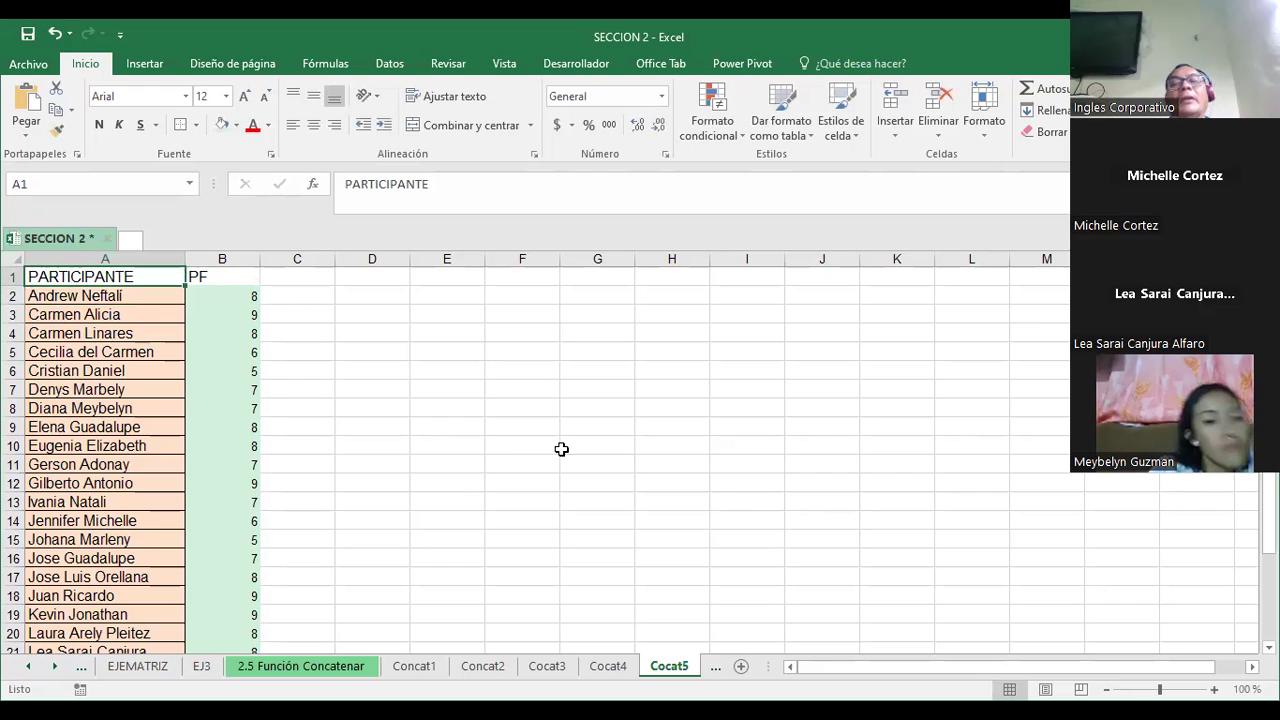
# Step: Cancel a started formula in E10 and select C2 down column C
pyautogui.click(441, 449)
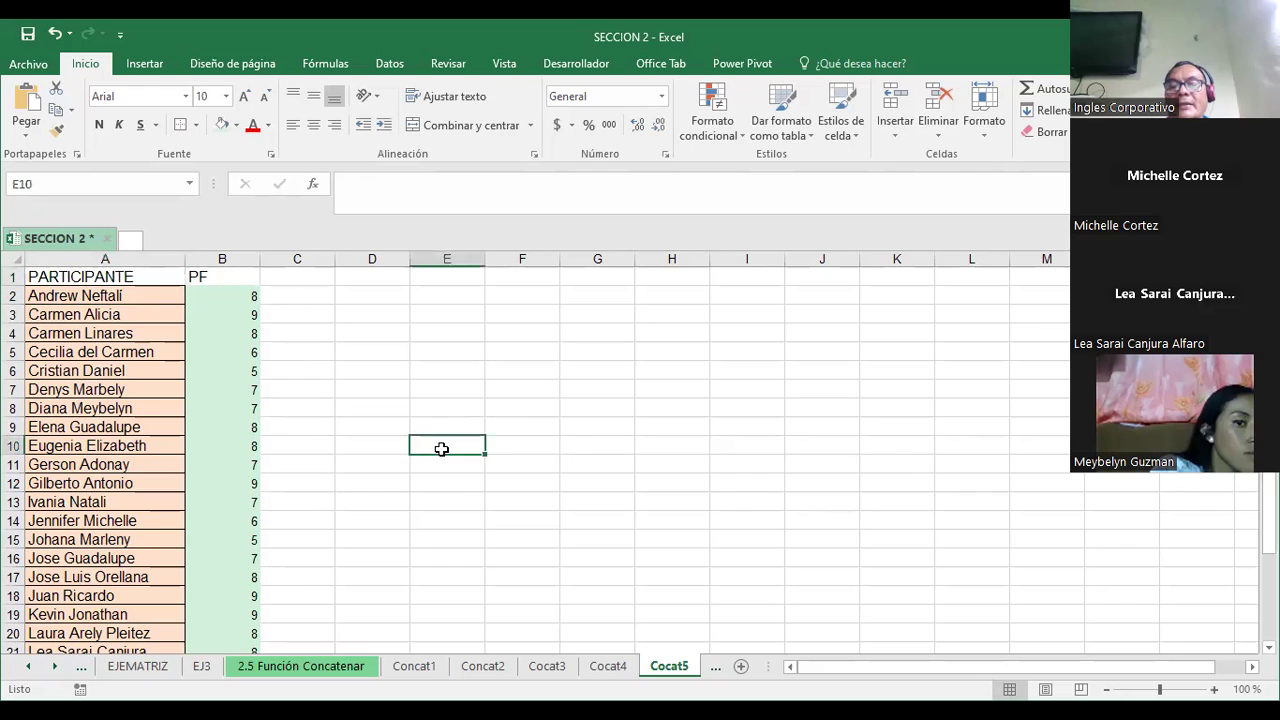
pyautogui.write('=')
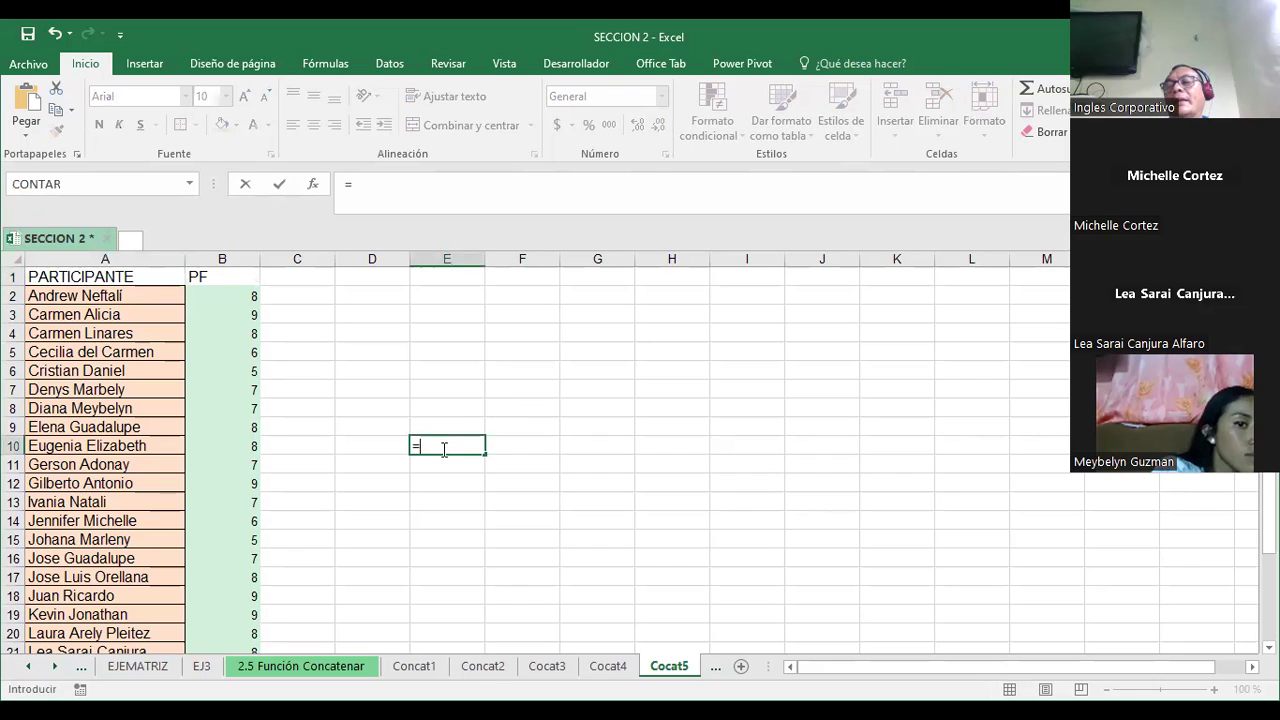
pyautogui.press('Up')
pyautogui.press('Up')
pyautogui.press('Up')
pyautogui.press('Left')
pyautogui.press('Left')
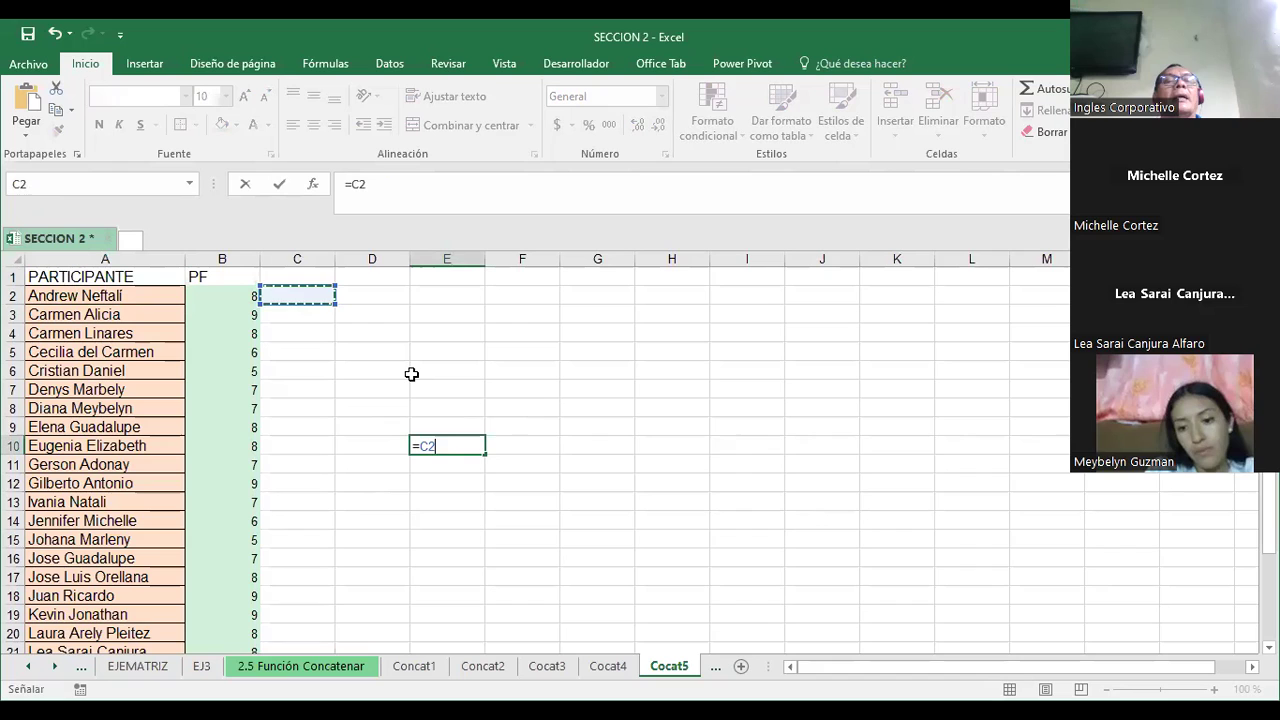
pyautogui.press('Escape')
pyautogui.moveTo(297, 296); pyautogui.dragTo(300, 645)
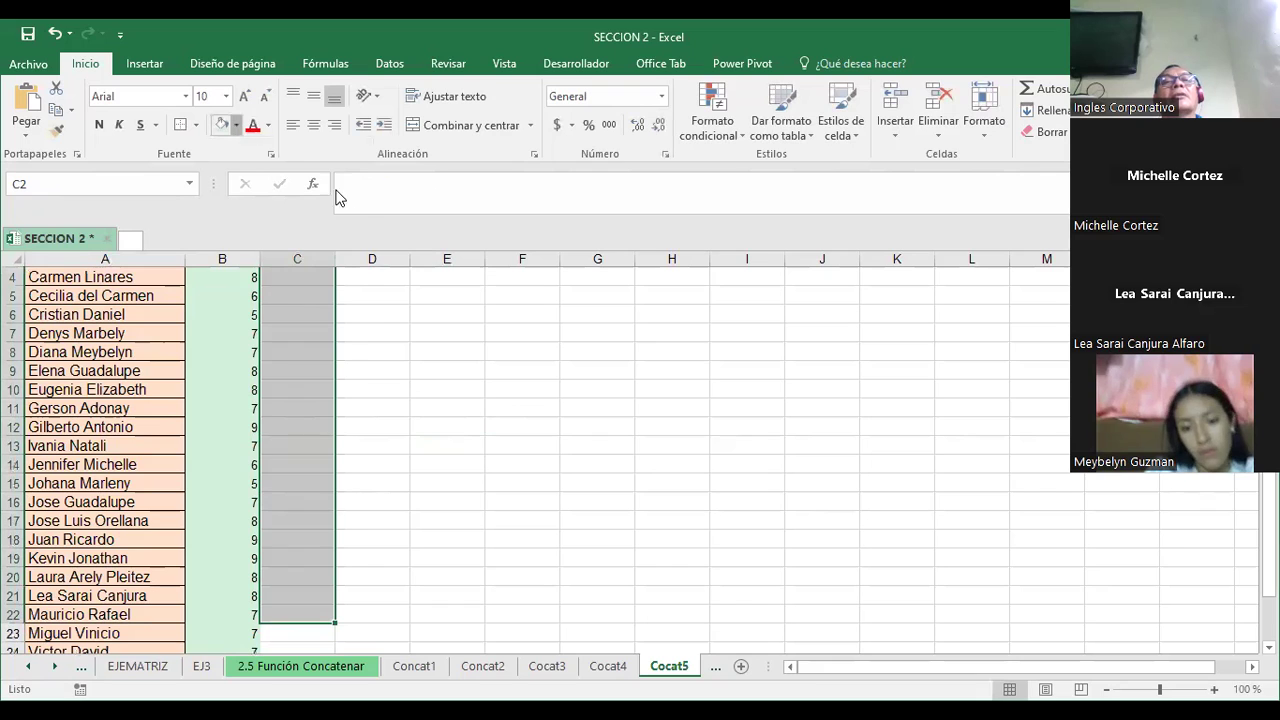
# Step: Fill column C light teal, add the COMENTARIO header in C1, and autofit the column
pyautogui.click(238, 125)
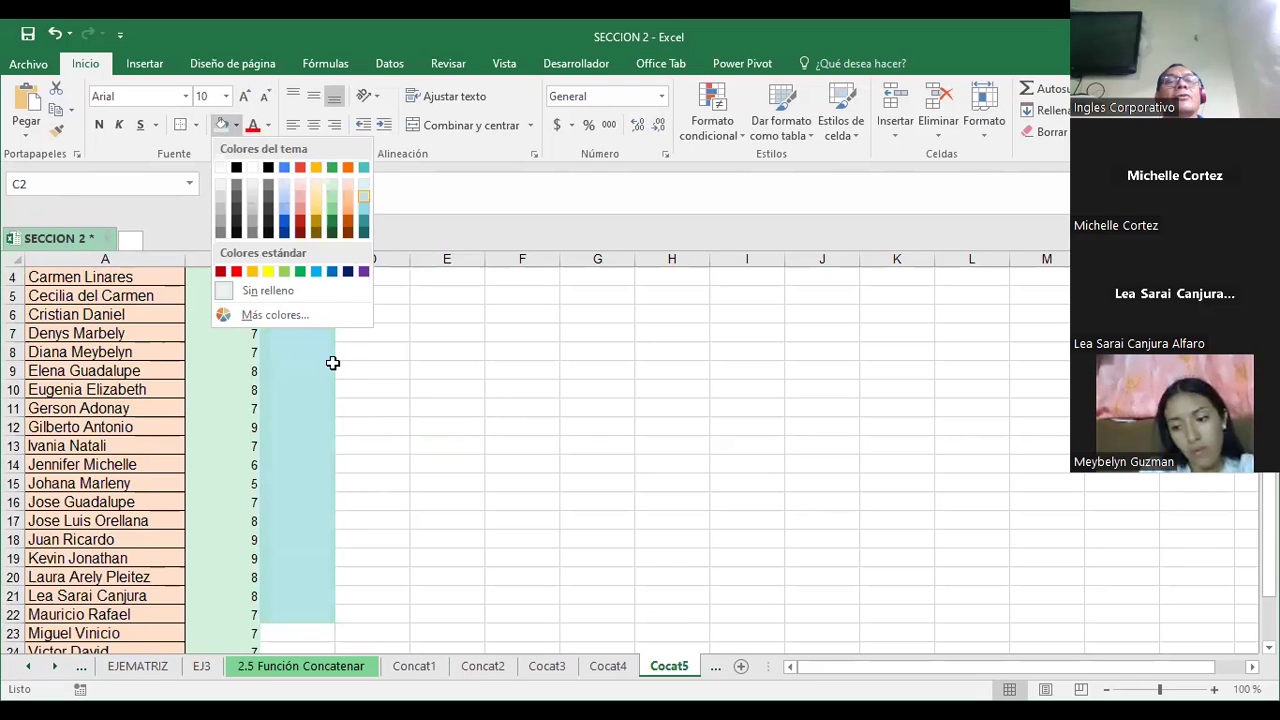
pyautogui.click(436, 425)
pyautogui.scroll(1, 434, 417)
pyautogui.press('Left')
pyautogui.press('Left')
pyautogui.press('Up')
pyautogui.press('Up')
pyautogui.press('Up')
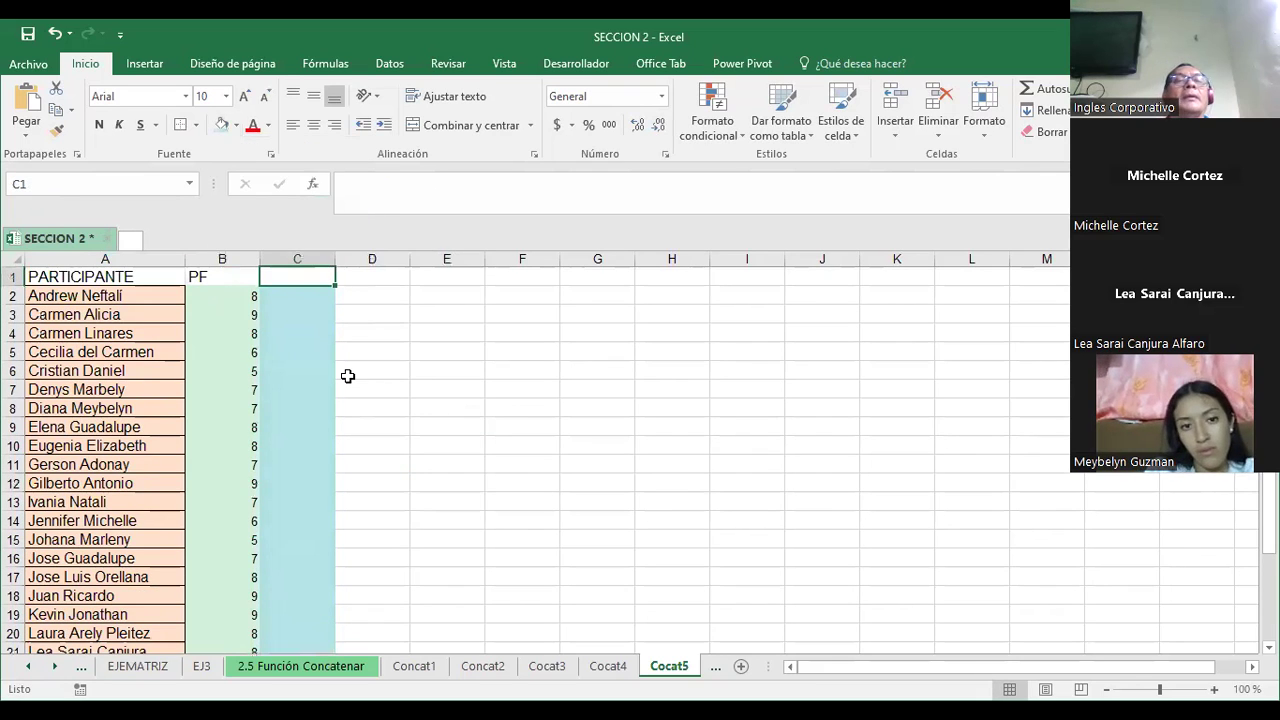
pyautogui.write('COMENTARIO')
pyautogui.press('Return')
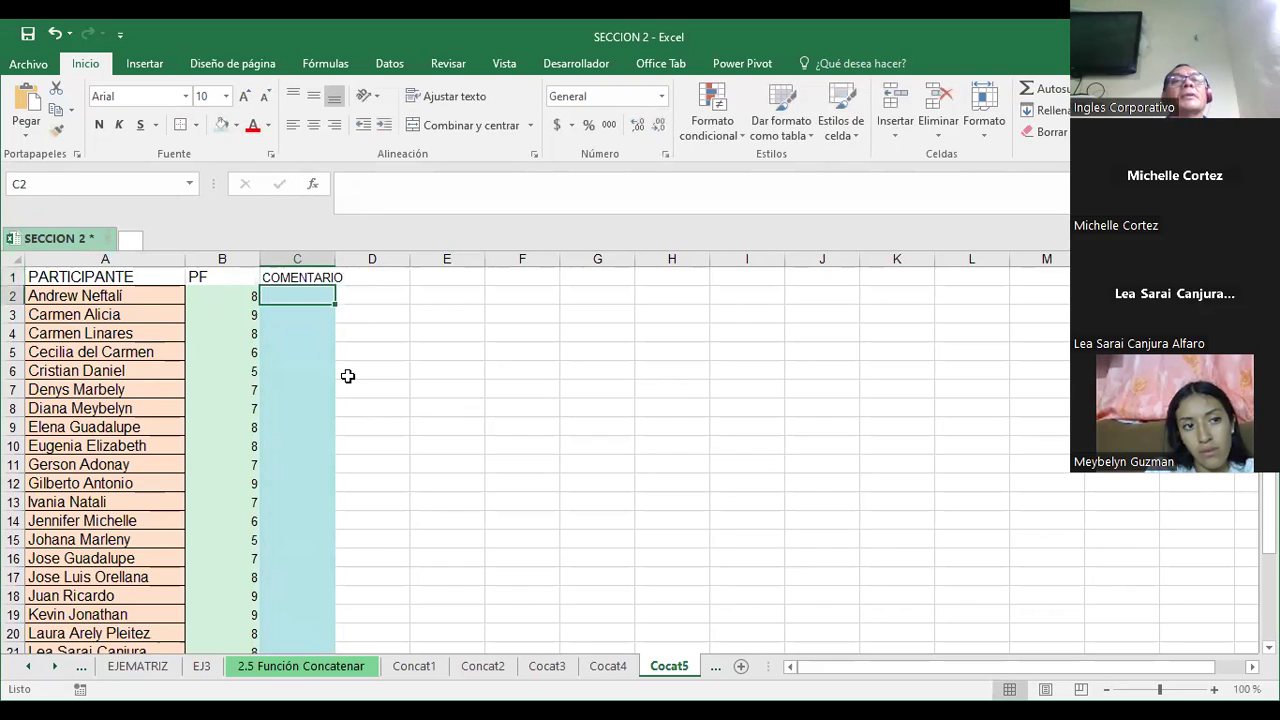
pyautogui.hotkey('alt', 'h')
pyautogui.press('o')
pyautogui.press('i')
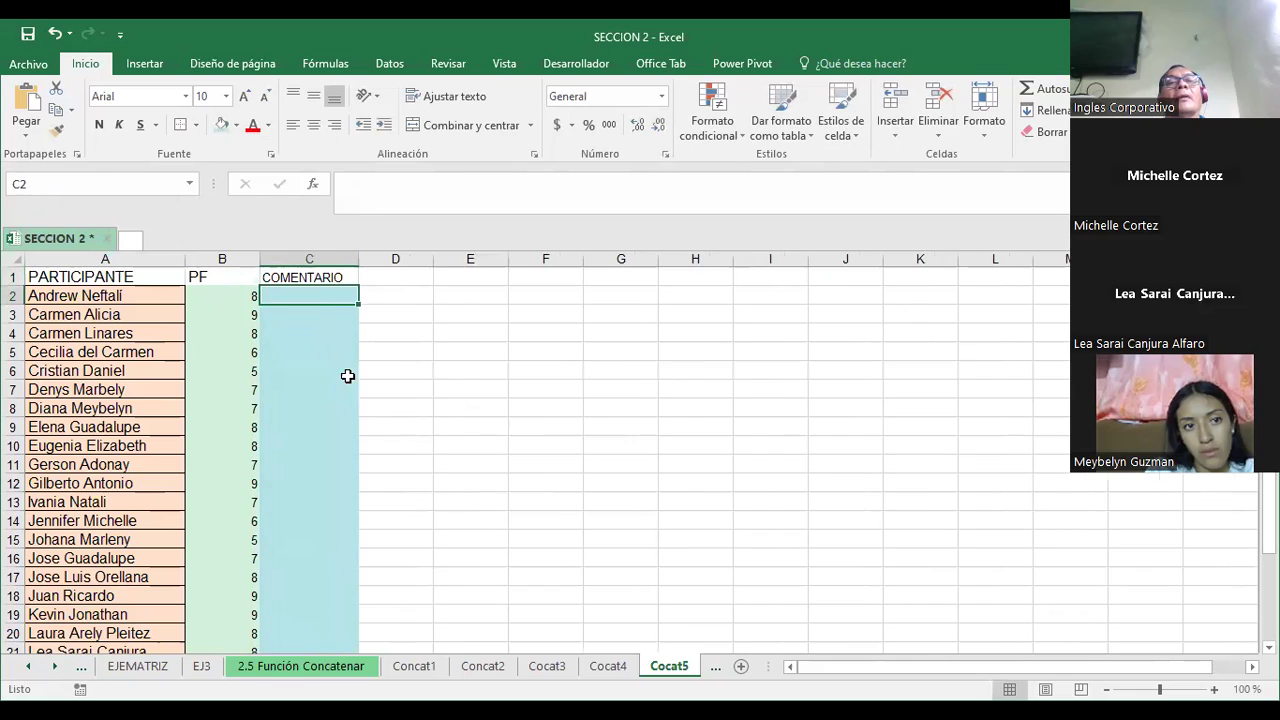
# Step: Enter FINALIZO, NO FINALIZO, FINALIZO, FINALIZO, NO FINALIZO in C2:C6
pyautogui.write('FINZ')
pyautogui.write('ALIZ')
pyautogui.write('O')
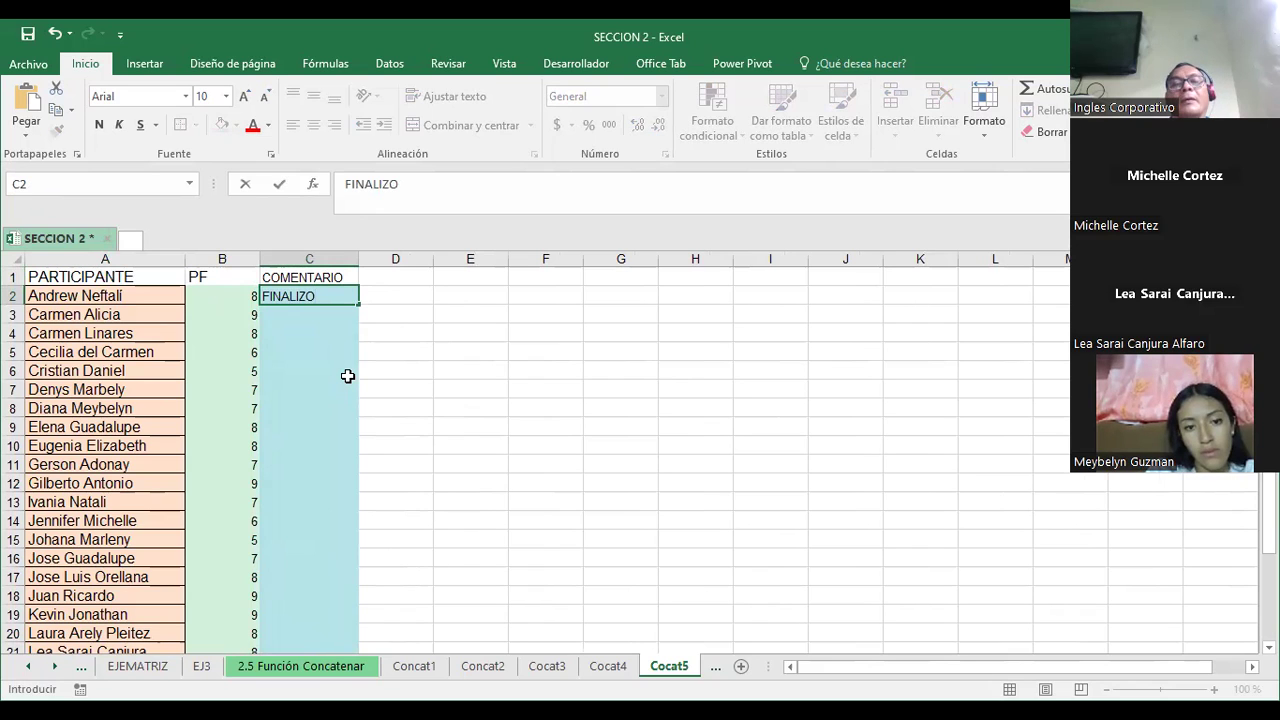
pyautogui.press('Return')
pyautogui.write('NO FINALIZO')
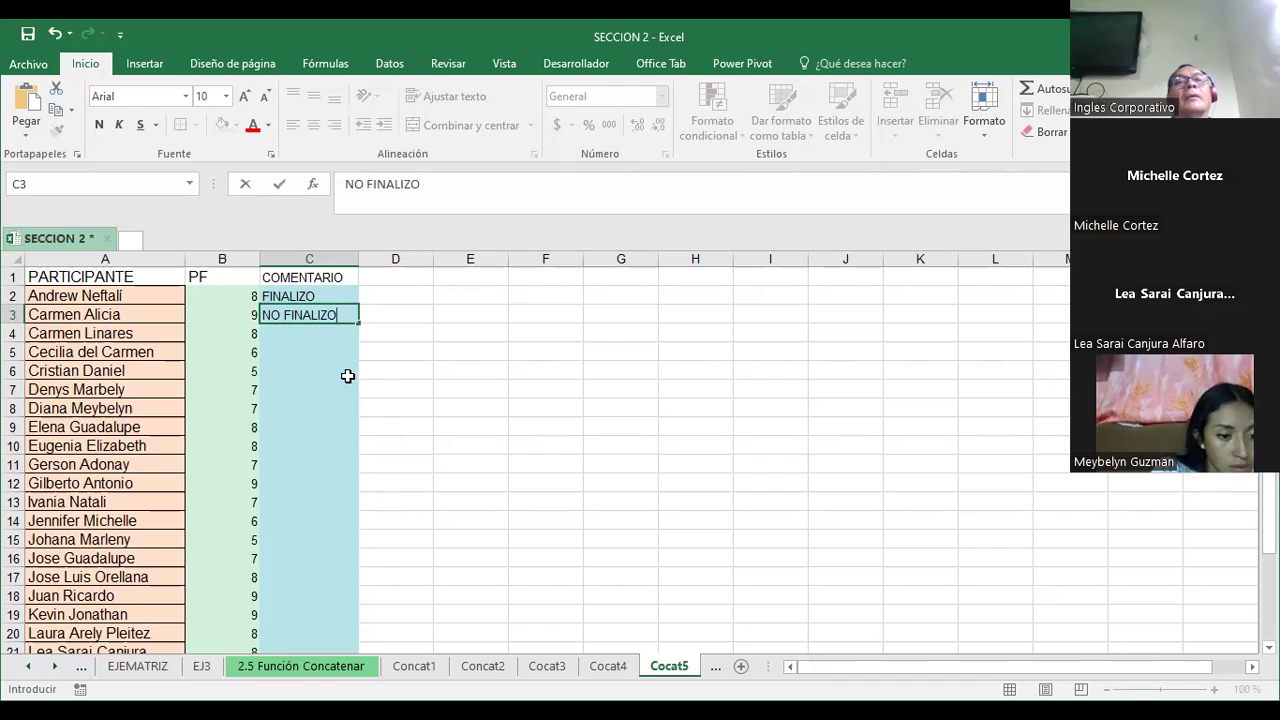
pyautogui.press('Return')
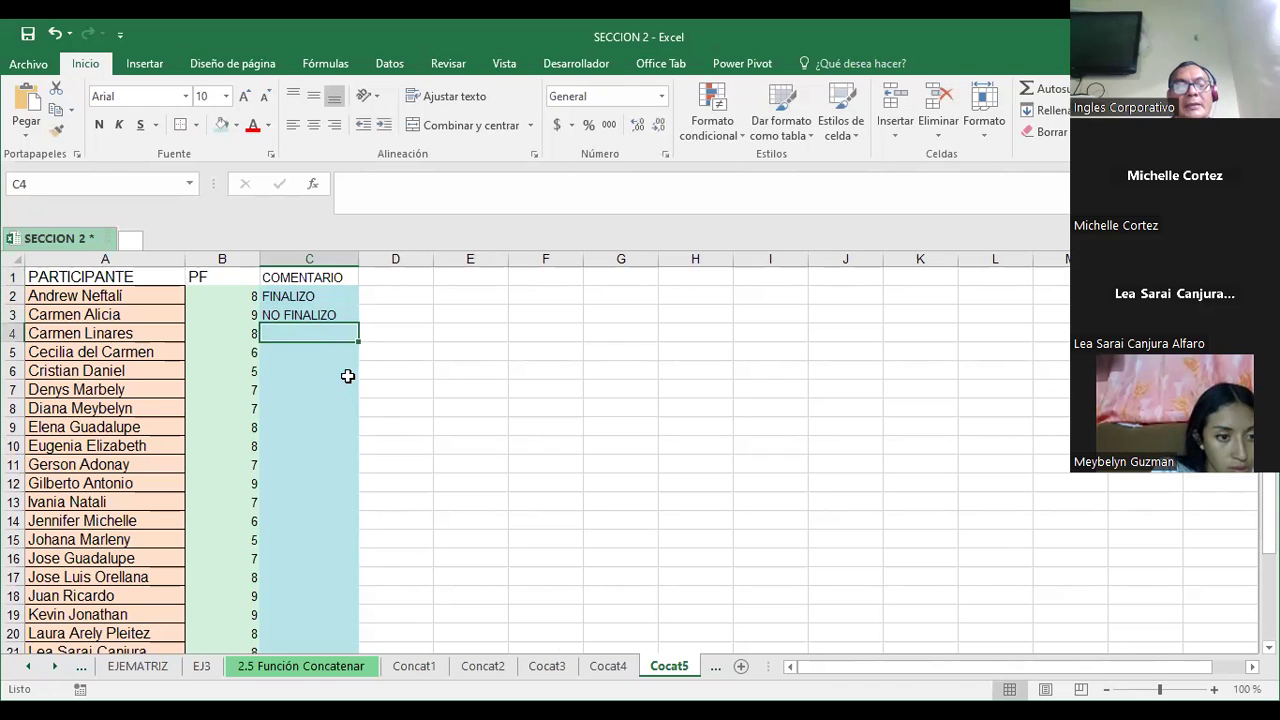
pyautogui.write('FINALIZO')
pyautogui.press('Return')
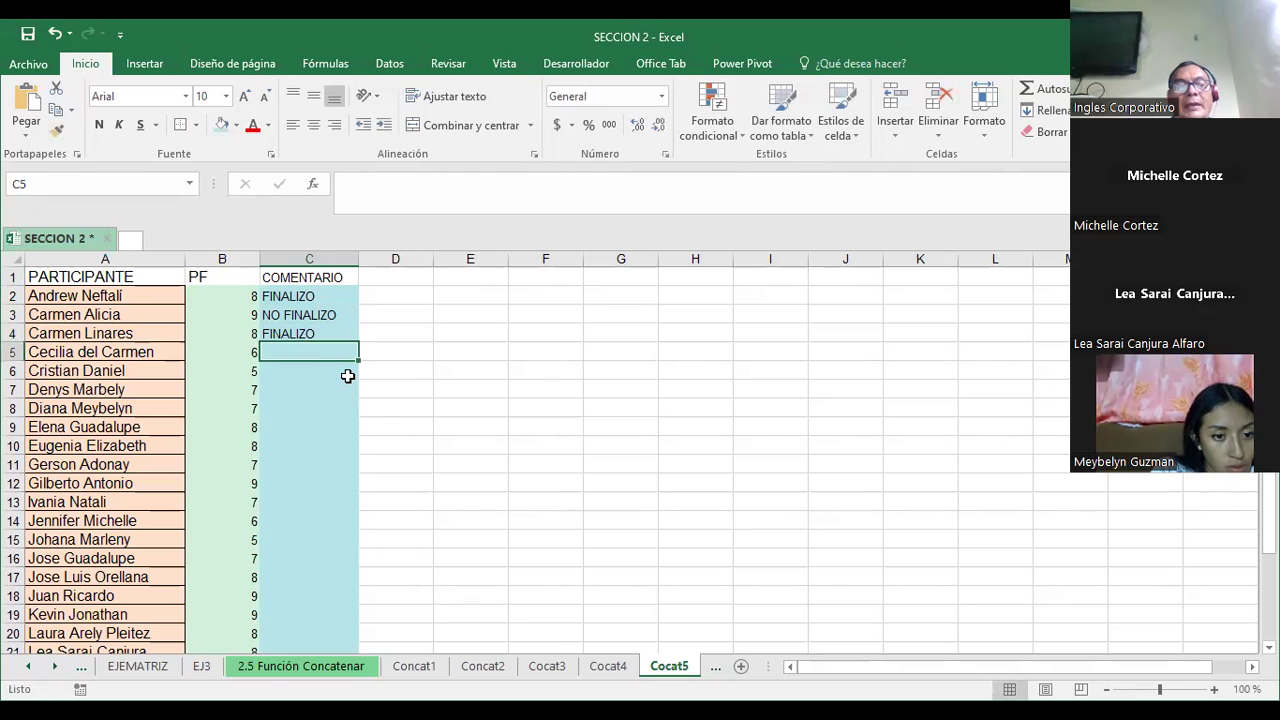
pyautogui.write('FINALIZO')
pyautogui.press('Return')
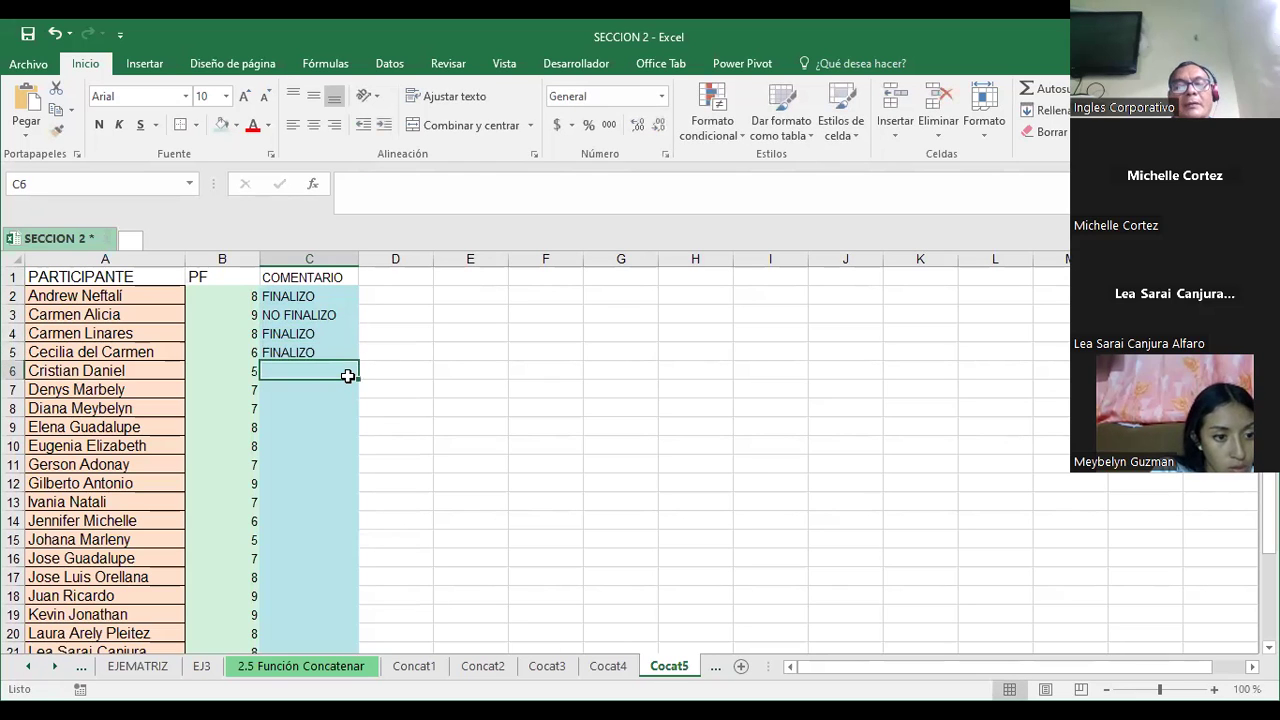
pyautogui.write('NO FINALIZO')
pyautogui.press('Return')
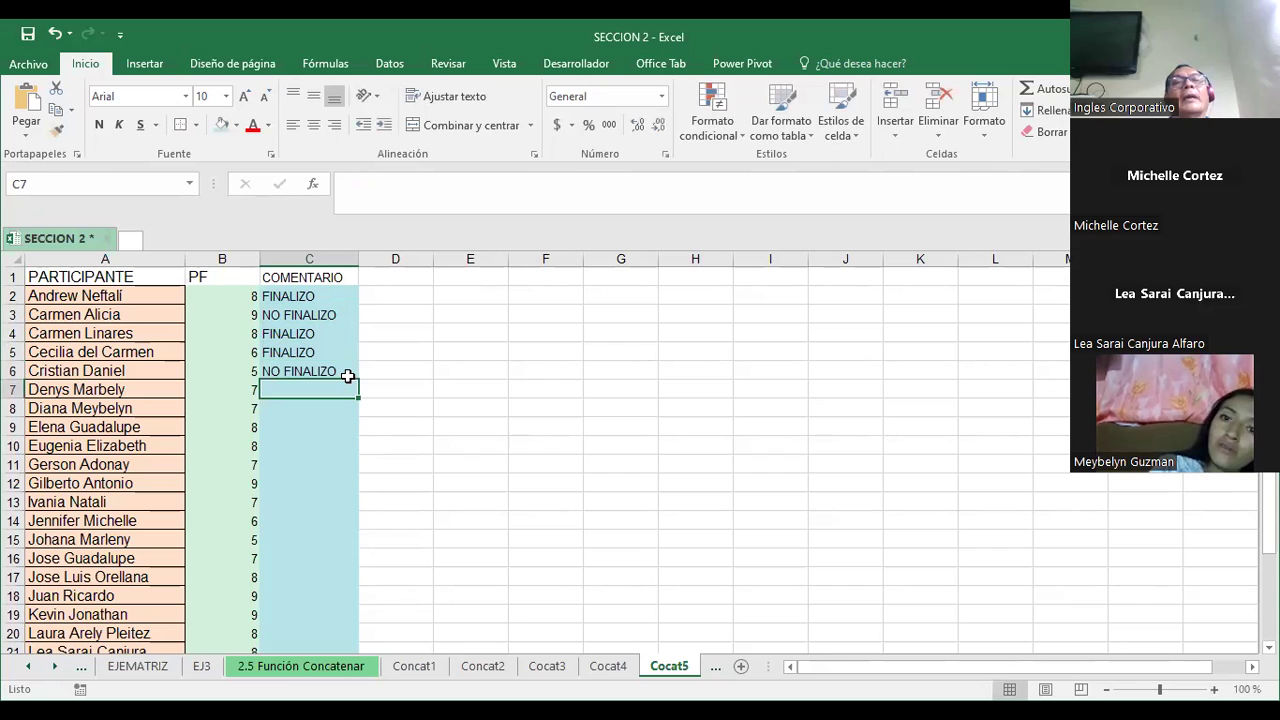
pyautogui.click(482, 442)
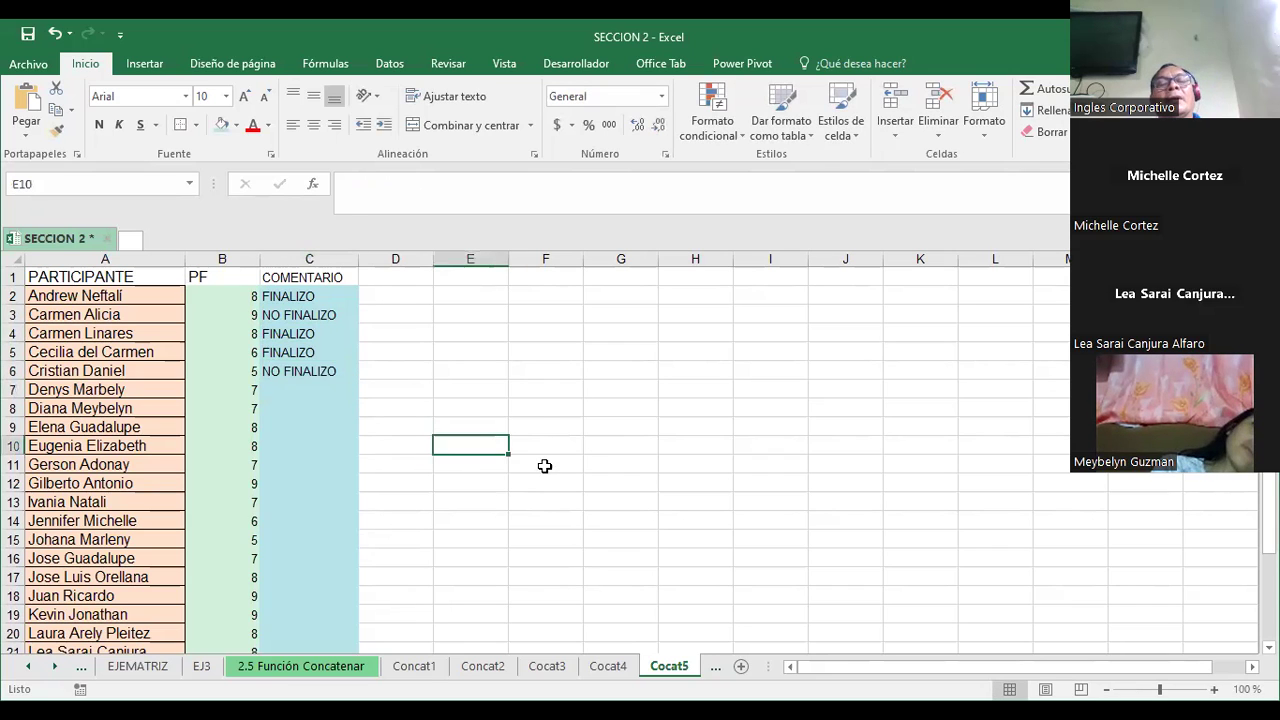
pyautogui.click(548, 425)
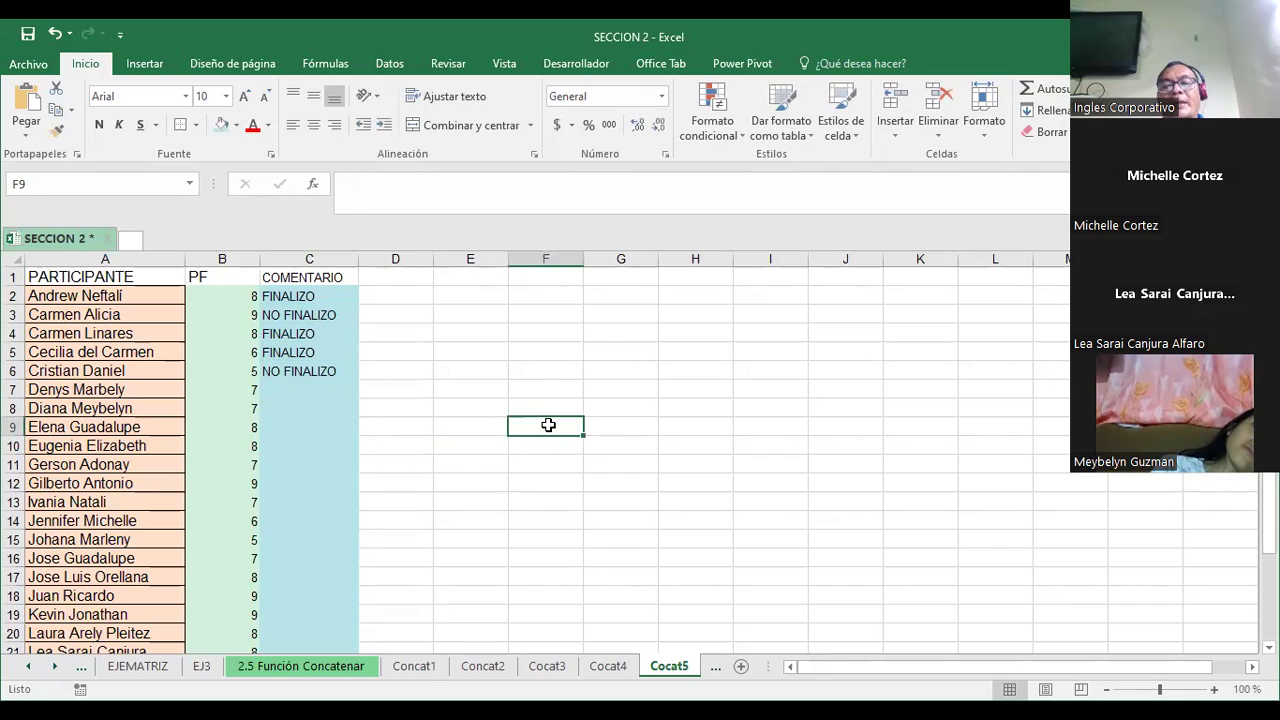
# Step: Enter =CONCATENAR(C2) in F9 to show FINALIZO, then reopen the formula for editing
pyautogui.write('=')
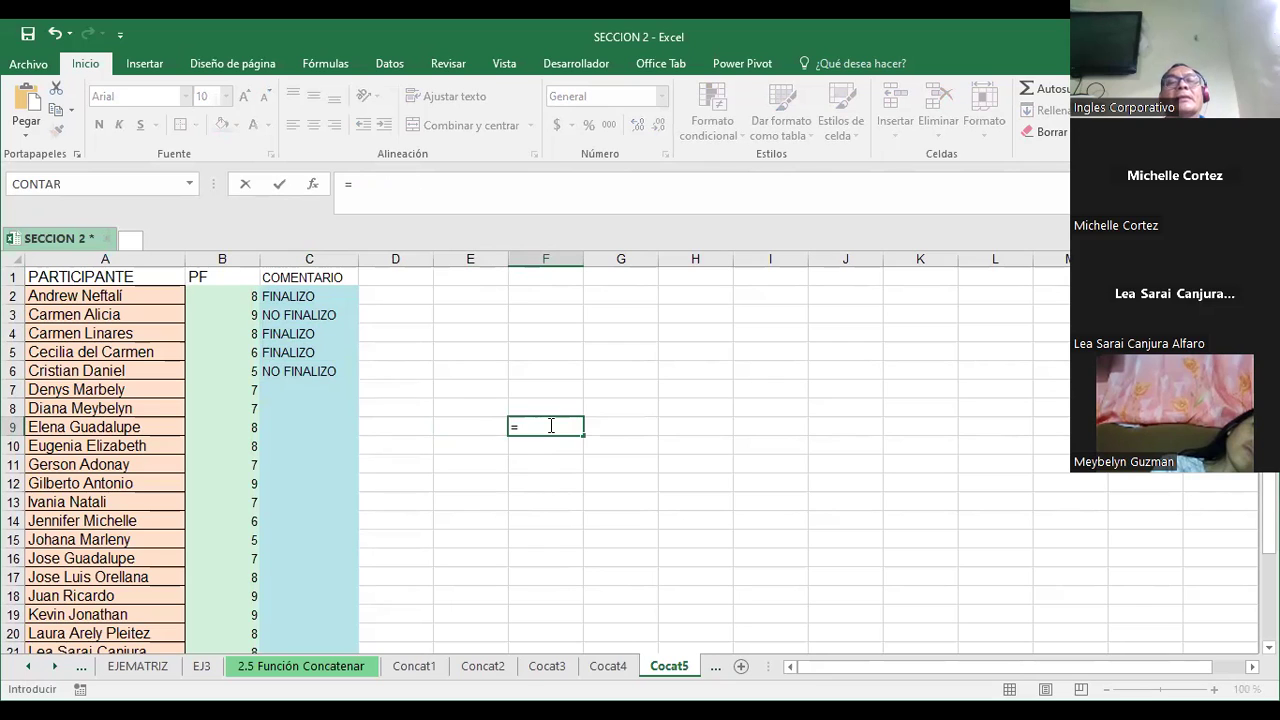
pyautogui.write('CONA')
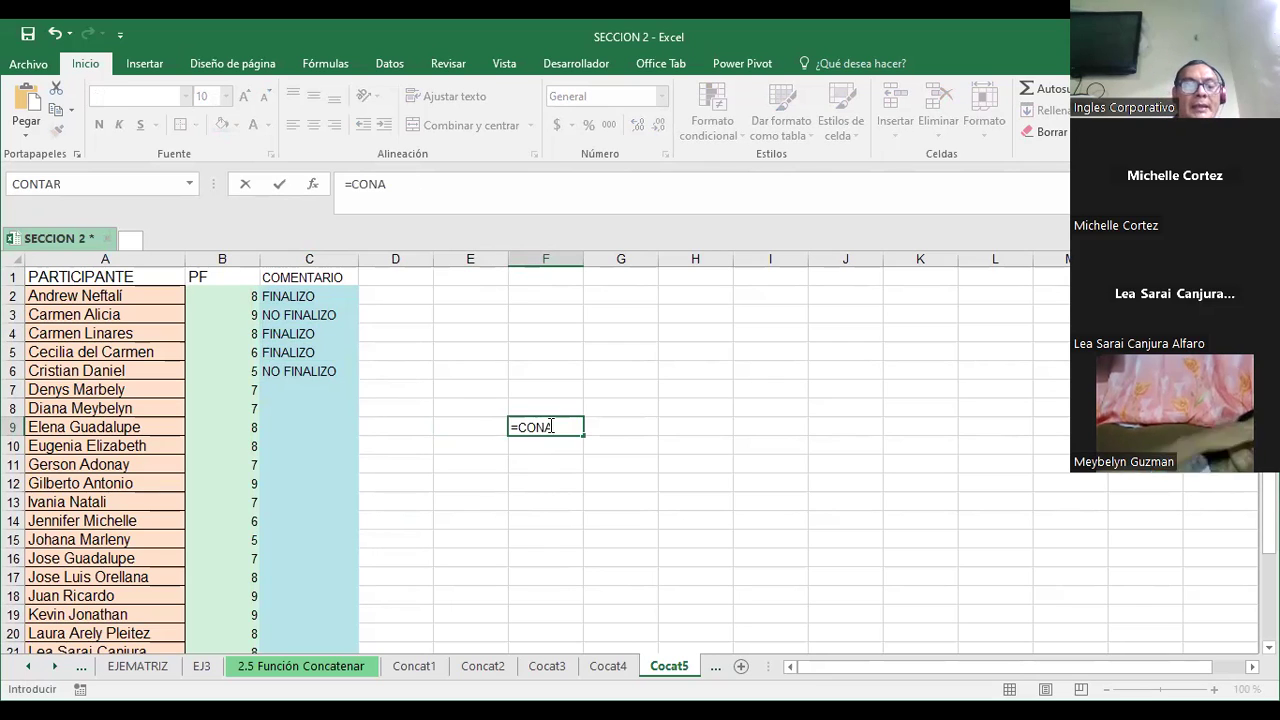
pyautogui.press('BackSpace')
pyautogui.write('CATENAR')
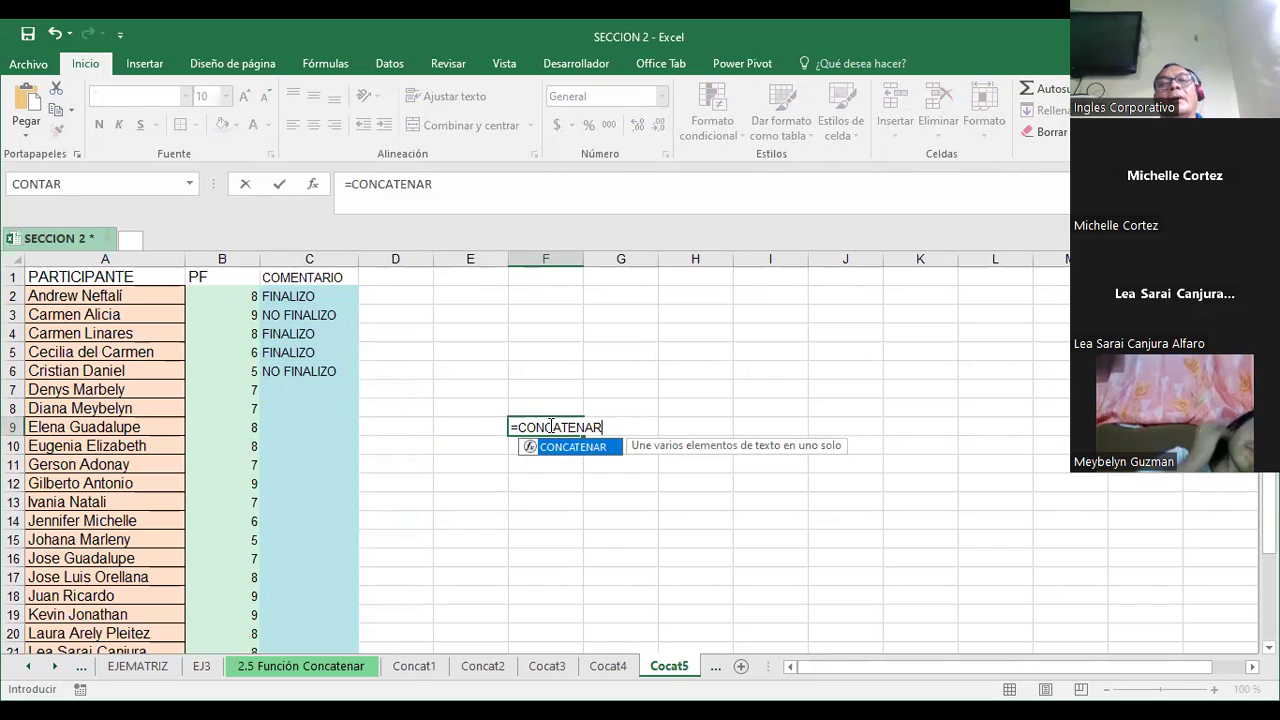
pyautogui.write('(')
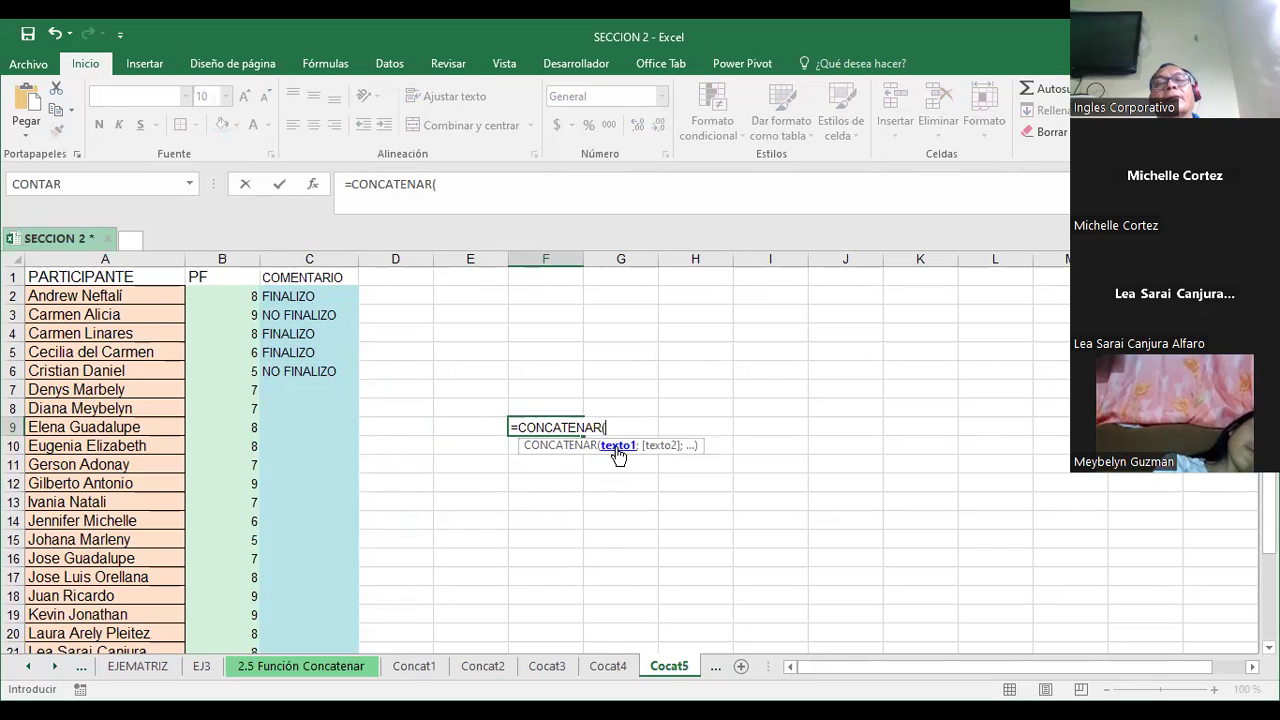
pyautogui.click(300, 296)
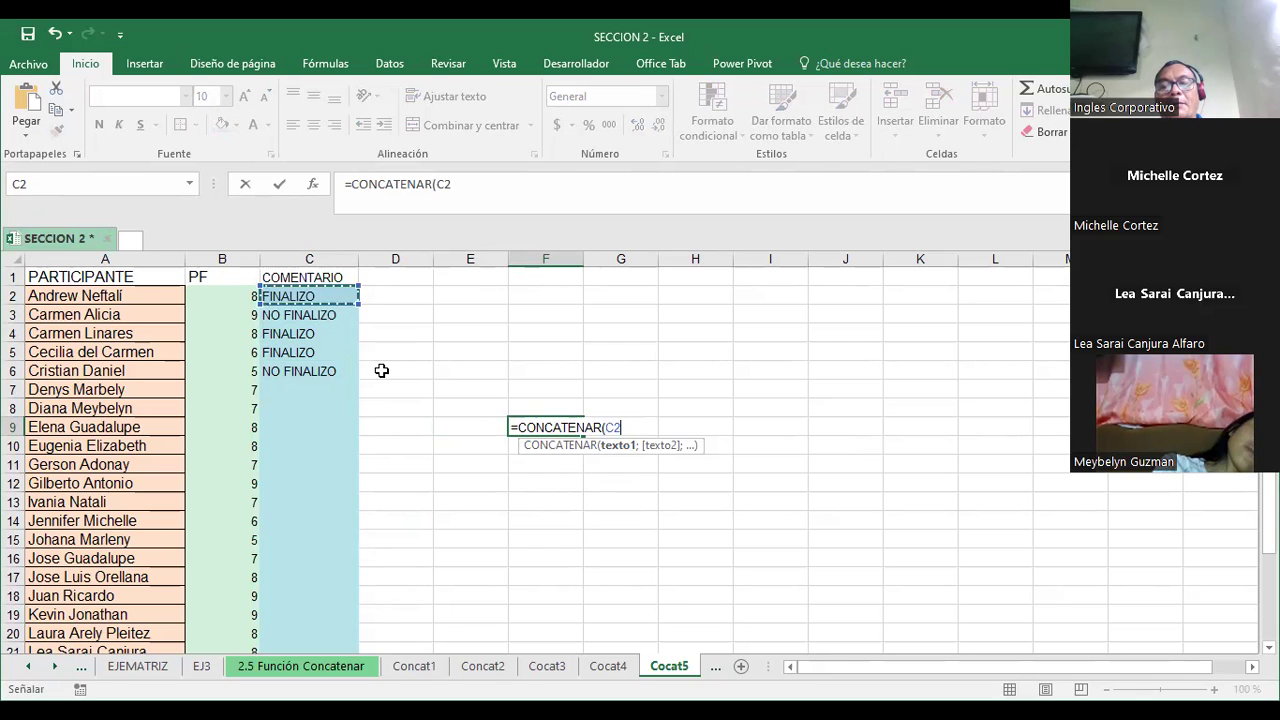
pyautogui.write(')')
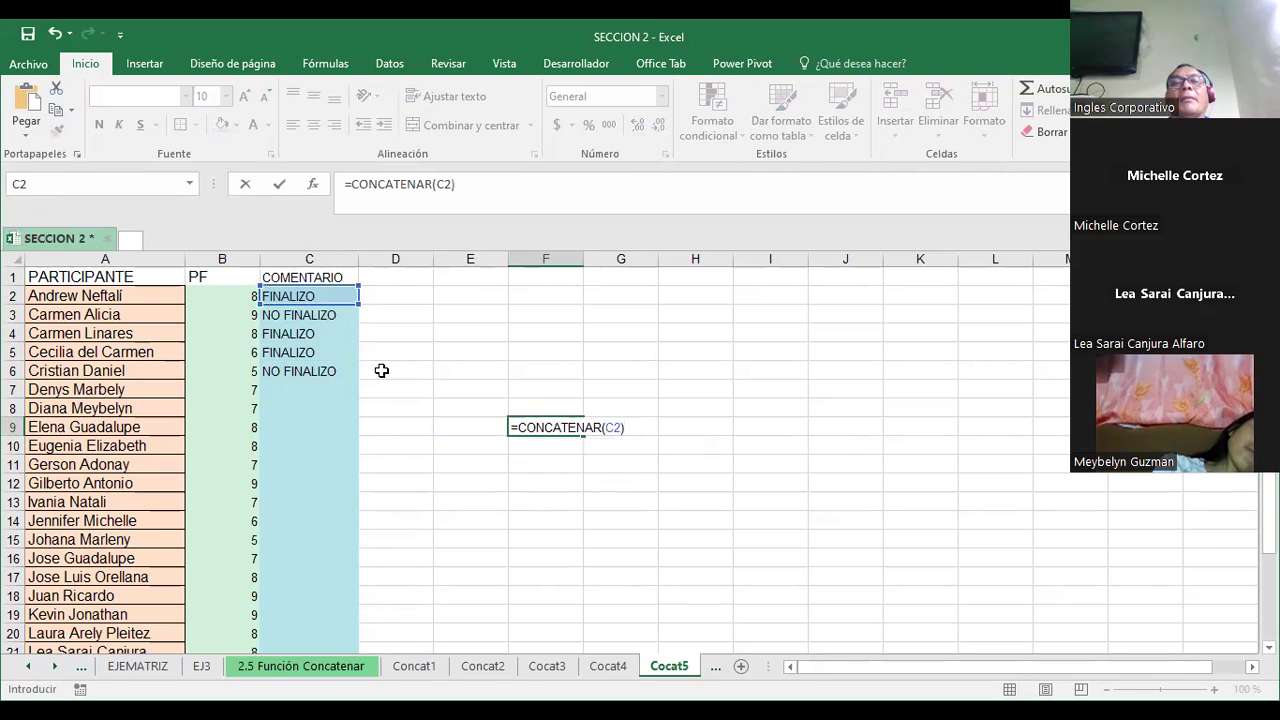
pyautogui.press('Return')
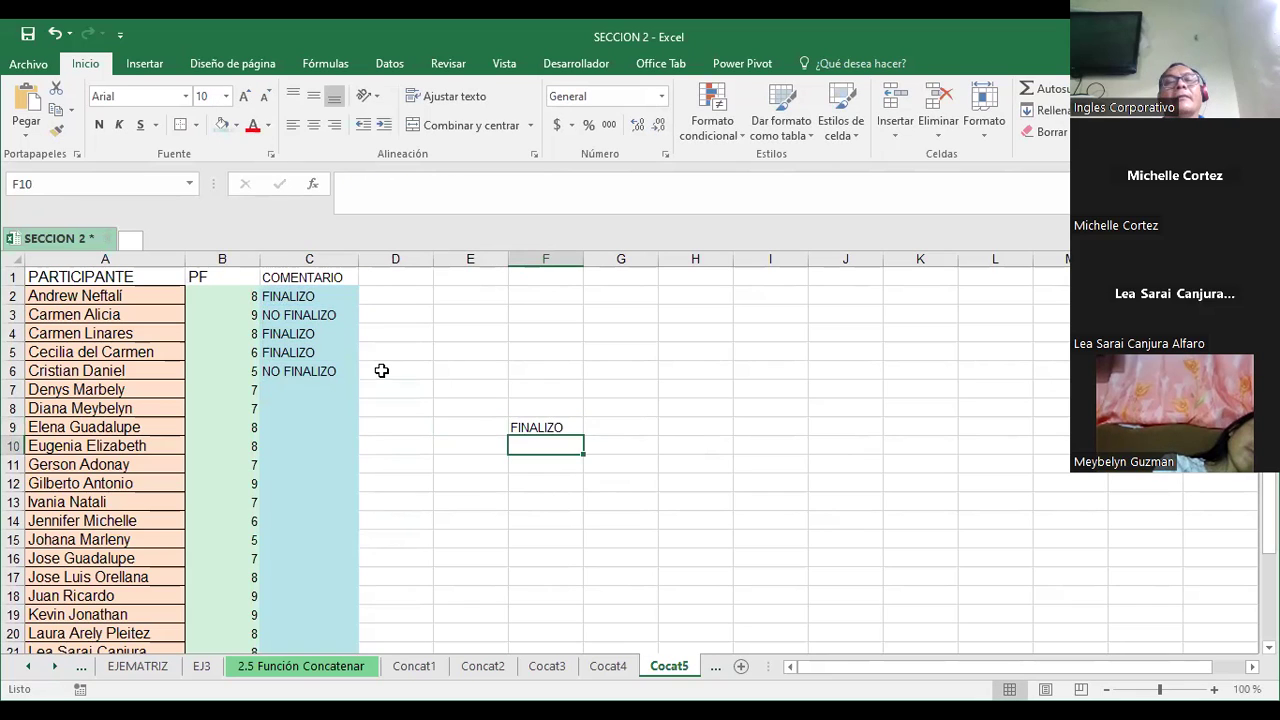
pyautogui.click(530, 426)
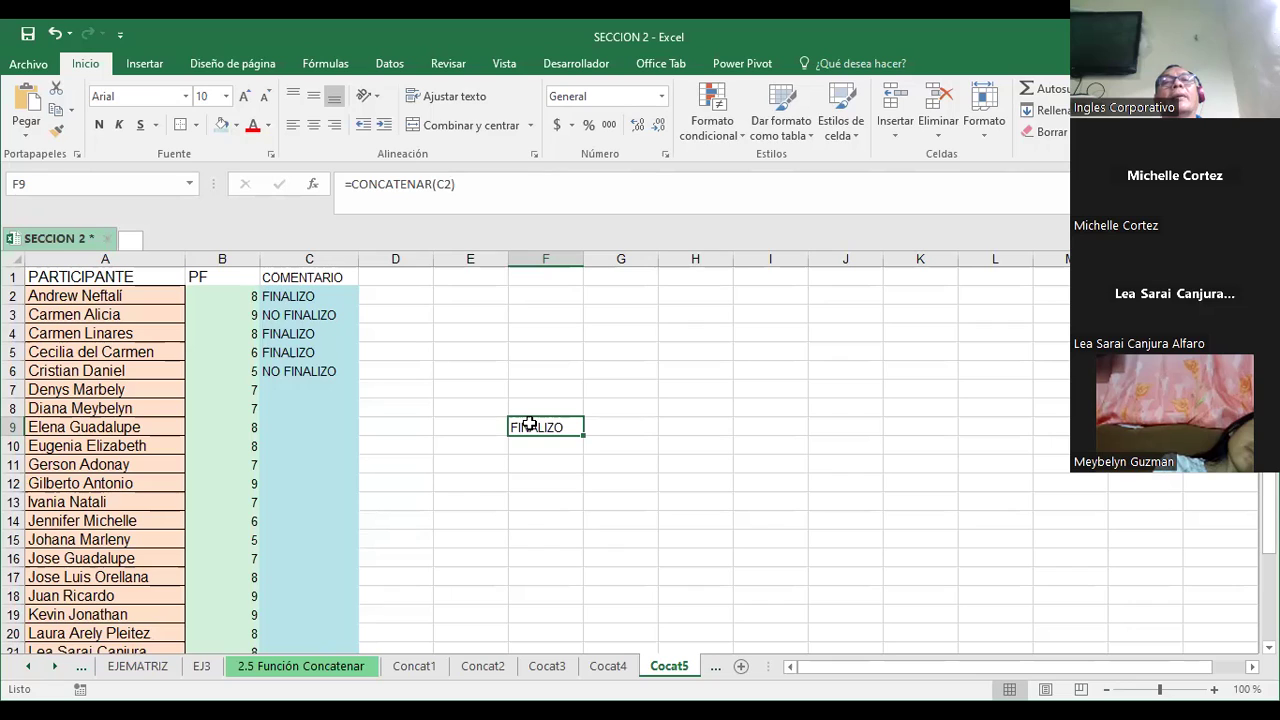
pyautogui.doubleClick(530, 426)
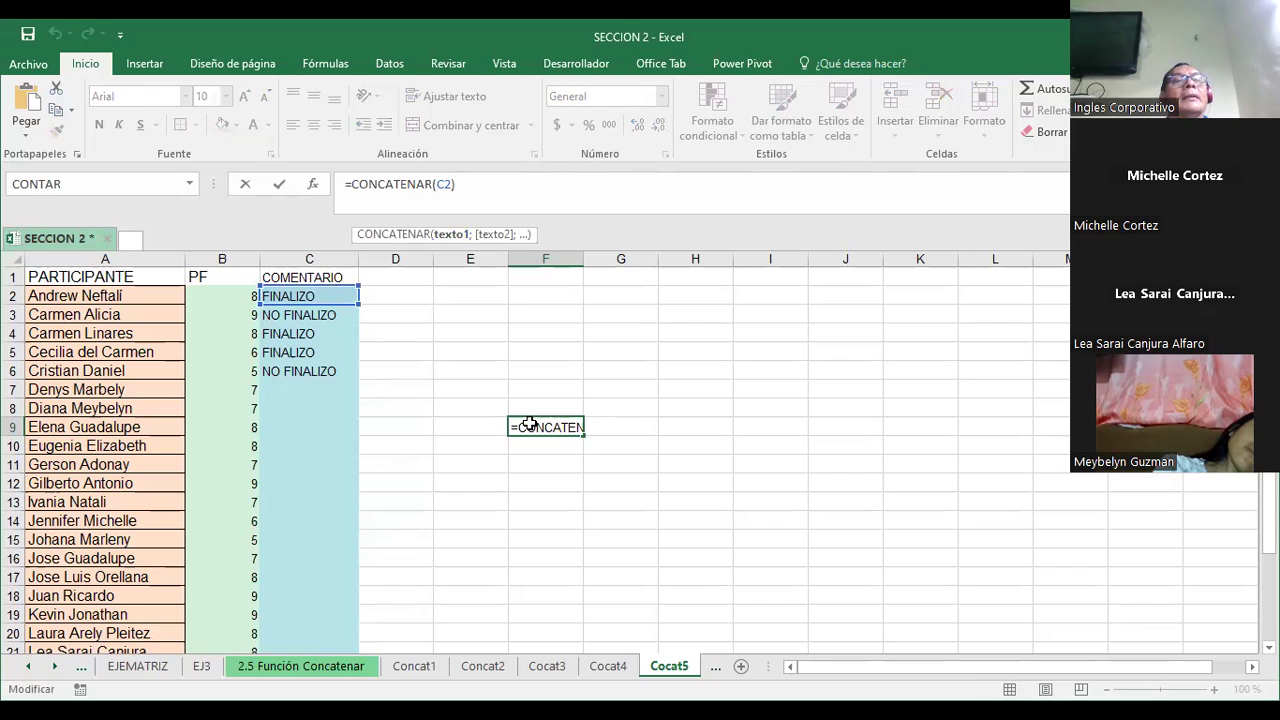
# Step: Change F9 to =CONCATENAR(A2;" ";C2), adding the missing semicolon after the error
pyautogui.press('Left')
pyautogui.press('Left')
pyautogui.press('Left')
pyautogui.press('Up')
pyautogui.press('Up')
pyautogui.press('Up')
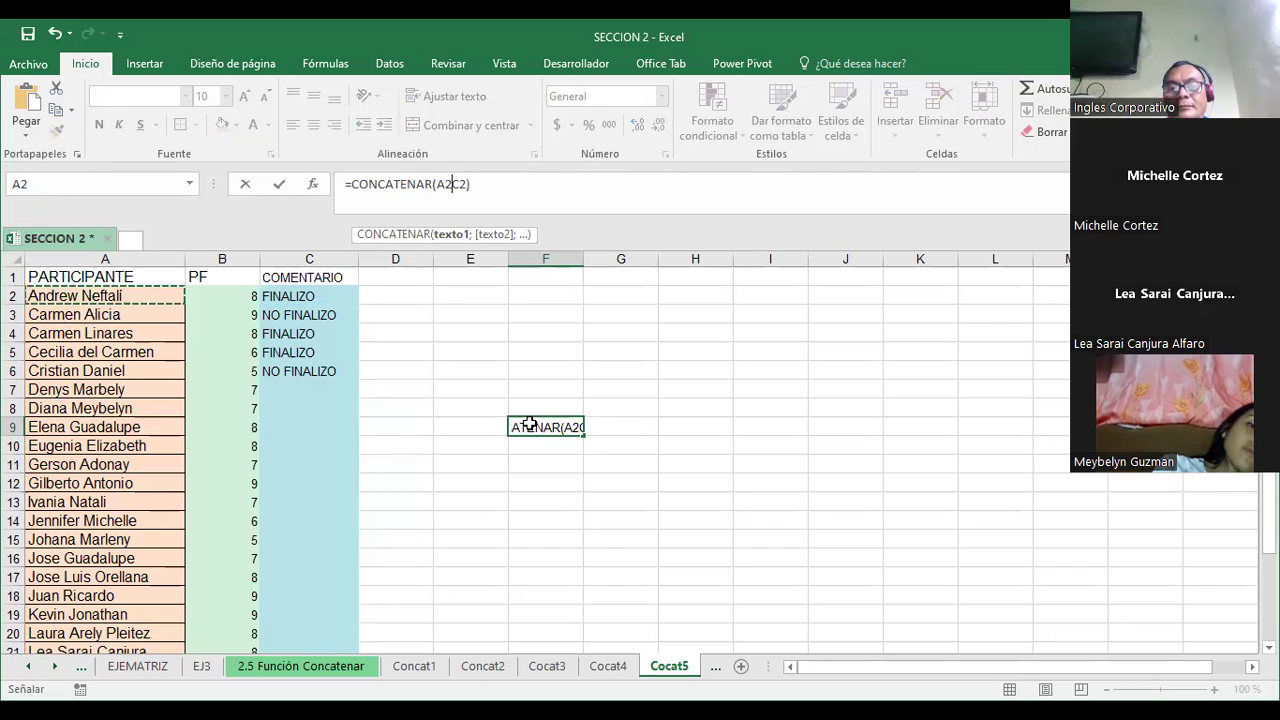
pyautogui.write(';')
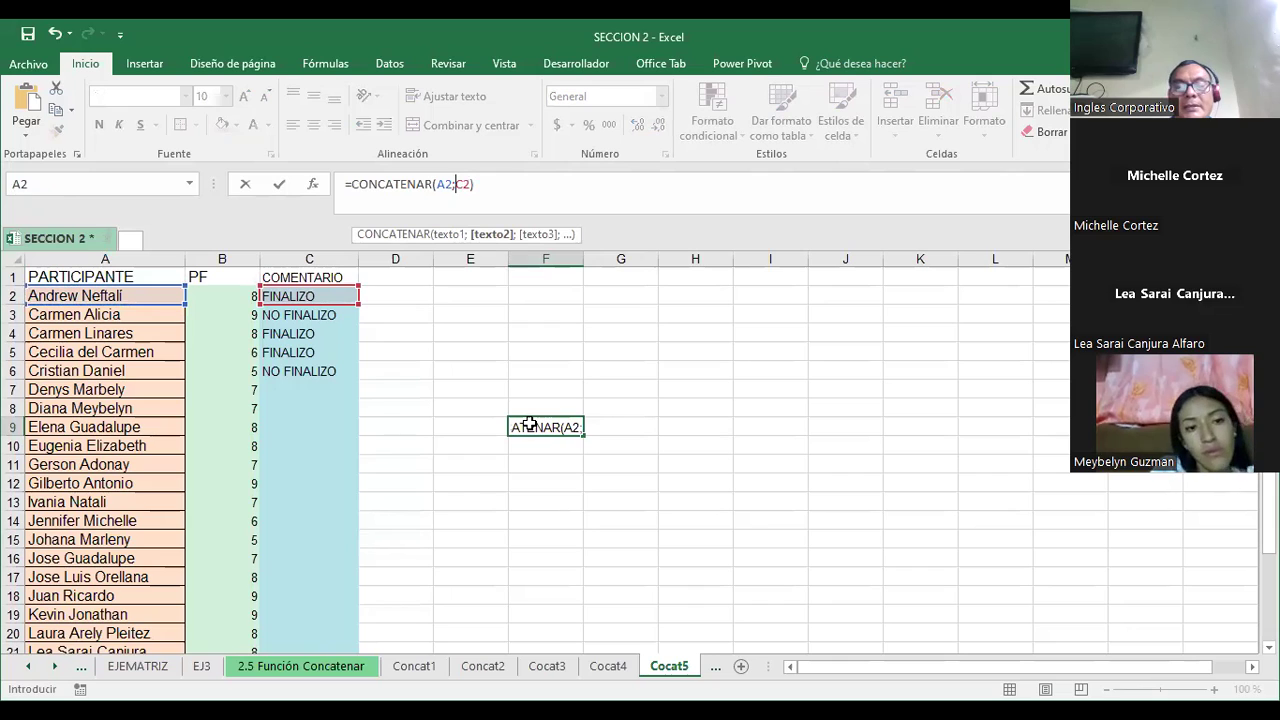
pyautogui.write('"')
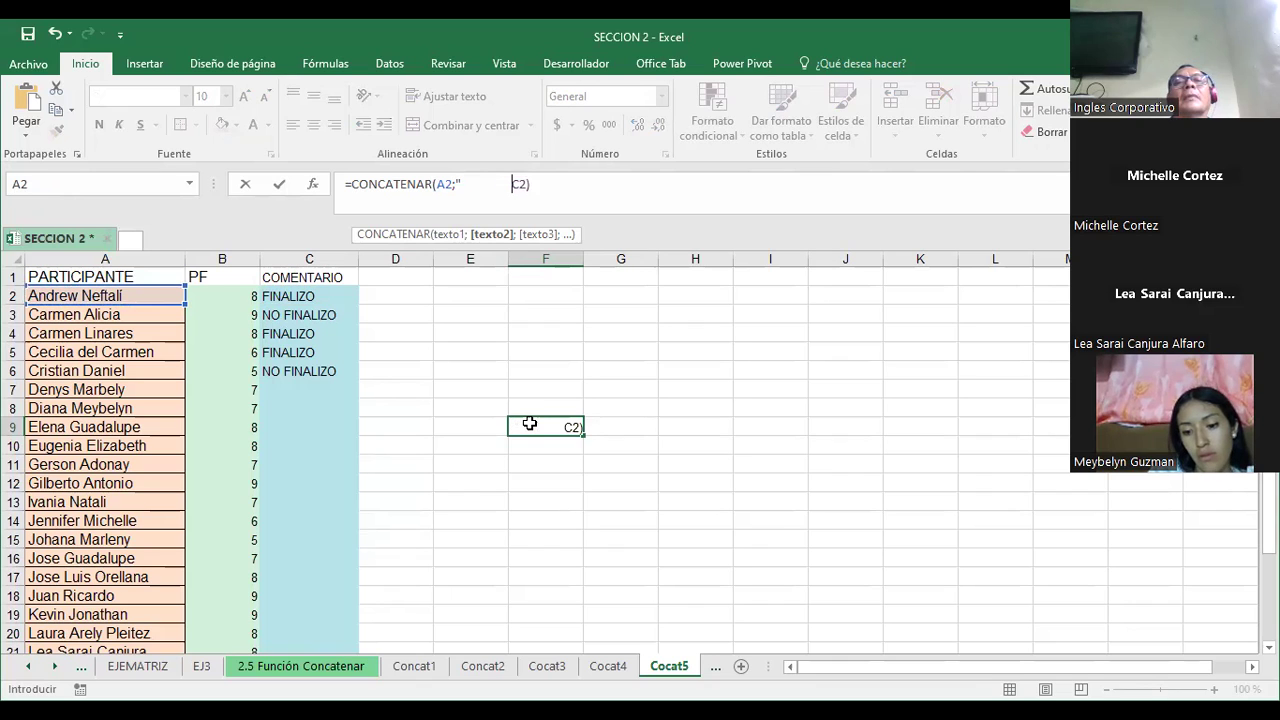
pyautogui.write('                  "')
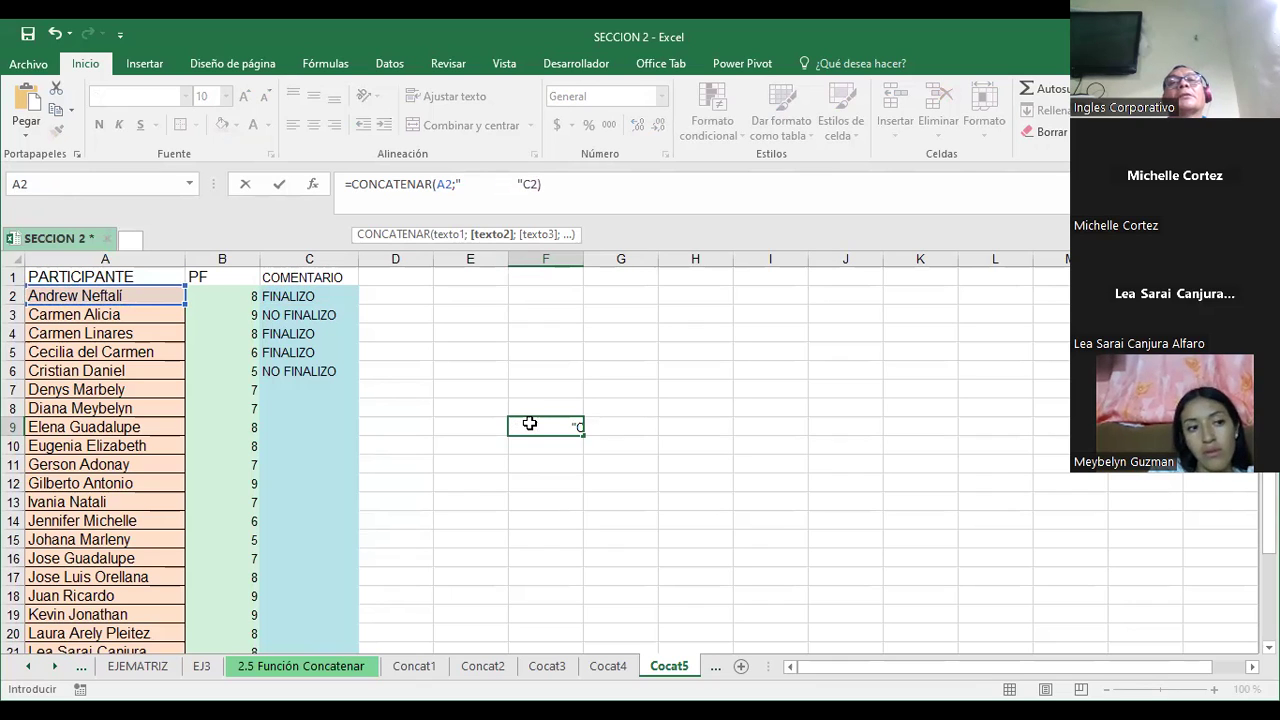
pyautogui.press('Return')
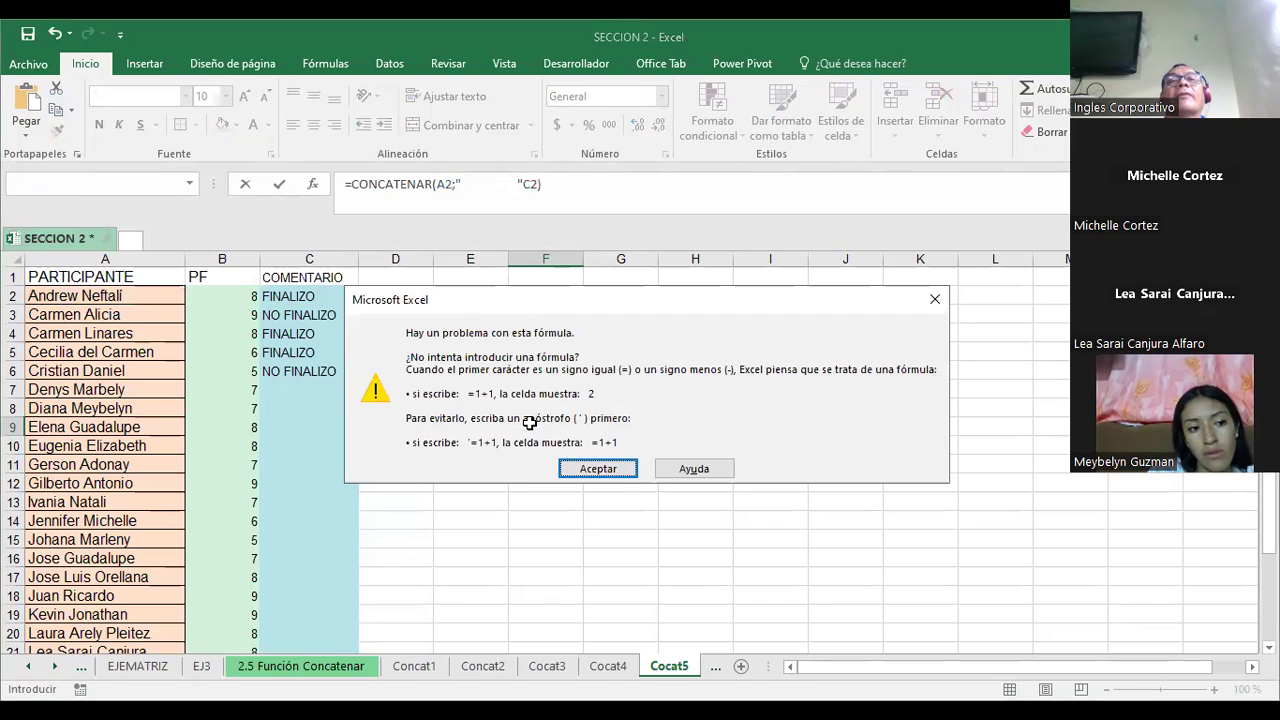
pyautogui.press('Return')
pyautogui.press('Left')
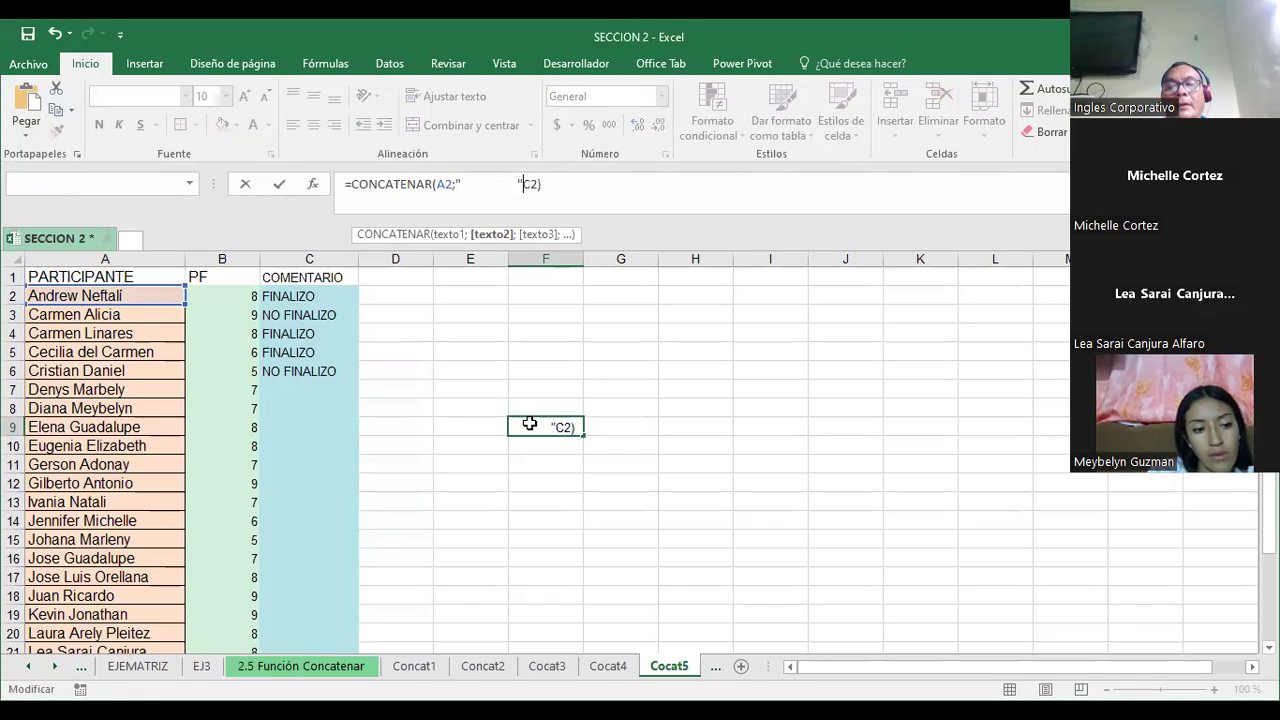
pyautogui.write(';')
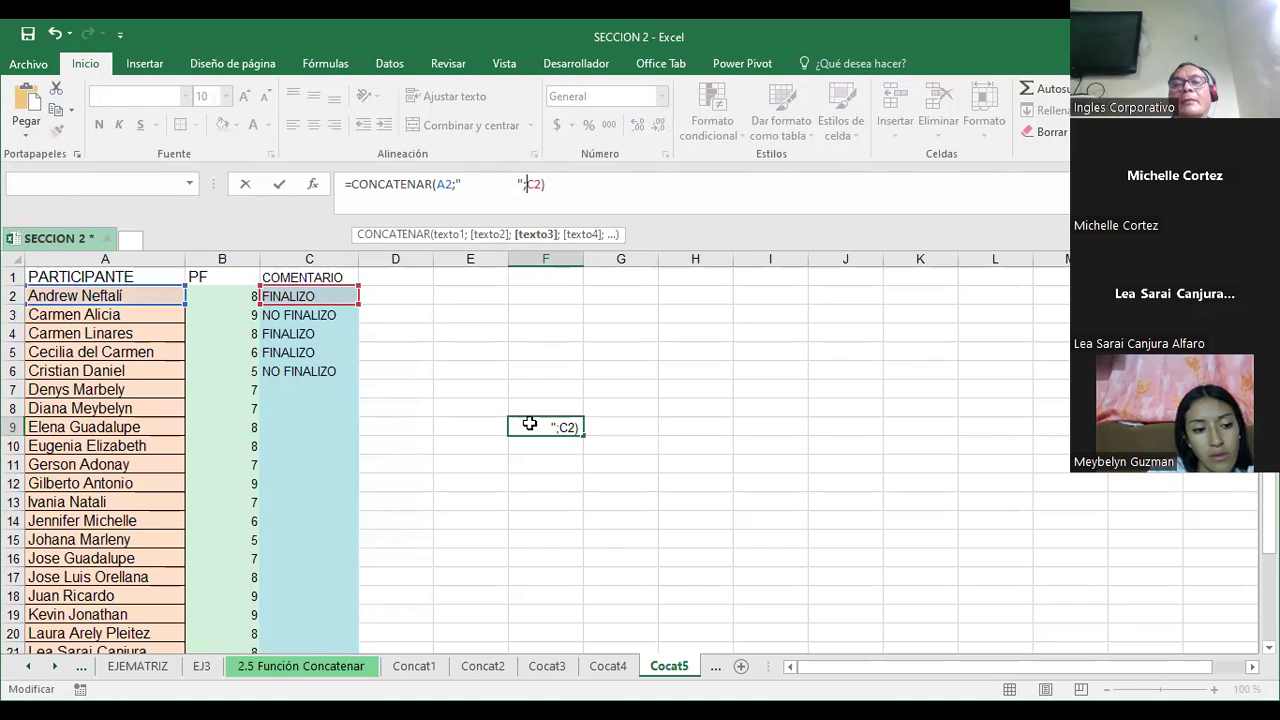
pyautogui.press('Return')
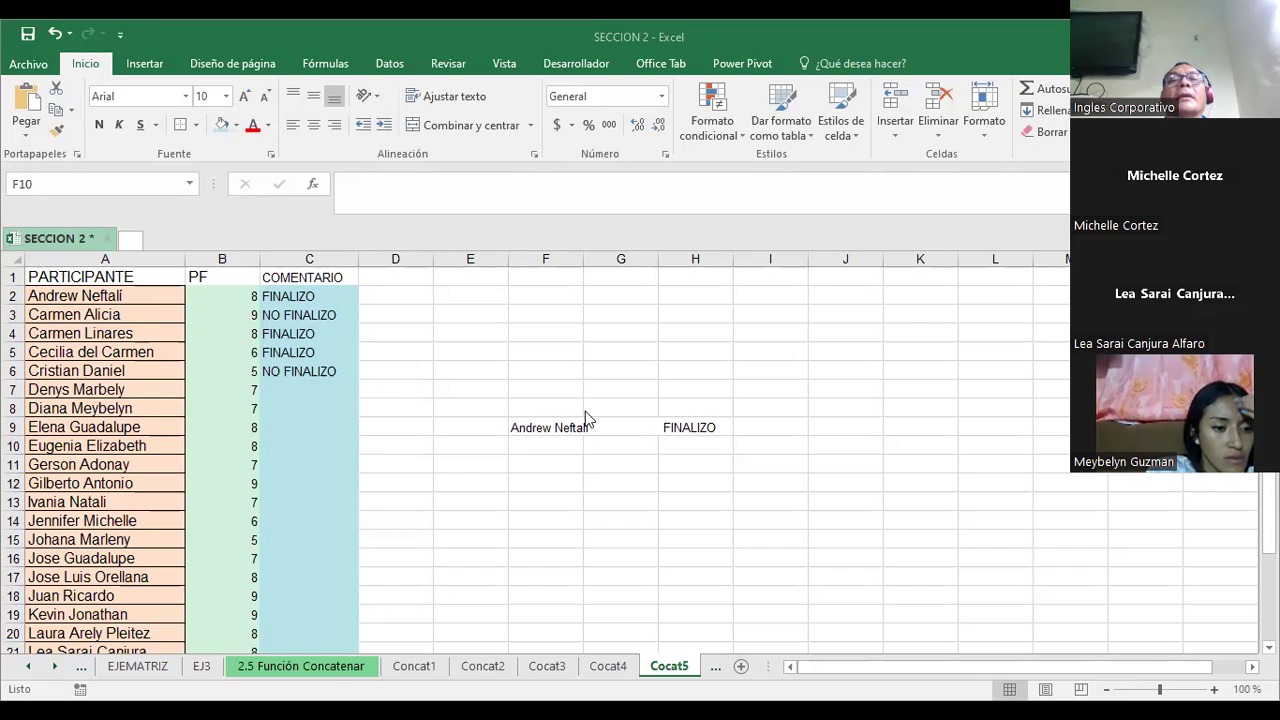
# Step: Widen column F and fill the F9 joining formula down through F12
pyautogui.moveTo(584, 259); pyautogui.dragTo(679, 260)
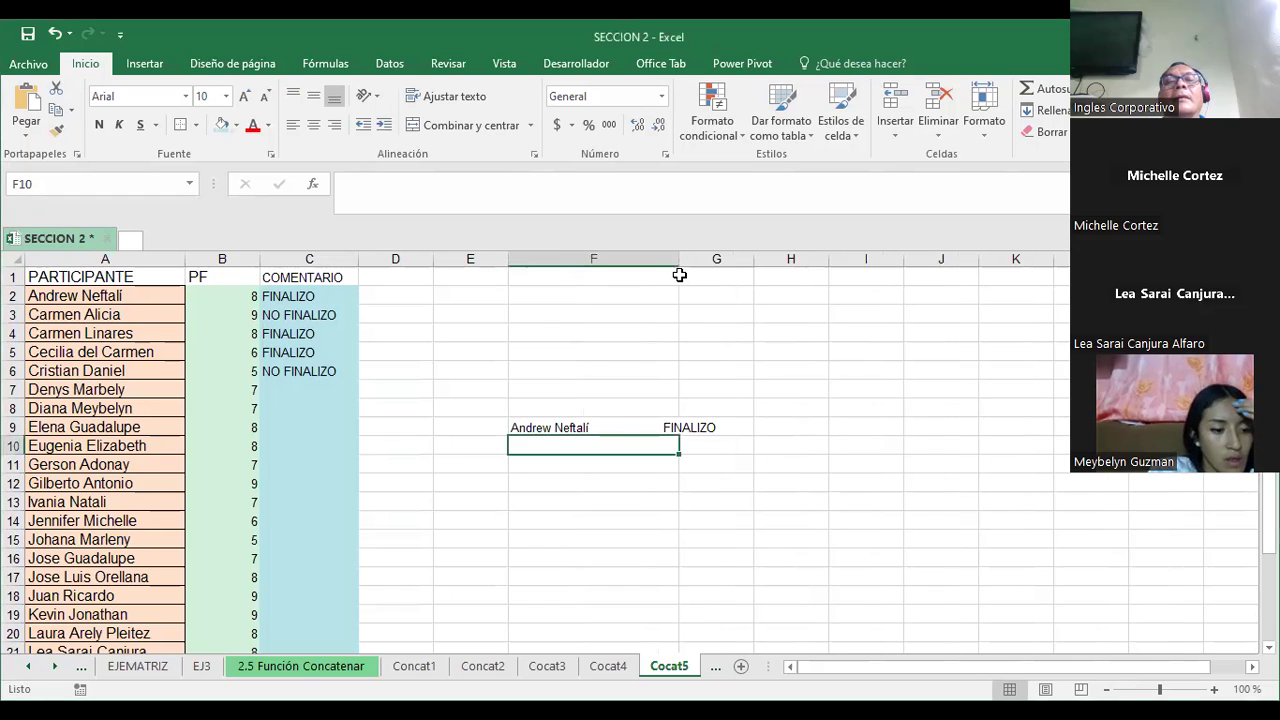
pyautogui.click(848, 390)
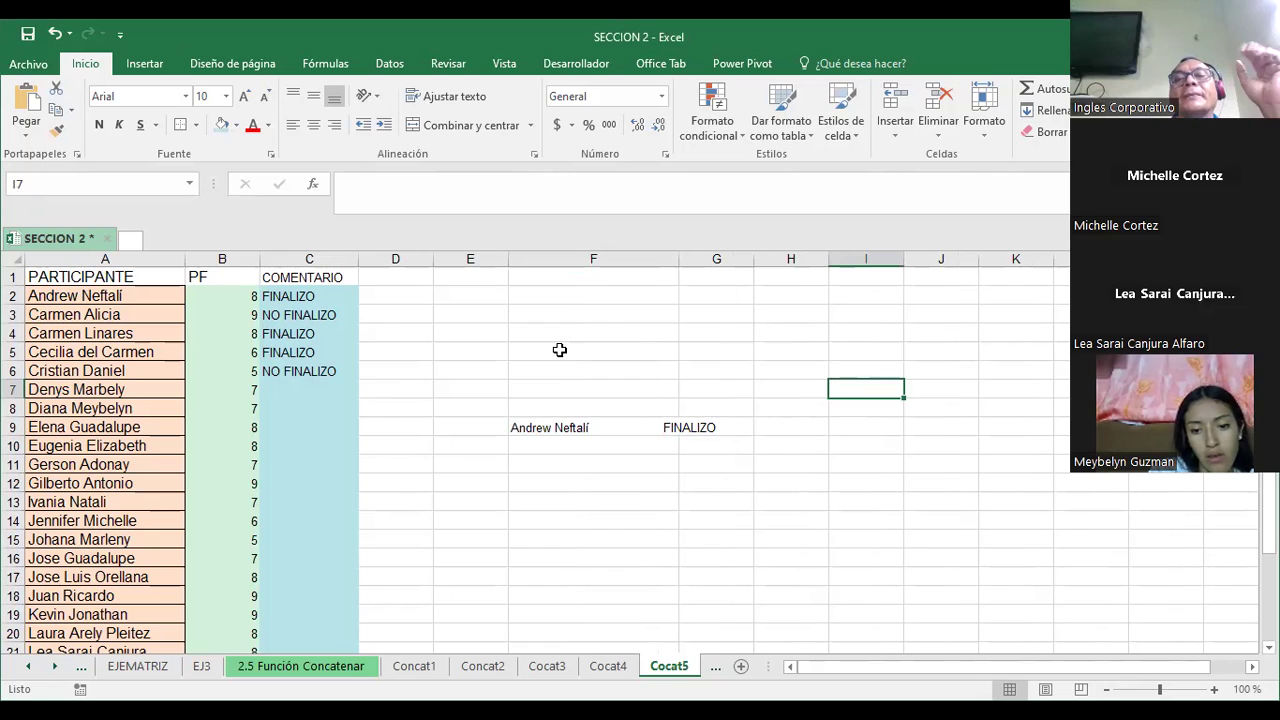
pyautogui.click(536, 427)
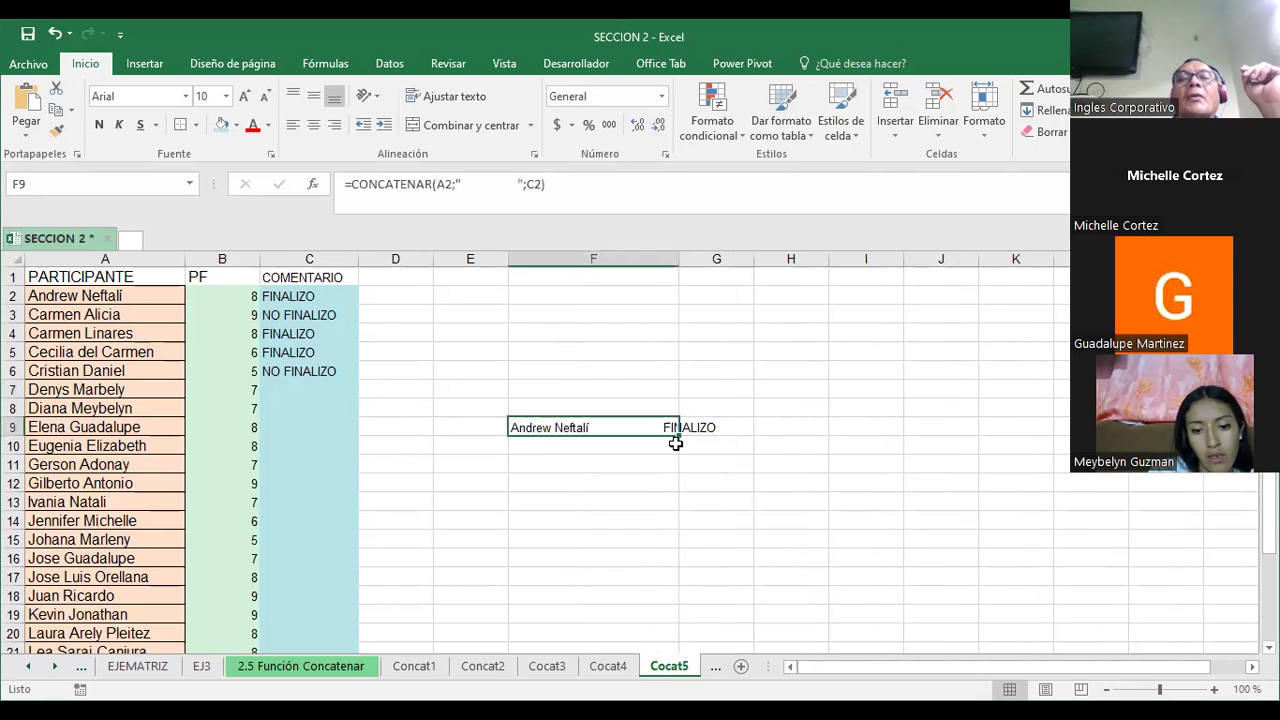
pyautogui.moveTo(678, 436); pyautogui.dragTo(672, 484)
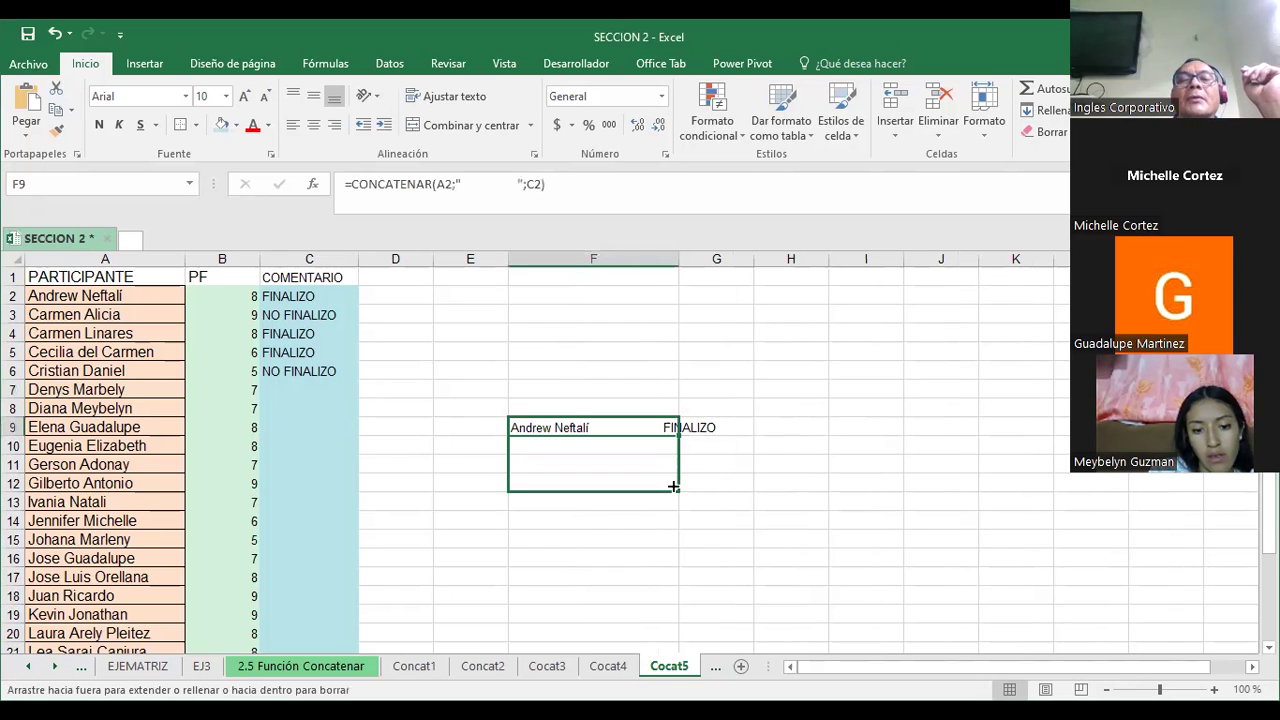
pyautogui.click(857, 409)
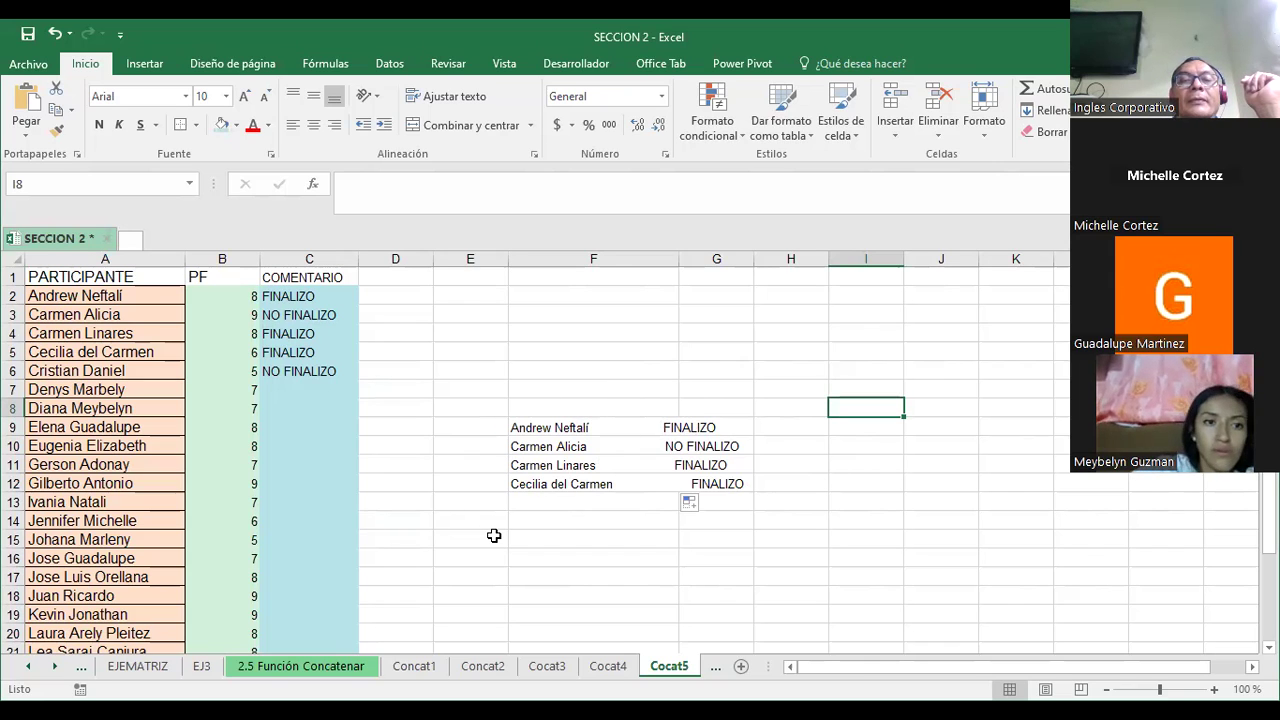
pyautogui.press('Escape')
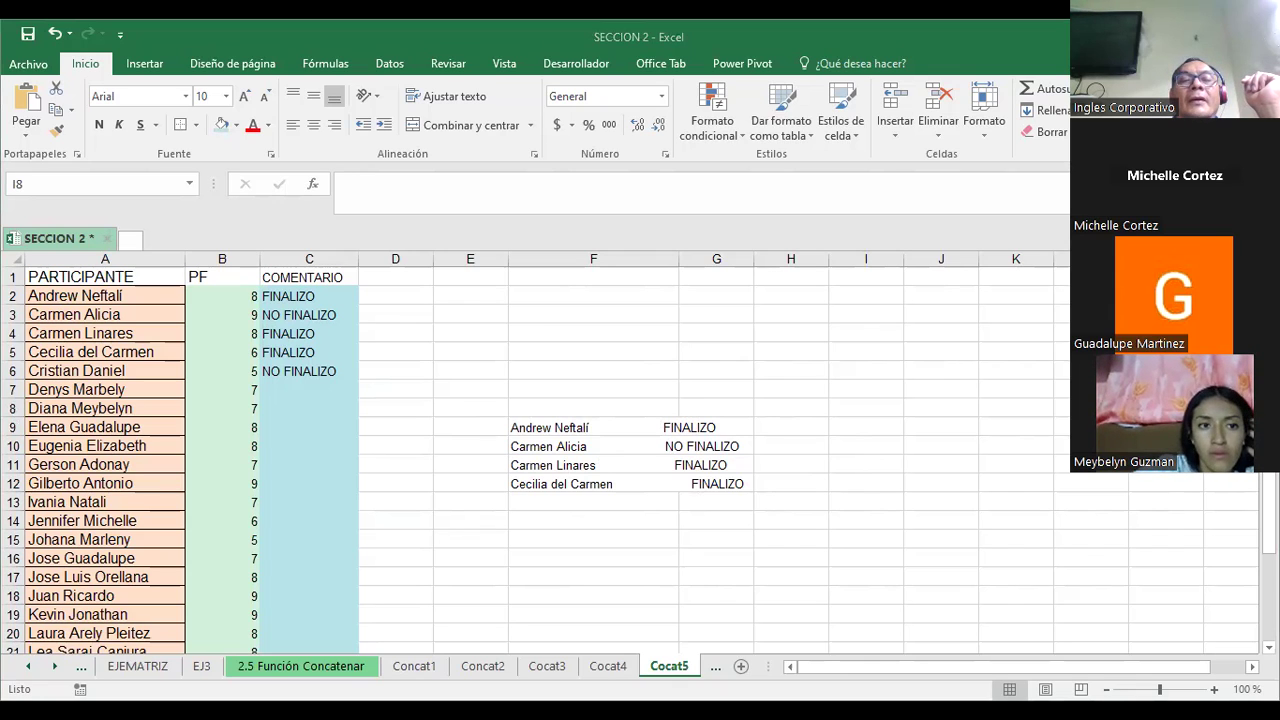
# Step: Open the IZQUIERDO sheet, then switch to the Firefox course lesson
pyautogui.click(56, 667)
pyautogui.click(56, 667)
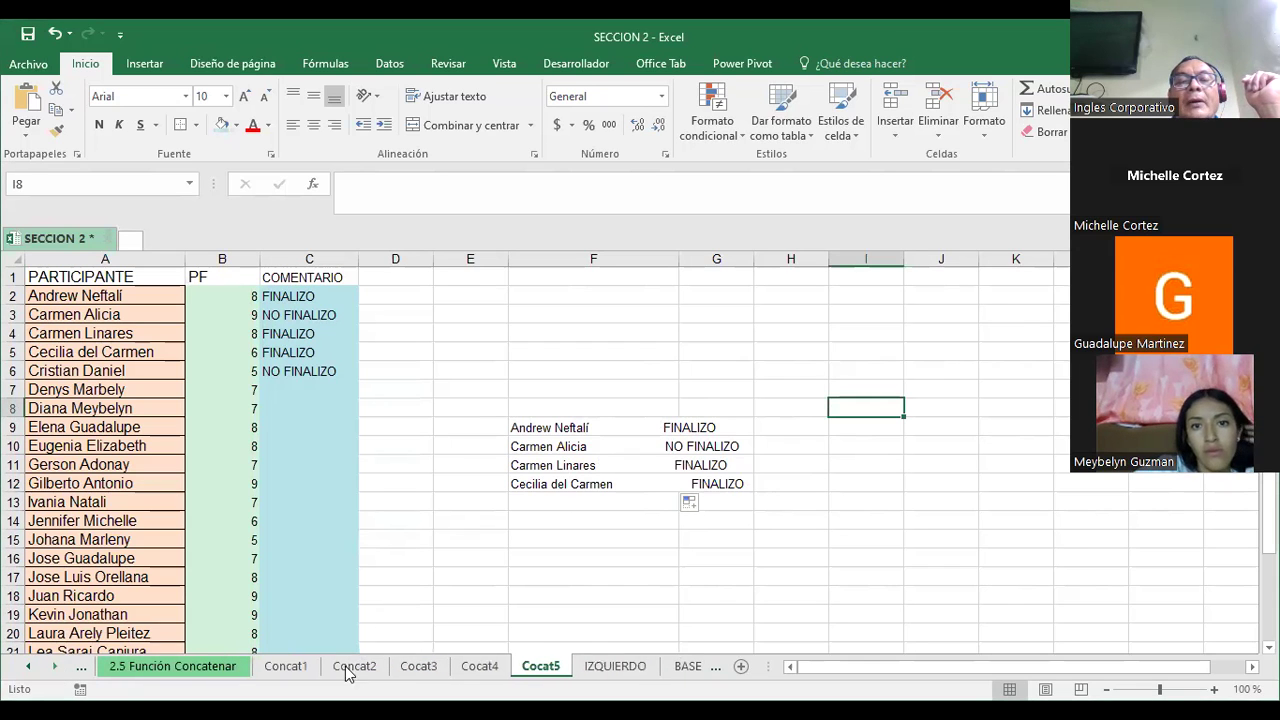
pyautogui.click(631, 670)
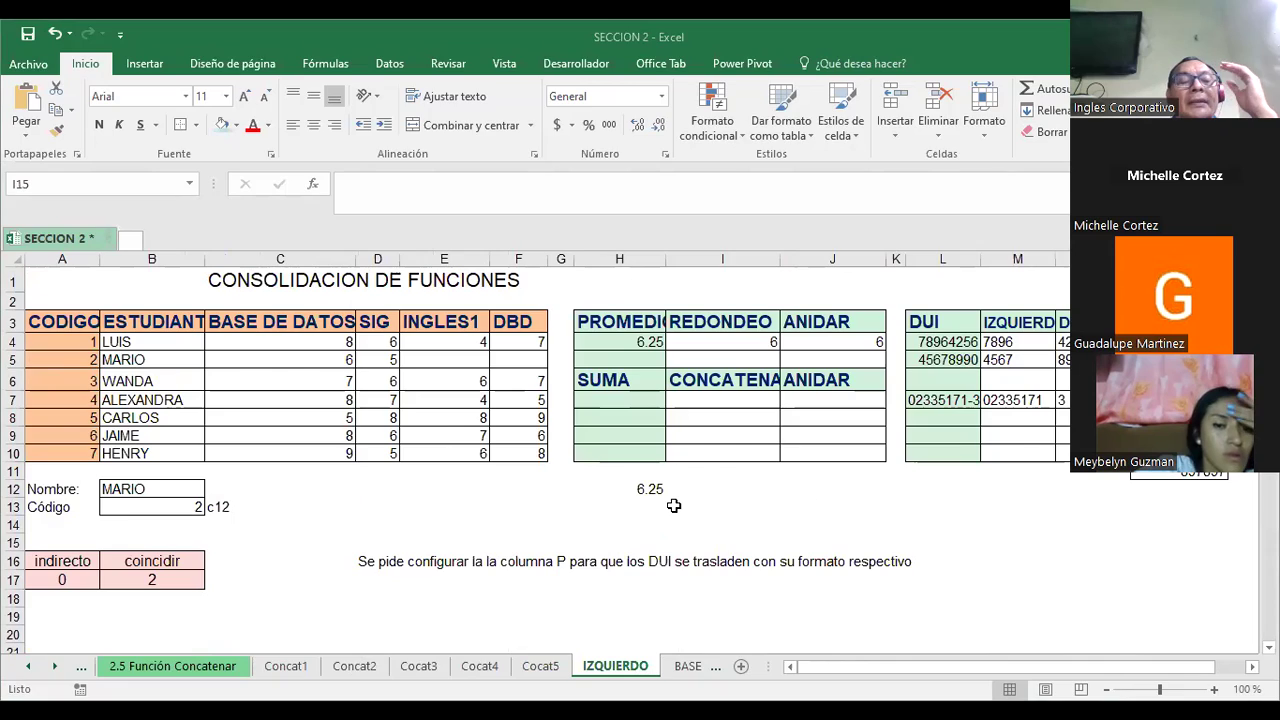
pyautogui.hotkey('alt', 'Tab')
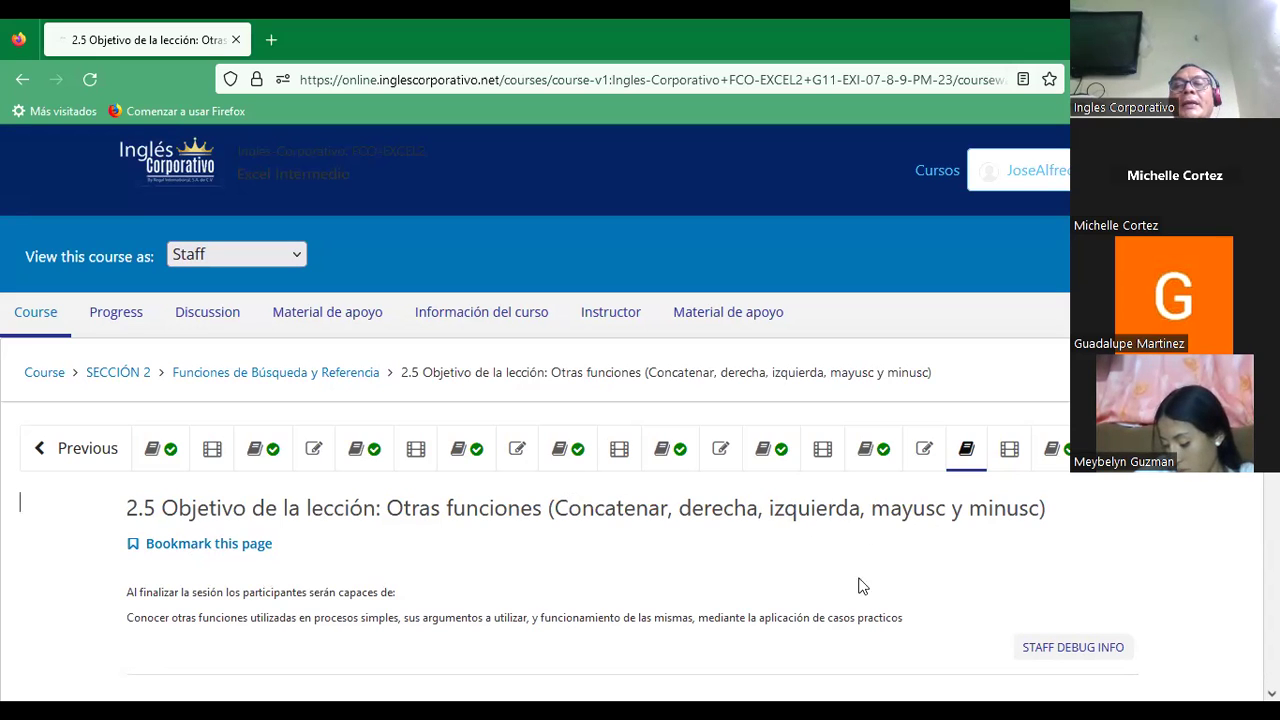
# Step: Scroll the lesson past the CONCATENAR examples down to the IZQUIERDA section
pyautogui.scroll(-1, 1246, 684)
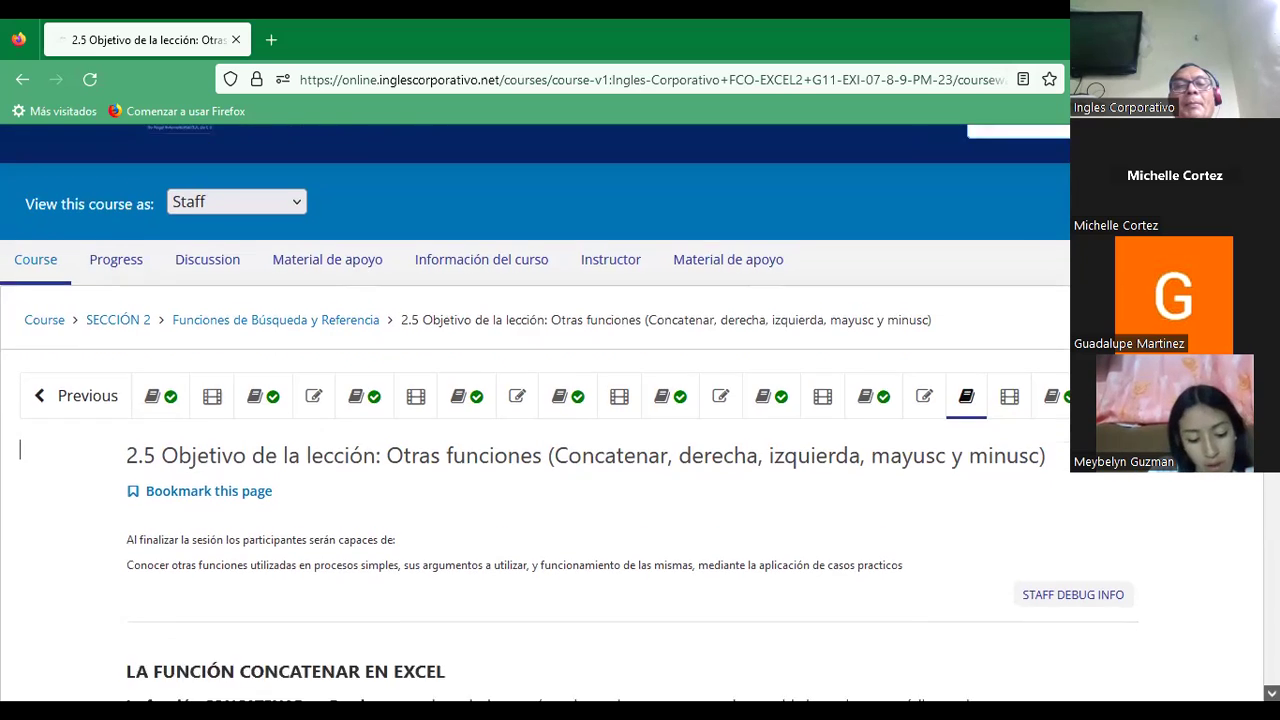
pyautogui.scroll(-2, 20, 450)
pyautogui.scroll(-1, 20, 450)
pyautogui.scroll(-1, 20, 450)
pyautogui.scroll(-1, 20, 450)
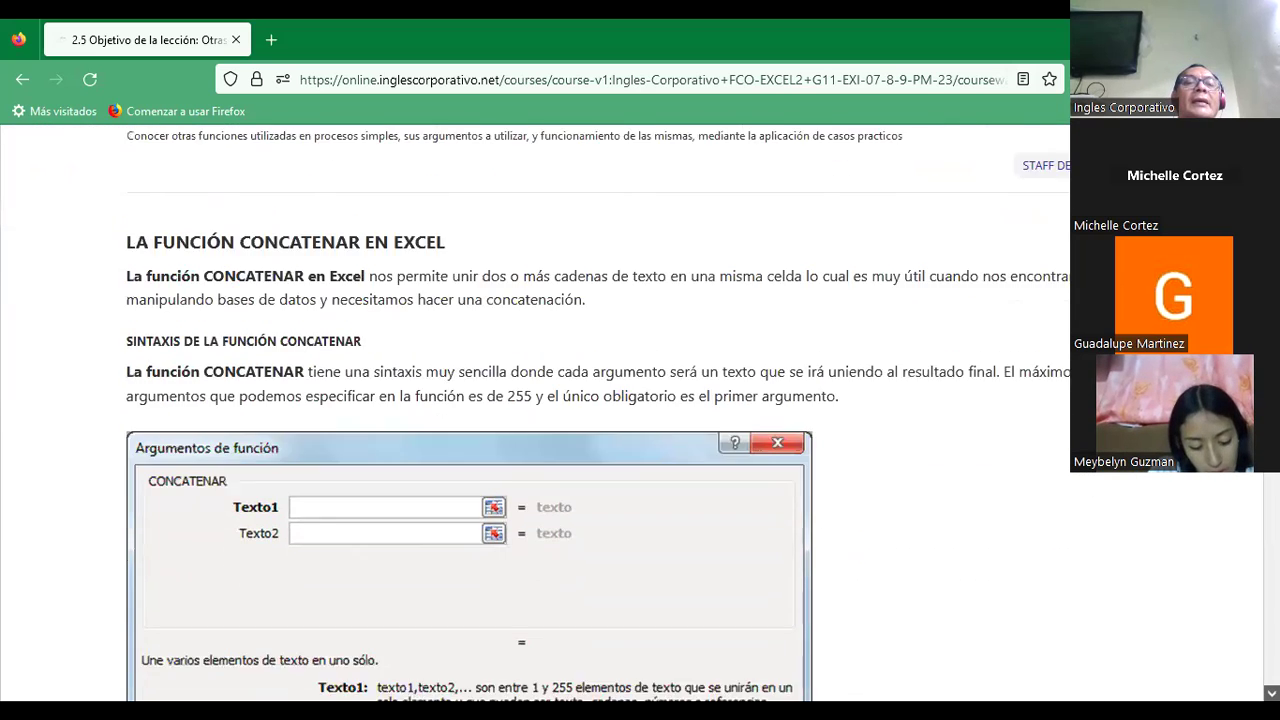
pyautogui.scroll(-2, 600, 410)
pyautogui.scroll(-1, 600, 410)
pyautogui.scroll(-1, 600, 410)
pyautogui.scroll(-1, 600, 410)
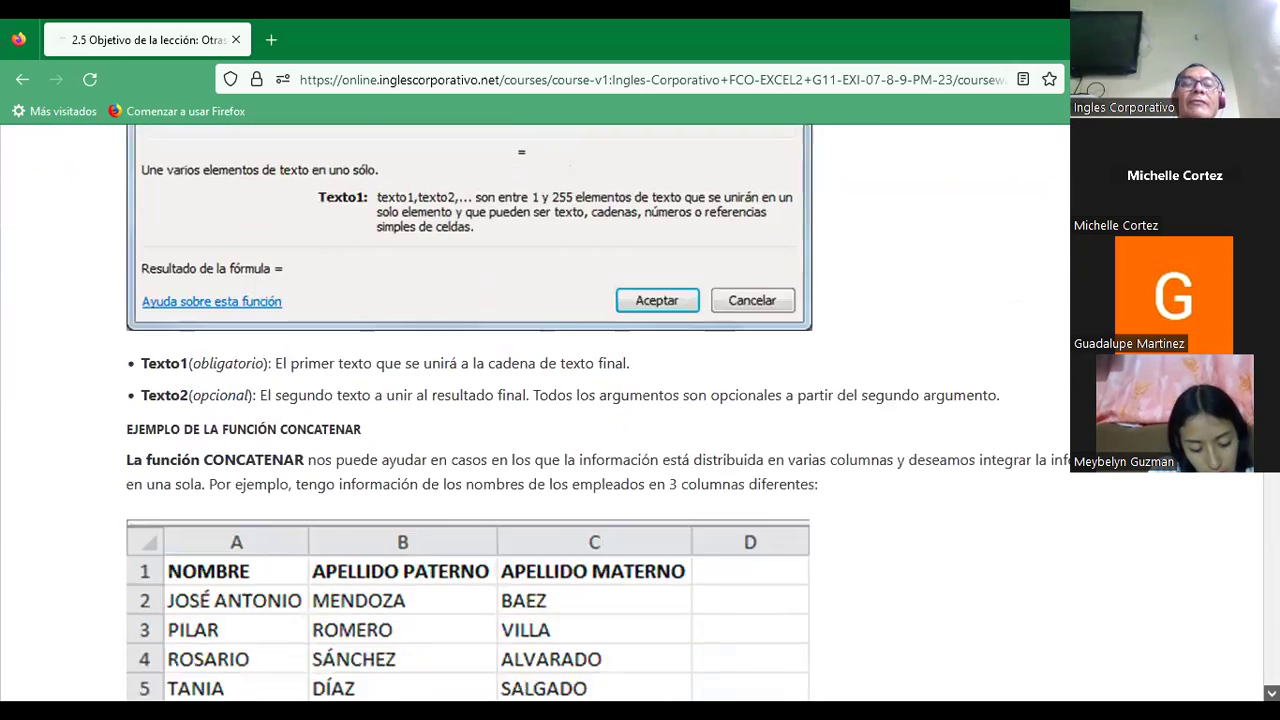
pyautogui.scroll(-1, 600, 410)
pyautogui.scroll(-1, 600, 410)
pyautogui.scroll(-1, 600, 410)
pyautogui.scroll(-1, 600, 410)
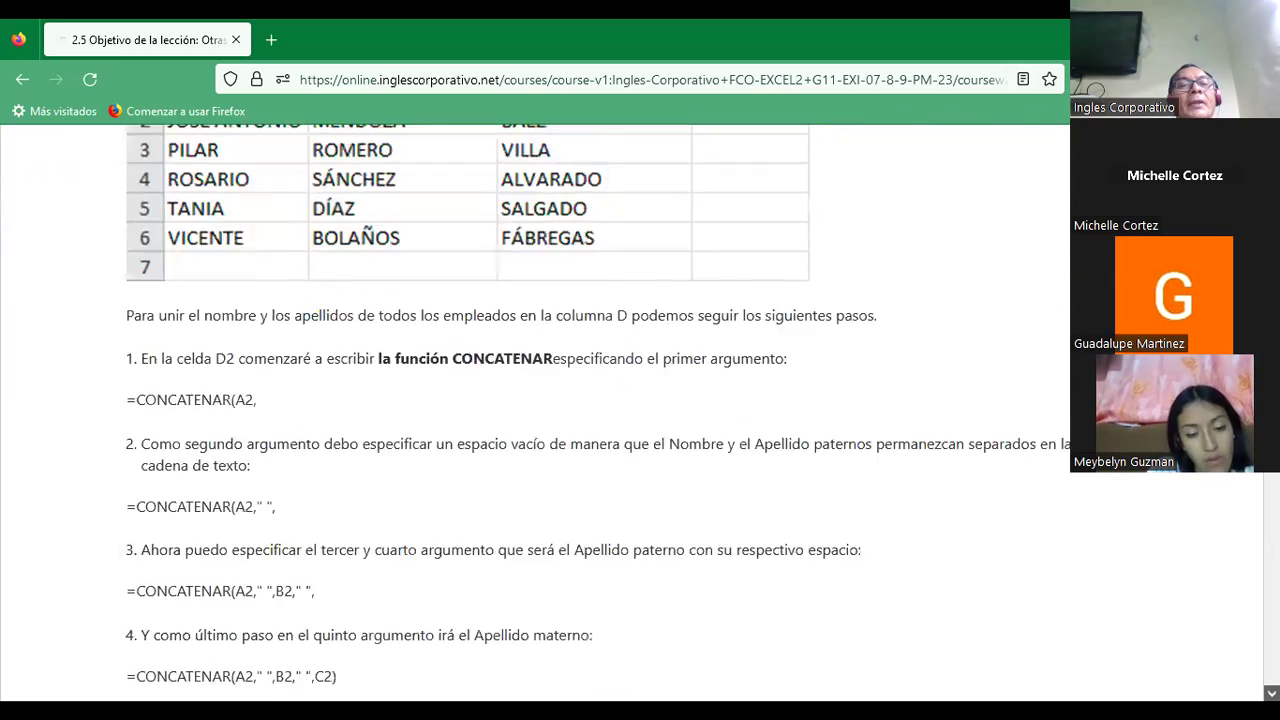
pyautogui.scroll(-2, 600, 410)
pyautogui.scroll(-1, 600, 410)
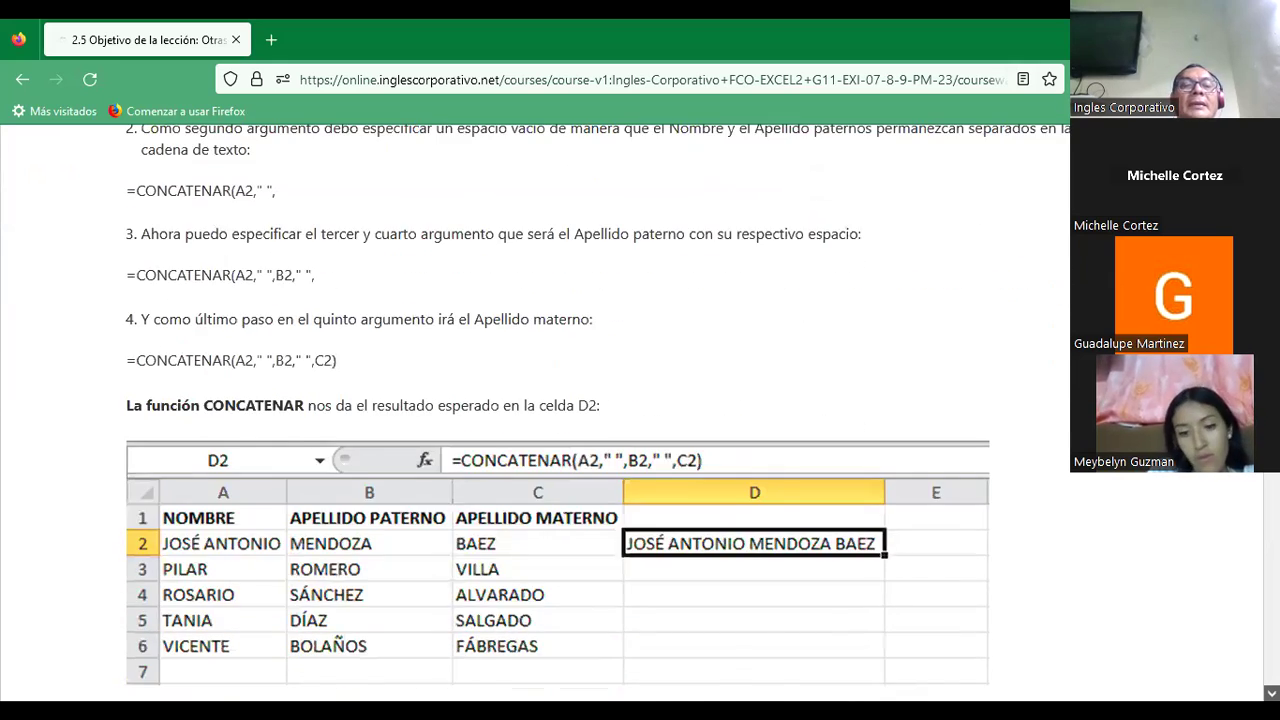
pyautogui.scroll(-2, 600, 410)
pyautogui.scroll(-3, 600, 410)
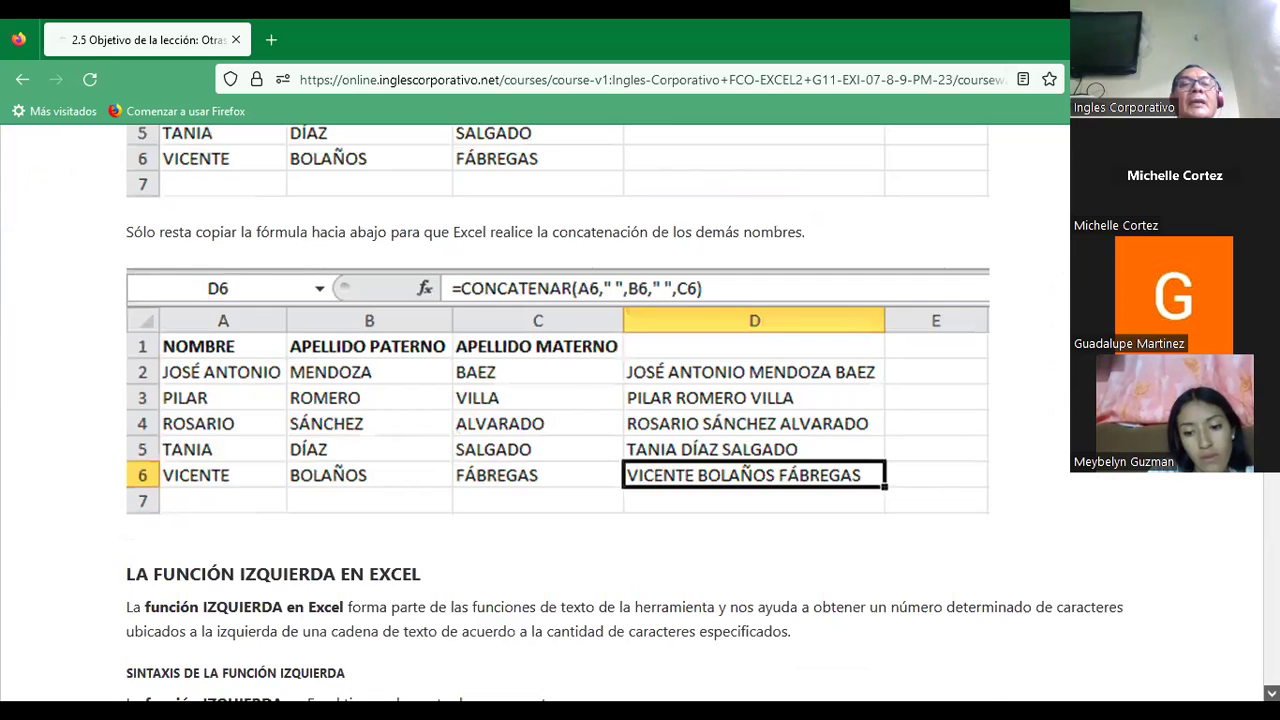
pyautogui.scroll(-2, 600, 410)
pyautogui.scroll(-2, 600, 410)
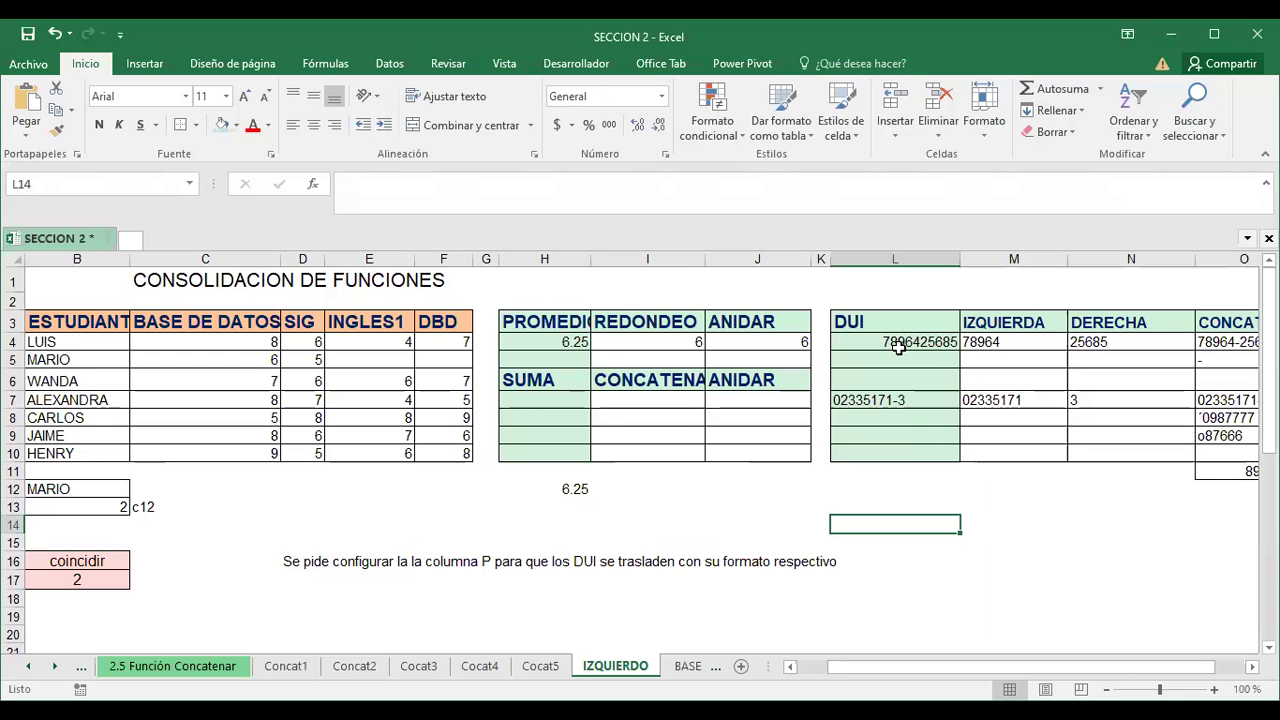
# Step: Back in Excel, jump to the DUI value in cell L4
pyautogui.hotkey('ctrl', 'Up')
pyautogui.hotkey('ctrl', 'Up')
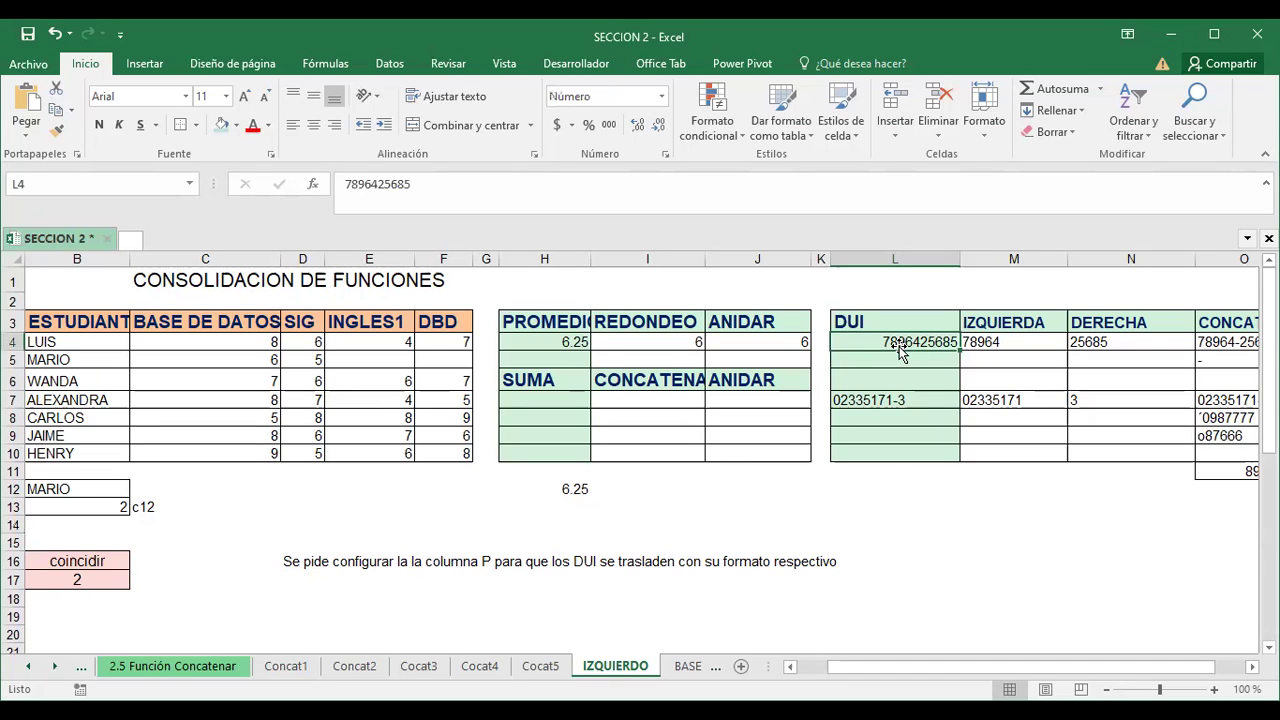
pyautogui.press('Delete')
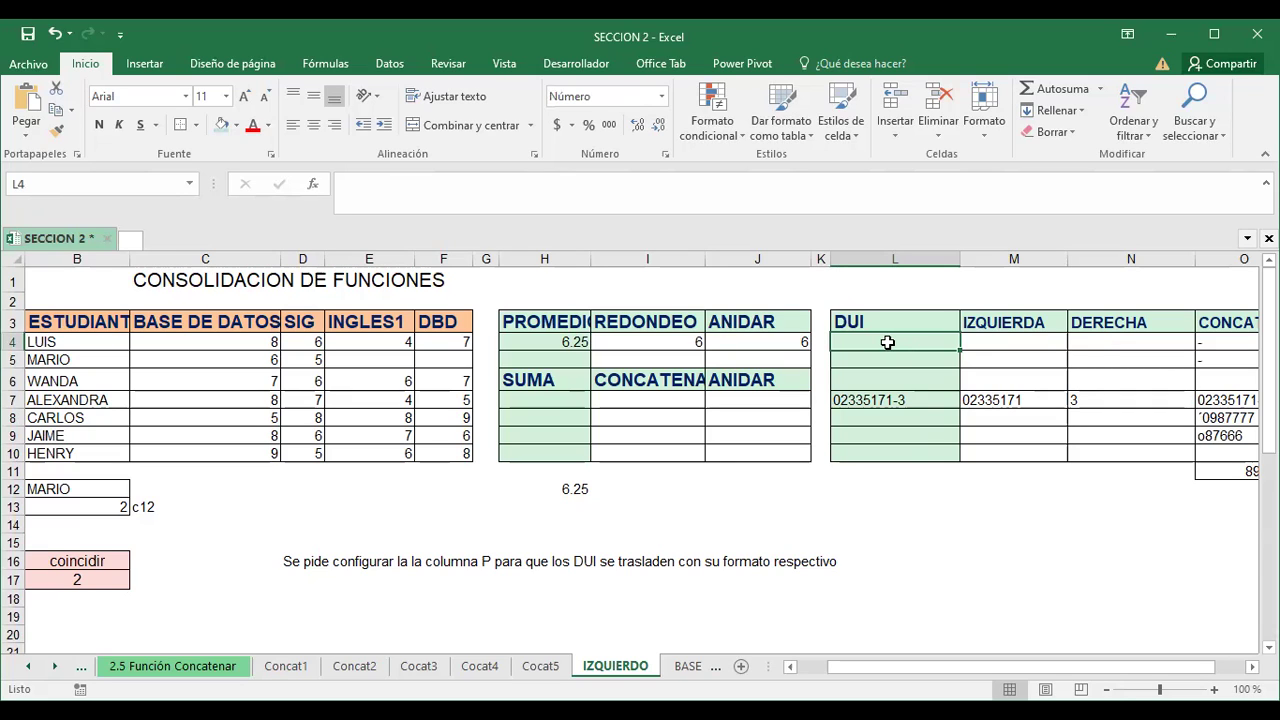
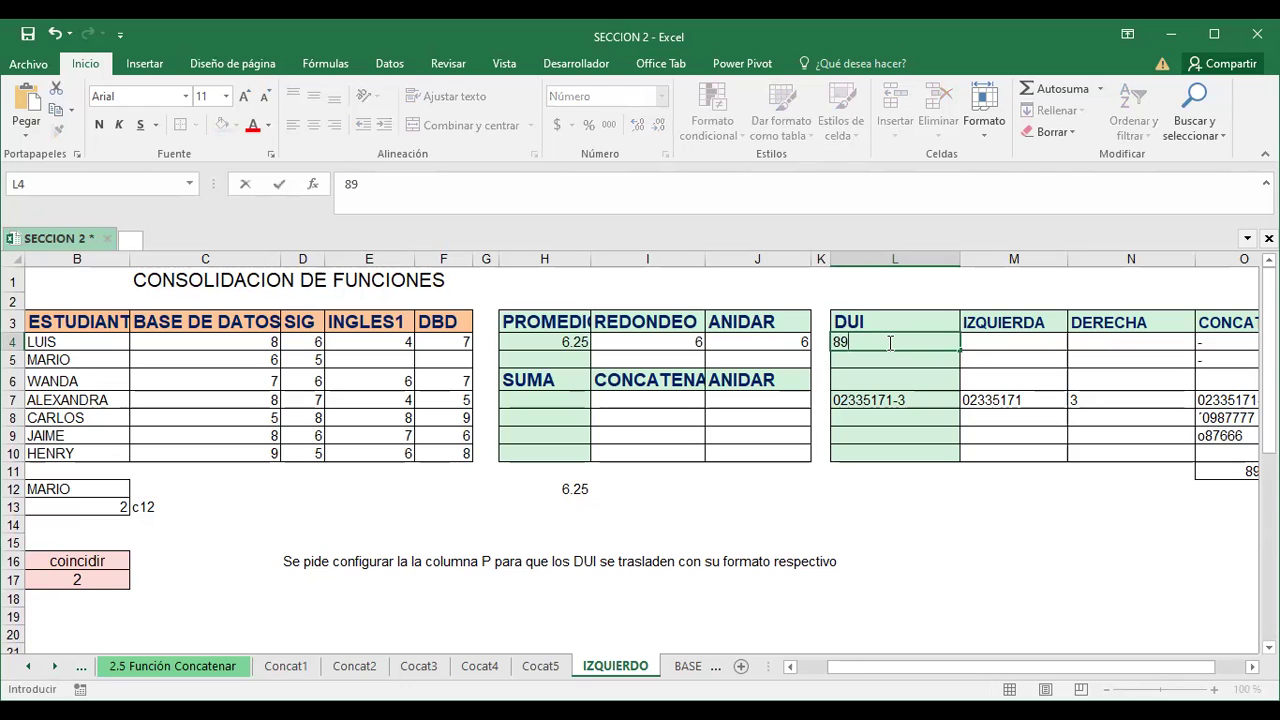
pyautogui.moveTo(895, 342); pyautogui.dragTo(833, 350)
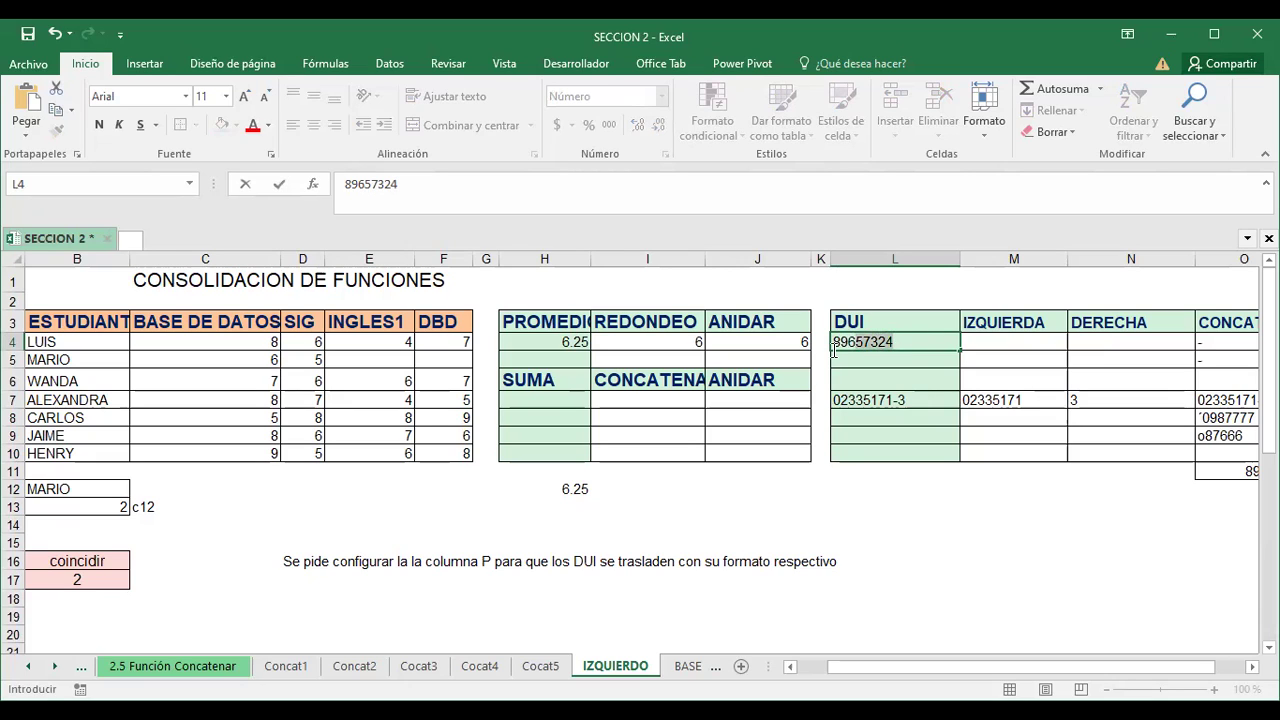
pyautogui.click(244, 96)
pyautogui.click(244, 96)
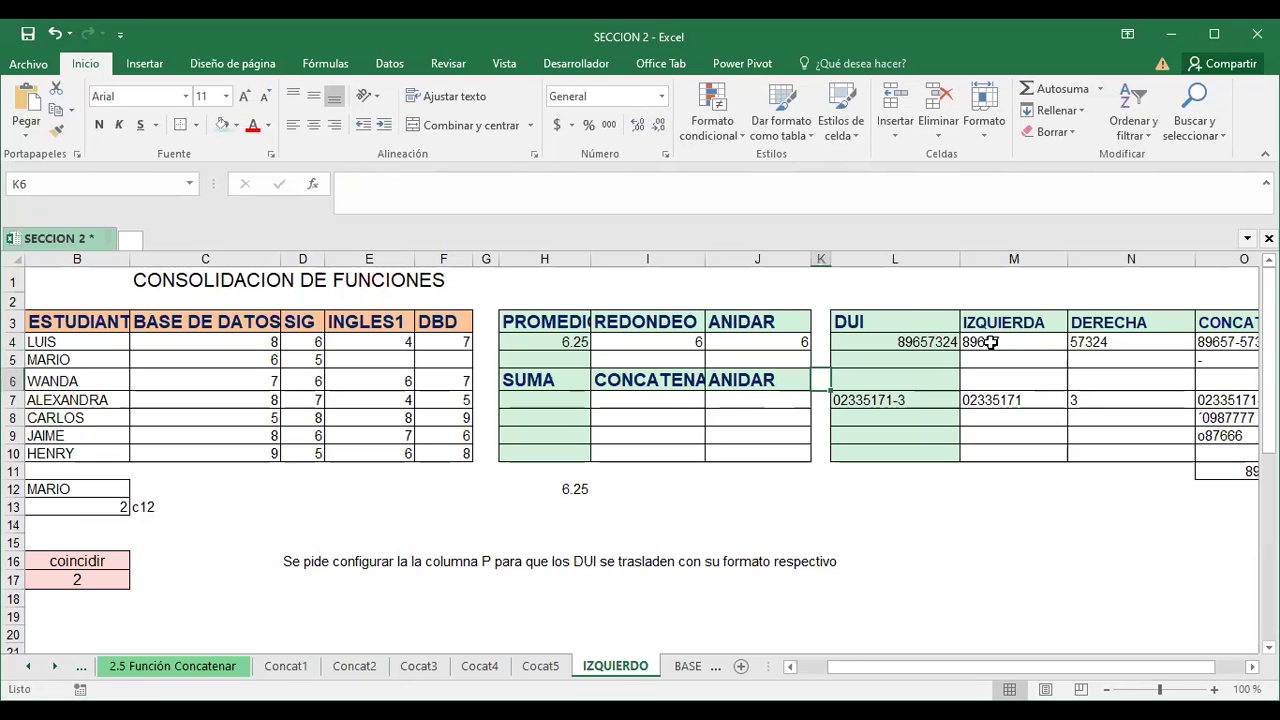
pyautogui.click(988, 341)
pyautogui.moveTo(877, 342); pyautogui.dragTo(1082, 341)
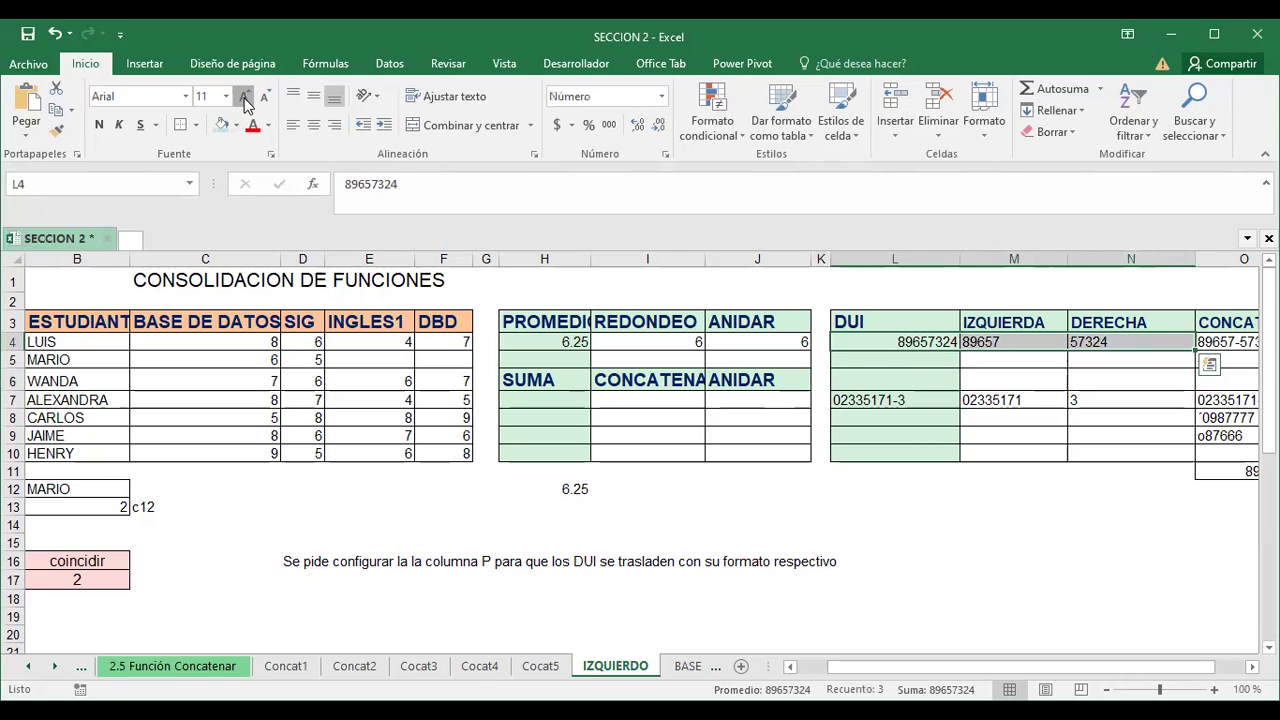
pyautogui.click(907, 345)
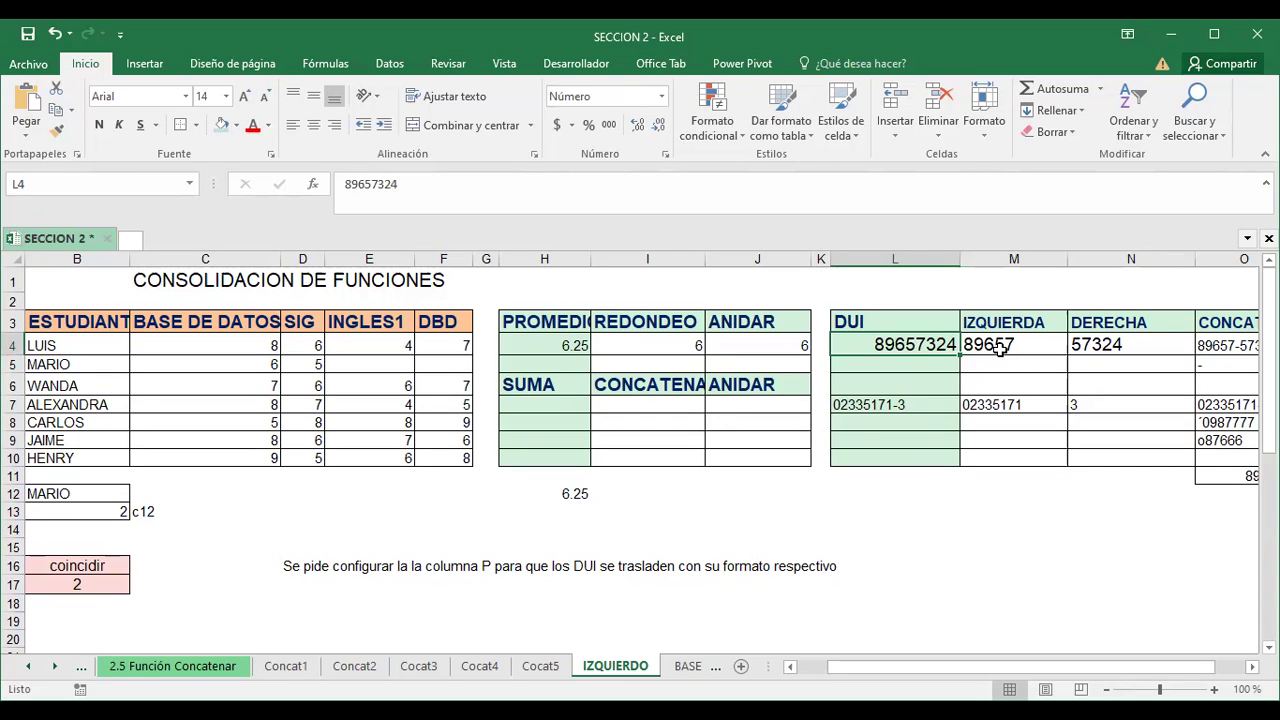
pyautogui.click(1000, 349)
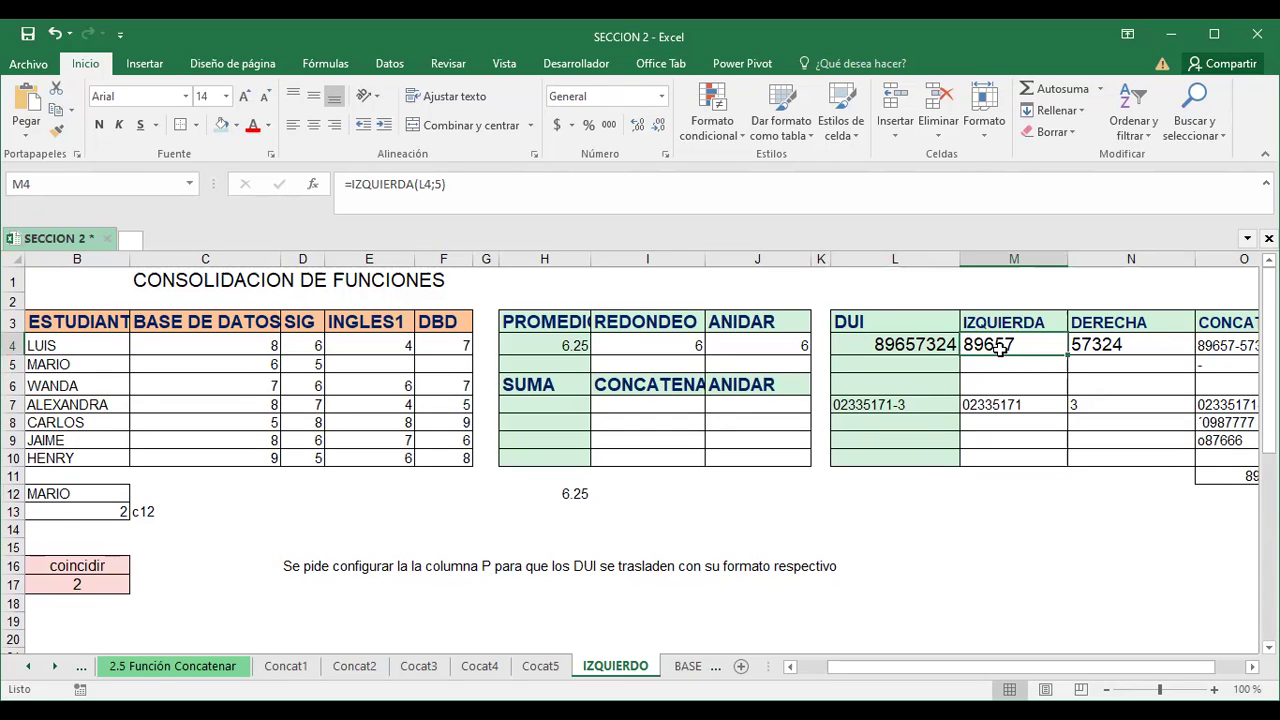
pyautogui.click(1148, 342)
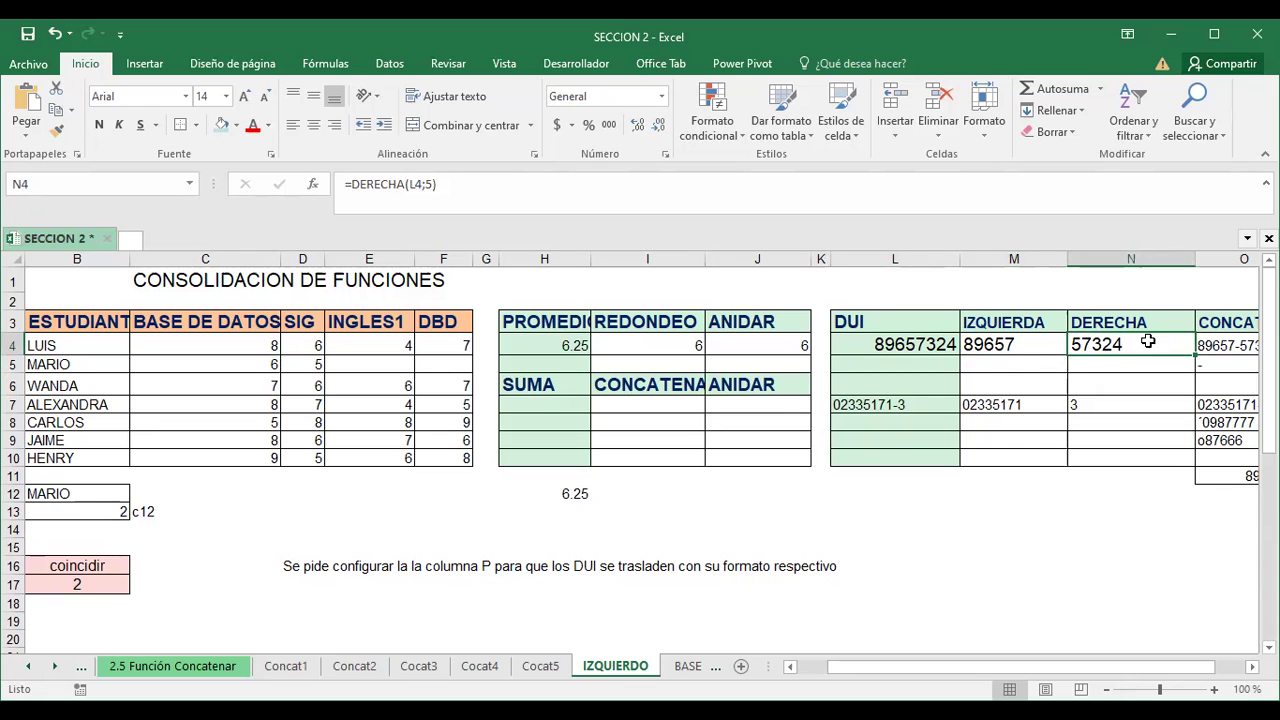
pyautogui.click(1000, 350)
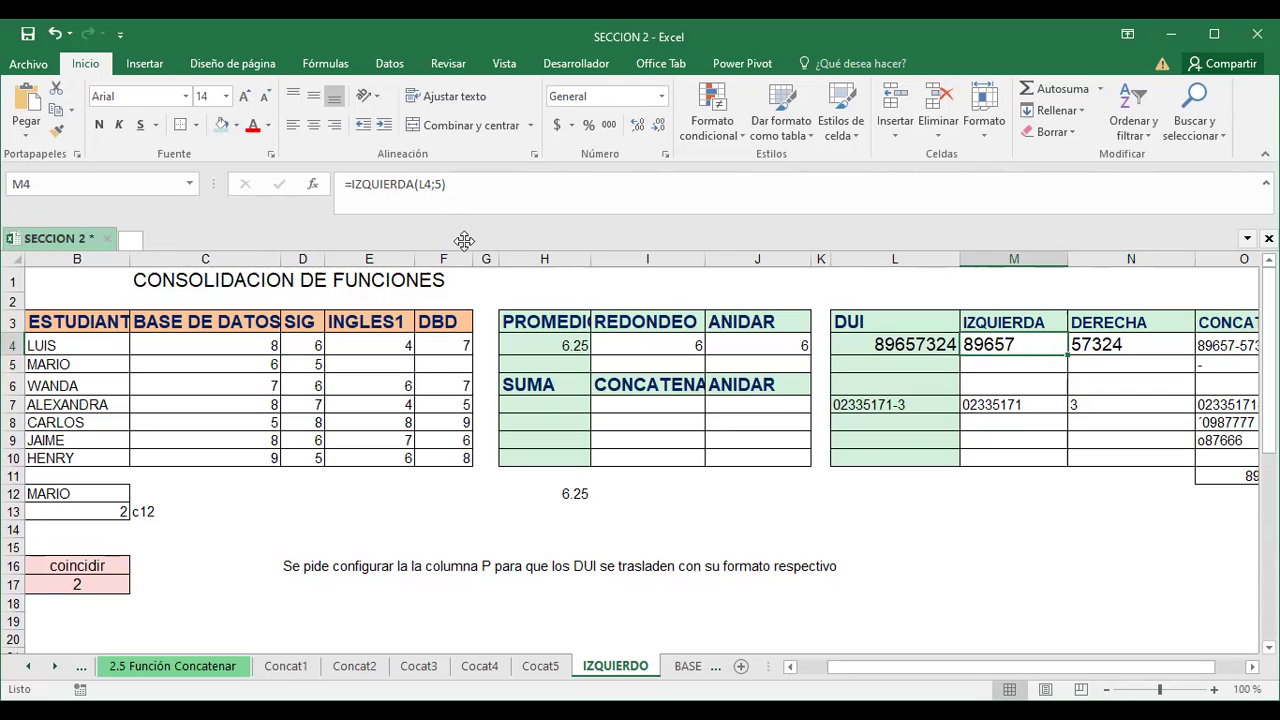
pyautogui.click(438, 184)
pyautogui.press('BackSpace')
pyautogui.write('4')
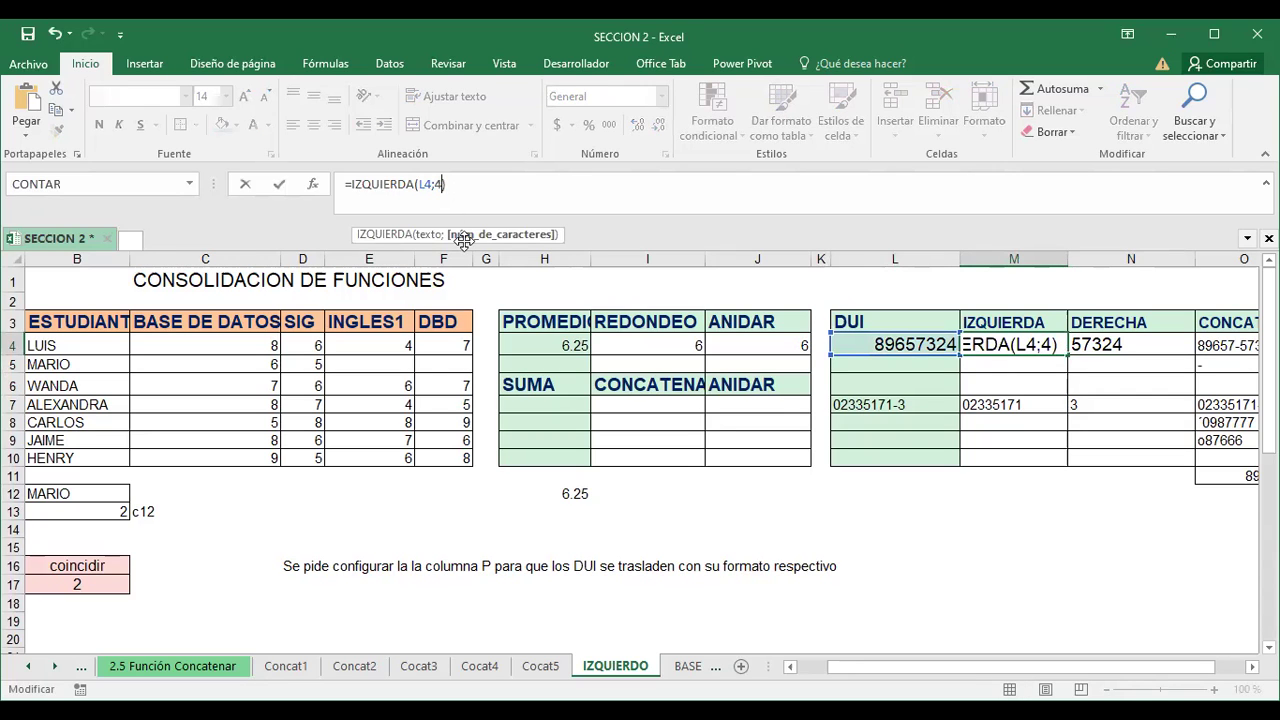
pyautogui.press('Return')
pyautogui.click(1094, 344)
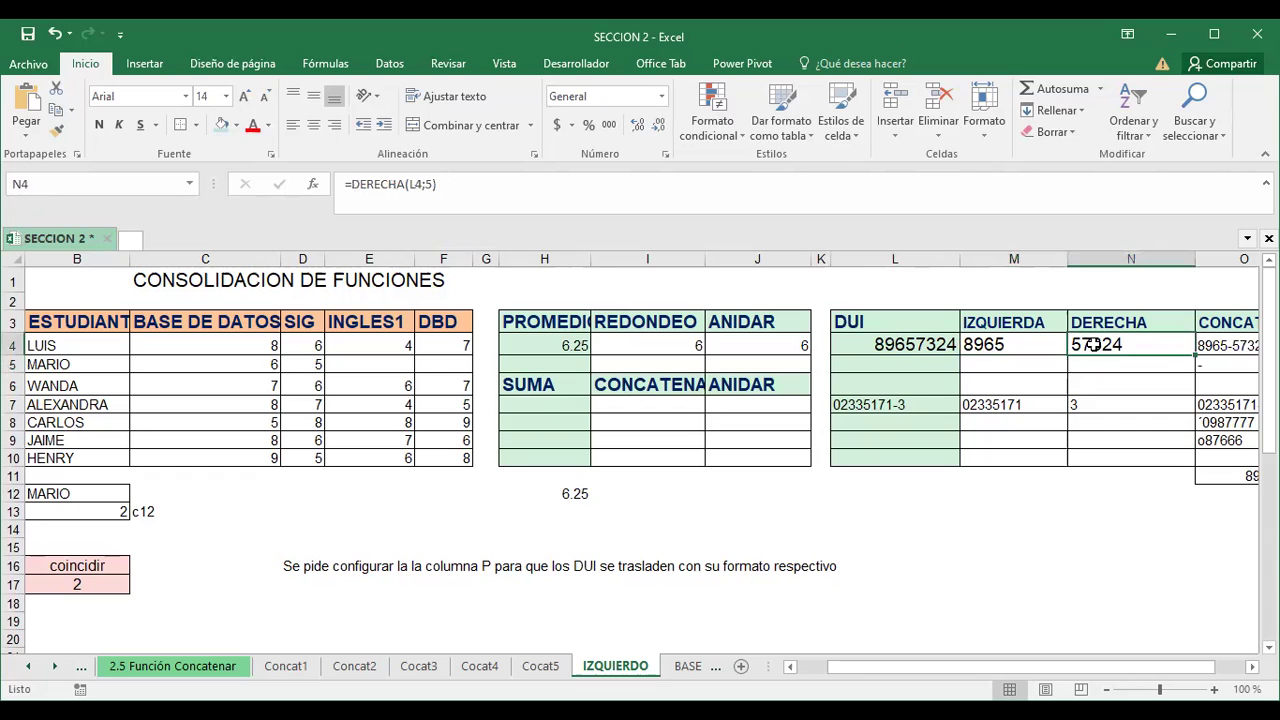
pyautogui.click(433, 184)
pyautogui.press('BackSpace')
pyautogui.write('4')
pyautogui.press('Return')
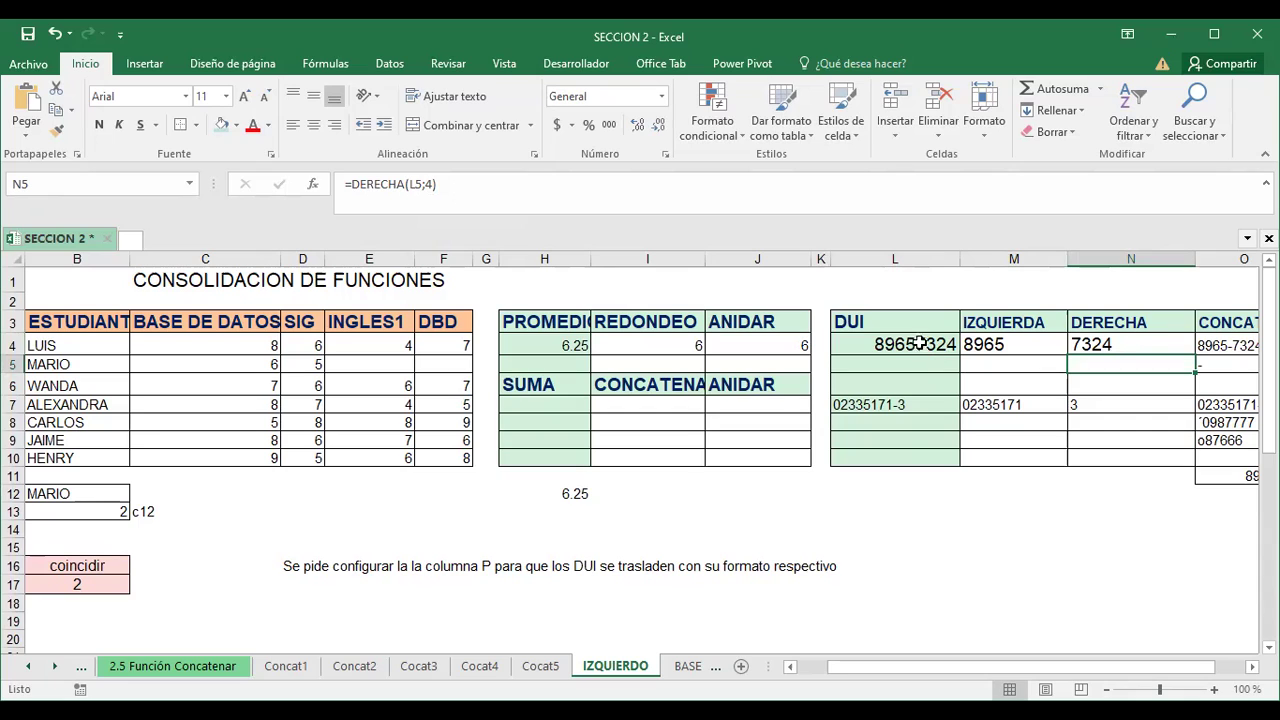
pyautogui.click(1085, 342)
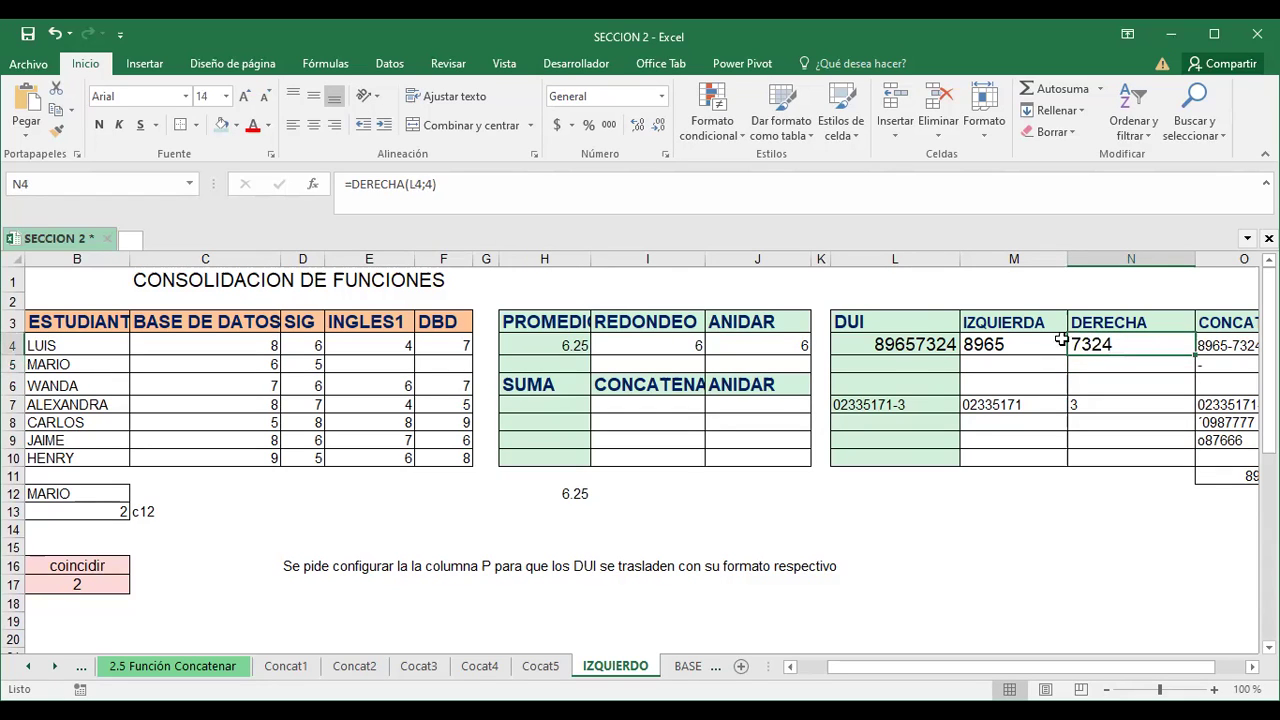
pyautogui.click(431, 185)
pyautogui.press('BackSpace')
pyautogui.write('5')
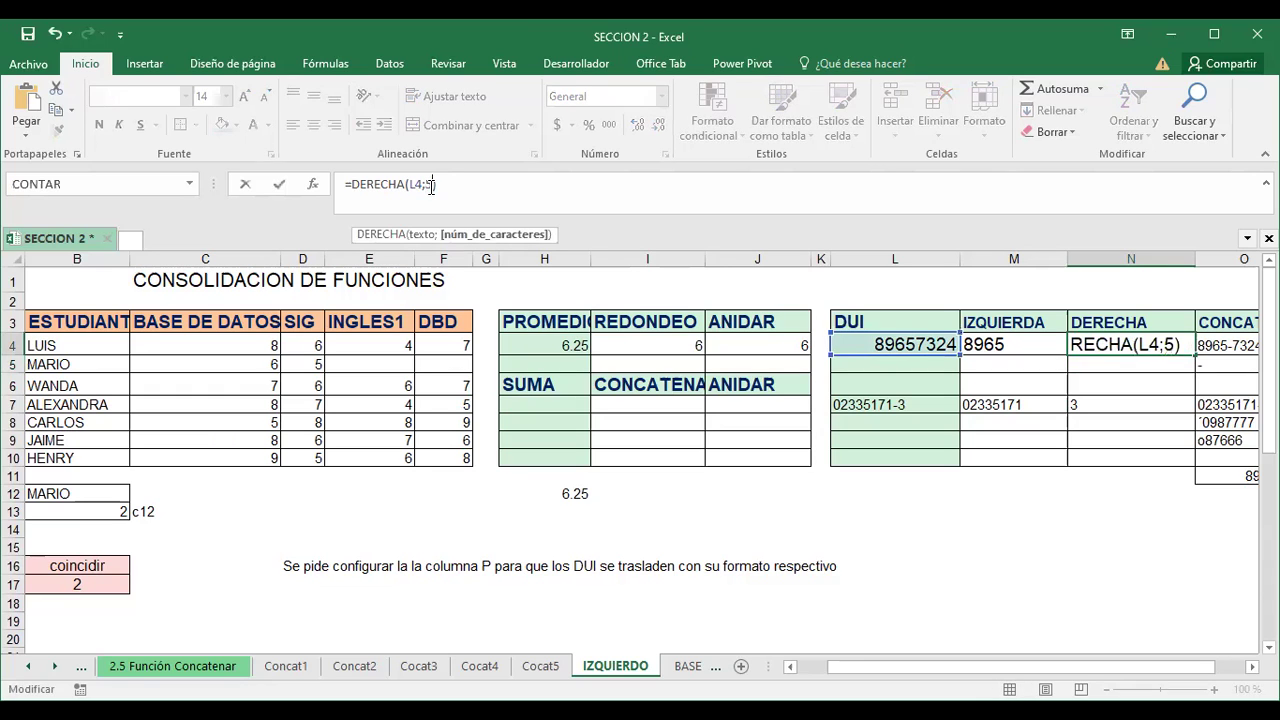
pyautogui.press('Return')
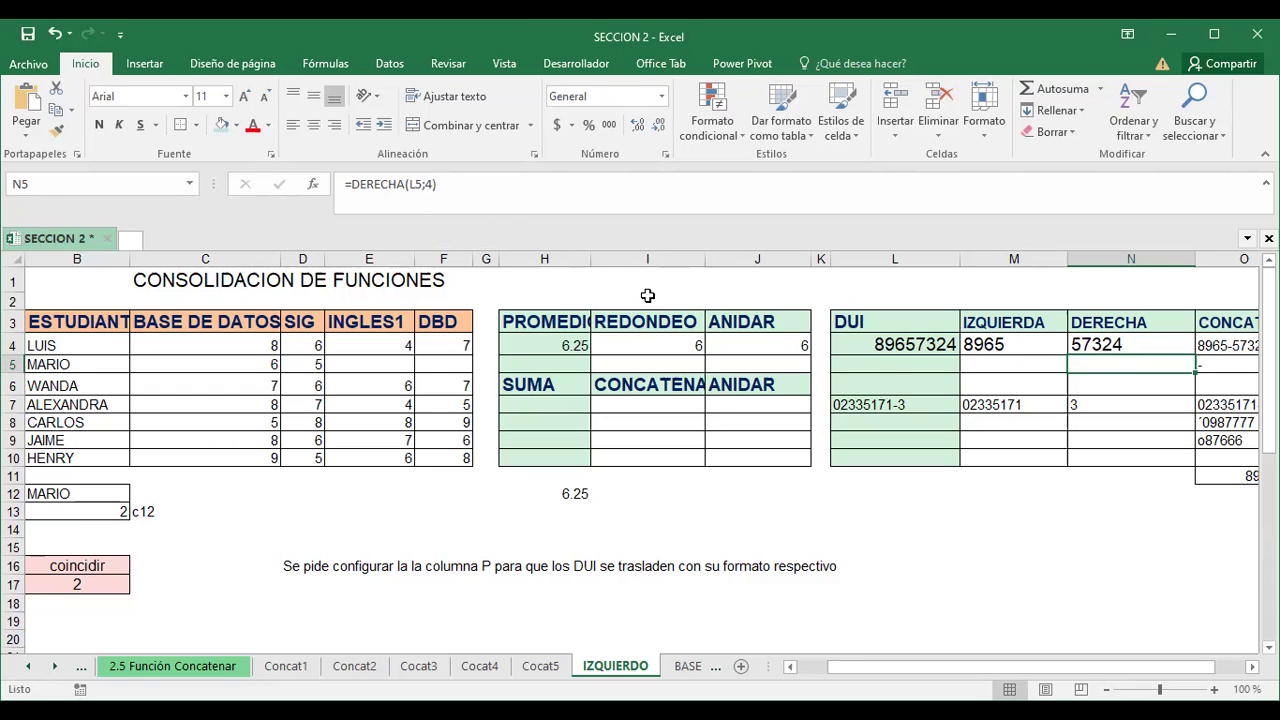
pyautogui.click(880, 366)
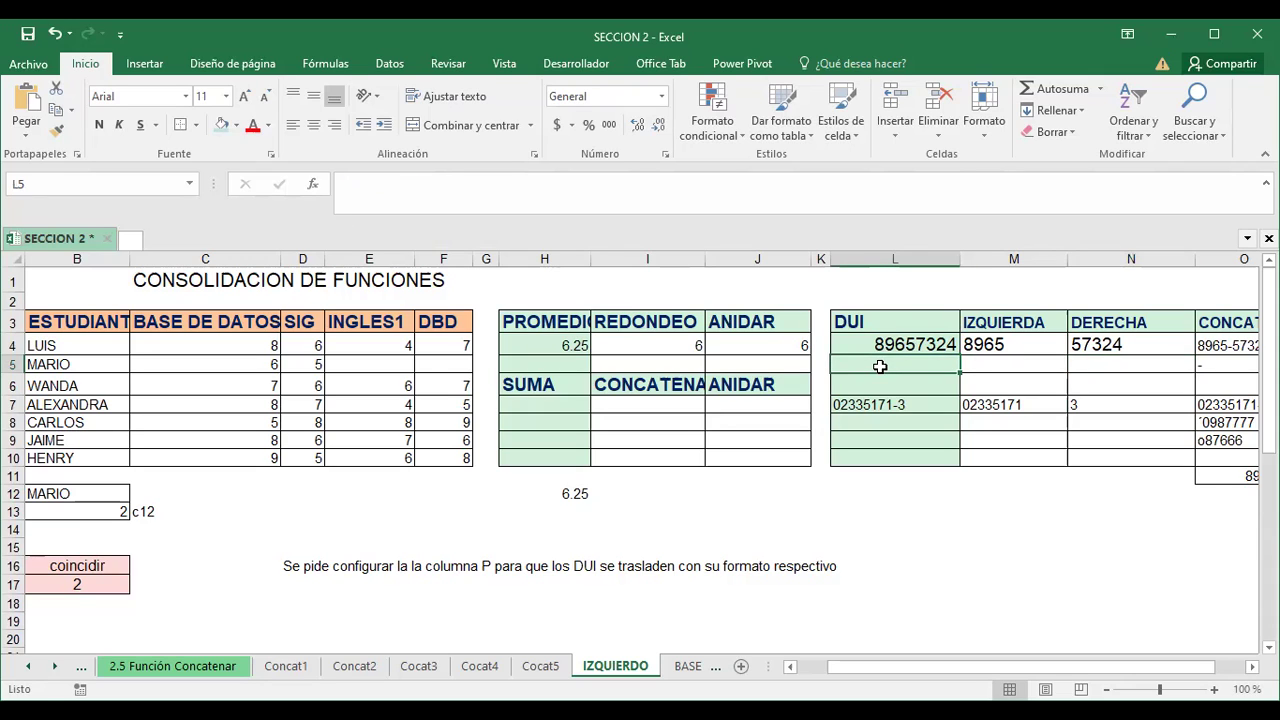
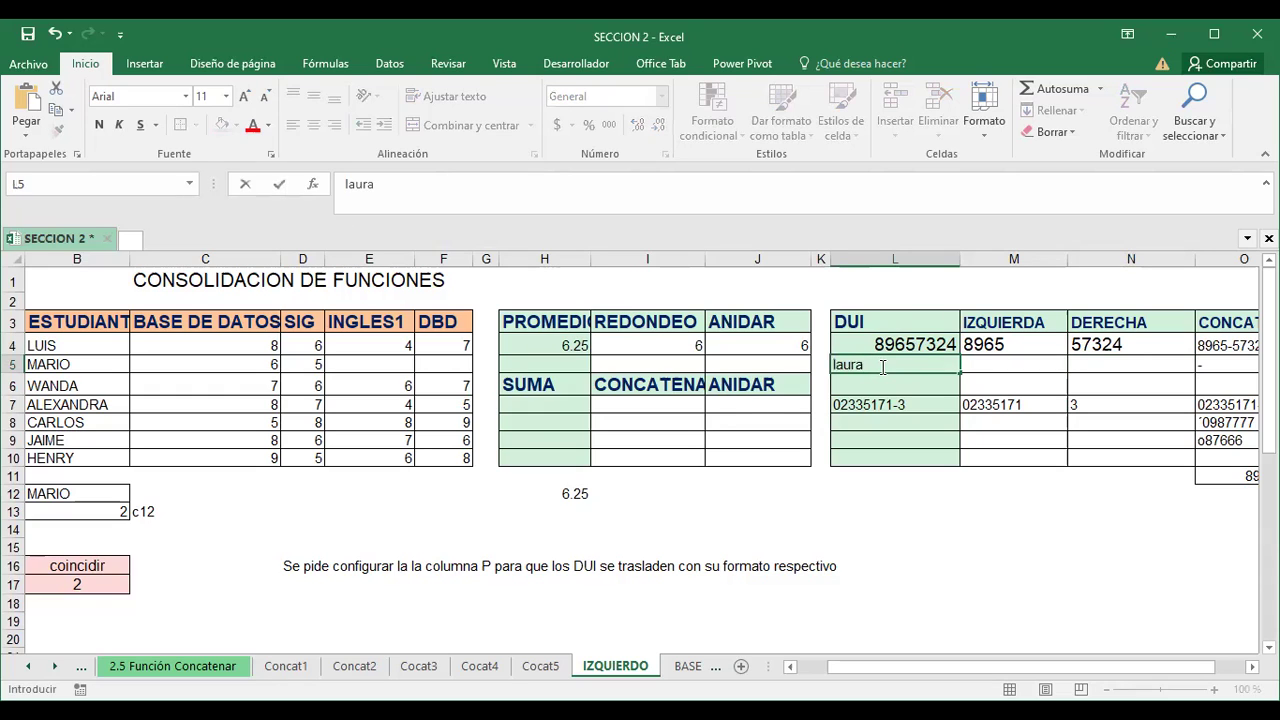
pyautogui.press('Return')
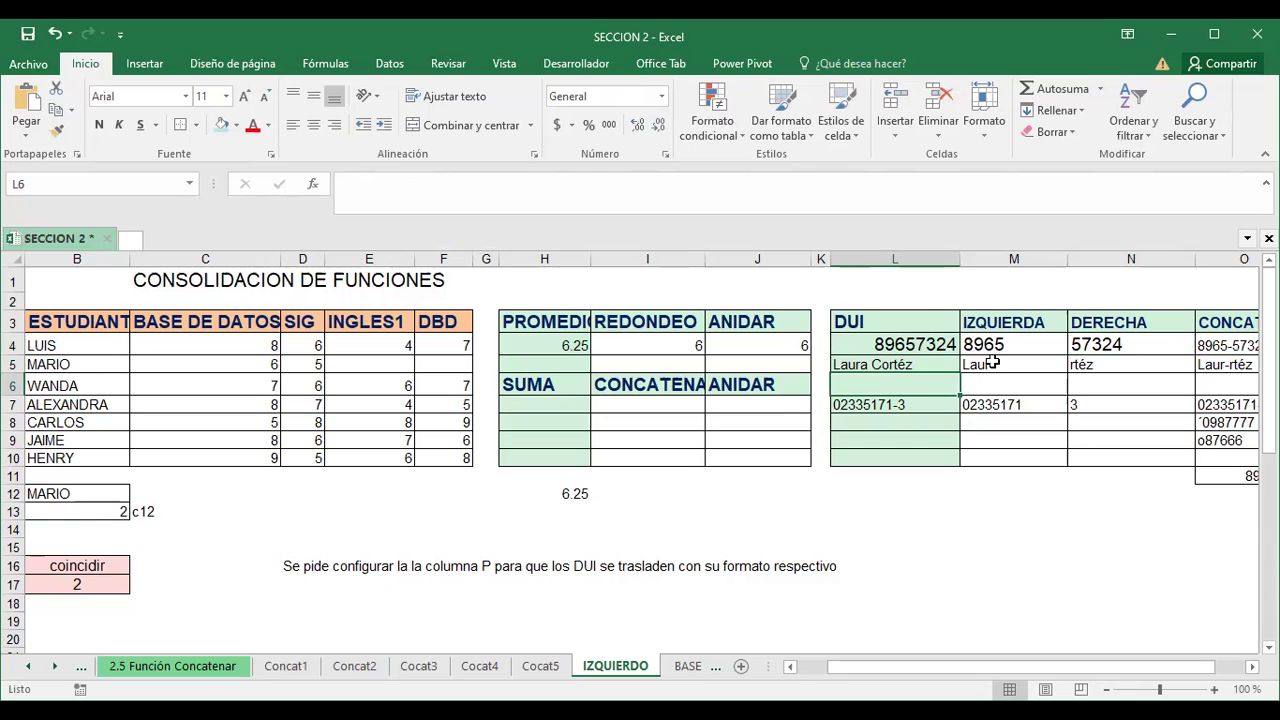
pyautogui.click(988, 364)
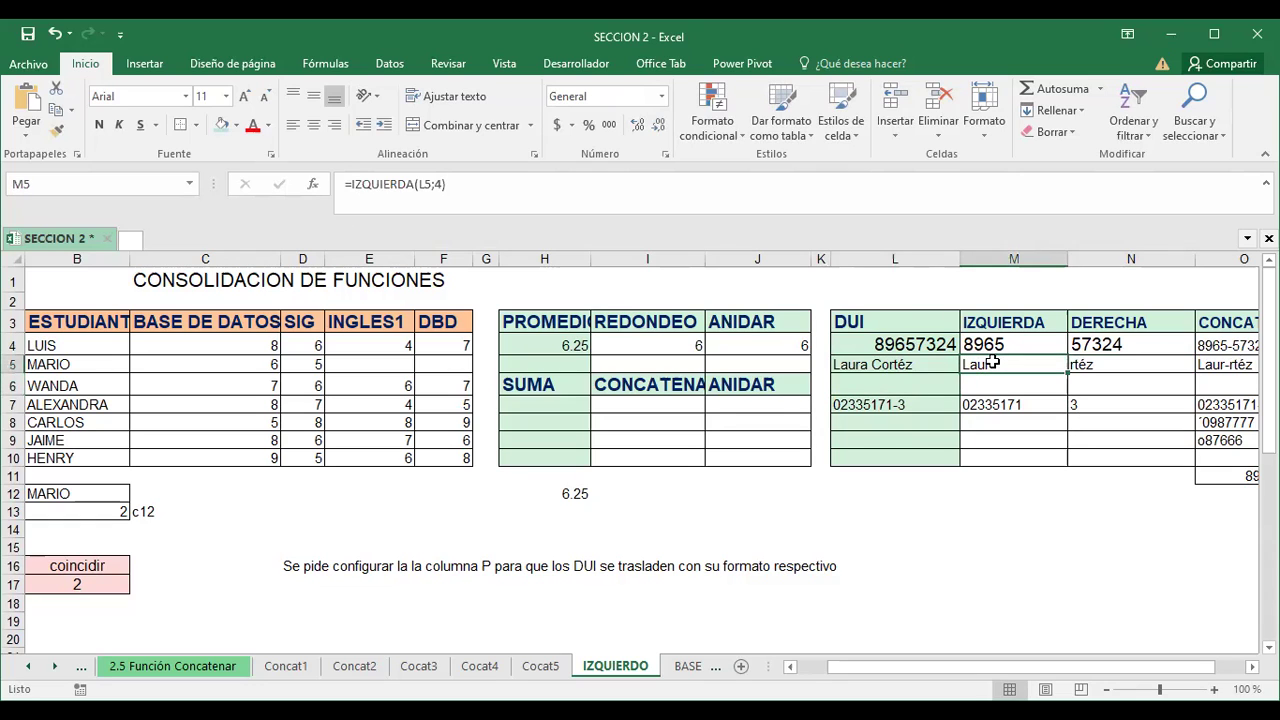
pyautogui.click(437, 184)
pyautogui.press('BackSpace')
pyautogui.write('5')
pyautogui.press('Return')
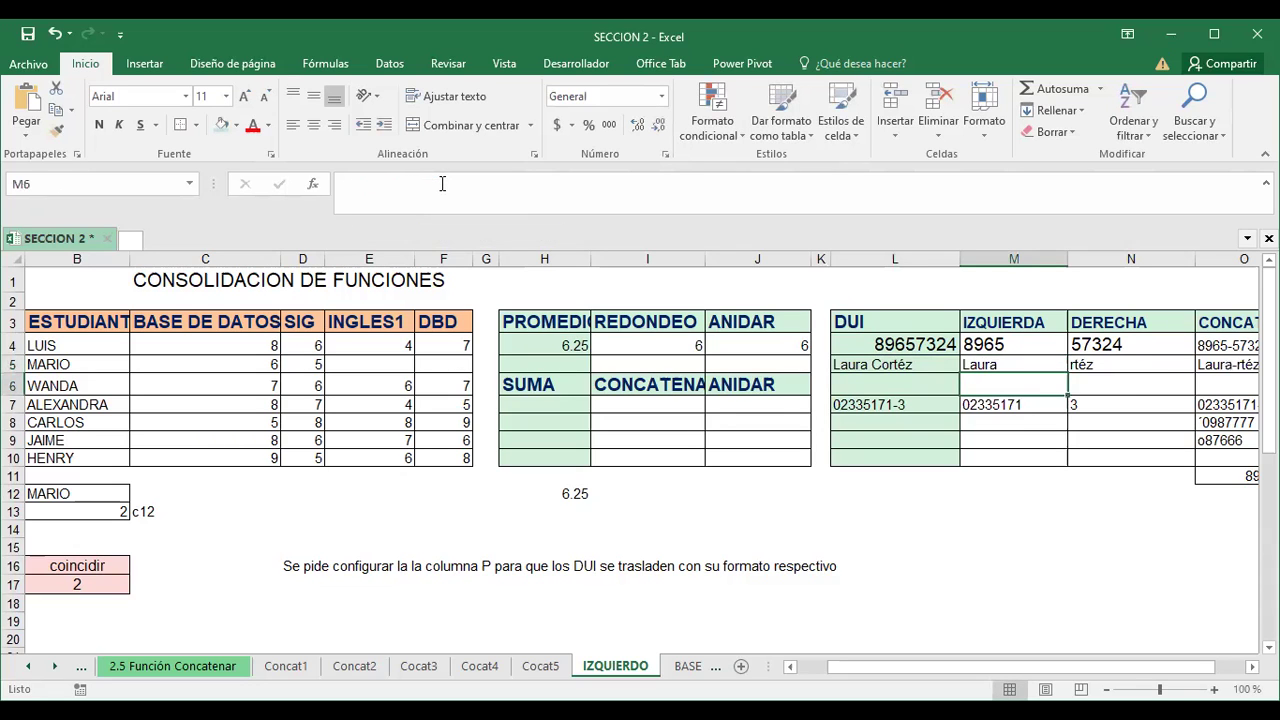
pyautogui.click(1146, 365)
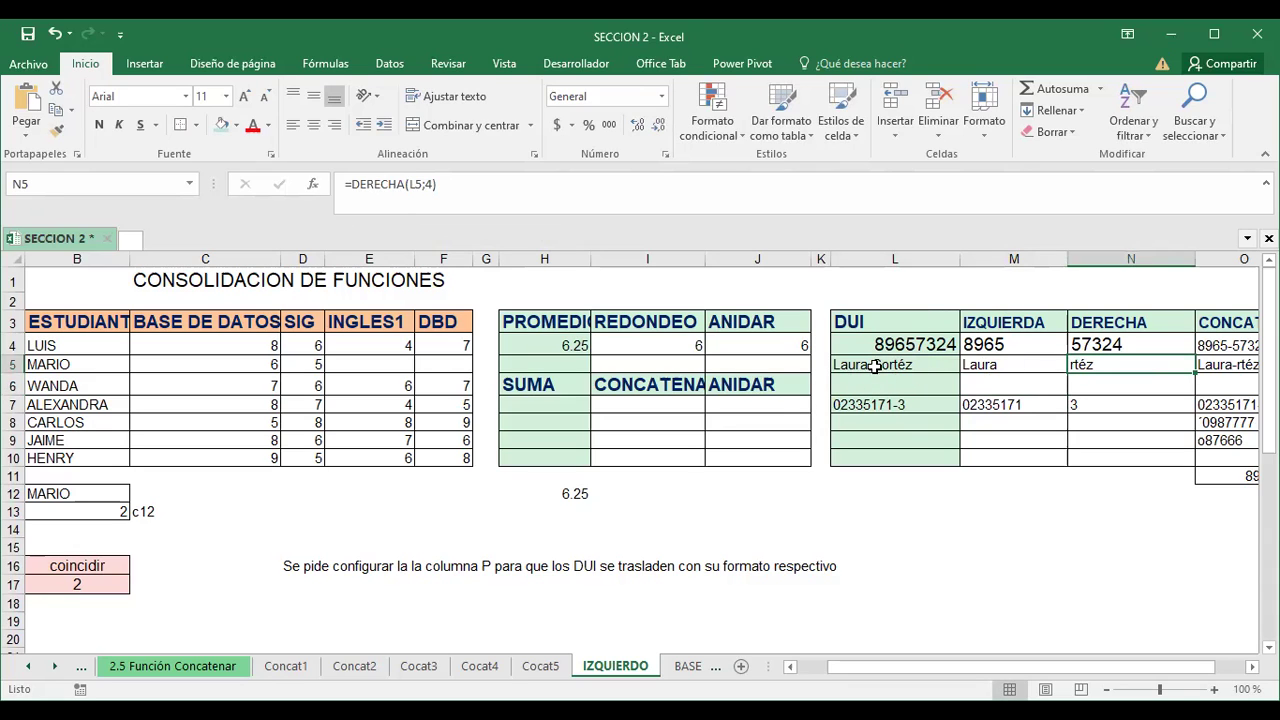
pyautogui.click(432, 184)
pyautogui.press('BackSpace')
pyautogui.write('5;5)')
pyautogui.press('Return')
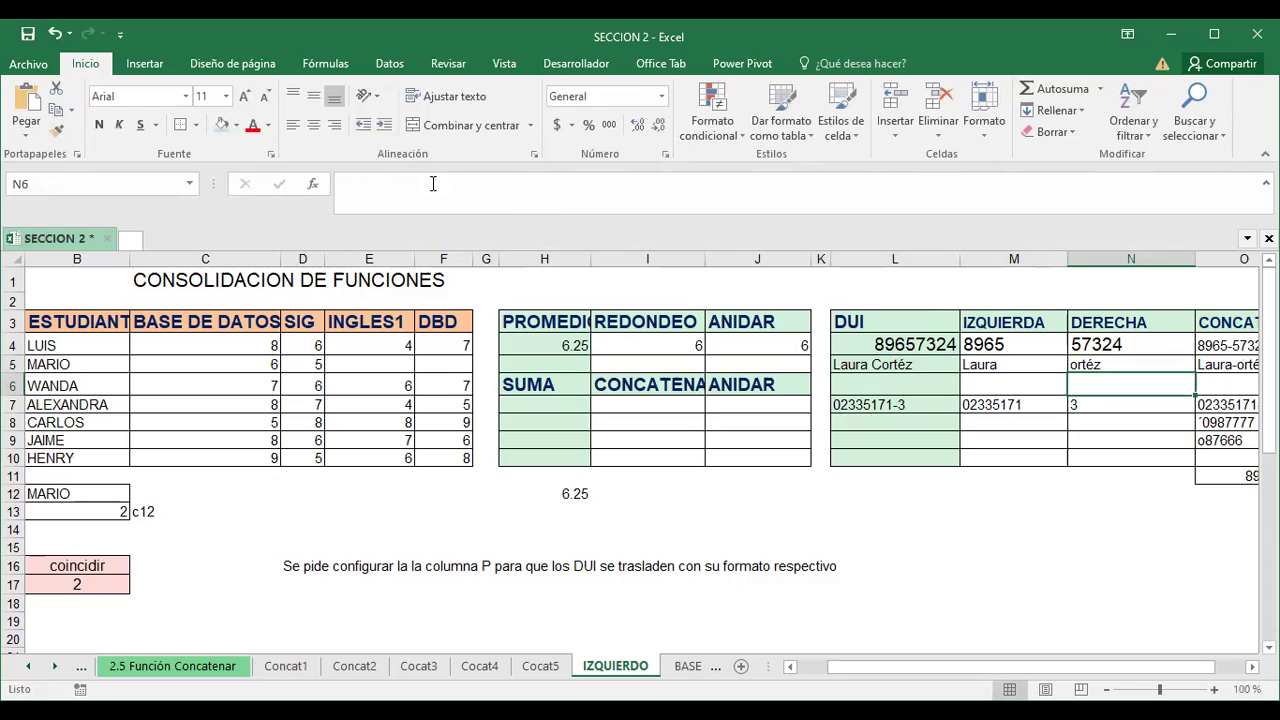
pyautogui.click(1093, 364)
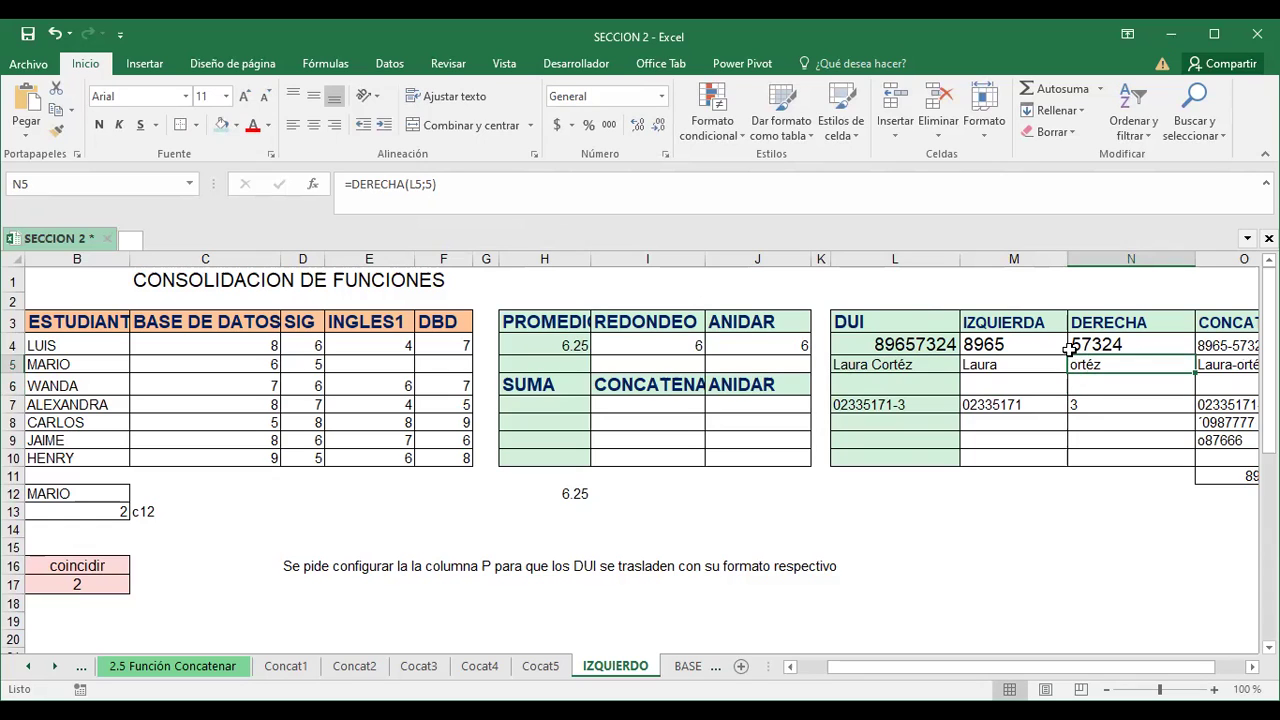
pyautogui.click(442, 202)
pyautogui.press('BackSpace')
pyautogui.press('BackSpace')
pyautogui.write('6)')
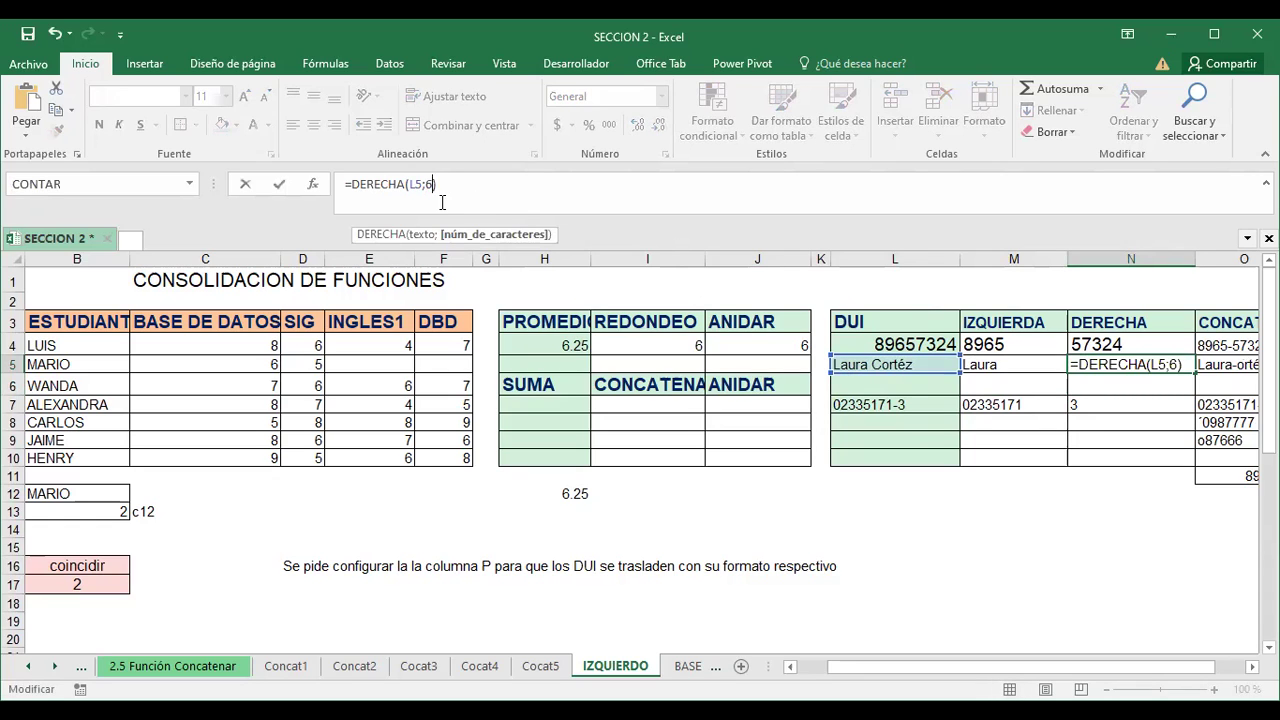
pyautogui.press('Return')
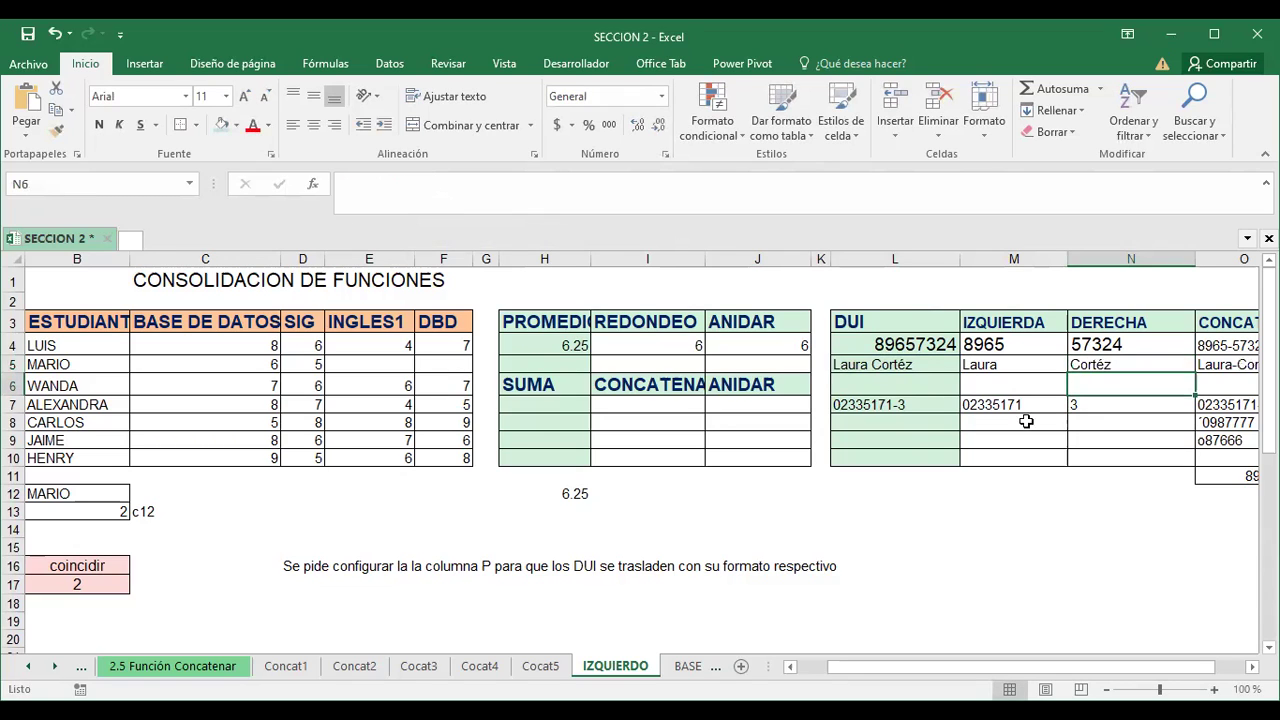
# Step: Review the IZQUIERDA and DERECHA formulas in M5 and N5
pyautogui.click(983, 370)
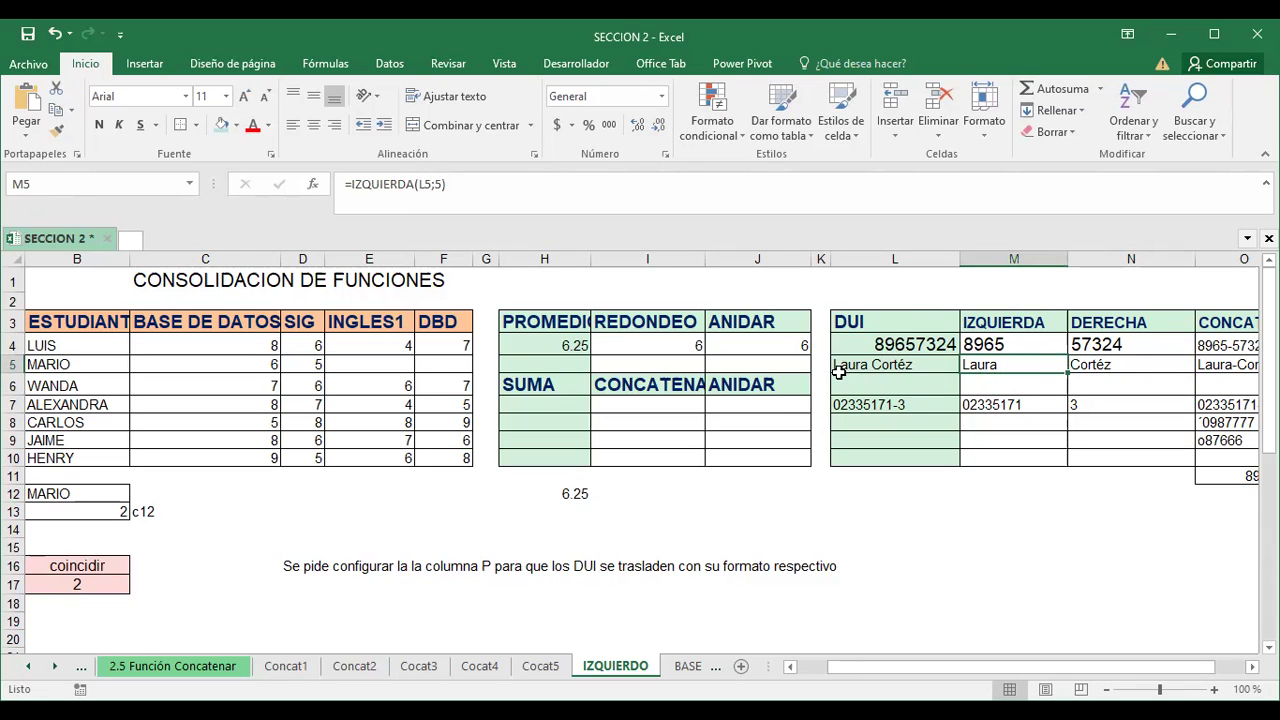
pyautogui.click(1131, 364)
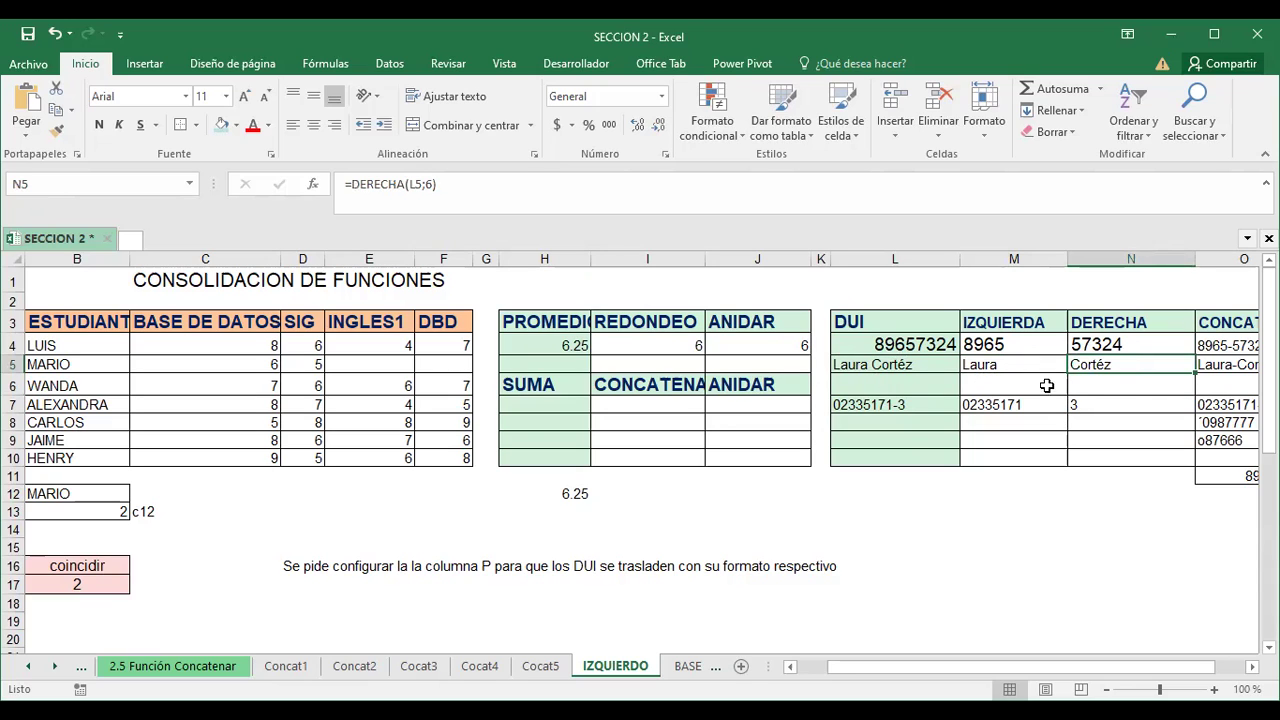
pyautogui.click(992, 368)
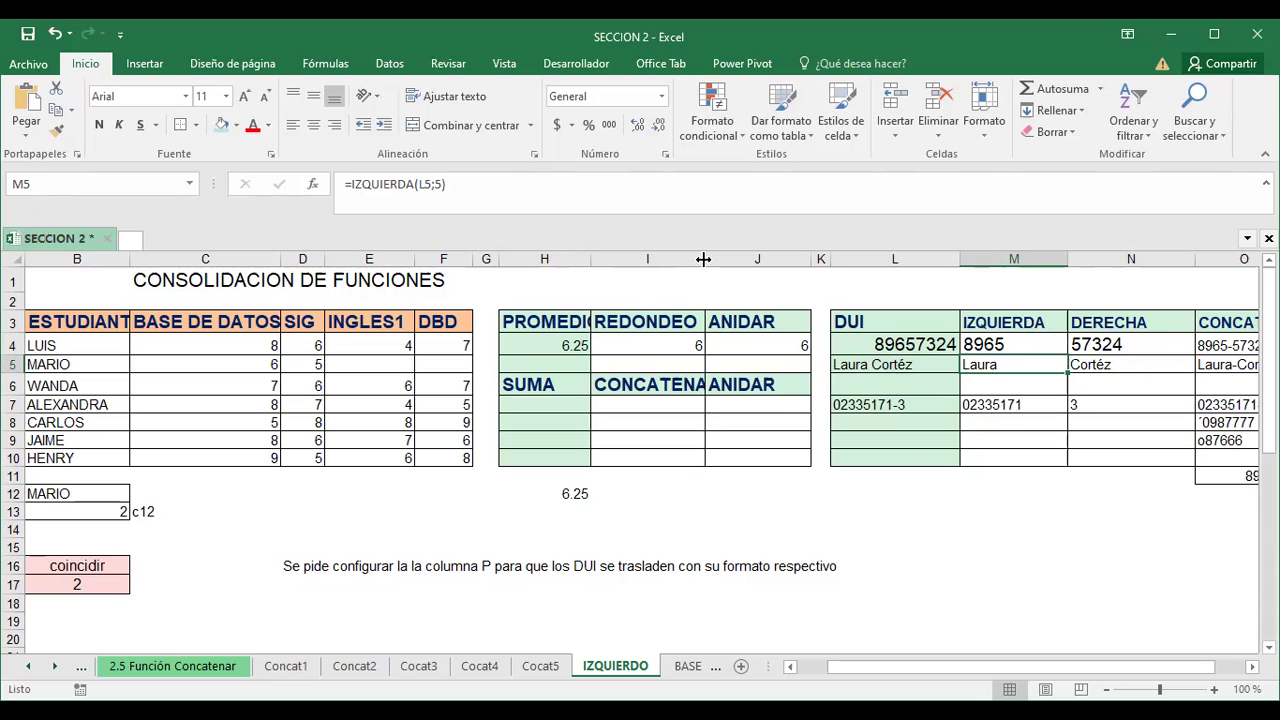
# Step: Narrow columns I, N and L and widen column O to fit the CONCATENAR heading
pyautogui.moveTo(704, 259); pyautogui.dragTo(755, 259)
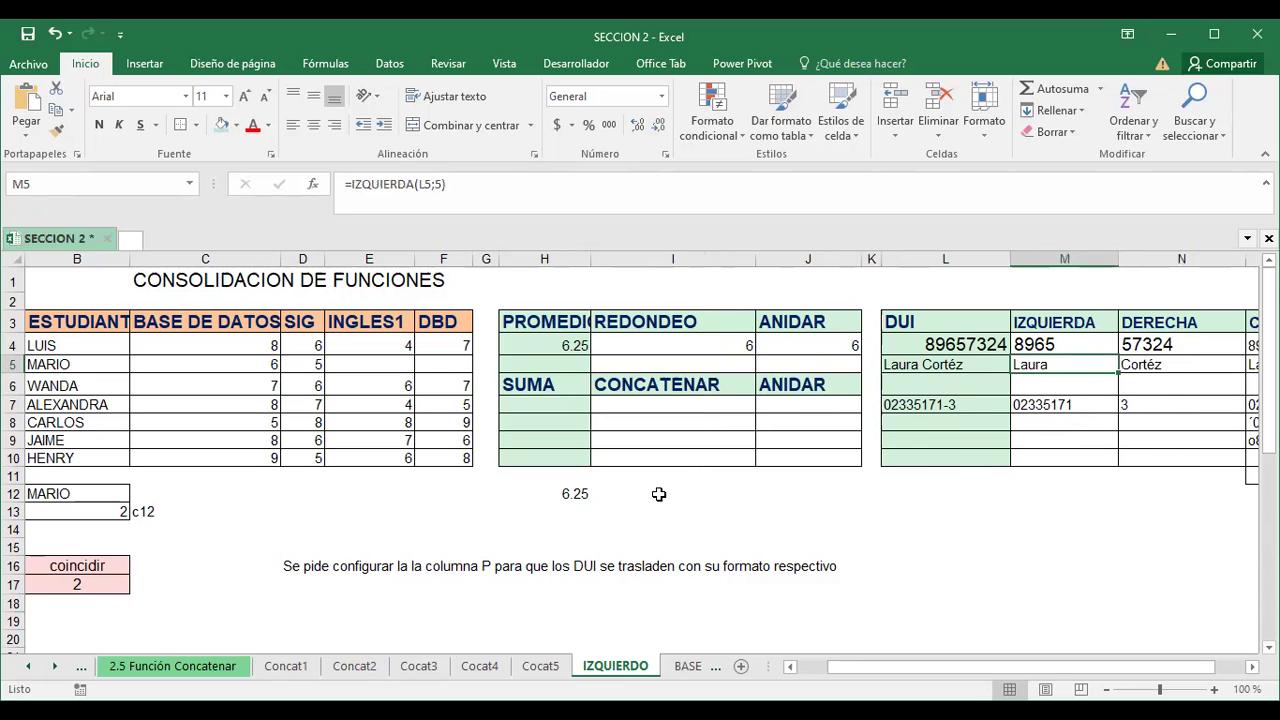
pyautogui.click(1064, 565)
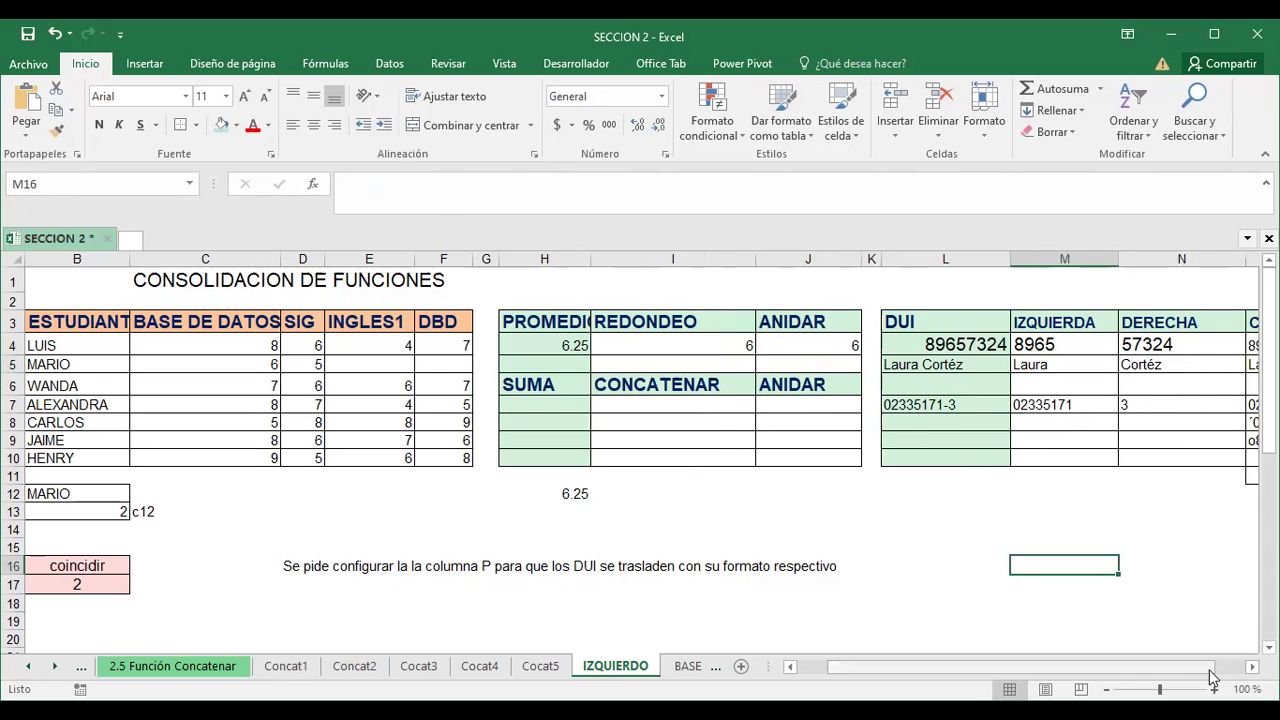
pyautogui.moveTo(1210, 668); pyautogui.dragTo(1242, 668)
pyautogui.click(1190, 342)
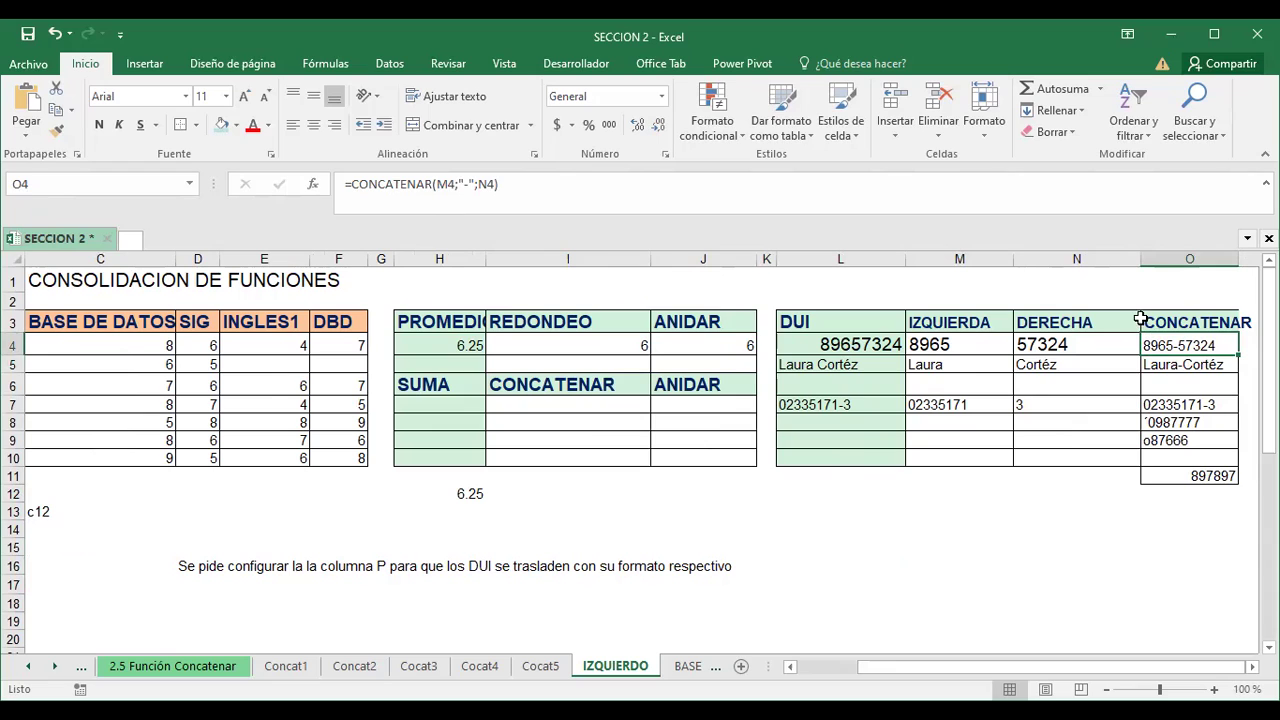
pyautogui.moveTo(1140, 262); pyautogui.dragTo(1108, 271)
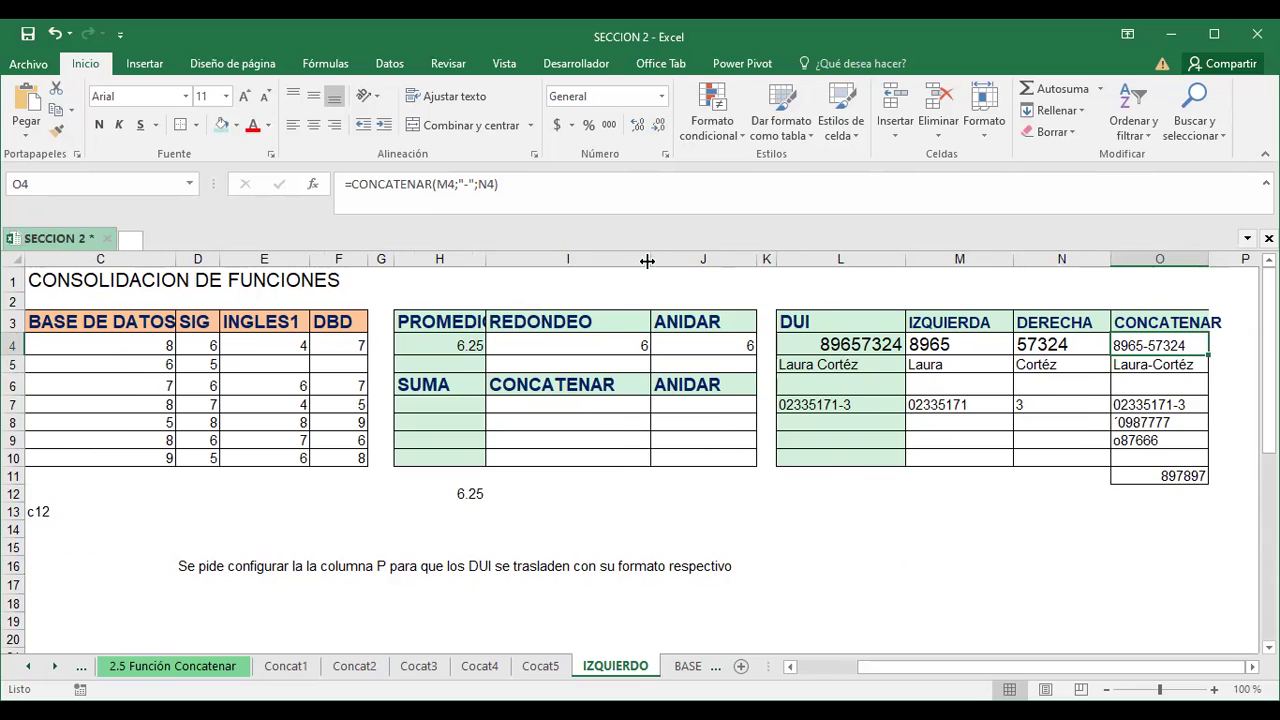
pyautogui.moveTo(647, 262); pyautogui.dragTo(618, 264)
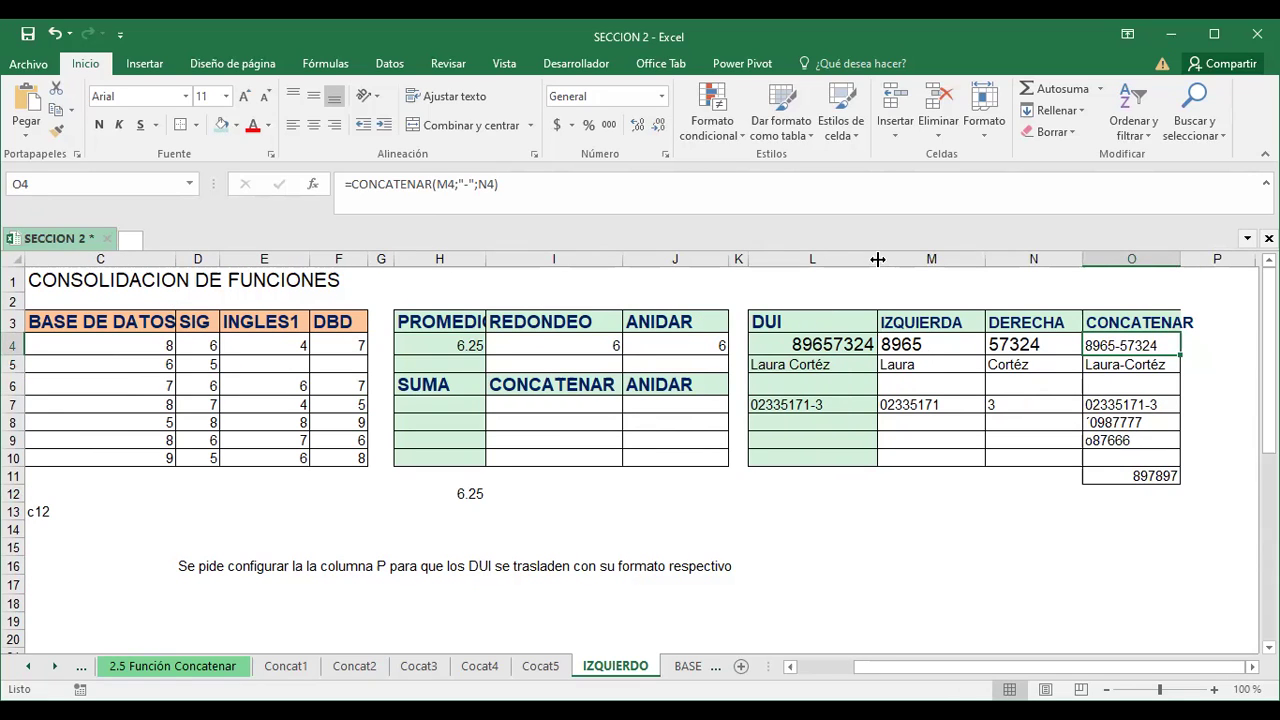
pyautogui.moveTo(877, 259); pyautogui.dragTo(851, 267)
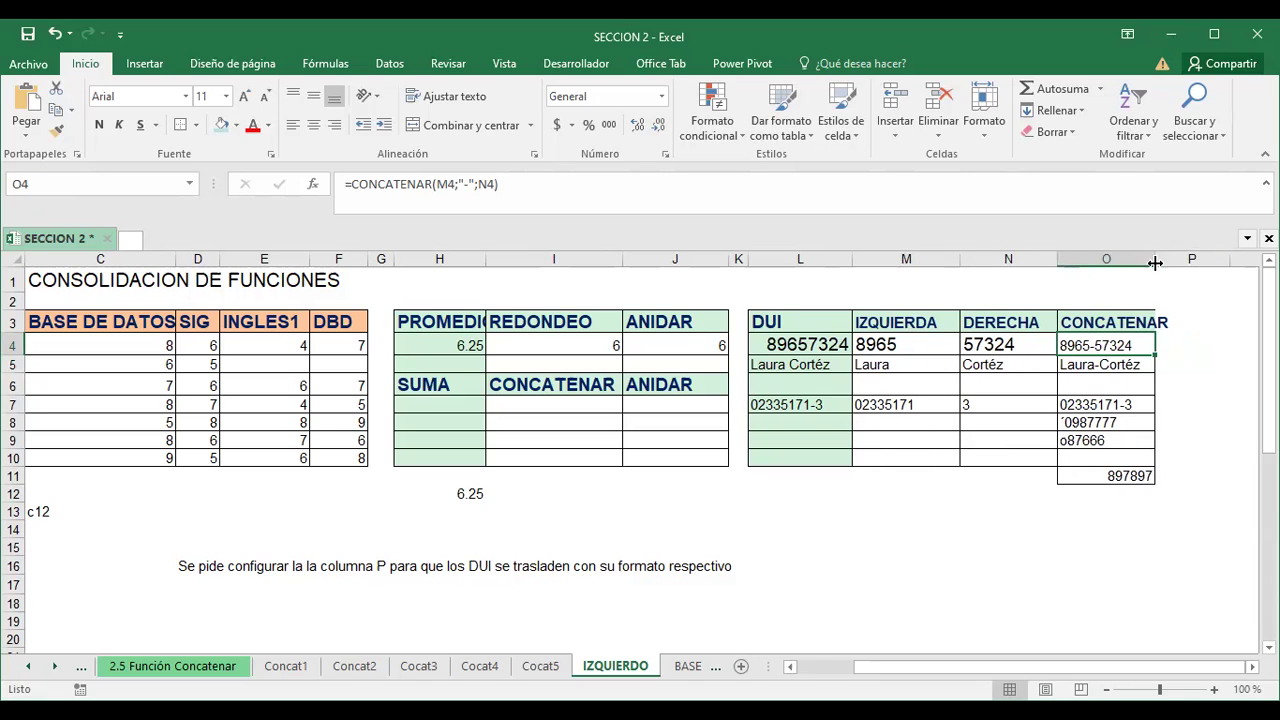
pyautogui.moveTo(1155, 262); pyautogui.dragTo(1191, 264)
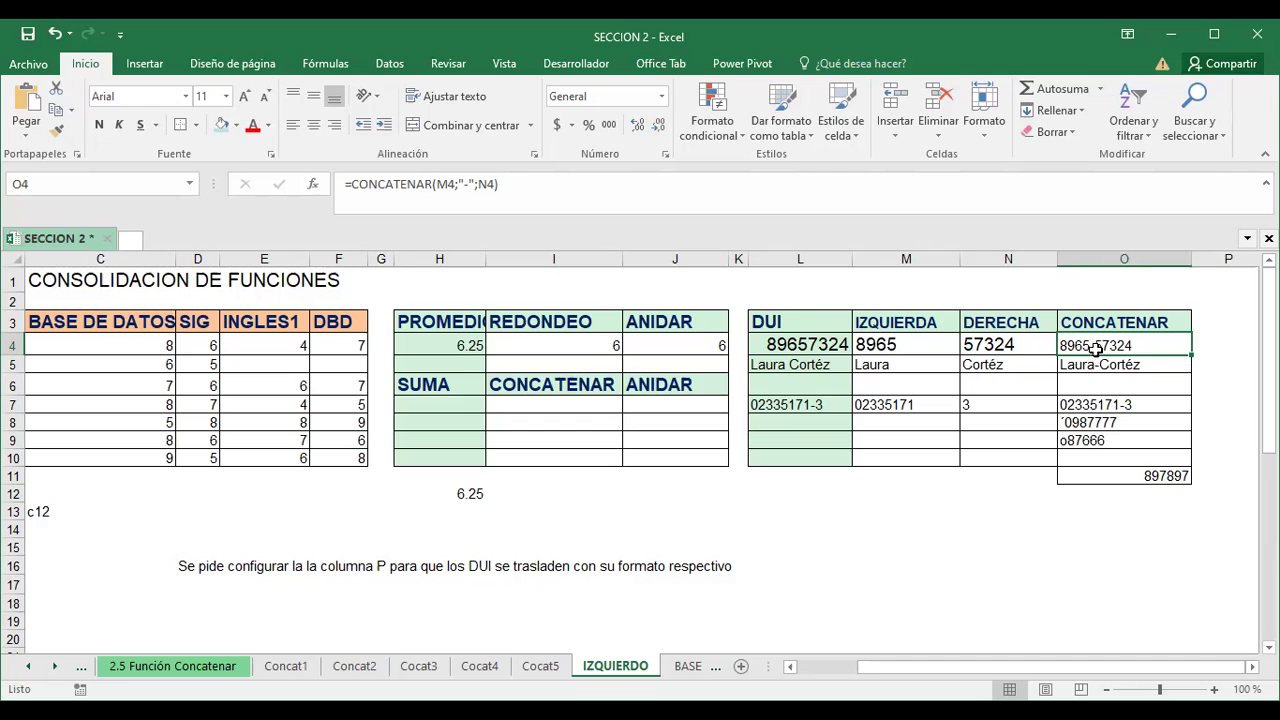
pyautogui.click(1105, 365)
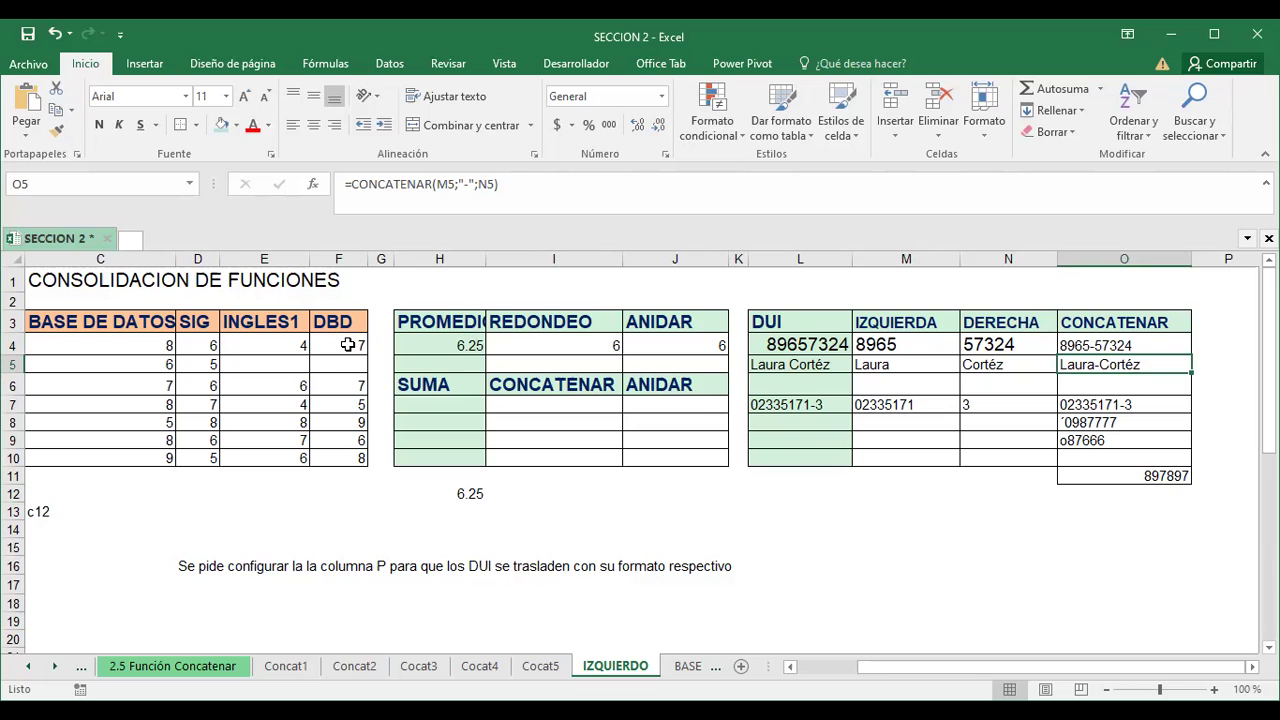
# Step: Extend the O5 CONCATENAR formula with a " " gap and the DBD grade in F4
pyautogui.doubleClick(1098, 362)
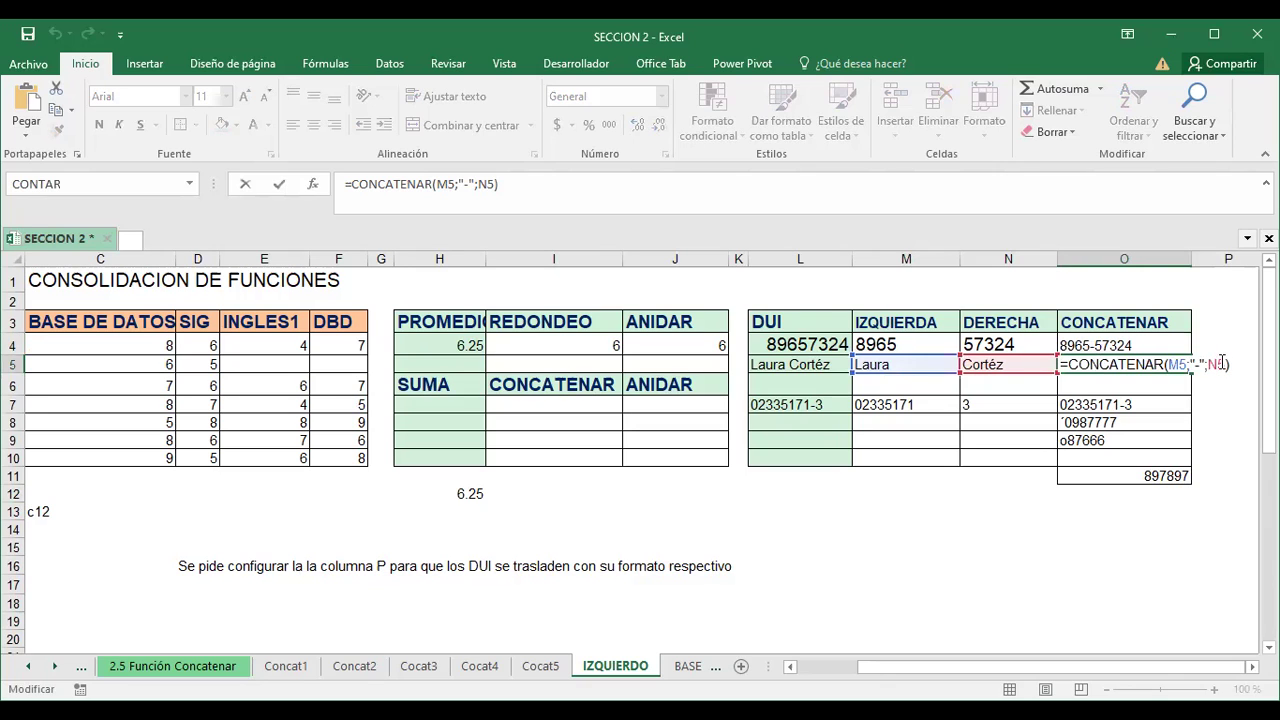
pyautogui.press('Left')
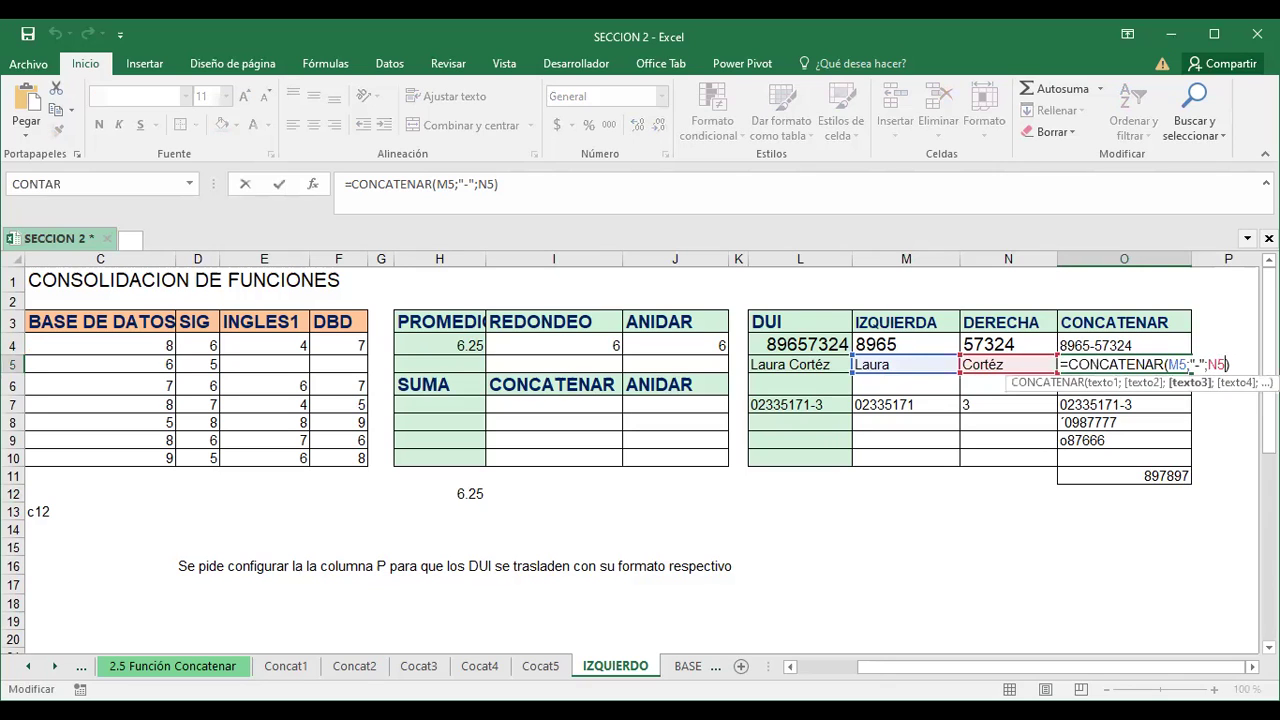
pyautogui.write(';')
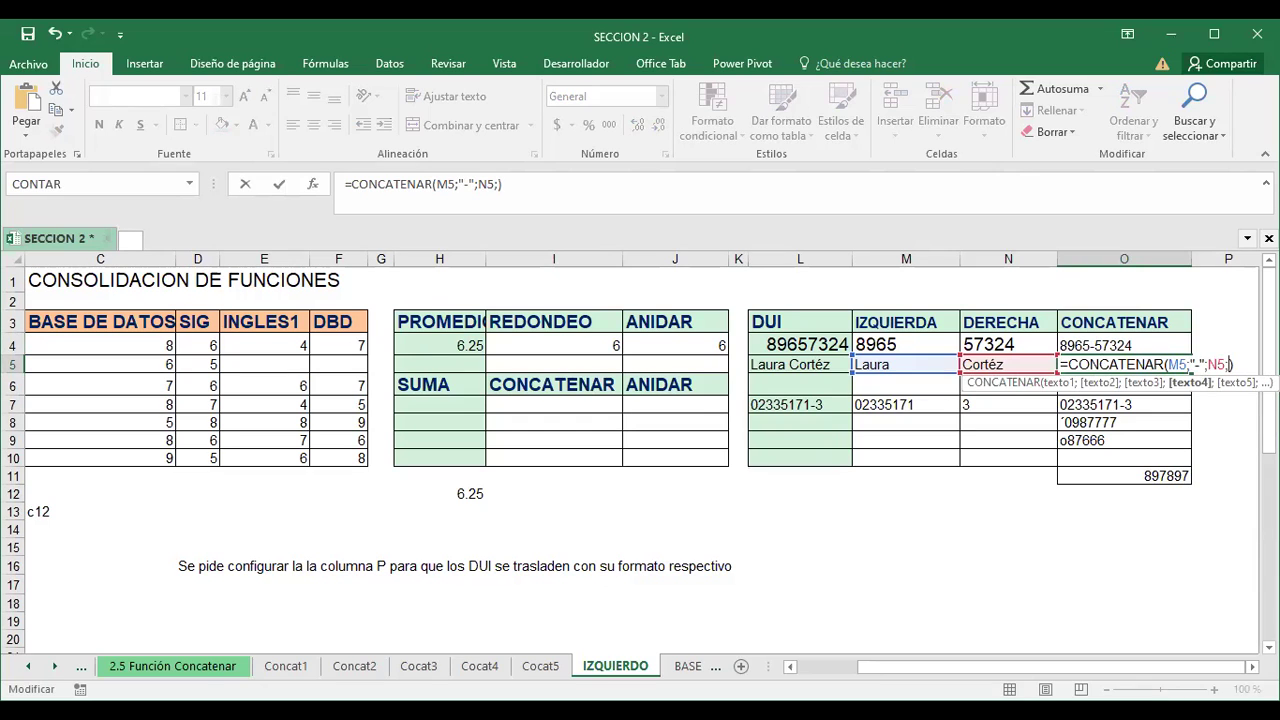
pyautogui.write('"')
pyautogui.write('   ";')
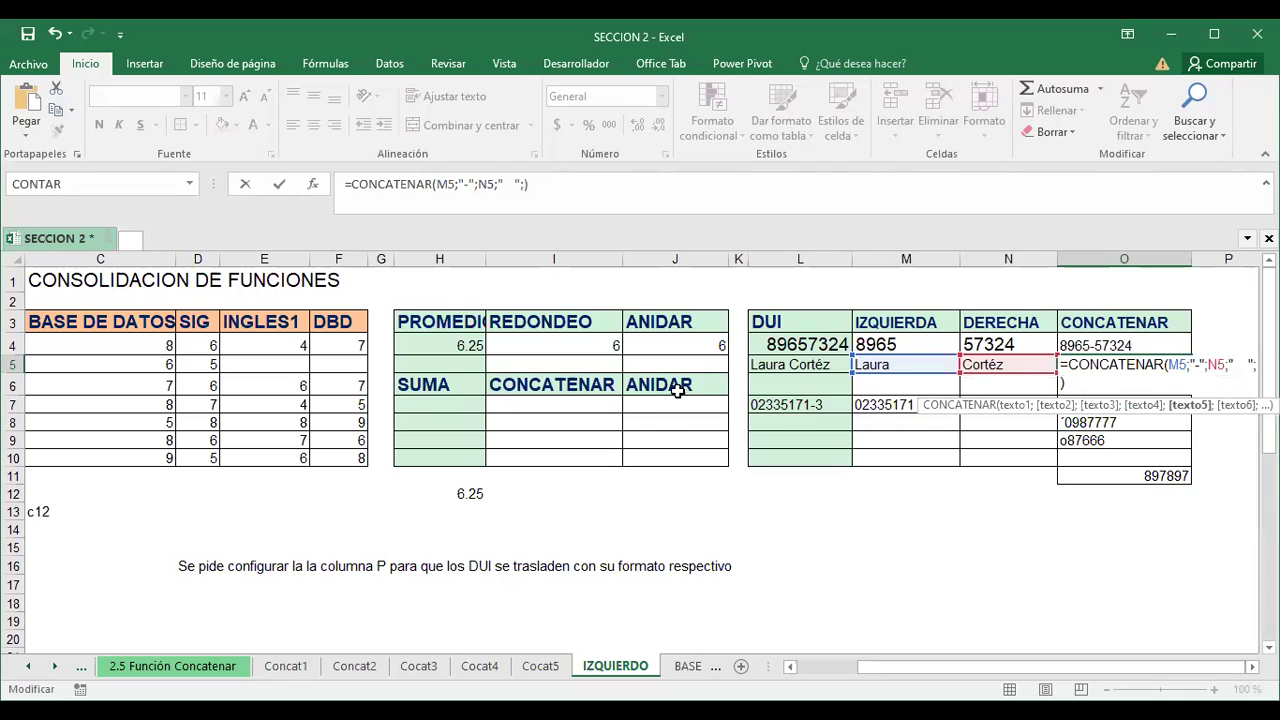
pyautogui.click(345, 344)
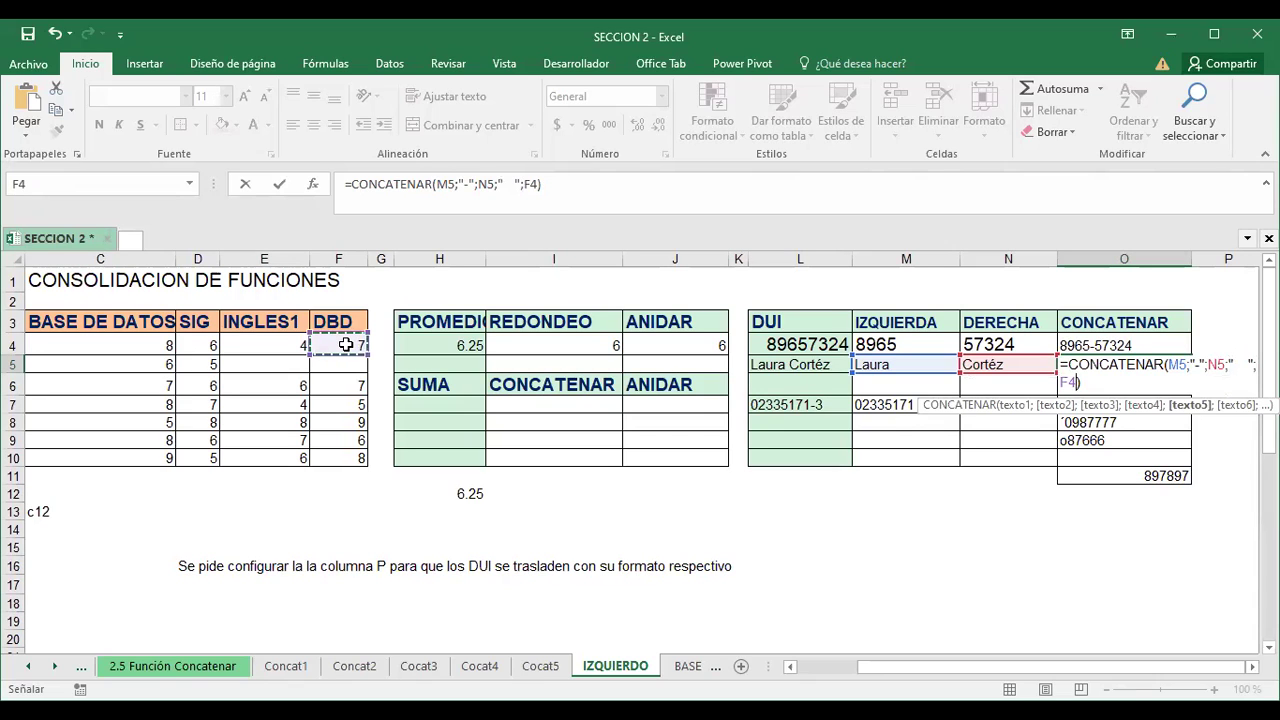
pyautogui.press('Return')
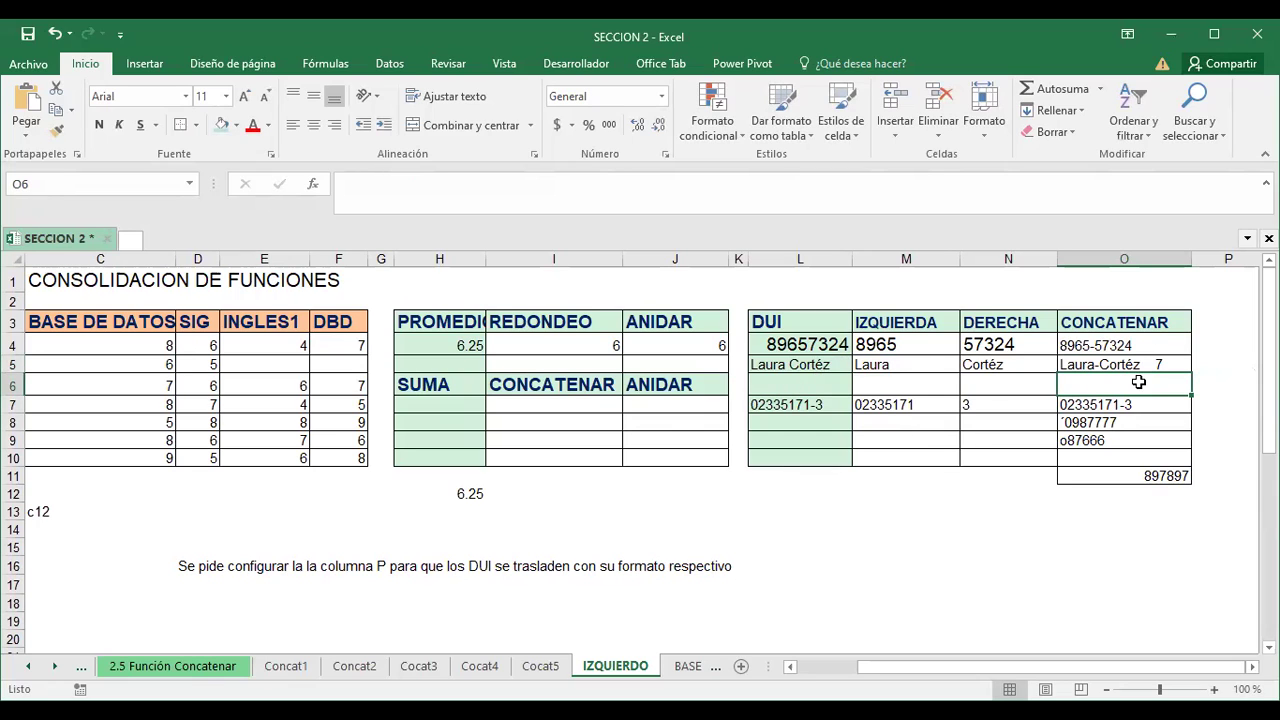
# Step: Enter MARIO's grades: 4 in E5 (INGLES1) and 5 in F5 (DBD)
pyautogui.click(282, 365)
pyautogui.write('4')
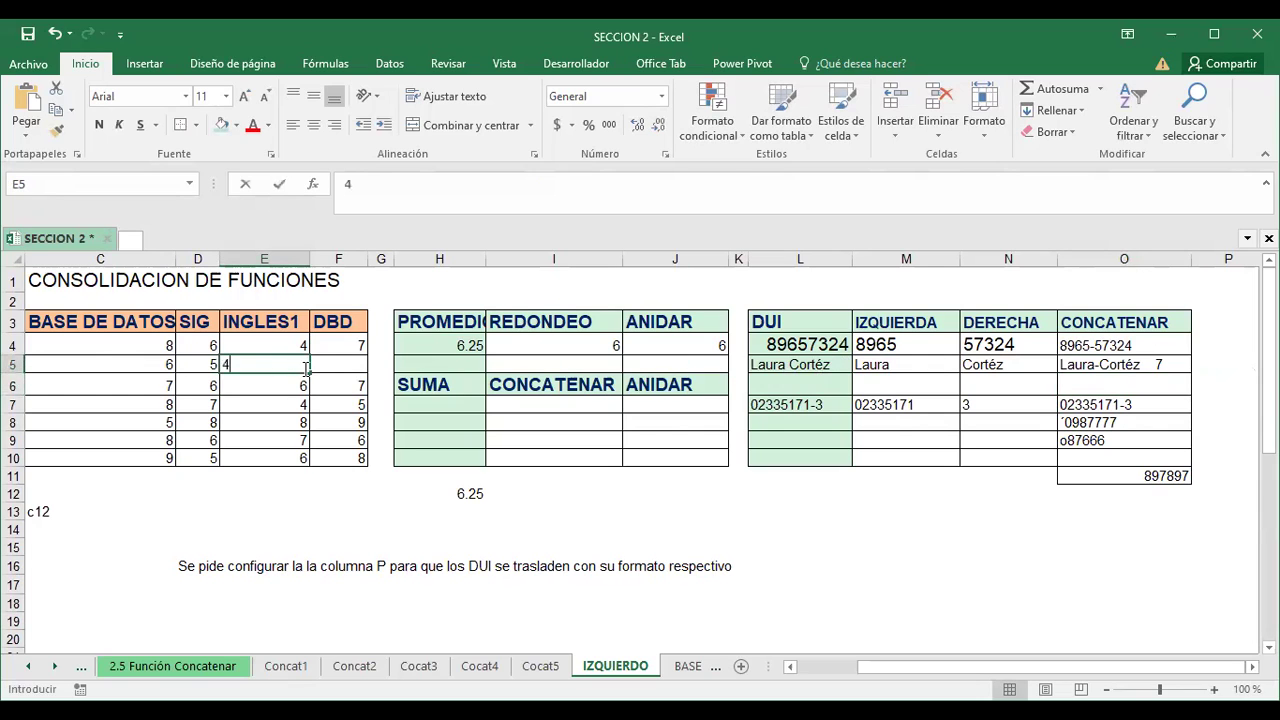
pyautogui.click(354, 347)
pyautogui.click(359, 362)
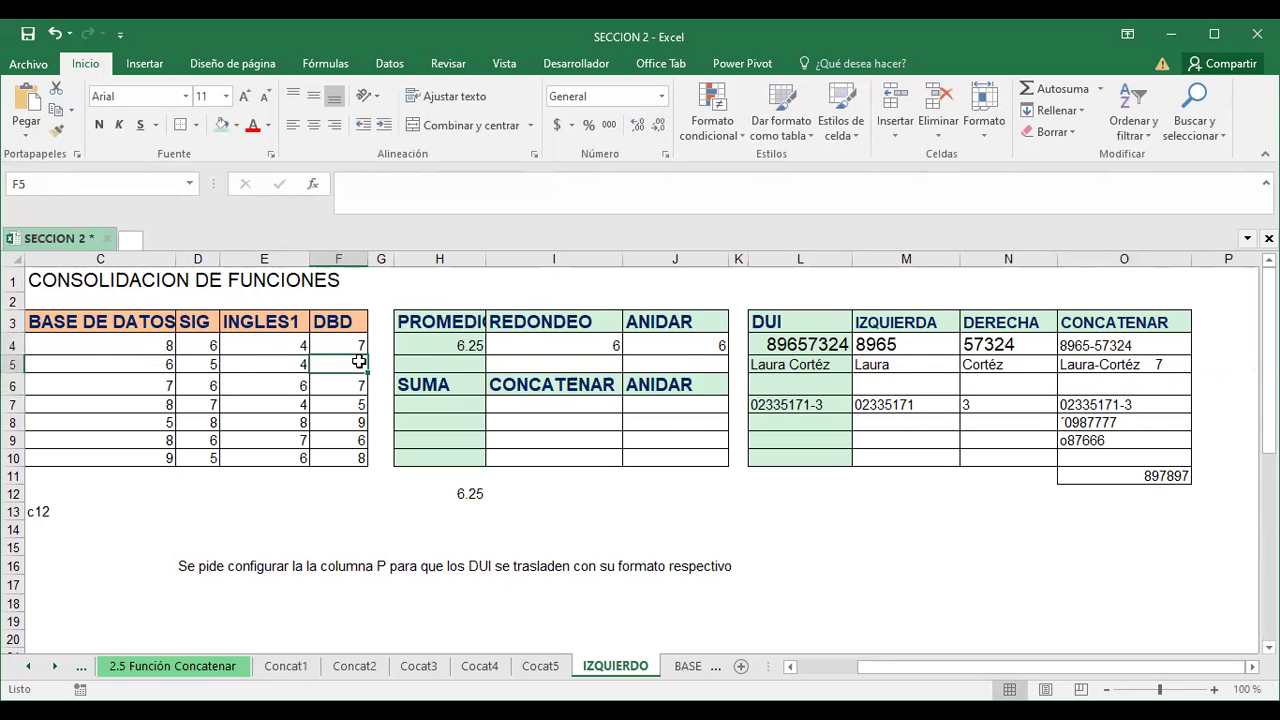
pyautogui.write('5')
pyautogui.press('Return')
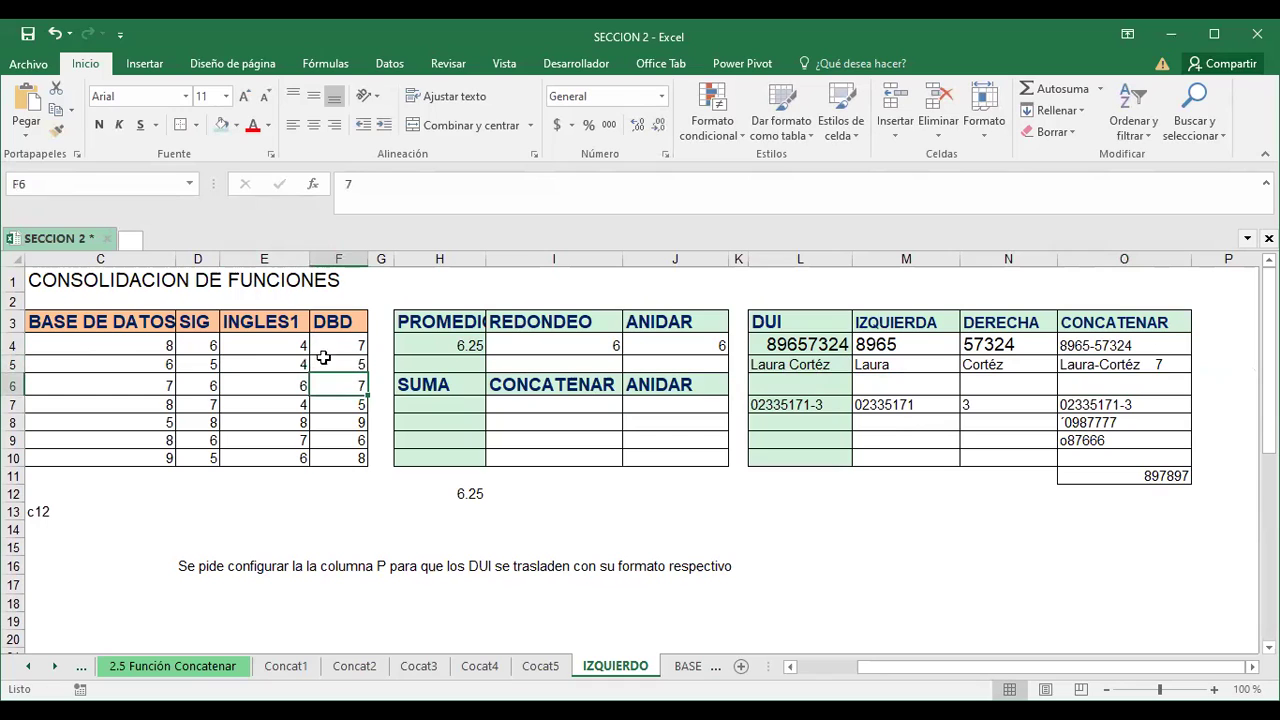
# Step: Copy the O5 join formula down to O6 and enter Ricardo in M6
pyautogui.click(1092, 366)
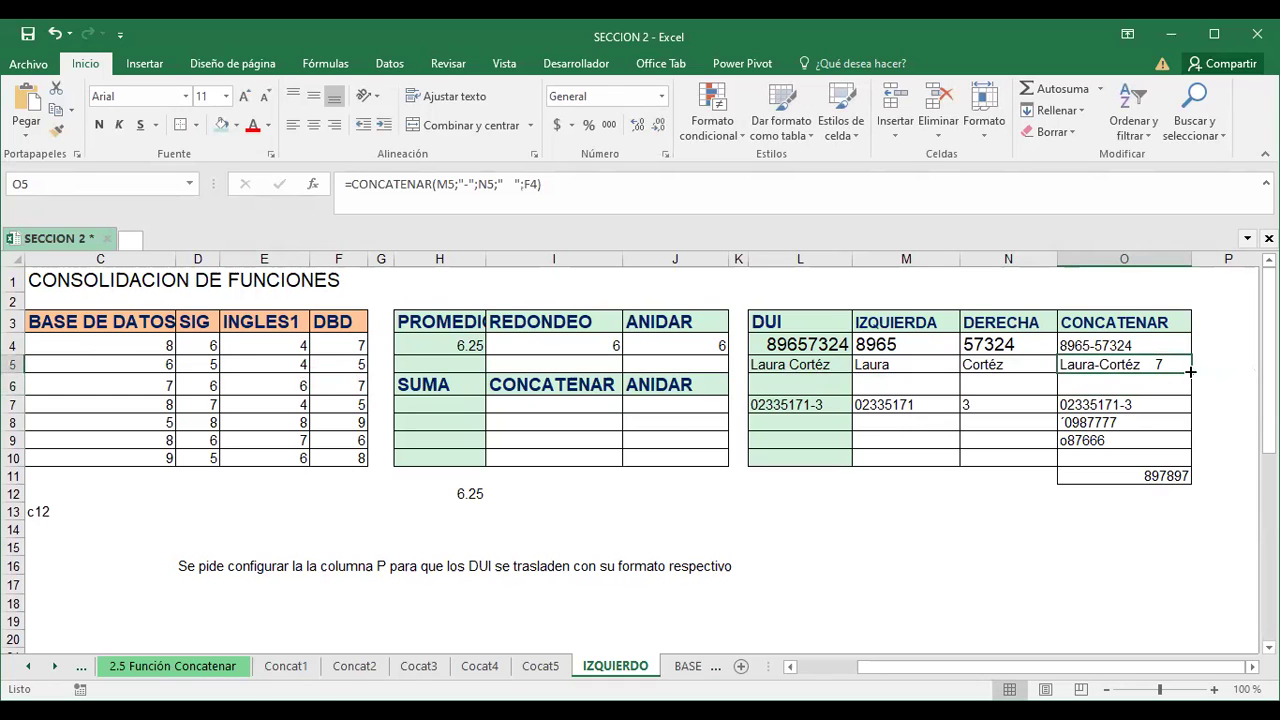
pyautogui.moveTo(1190, 390); pyautogui.dragTo(1189, 389)
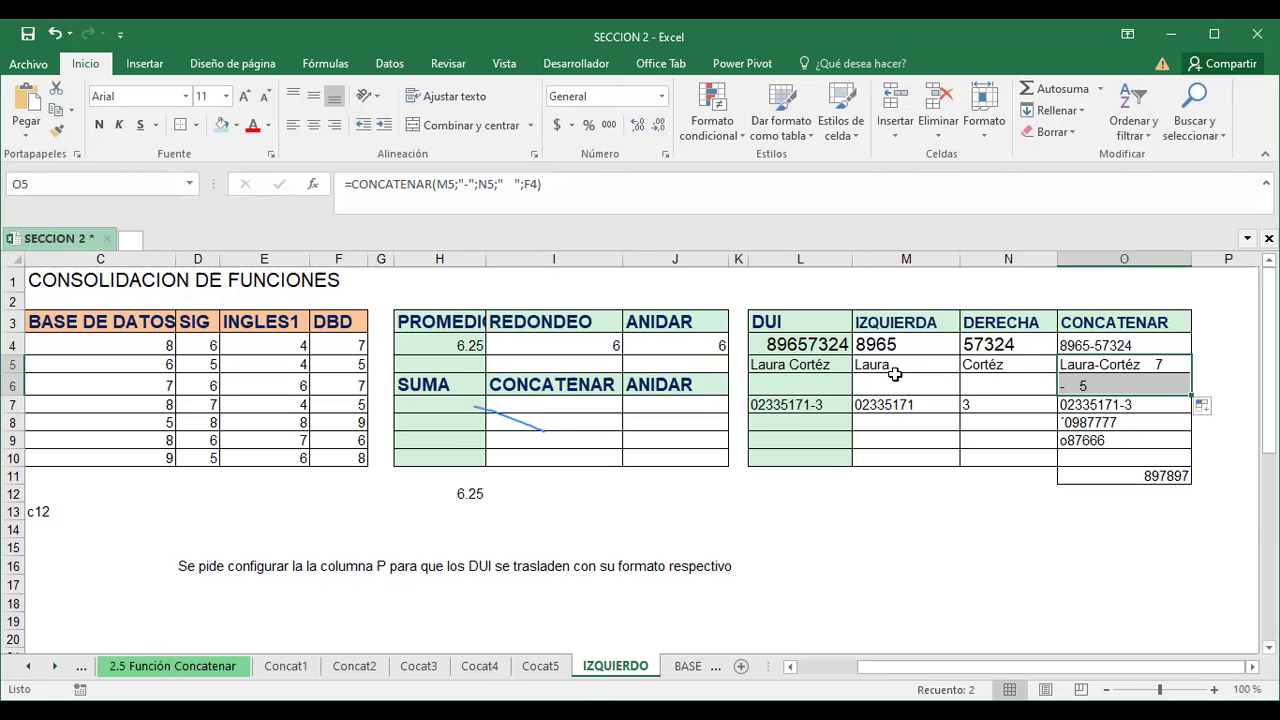
pyautogui.click(872, 384)
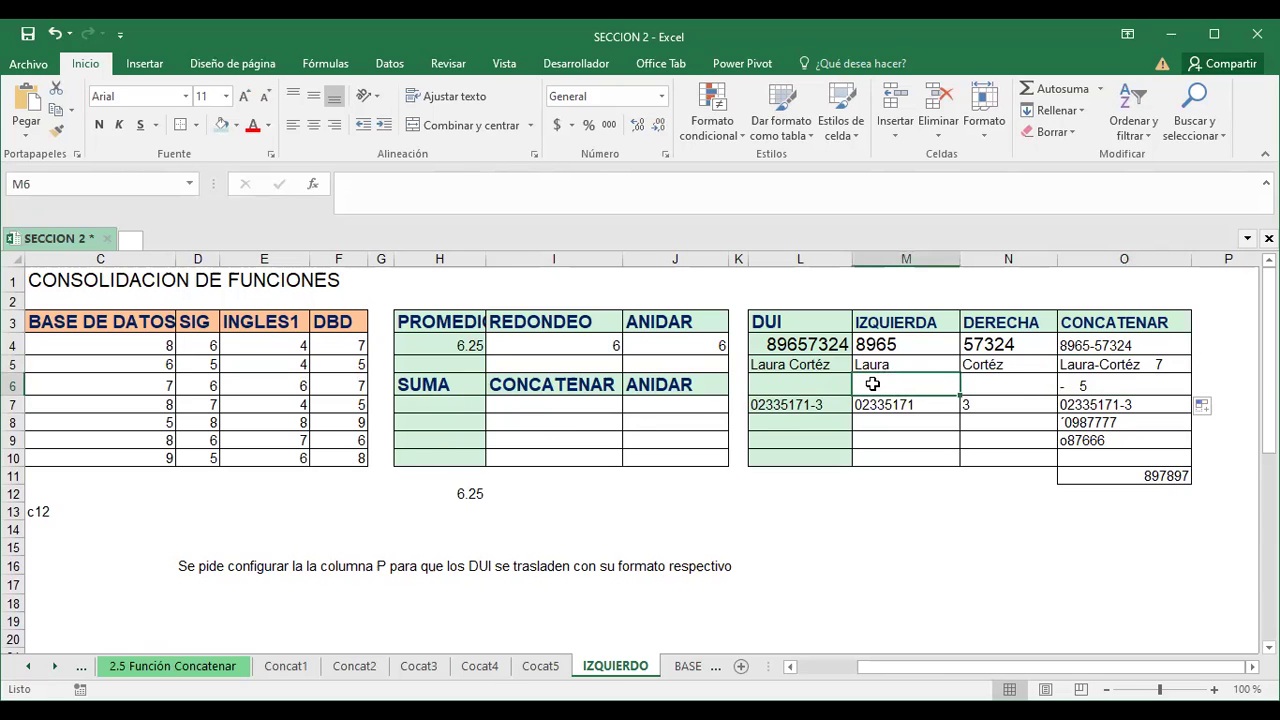
pyautogui.write('R')
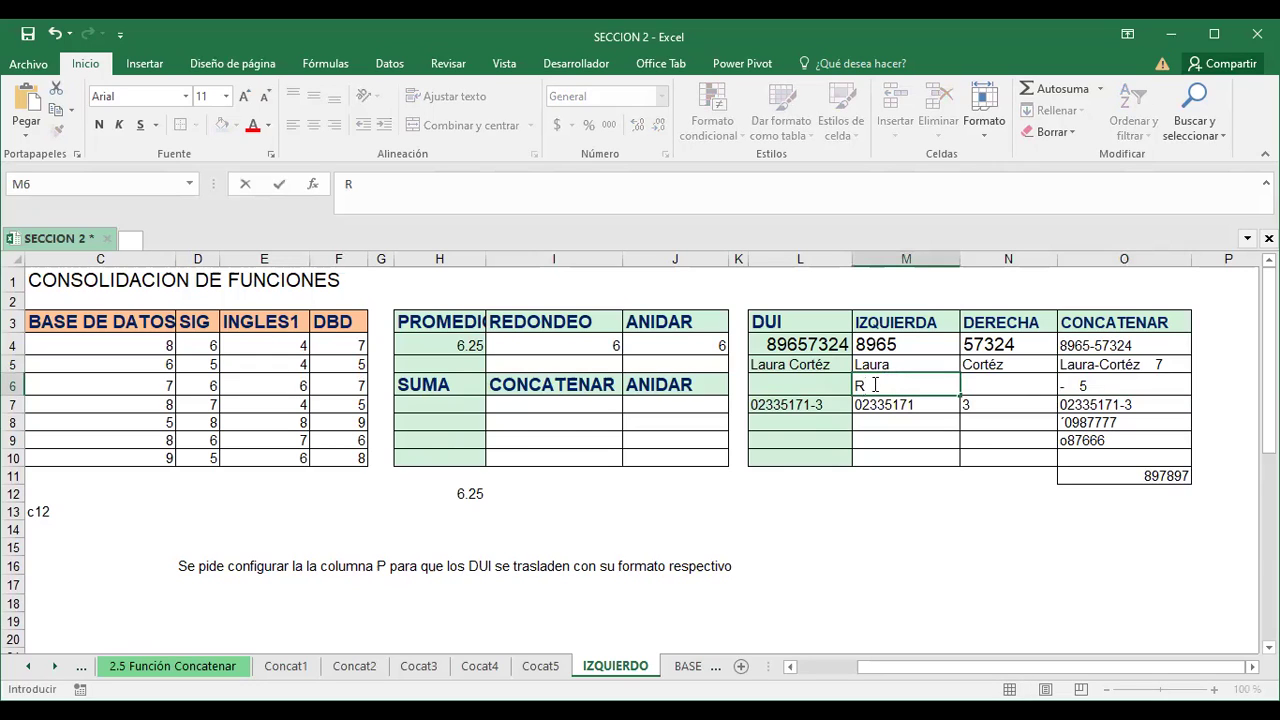
pyautogui.write('icardo')
pyautogui.click(994, 387)
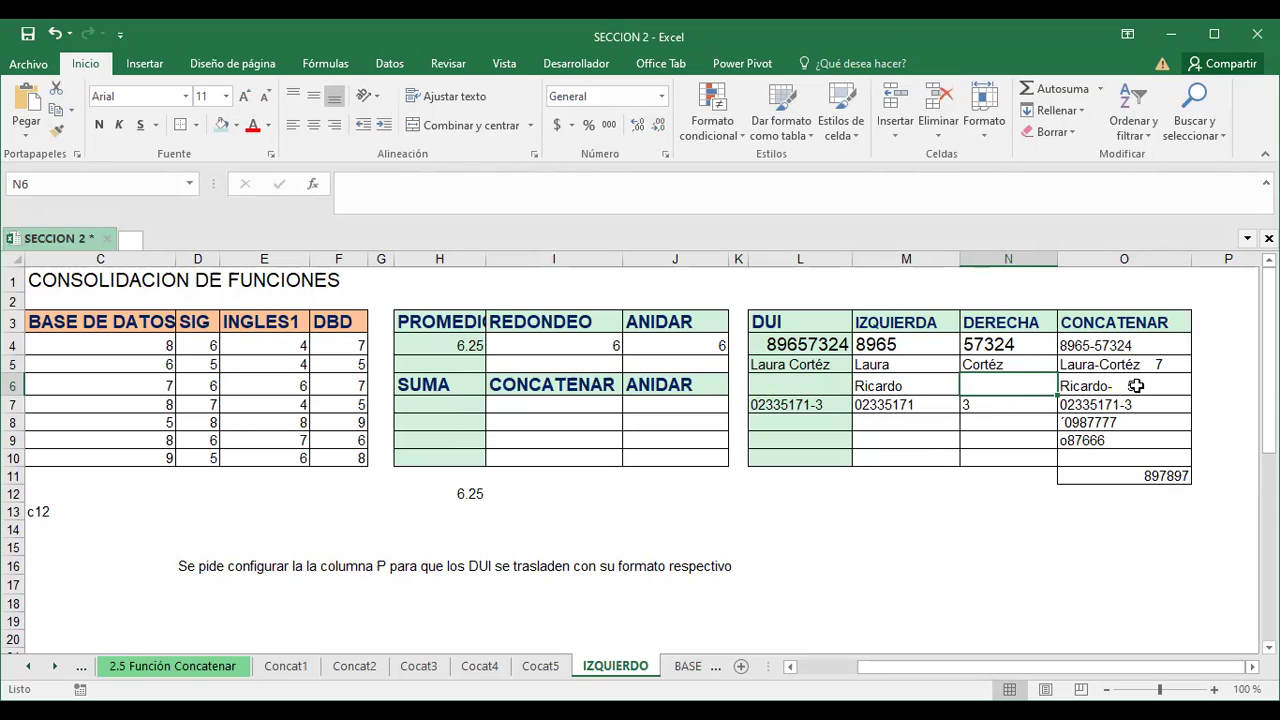
# Step: Change F5 to 10 and check the resulting CONCATENAR formula in O6
pyautogui.click(362, 365)
pyautogui.write('10')
pyautogui.press('Return')
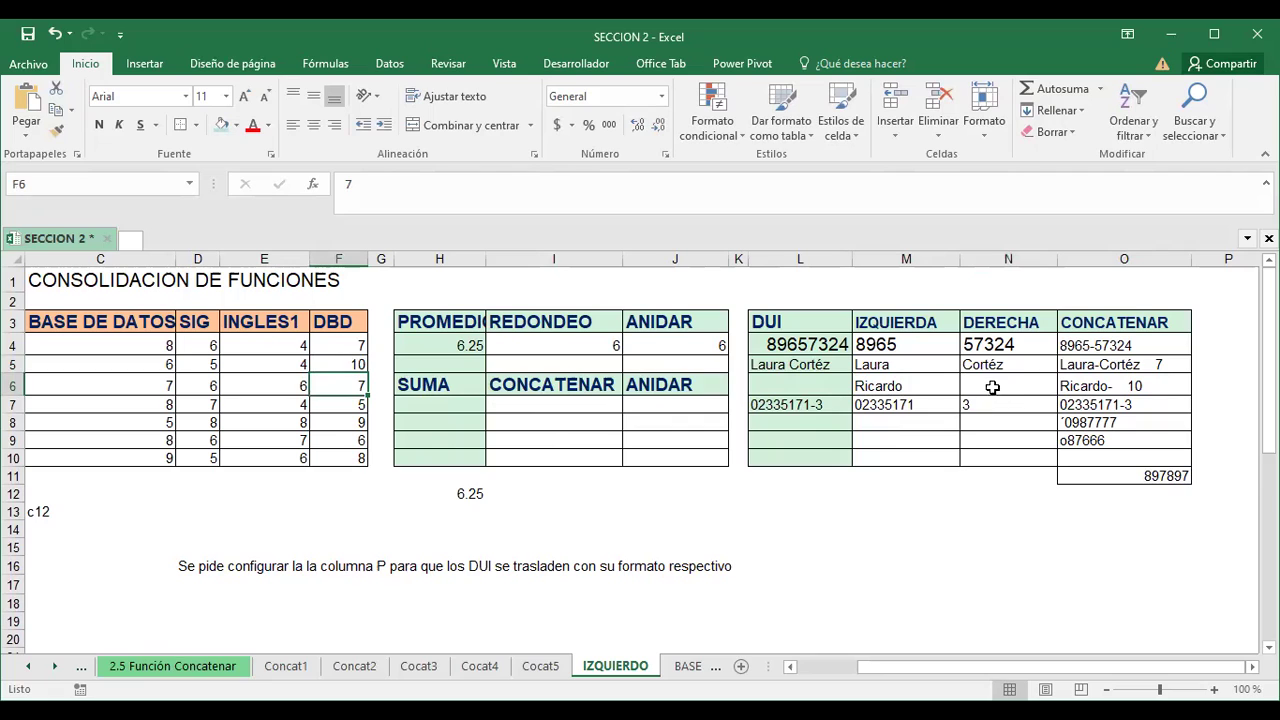
pyautogui.click(992, 387)
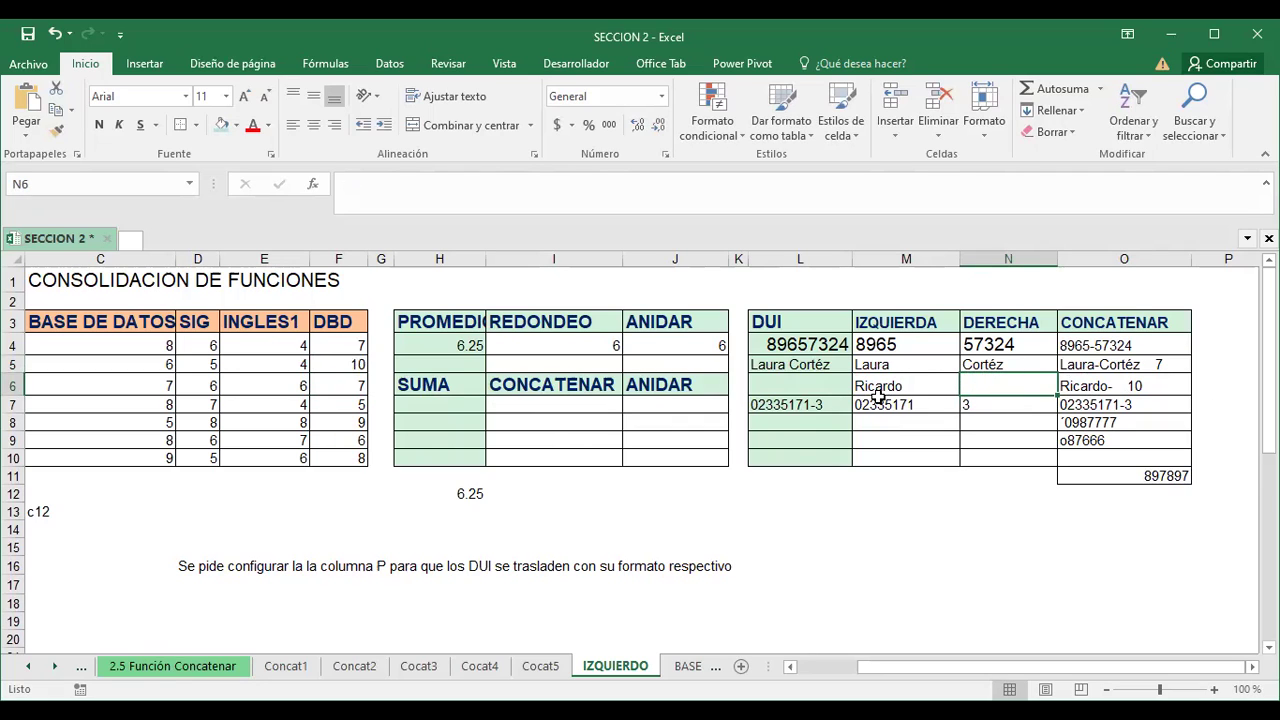
pyautogui.click(893, 386)
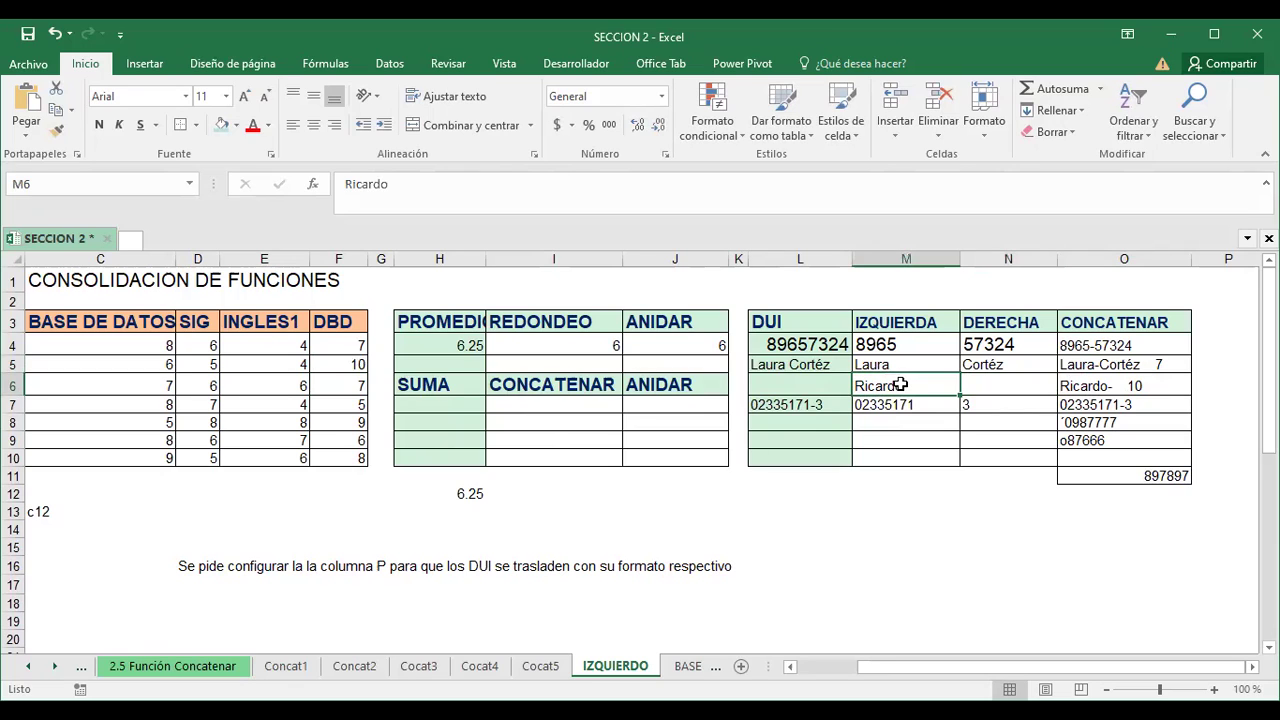
pyautogui.click(981, 383)
pyautogui.press('Left')
pyautogui.click(1098, 385)
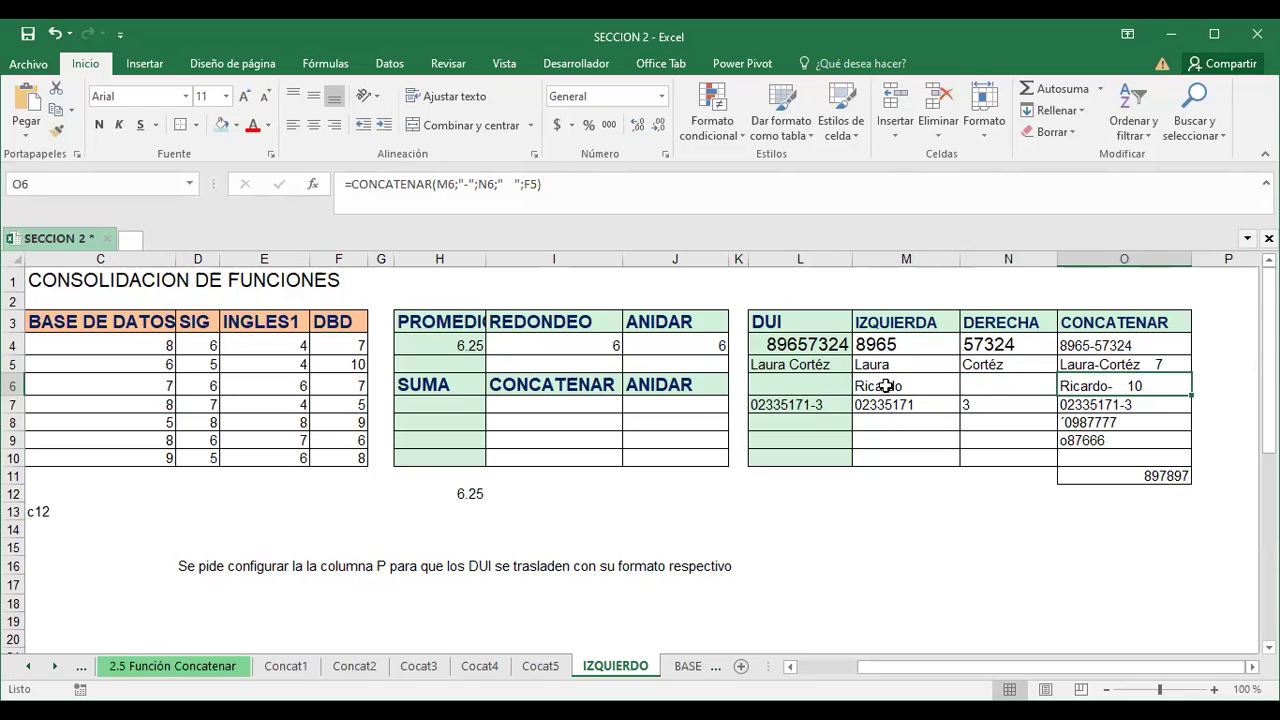
# Step: Enter Ricardo in L6 and fill the M5 IZQUIERDA and N5 DERECHA formulas down to row 6
pyautogui.click(806, 385)
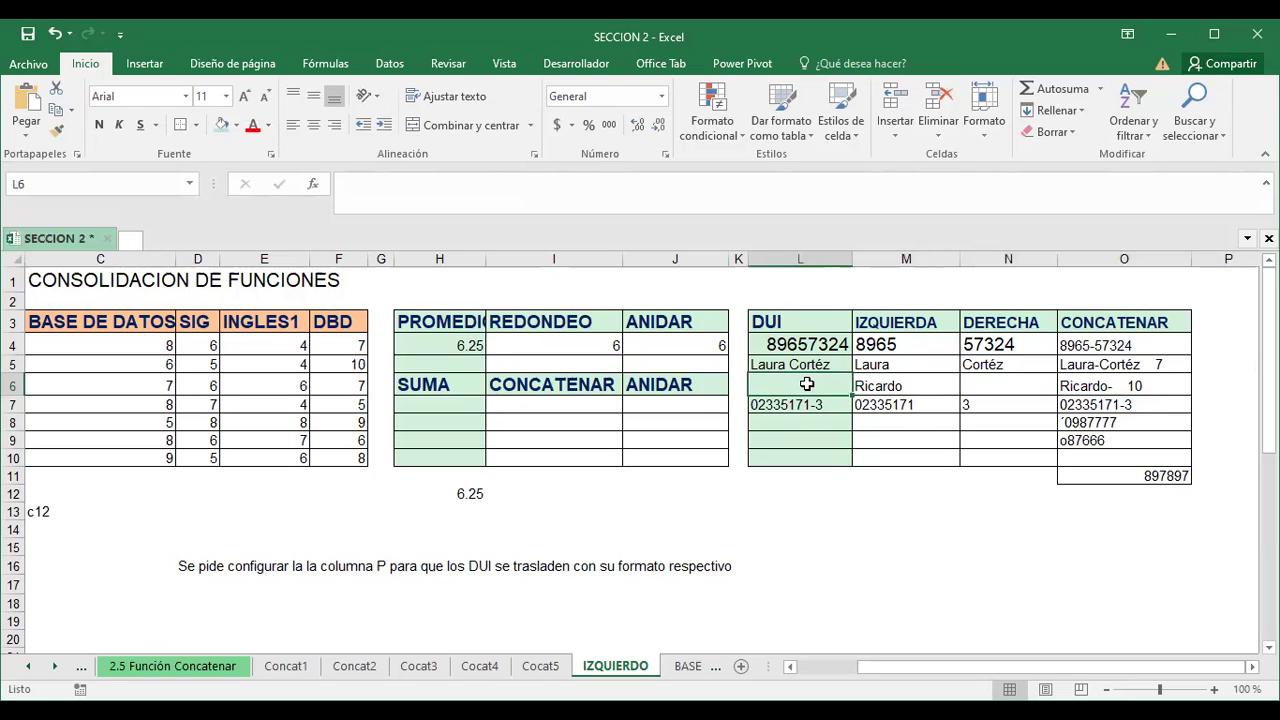
pyautogui.write('Ricardo')
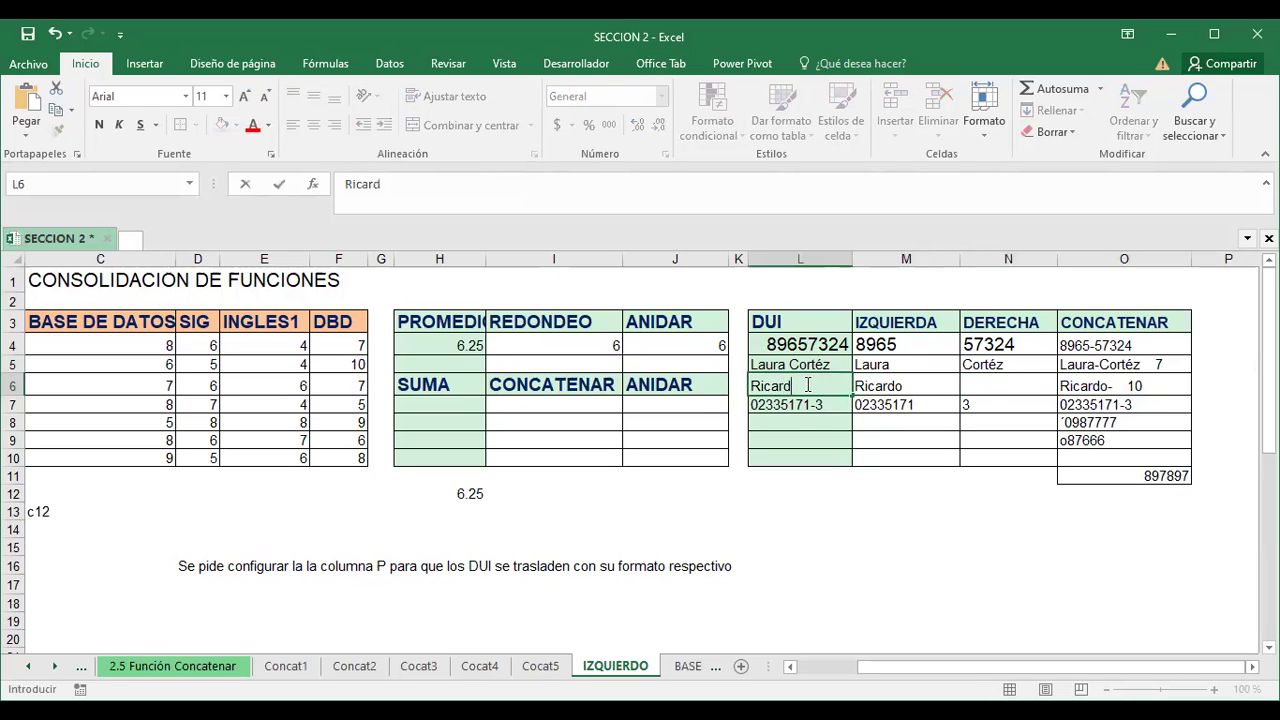
pyautogui.press('Return')
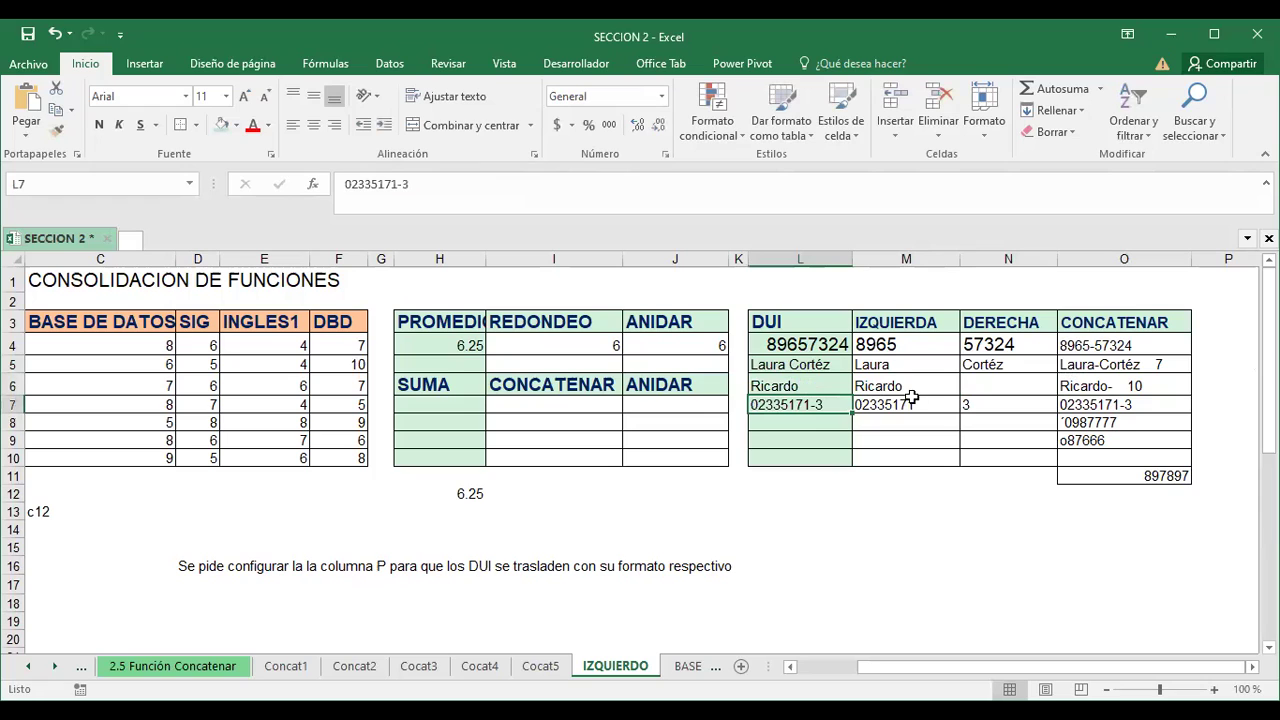
pyautogui.click(917, 372)
pyautogui.moveTo(958, 374); pyautogui.dragTo(952, 391)
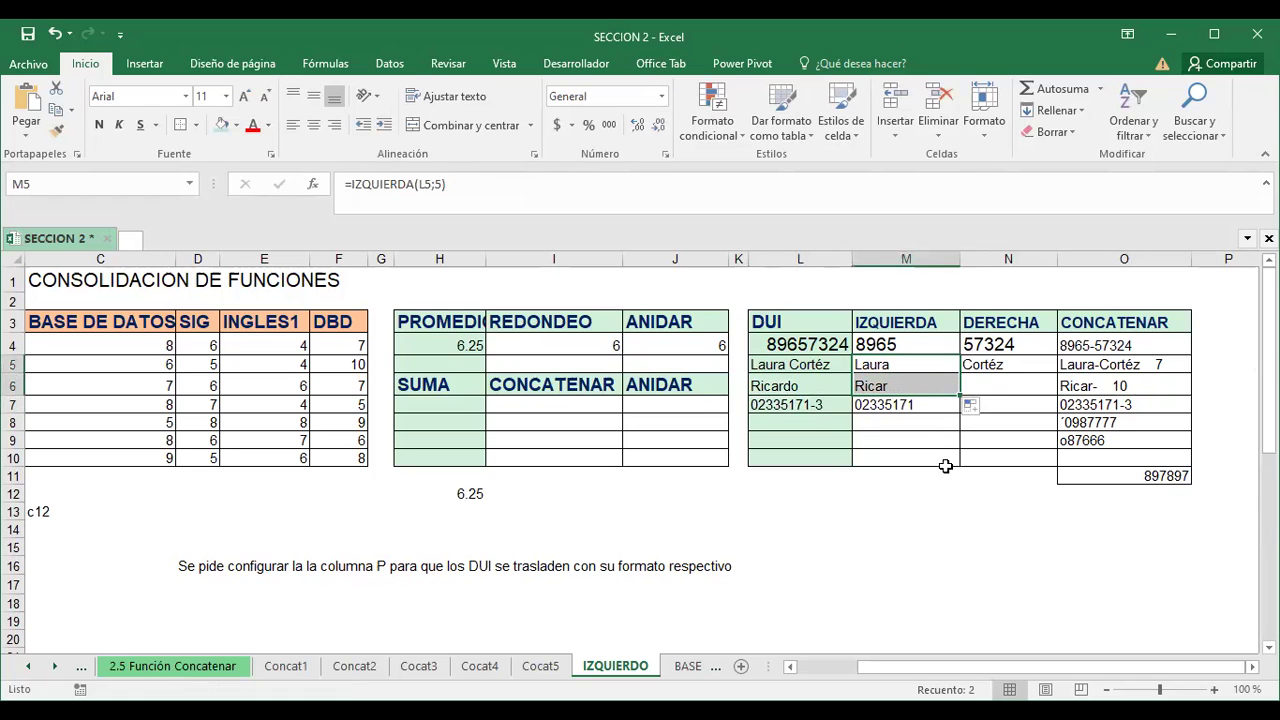
pyautogui.click(992, 369)
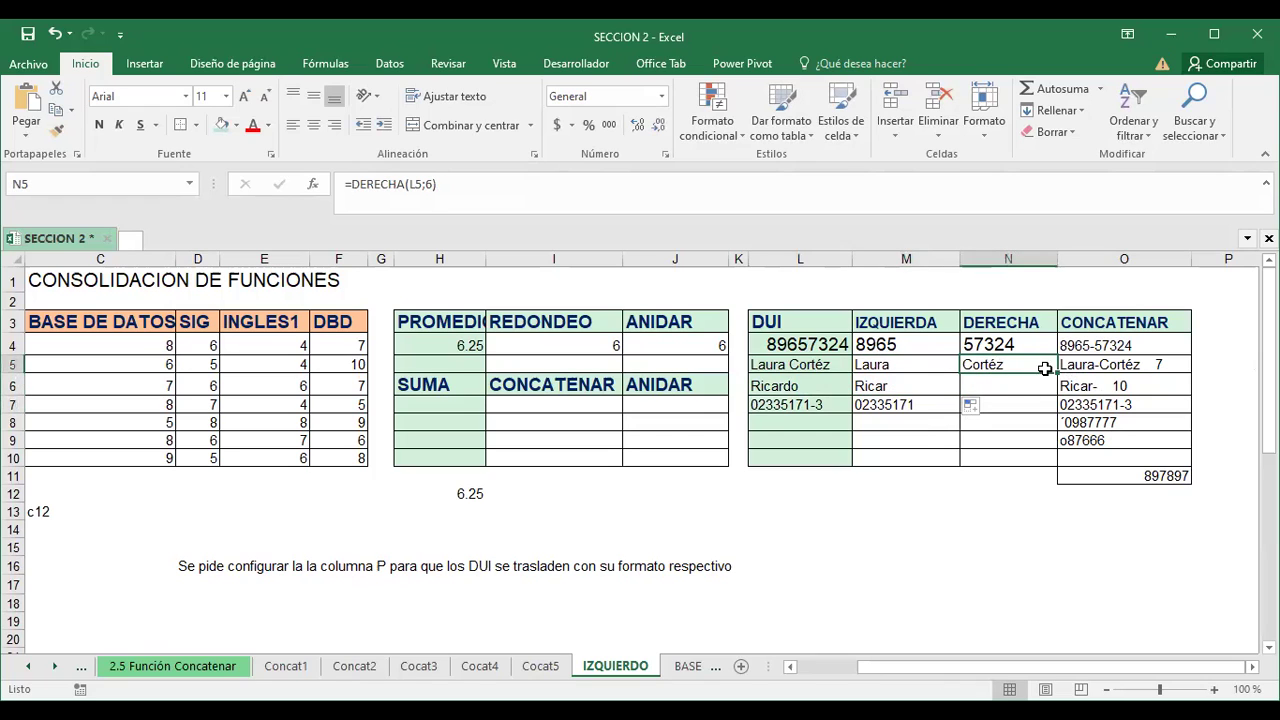
pyautogui.moveTo(1056, 370); pyautogui.dragTo(1052, 394)
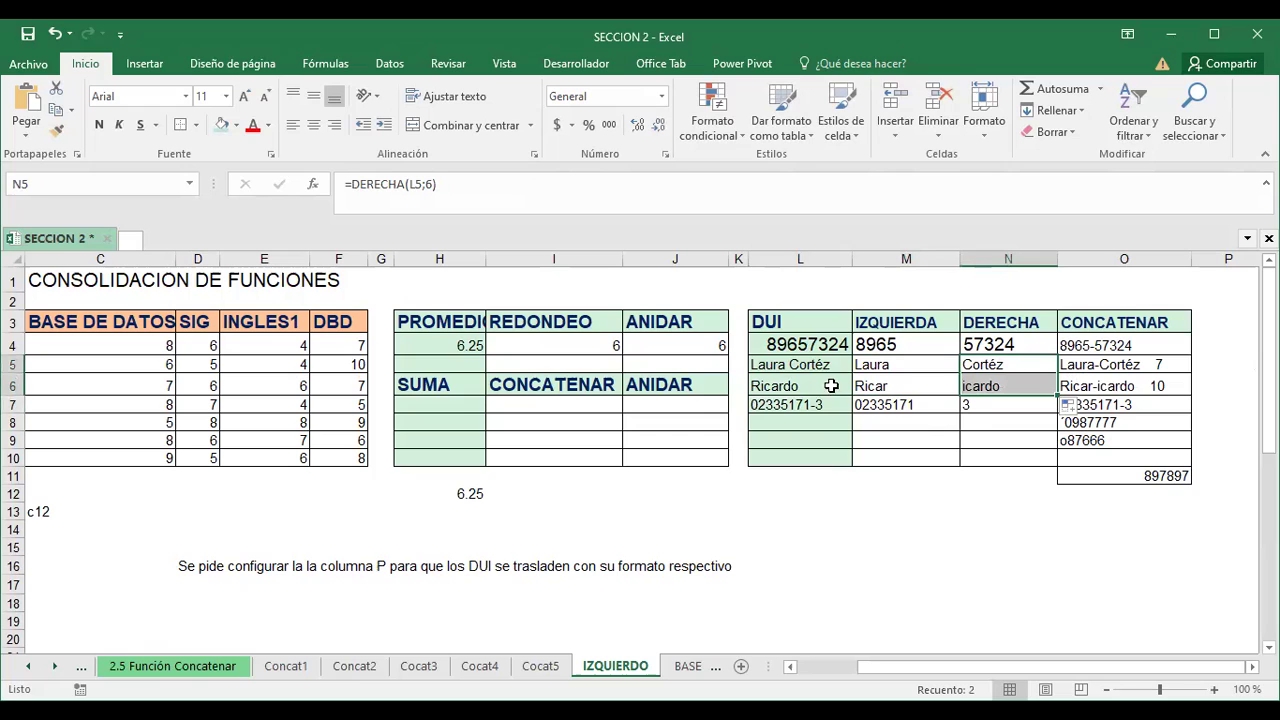
# Step: Inspect row 6 results: Ricar in M6, icardo in N6 and the O6 CONCATENAR formula
pyautogui.click(787, 389)
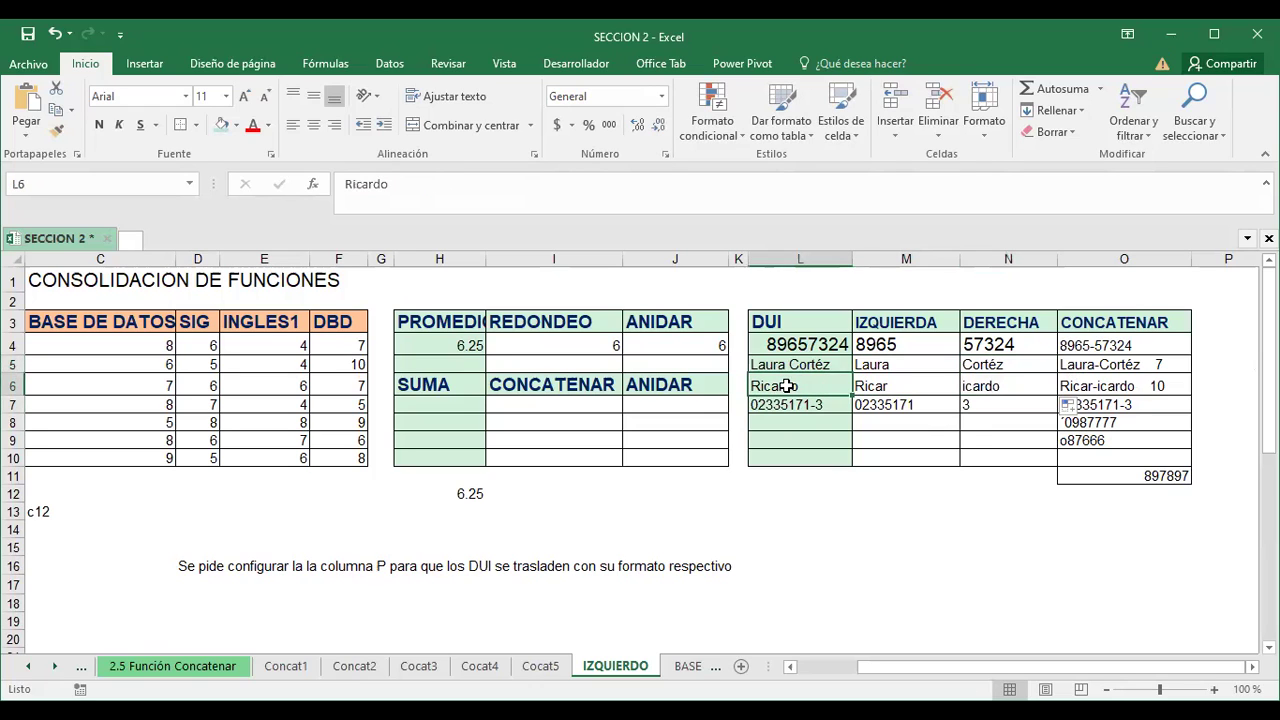
pyautogui.click(871, 386)
pyautogui.click(1013, 386)
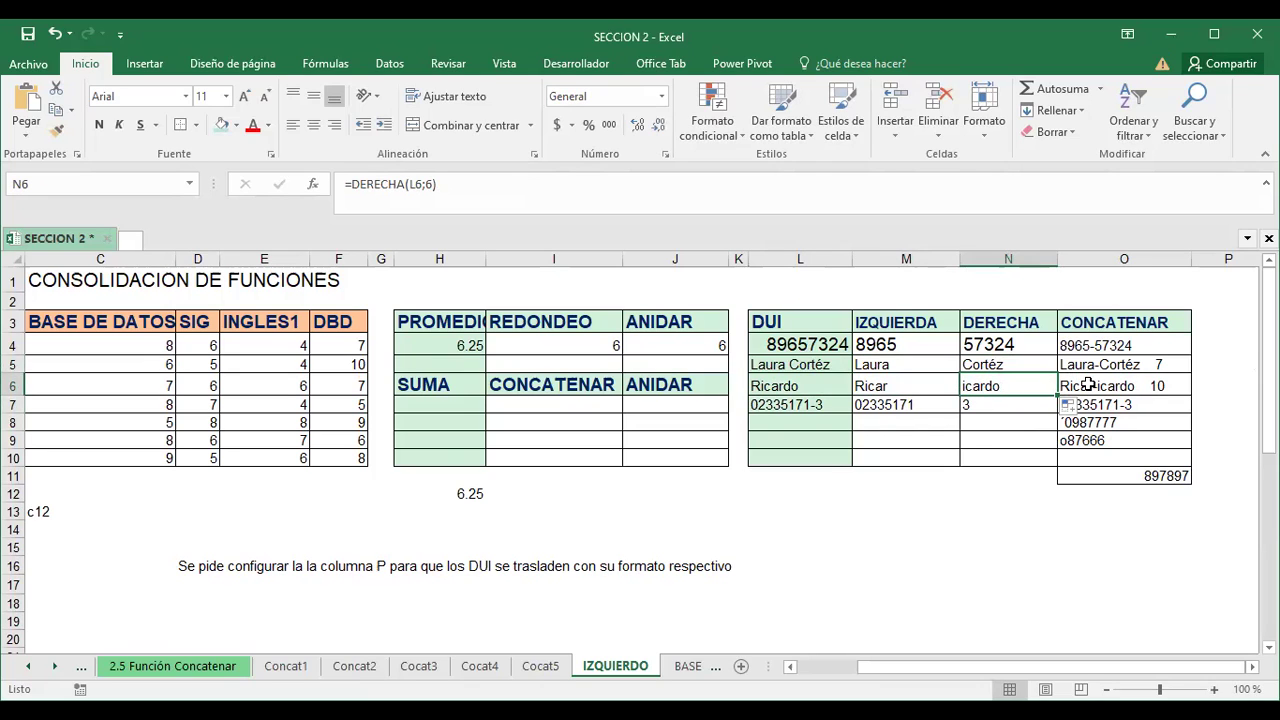
pyautogui.click(1088, 385)
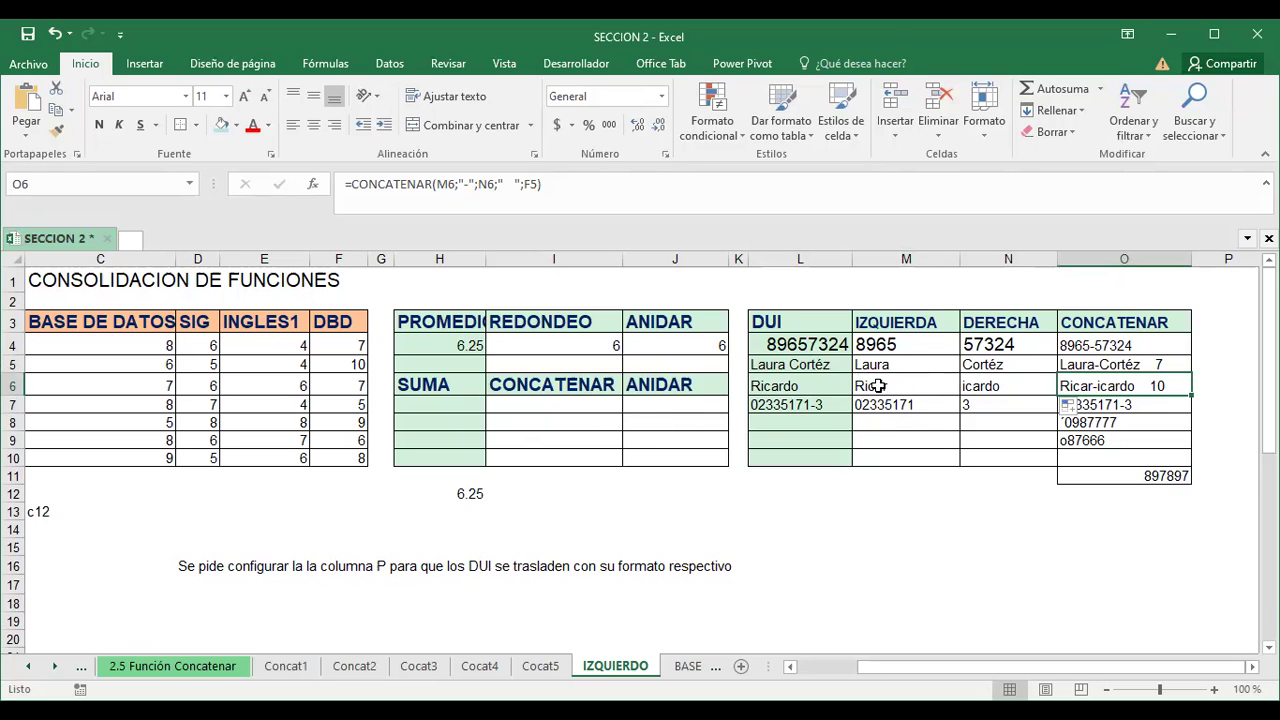
pyautogui.click(808, 388)
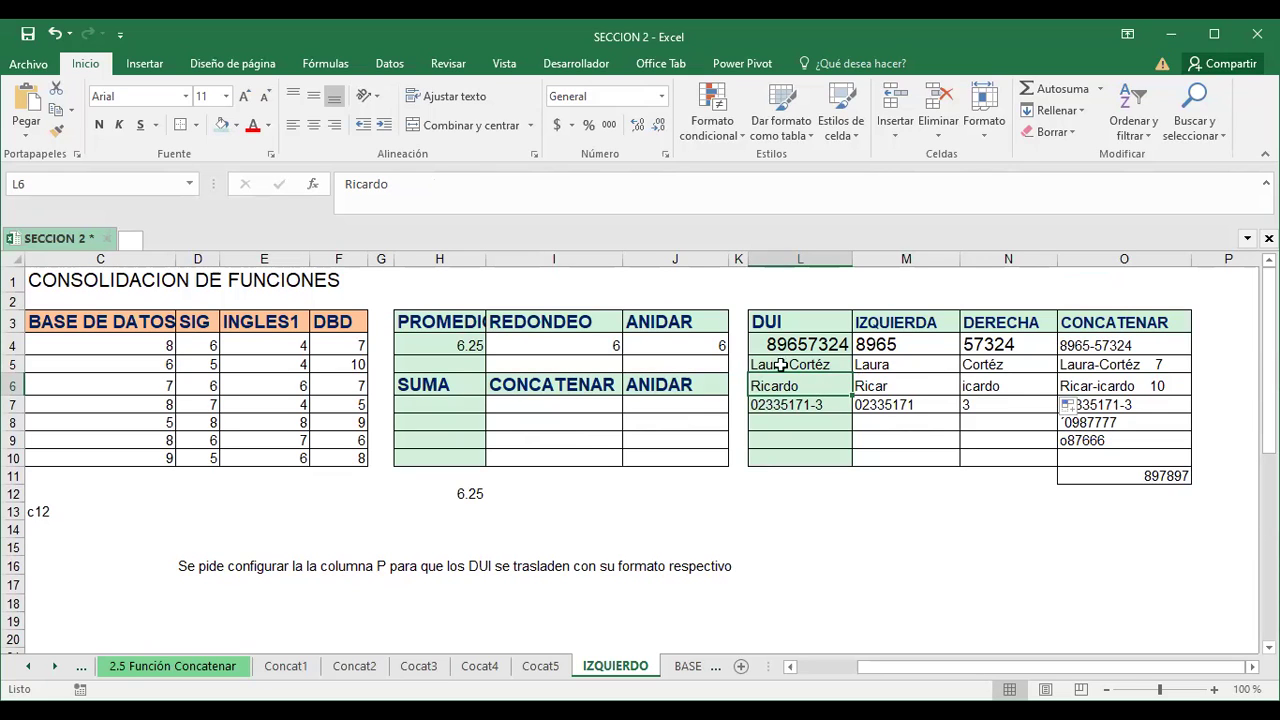
pyautogui.click(1116, 386)
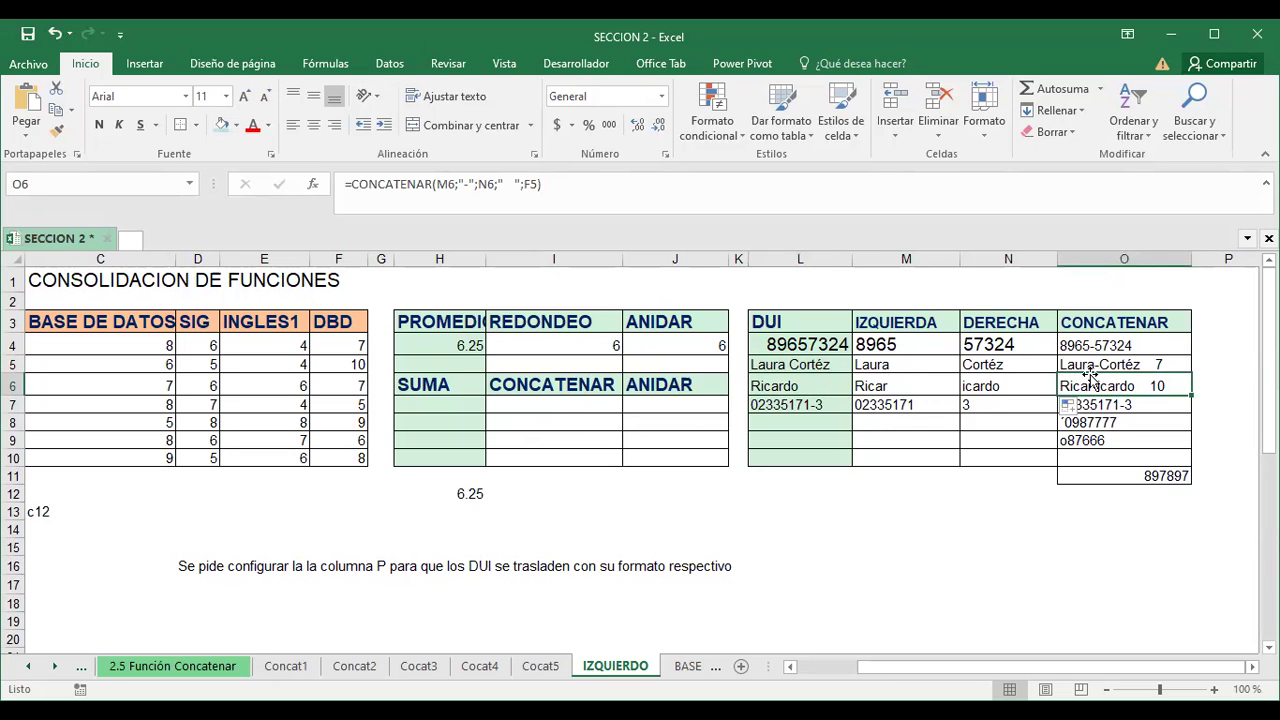
pyautogui.click(992, 381)
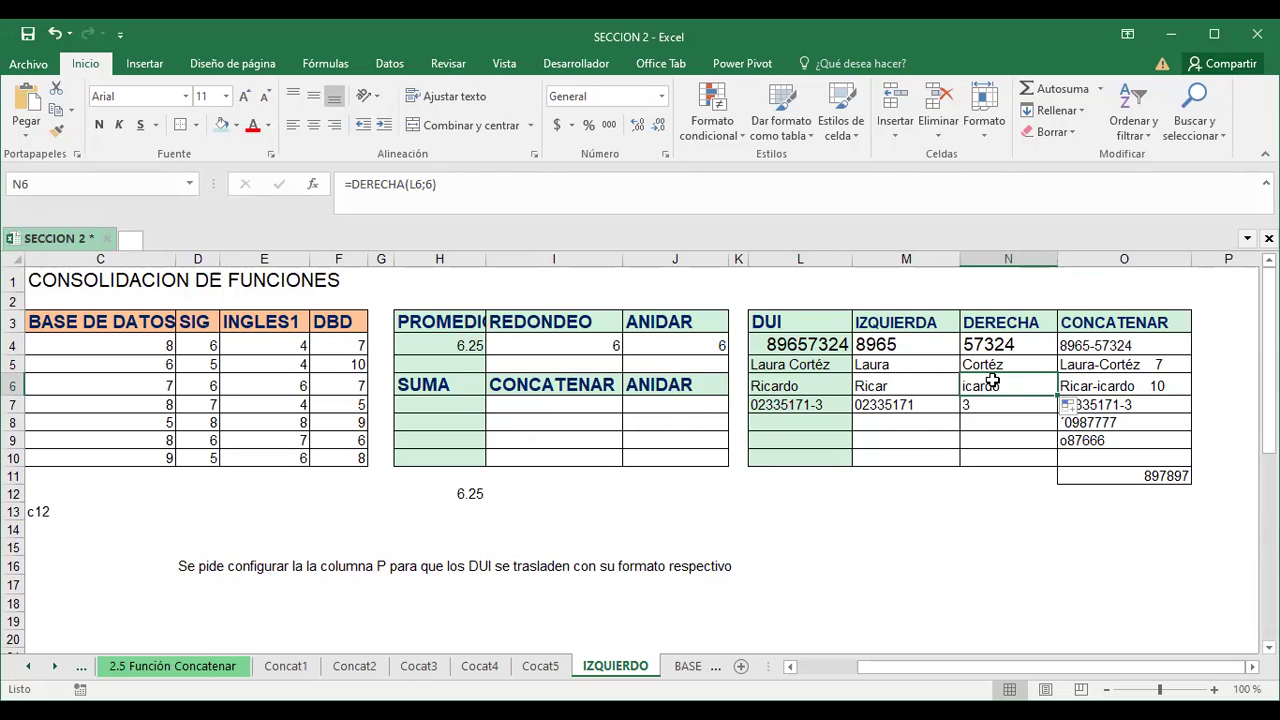
# Step: Clear N6 and change M6 to =IZQUIERDA(L6;7) so it shows Ricardo
pyautogui.press('Delete')
pyautogui.click(887, 386)
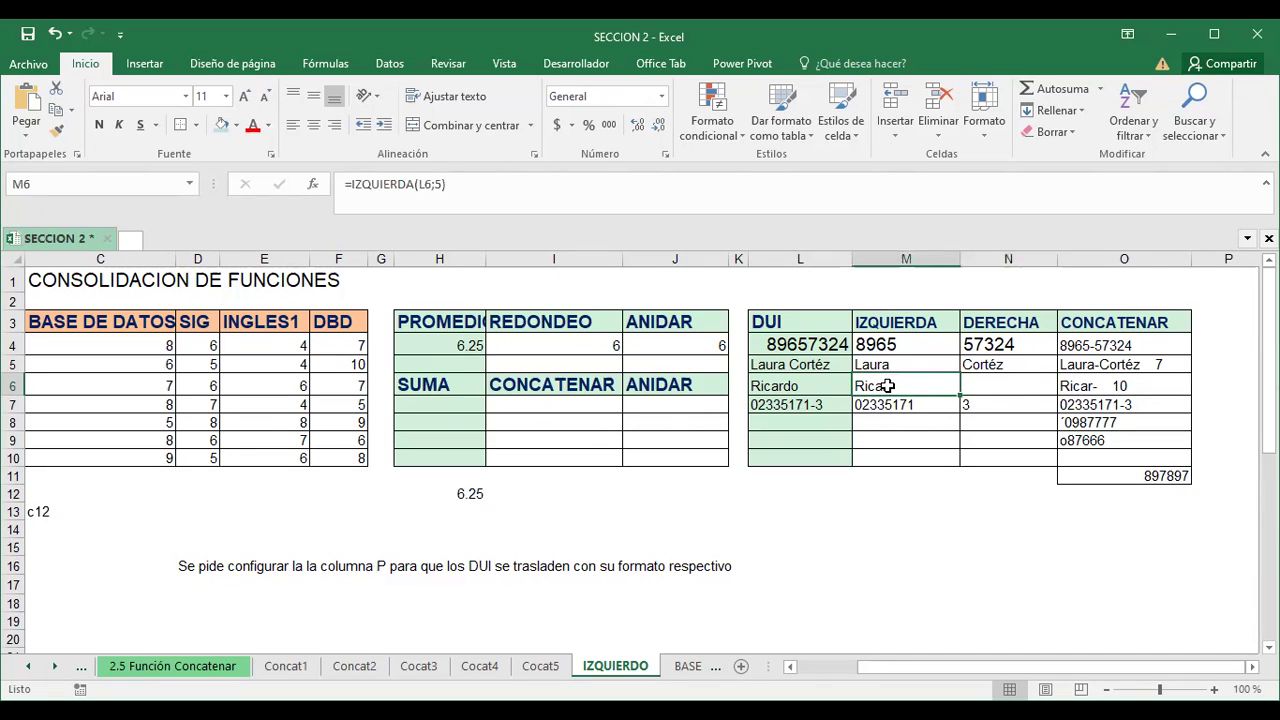
pyautogui.click(438, 184)
pyautogui.press('BackSpace')
pyautogui.write('7)')
pyautogui.press('Return')
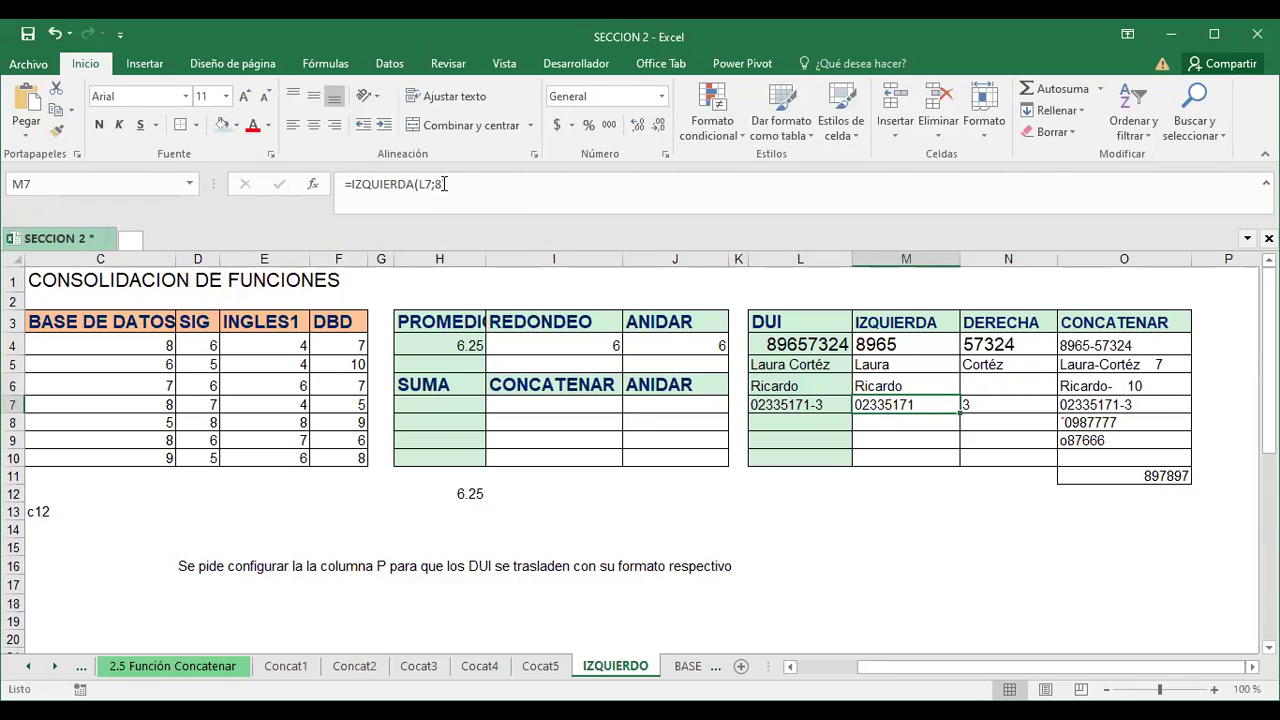
# Step: Review the O6 CONCATENAR formula, then switch to the BASE DE DATOS CLIENTES sheet
pyautogui.click(1140, 386)
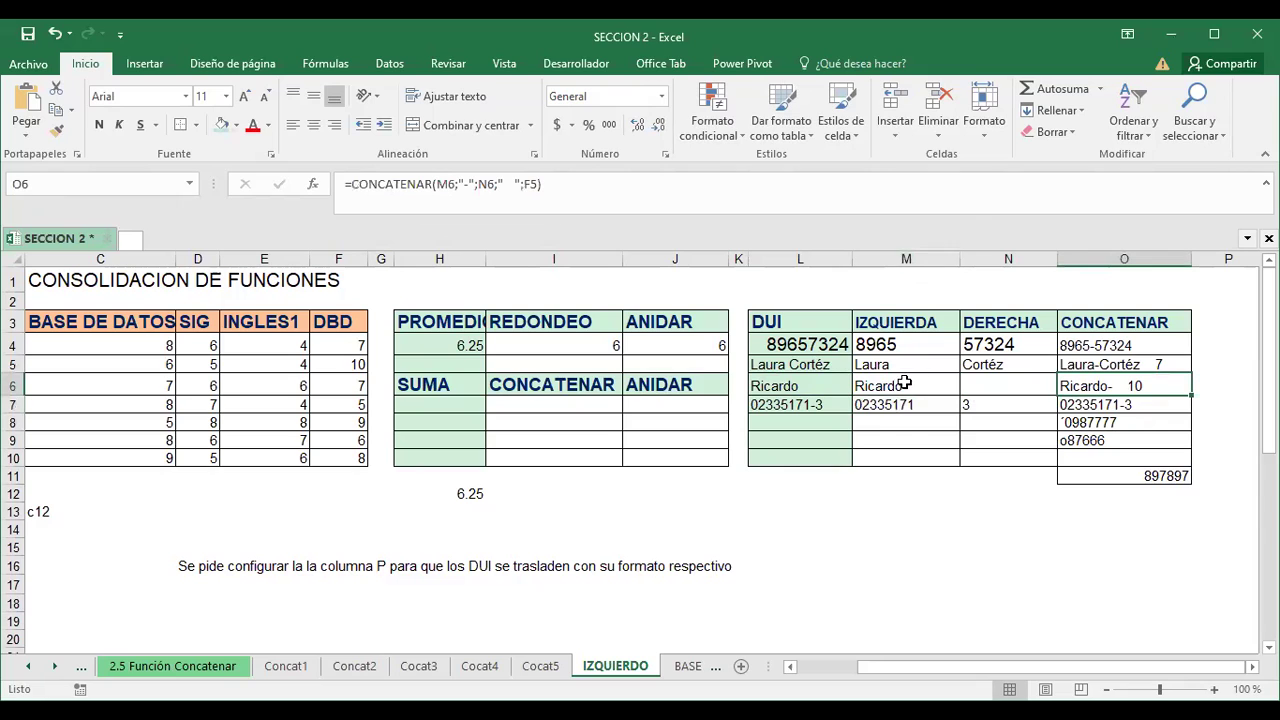
pyautogui.moveTo(450, 190); pyautogui.dragTo(472, 232)
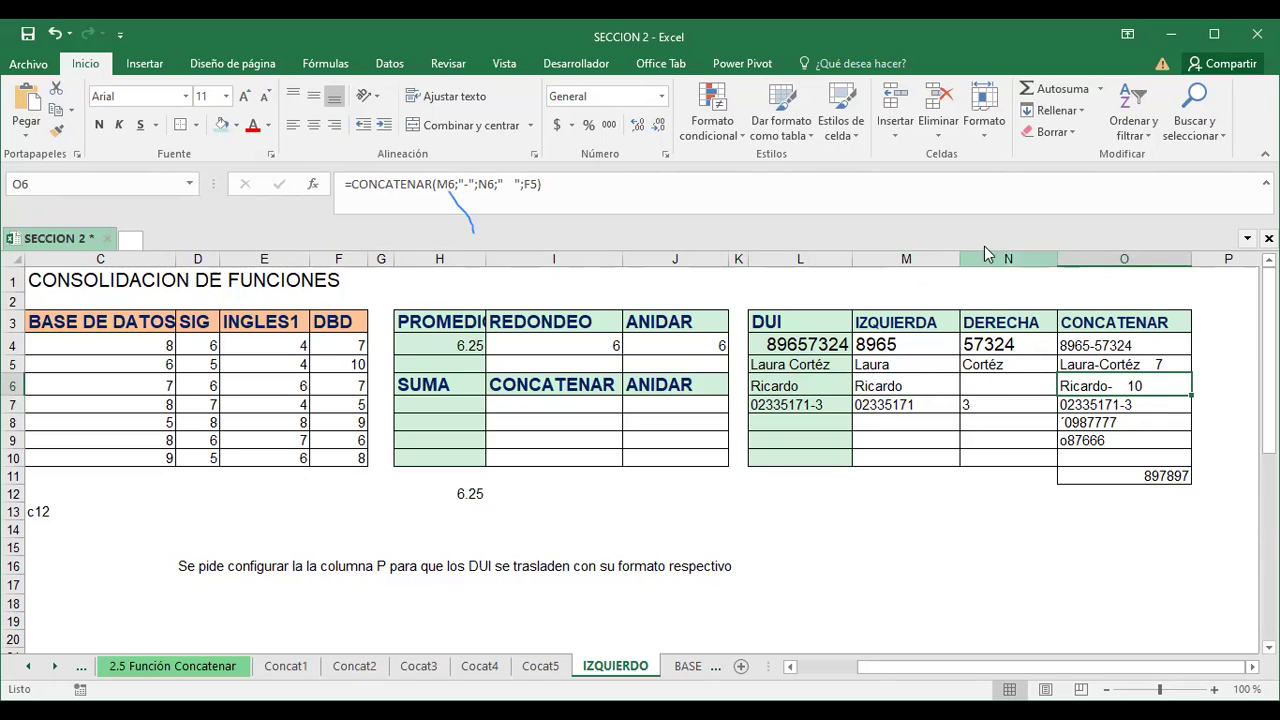
pyautogui.click(535, 184)
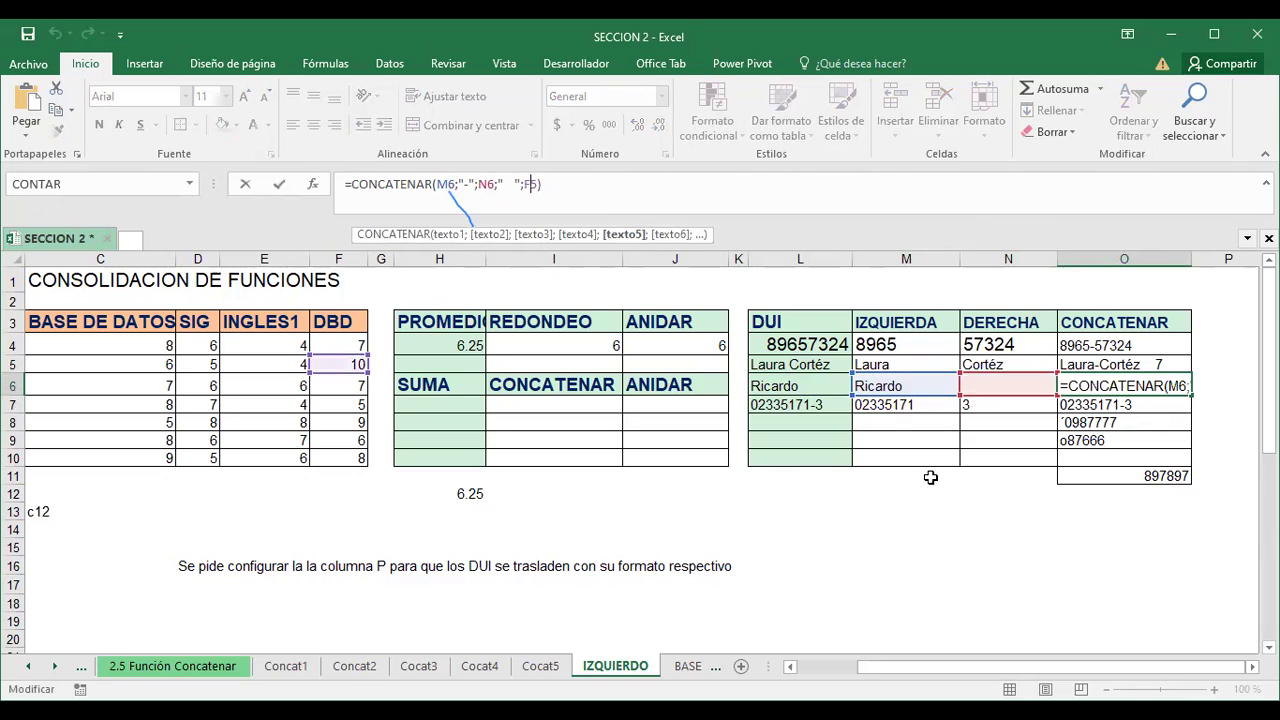
pyautogui.click(930, 480)
pyautogui.click(876, 330)
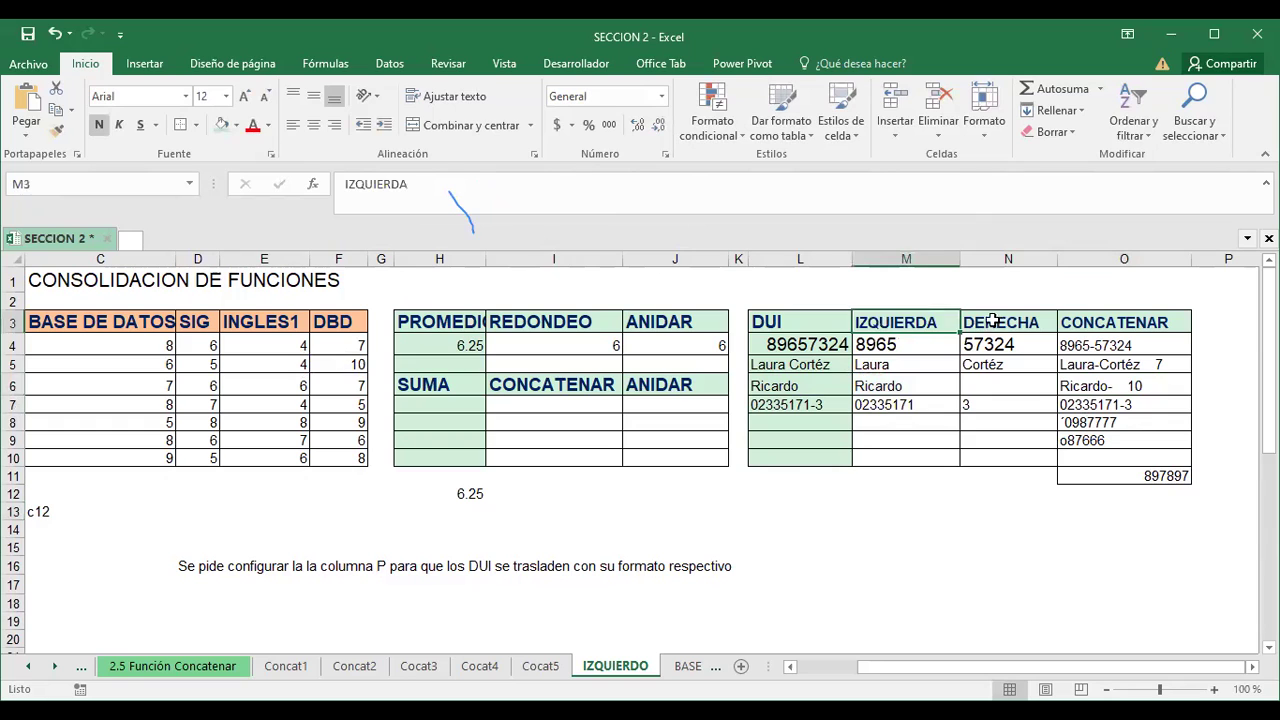
pyautogui.click(993, 320)
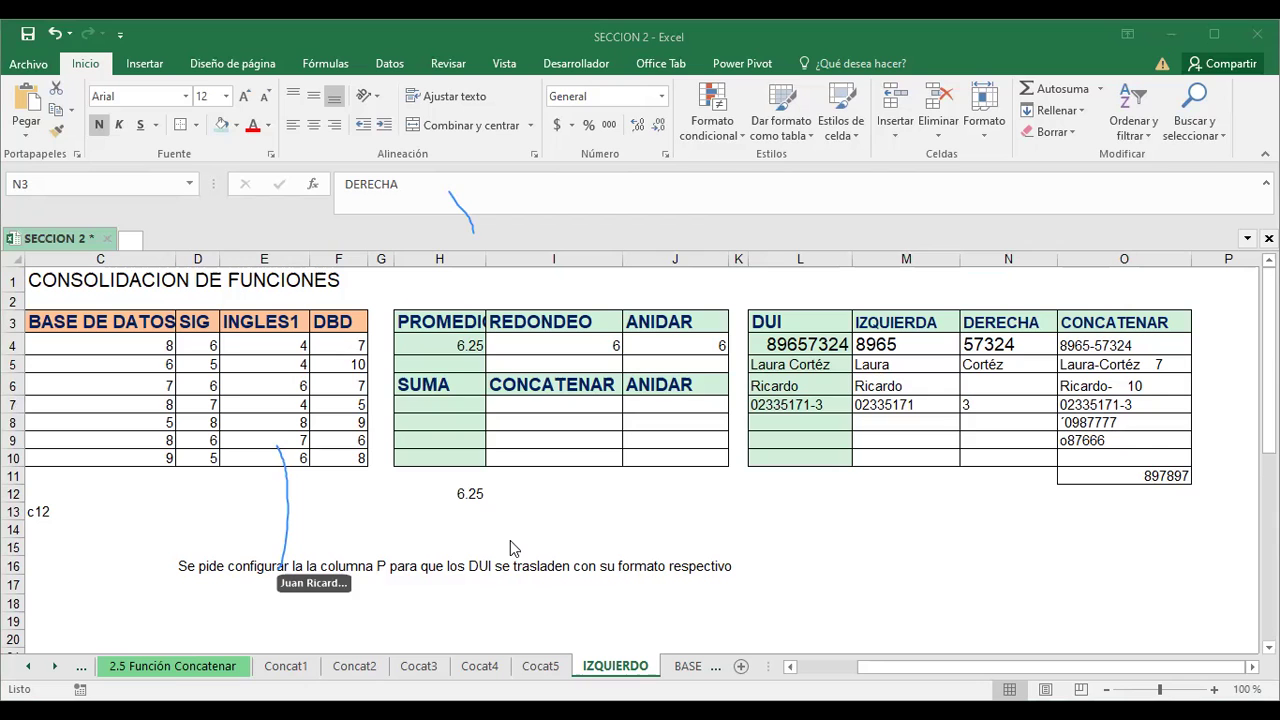
pyautogui.click(680, 670)
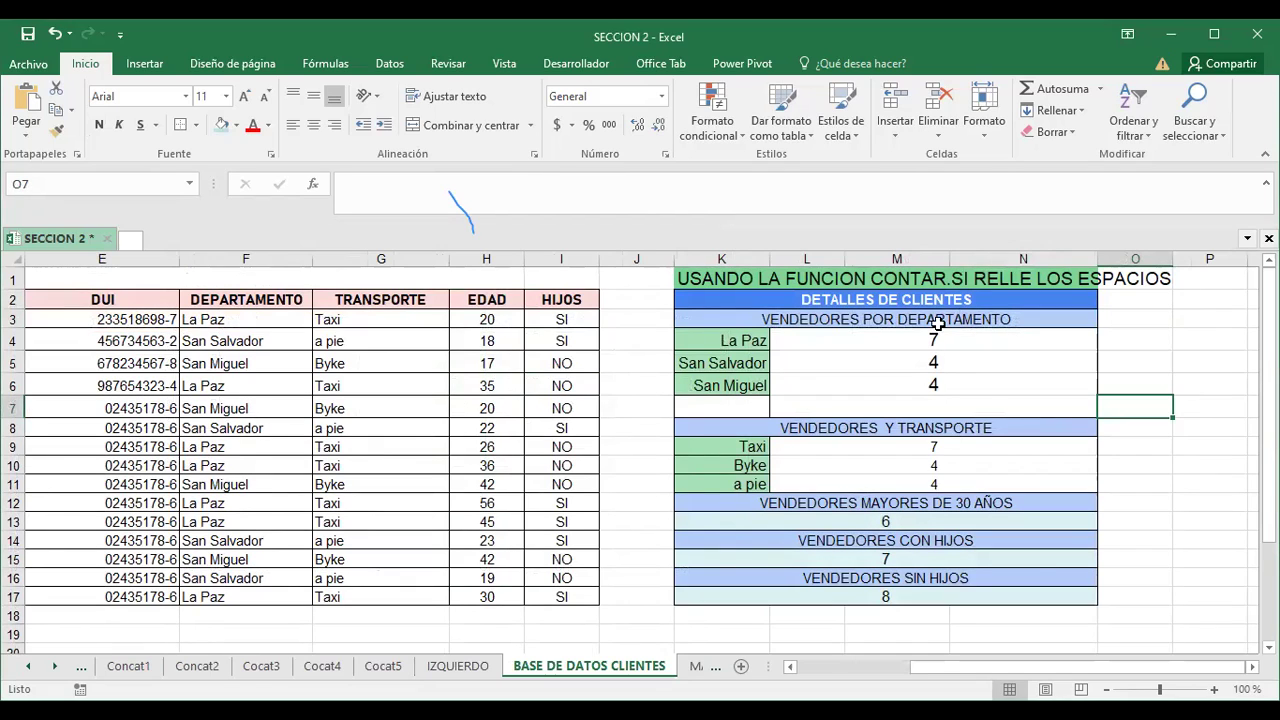
# Step: Check the CONTAR.SI counts in L4–L10 and the nested SI in G8, then return to IZQUIERDO
pyautogui.click(816, 343)
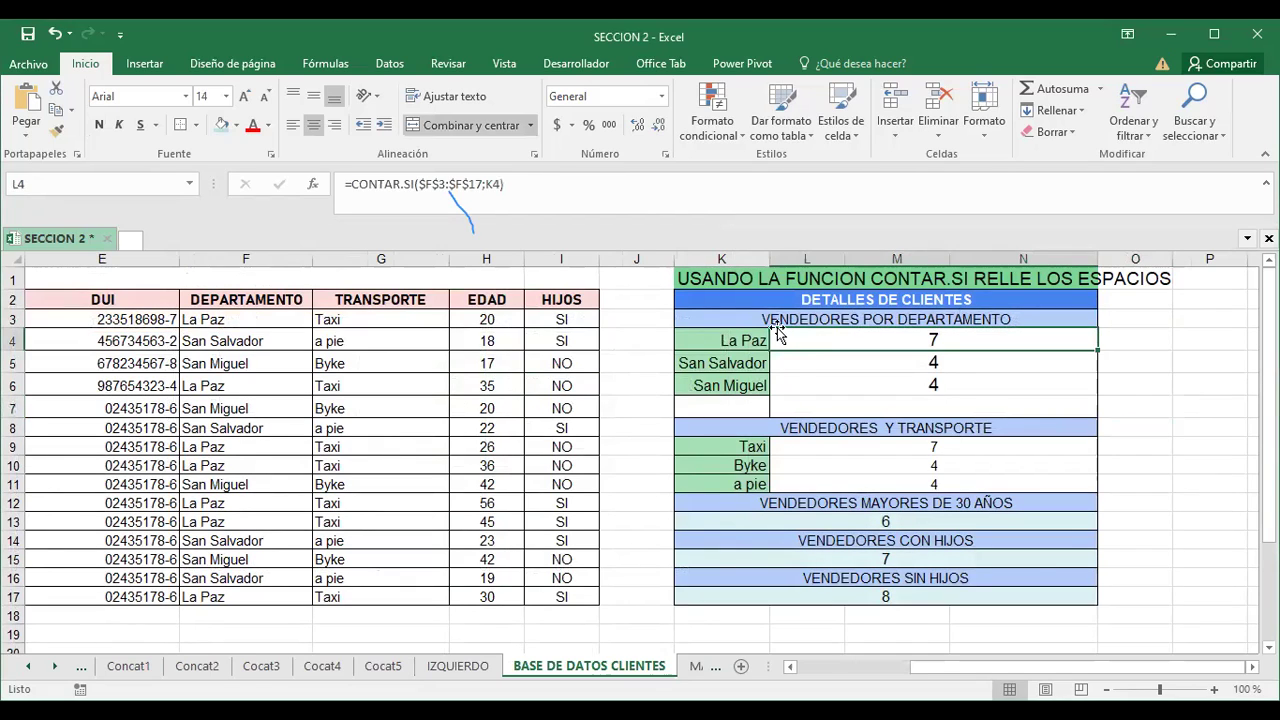
pyautogui.click(836, 363)
pyautogui.click(843, 384)
pyautogui.click(840, 463)
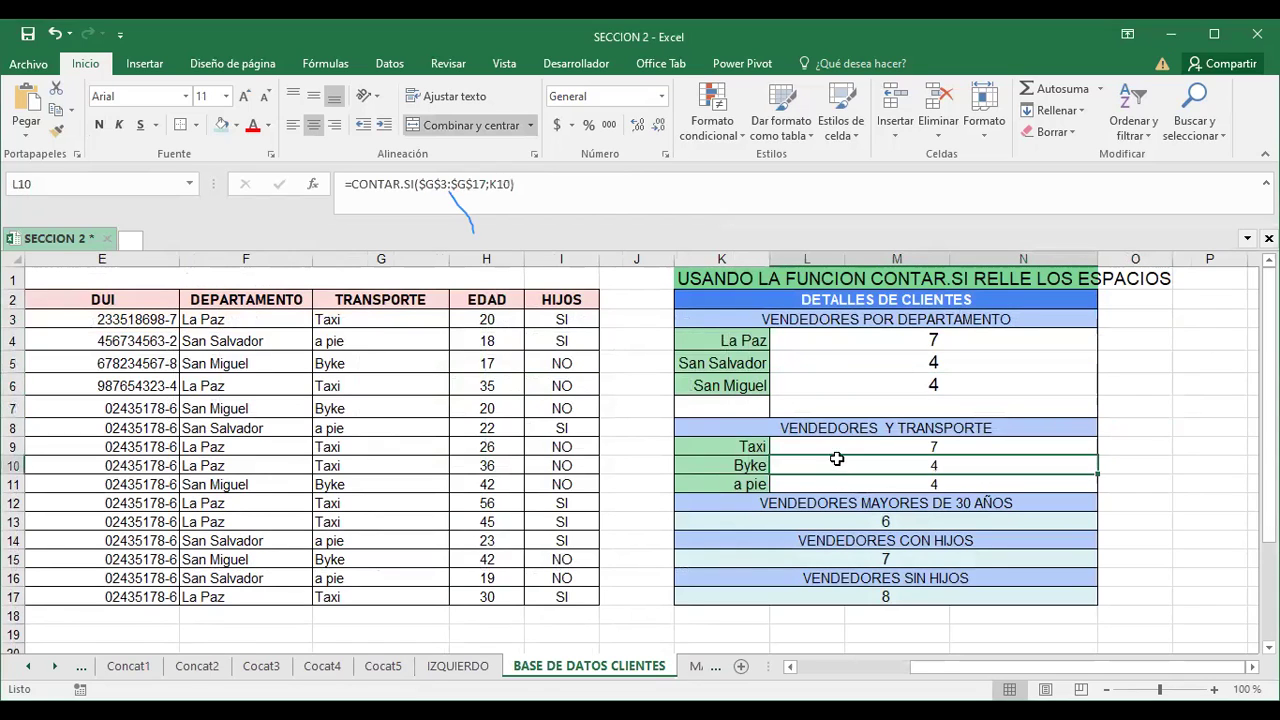
pyautogui.click(357, 320)
pyautogui.click(382, 342)
pyautogui.click(414, 428)
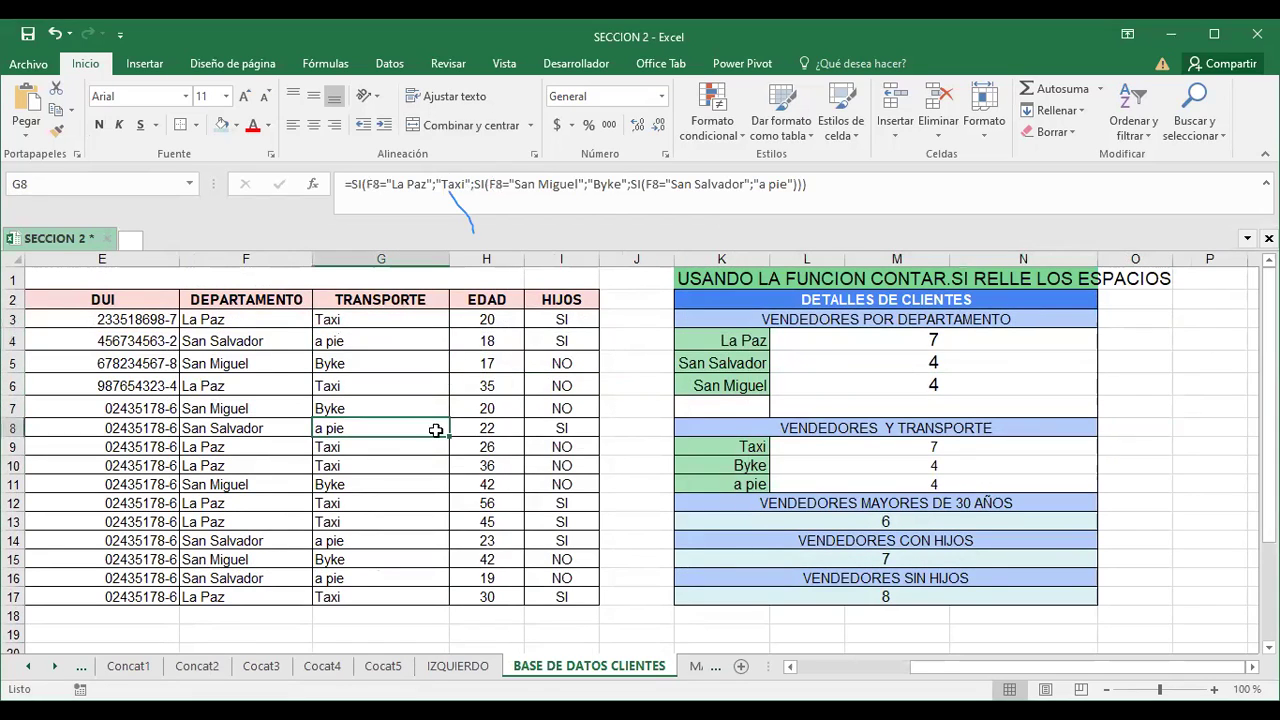
pyautogui.click(460, 666)
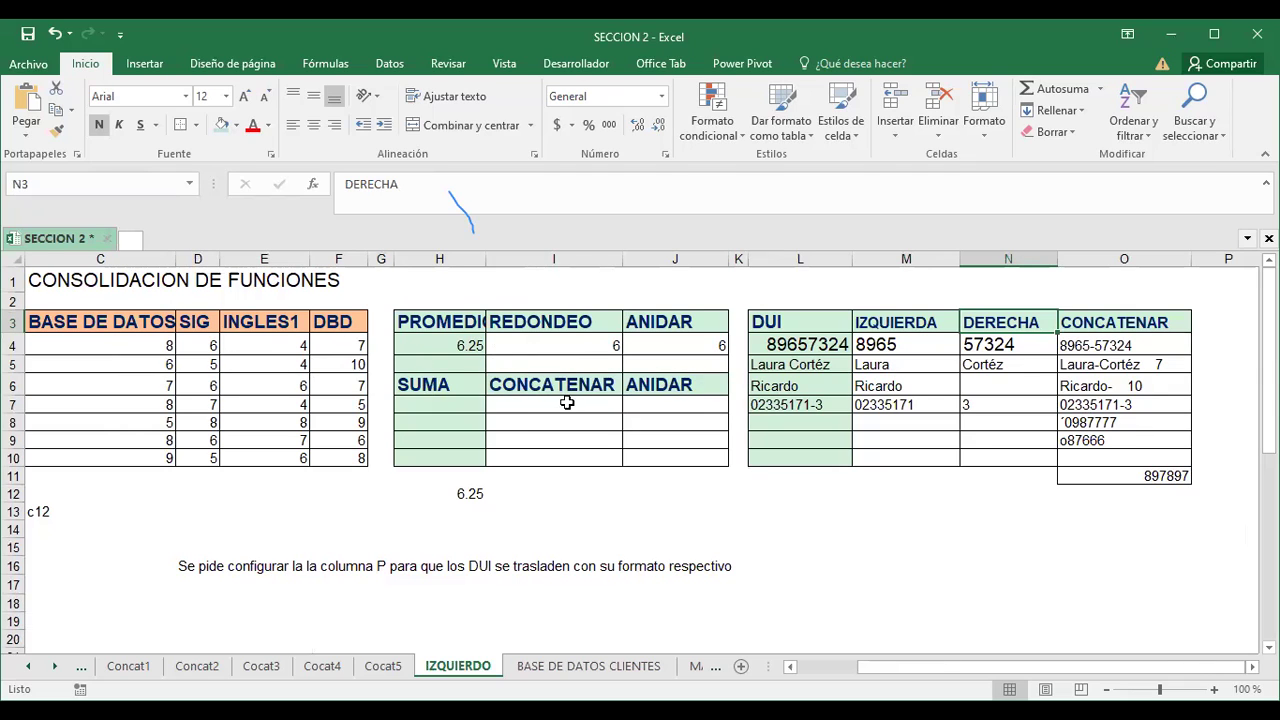
# Step: Replace the note in D16 with mayuscula and add a bold minuscula label in D17
pyautogui.click(567, 402)
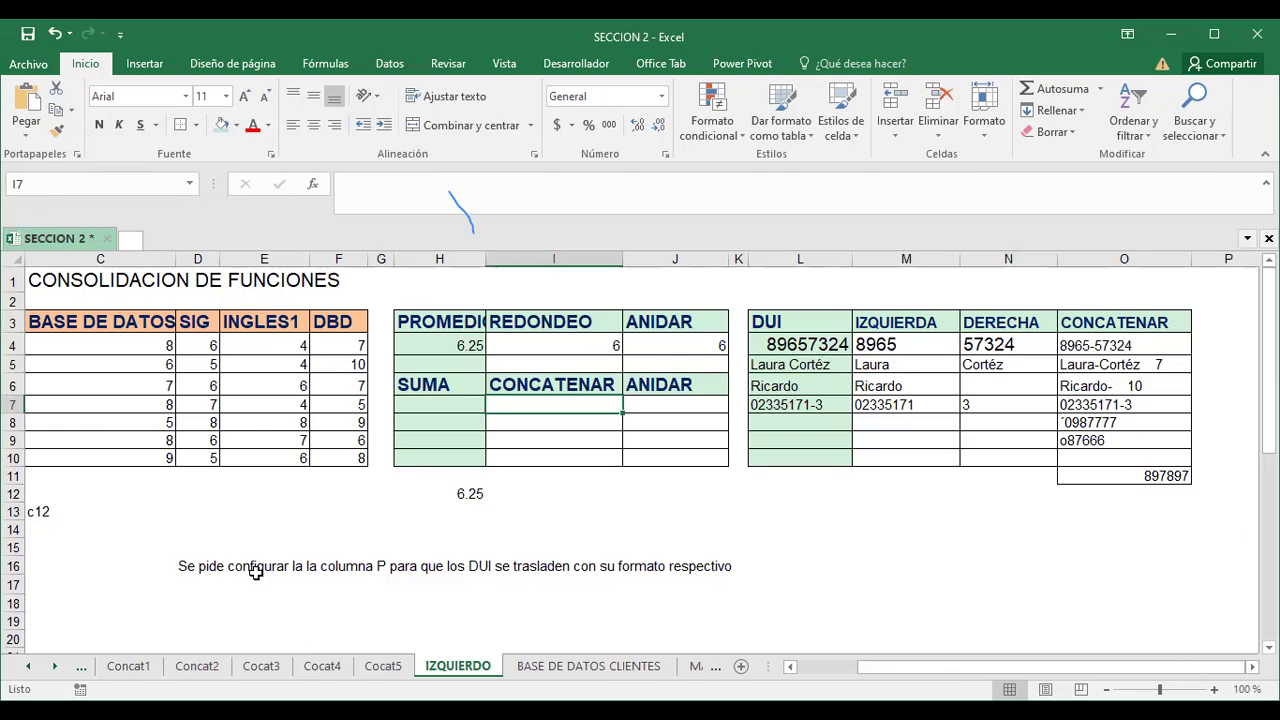
pyautogui.click(179, 566)
pyautogui.press('Delete')
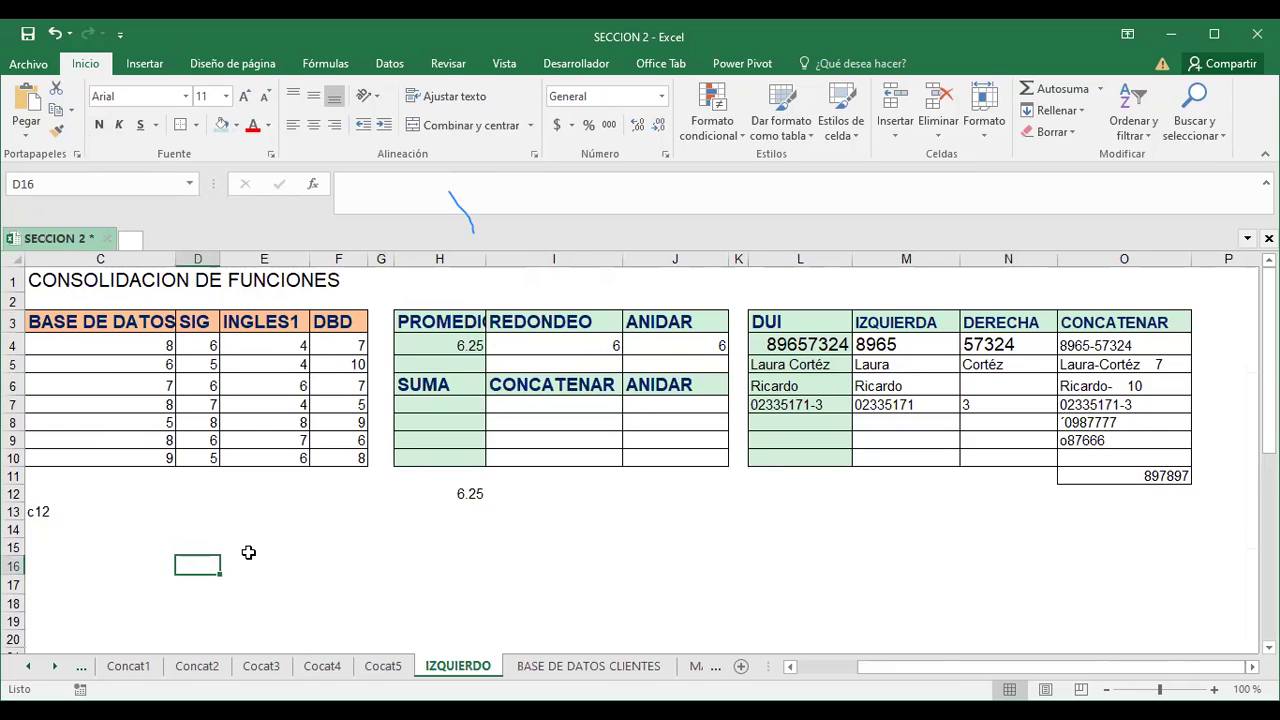
pyautogui.write('mayuscula')
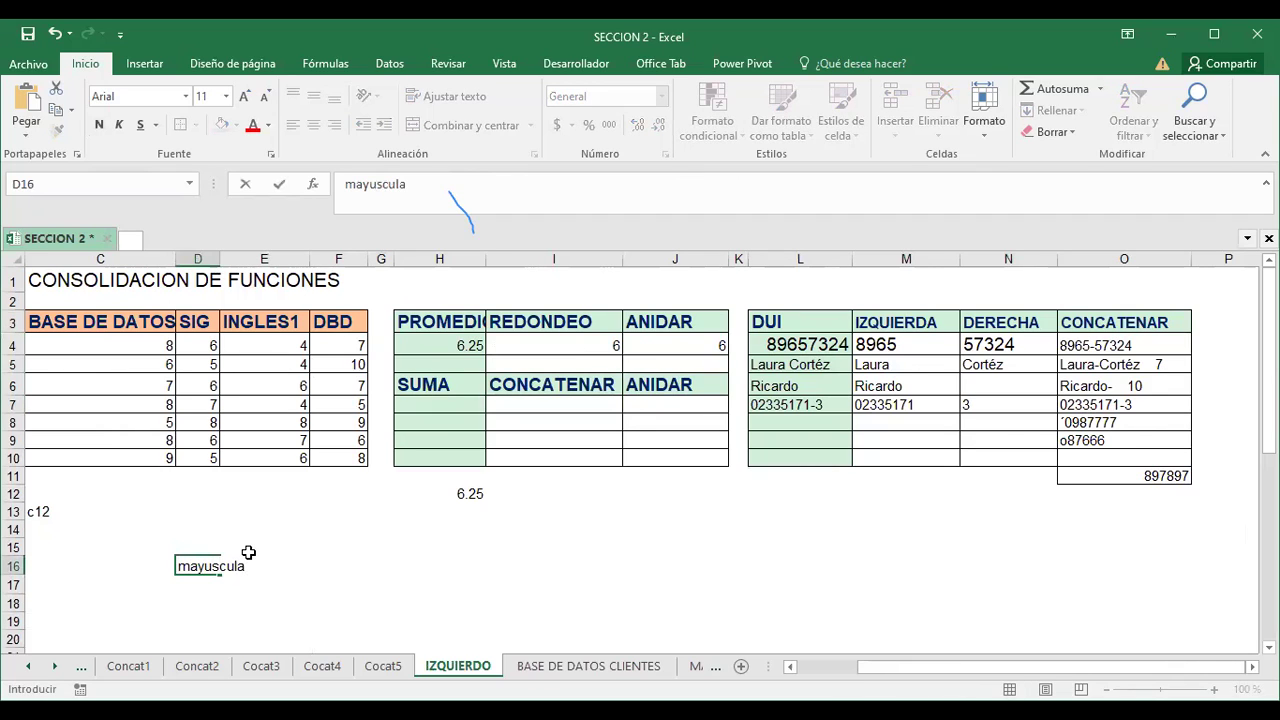
pyautogui.press('Return')
pyautogui.hotkey('ctrl', 'n')
pyautogui.write('minuscula')
pyautogui.press('Return')
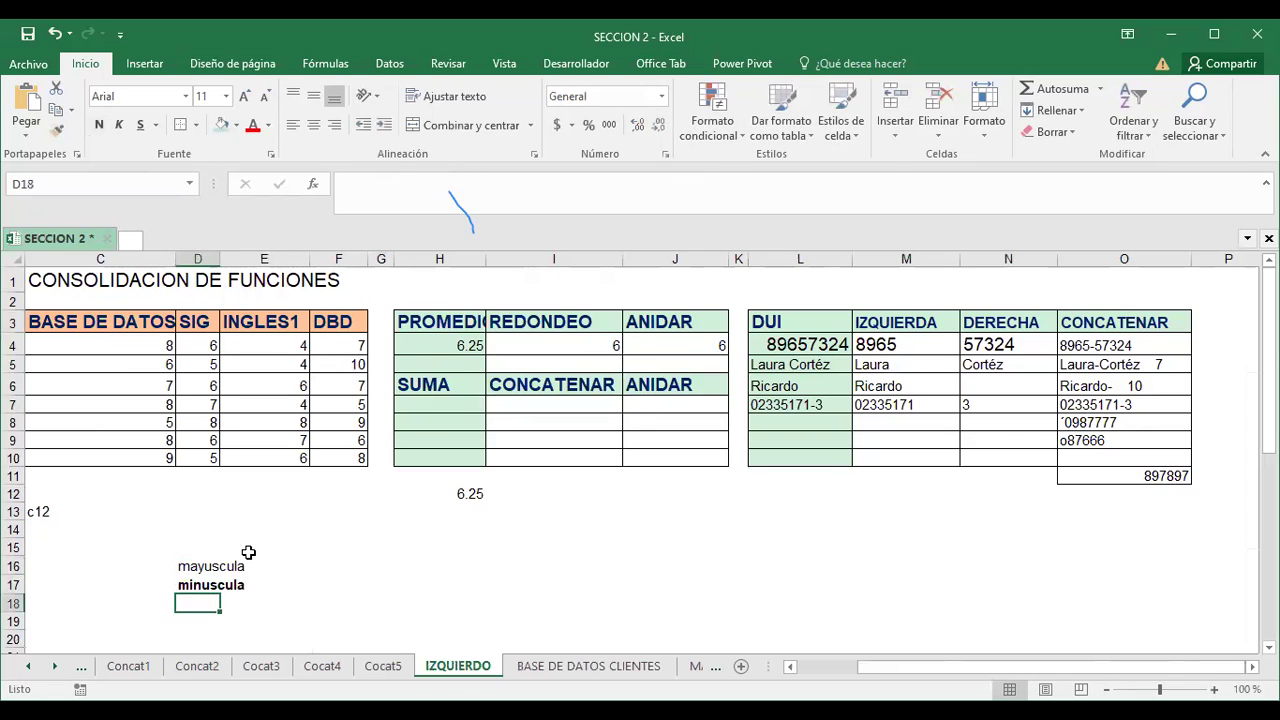
pyautogui.click(584, 602)
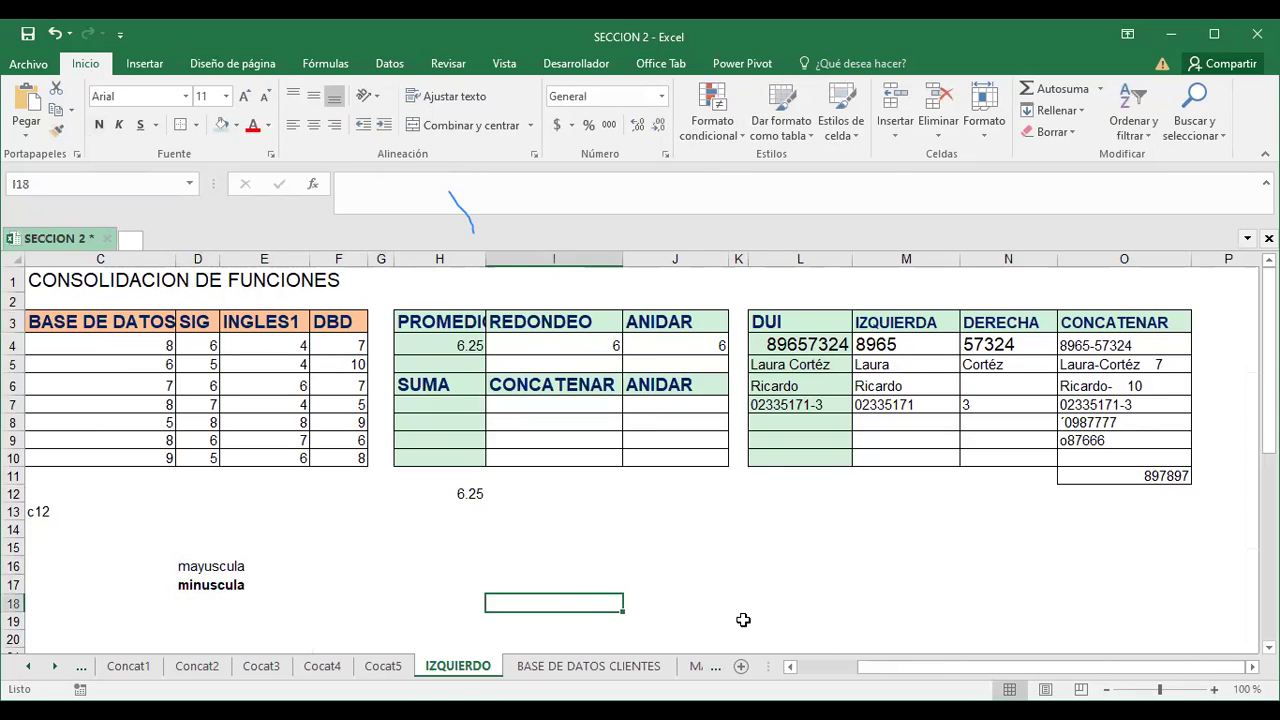
pyautogui.moveTo(928, 675); pyautogui.dragTo(870, 670)
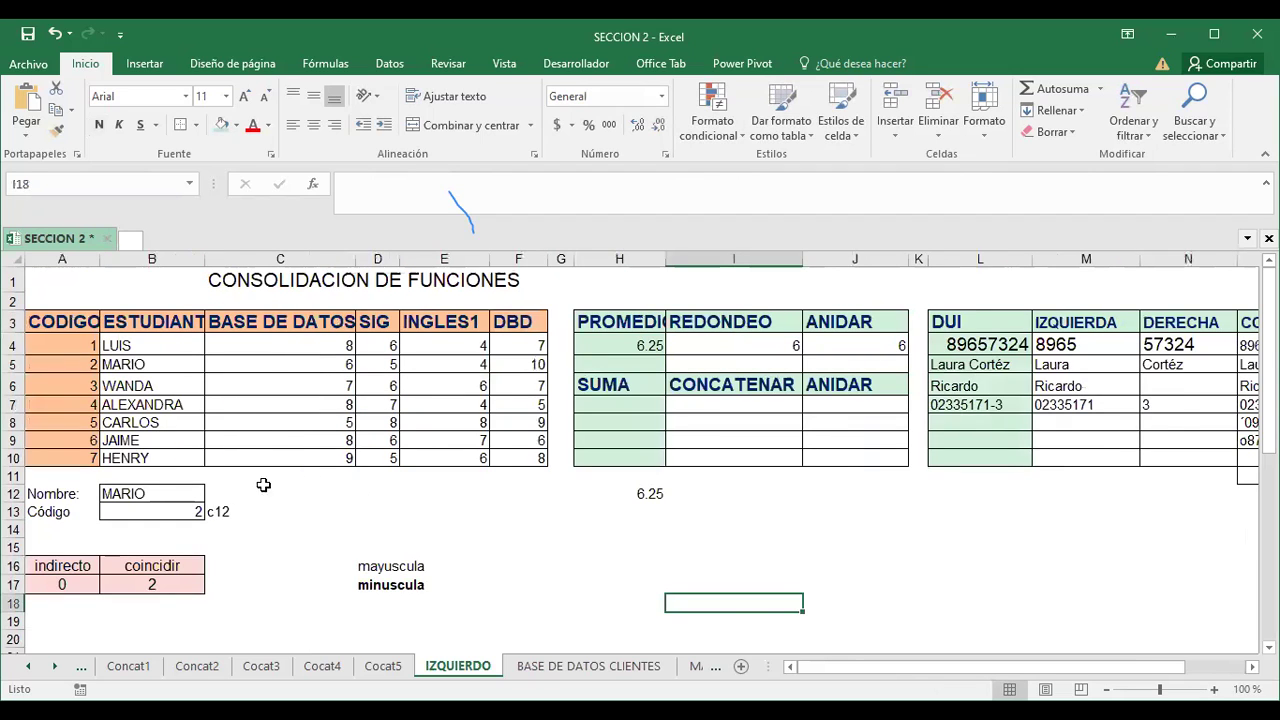
# Step: Enter =MAYUSC(M6) in H16 so it shows RICARDO
pyautogui.click(582, 562)
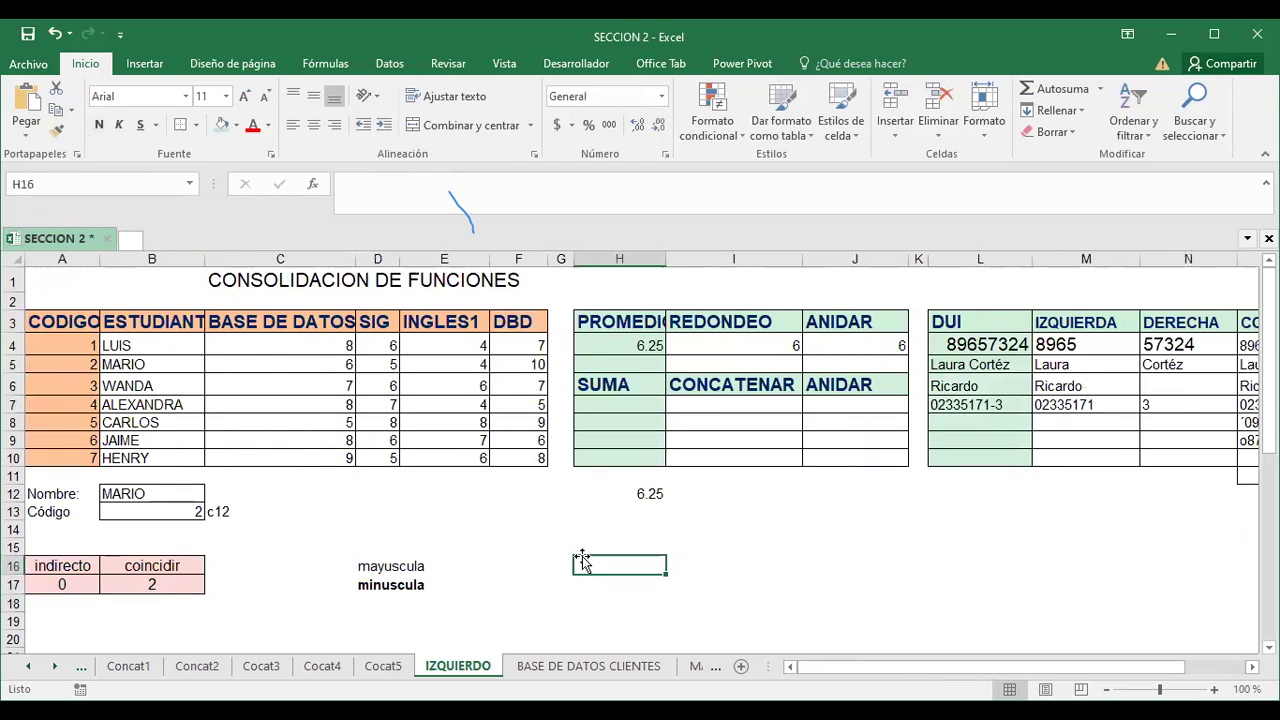
pyautogui.write('=')
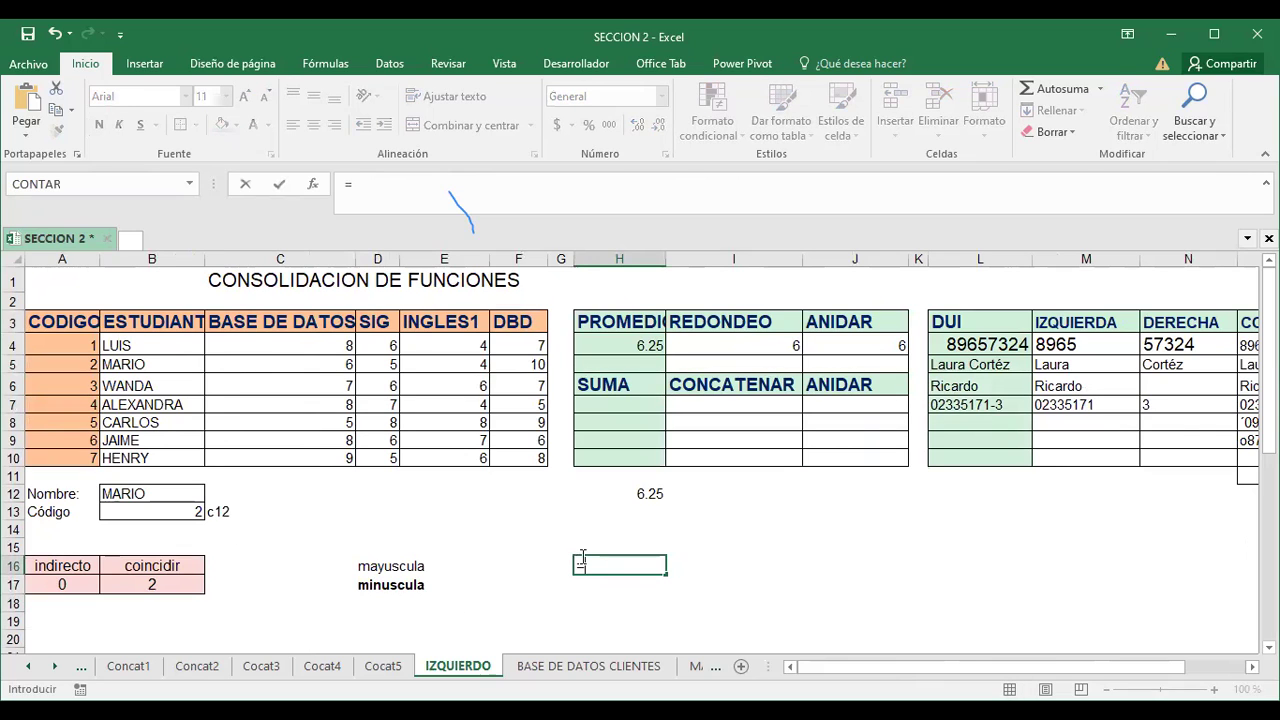
pyautogui.write('m')
pyautogui.write('ayu')
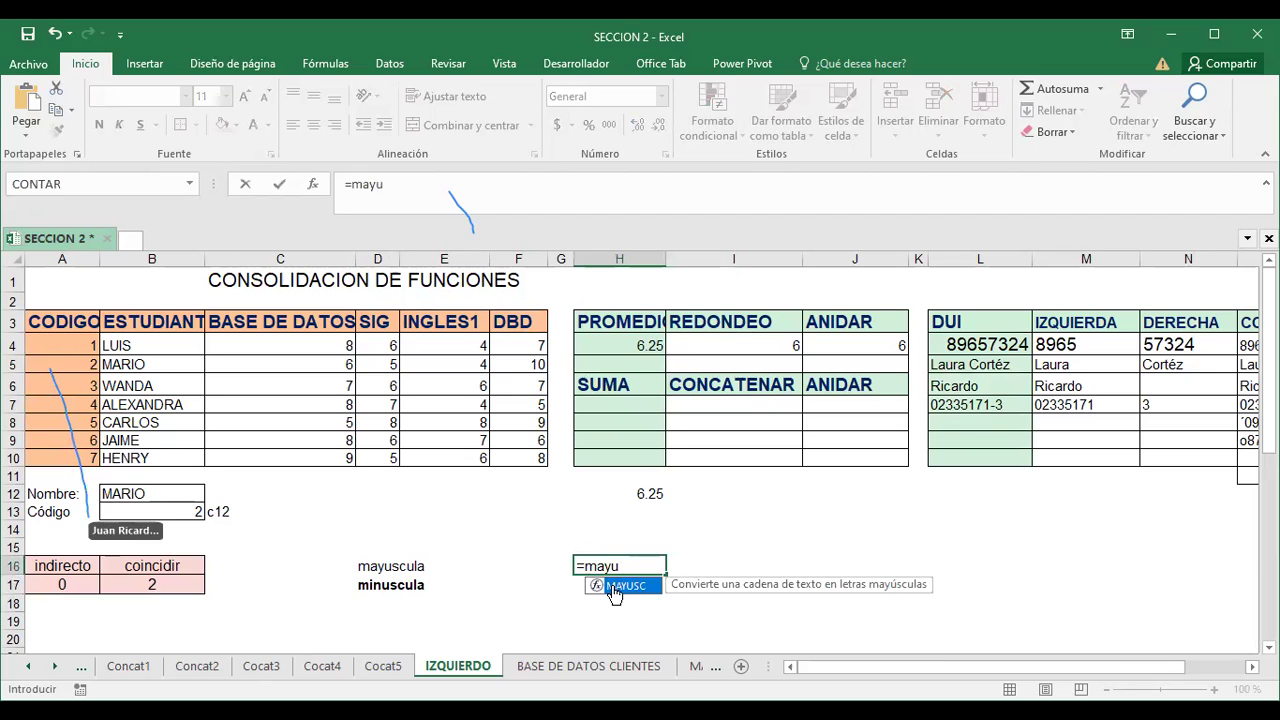
pyautogui.doubleClick(615, 586)
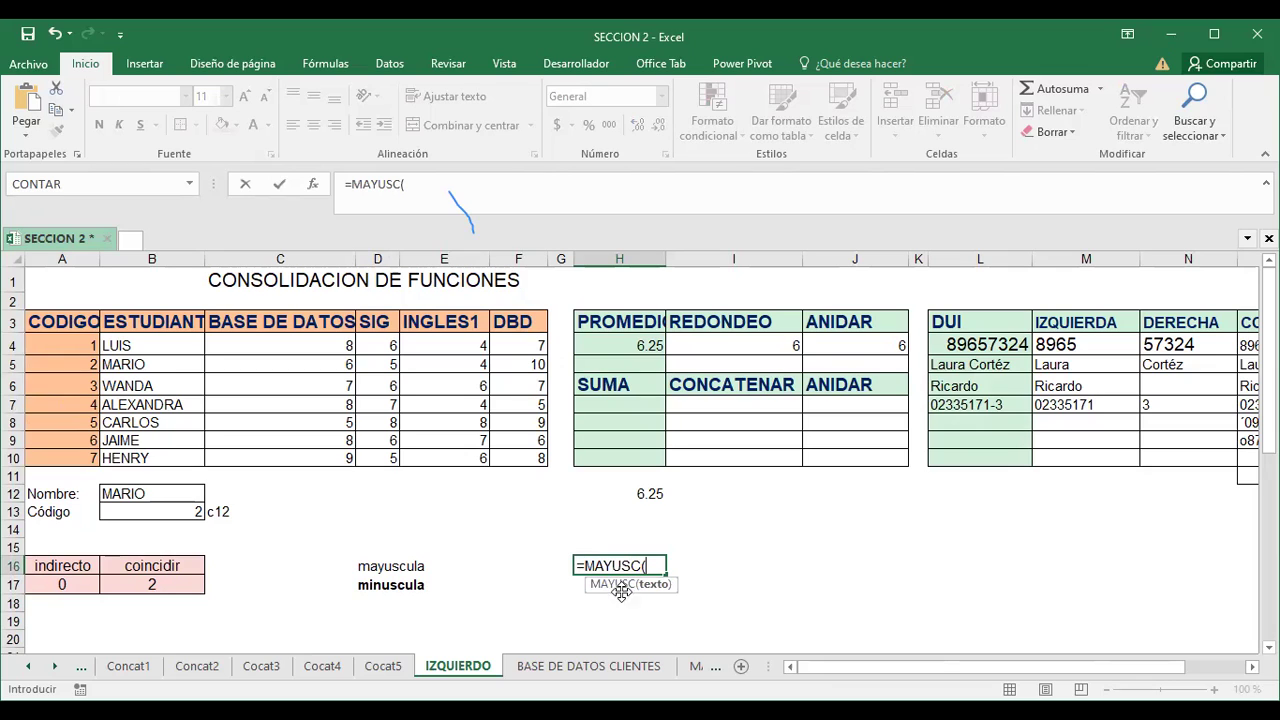
pyautogui.click(1064, 383)
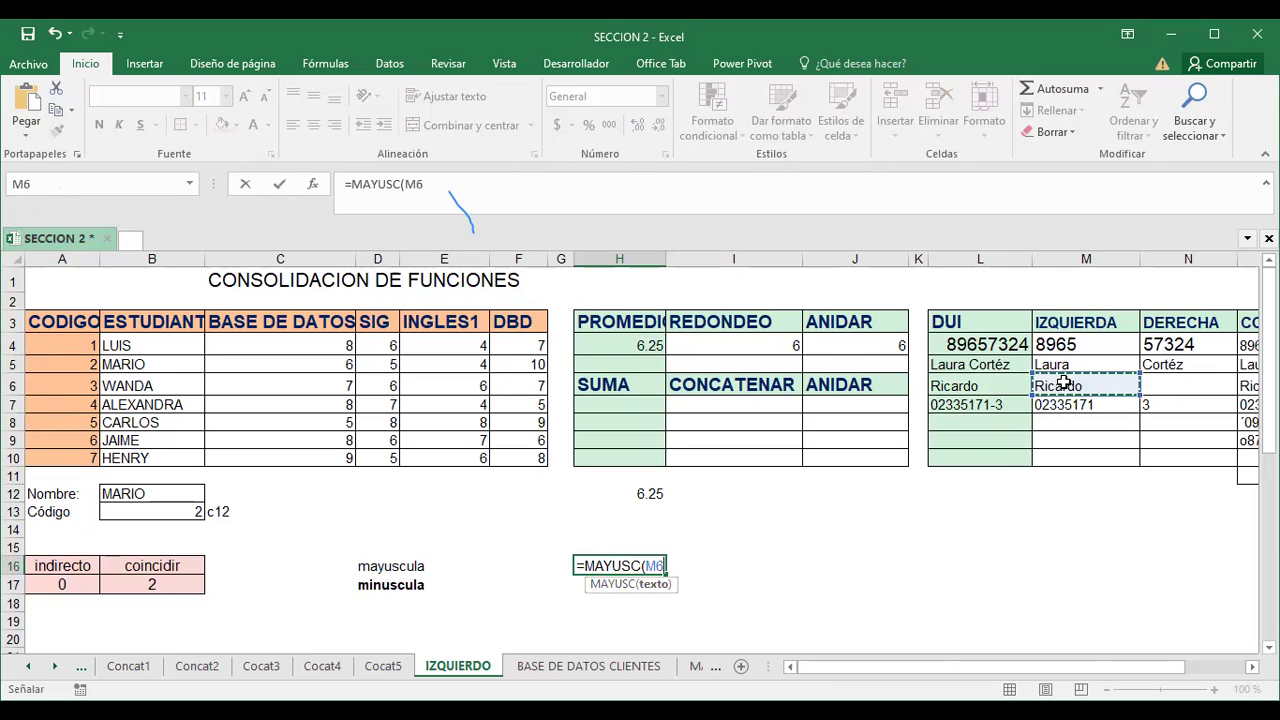
pyautogui.press('Return')
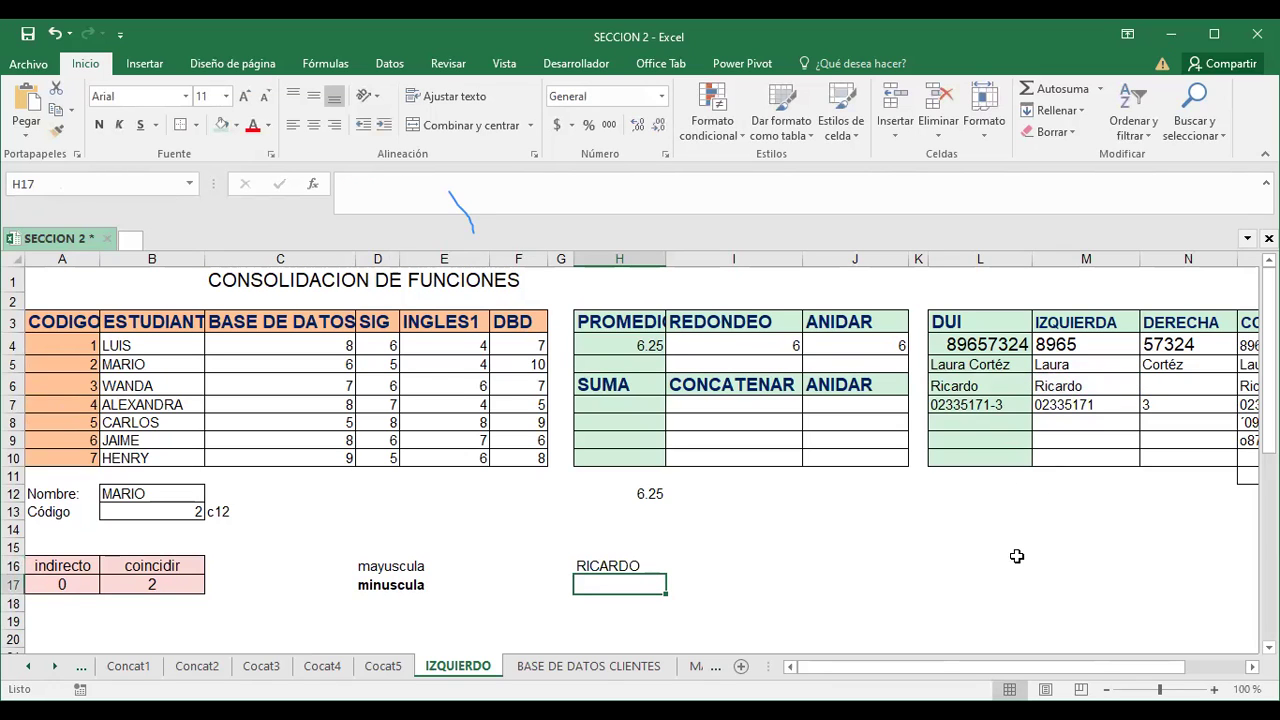
# Step: Compare the H16 MAYUSC formula with the IZQUIERDA and DERECHA formulas in M6, N5 and M5
pyautogui.click(621, 567)
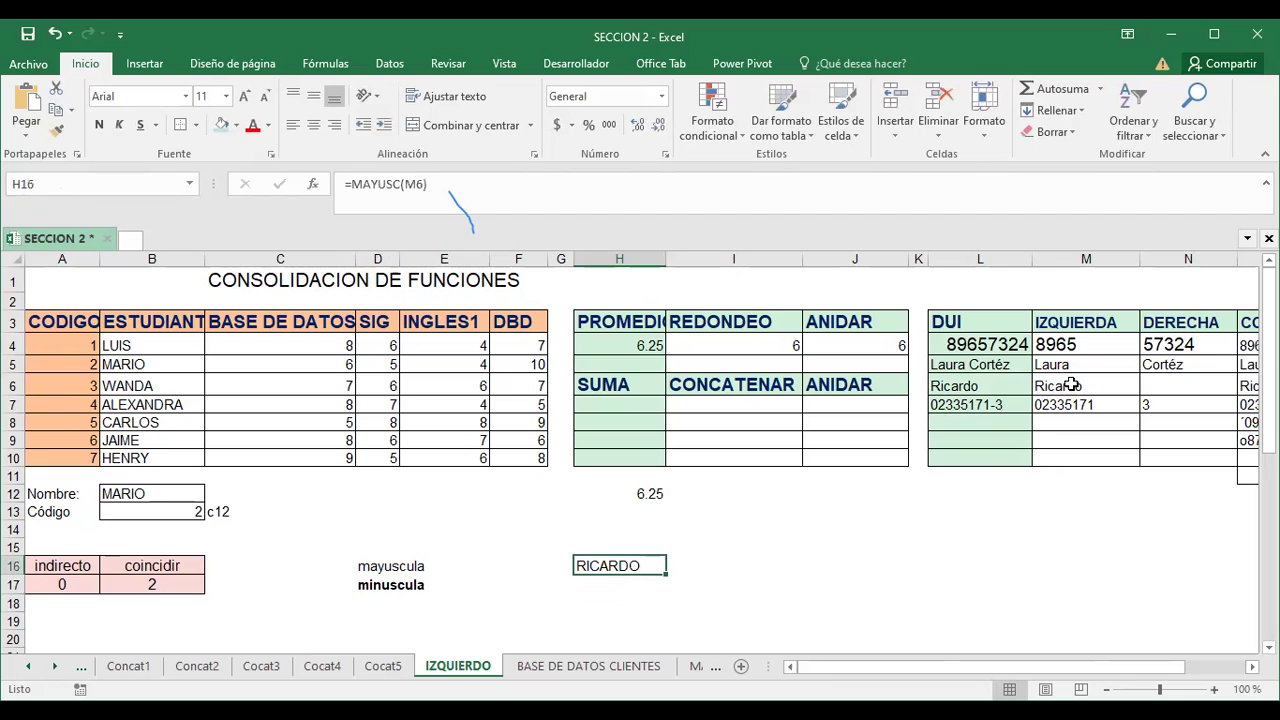
pyautogui.click(1077, 385)
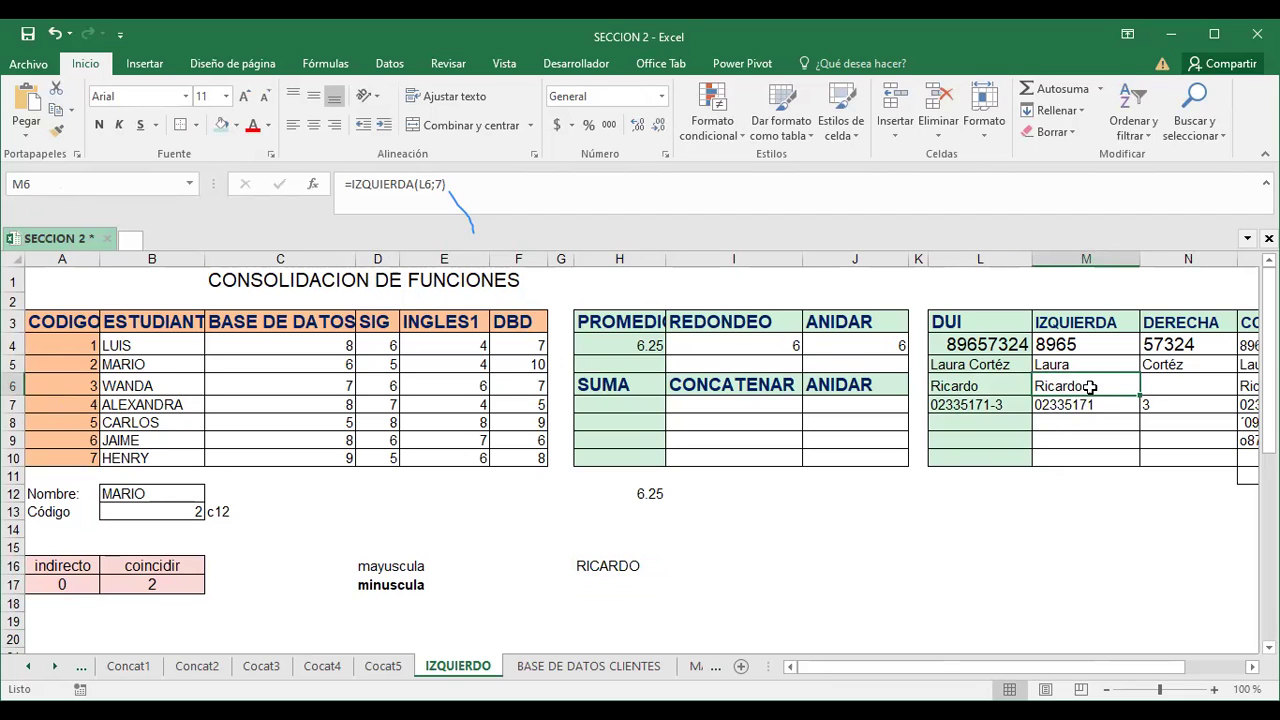
pyautogui.click(609, 564)
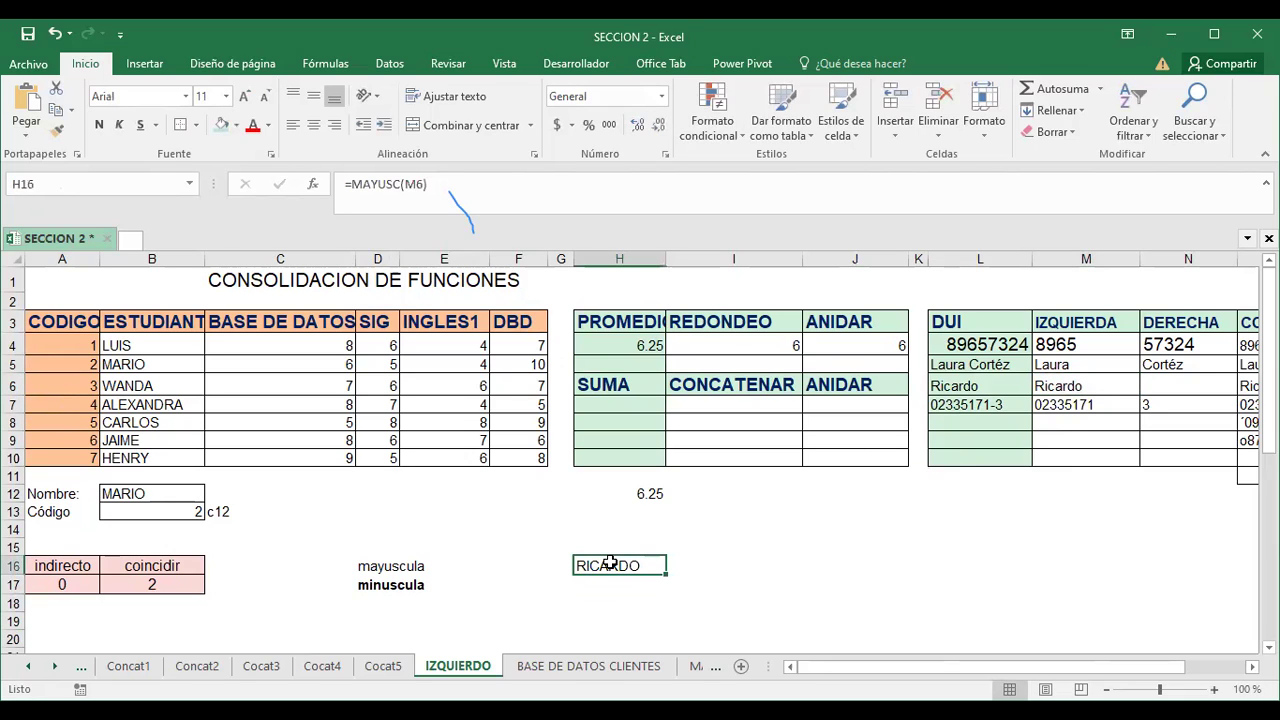
pyautogui.click(702, 560)
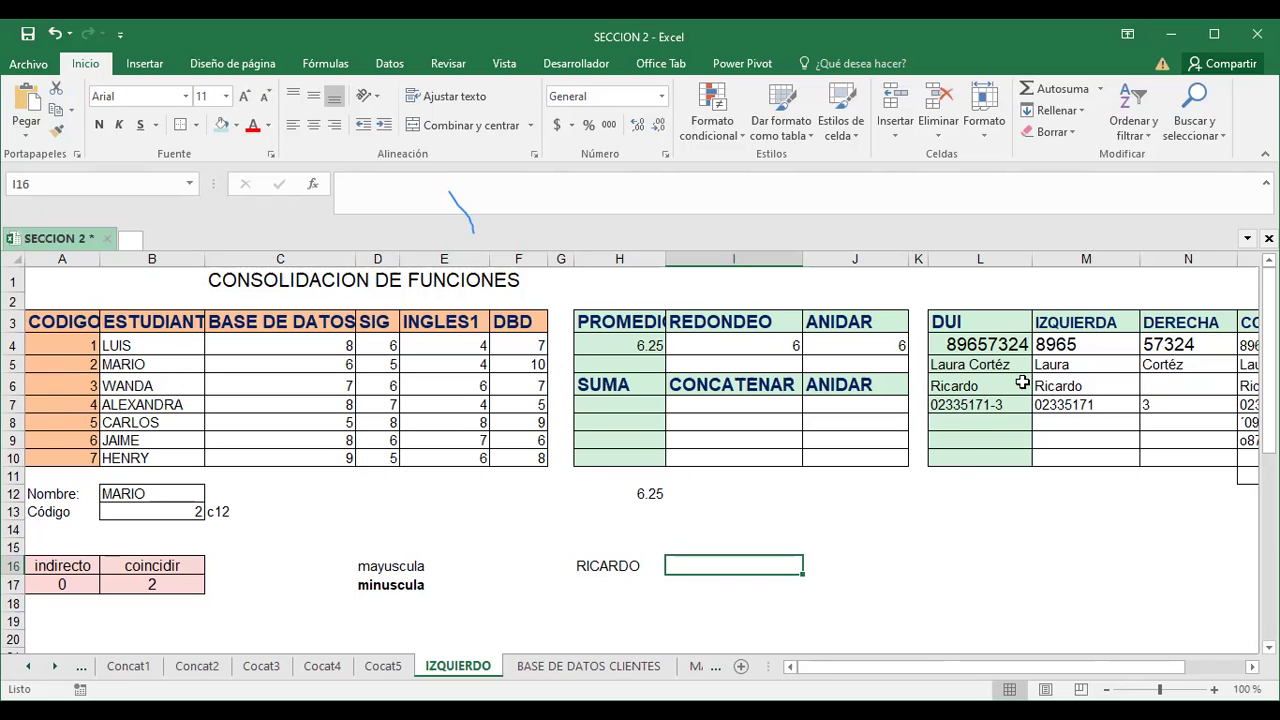
pyautogui.click(1166, 367)
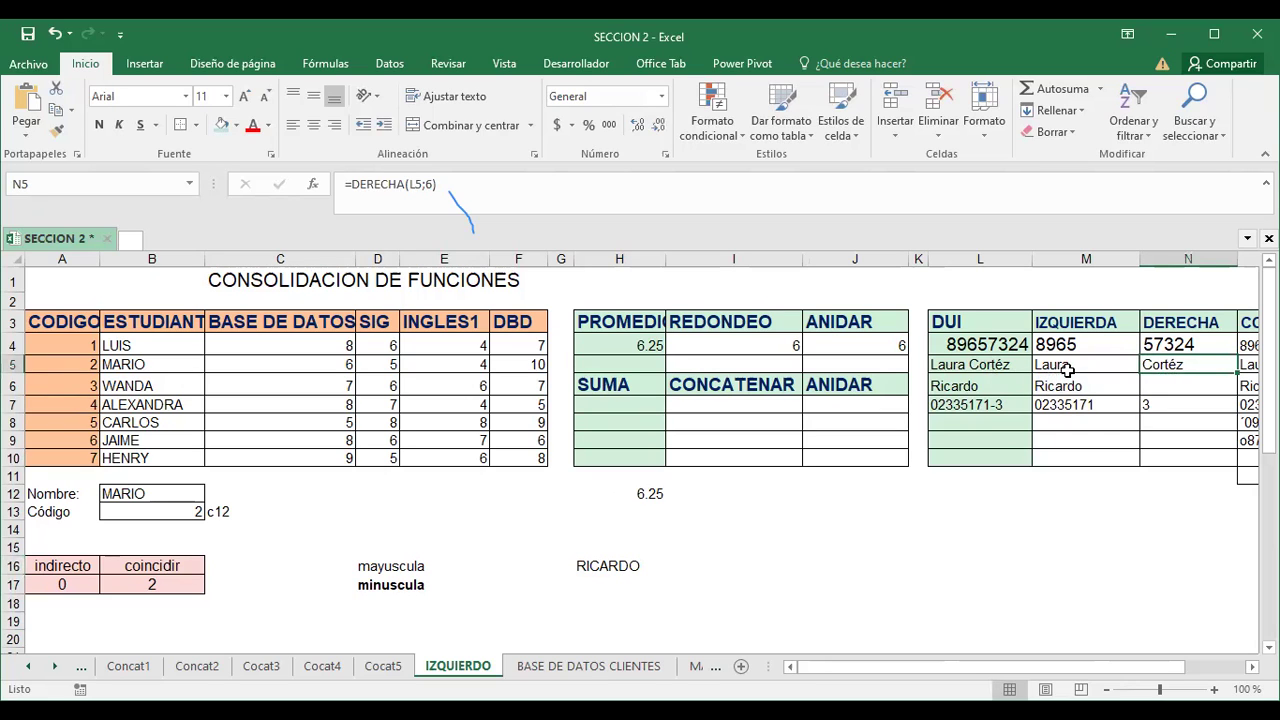
pyautogui.click(1073, 366)
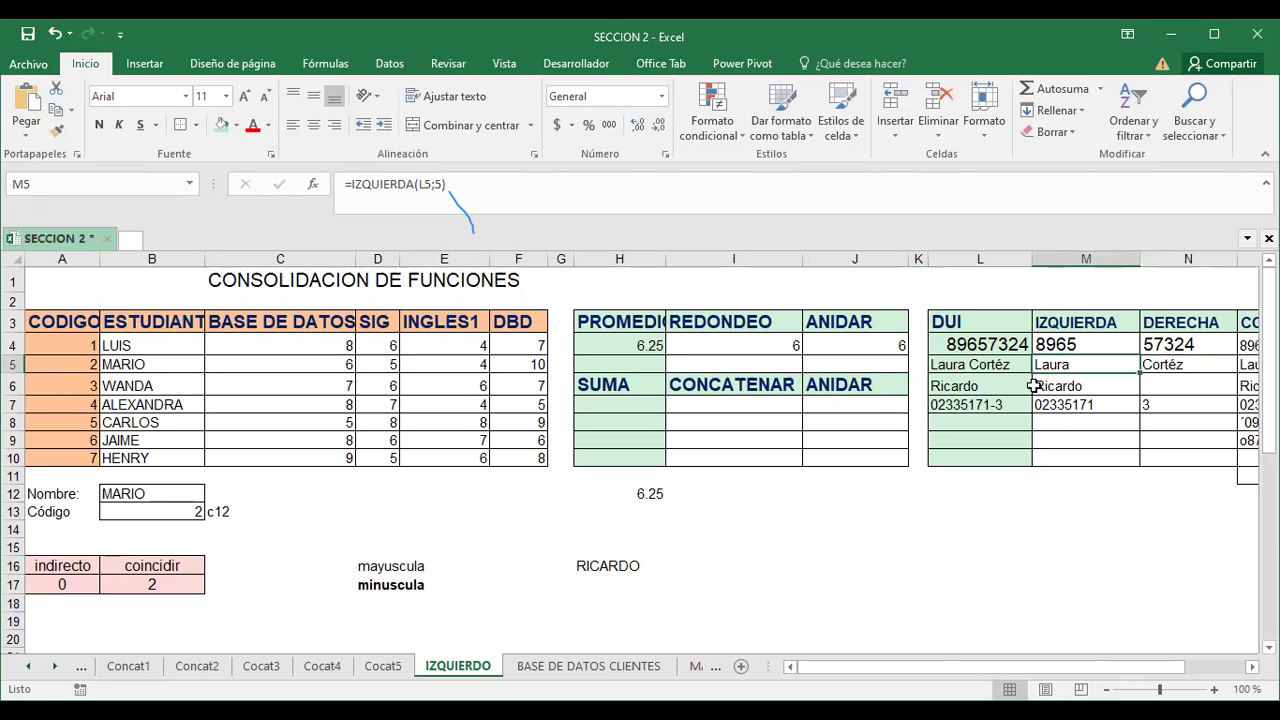
pyautogui.click(712, 565)
pyautogui.click(606, 590)
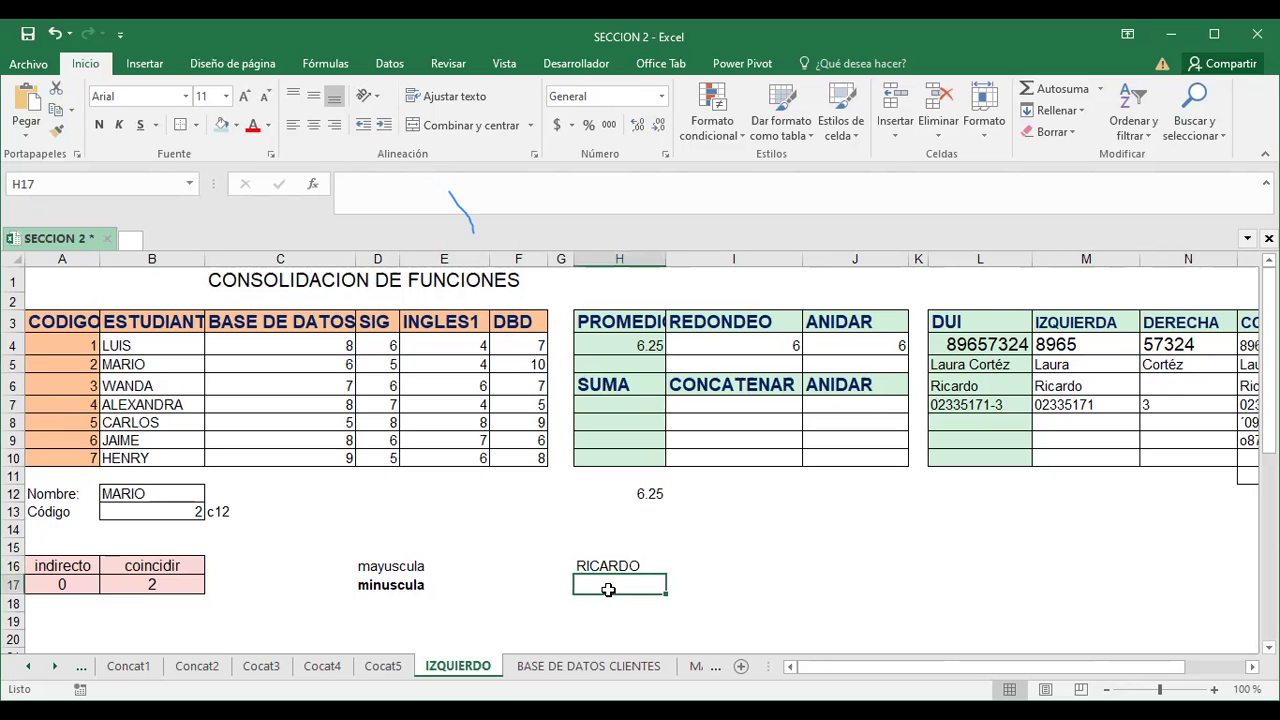
# Step: Enter =MINUSC(N5) in H17 to show the surname in lowercase
pyautogui.write('=mi')
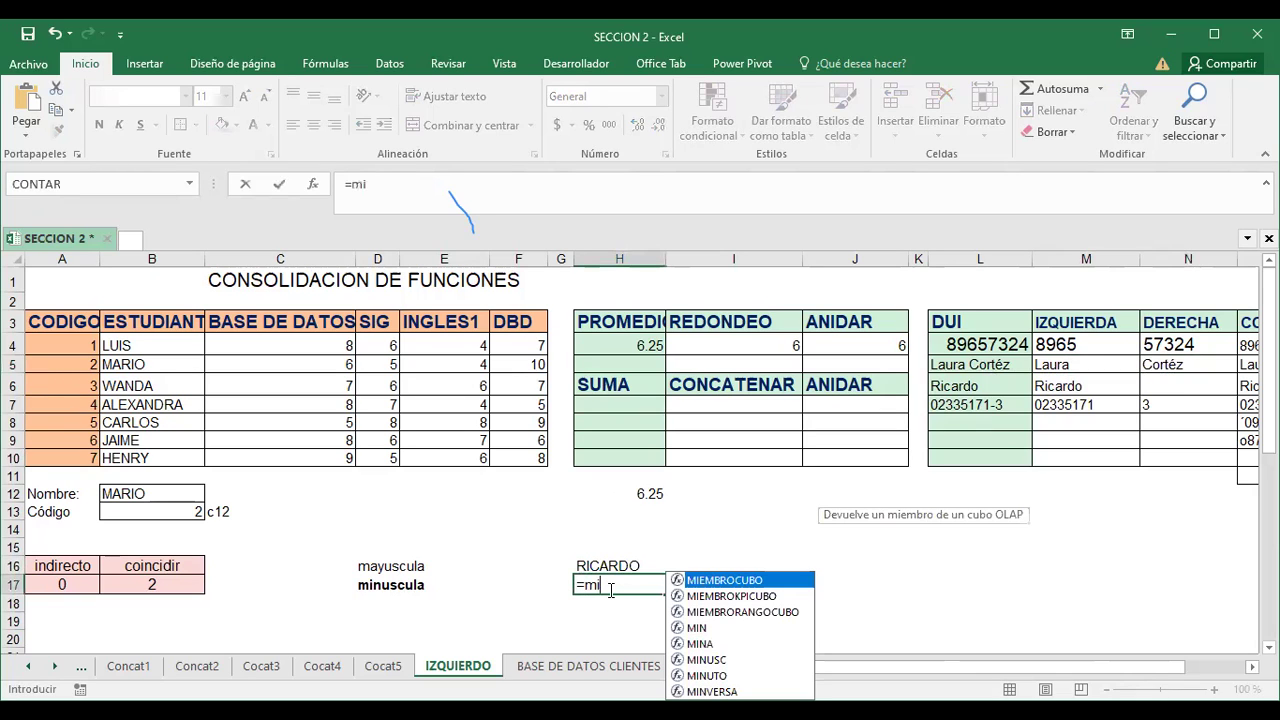
pyautogui.write('nus')
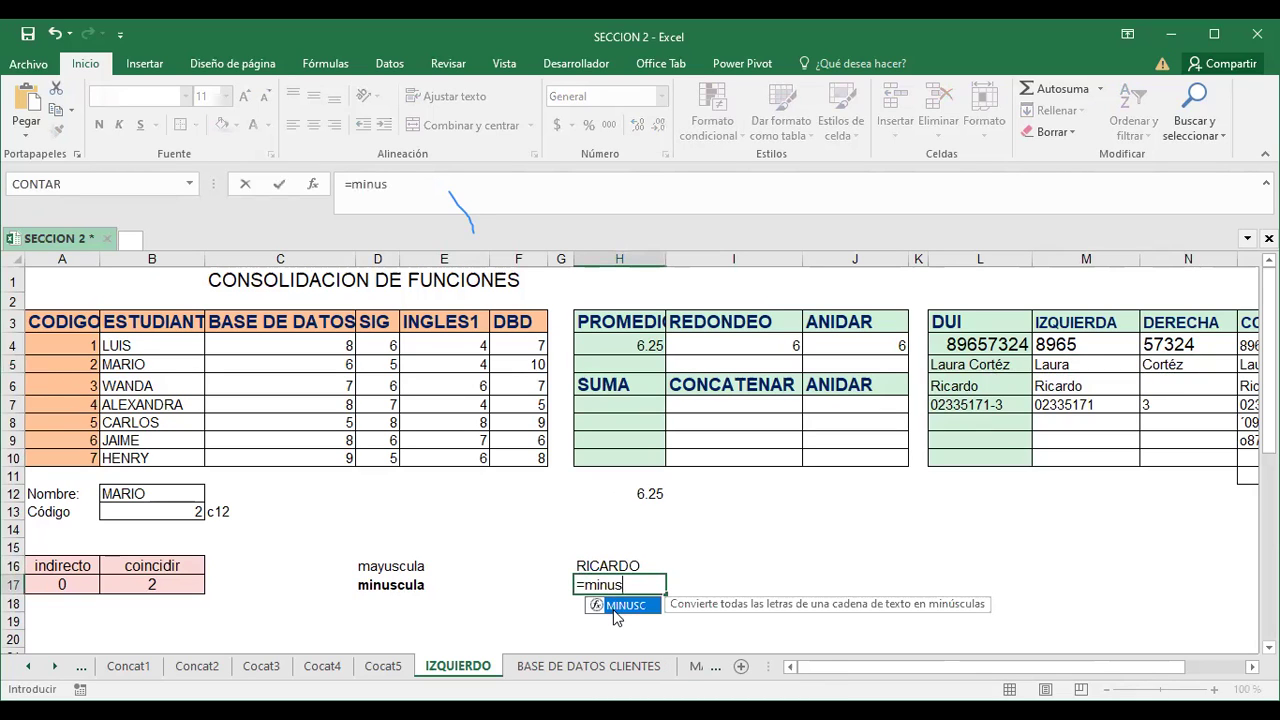
pyautogui.doubleClick(615, 607)
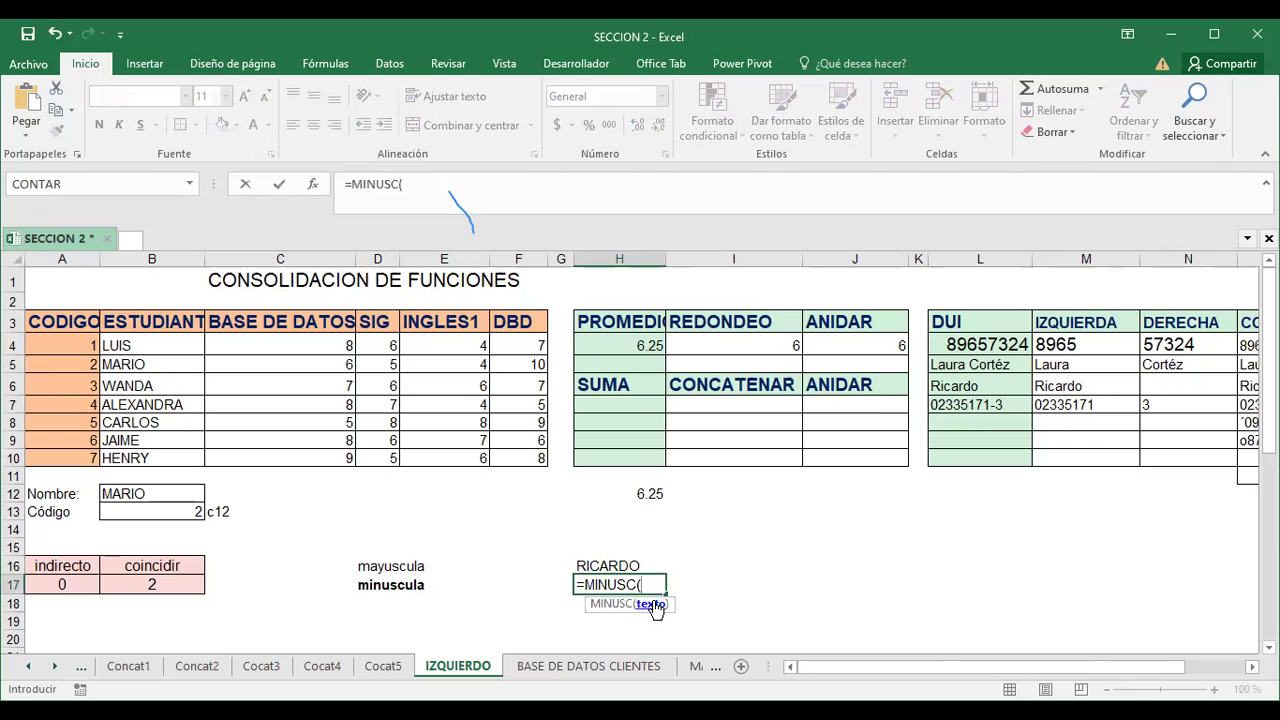
pyautogui.click(1180, 367)
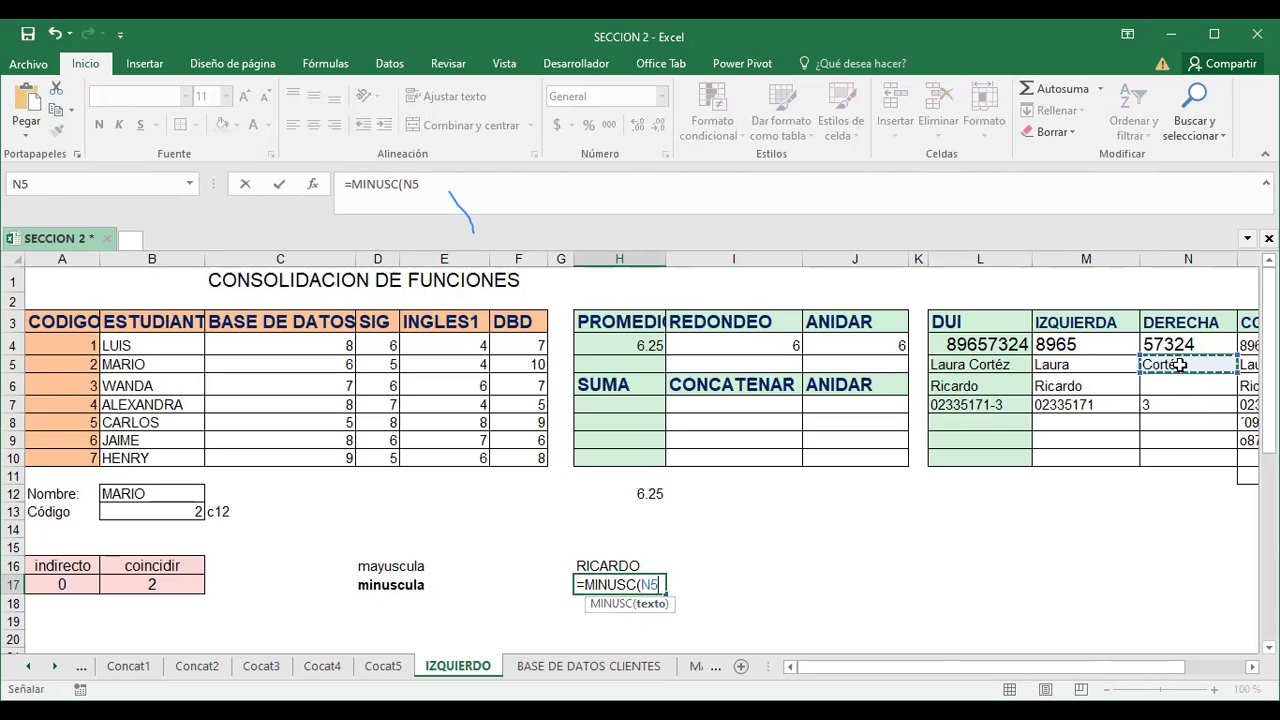
pyautogui.press('Return')
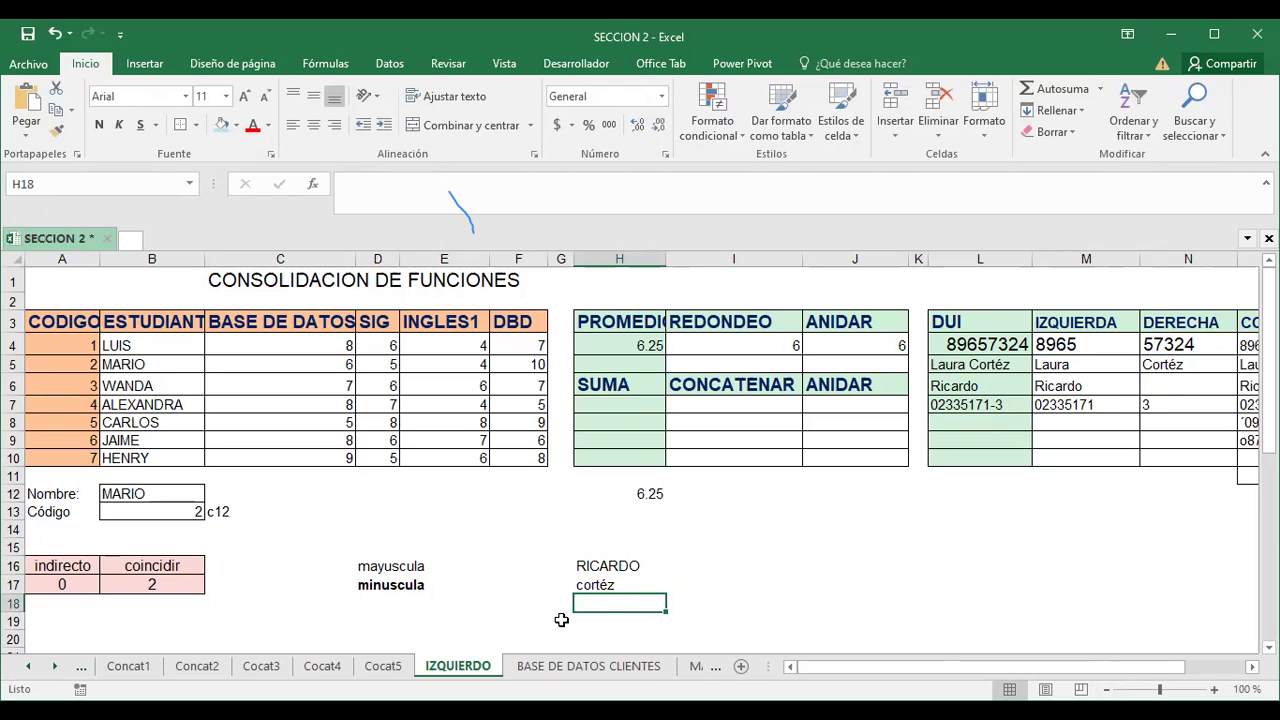
# Step: Enter =MAYUSC(H17) in I17 to turn the lowercase surname back to uppercase
pyautogui.click(703, 590)
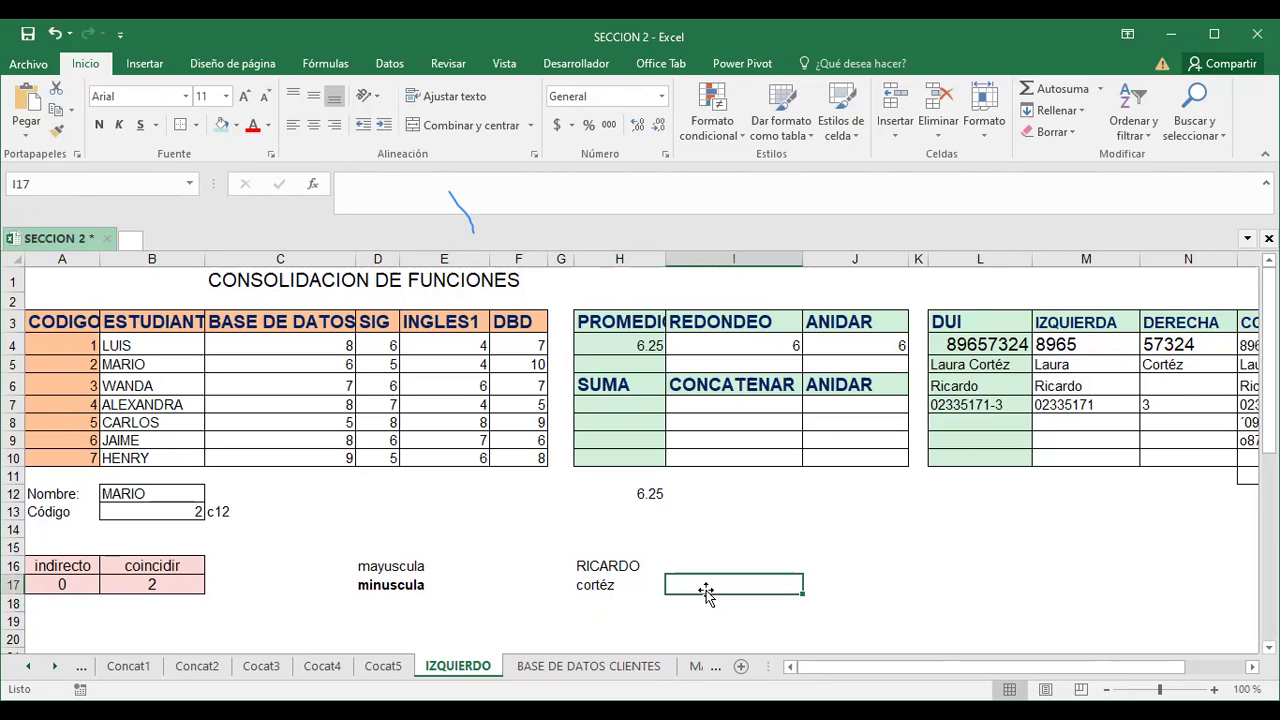
pyautogui.write('=')
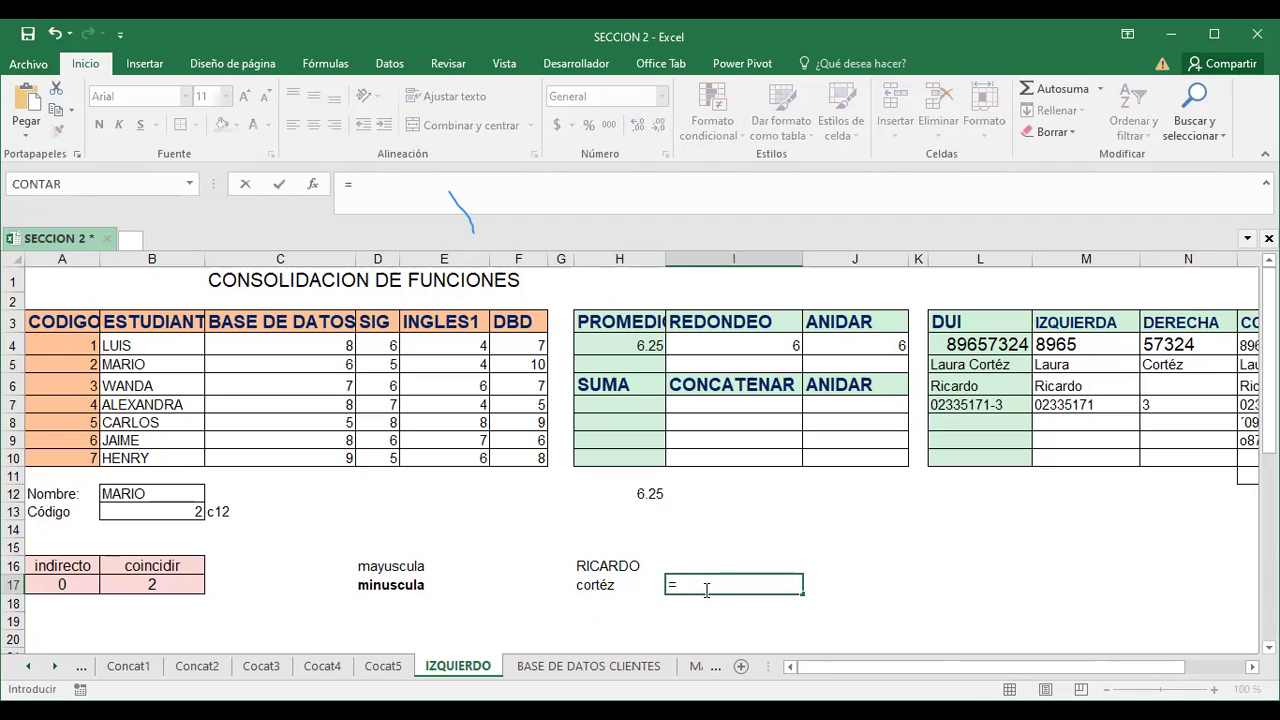
pyautogui.write('mayusc')
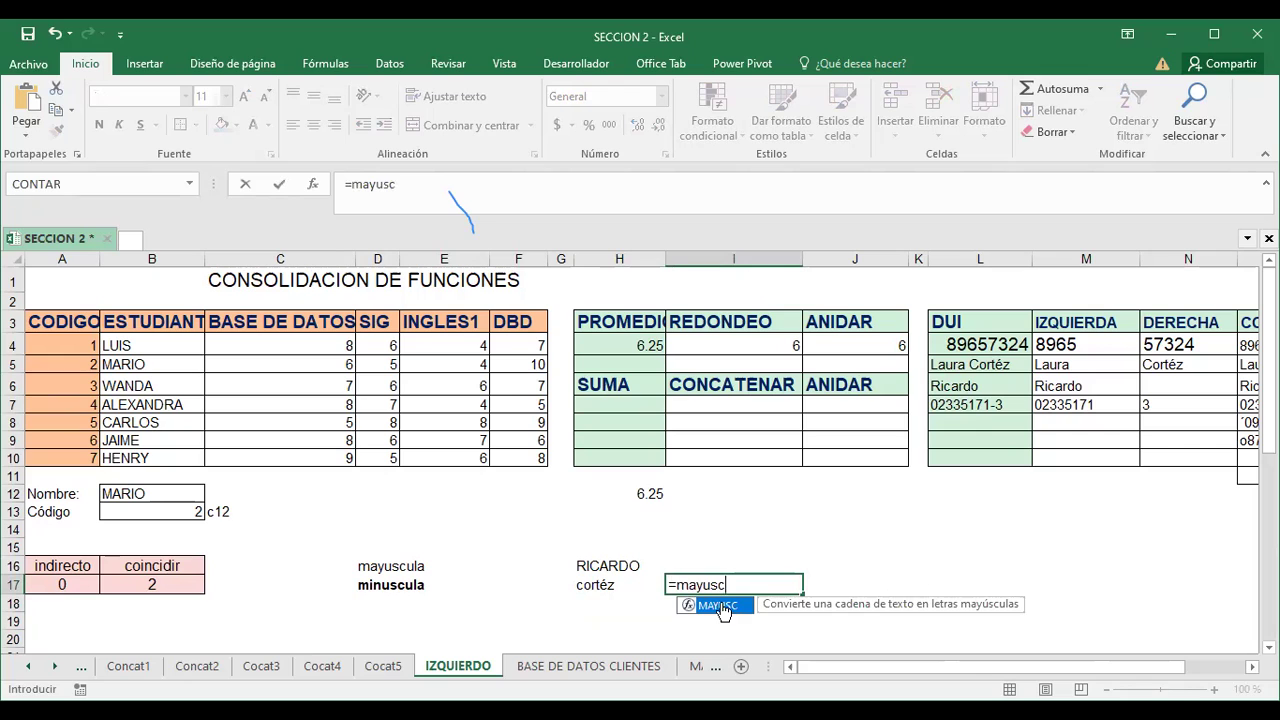
pyautogui.doubleClick(722, 607)
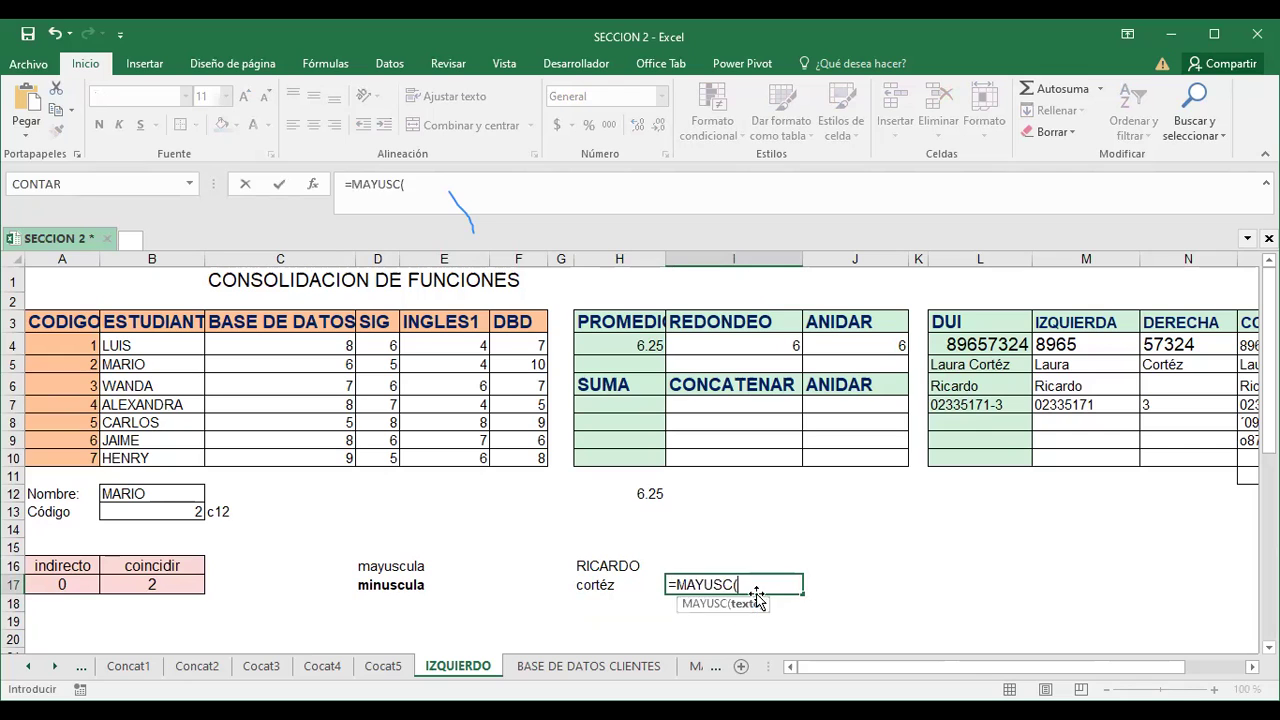
pyautogui.click(587, 585)
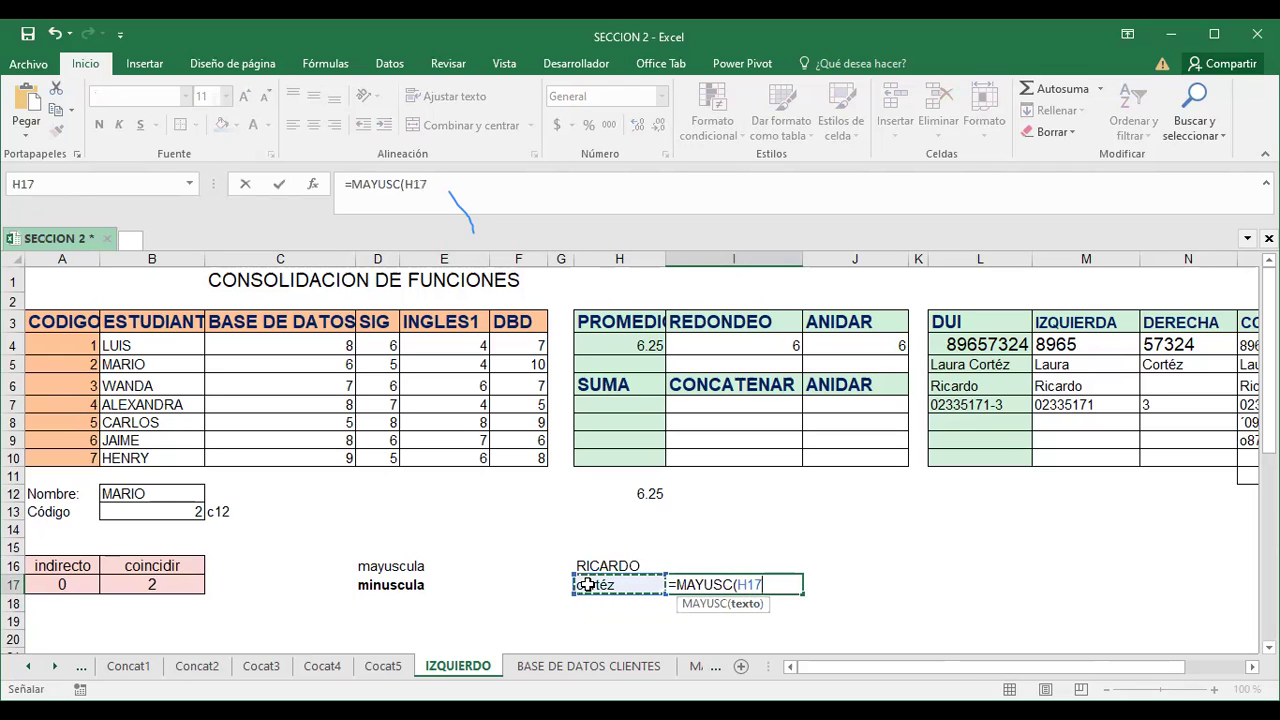
pyautogui.press('Return')
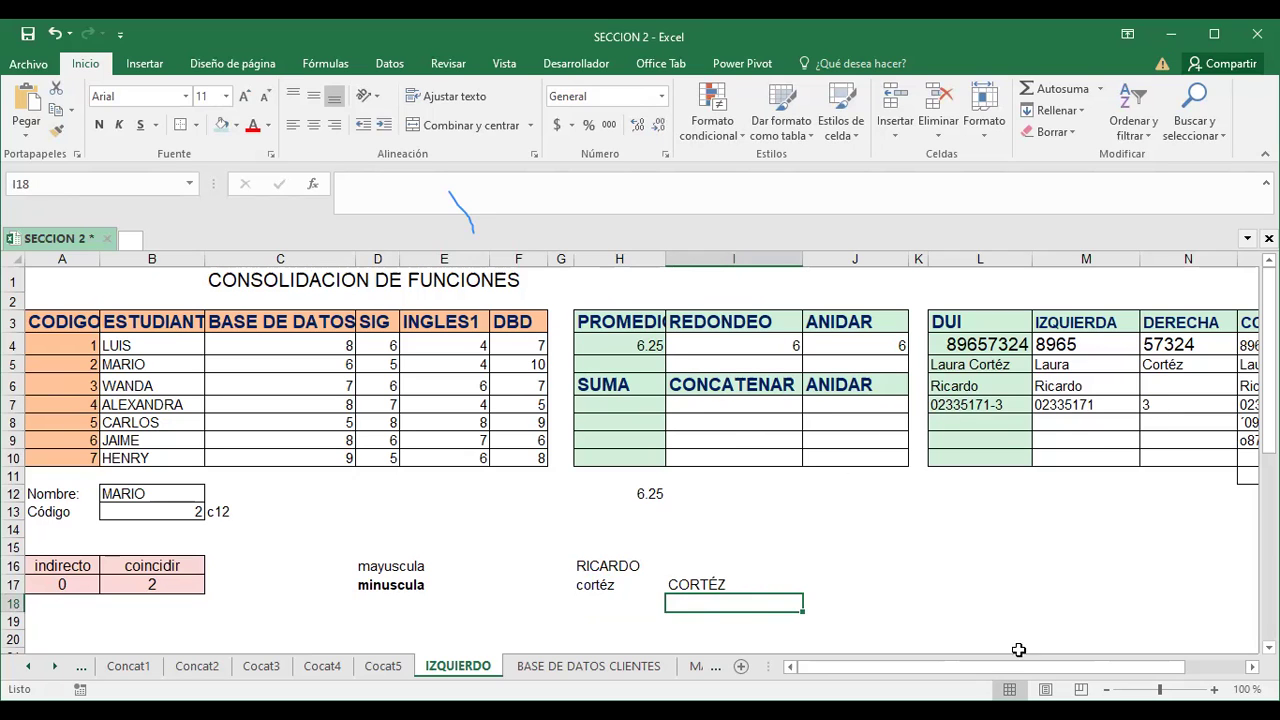
# Step: Check the concatenated values in O6, O8 and O11 and the row 7 DUI formulas
pyautogui.moveTo(998, 673); pyautogui.dragTo(1060, 673)
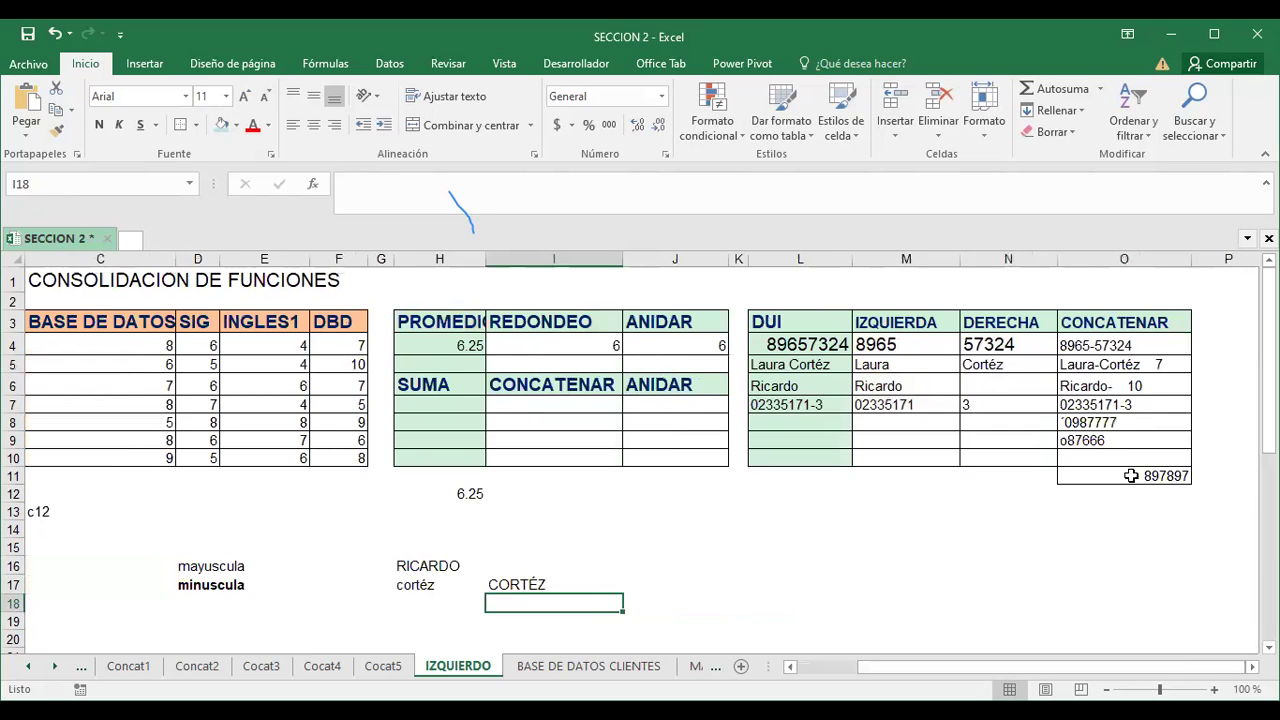
pyautogui.click(1110, 388)
pyautogui.click(1108, 420)
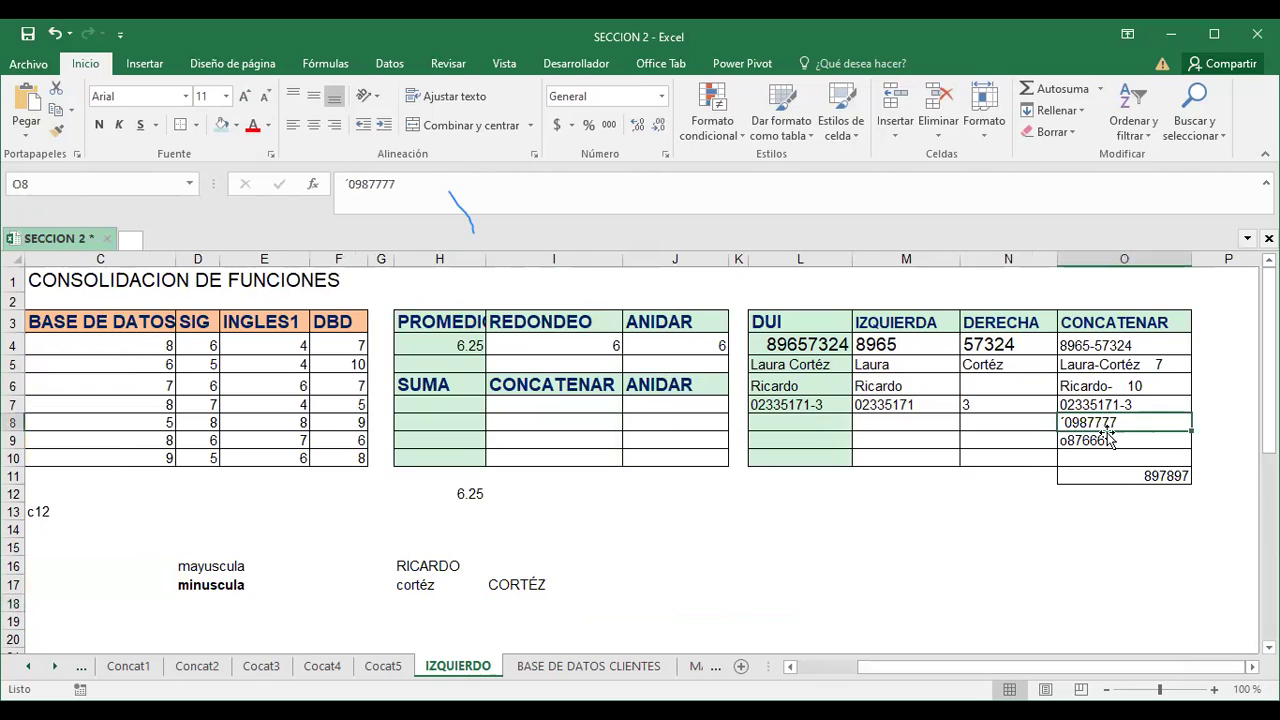
pyautogui.click(1118, 480)
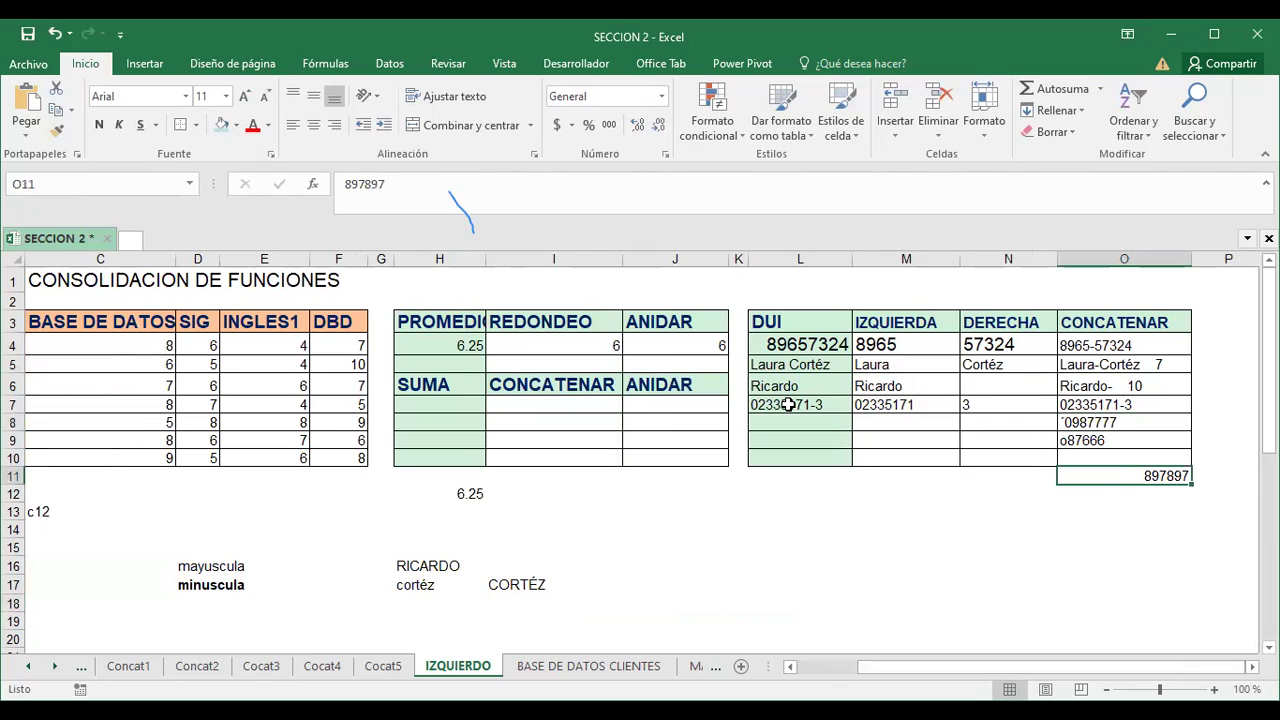
pyautogui.click(800, 404)
pyautogui.click(886, 405)
pyautogui.click(986, 404)
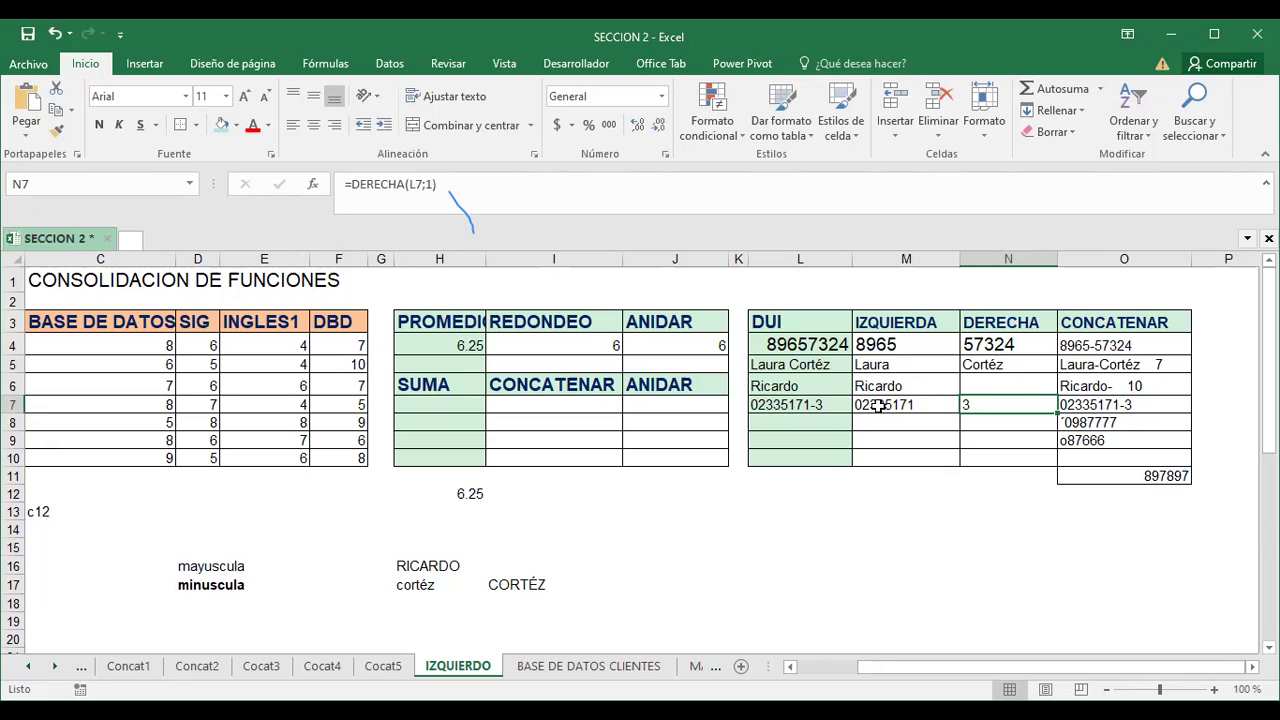
# Step: Change M7's character count from 8 to 2 (trying 1 first) so it shows 02
pyautogui.click(878, 405)
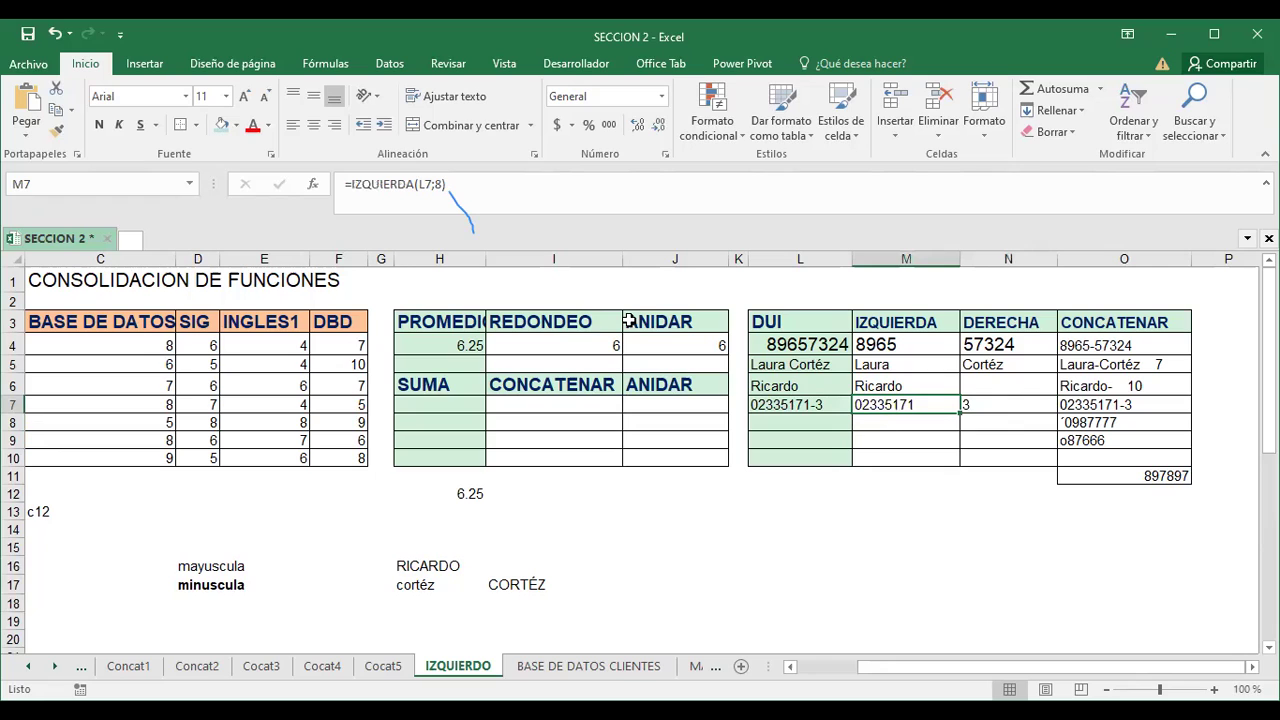
pyautogui.click(441, 184)
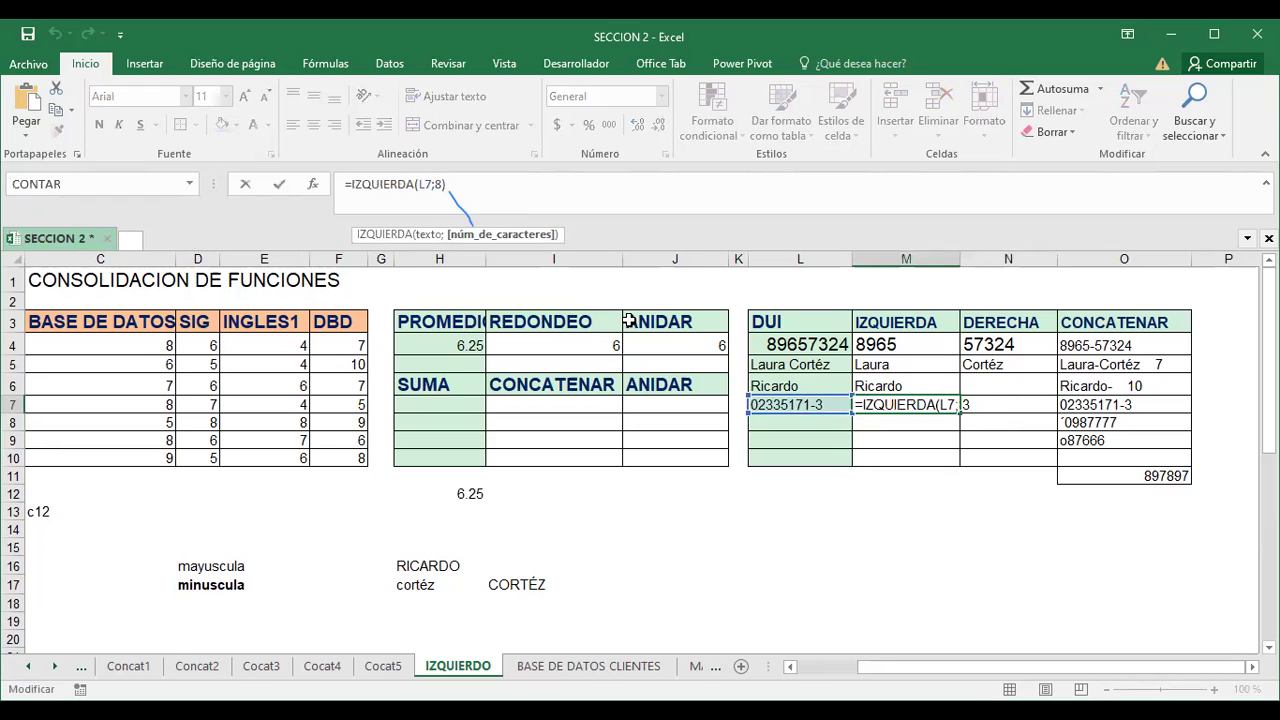
pyautogui.press('BackSpace')
pyautogui.write('1')
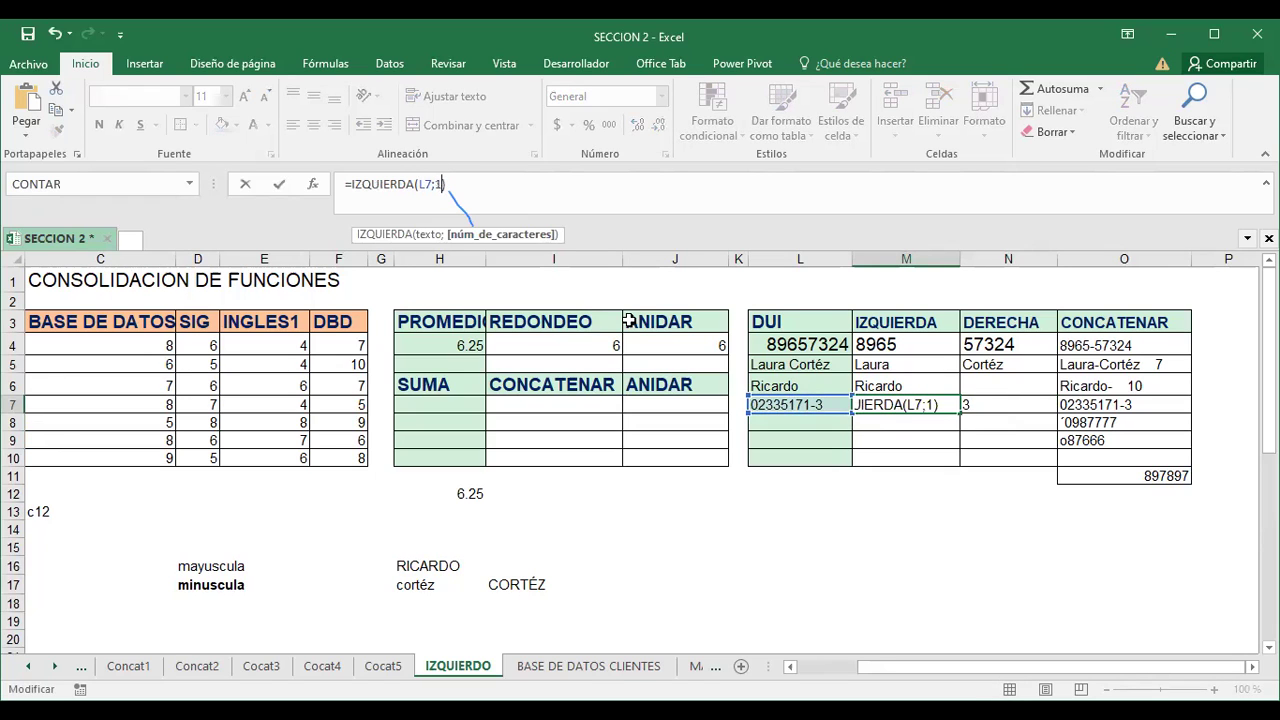
pyautogui.press('Return')
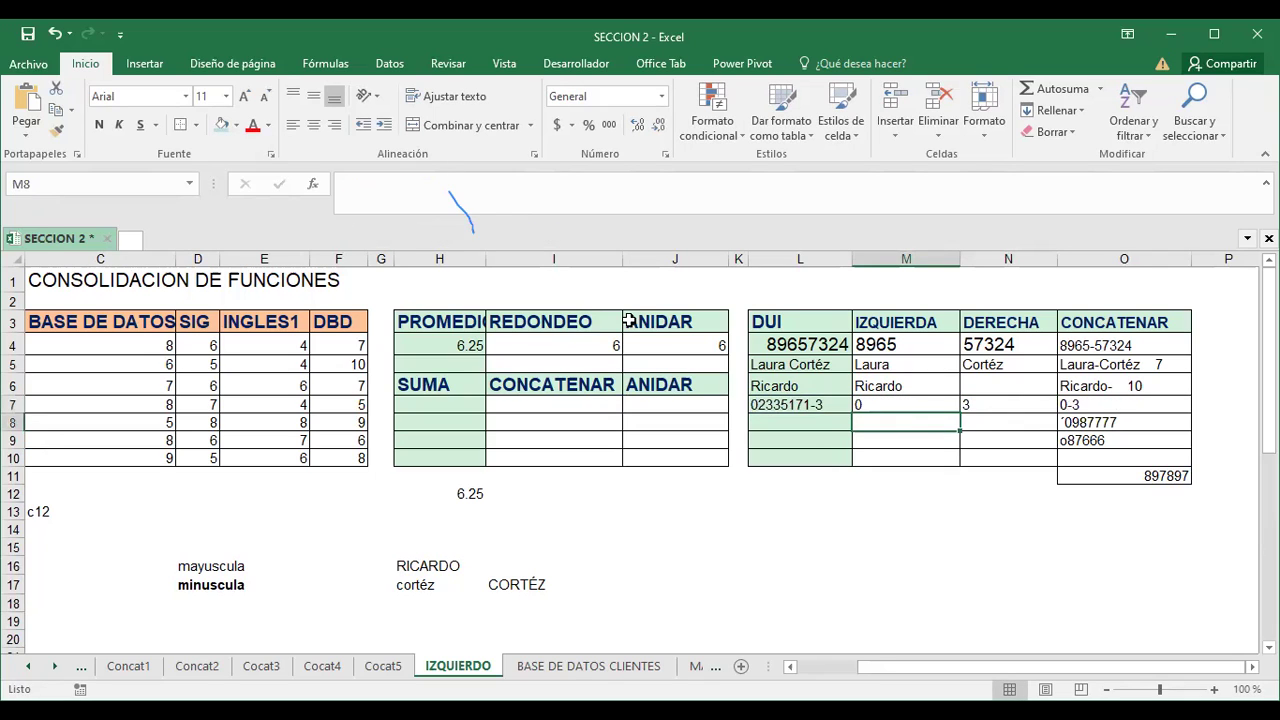
pyautogui.click(895, 404)
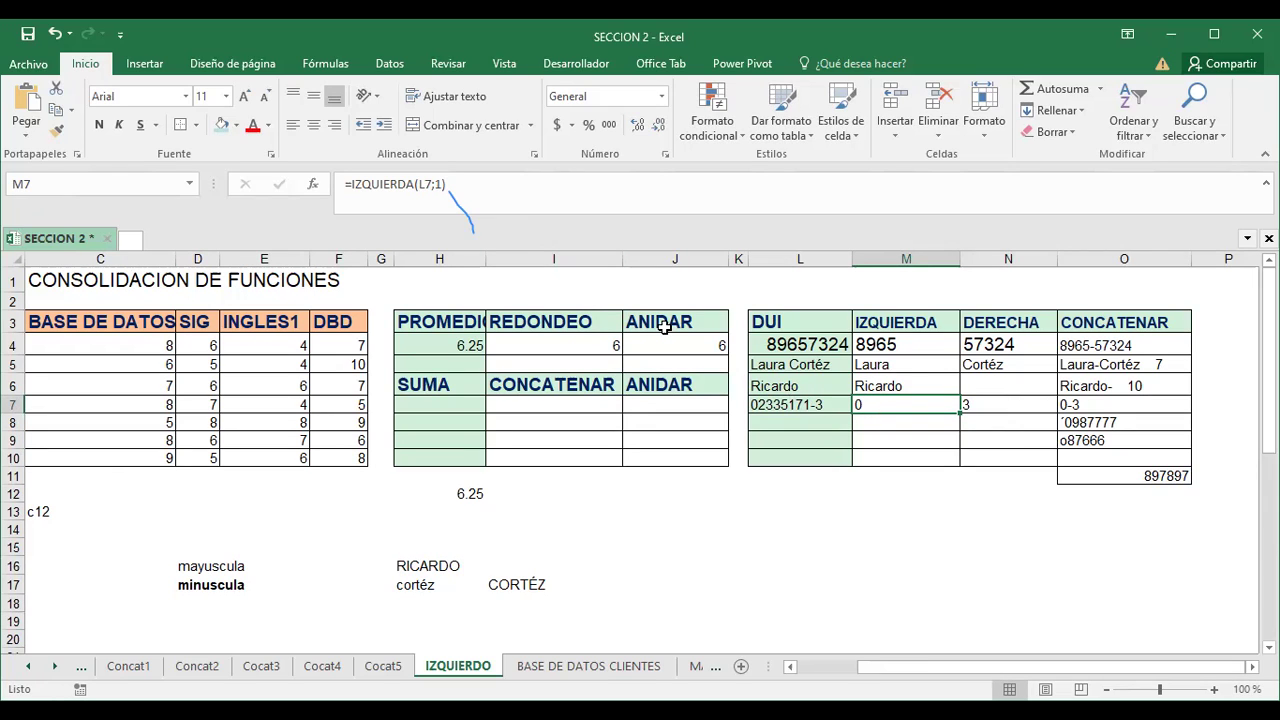
pyautogui.press('F2')
pyautogui.press('Left')
pyautogui.press('BackSpace')
pyautogui.write('2')
pyautogui.press('Return')
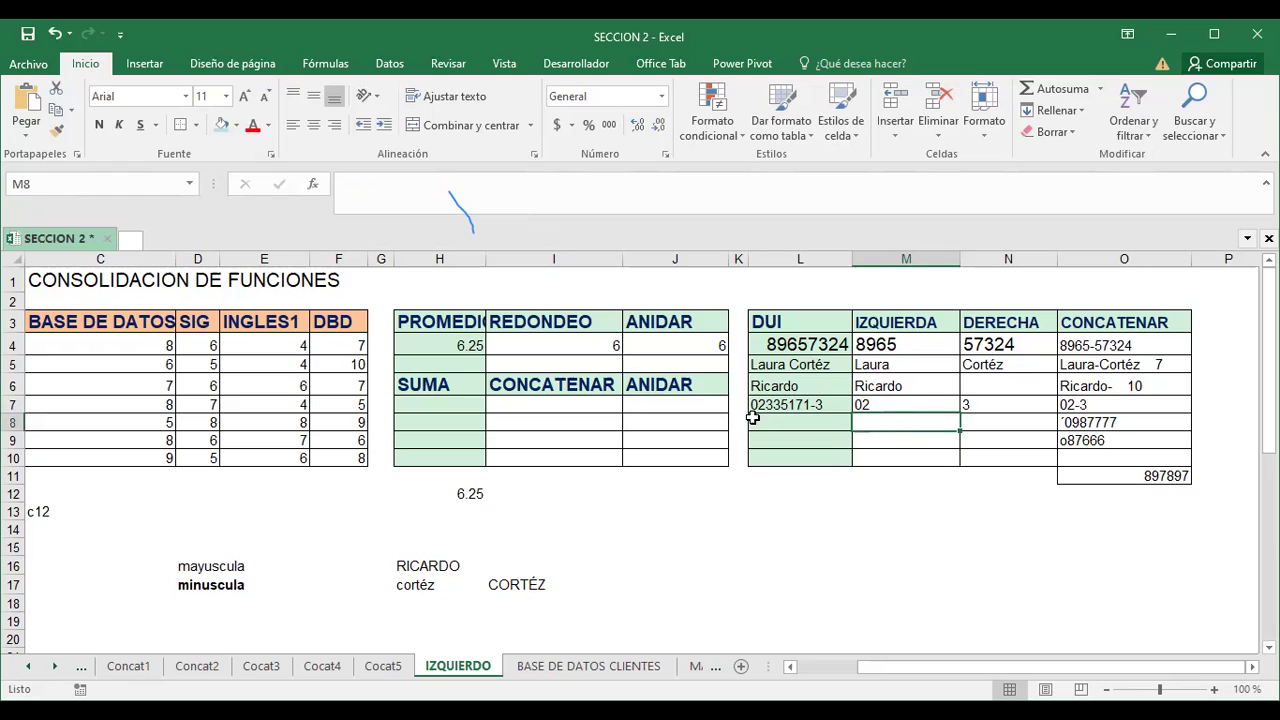
pyautogui.click(756, 405)
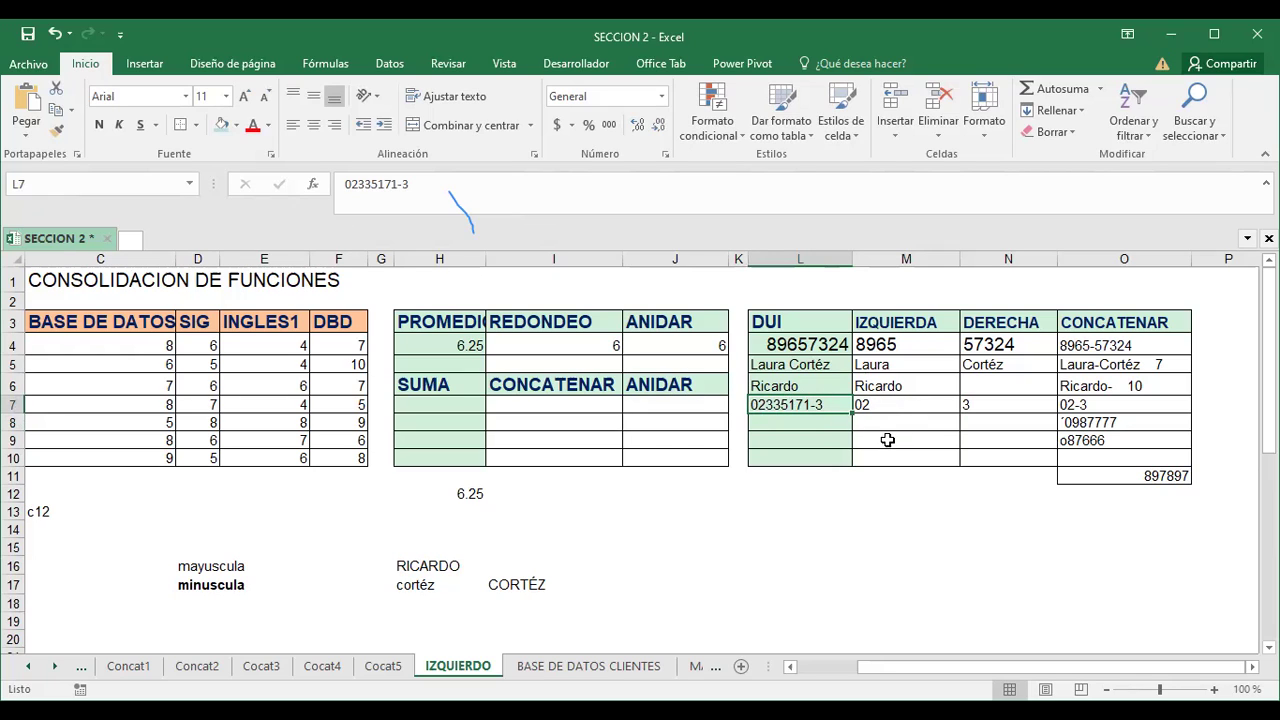
pyautogui.click(690, 670)
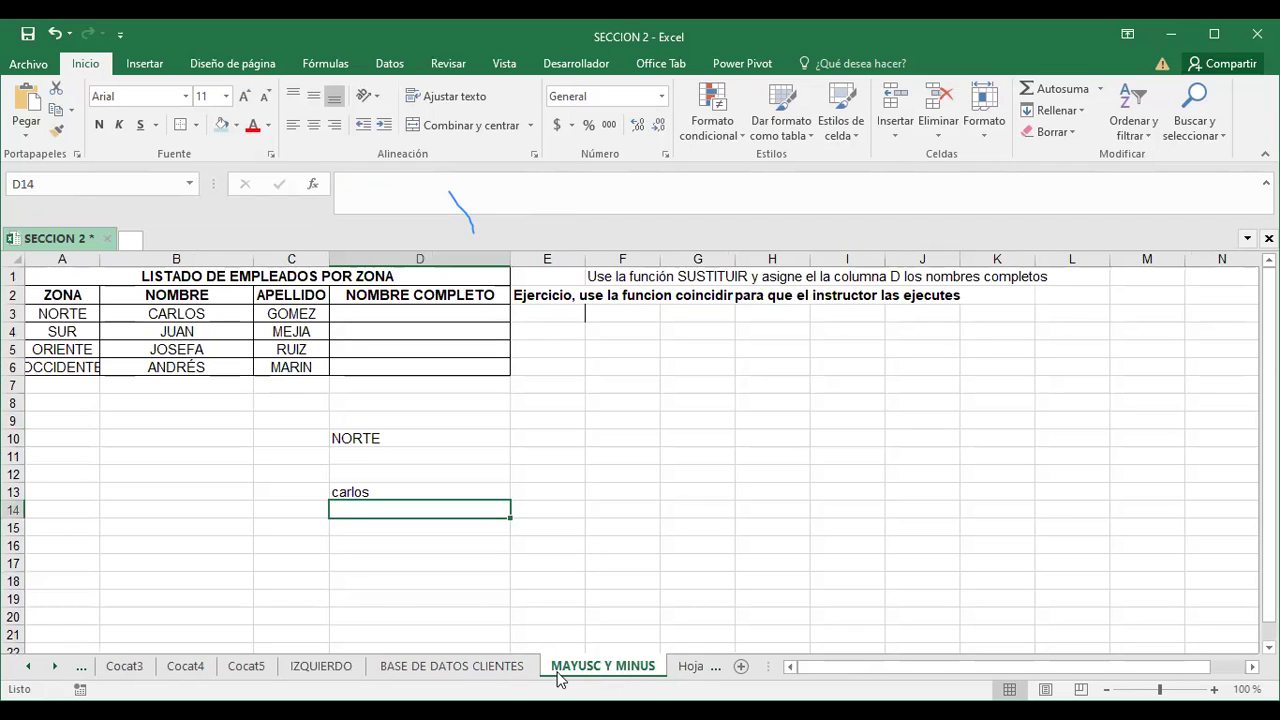
pyautogui.click(510, 668)
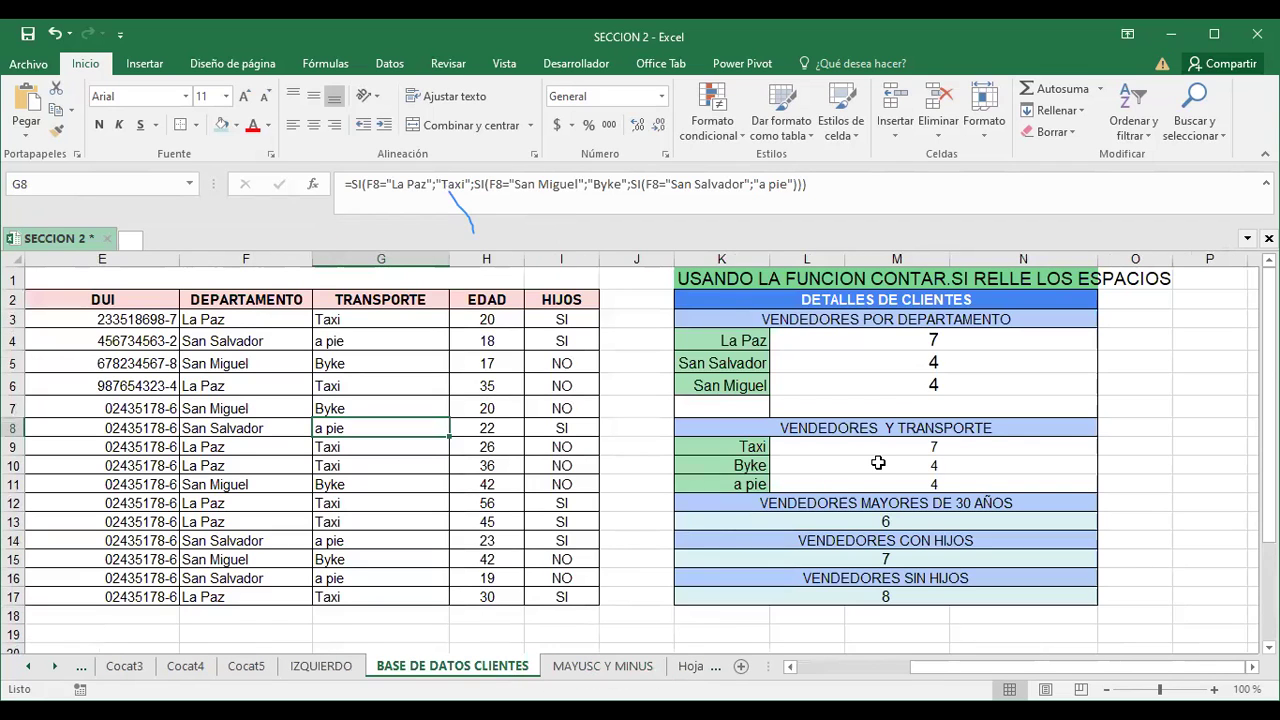
pyautogui.click(322, 670)
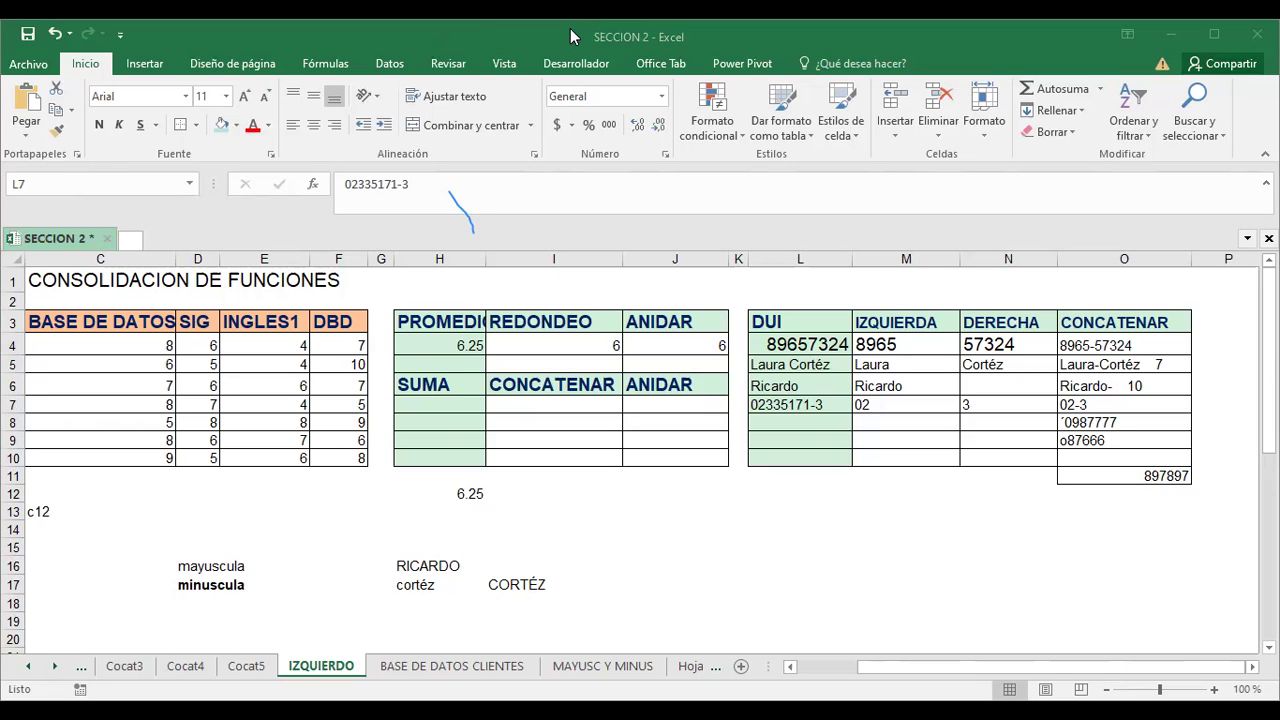
# Step: Return to the Firefox course page and advance through the units, past the discussion forum
pyautogui.hotkey('alt', 'Tab')
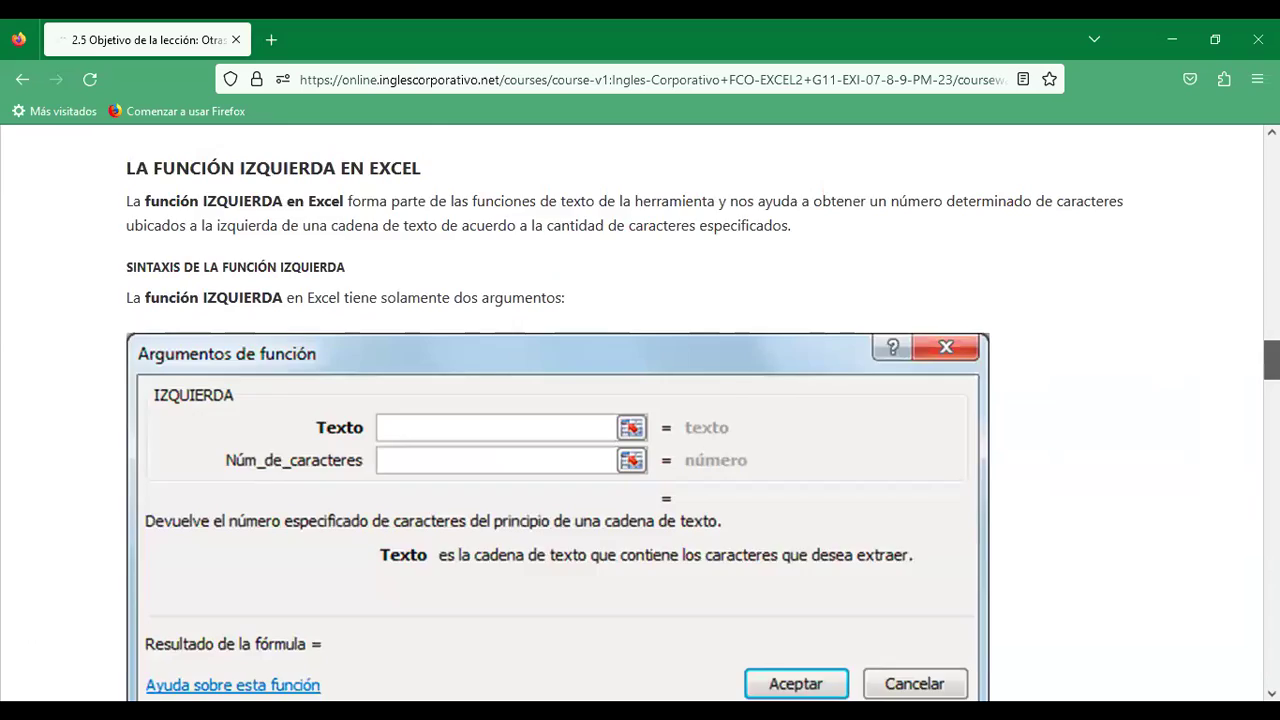
pyautogui.scroll(5, 640, 400)
pyautogui.scroll(15, 1236, 430)
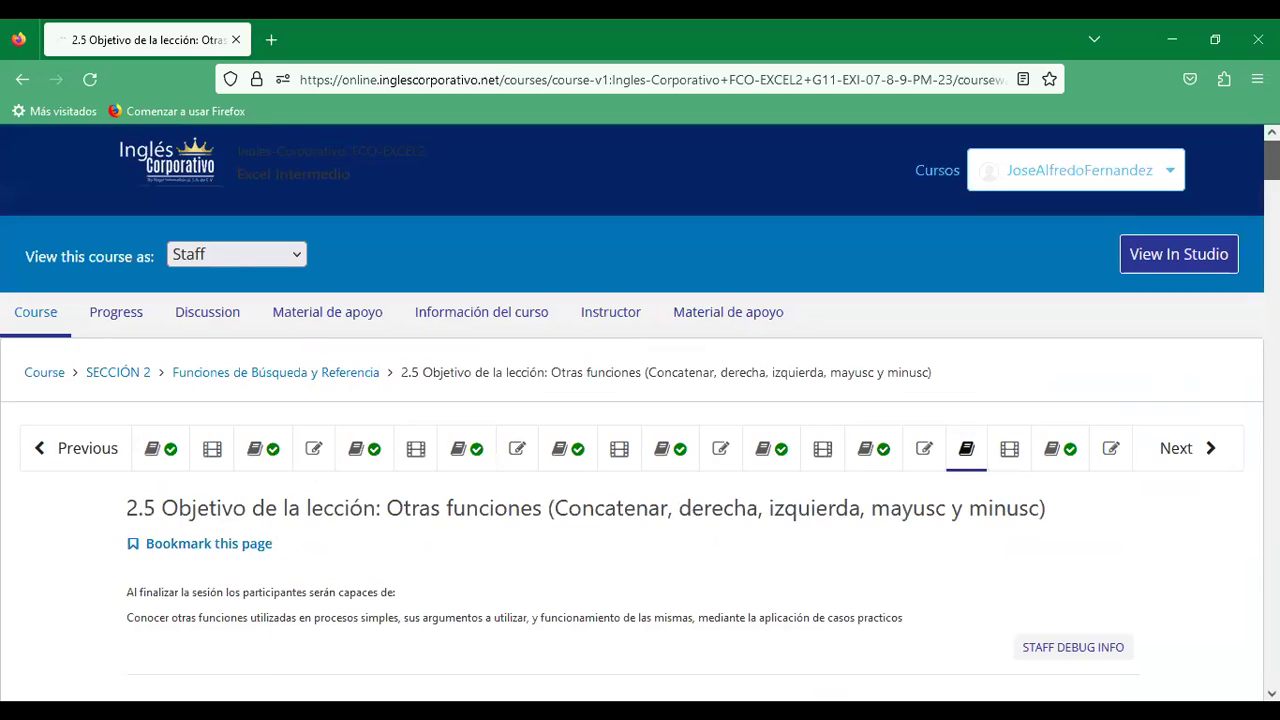
pyautogui.click(1198, 456)
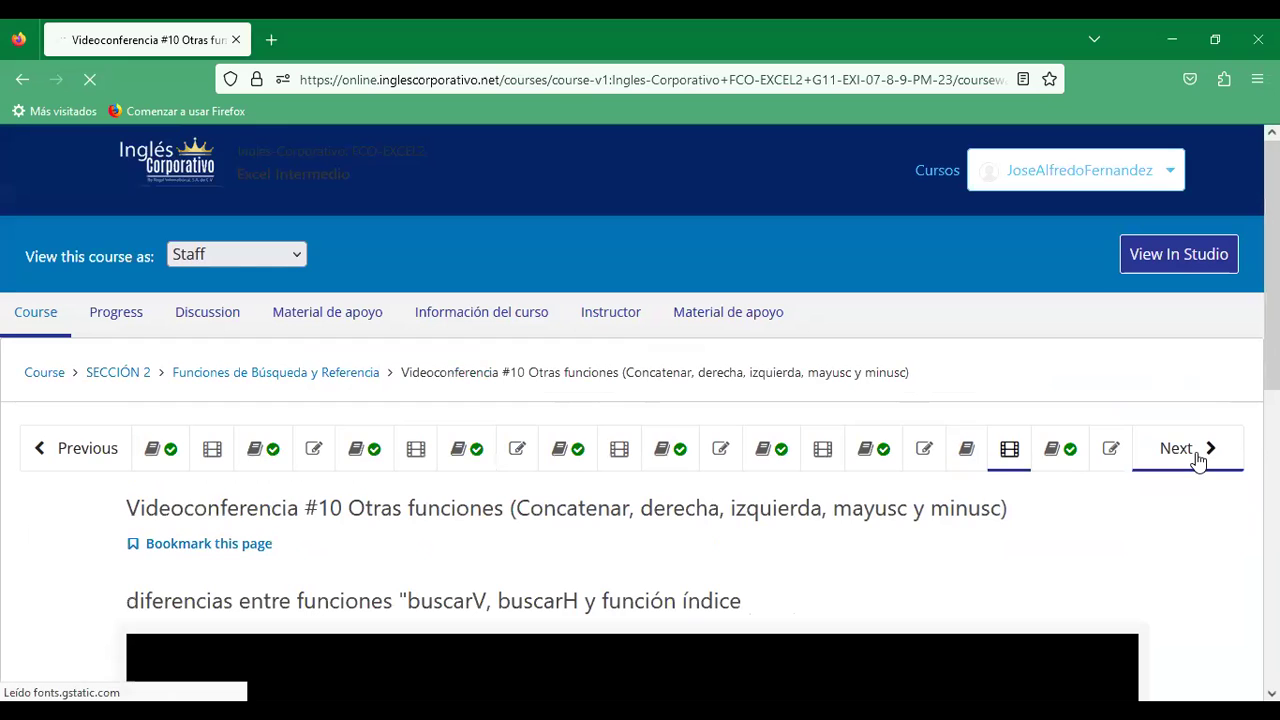
pyautogui.click(1198, 456)
pyautogui.click(1198, 456)
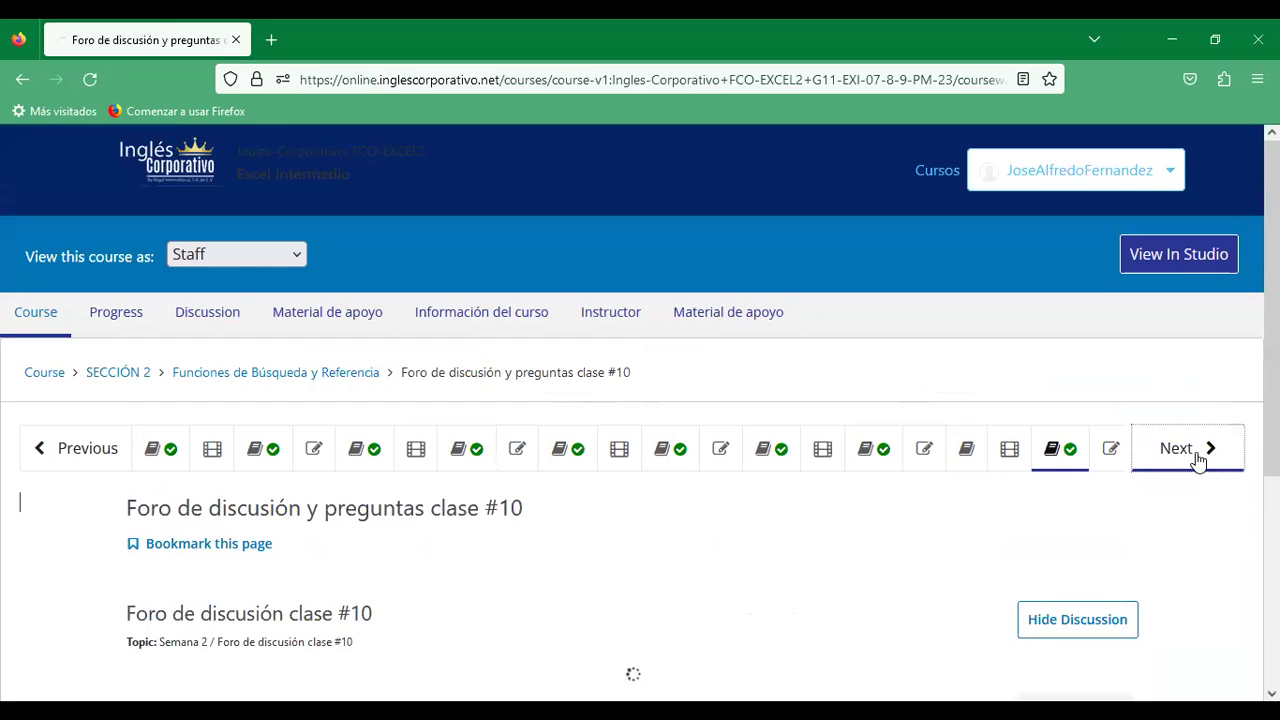
pyautogui.click(1198, 457)
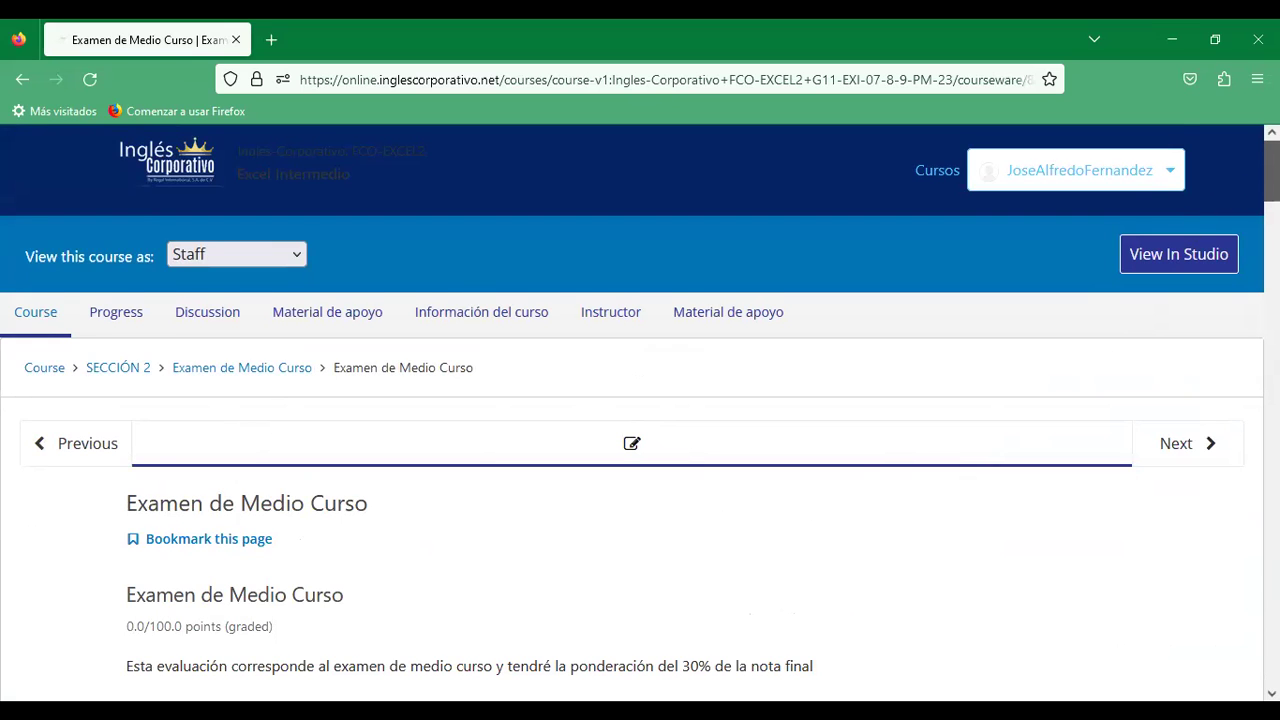
# Step: Scroll through the Examen de Medio Curso page to review its multiple-choice Excel questions
pyautogui.scroll(-3, 1188, 230)
pyautogui.scroll(-3, 640, 410)
pyautogui.scroll(2, 640, 410)
pyautogui.scroll(2, 640, 410)
pyautogui.scroll(-1, 640, 410)
pyautogui.scroll(-3, 640, 410)
pyautogui.scroll(-4, 640, 410)
pyautogui.scroll(-3, 640, 410)
pyautogui.scroll(-4, 640, 410)
pyautogui.scroll(-4, 640, 410)
pyautogui.scroll(-7, 640, 410)
pyautogui.scroll(10, 640, 410)
pyautogui.scroll(10, 640, 410)
pyautogui.scroll(5, 640, 410)
pyautogui.scroll(2, 640, 410)
pyautogui.scroll(1, 640, 410)
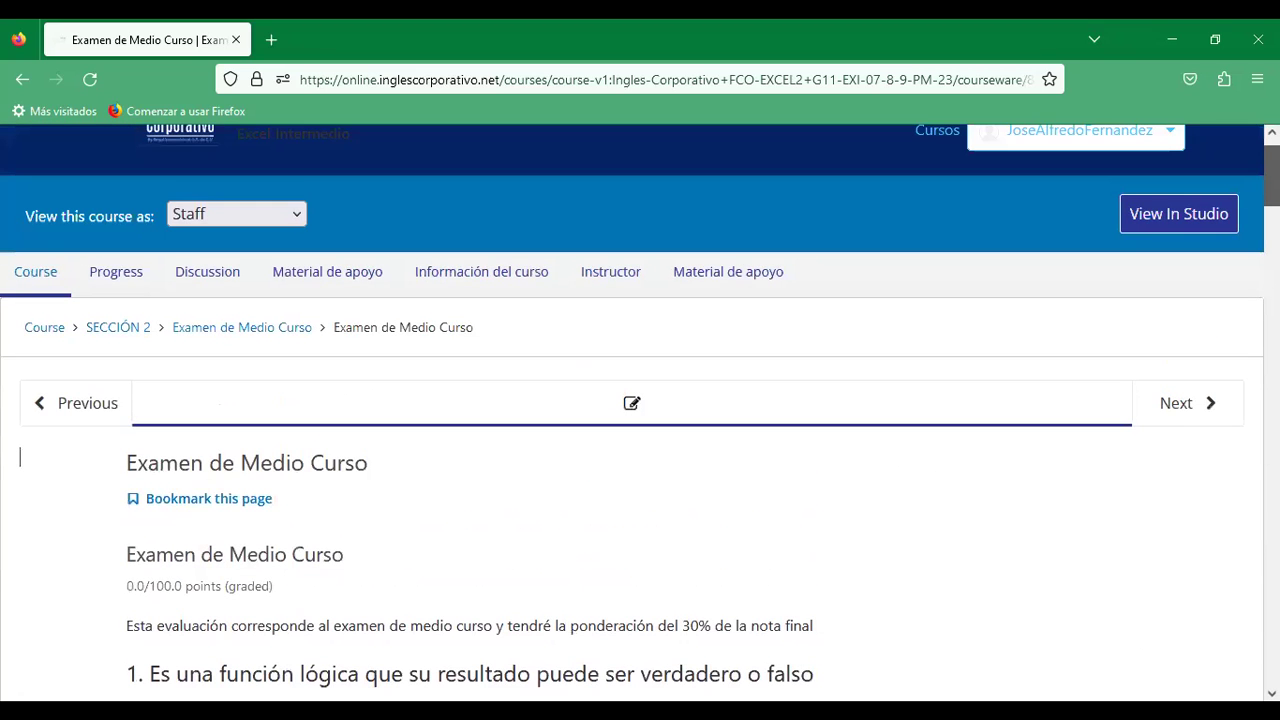
# Step: Advance to lesson 3.1 Validación de datos, highlight 'Validación de datos' in the heading, and scroll through it
pyautogui.click(1193, 420)
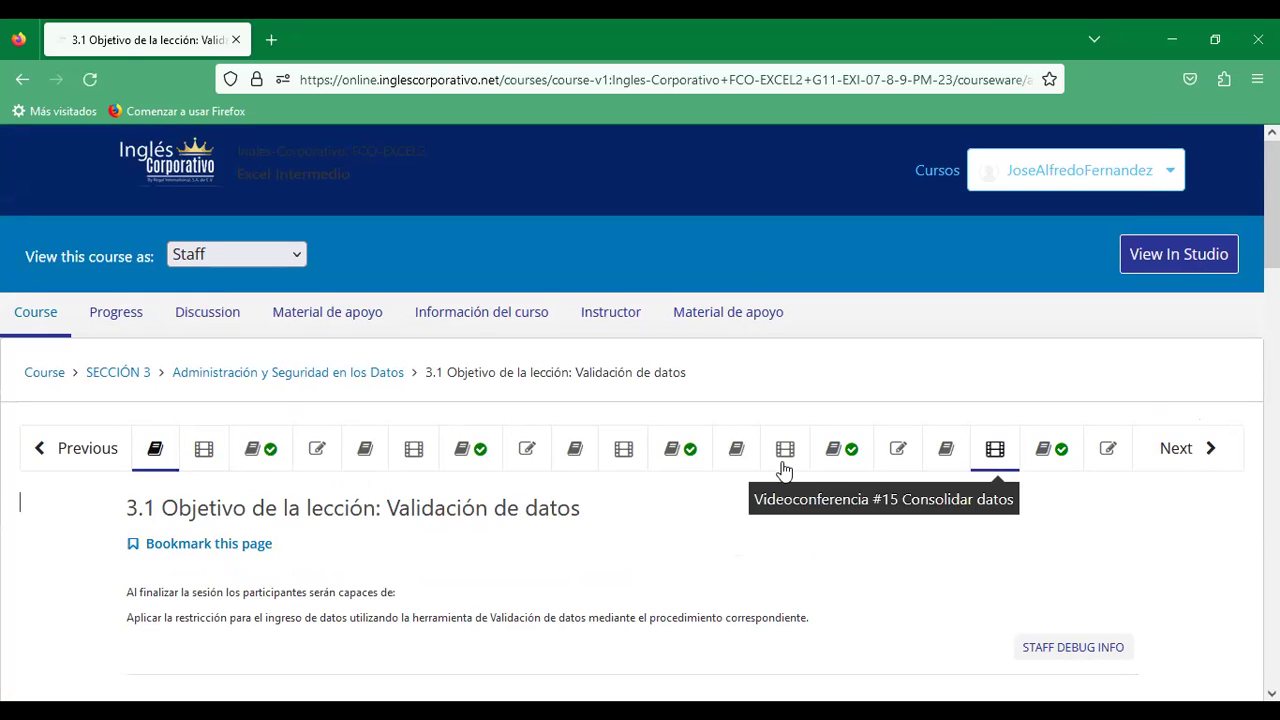
pyautogui.moveTo(388, 507); pyautogui.dragTo(580, 503)
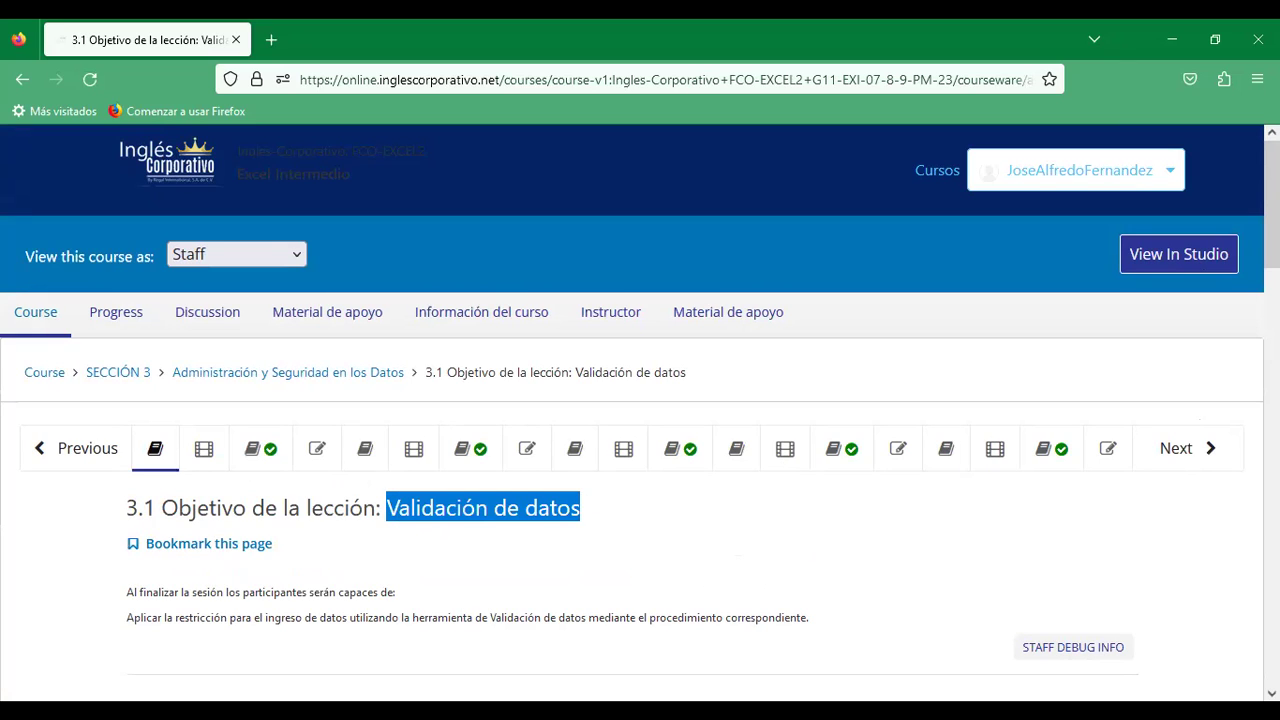
pyautogui.scroll(-5, 1272, 290)
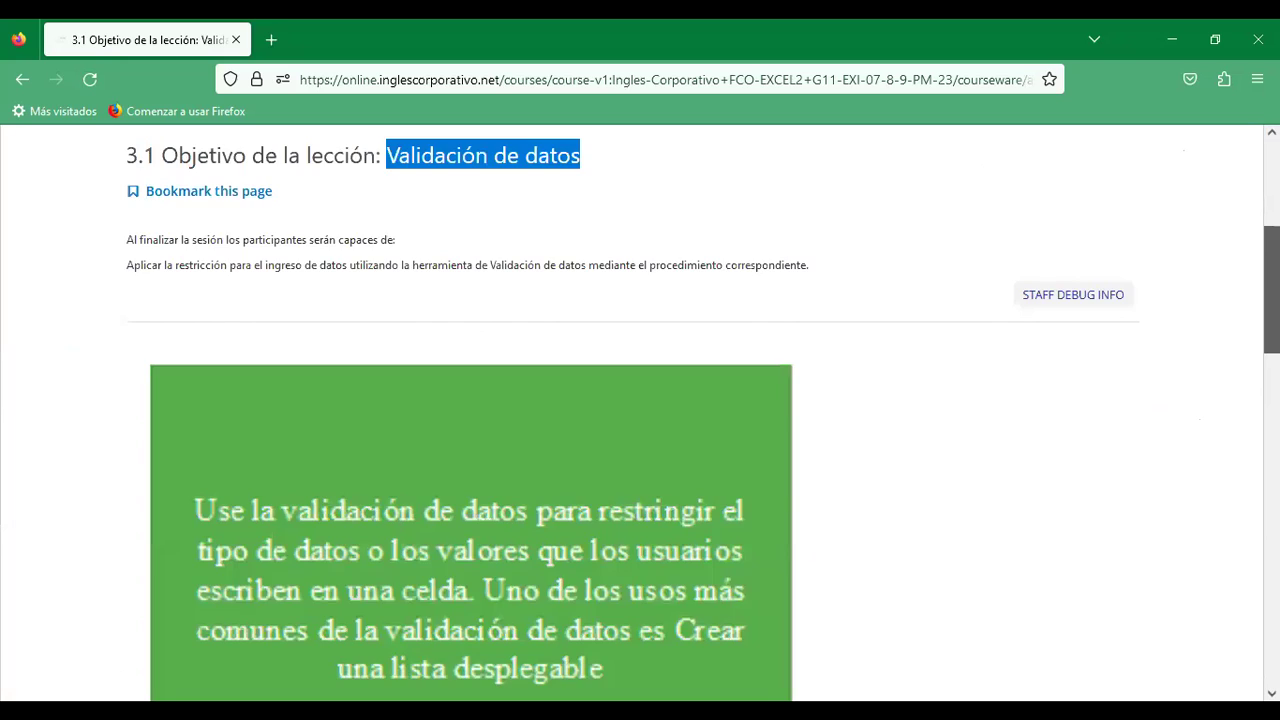
pyautogui.scroll(-3, 640, 410)
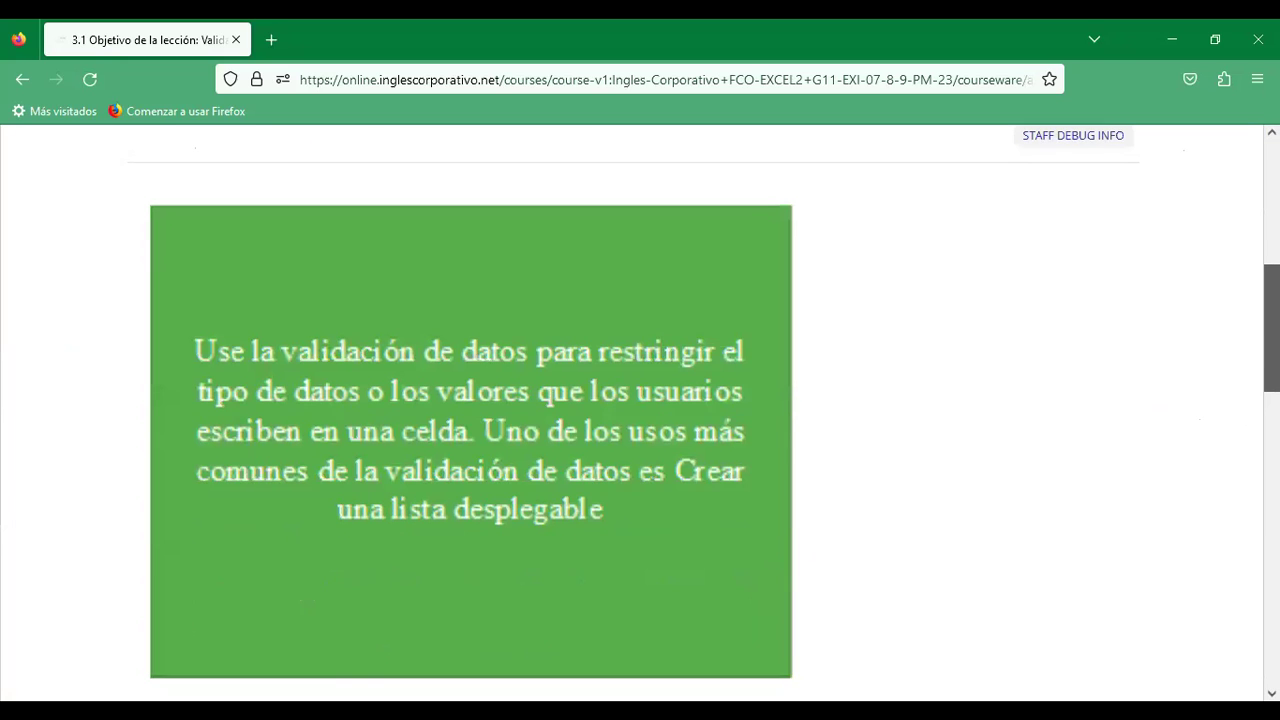
pyautogui.scroll(-3, 640, 410)
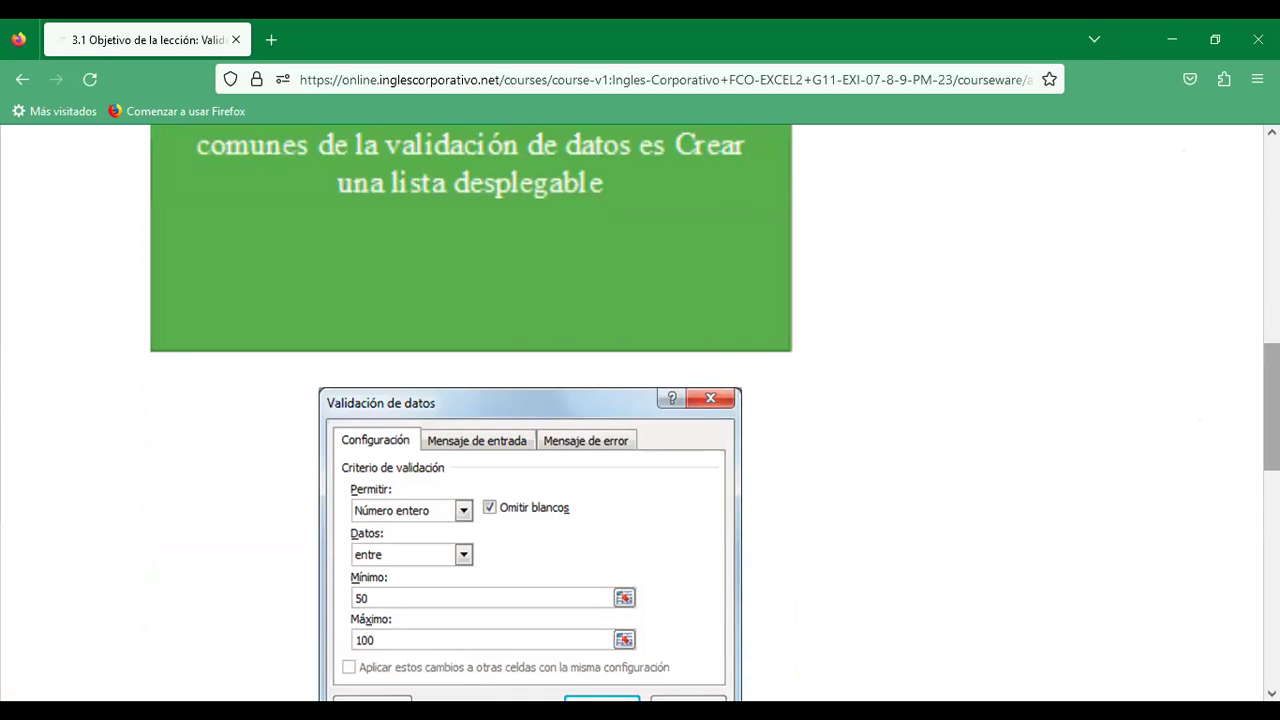
pyautogui.scroll(6, 1272, 405)
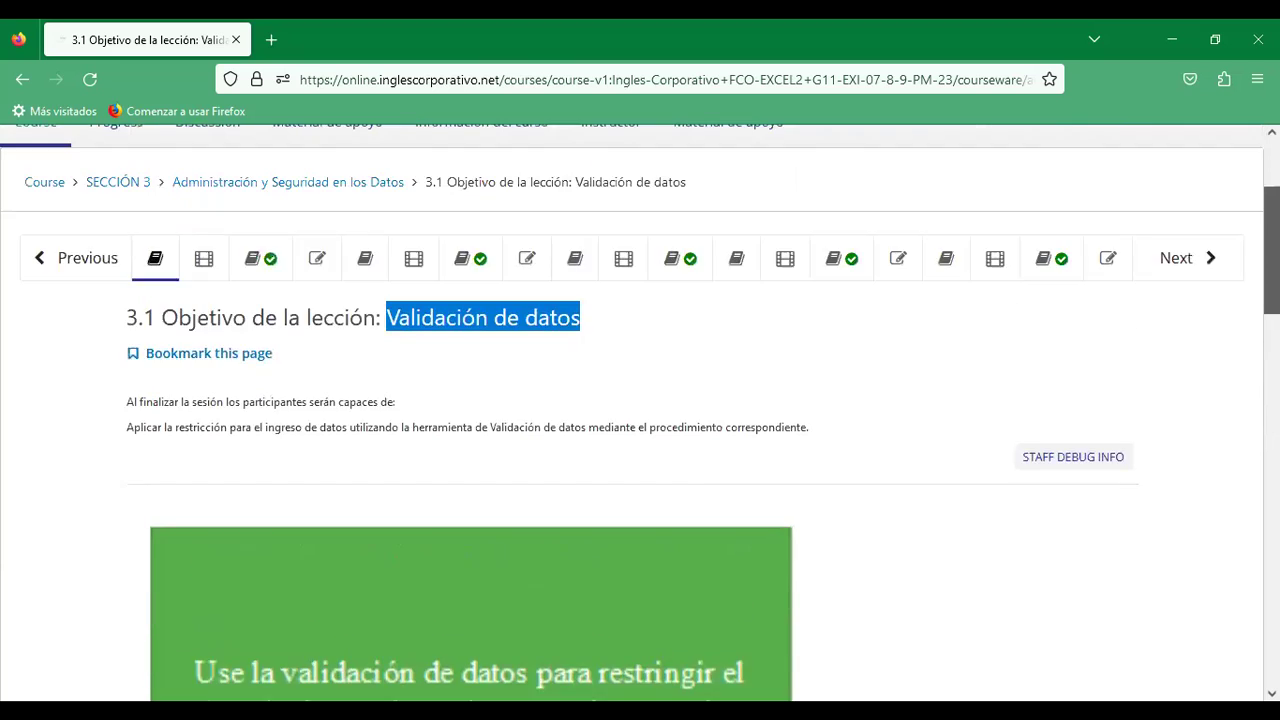
pyautogui.scroll(2, 1205, 142)
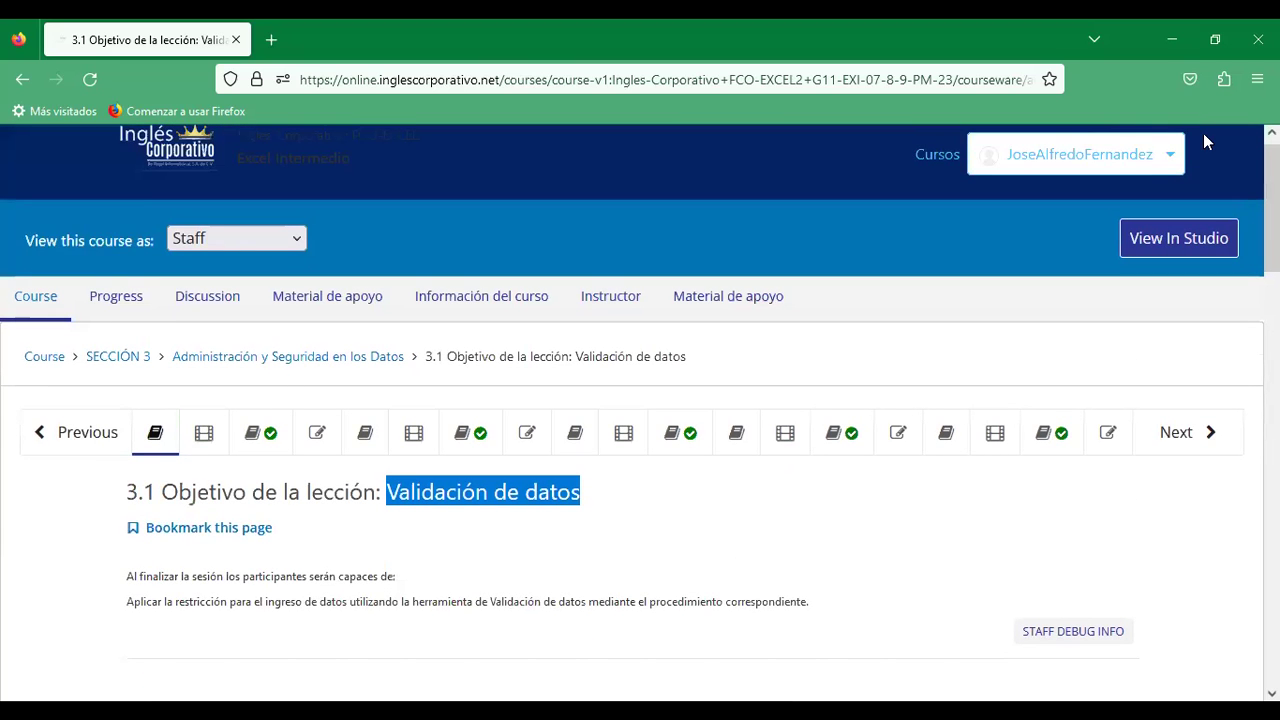